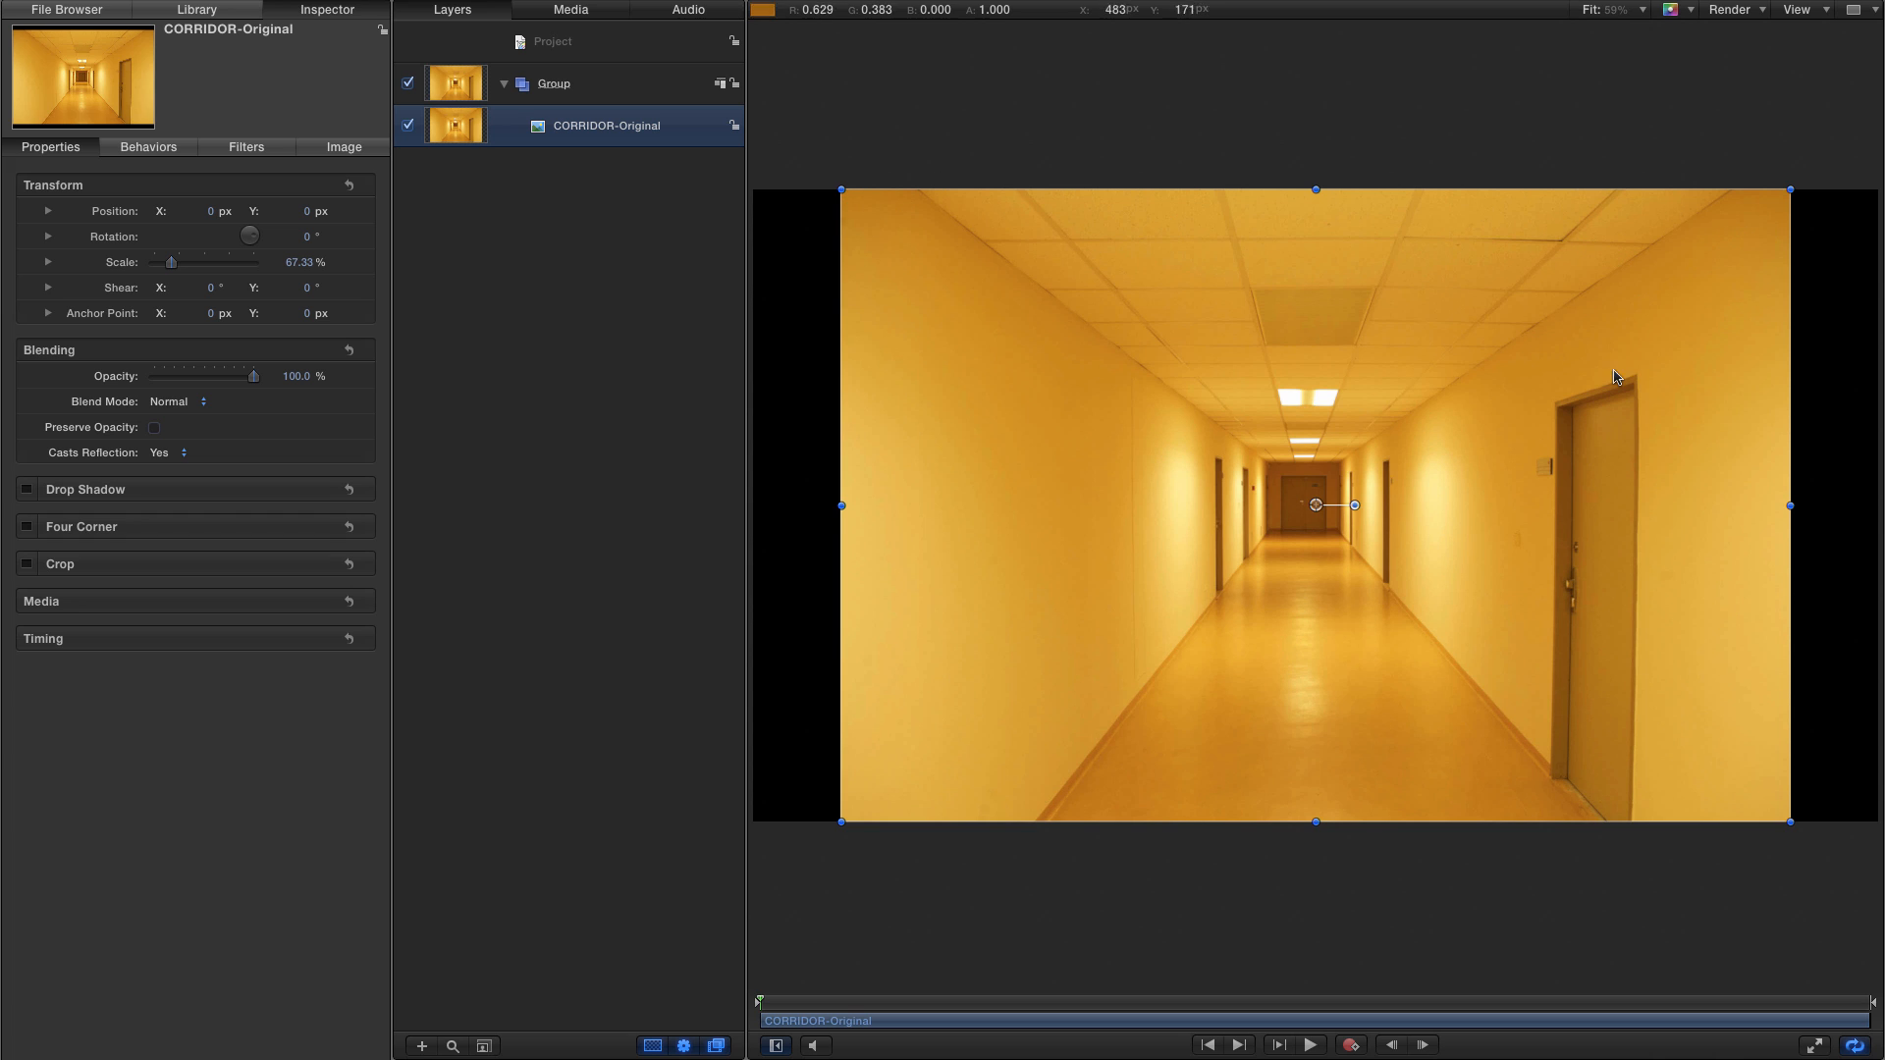
# - Review the project properties and imported media, enlarge the canvas by narrowing the project pane, and return to the layer list
pyautogui.press('super+j')
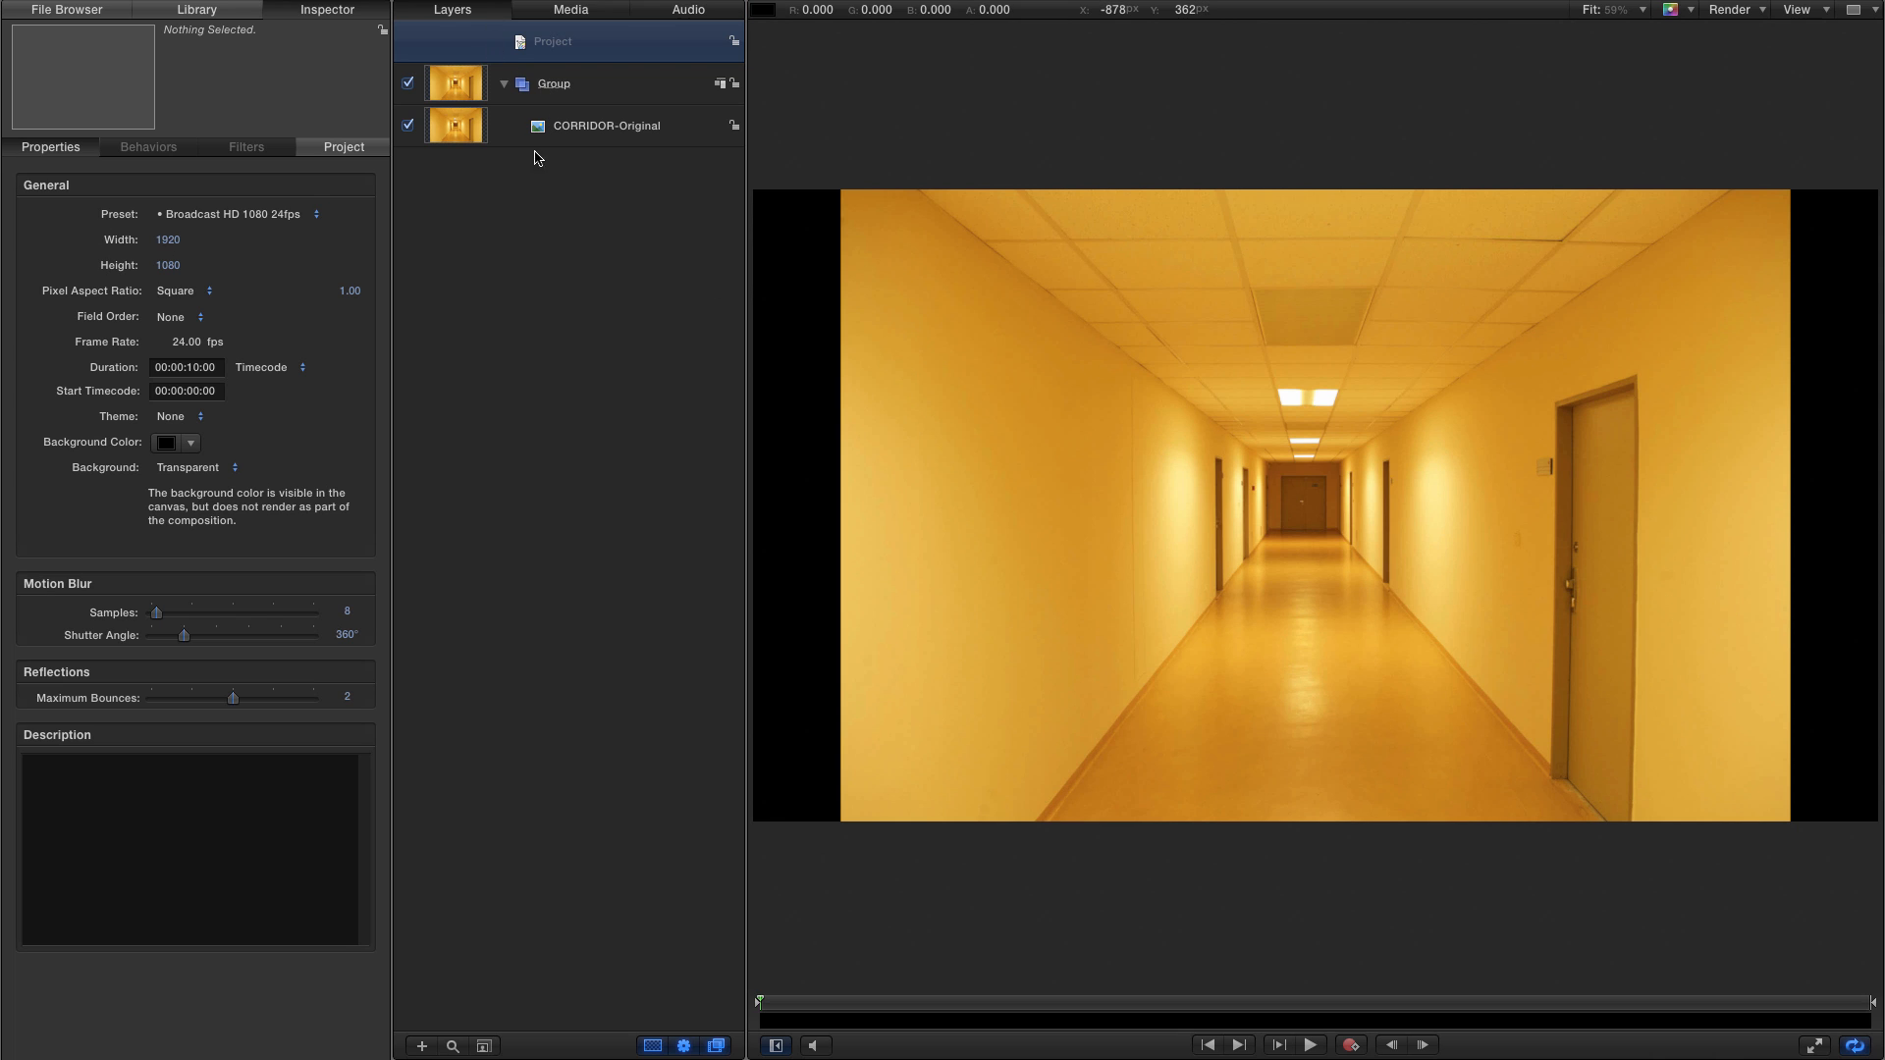
pyautogui.click(574, 12)
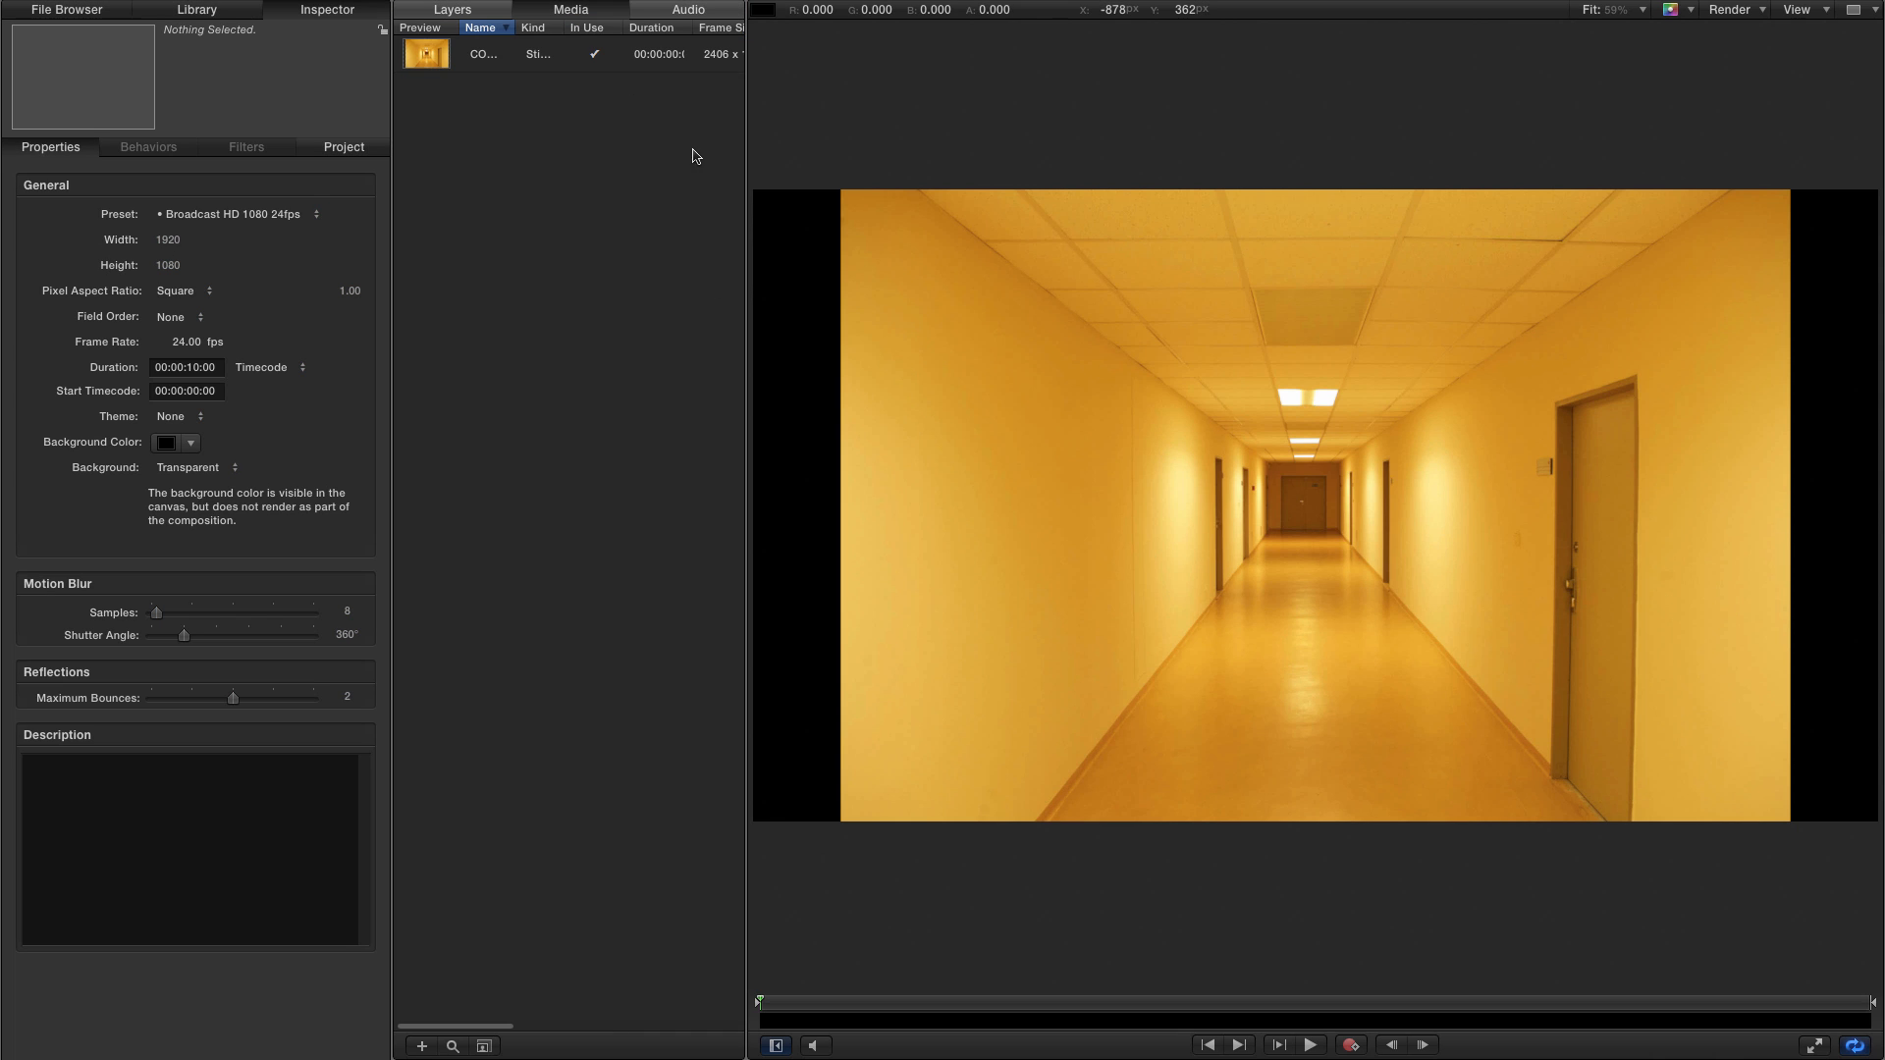
pyautogui.moveTo(746, 165); pyautogui.dragTo(707, 145)
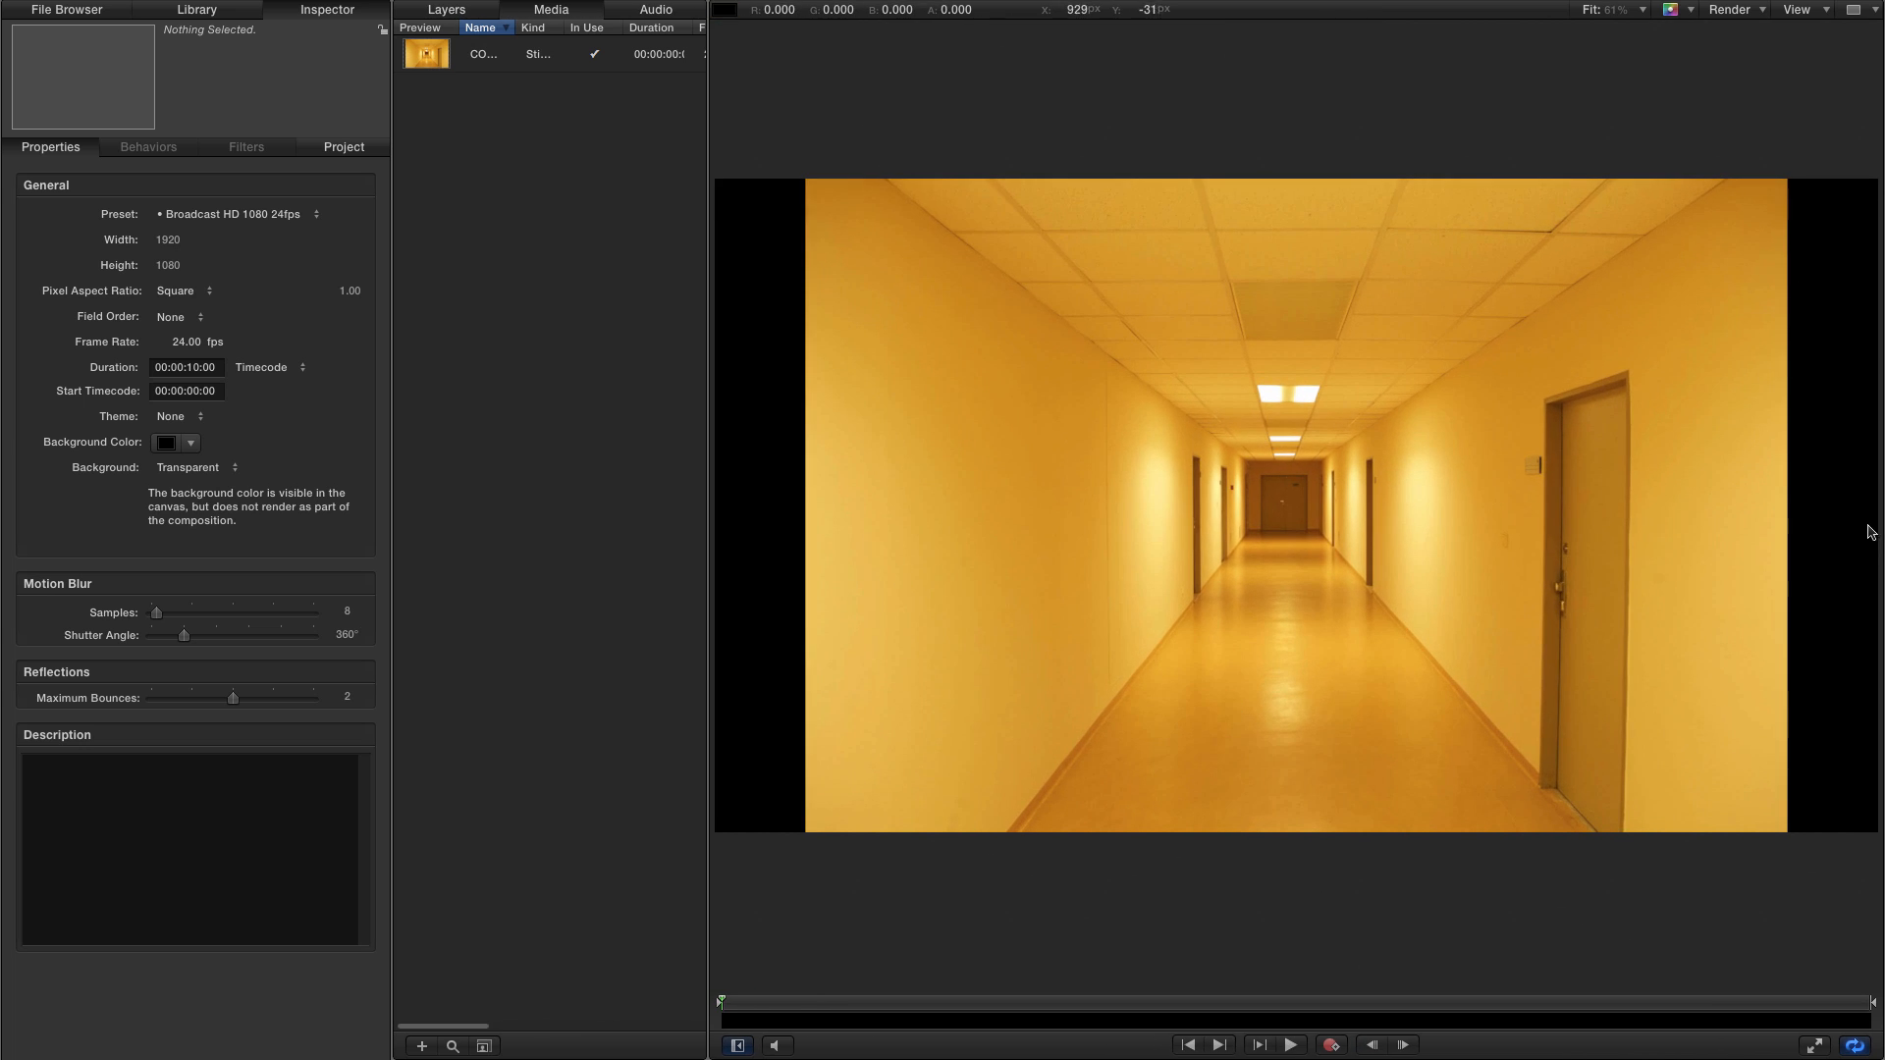
pyautogui.click(326, 11)
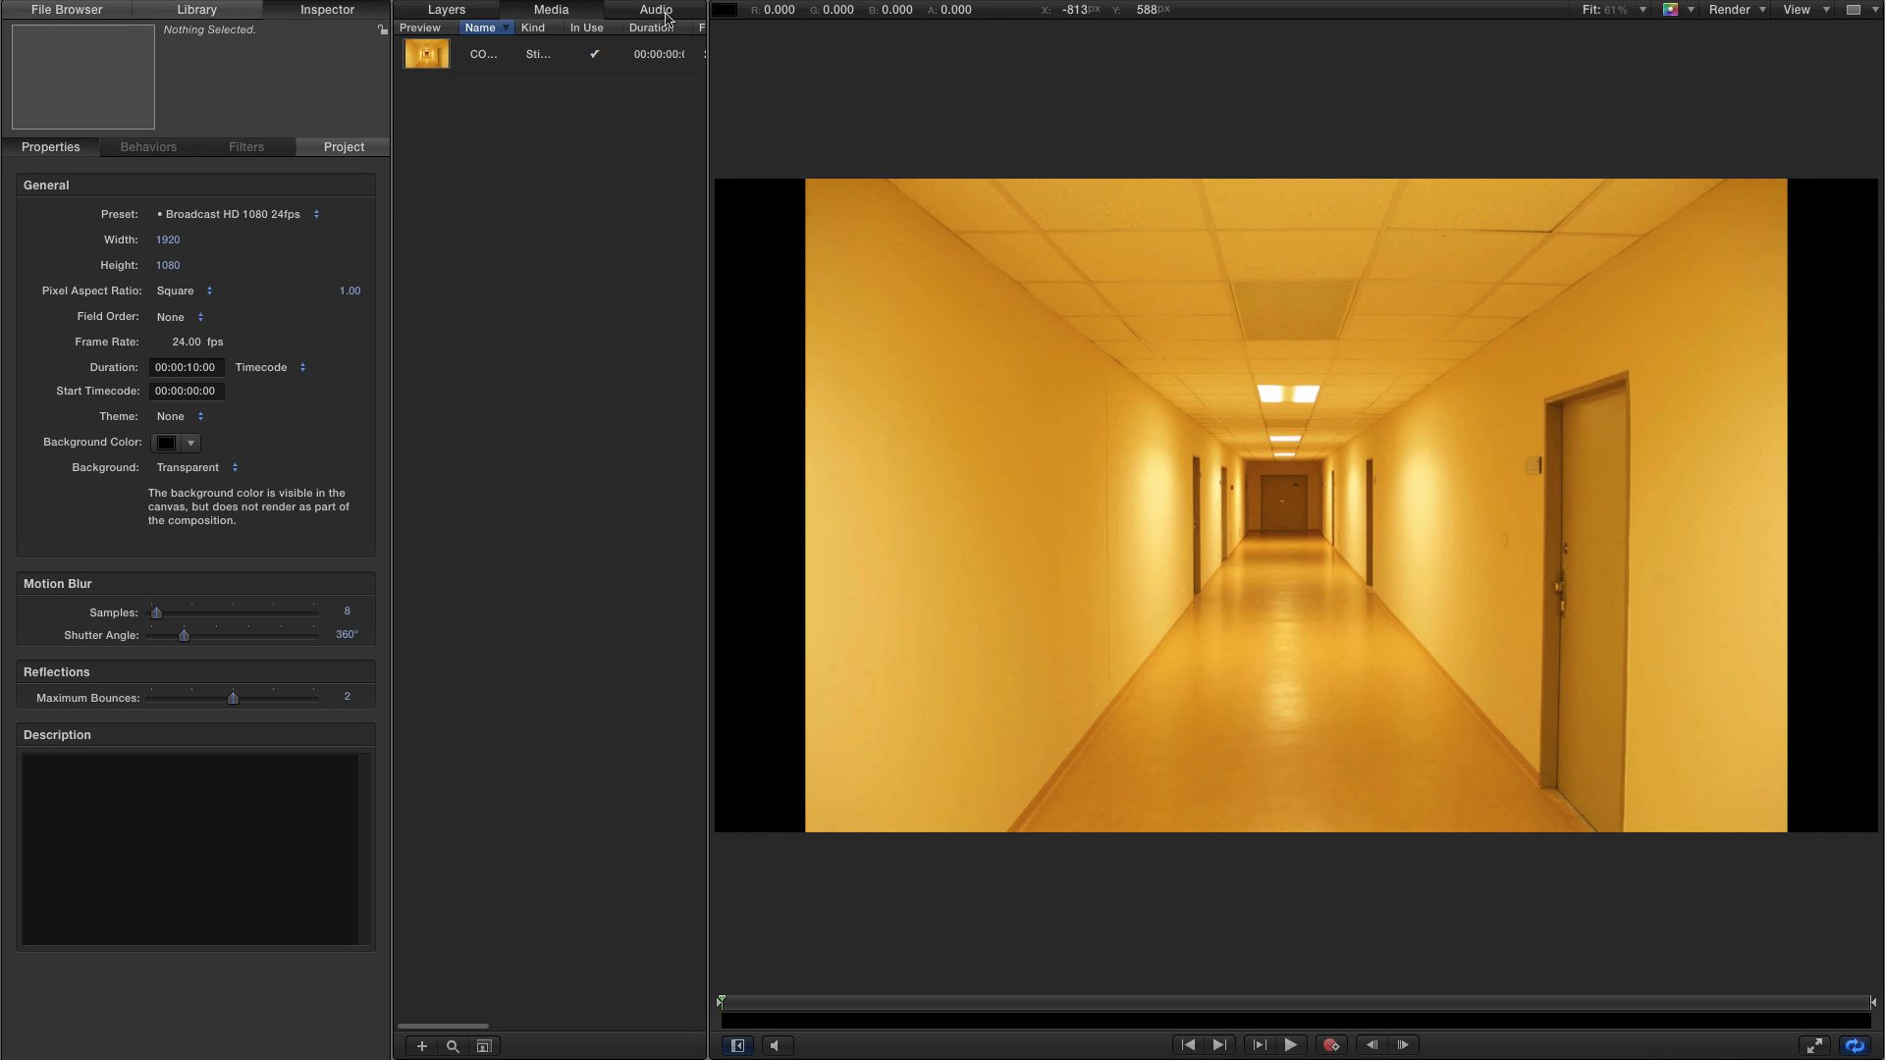
pyautogui.click(442, 10)
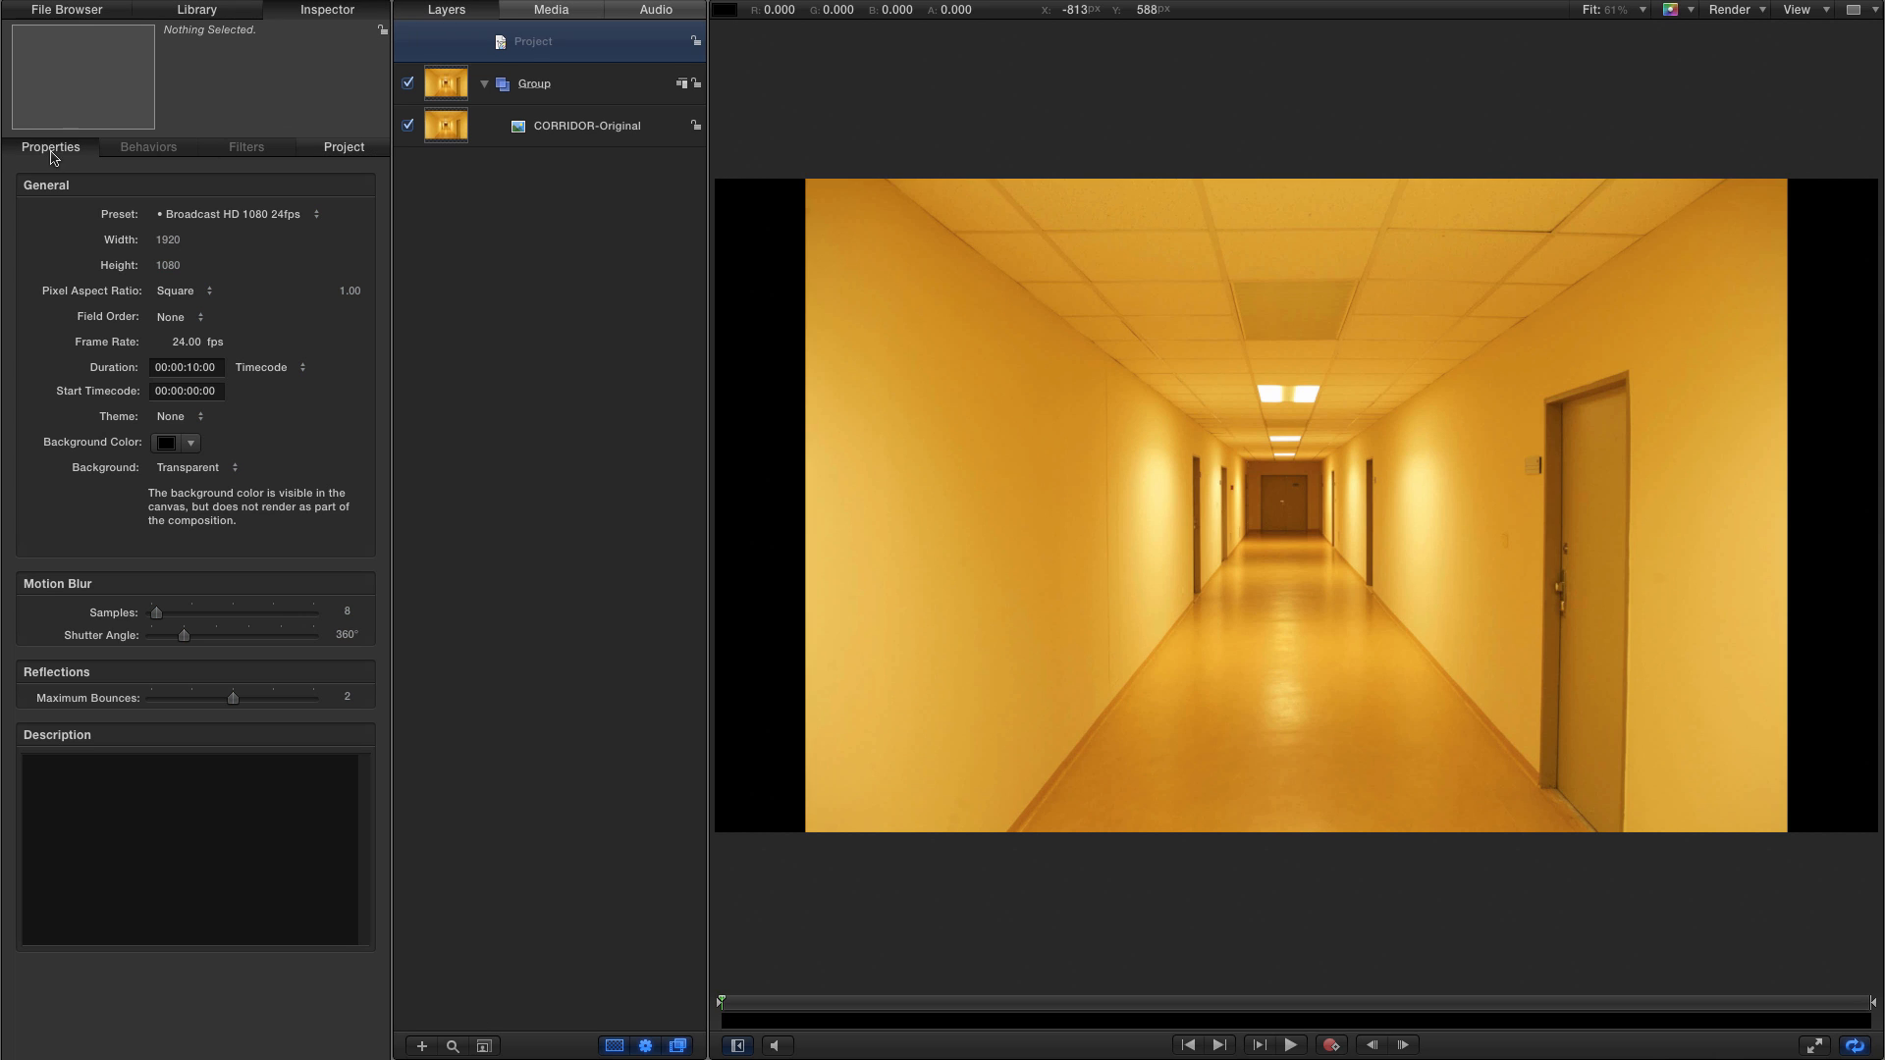
# - Scale the CORRIDOR-Original image to 80% so it fills the frame width
pyautogui.click(447, 123)
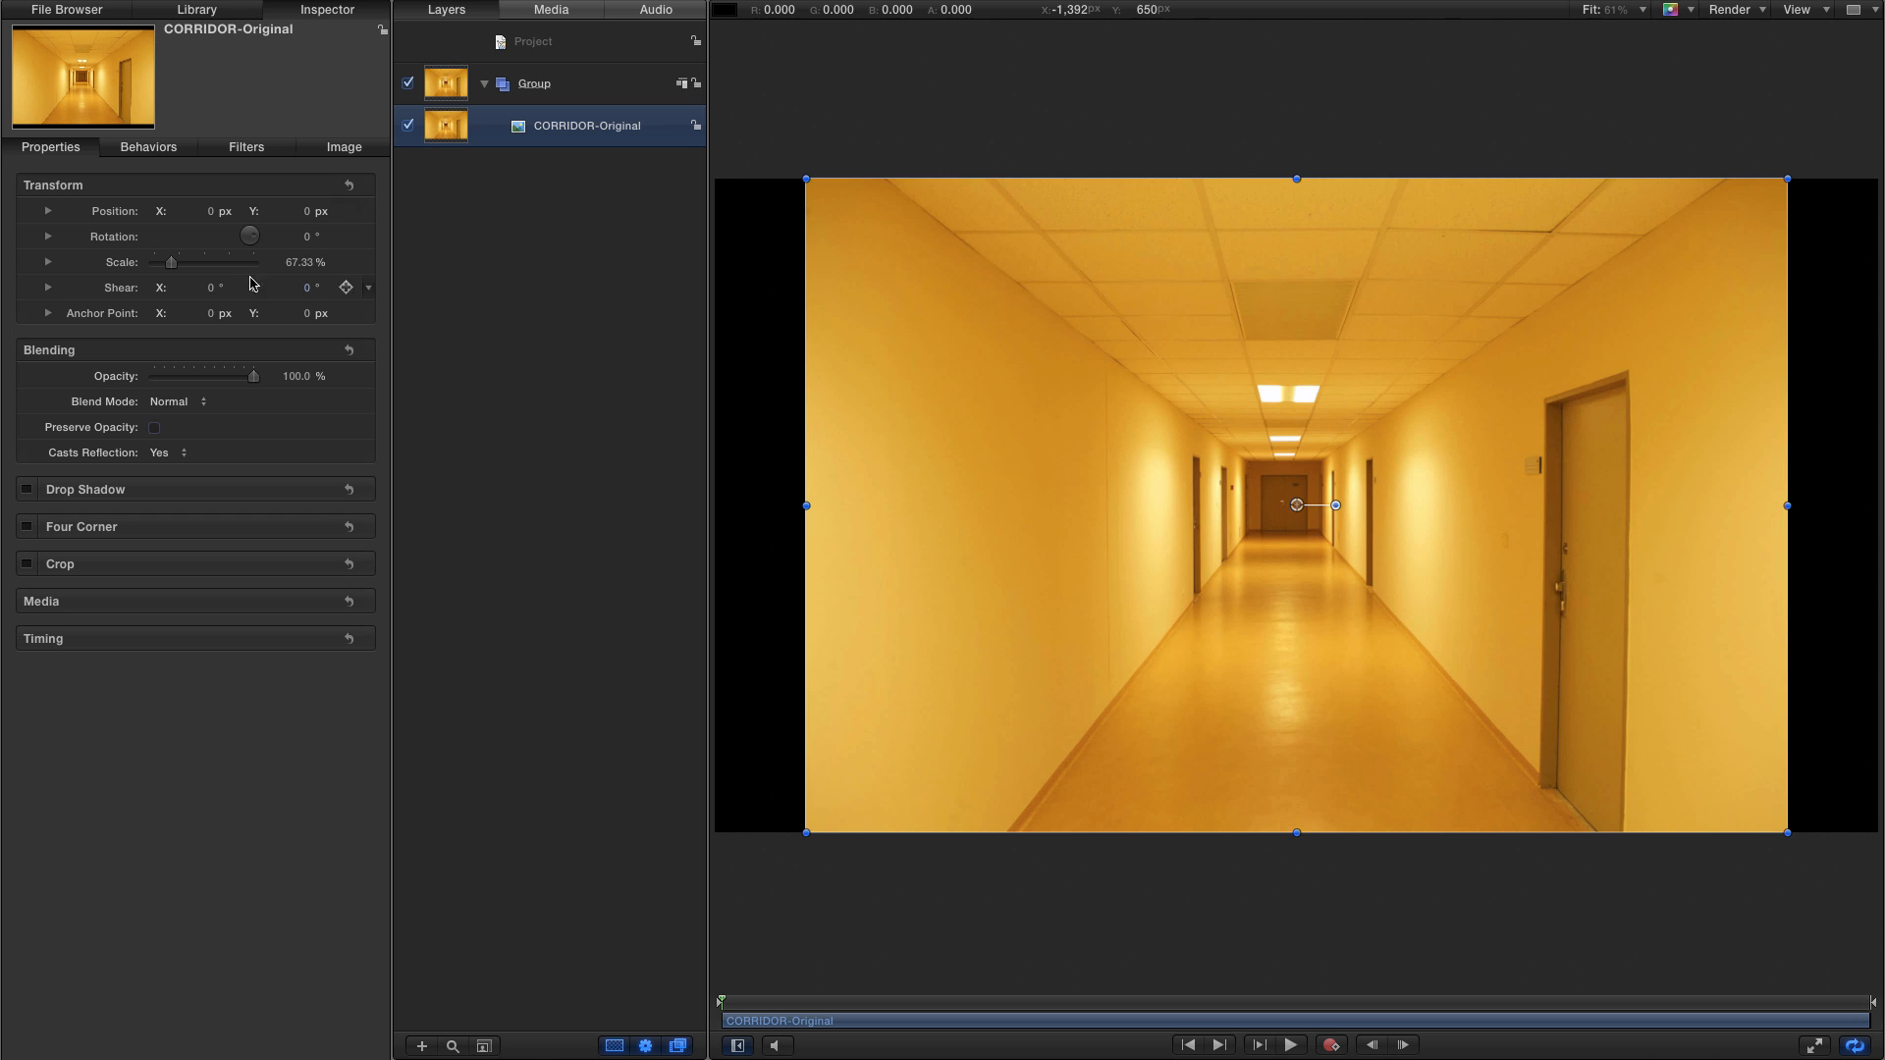
pyautogui.click(299, 262)
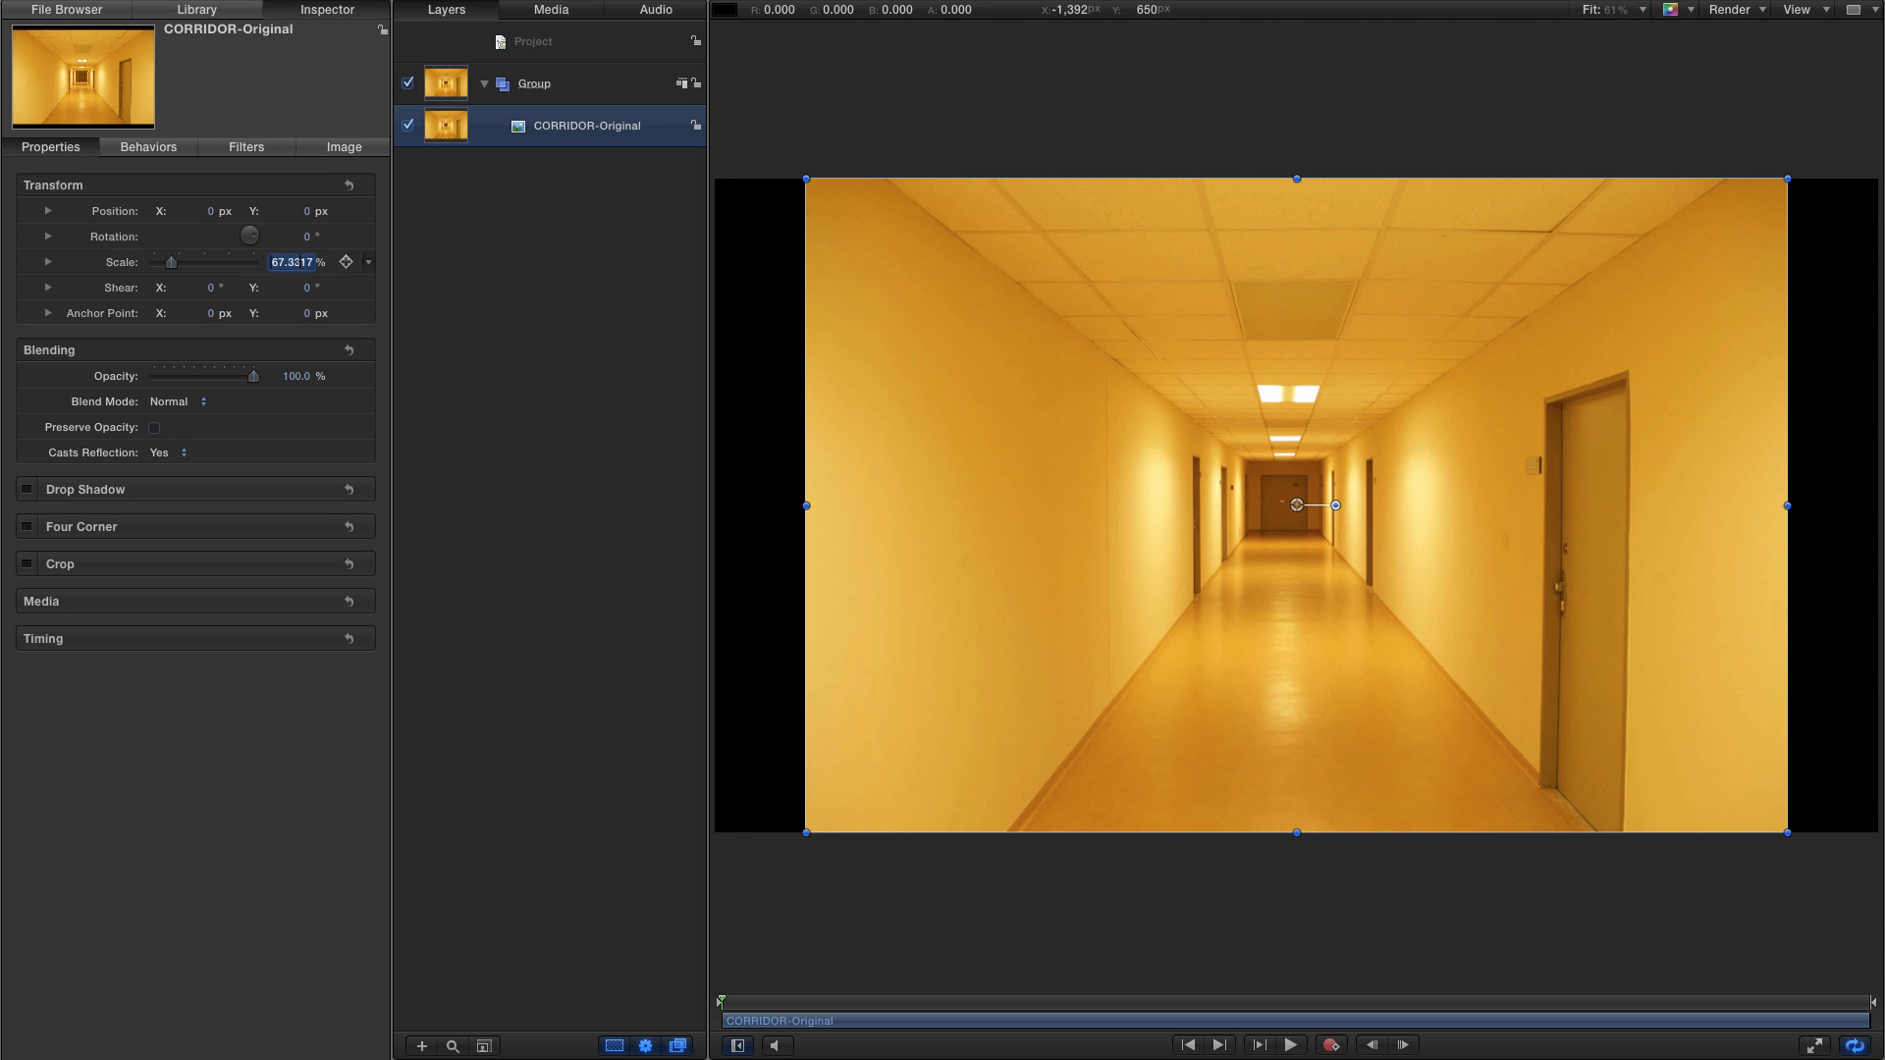
pyautogui.write('80')
pyautogui.press('Return')
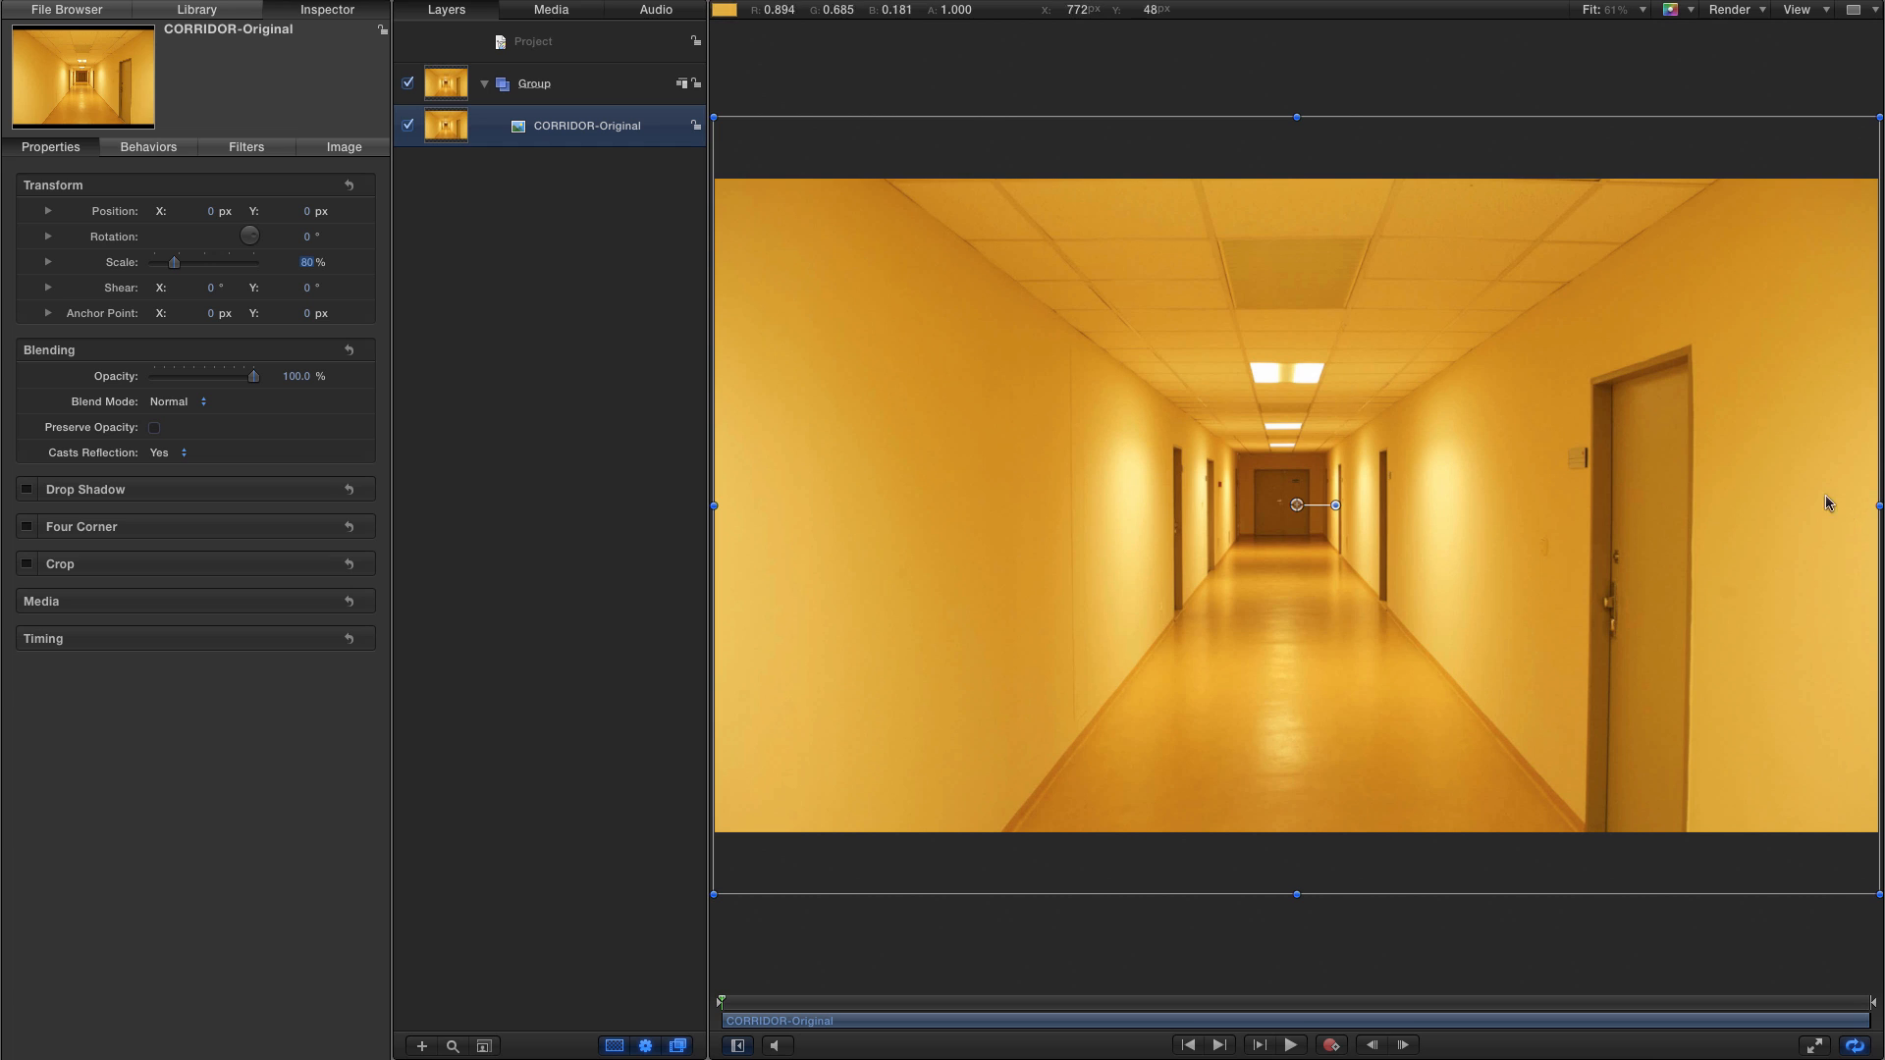
# - Rename the group containing the corridor image as Reference and lock it
pyautogui.doubleClick(537, 83)
pyautogui.write('Reference')
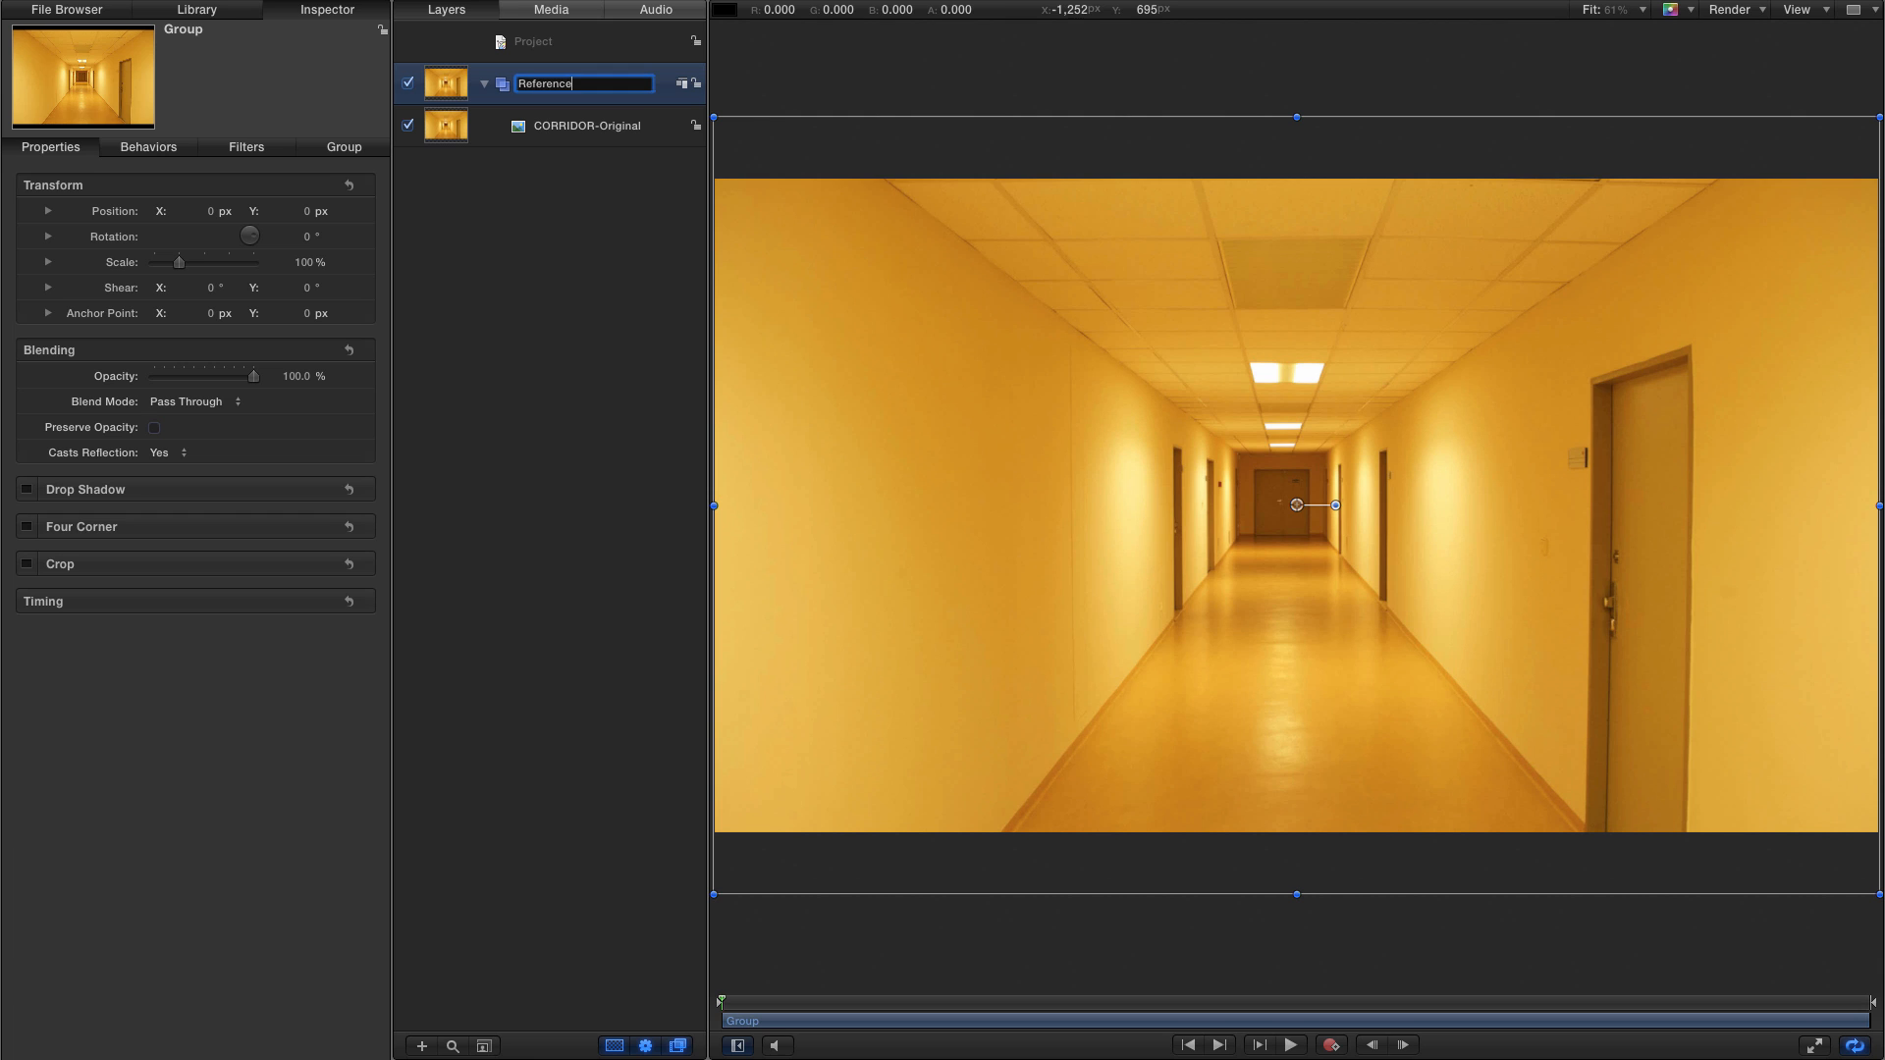
pyautogui.press('Return')
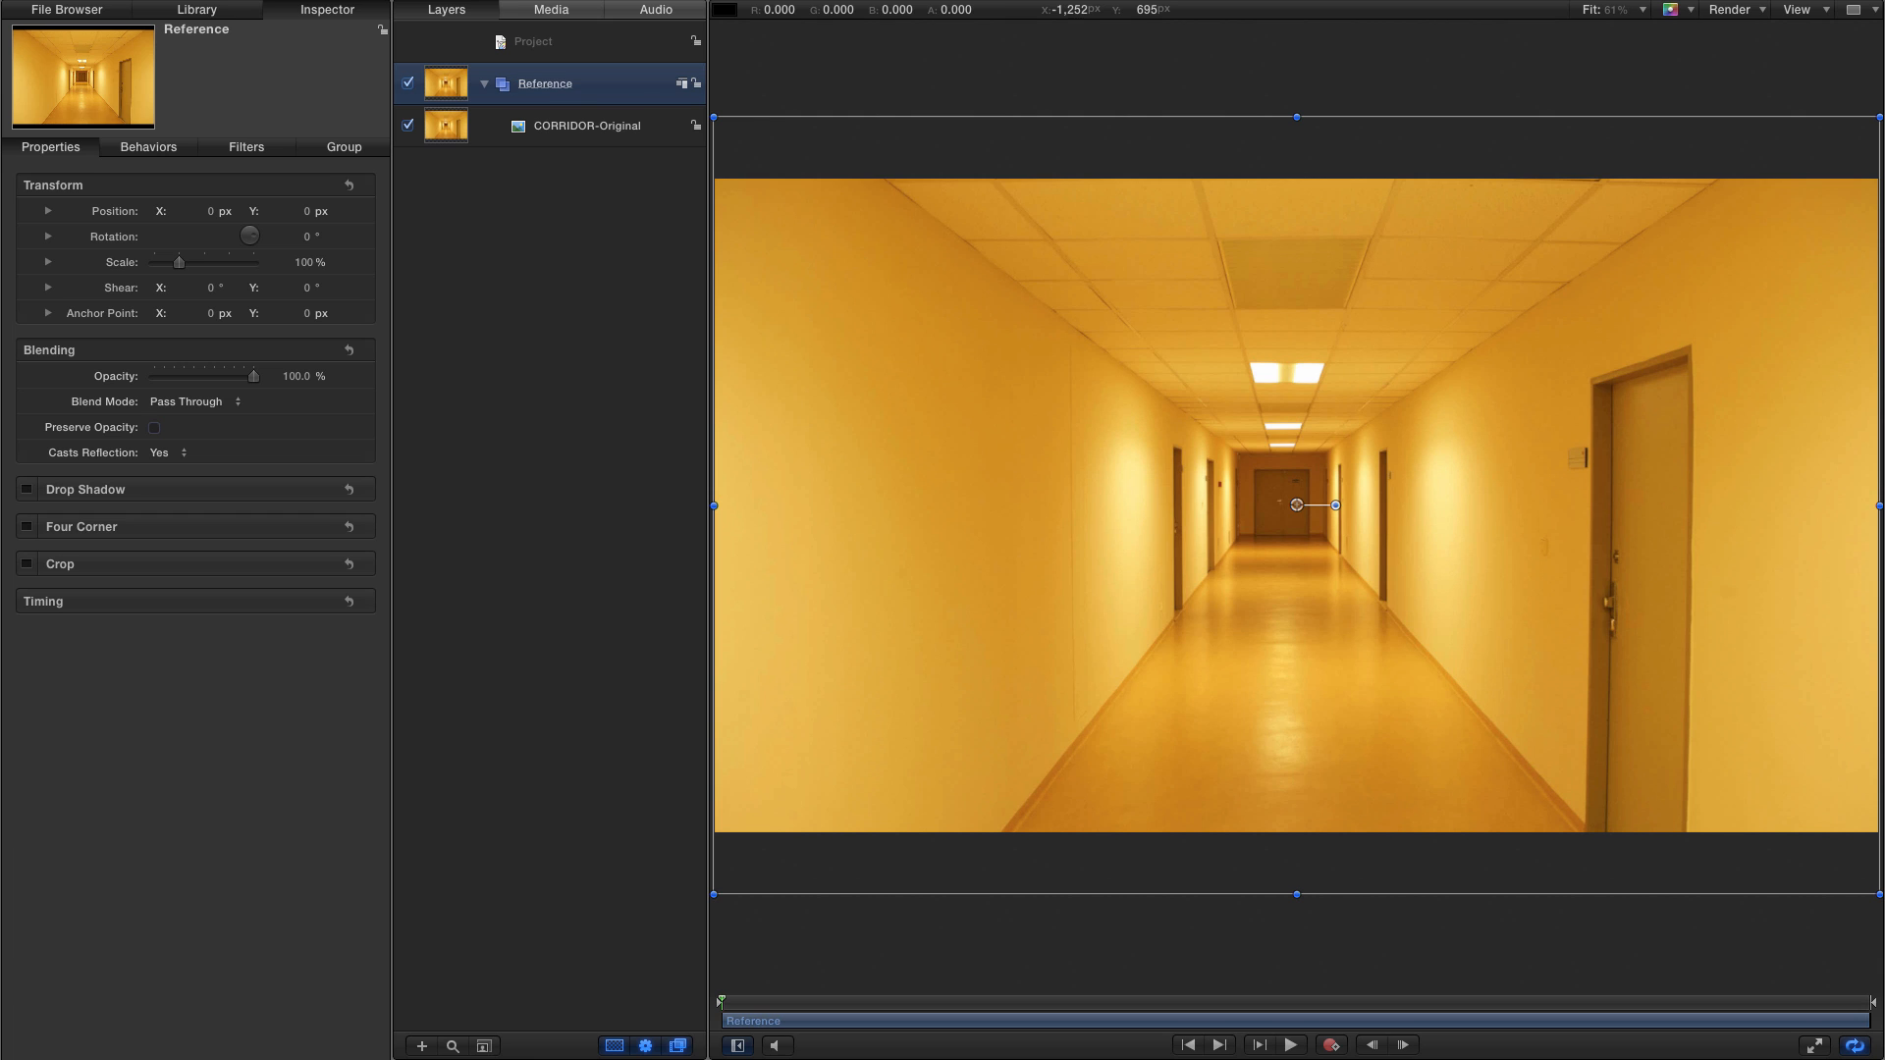
pyautogui.click(697, 85)
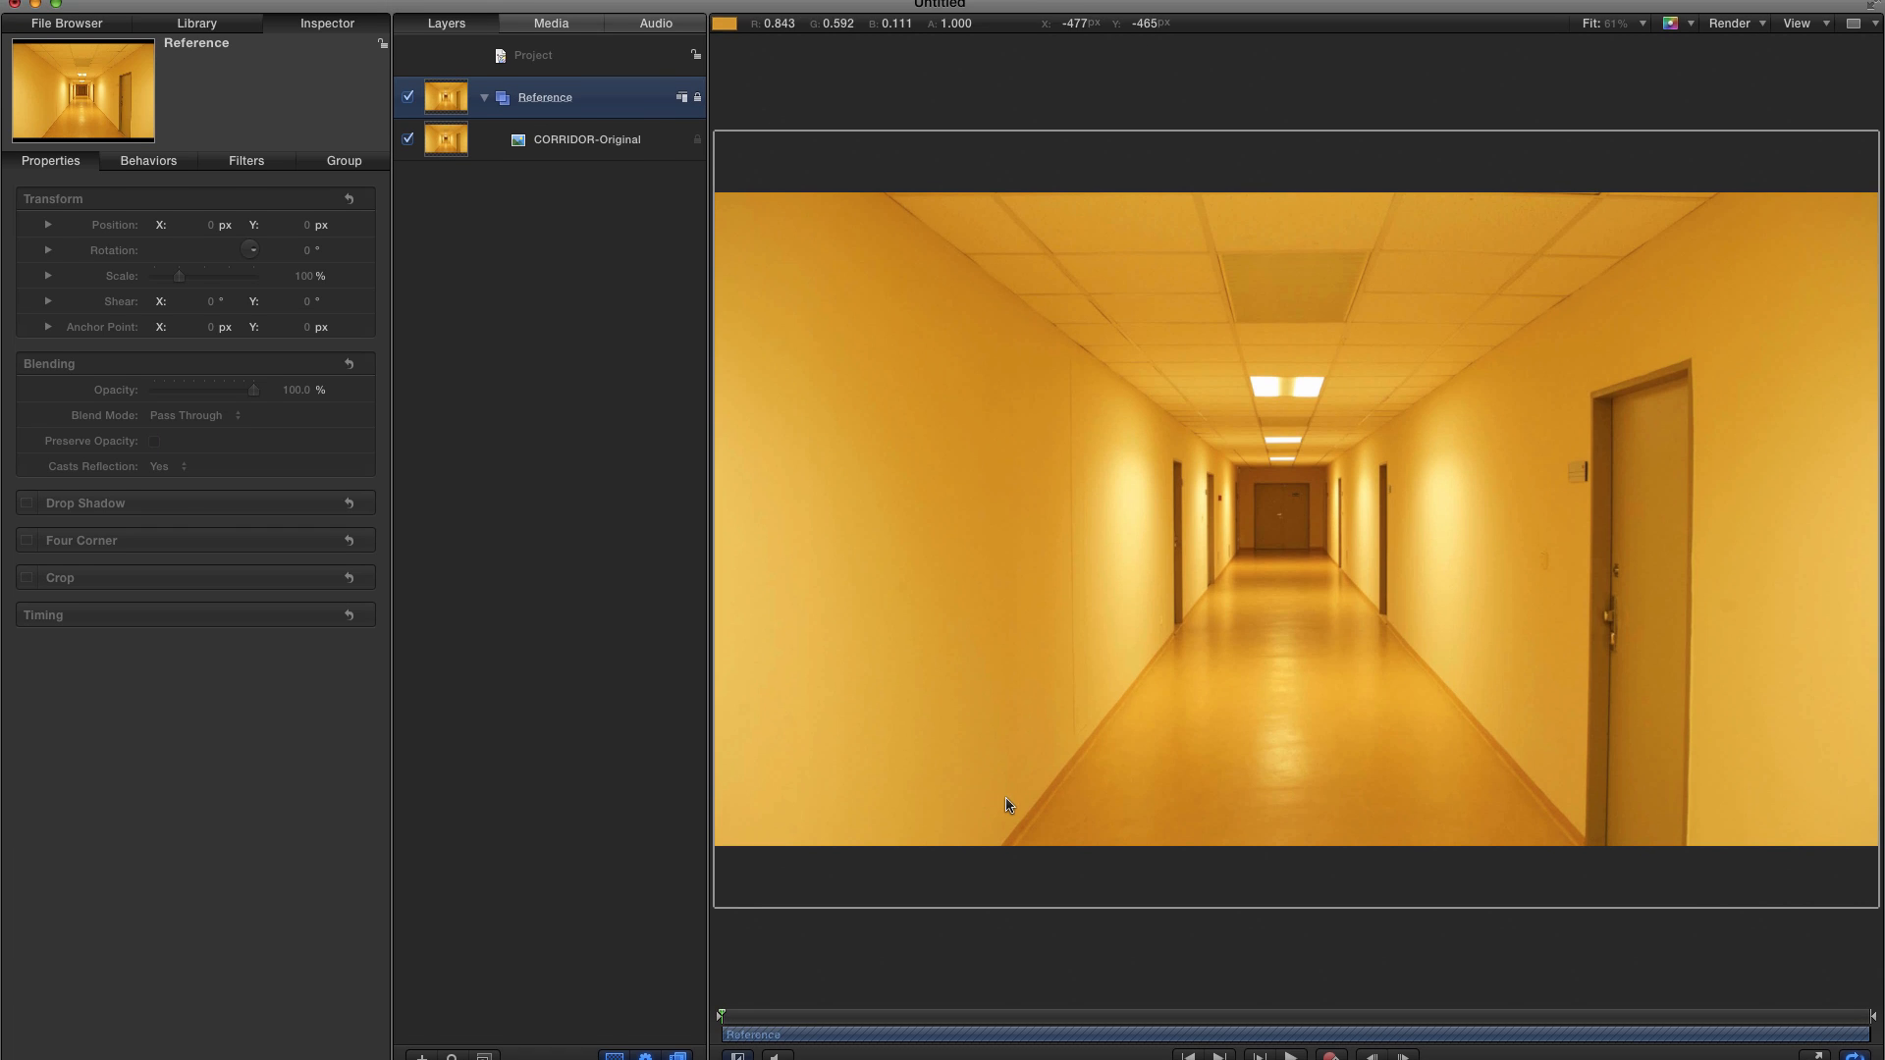
# - Add a new camera to the project and choose to switch the 2D groups to 3D
pyautogui.click(278, 10)
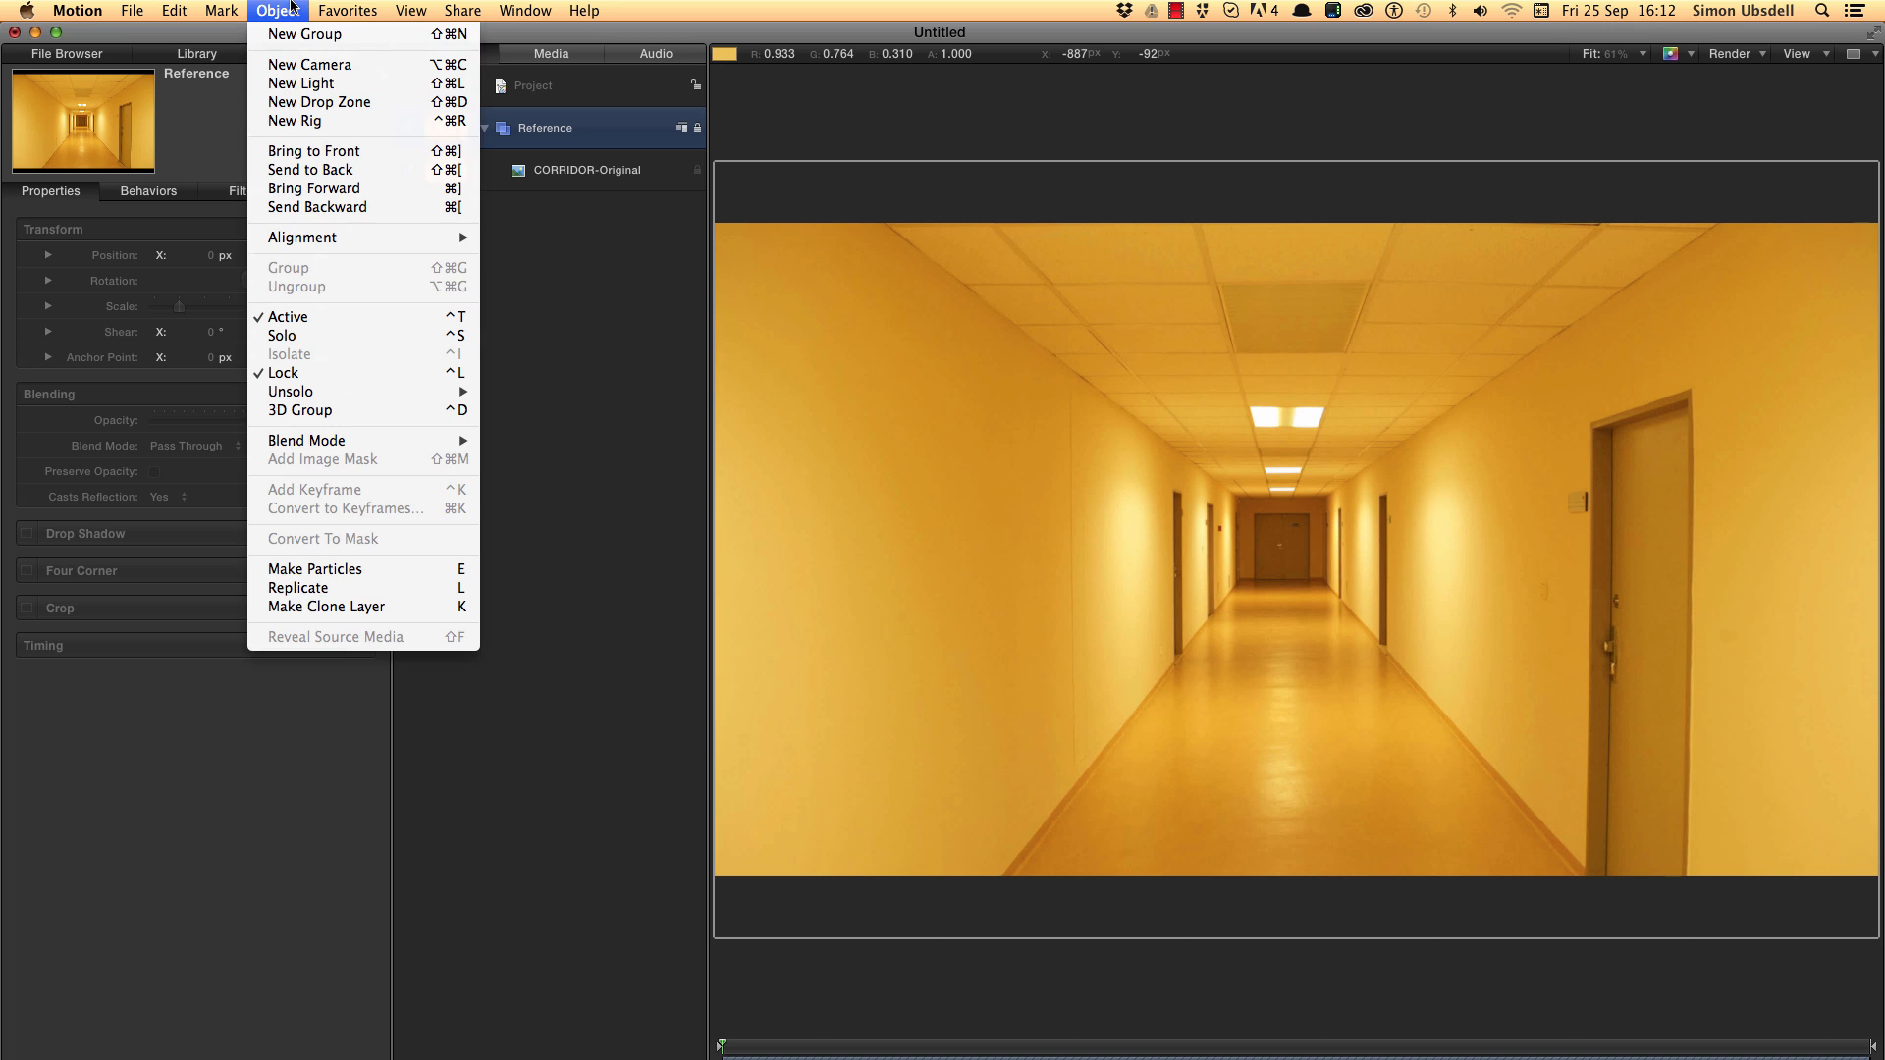
pyautogui.click(302, 69)
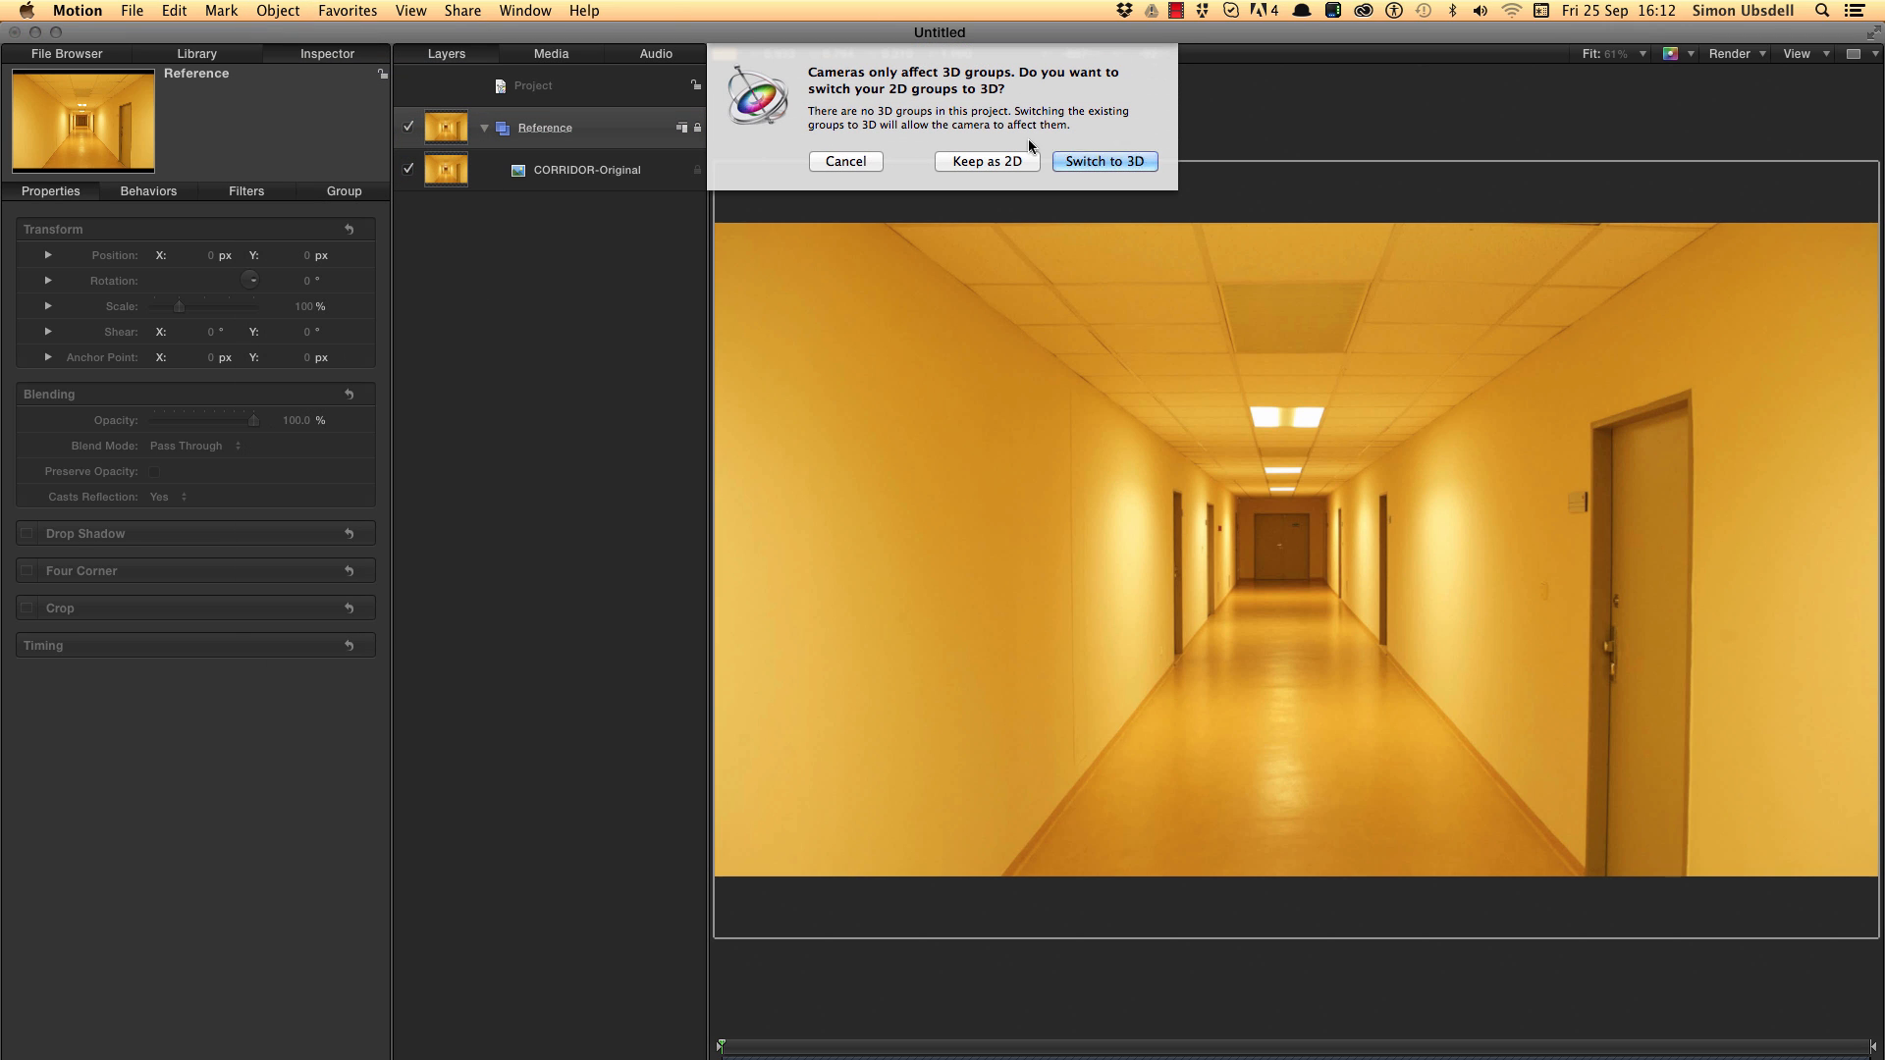
pyautogui.click(1101, 160)
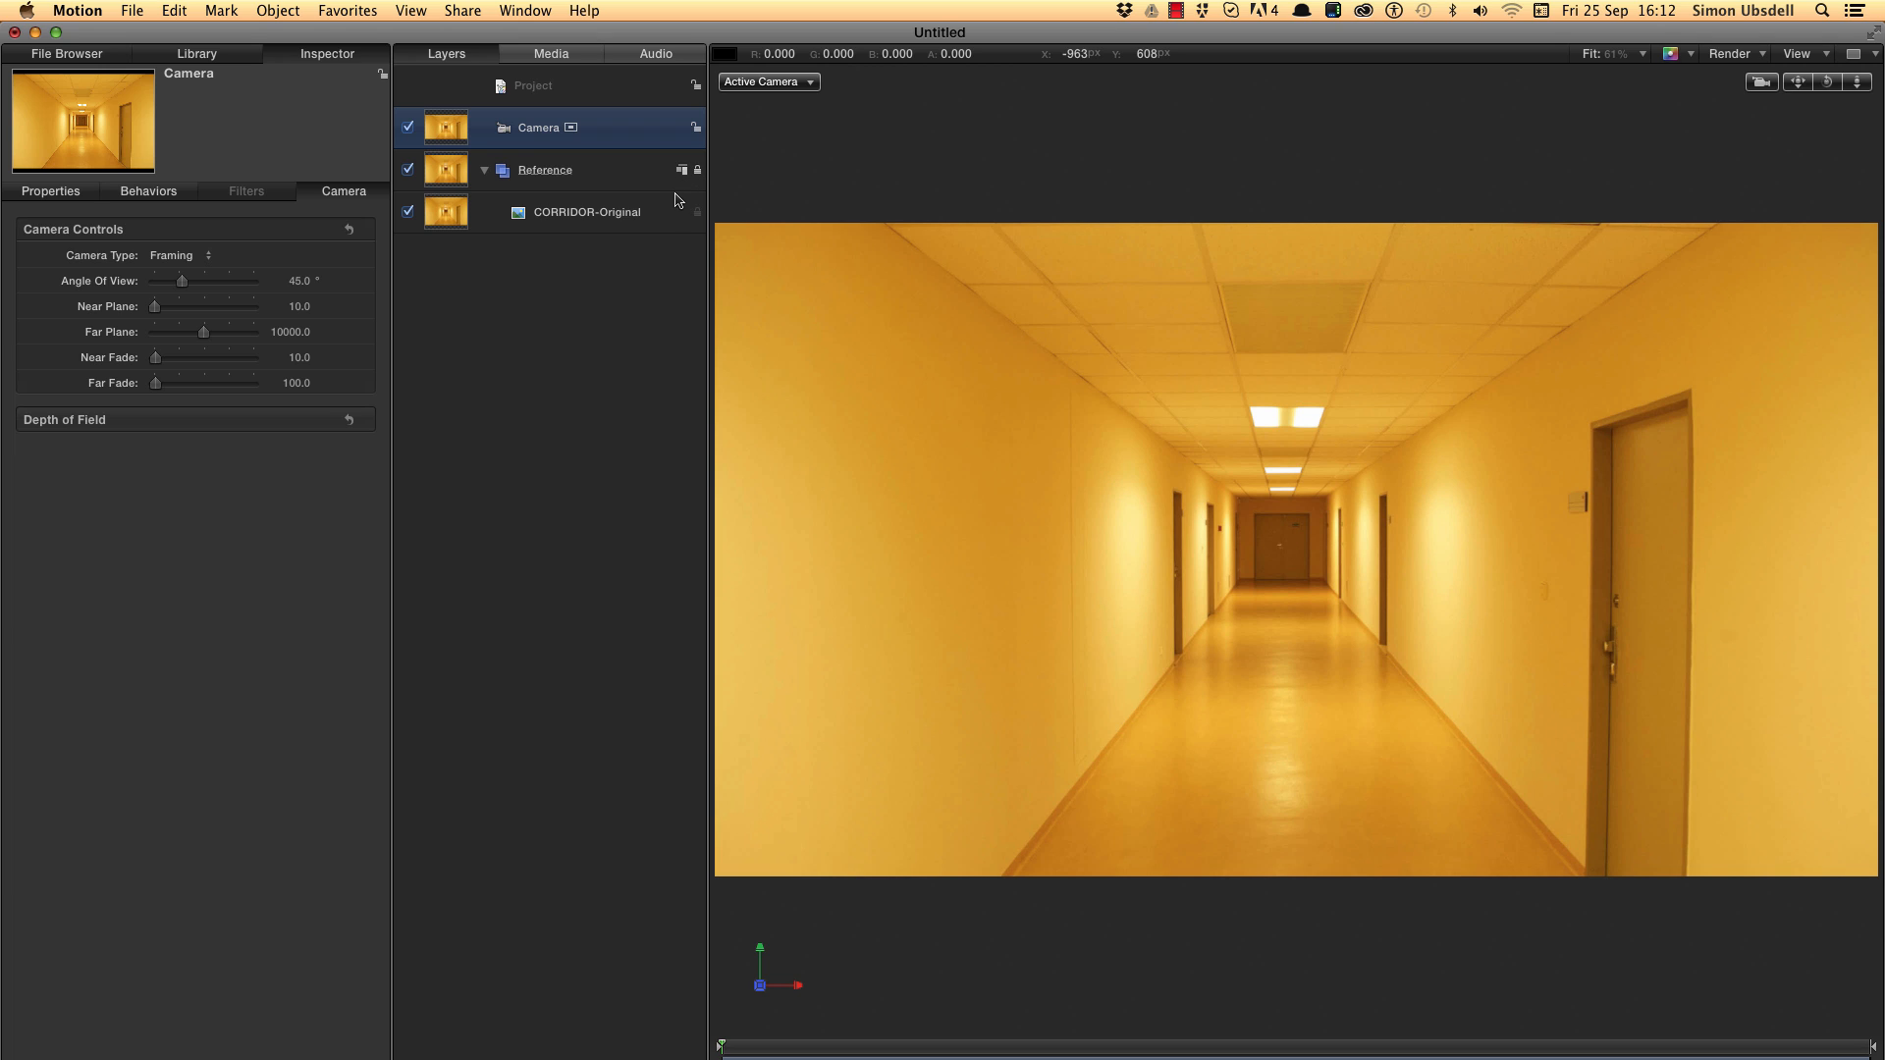
# - Make a clone layer of the CORRIDOR-Original image
pyautogui.click(442, 217)
pyautogui.click(443, 217)
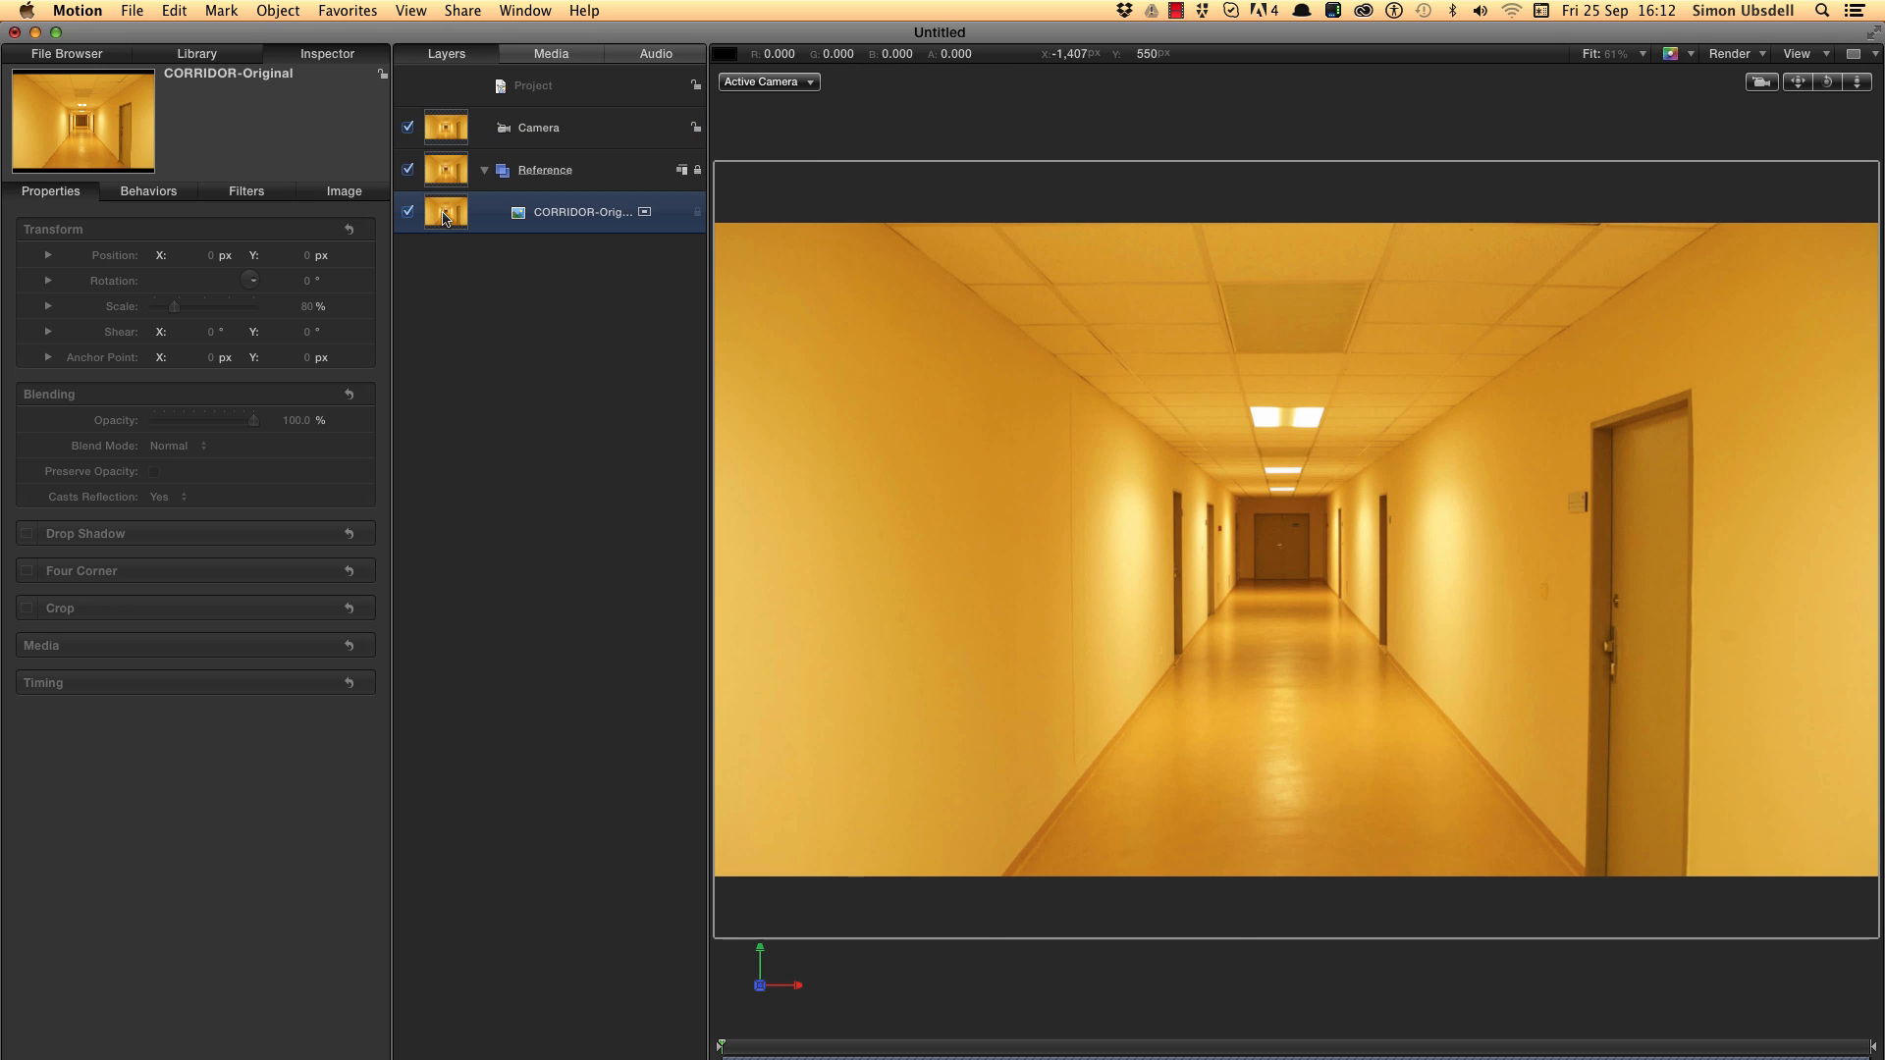
pyautogui.rightClick(442, 213)
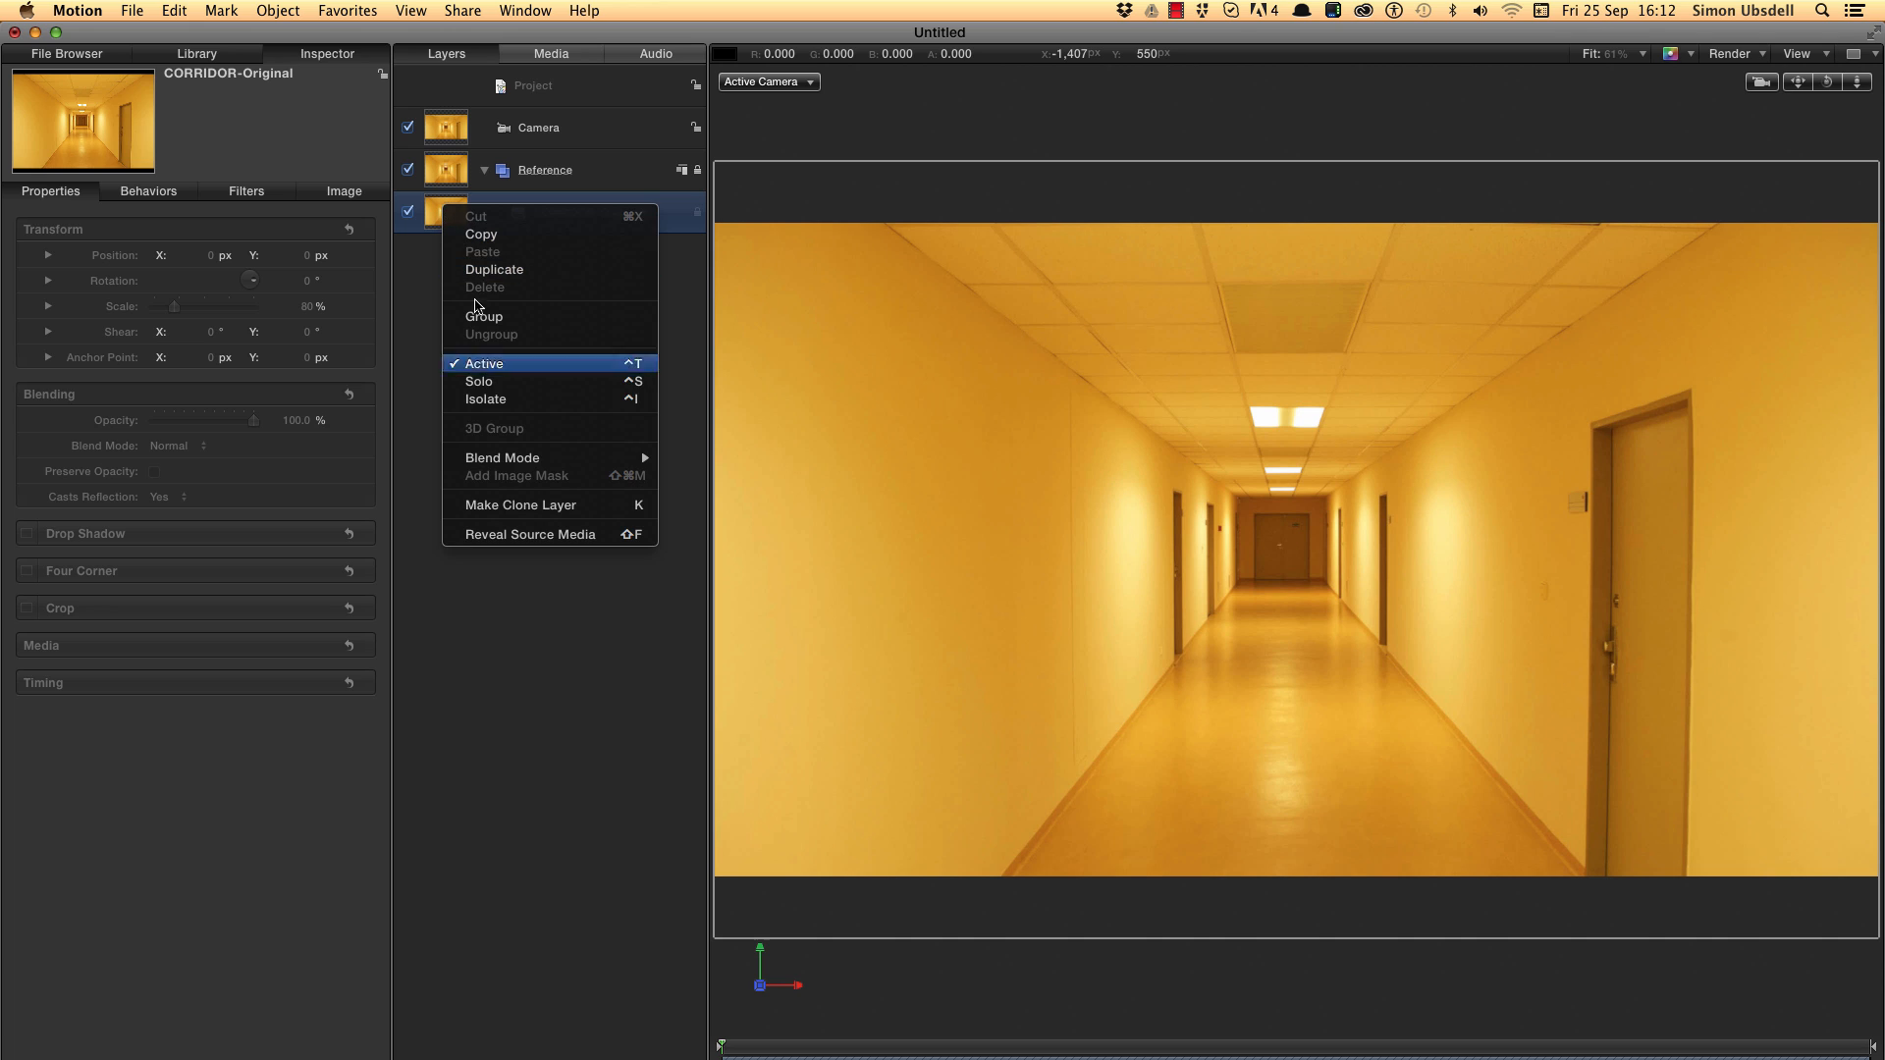
pyautogui.click(541, 506)
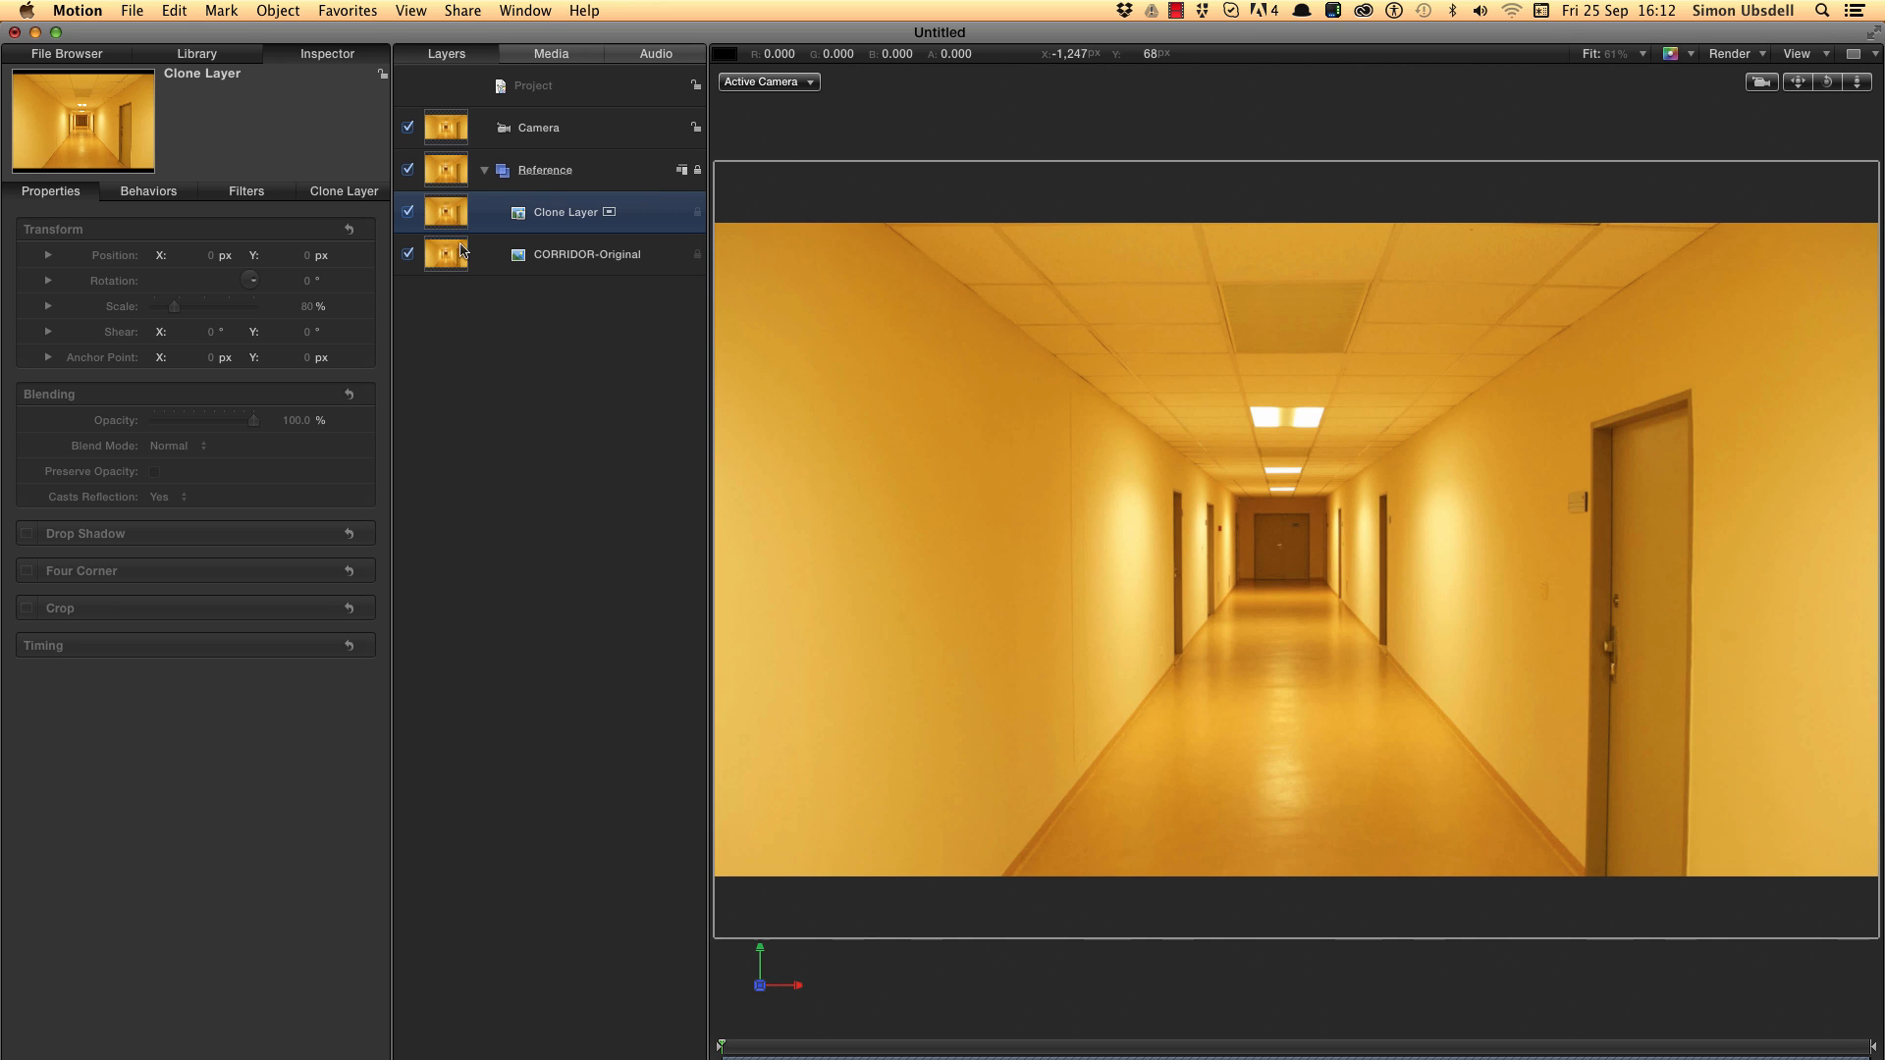
# - Unlock the Reference group, move the clone layer out into its own group above the camera, and lock Reference again
pyautogui.click(698, 168)
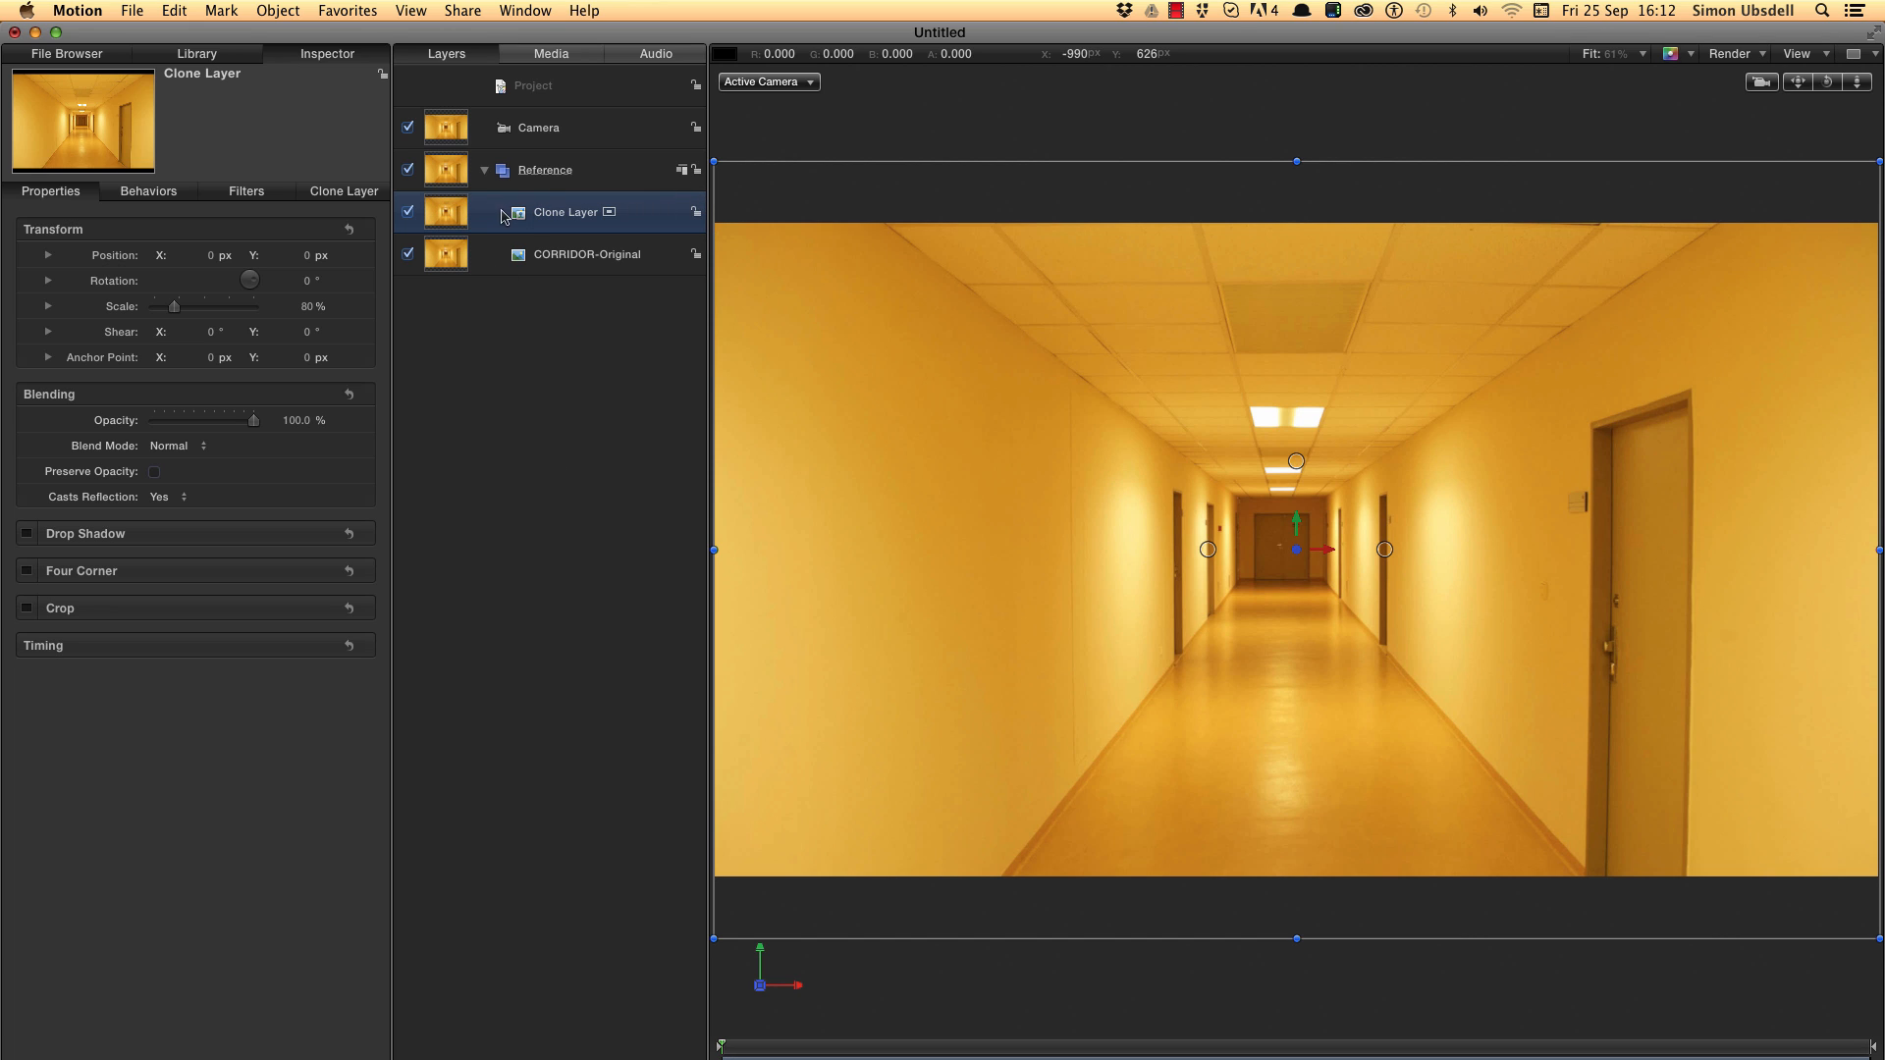
pyautogui.moveTo(503, 216)
pyautogui.mouseDown()
pyautogui.moveTo(608, 201)
pyautogui.moveTo(499, 122)
pyautogui.mouseUp()
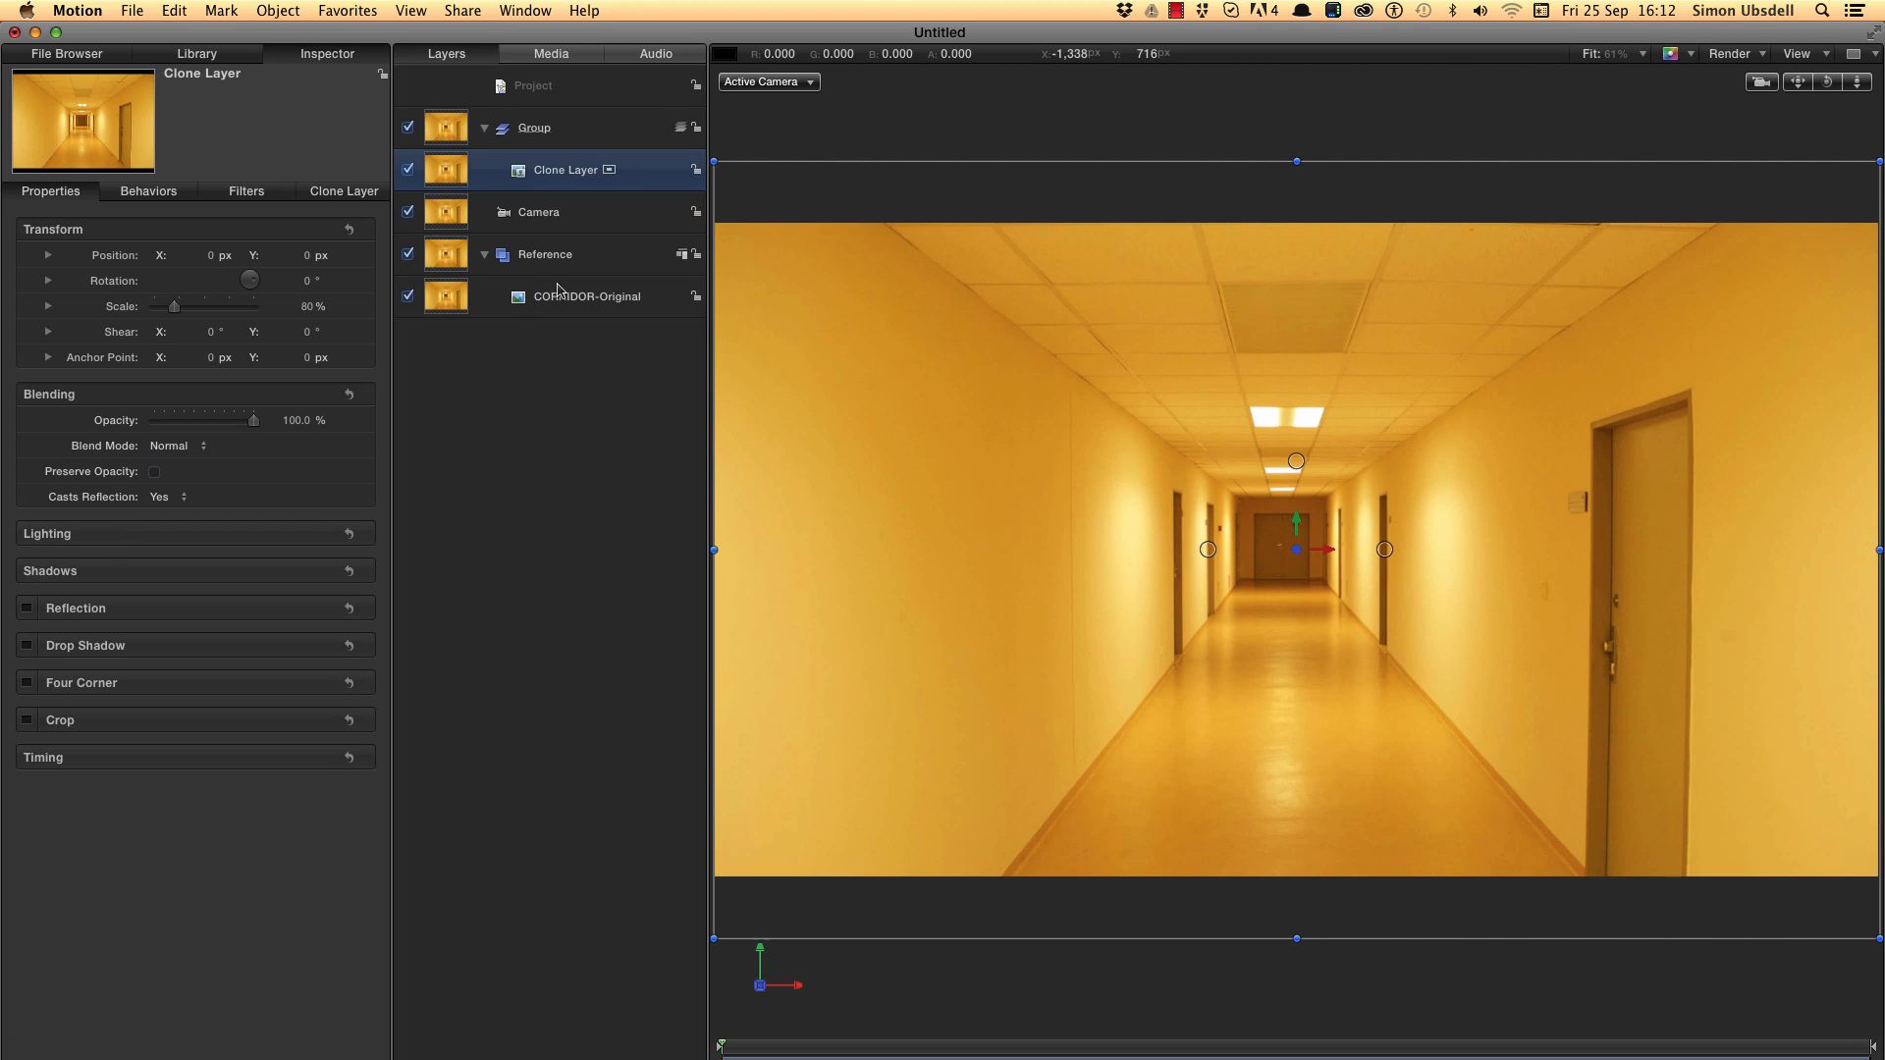
pyautogui.click(696, 255)
# - Create a new empty group at project level and switch it from 3D to 2D
pyautogui.click(539, 87)
pyautogui.click(278, 10)
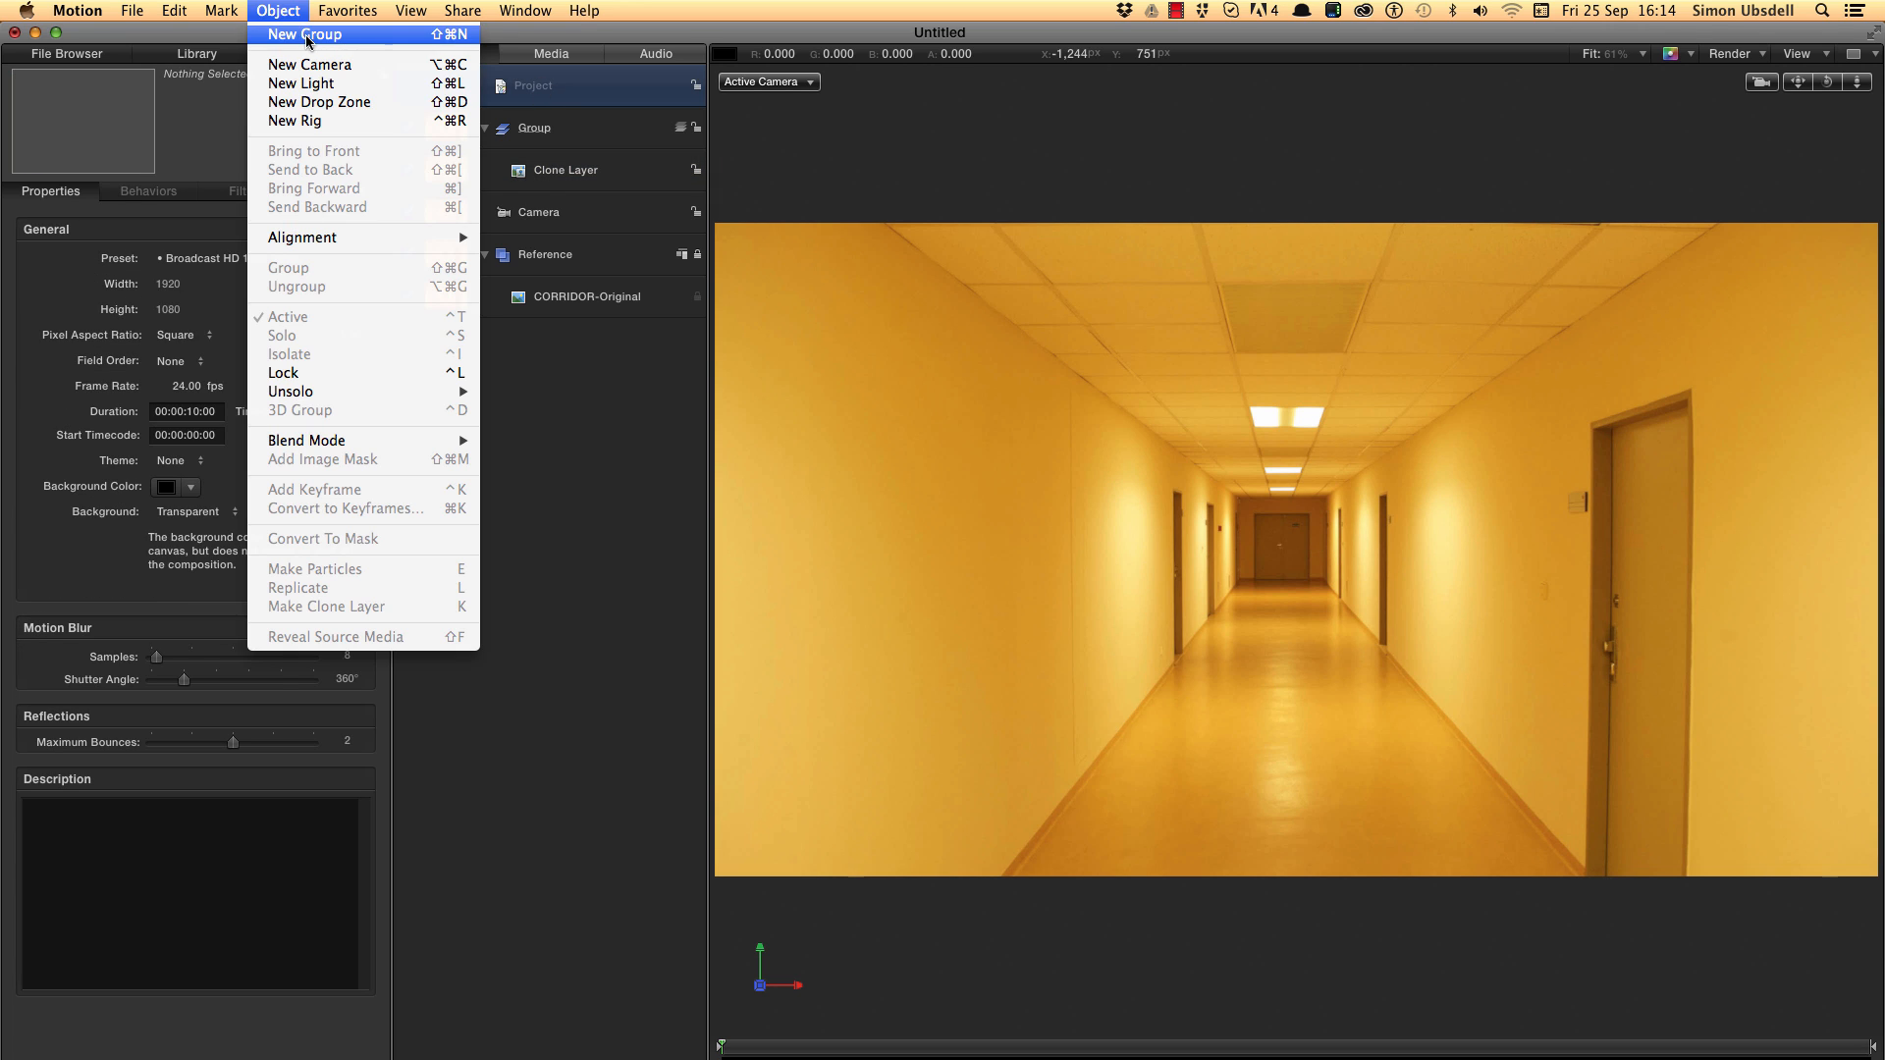
pyautogui.click(295, 31)
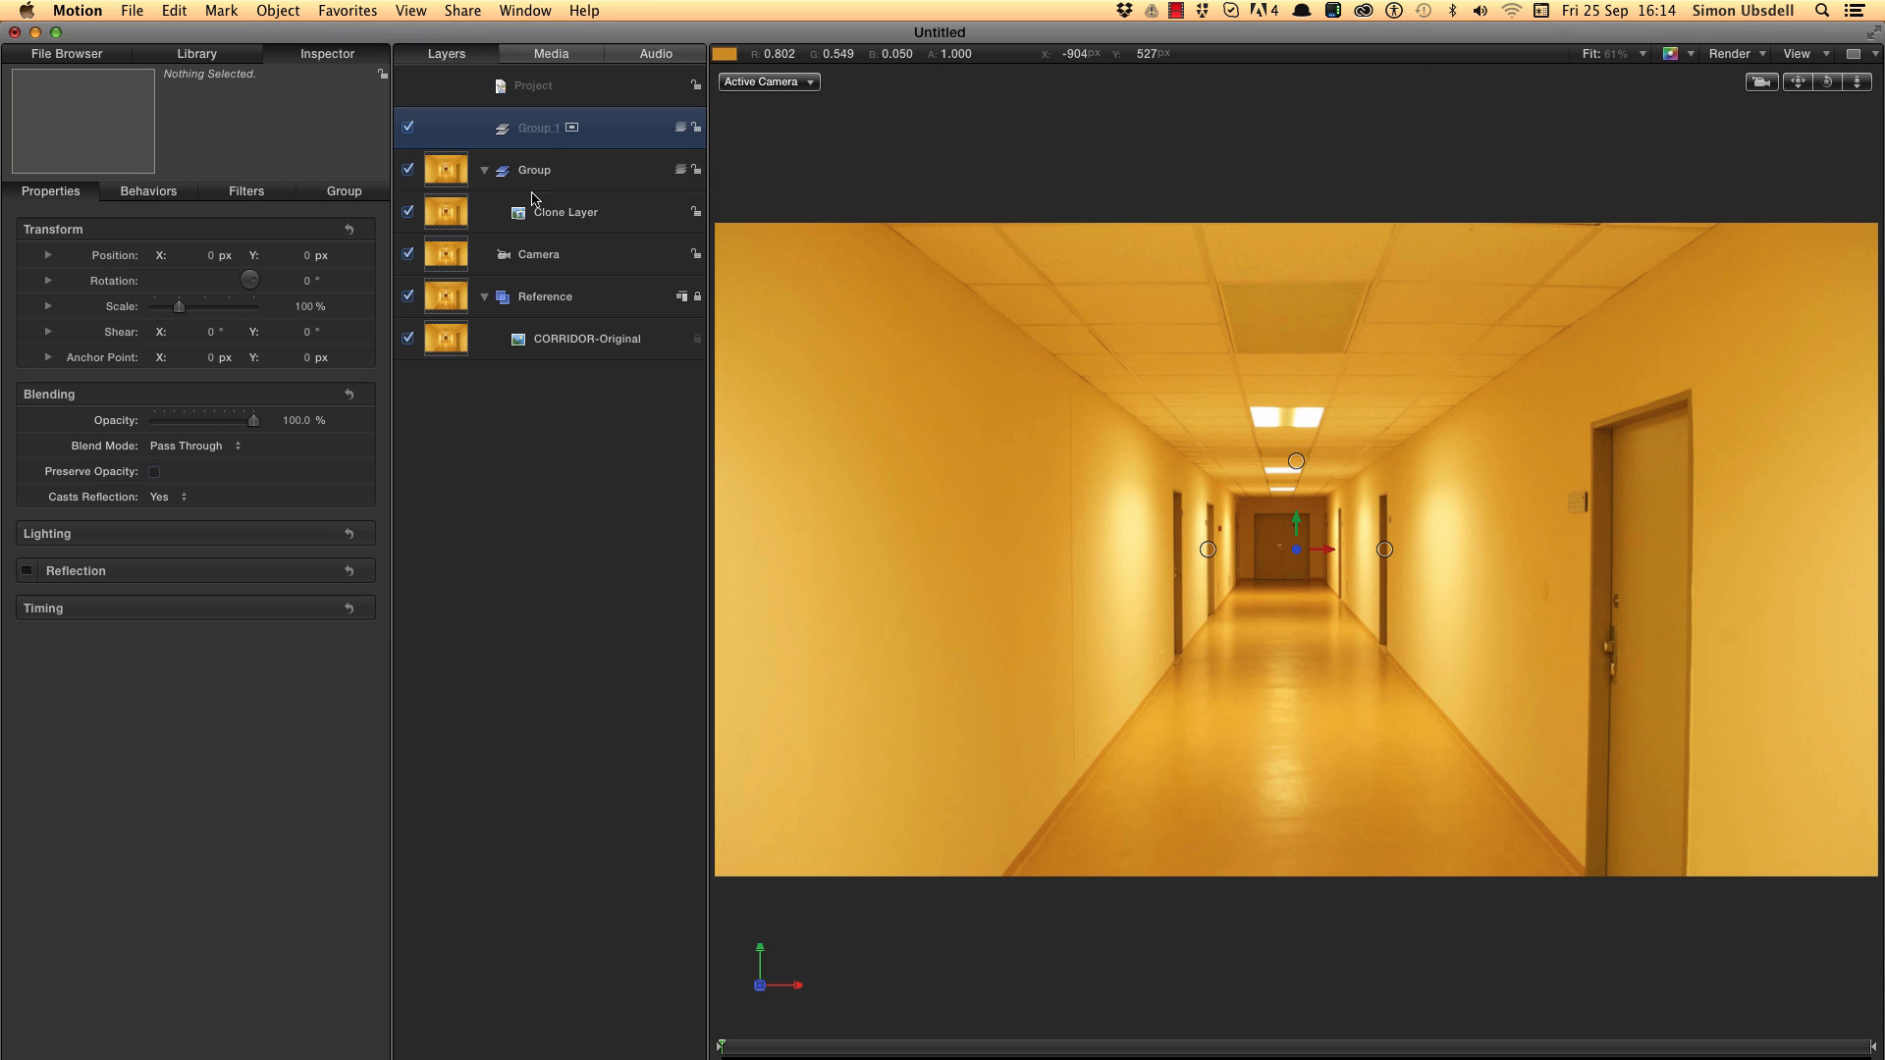
pyautogui.rightClick(548, 128)
pyautogui.click(601, 346)
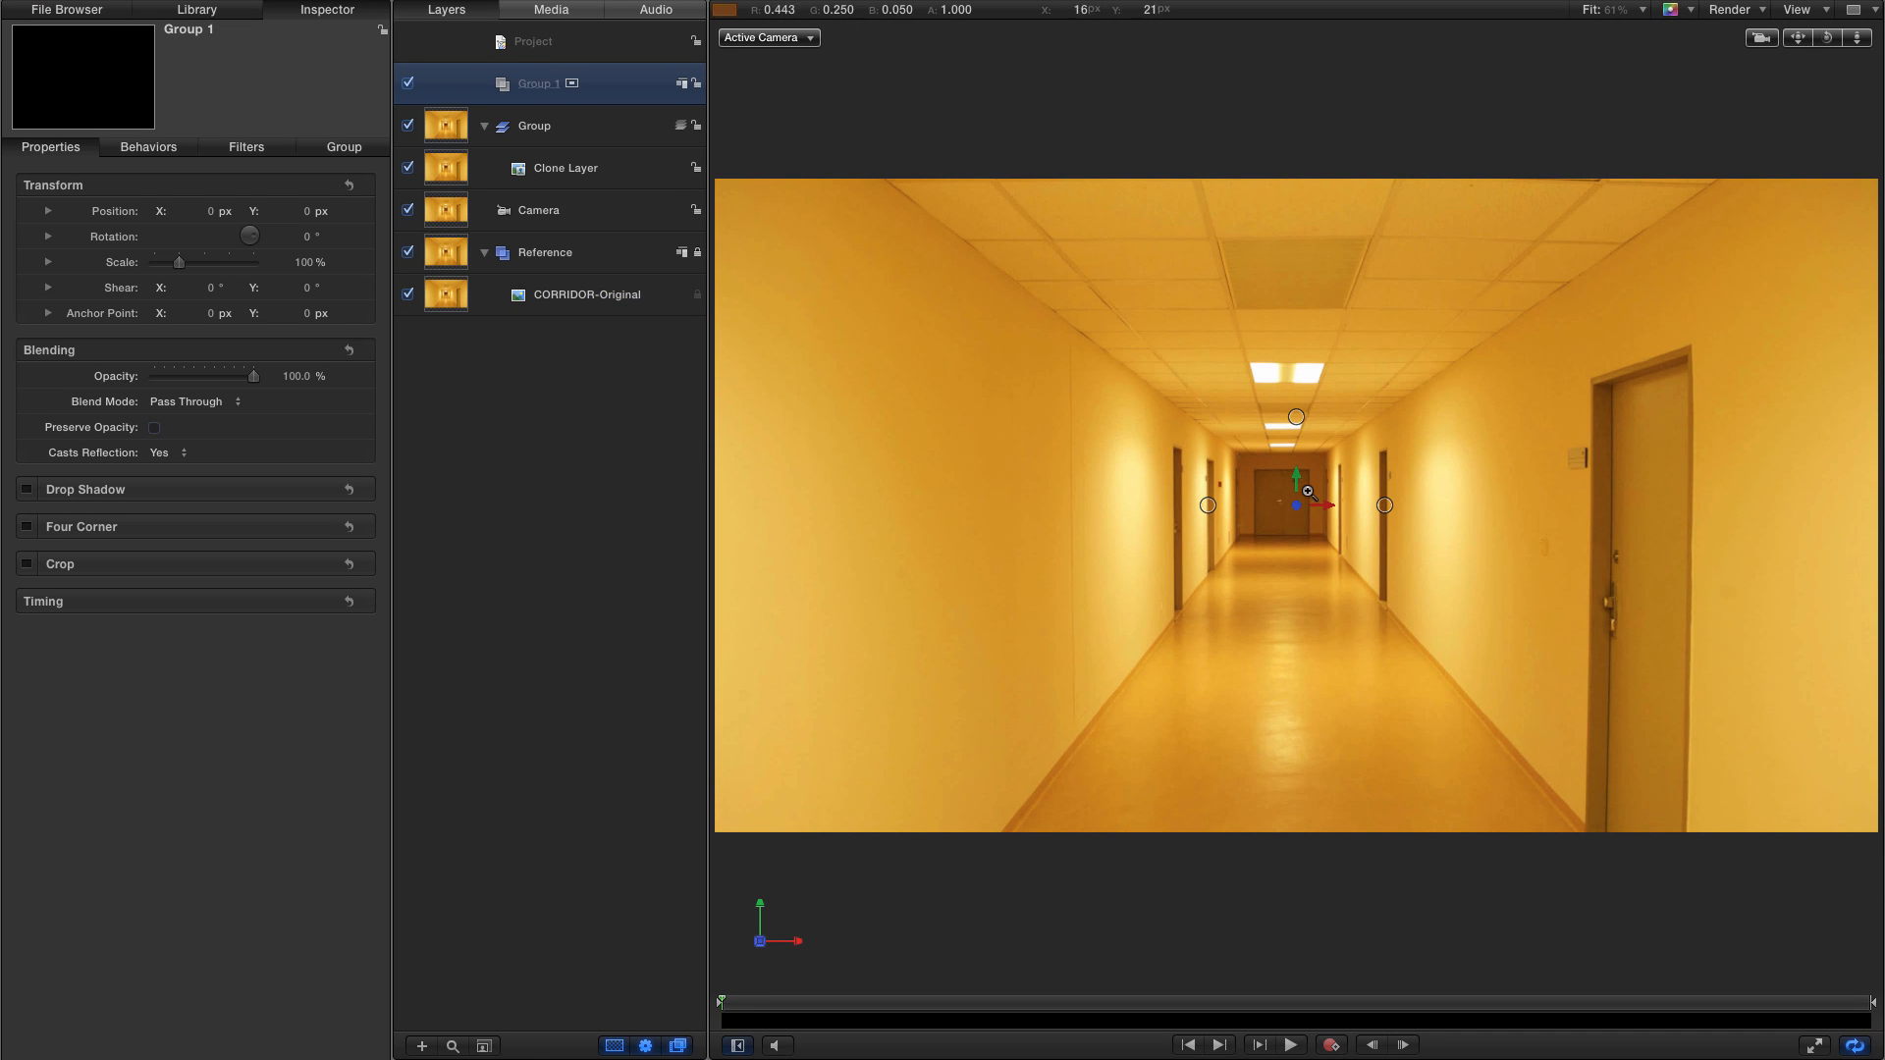
# - Draw an unfilled rectangle about 138 by 133 px with a white outline of width 1 over the corridor's end wall in Group 1
pyautogui.moveTo(1279, 501); pyautogui.dragTo(1562, 661)
pyautogui.click(538, 1039)
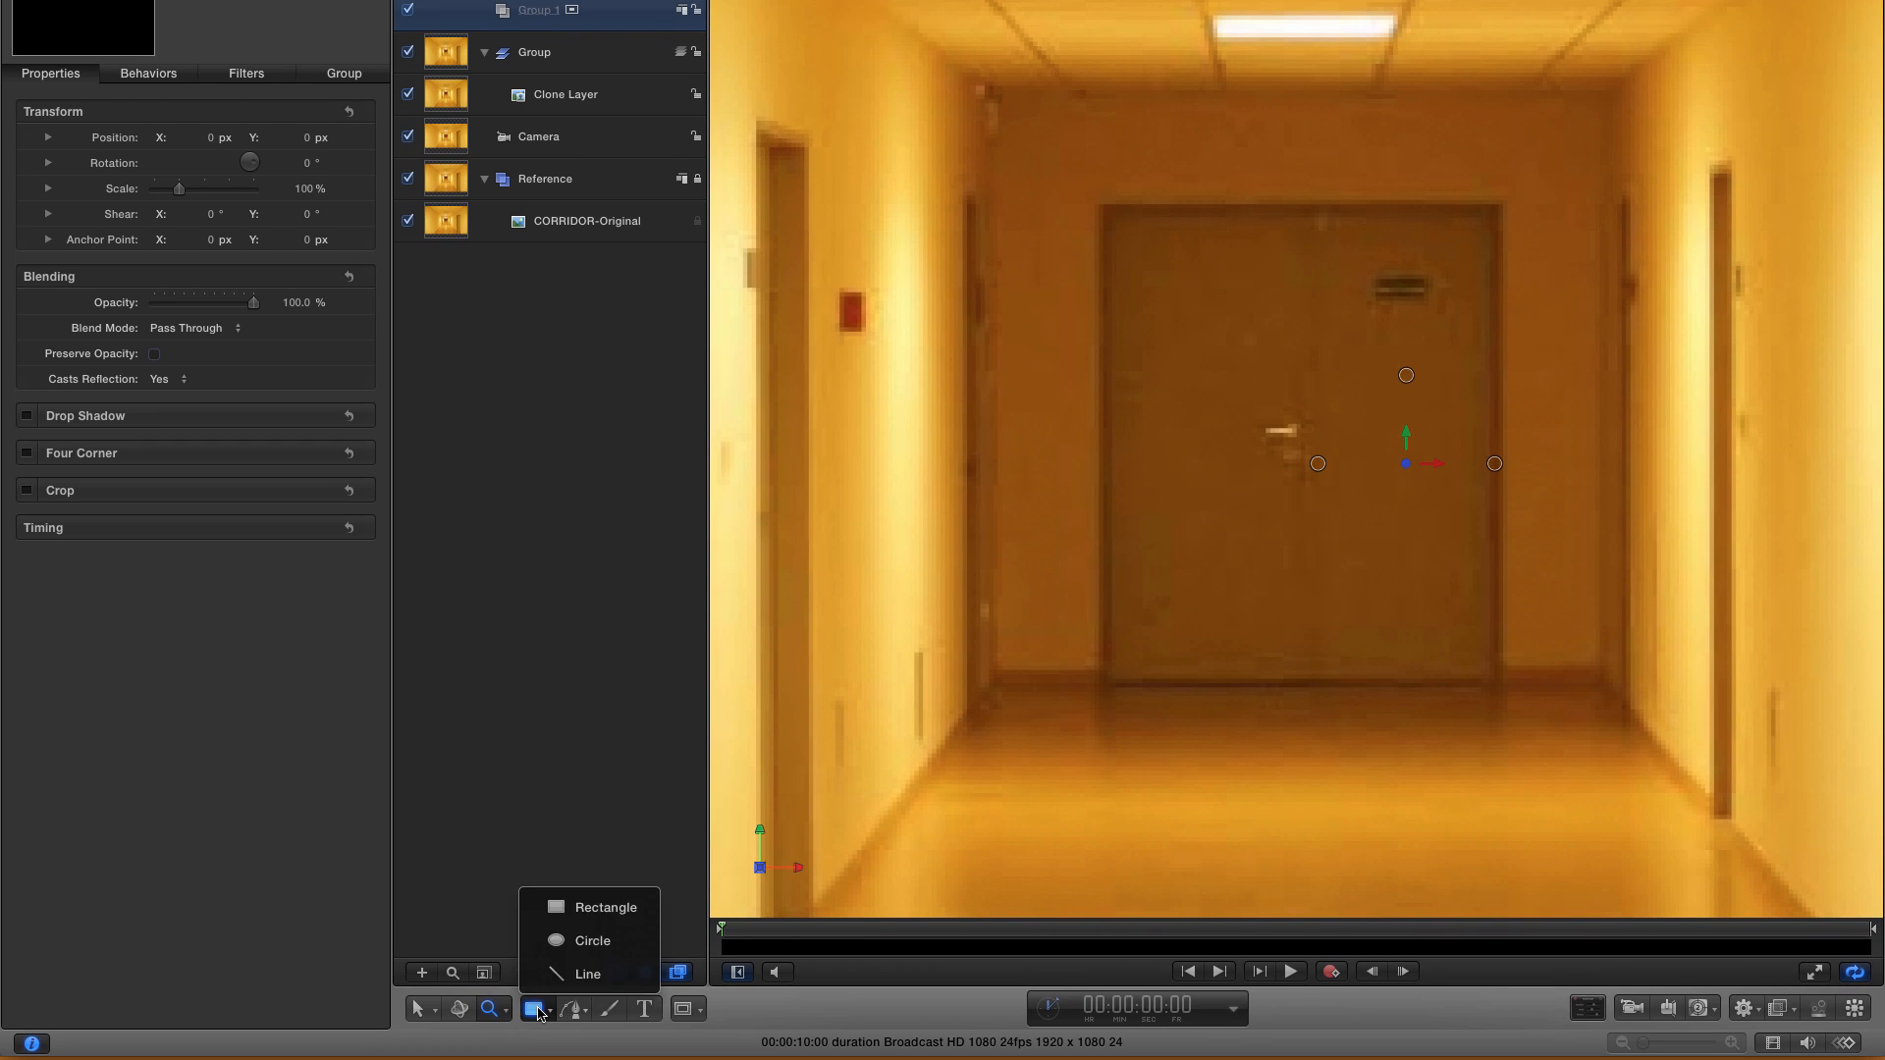
pyautogui.click(538, 1011)
pyautogui.click(592, 907)
pyautogui.click(525, 10)
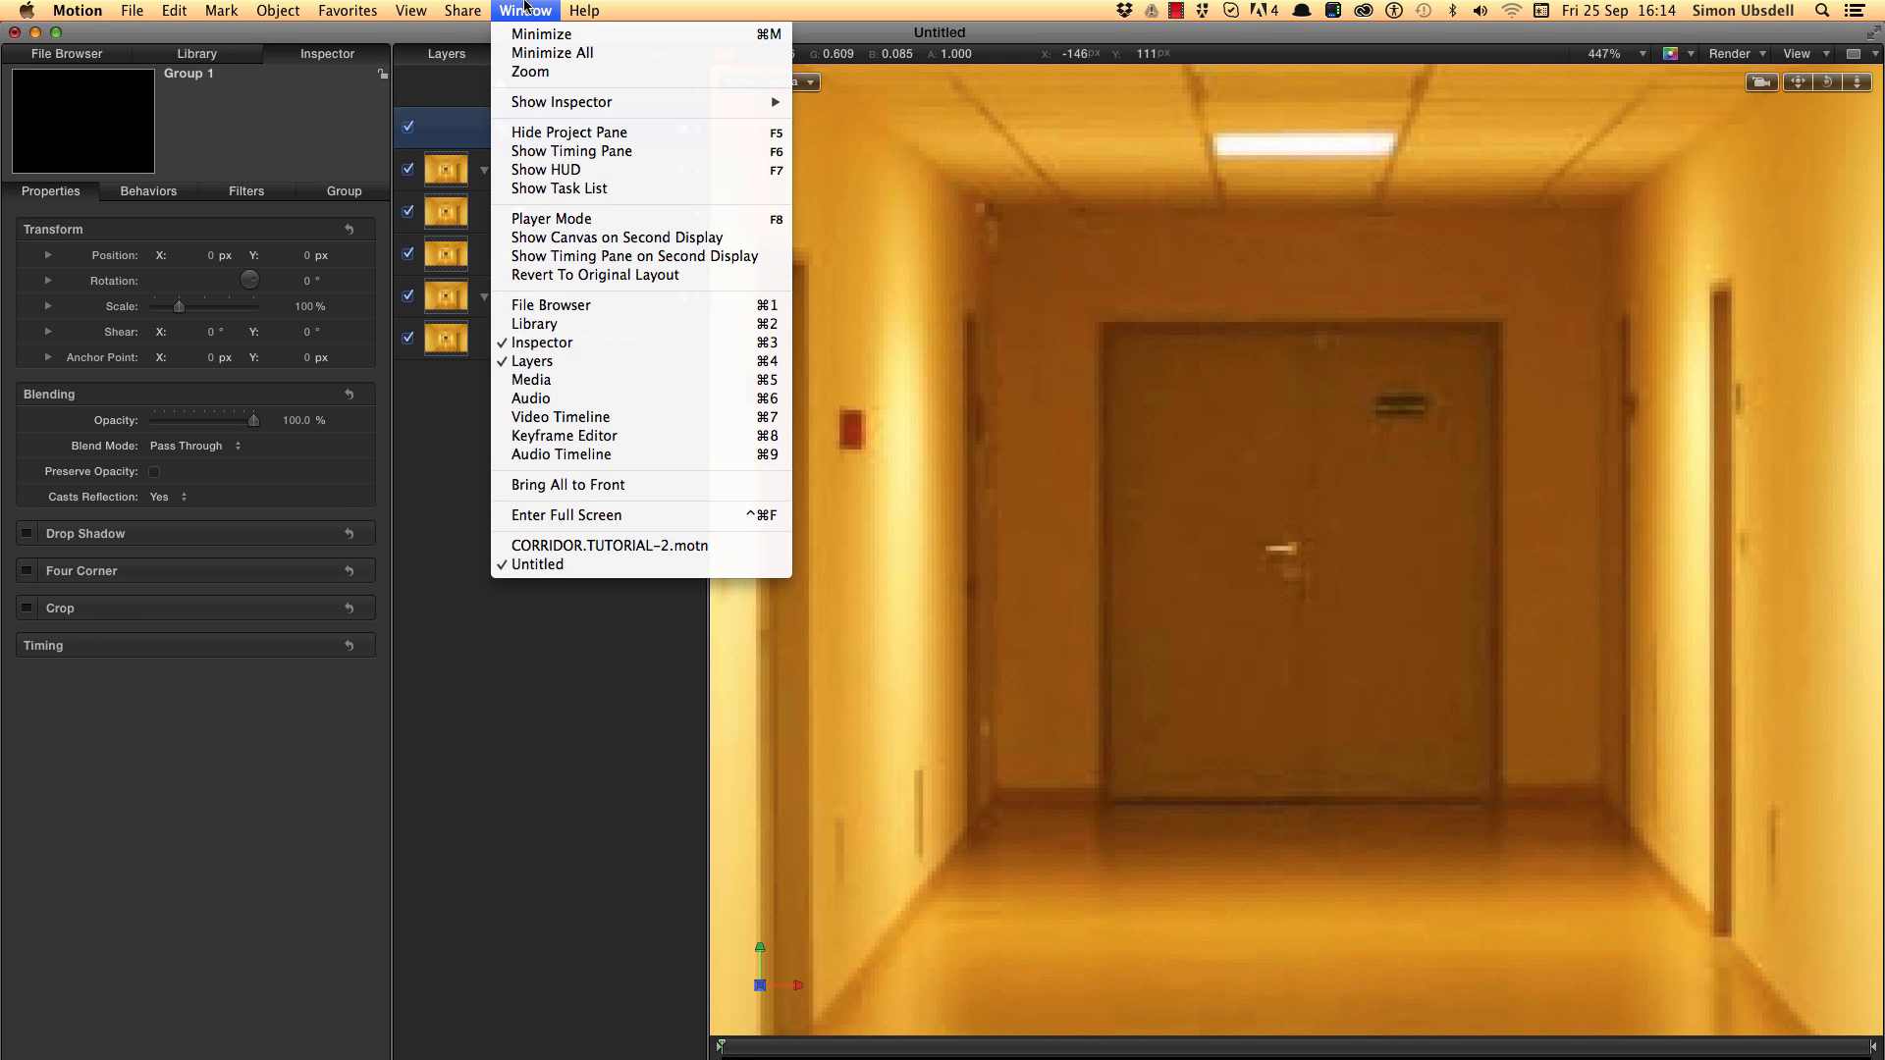
pyautogui.click(547, 171)
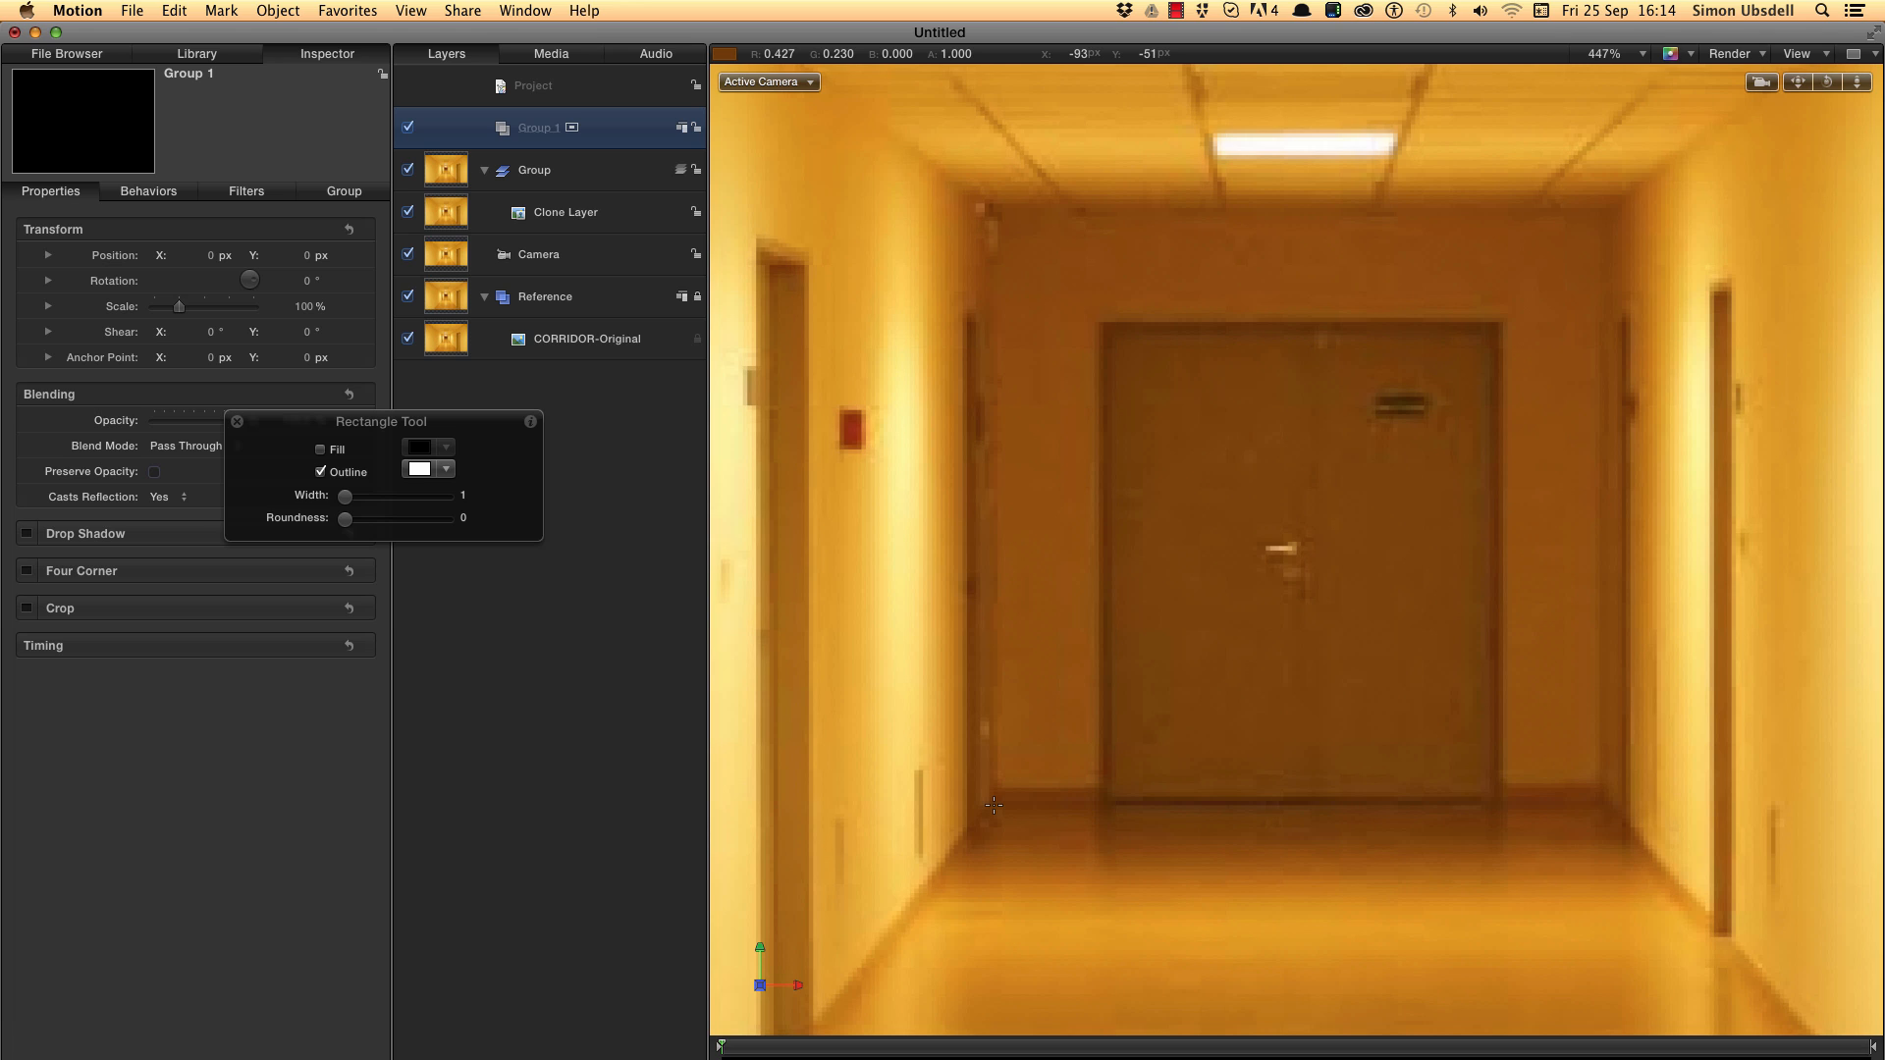
pyautogui.moveTo(994, 805); pyautogui.dragTo(1609, 213)
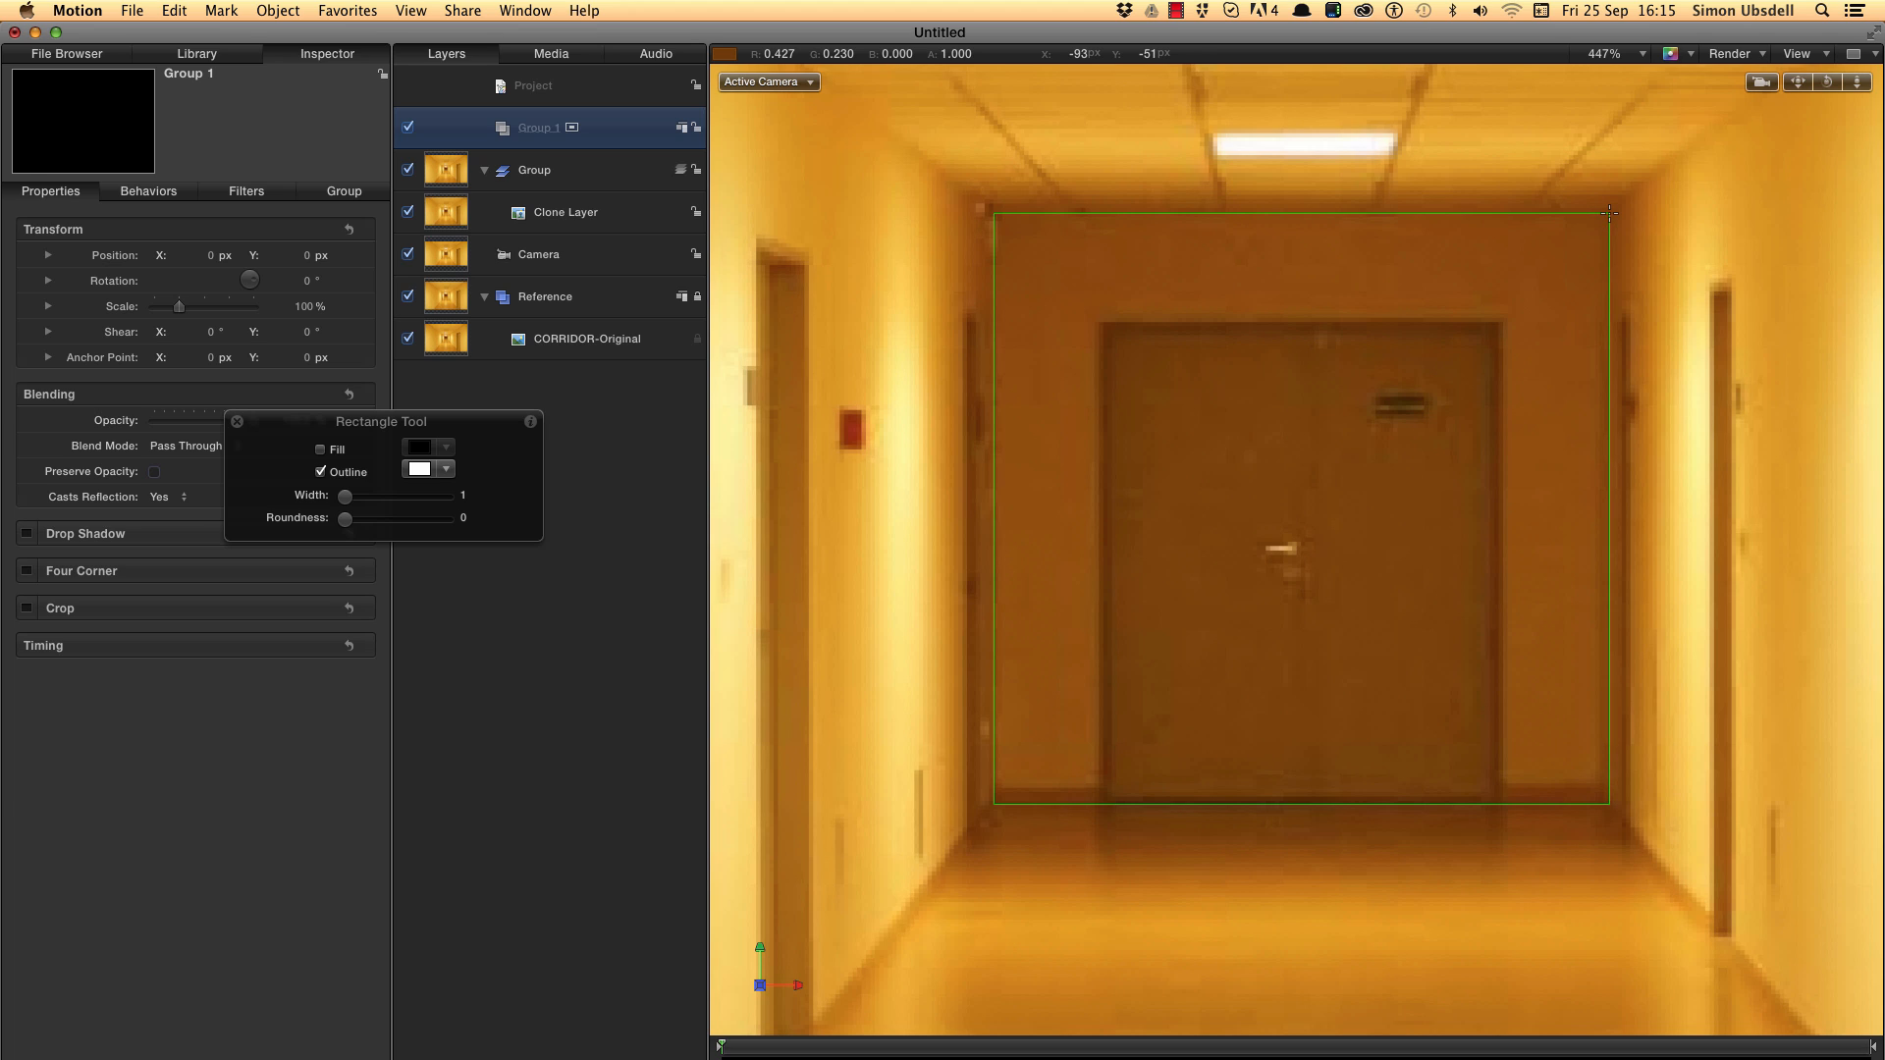
pyautogui.moveTo(1609, 213); pyautogui.dragTo(1609, 213)
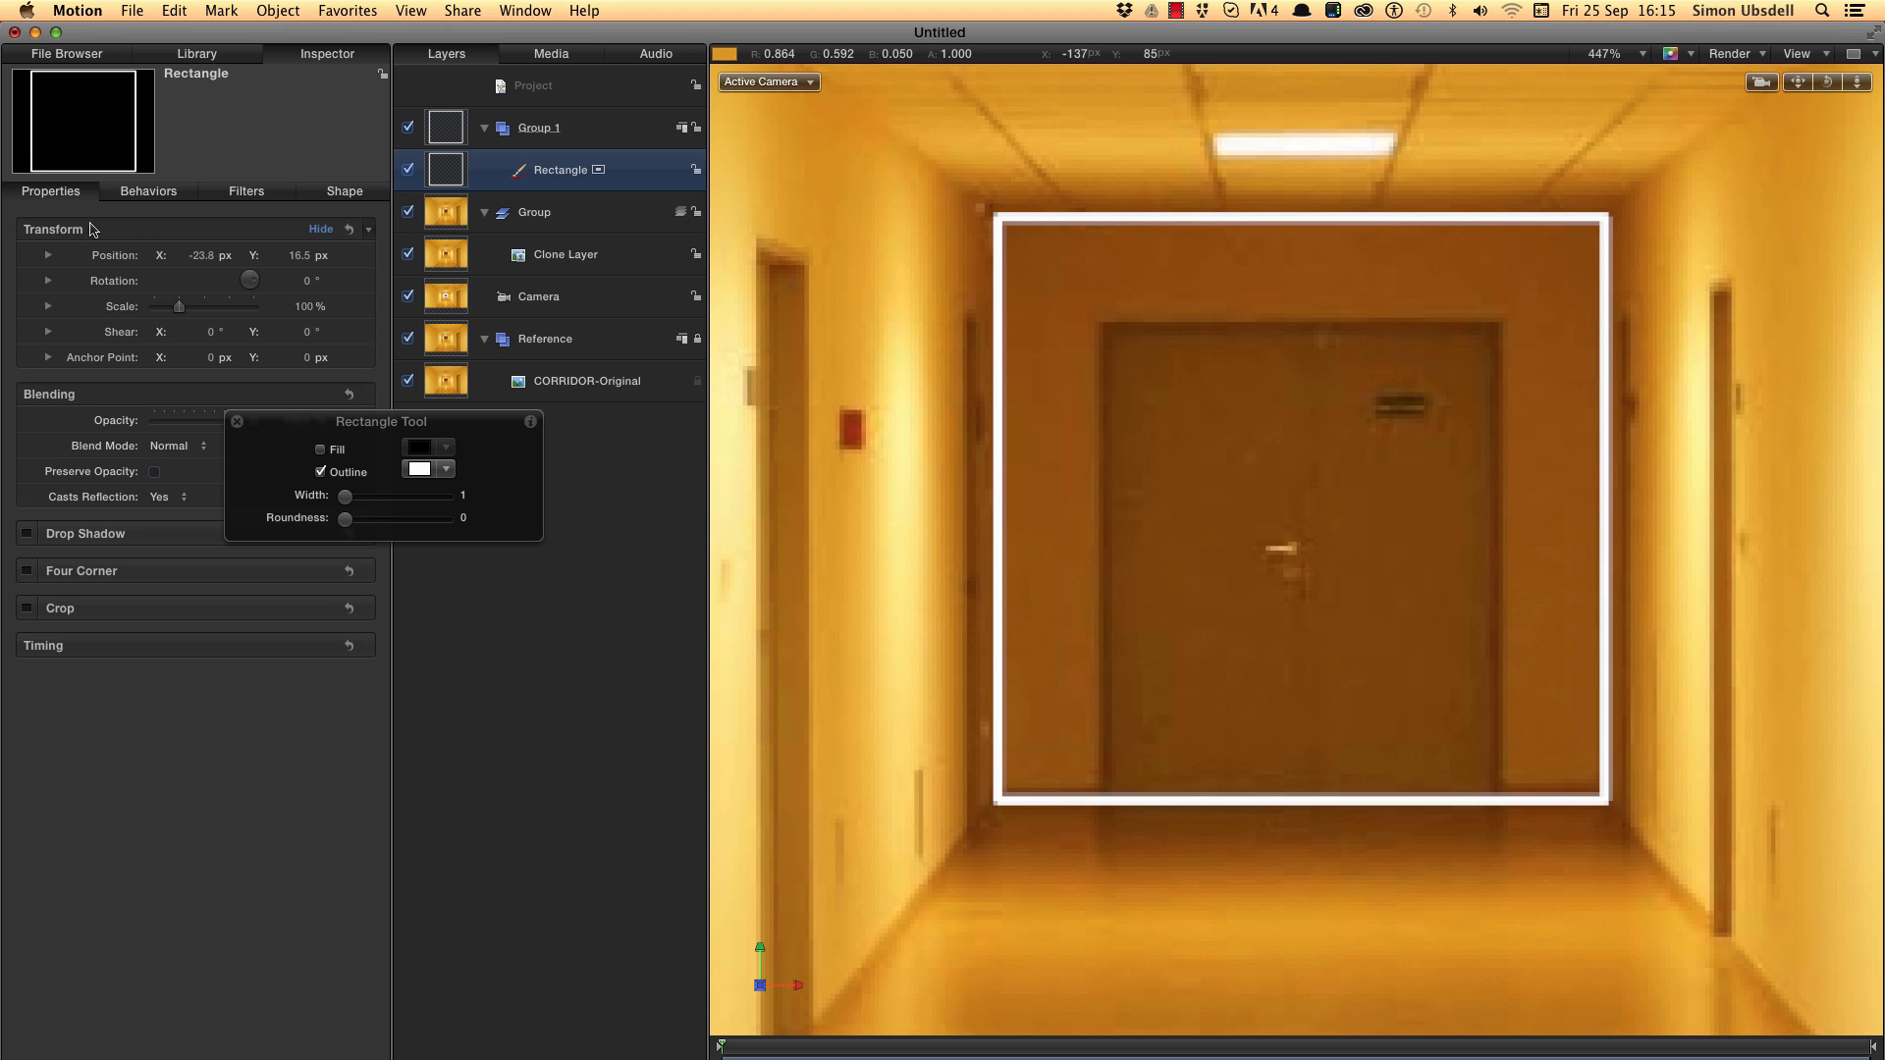
# - Reset the rectangle's Transform parameters and display its shape geometry settings
pyautogui.click(349, 228)
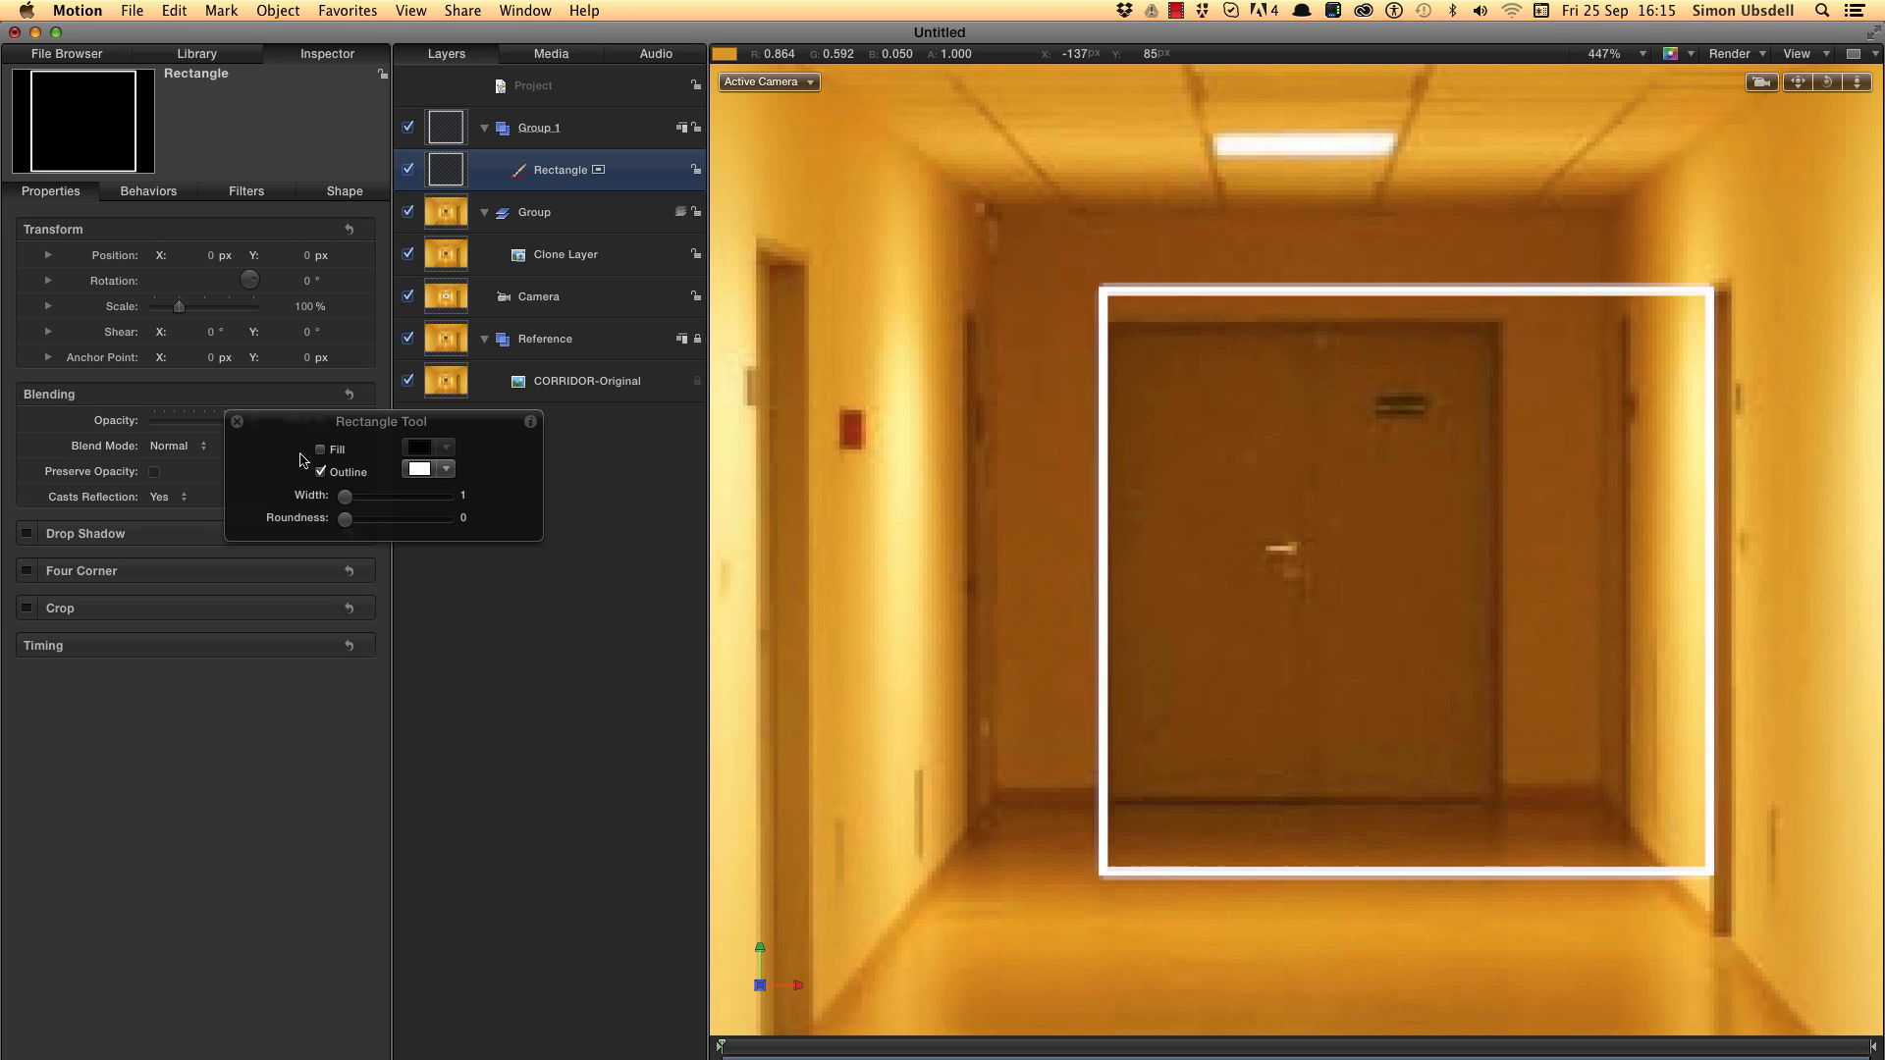
pyautogui.click(236, 421)
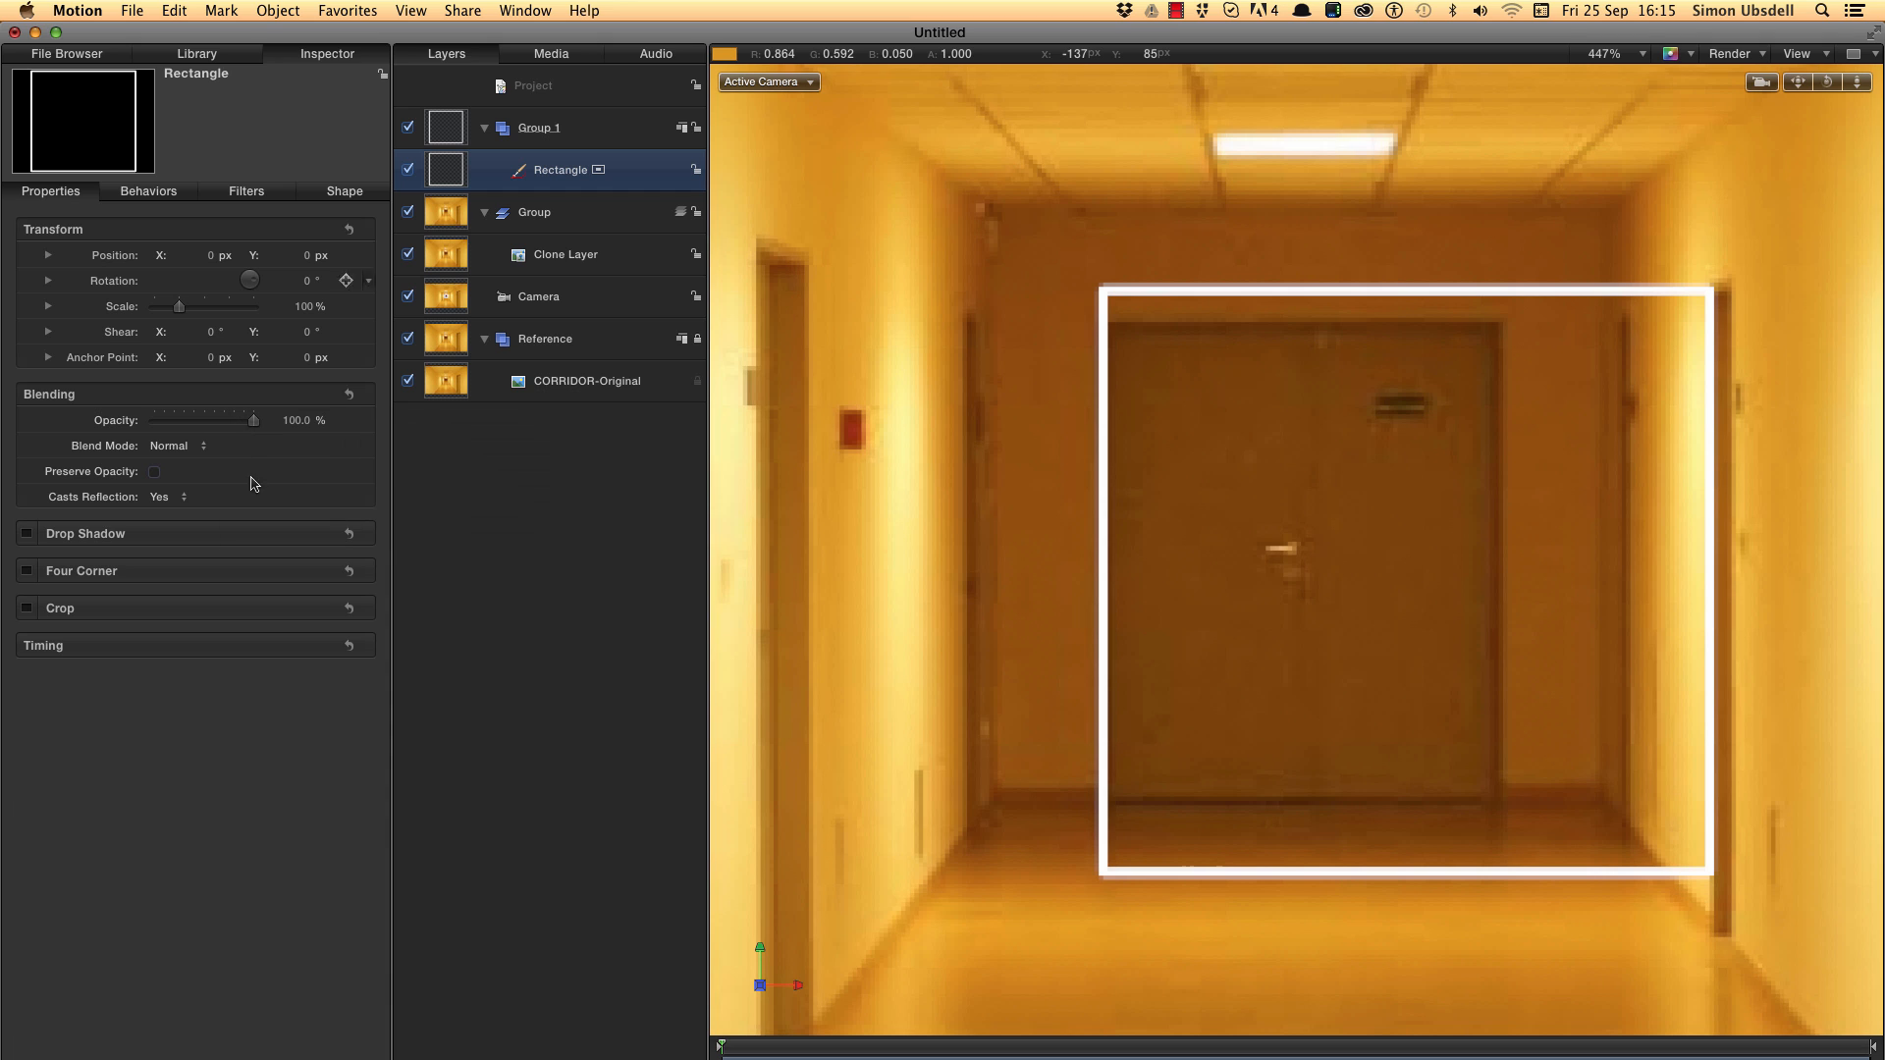
pyautogui.click(345, 191)
pyautogui.click(335, 212)
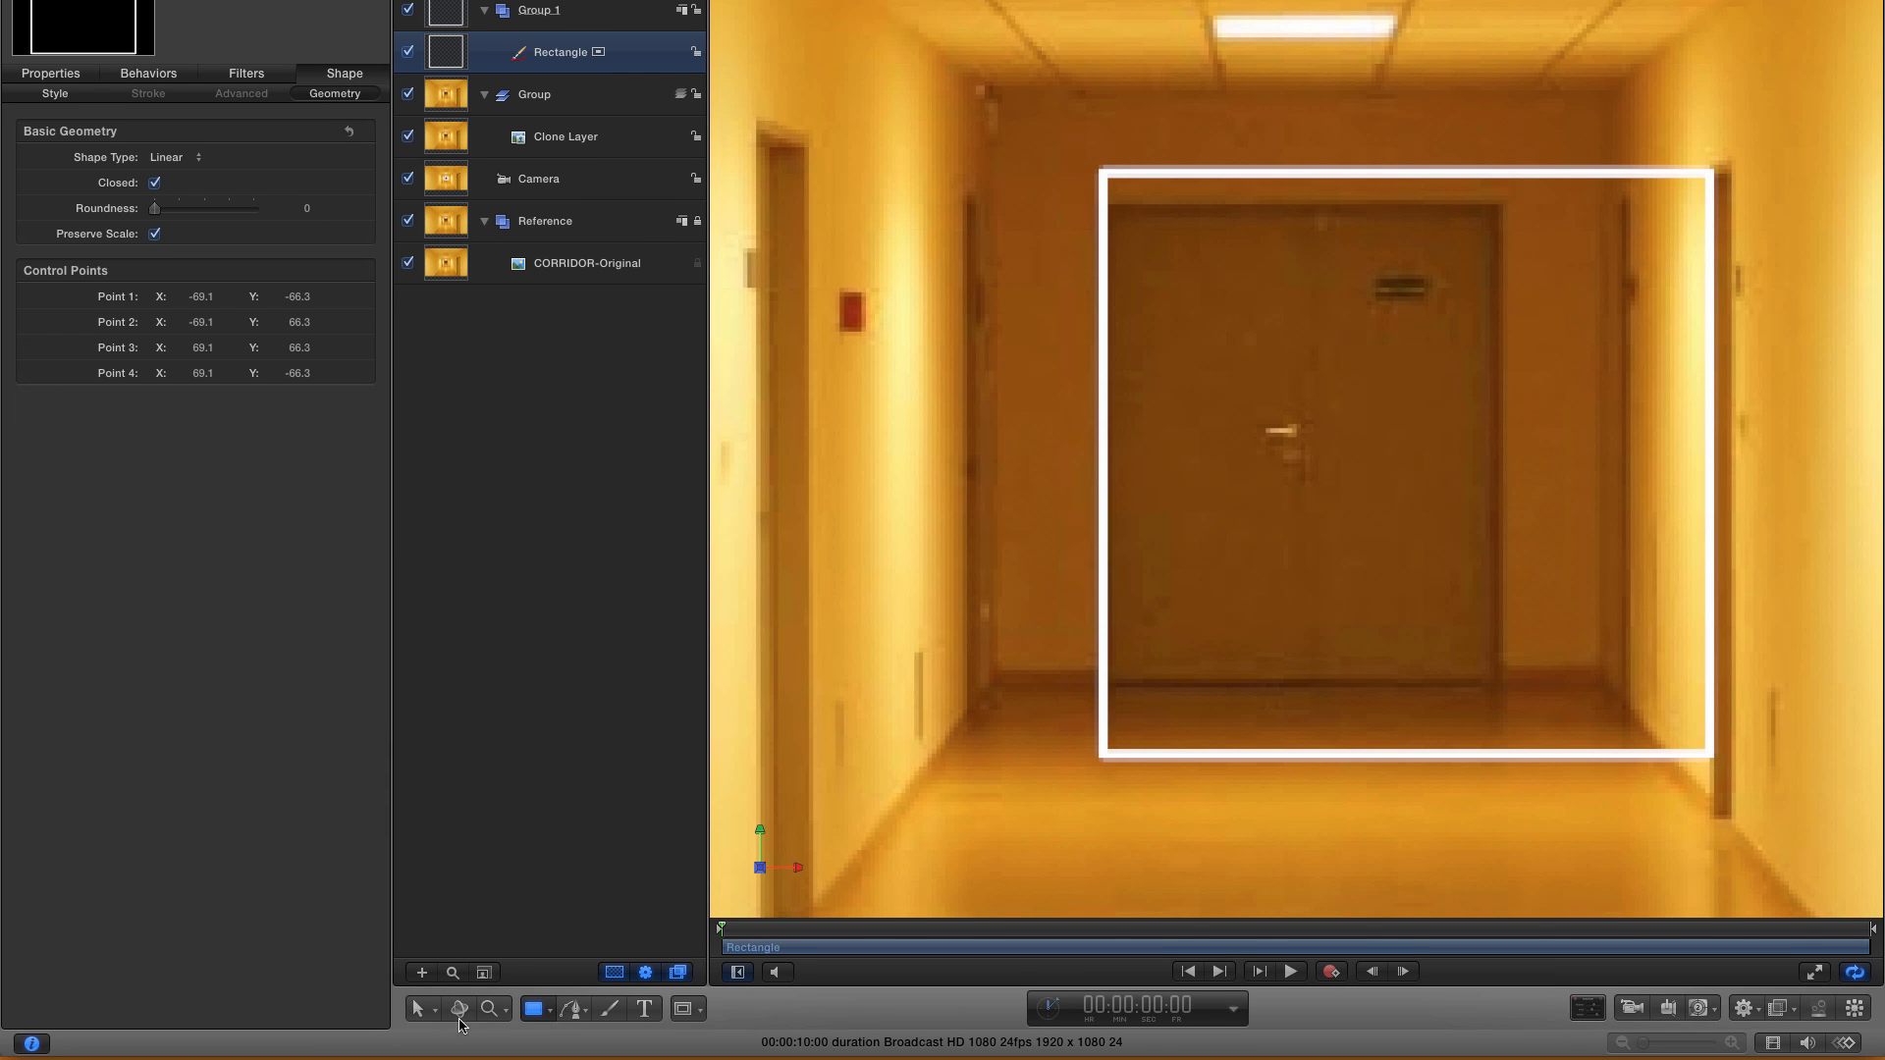
# - Reshape the rectangle by moving its four control points onto the corners of the corridor's end wall
pyautogui.moveTo(420, 1009); pyautogui.dragTo(495, 904)
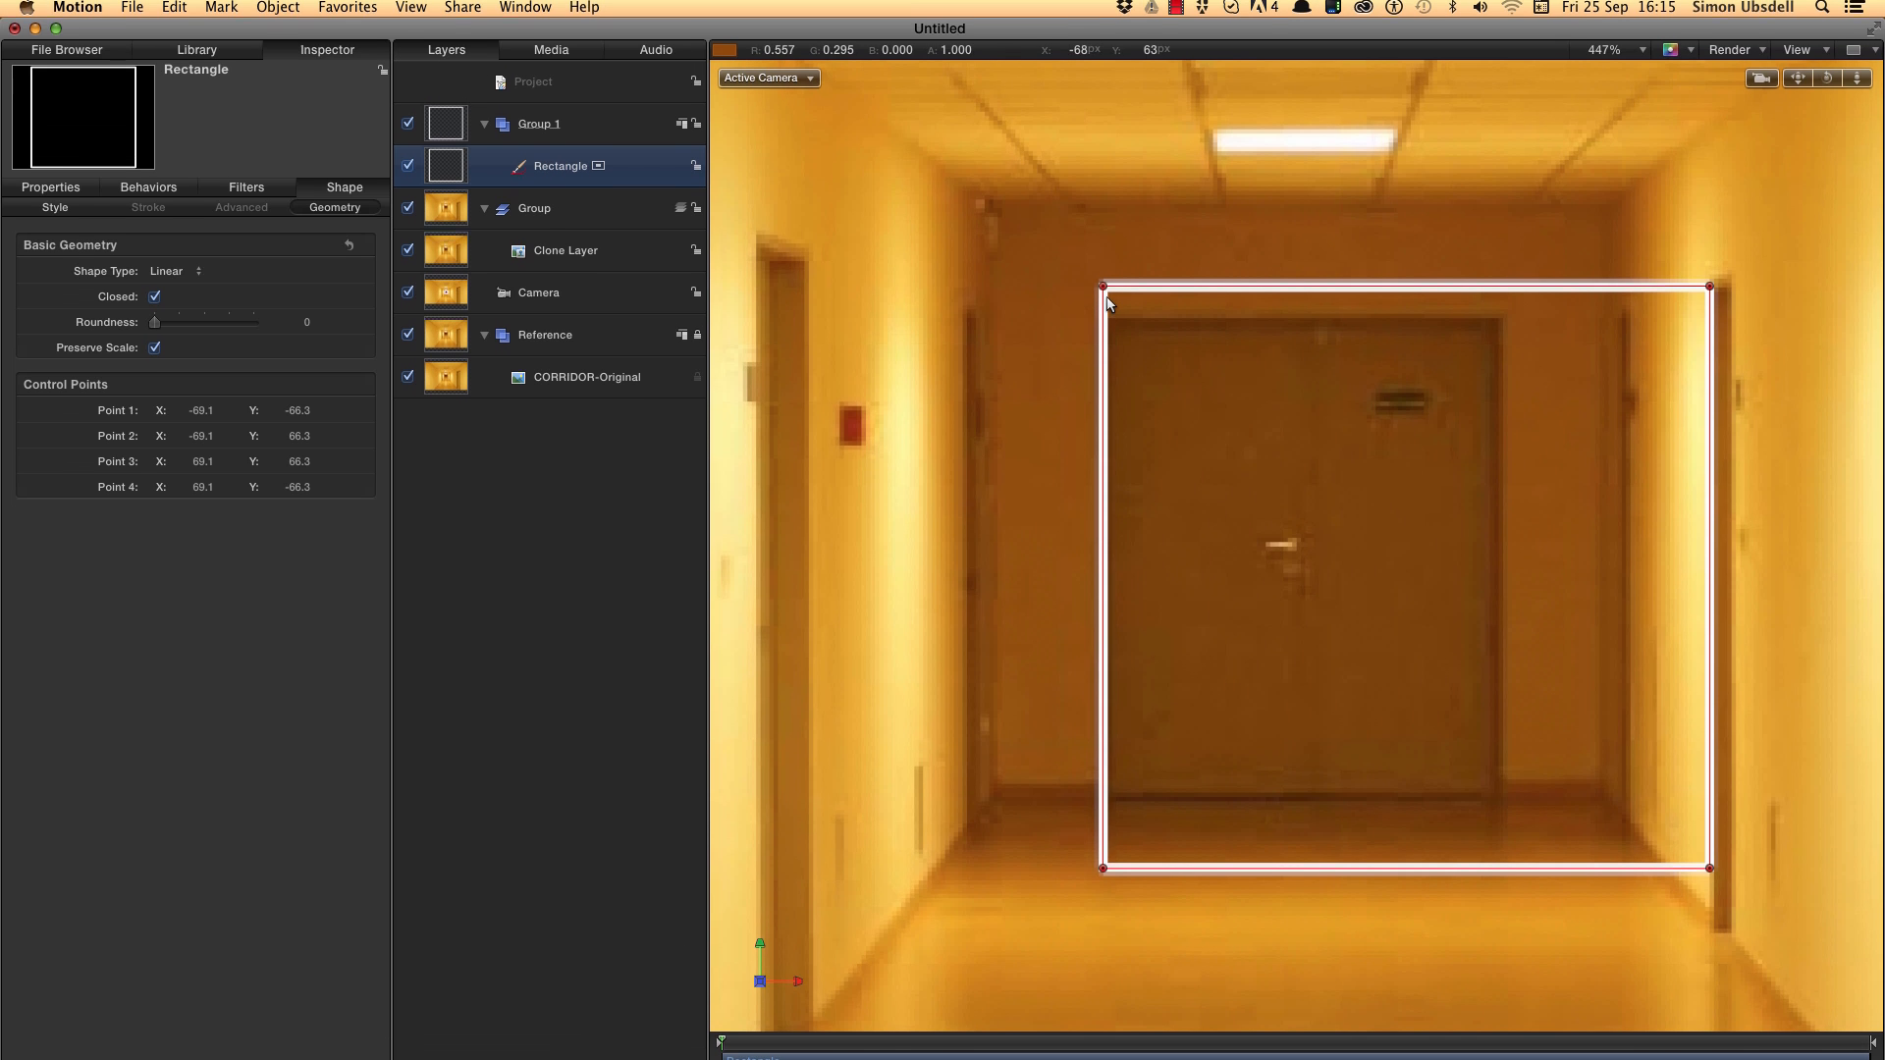
pyautogui.click(1796, 55)
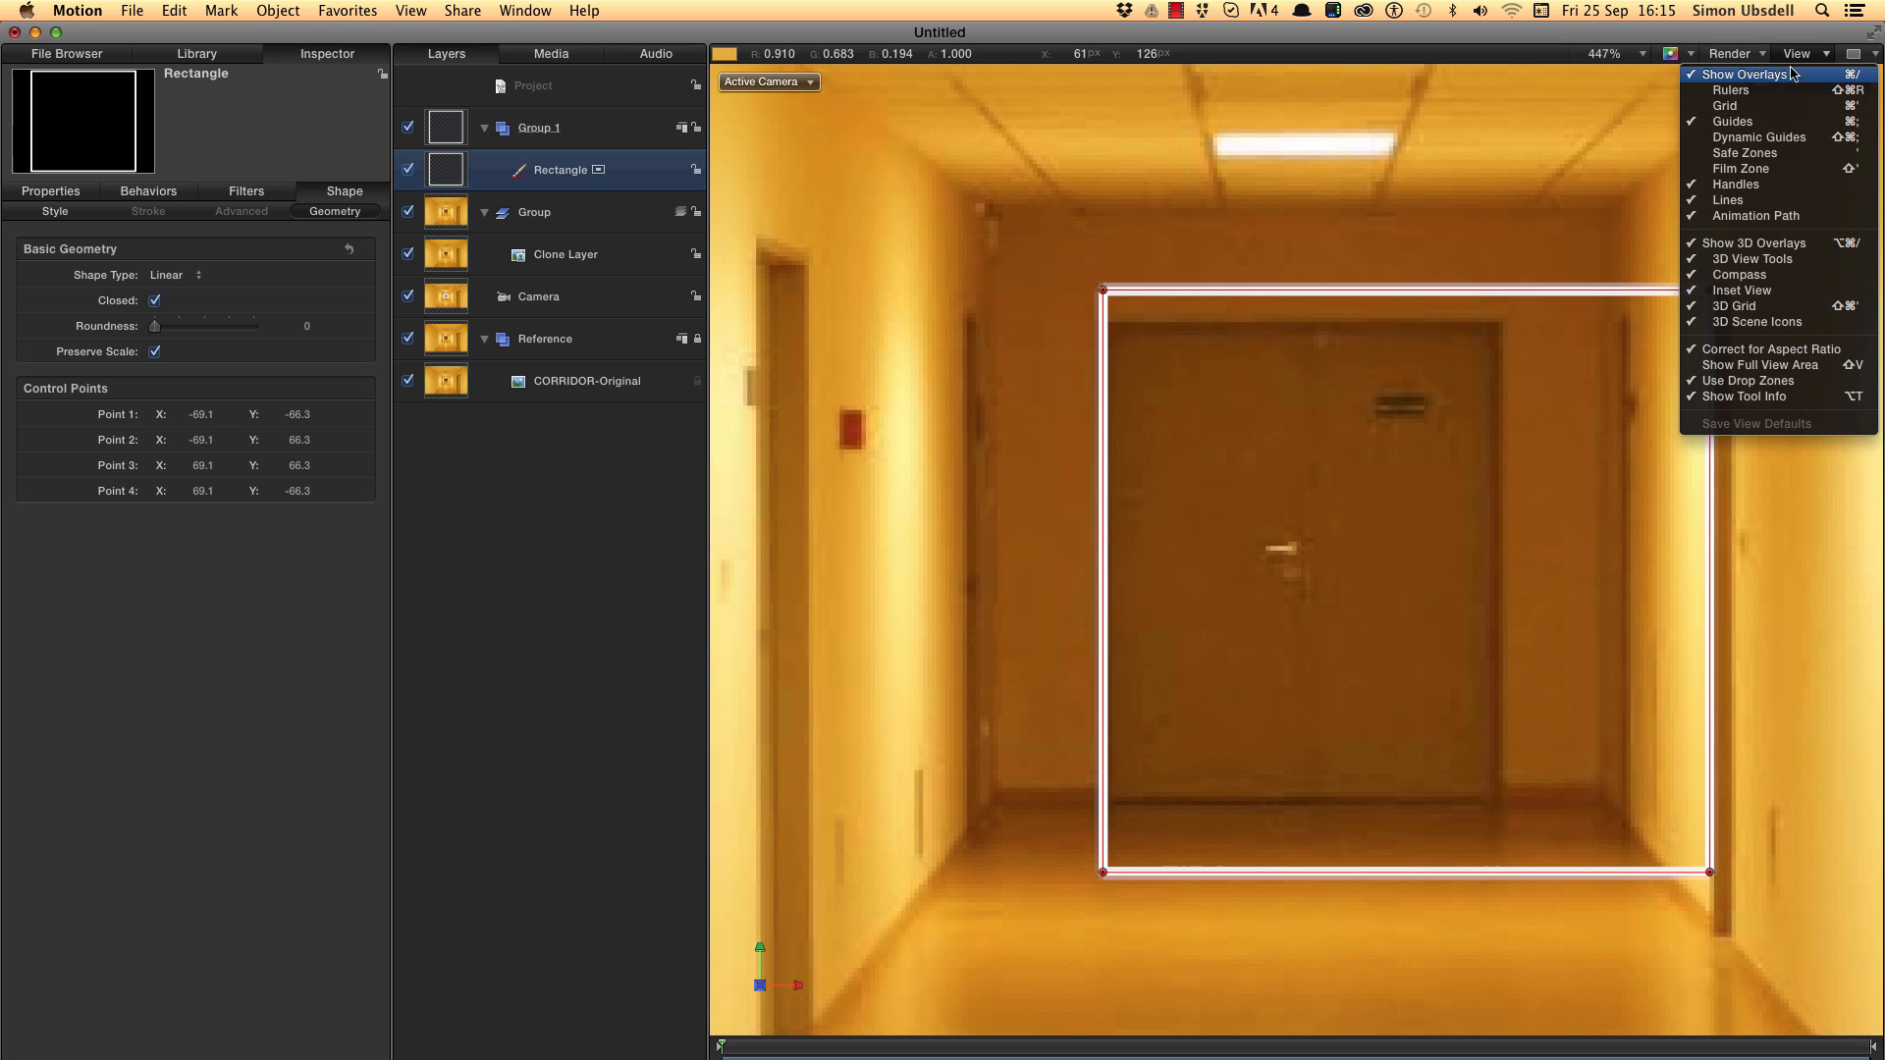
pyautogui.click(1795, 57)
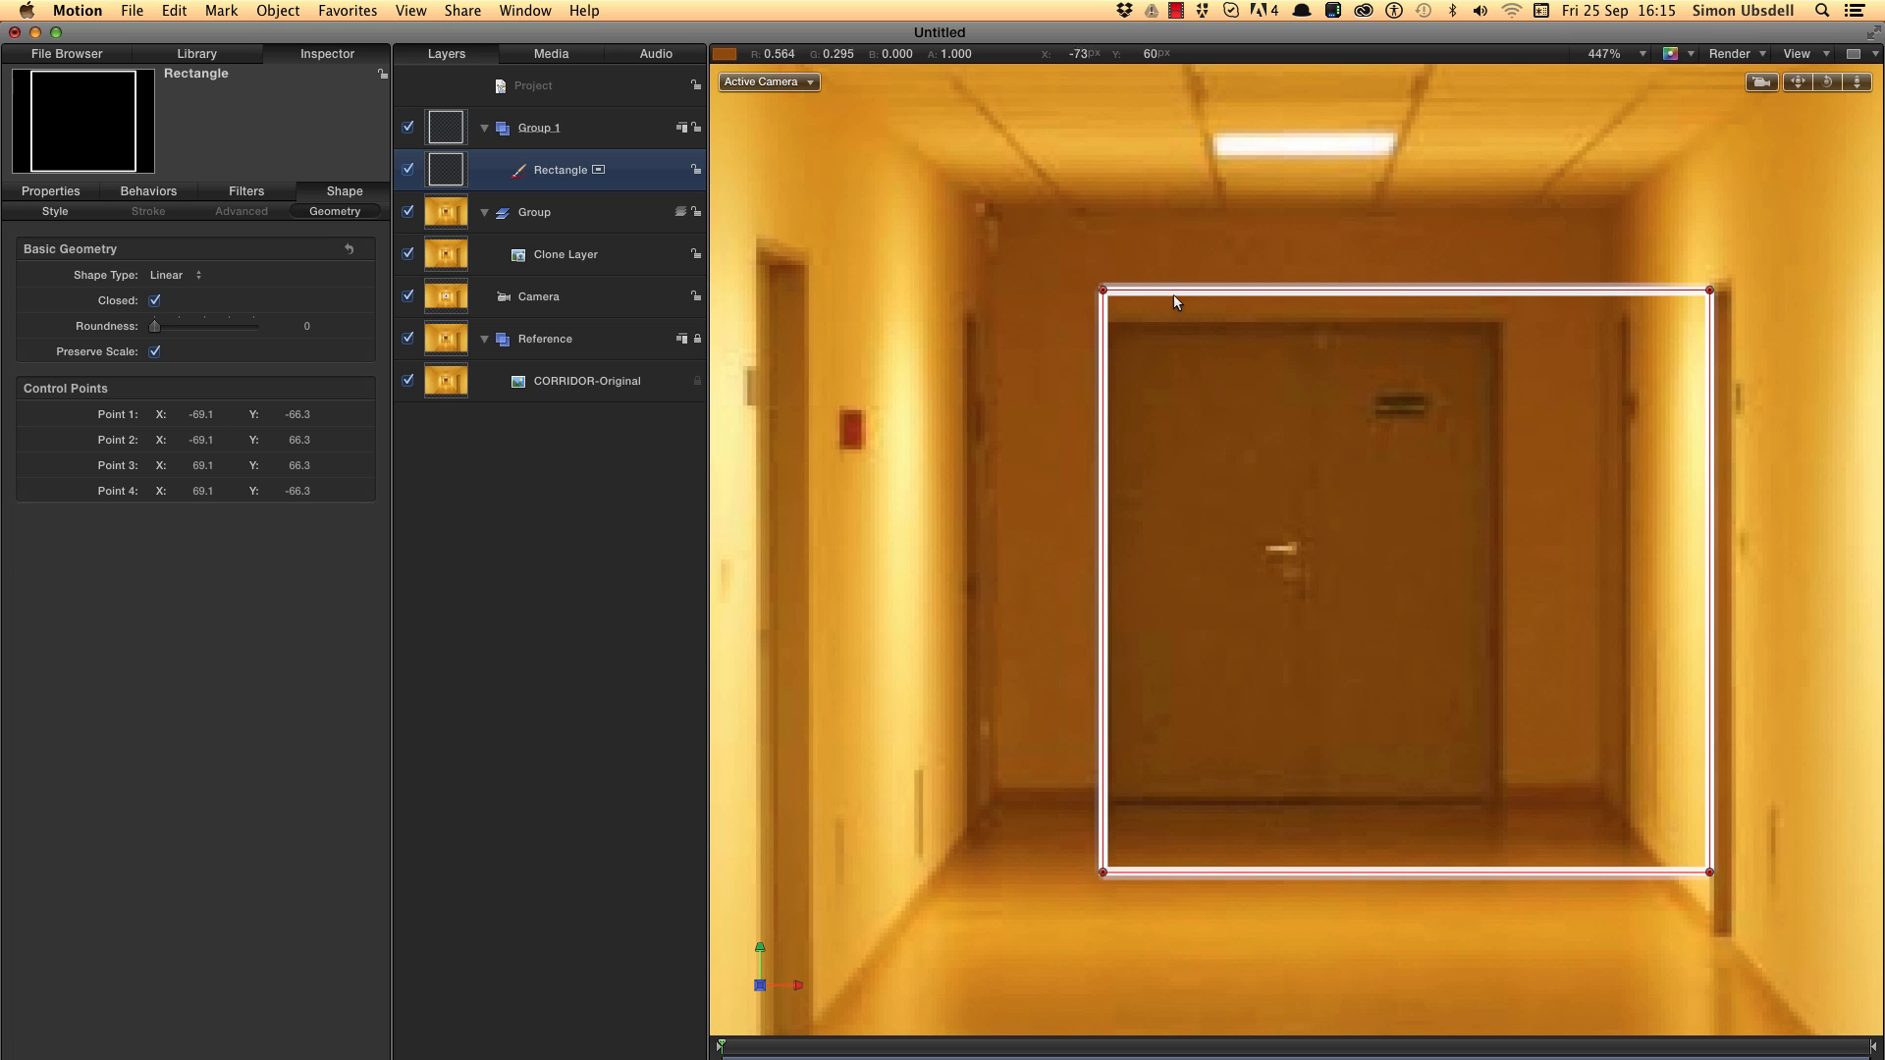
pyautogui.moveTo(1109, 291); pyautogui.dragTo(993, 219)
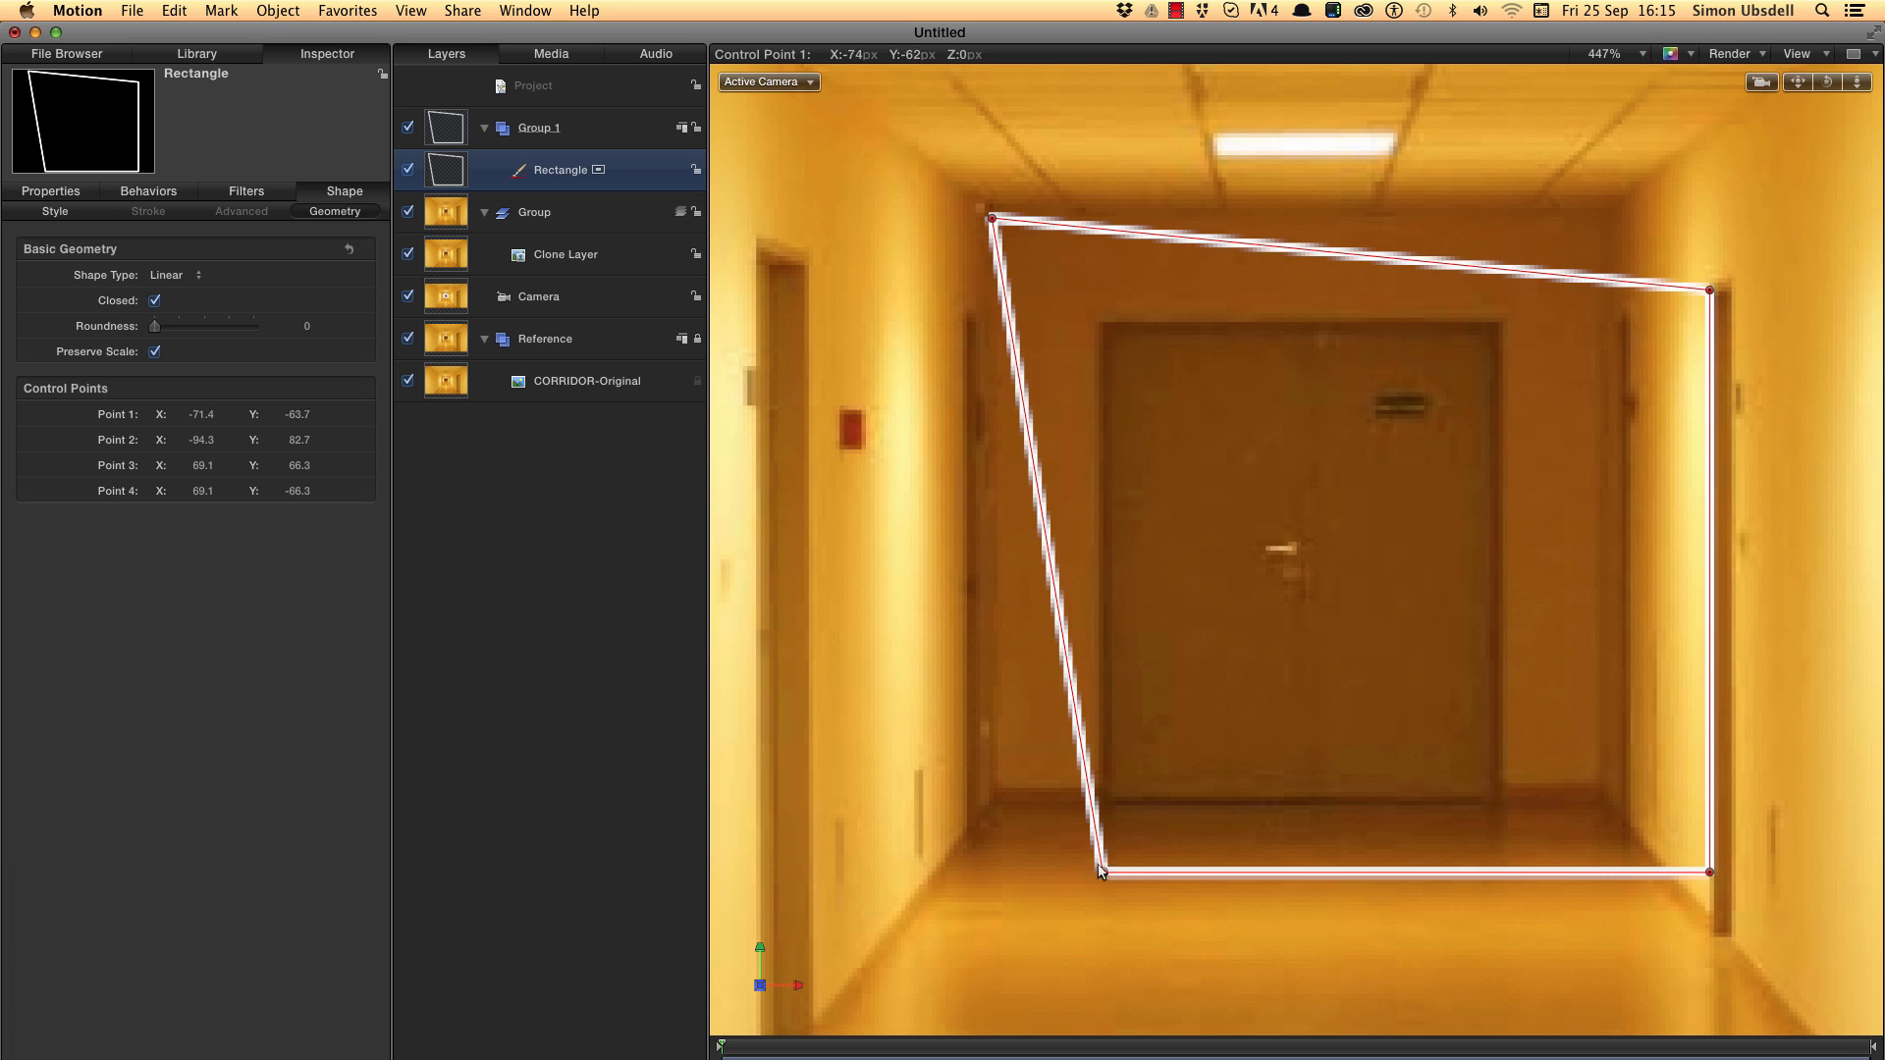
pyautogui.moveTo(1105, 873); pyautogui.dragTo(998, 805)
pyautogui.moveTo(1709, 872); pyautogui.dragTo(1604, 803)
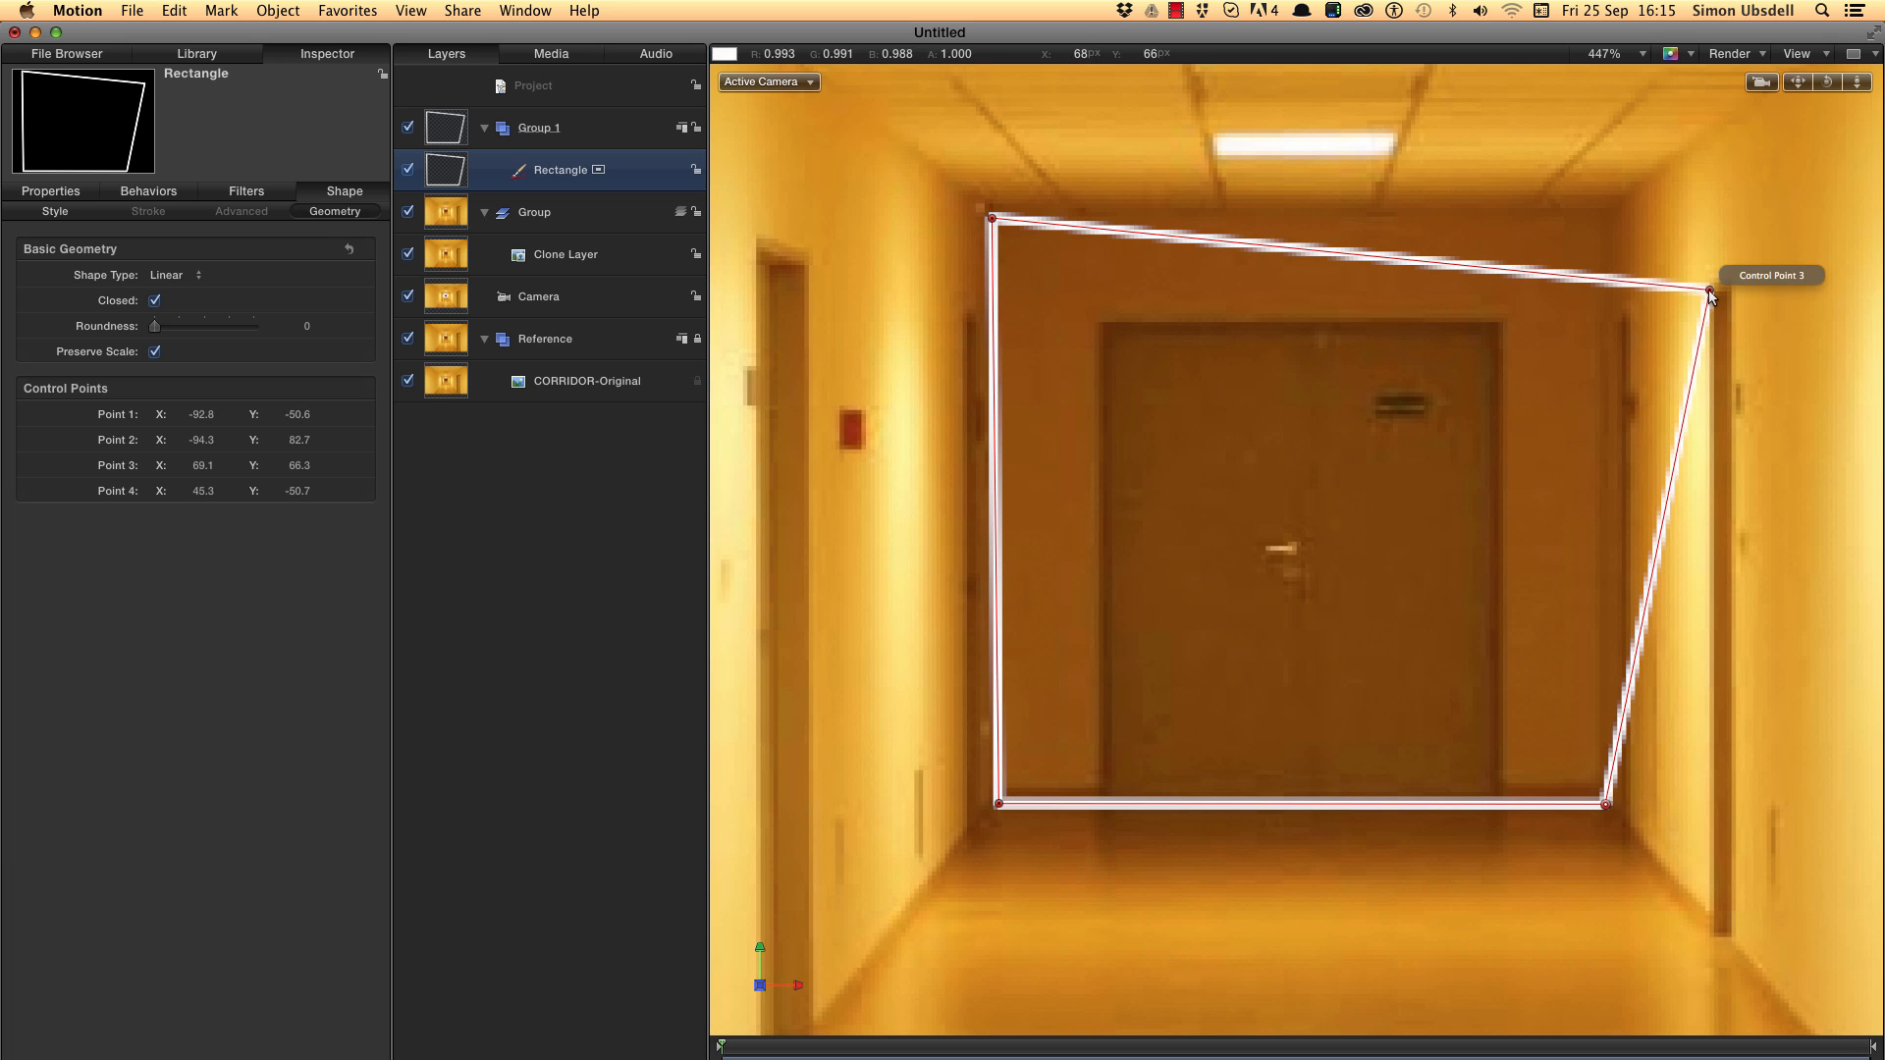
pyautogui.moveTo(1709, 290); pyautogui.dragTo(1609, 217)
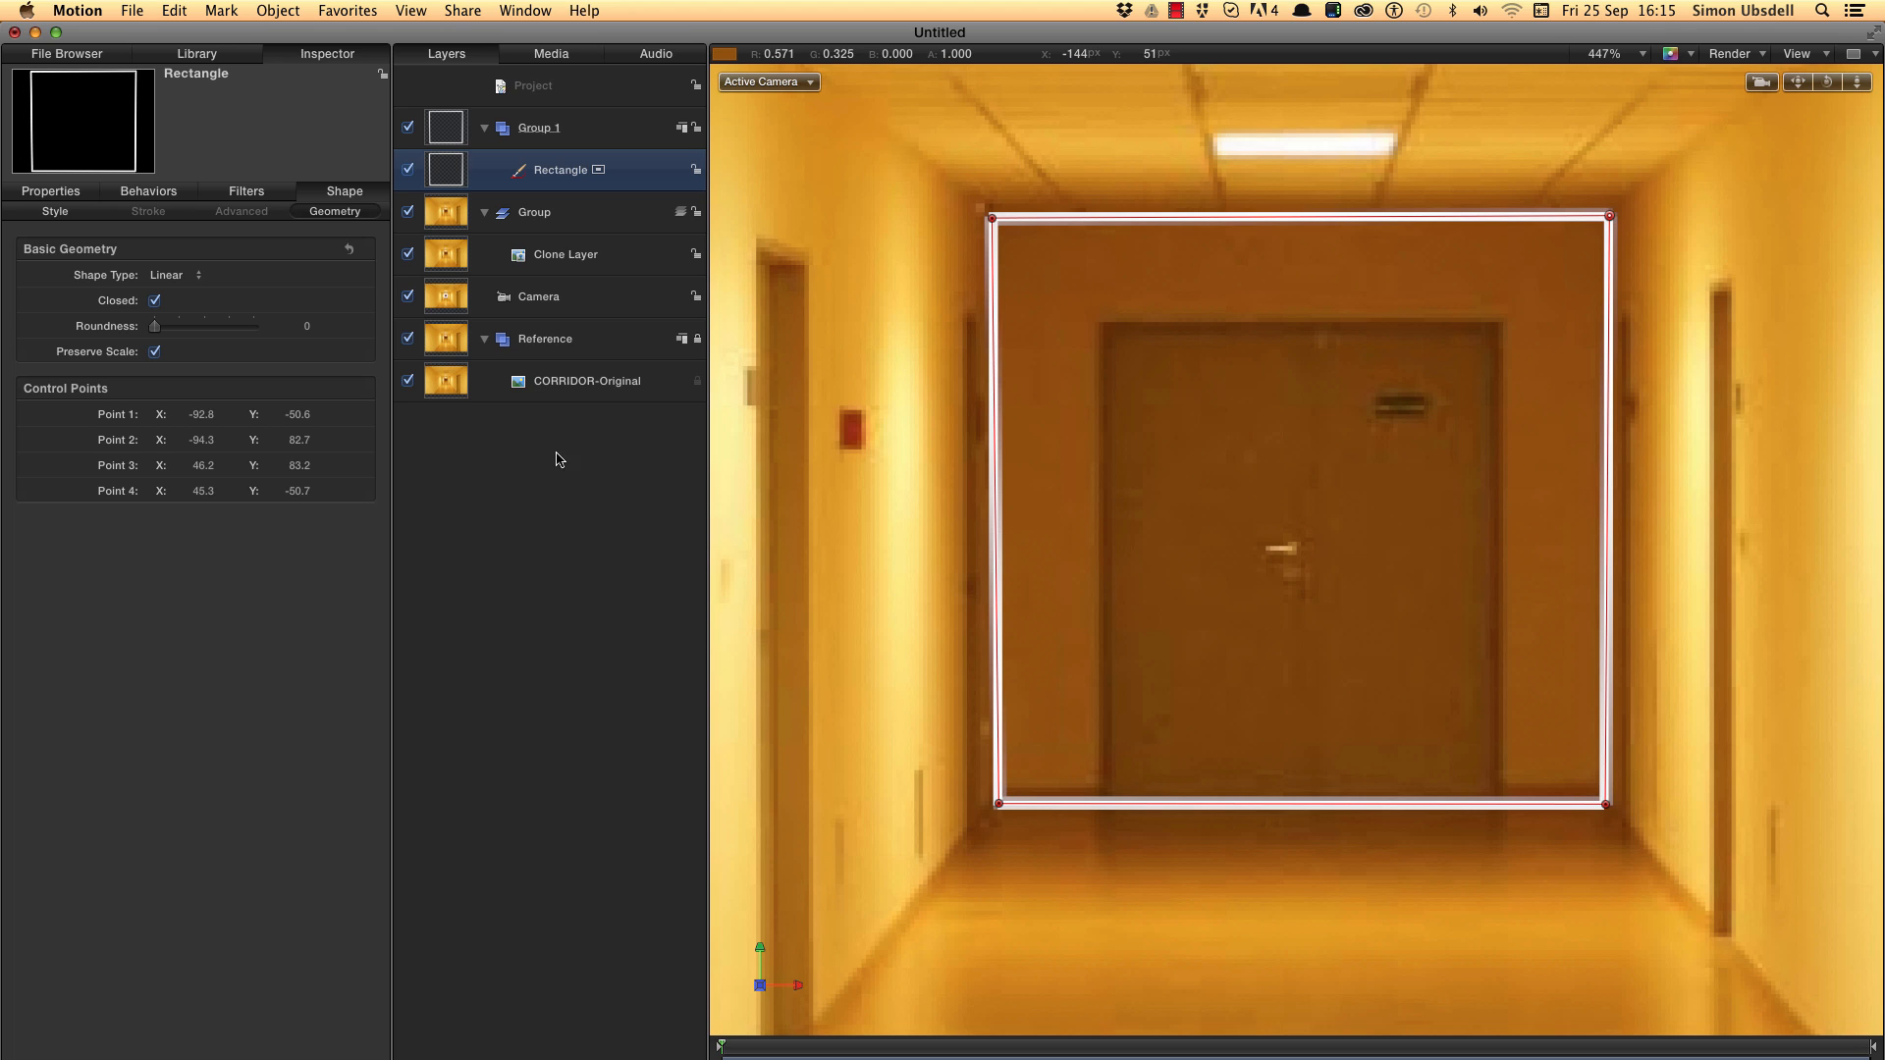
# - Set the rectangle's control point 1 to X -92, Y -51 and control point 2 to X -92, Y 82
pyautogui.click(201, 415)
pyautogui.write('-9')
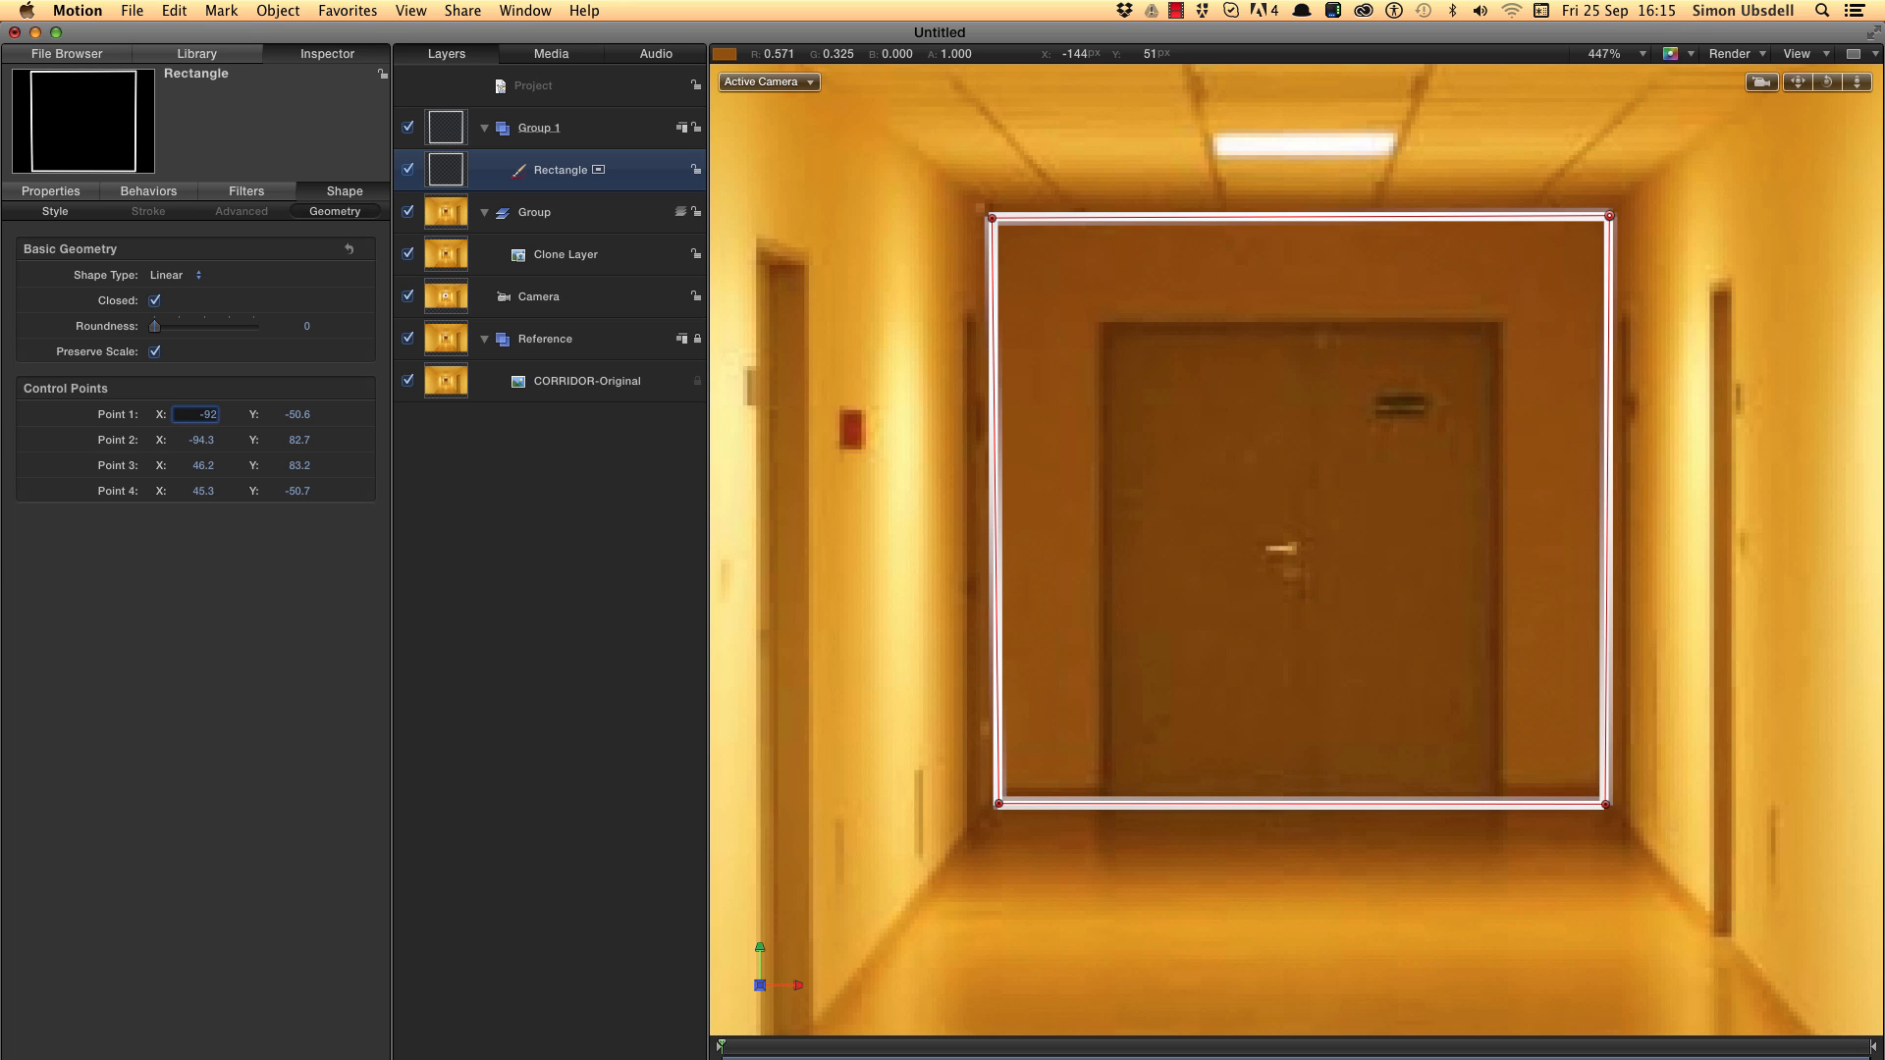
pyautogui.write('2')
pyautogui.press('Tab')
pyautogui.write('-5')
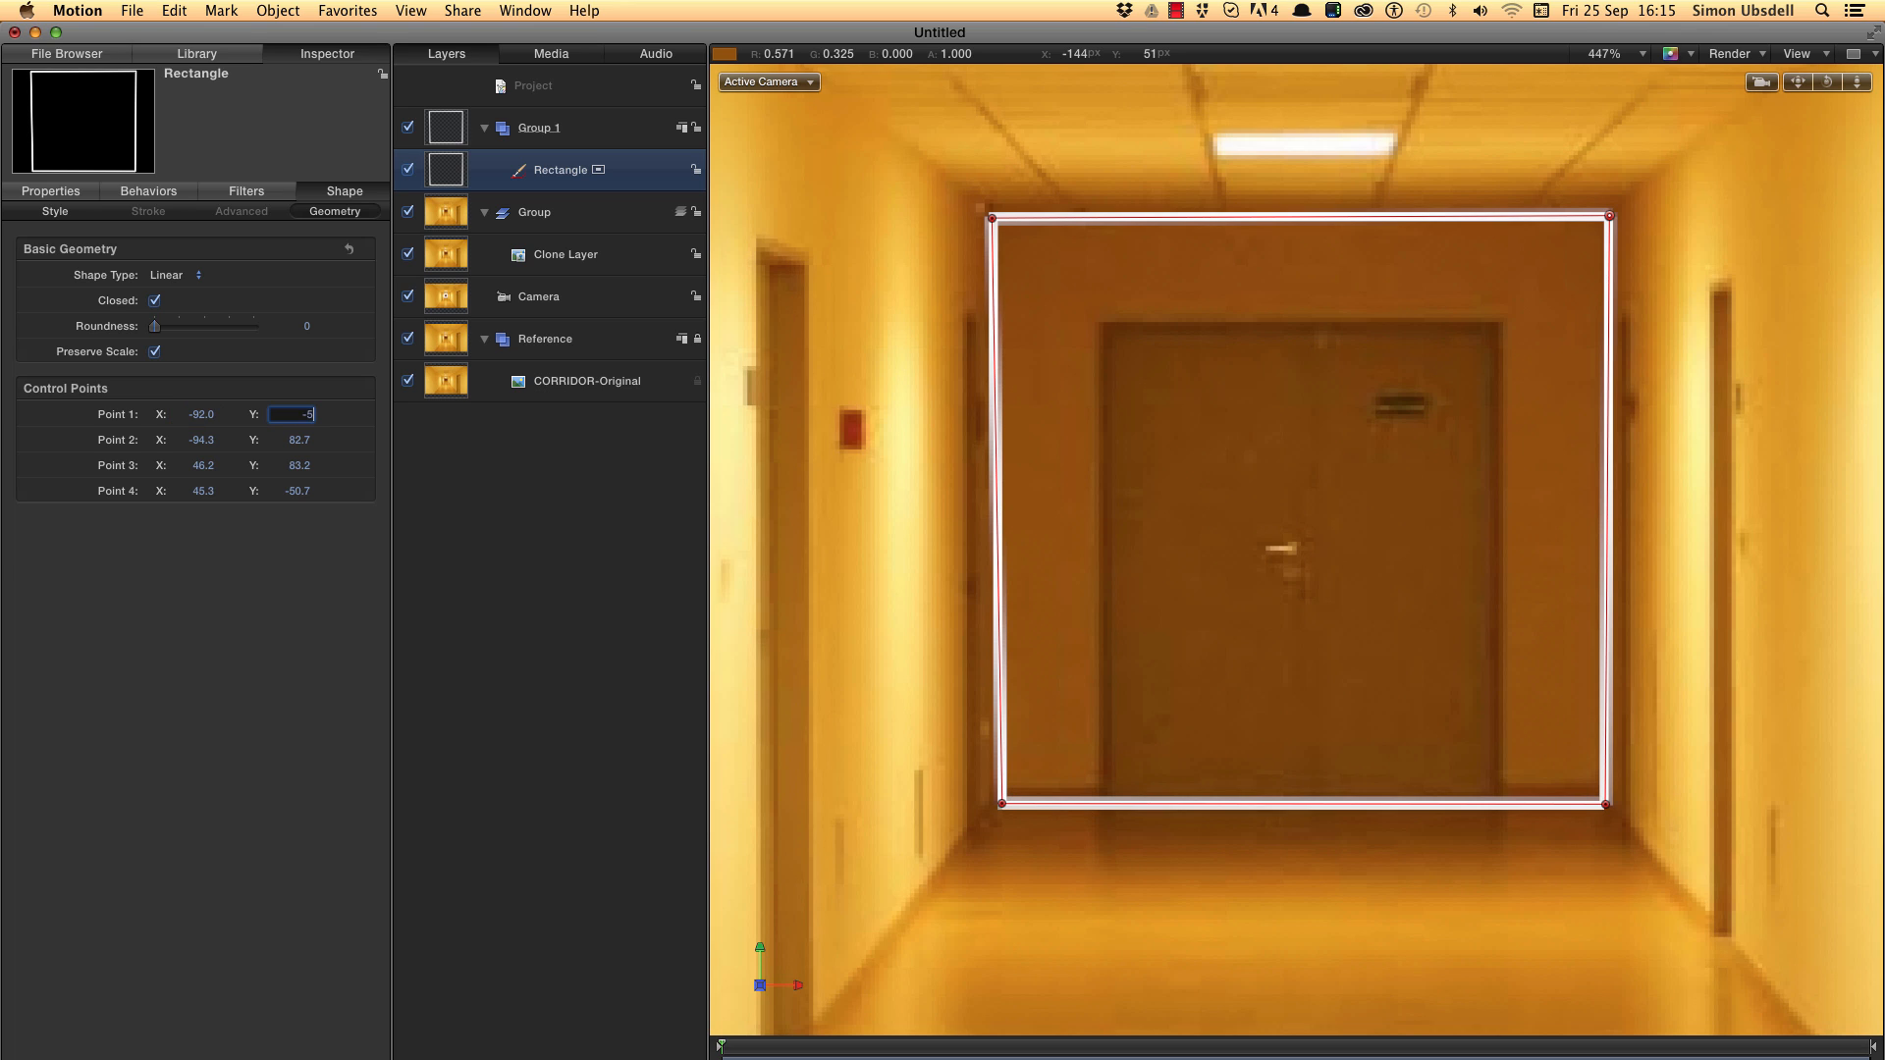
pyautogui.write('1')
pyautogui.press('Tab')
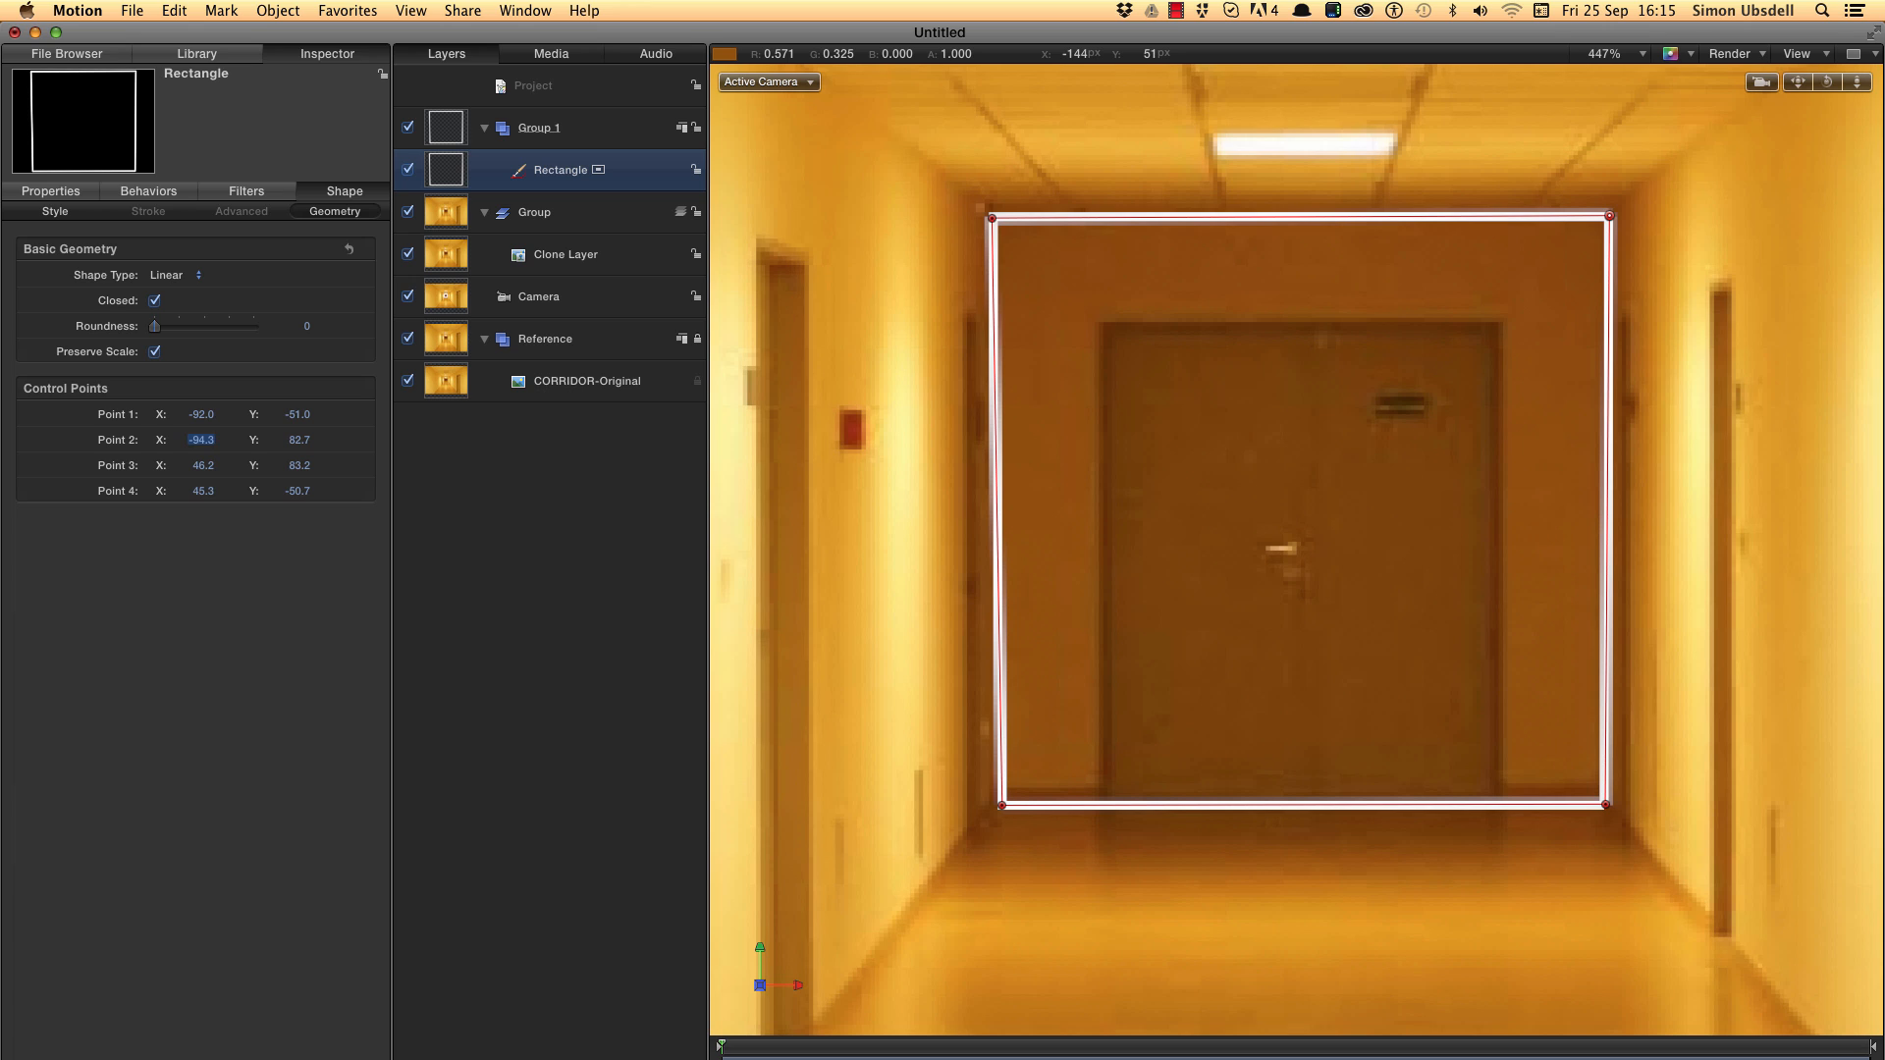
pyautogui.write('-92')
pyautogui.press('Tab')
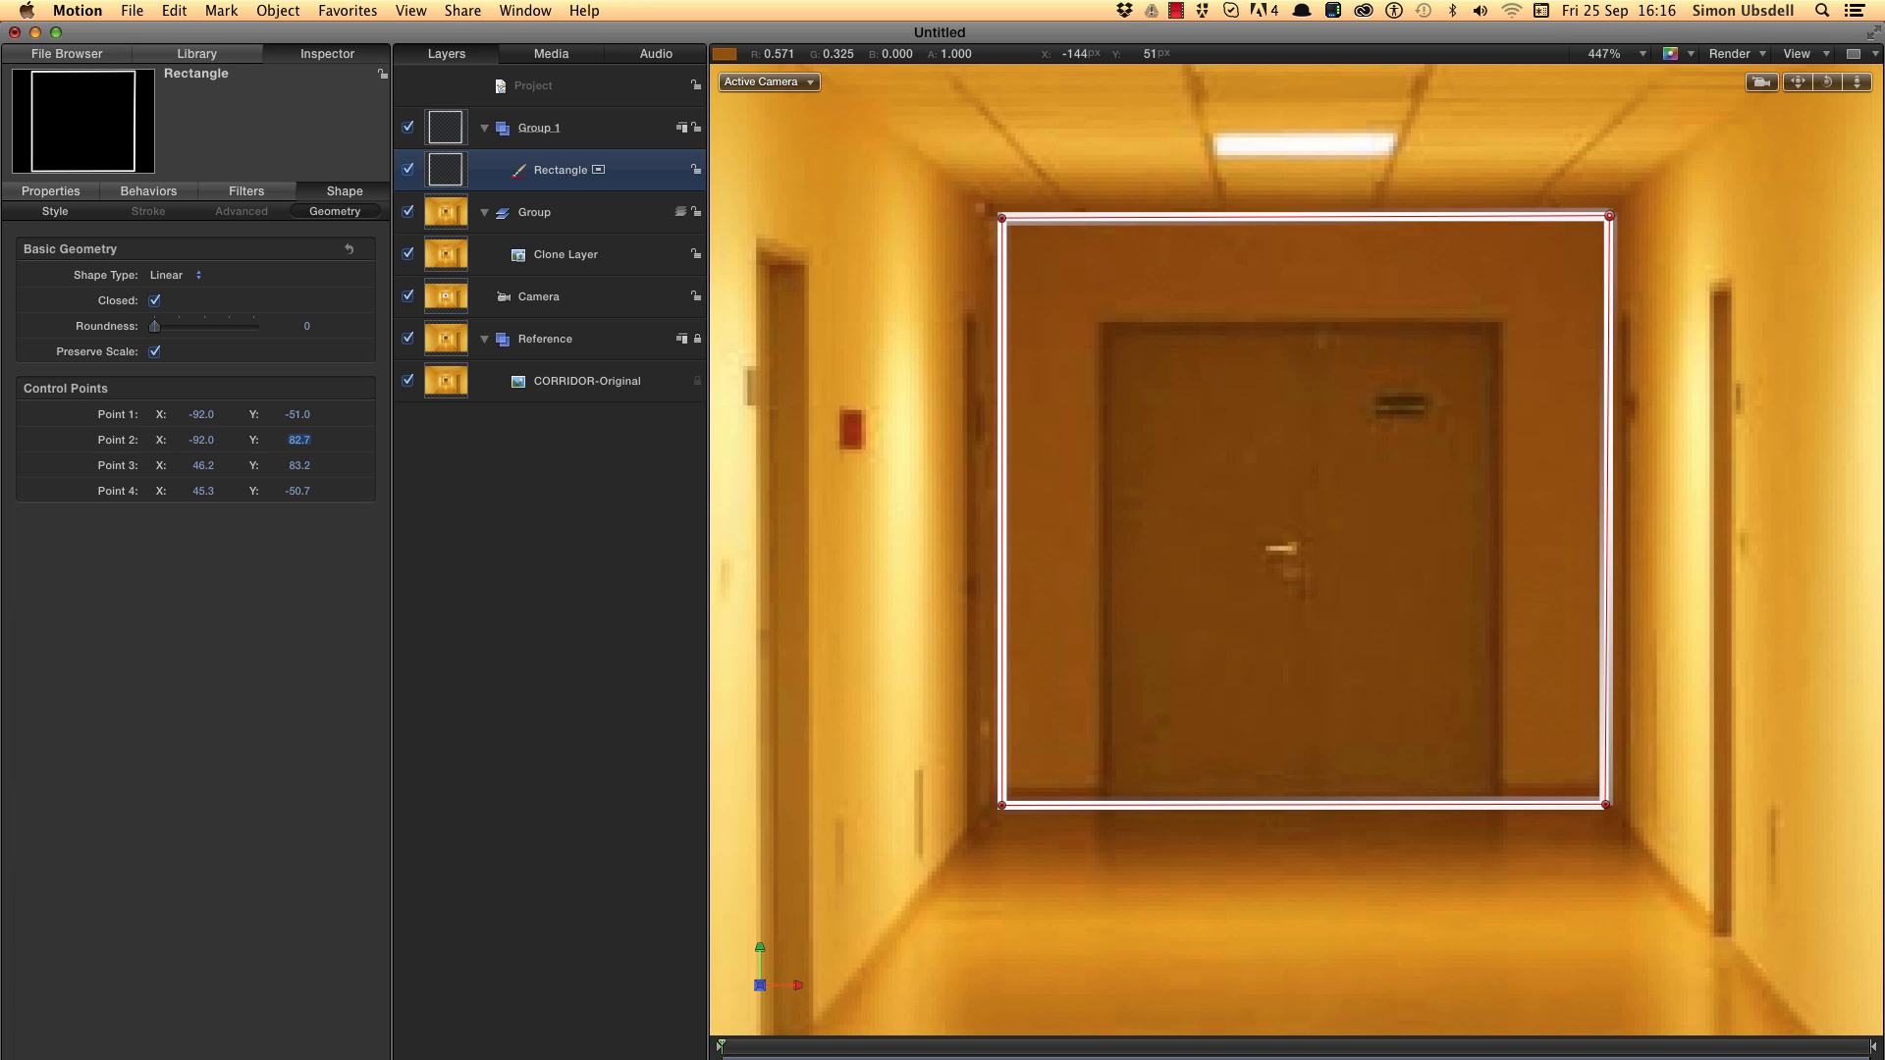
pyautogui.write('82')
pyautogui.press('Tab')
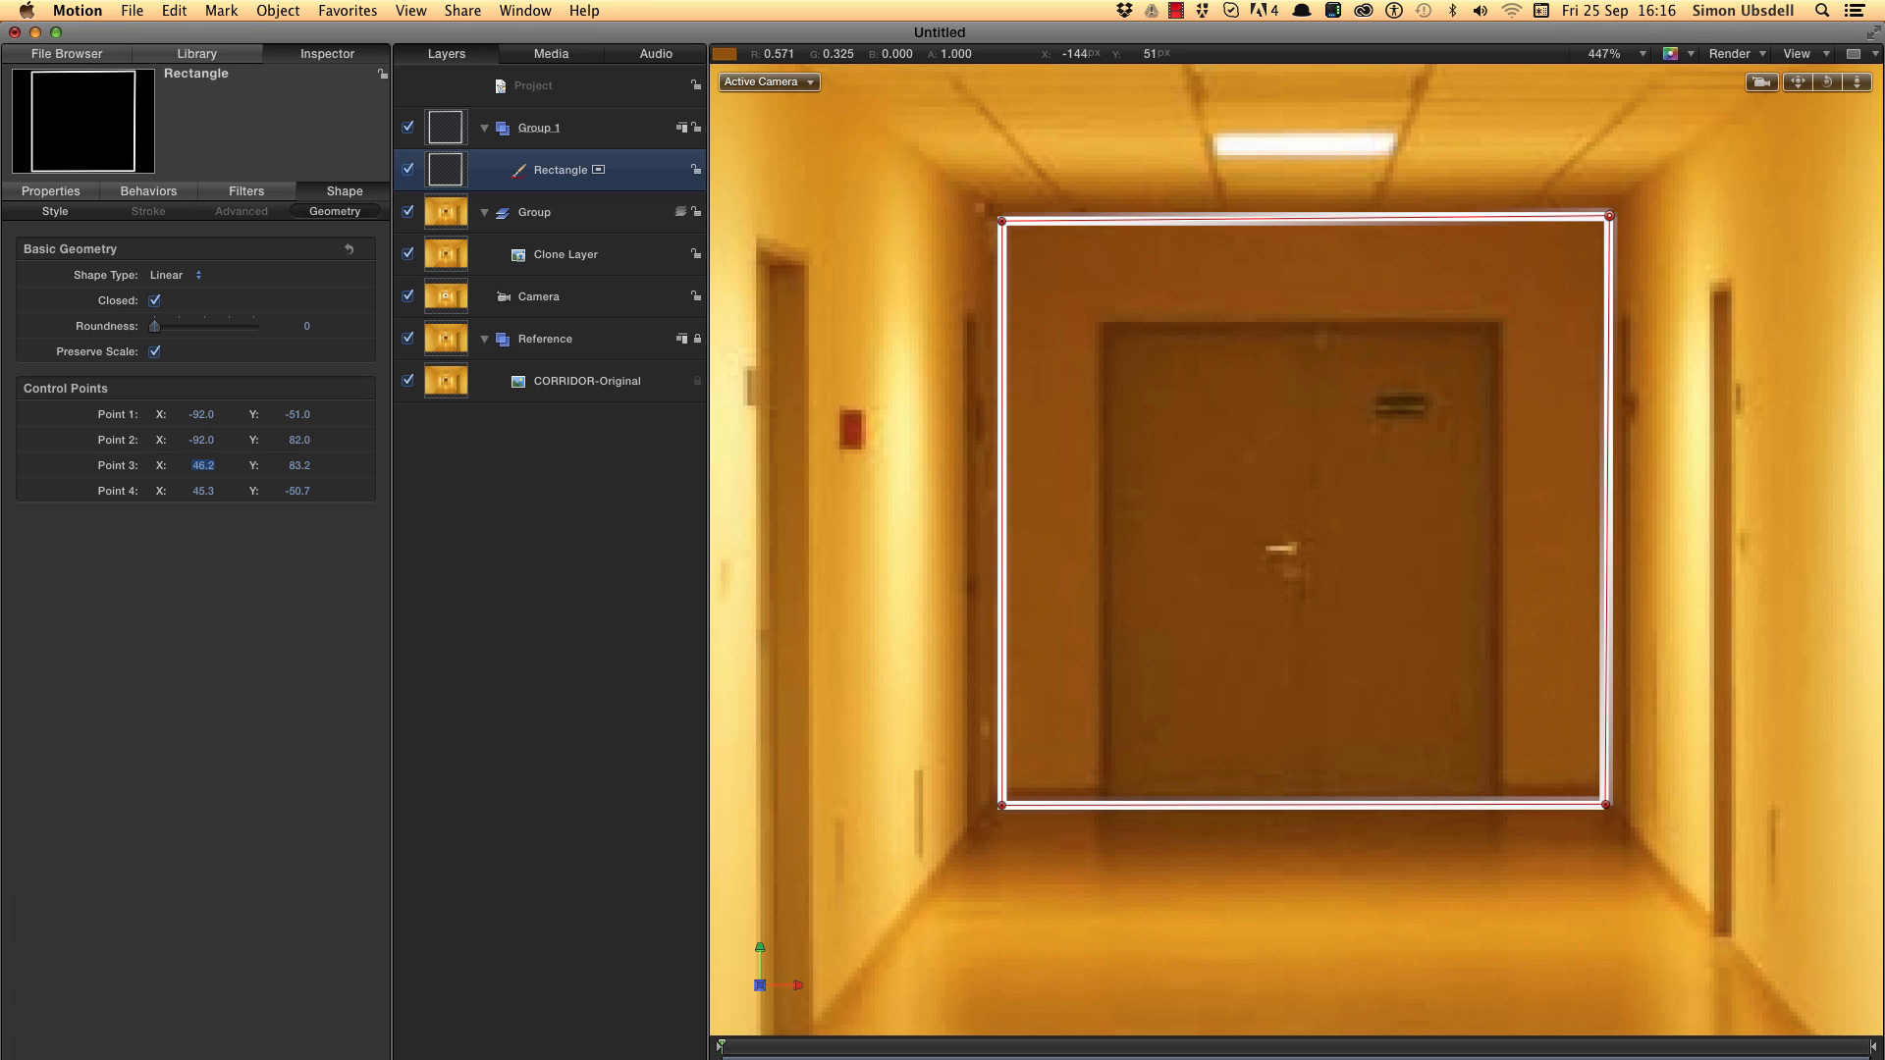
# - Set the rectangle's control point 3 to X 45, Y 82 and control point 4 to X 45, Y -51
pyautogui.write('45')
pyautogui.press('Tab')
pyautogui.write('82')
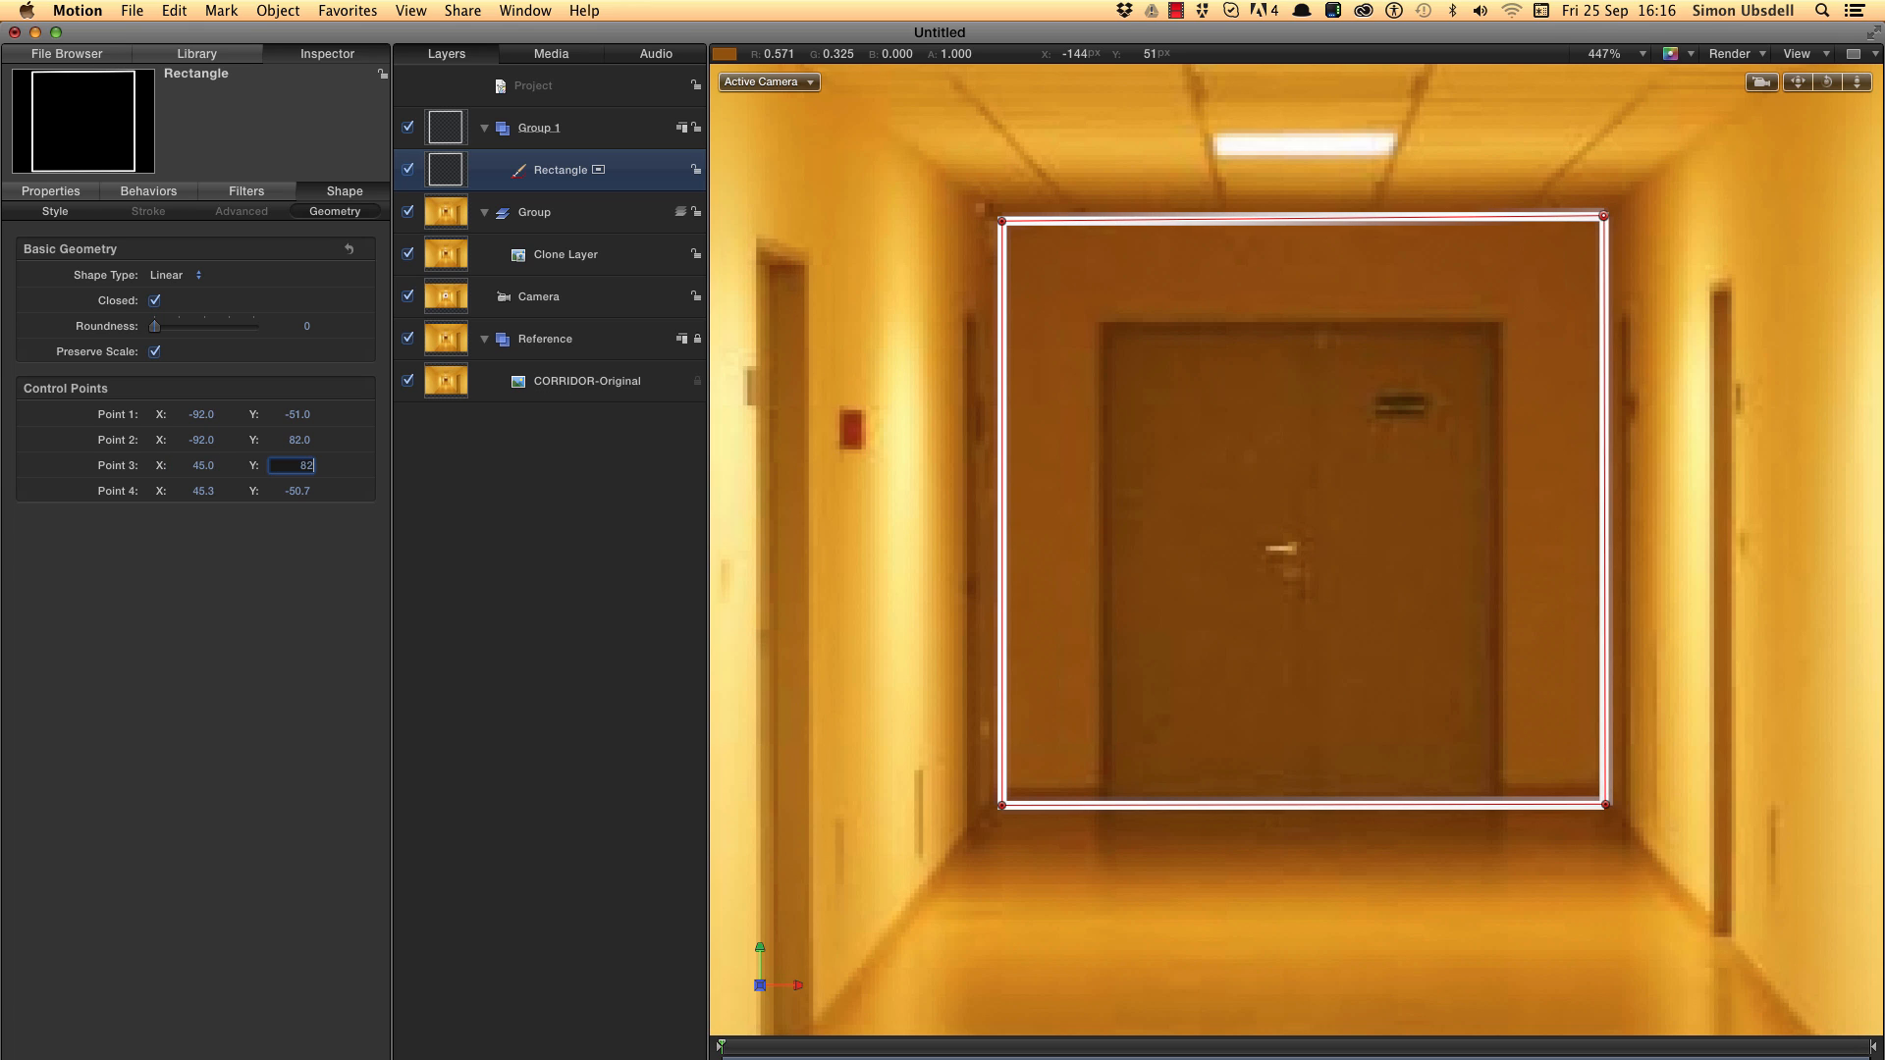
pyautogui.press('Tab')
pyautogui.write('45')
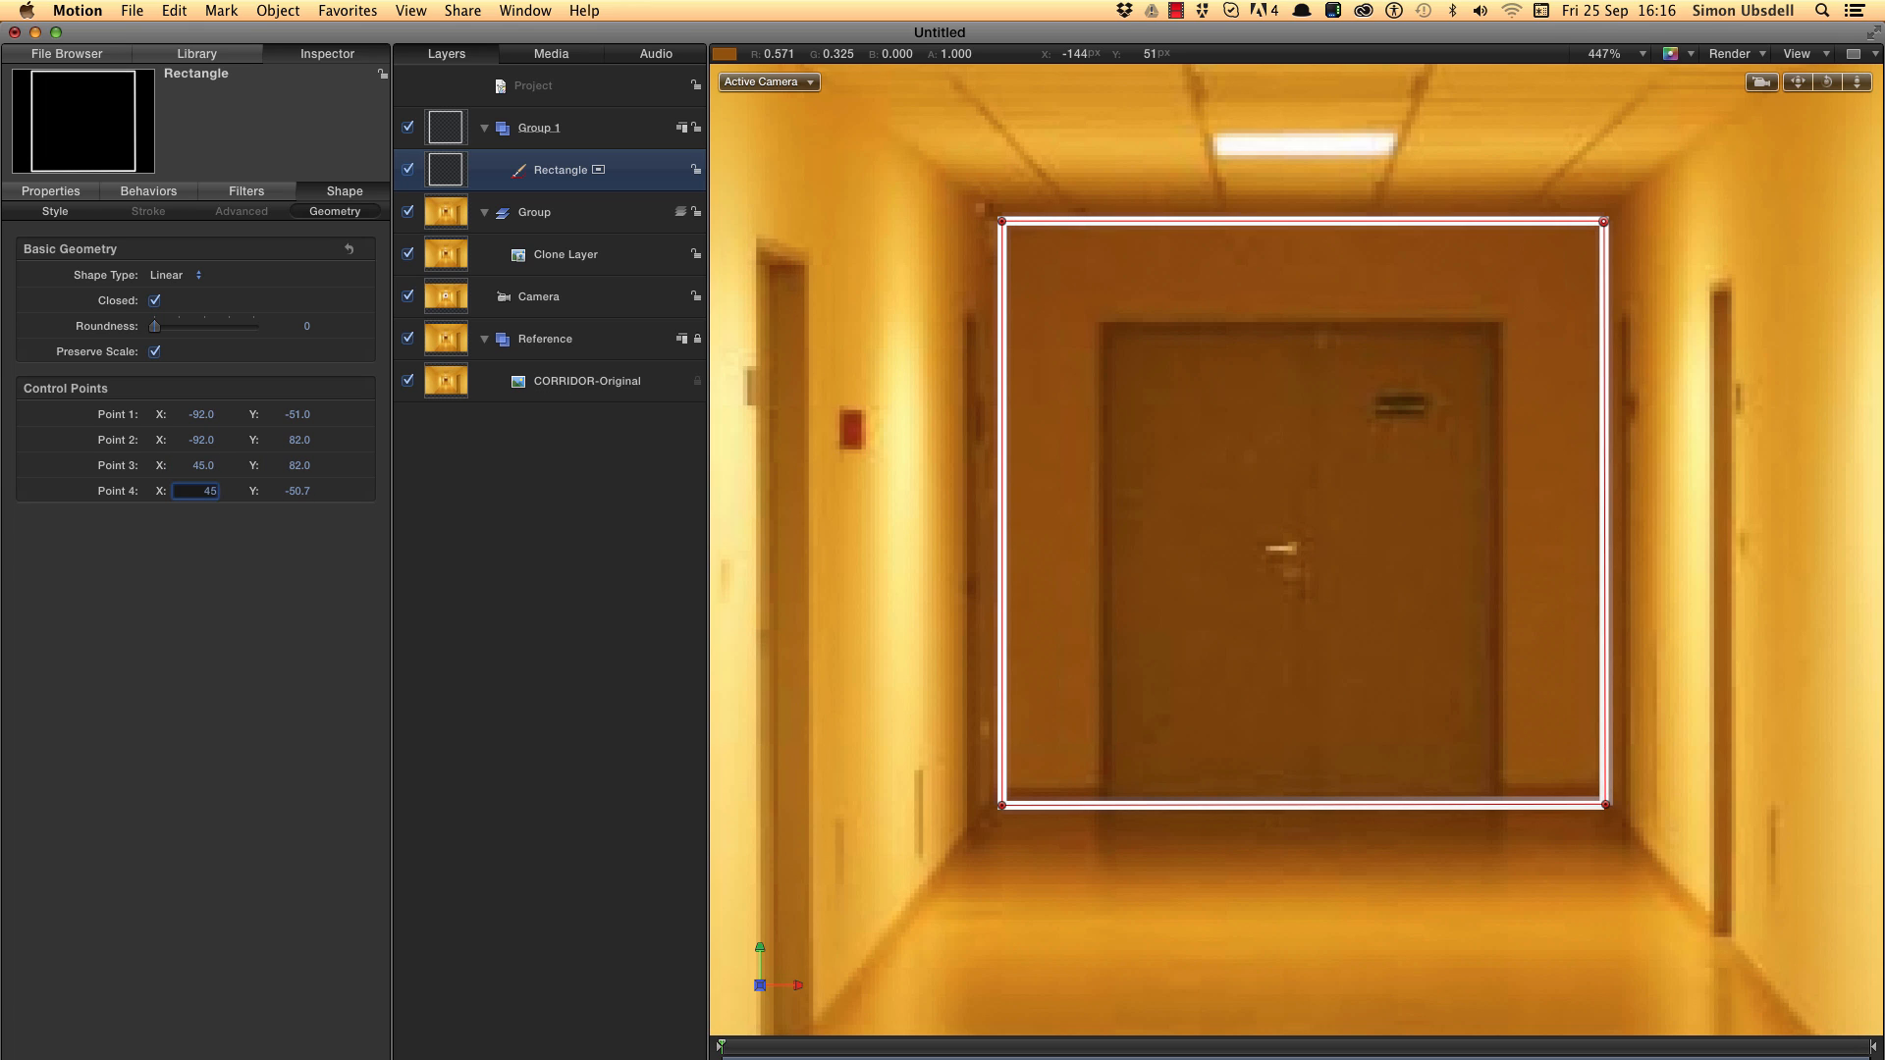
pyautogui.press('Tab')
pyautogui.write('-51')
pyautogui.press('Return')
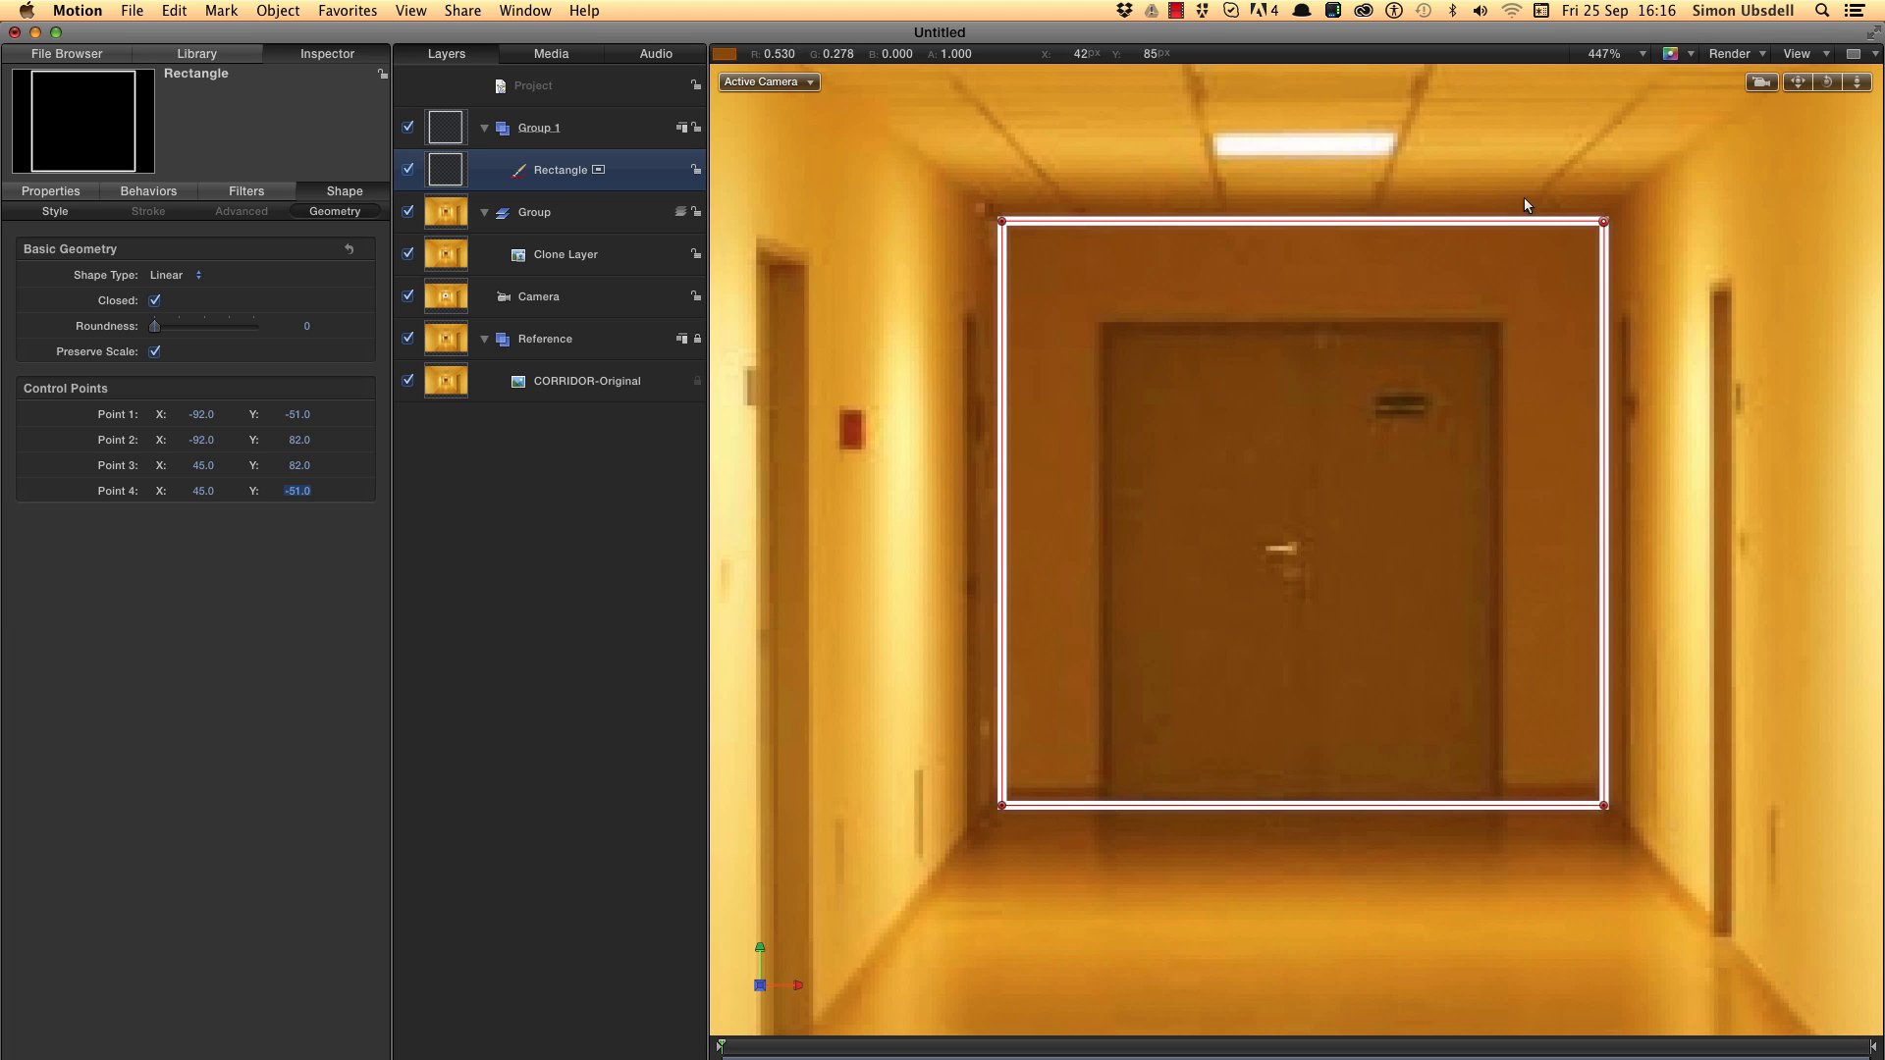
# - Fit the whole corridor in view and replicate the end-wall rectangle
pyautogui.press('F1')
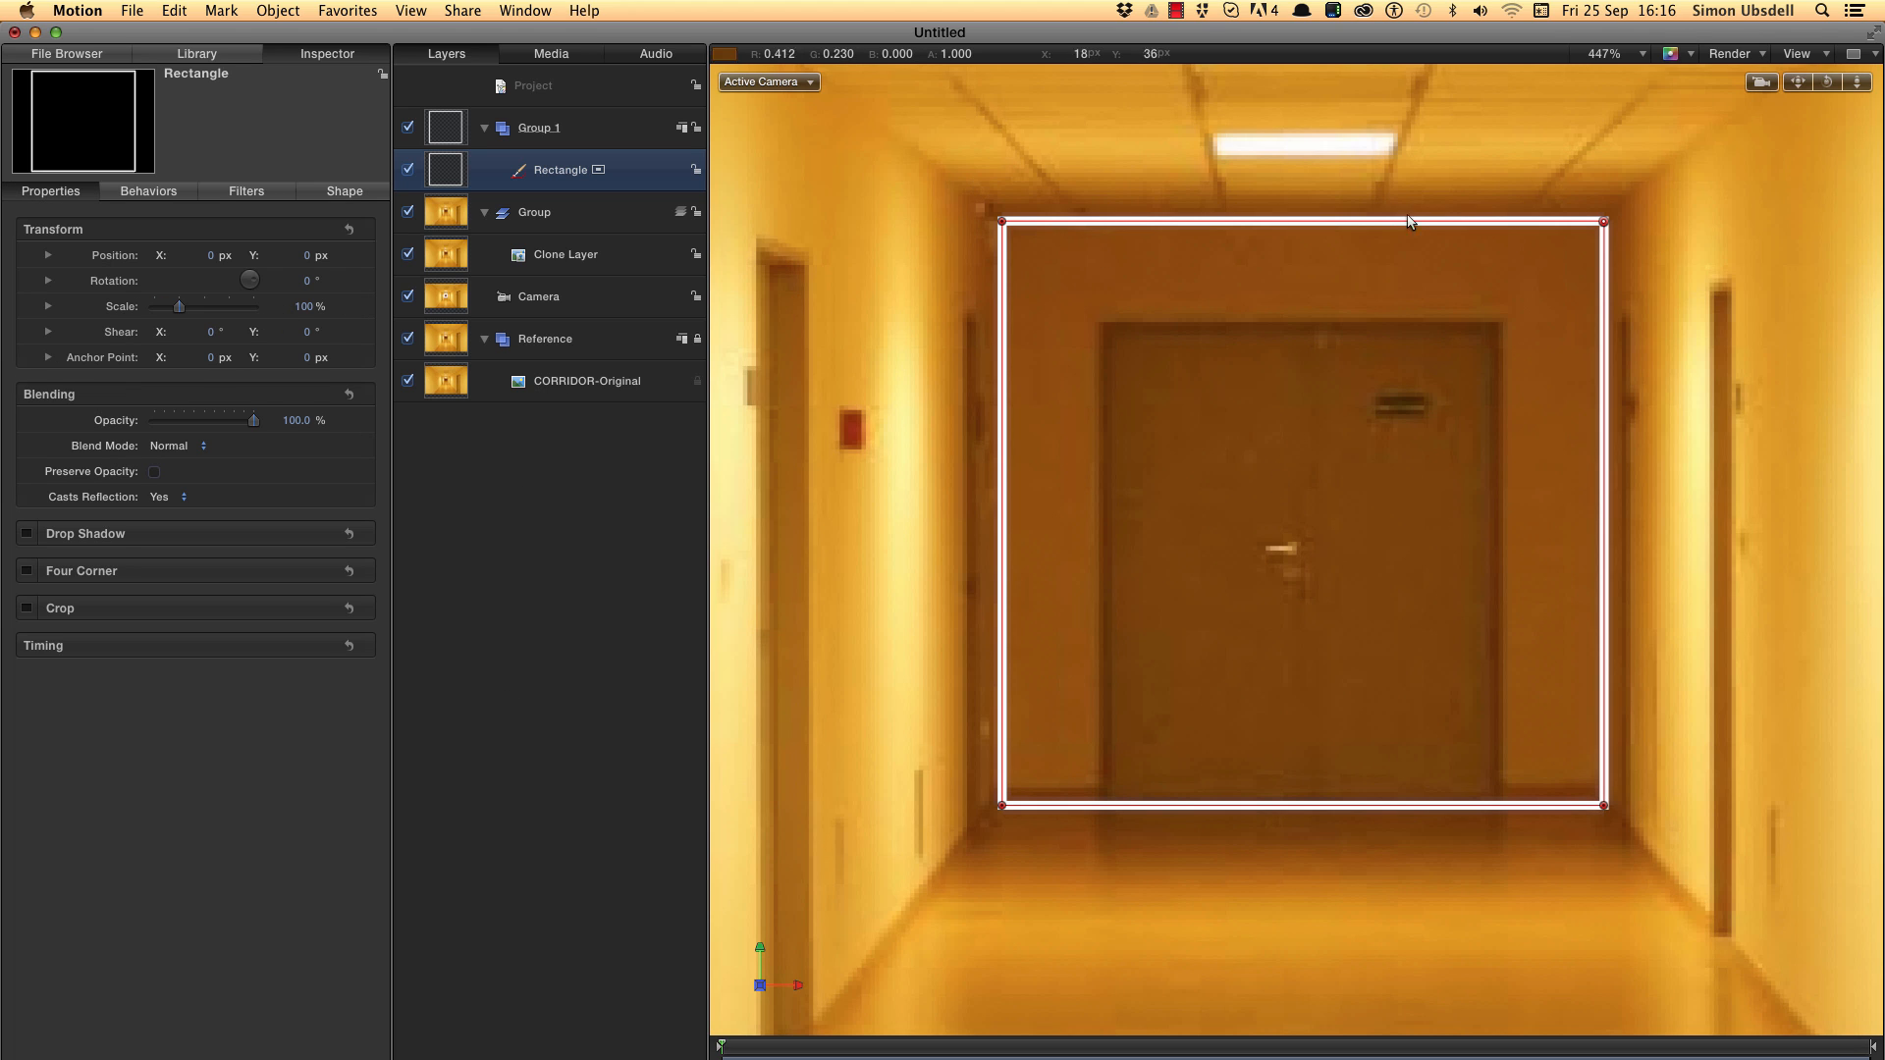
pyautogui.hotkey('shift', 'z')
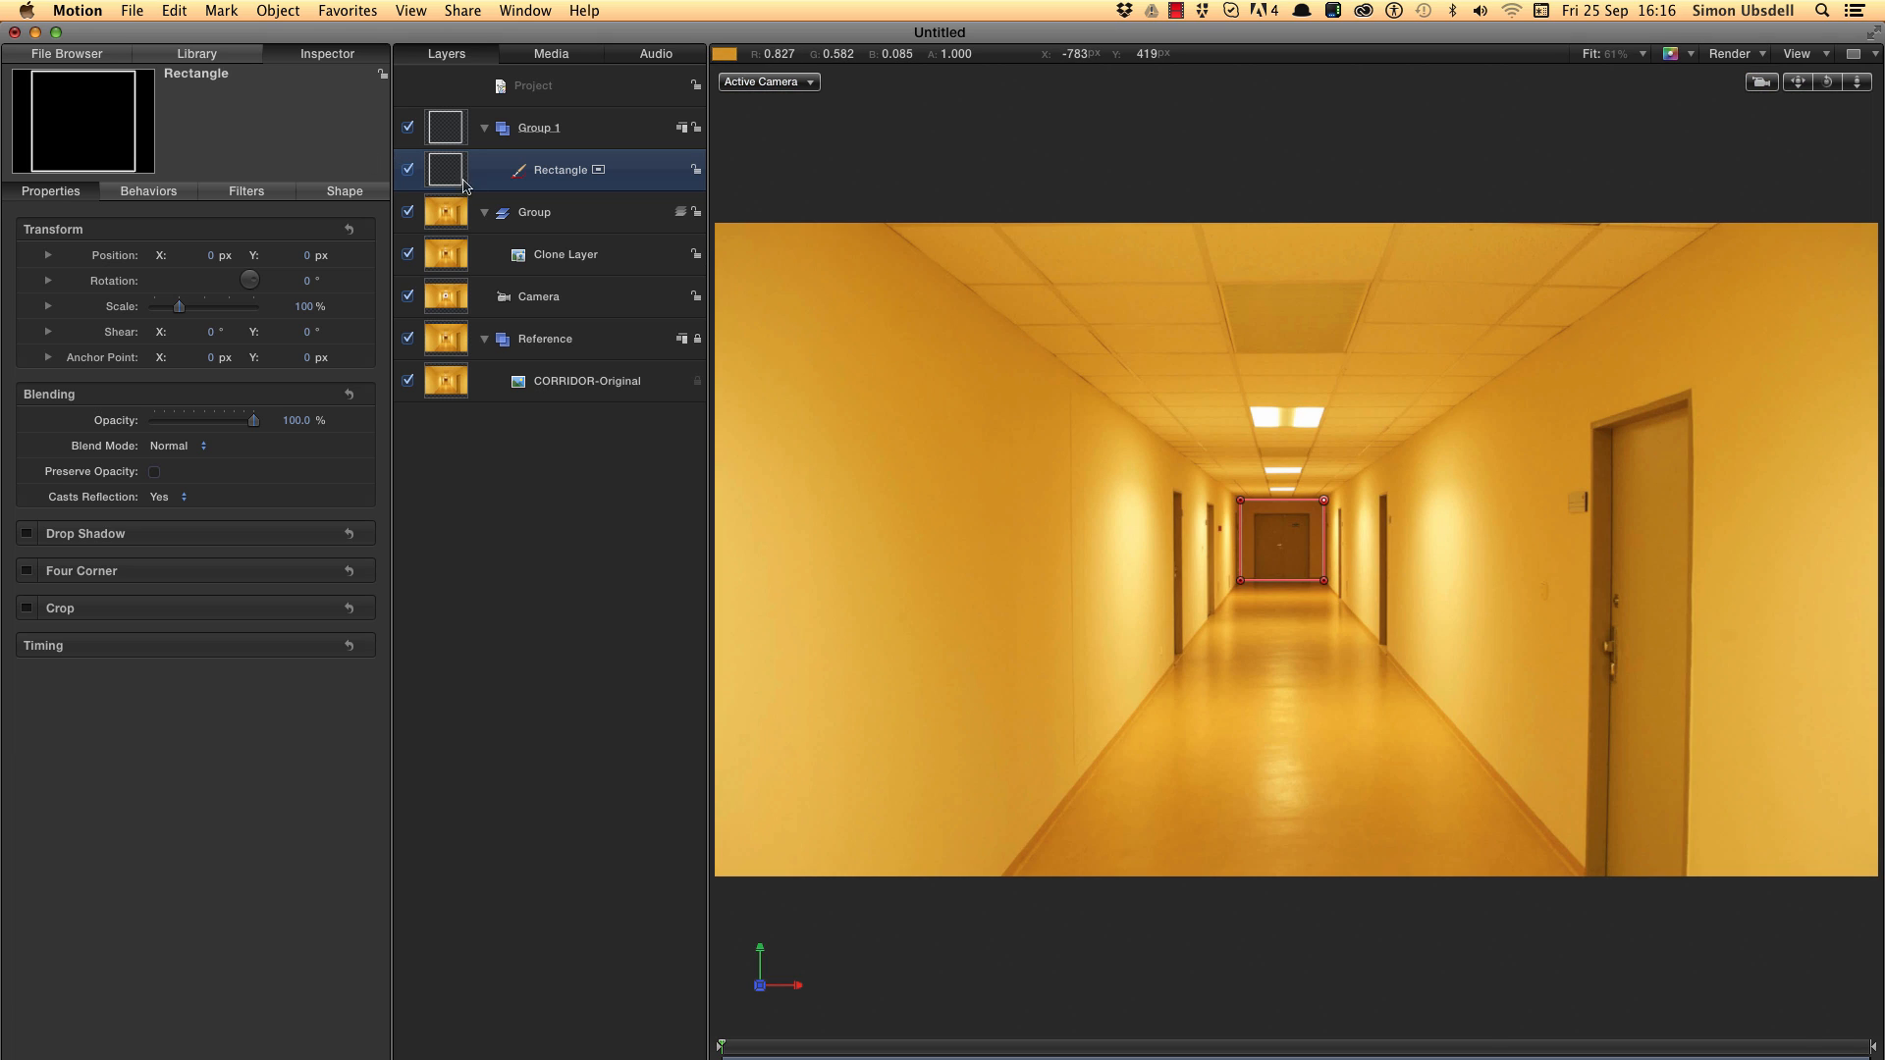
pyautogui.click(345, 191)
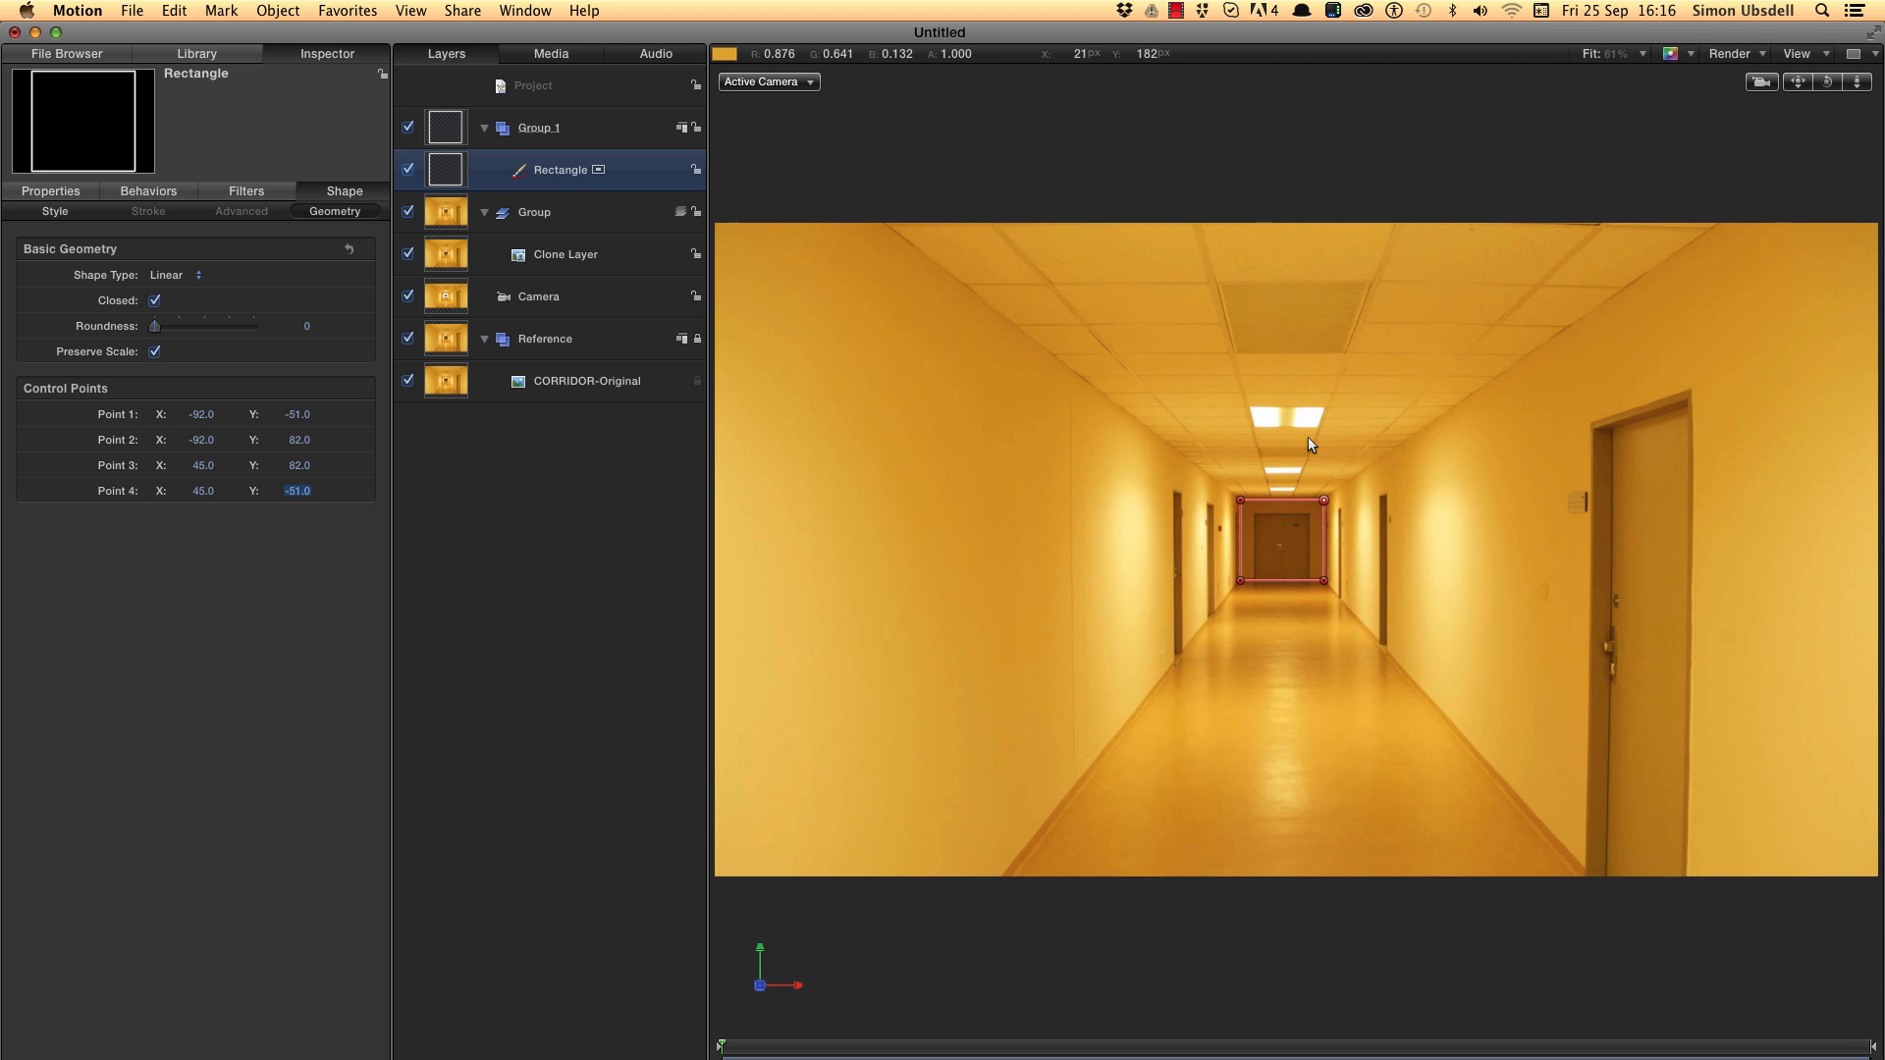
pyautogui.click(438, 165)
pyautogui.click(280, 10)
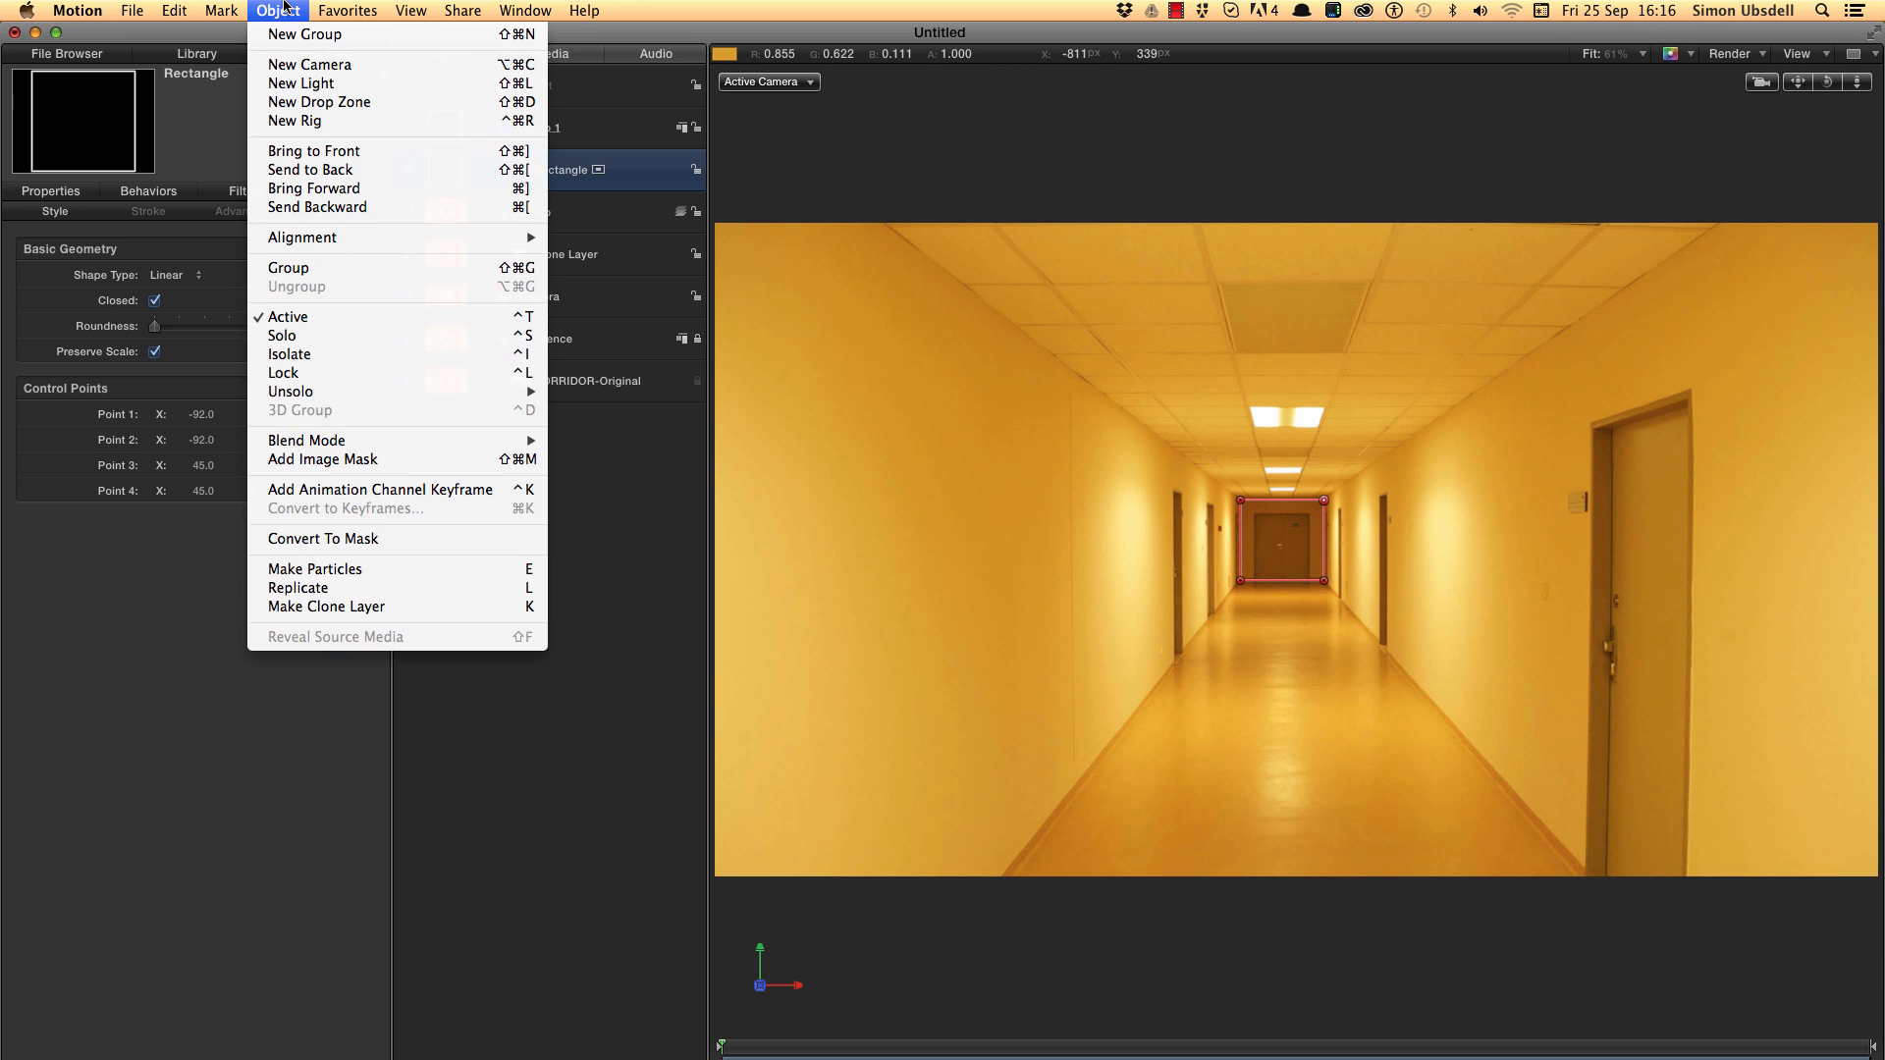
pyautogui.click(355, 590)
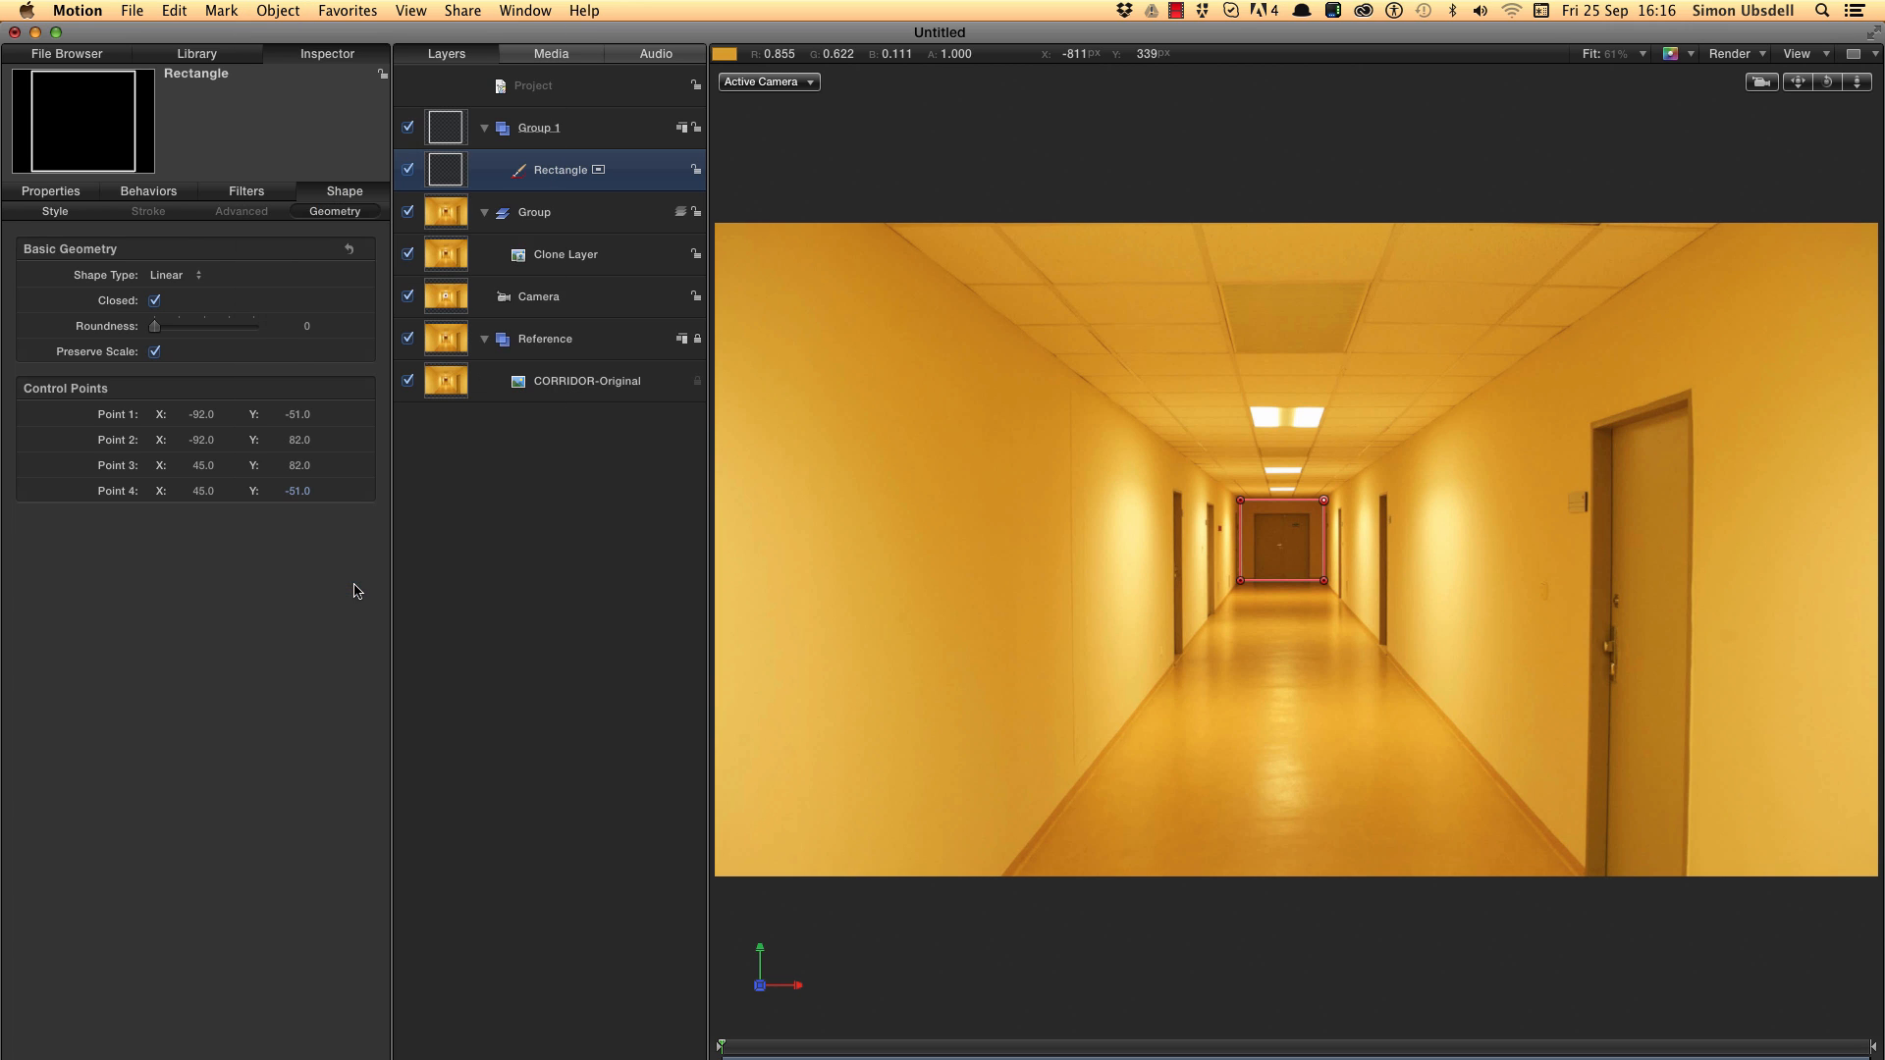
# - Change the replicator's shape to Line and enable its 3D option
pyautogui.click(169, 258)
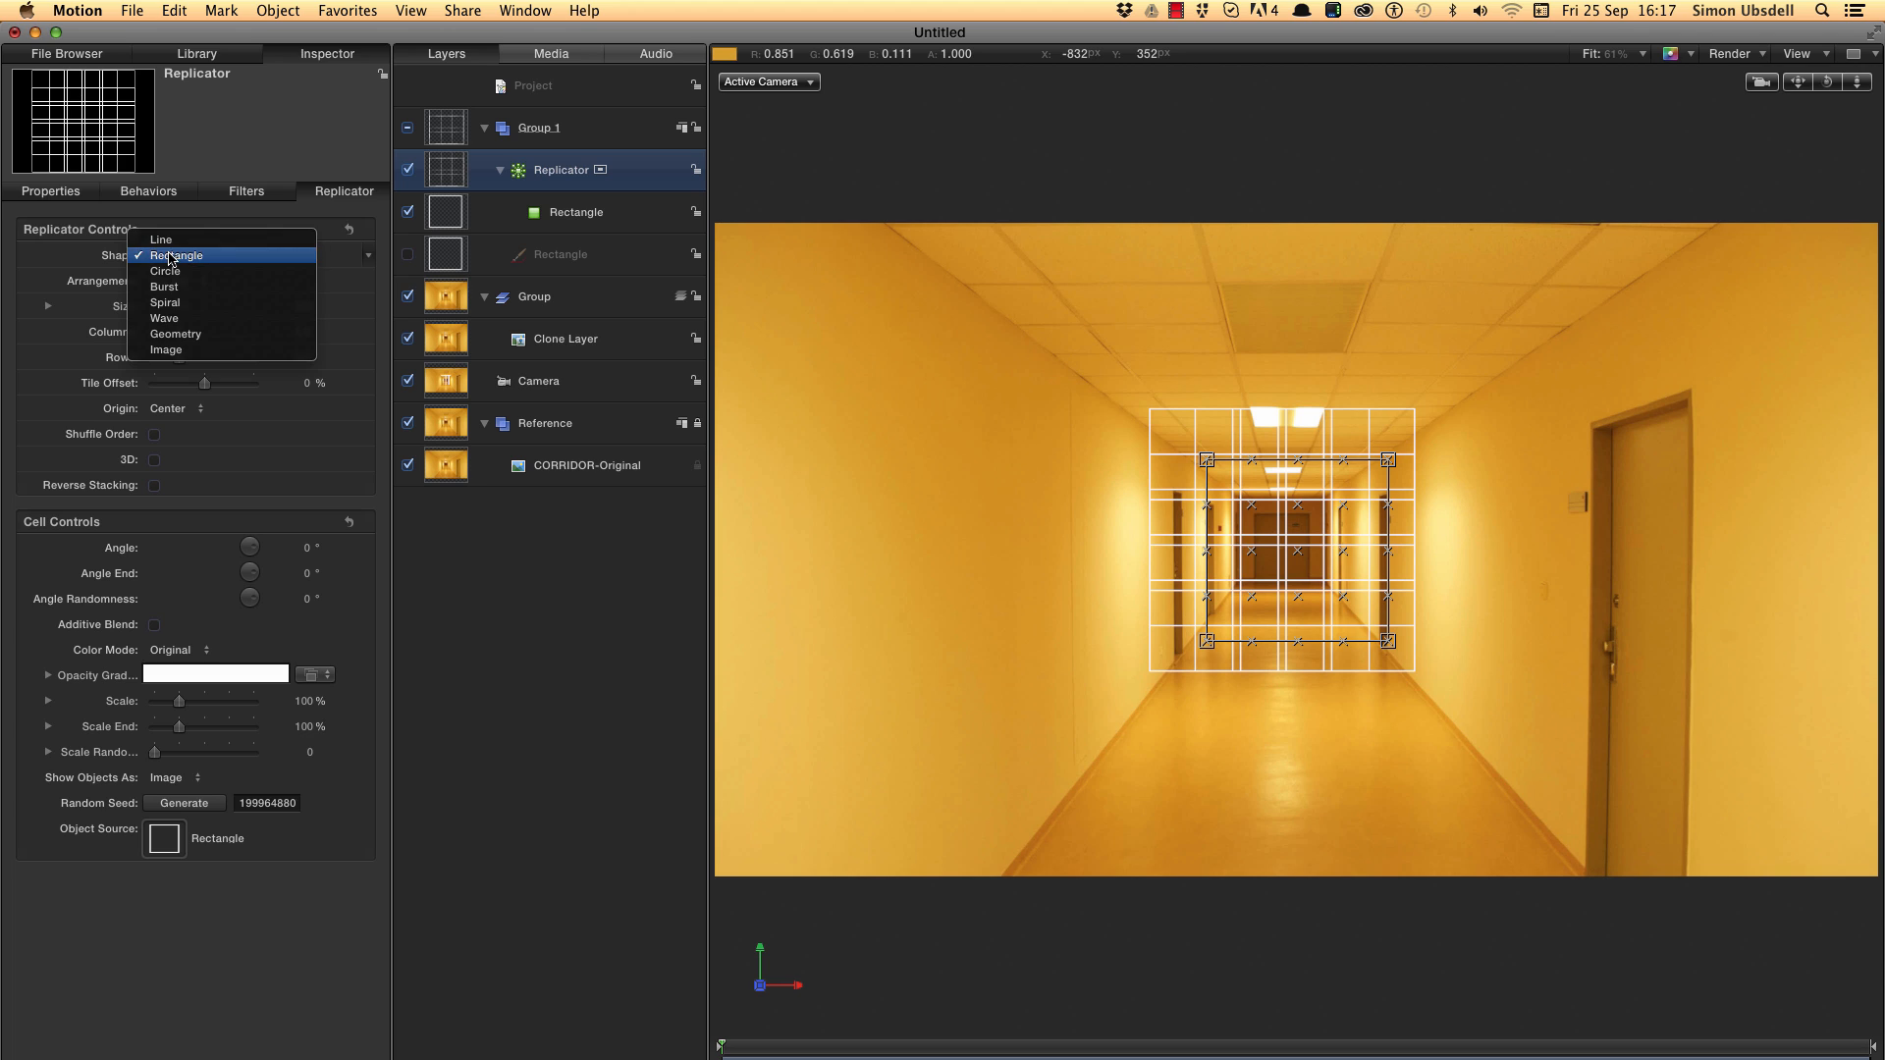
pyautogui.click(173, 238)
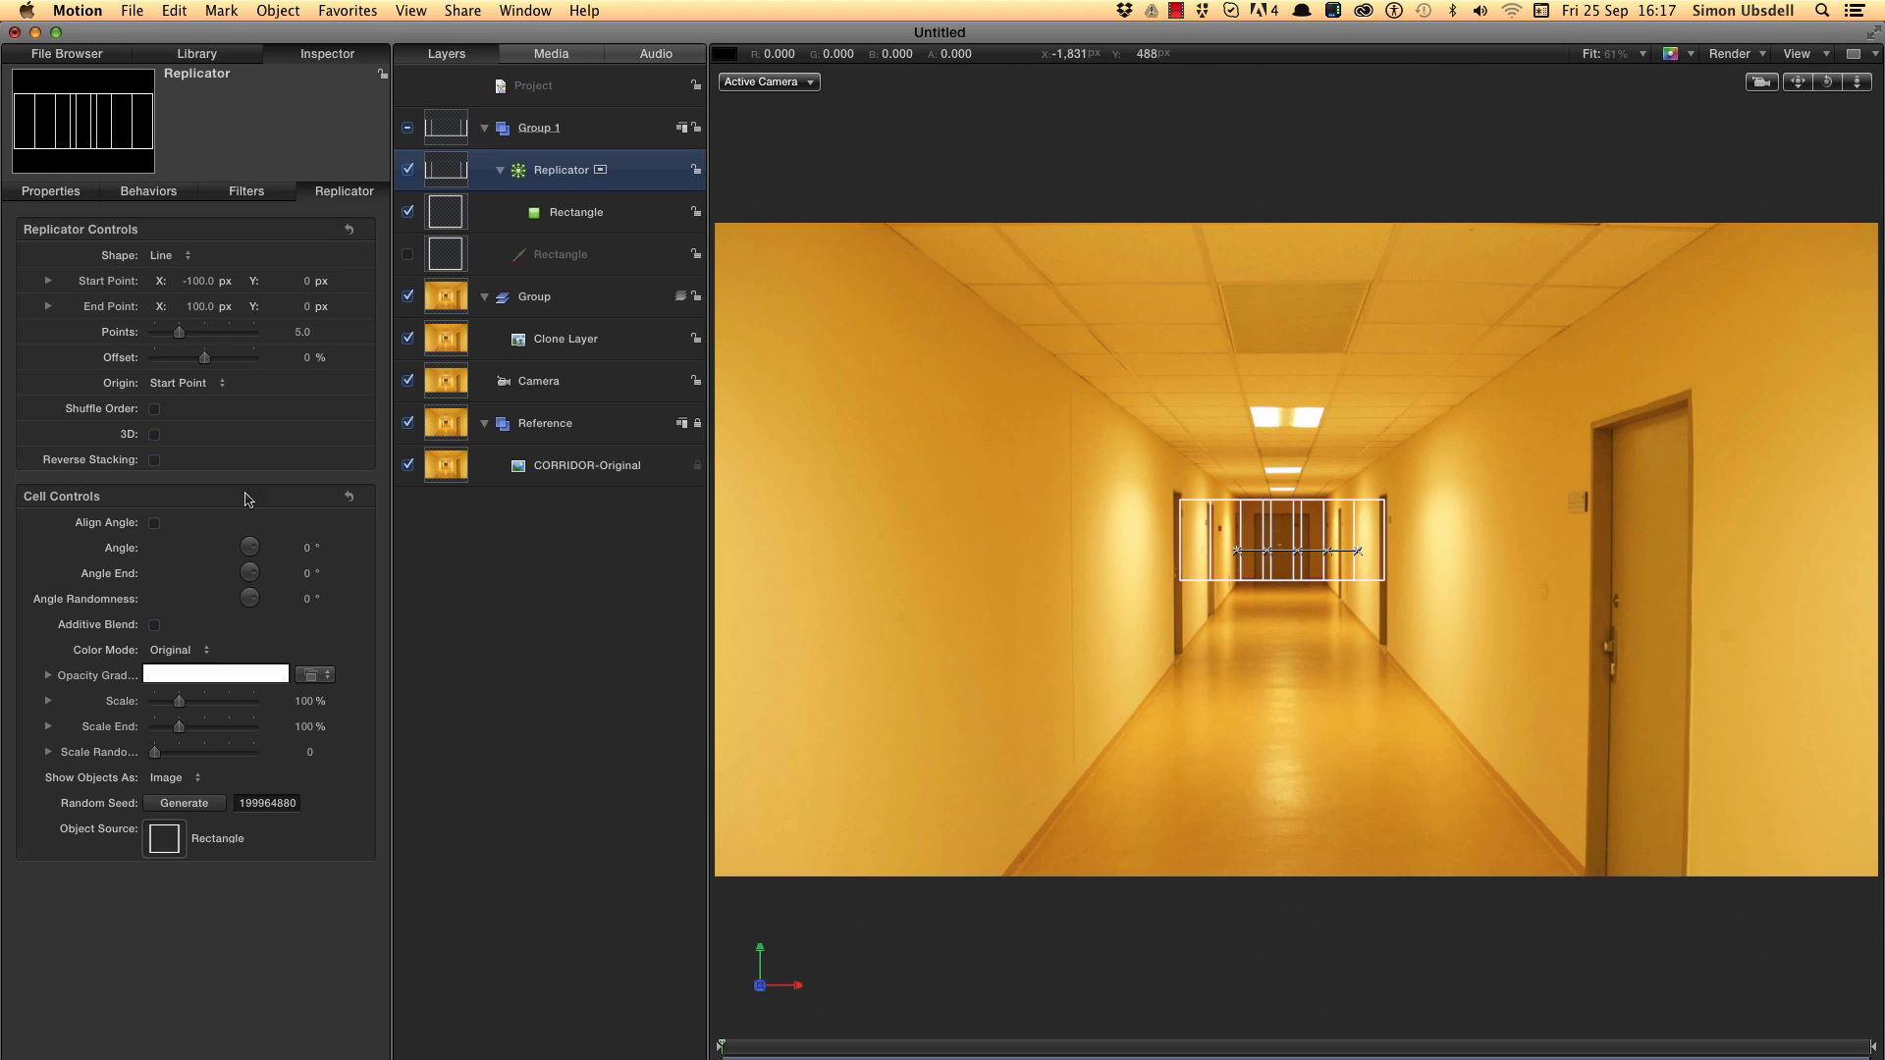
pyautogui.click(154, 435)
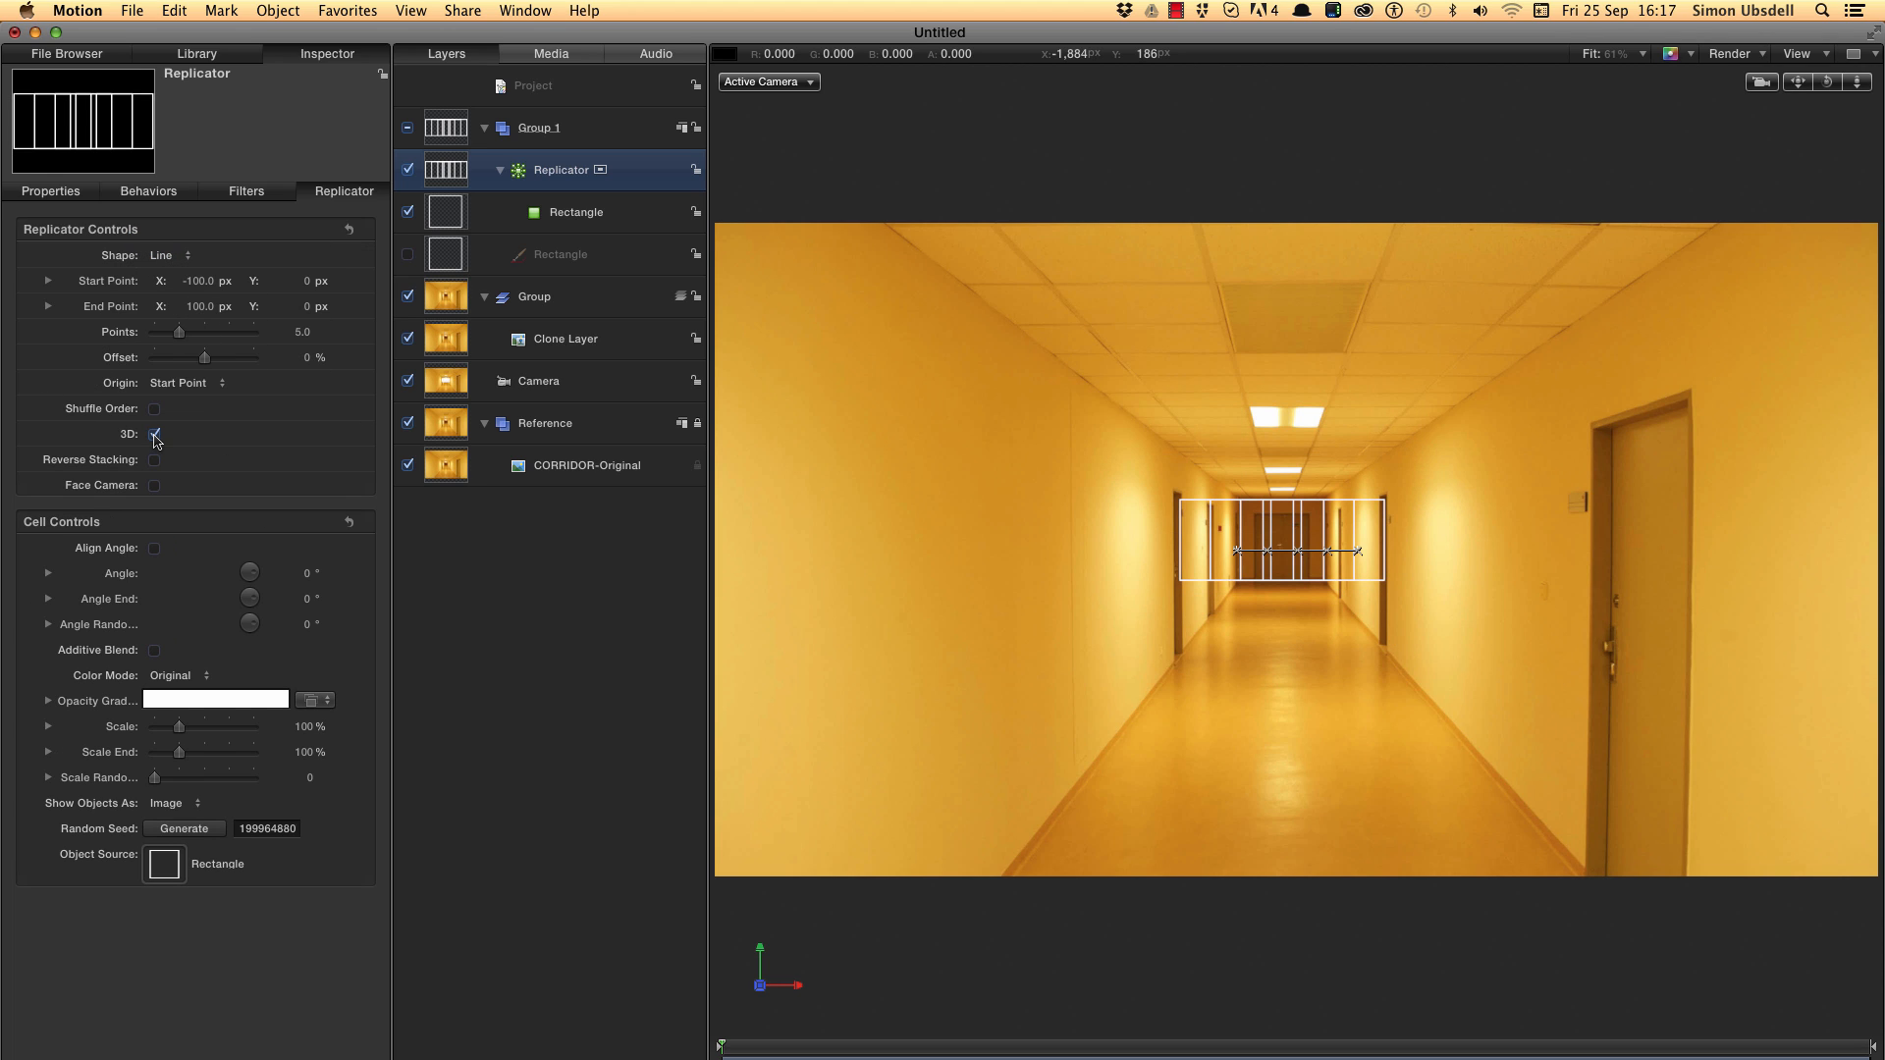
# - Set the X value of the replicator line's start point to 0 px
pyautogui.click(203, 283)
pyautogui.click(201, 283)
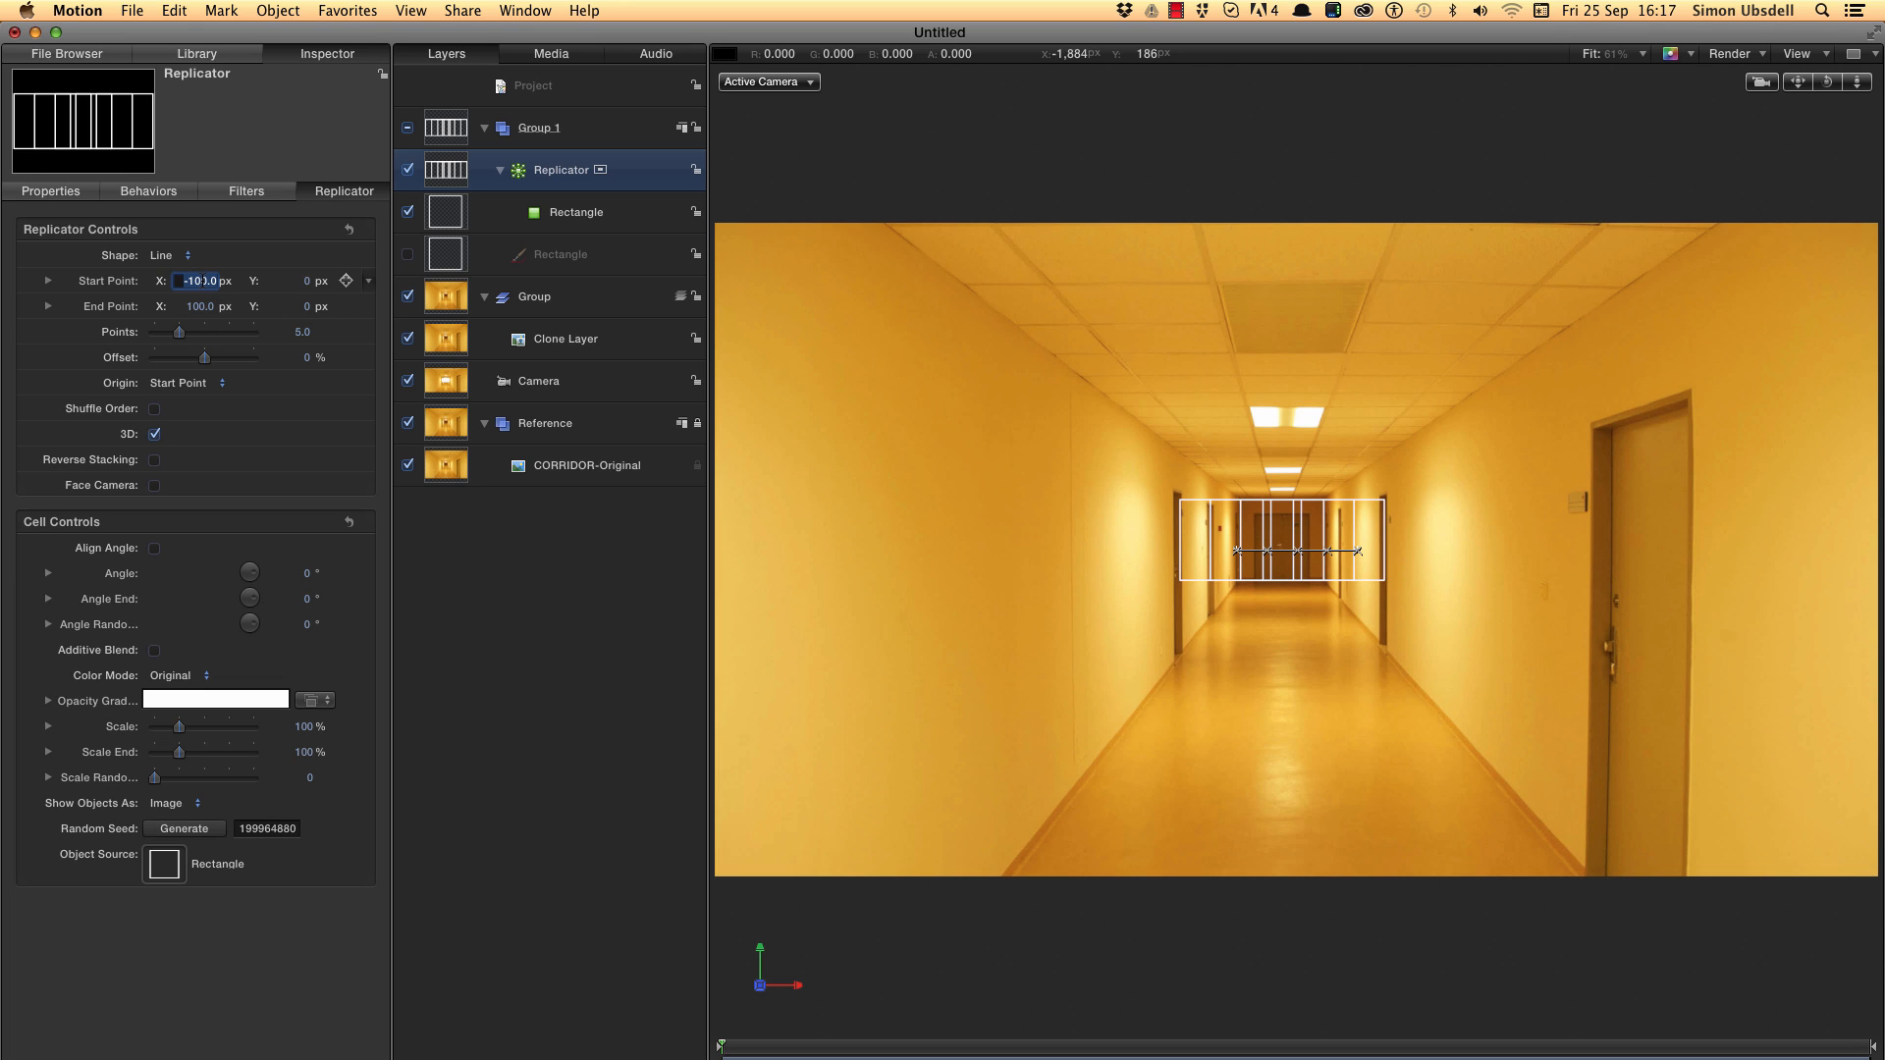
pyautogui.write('0')
pyautogui.press('Return')
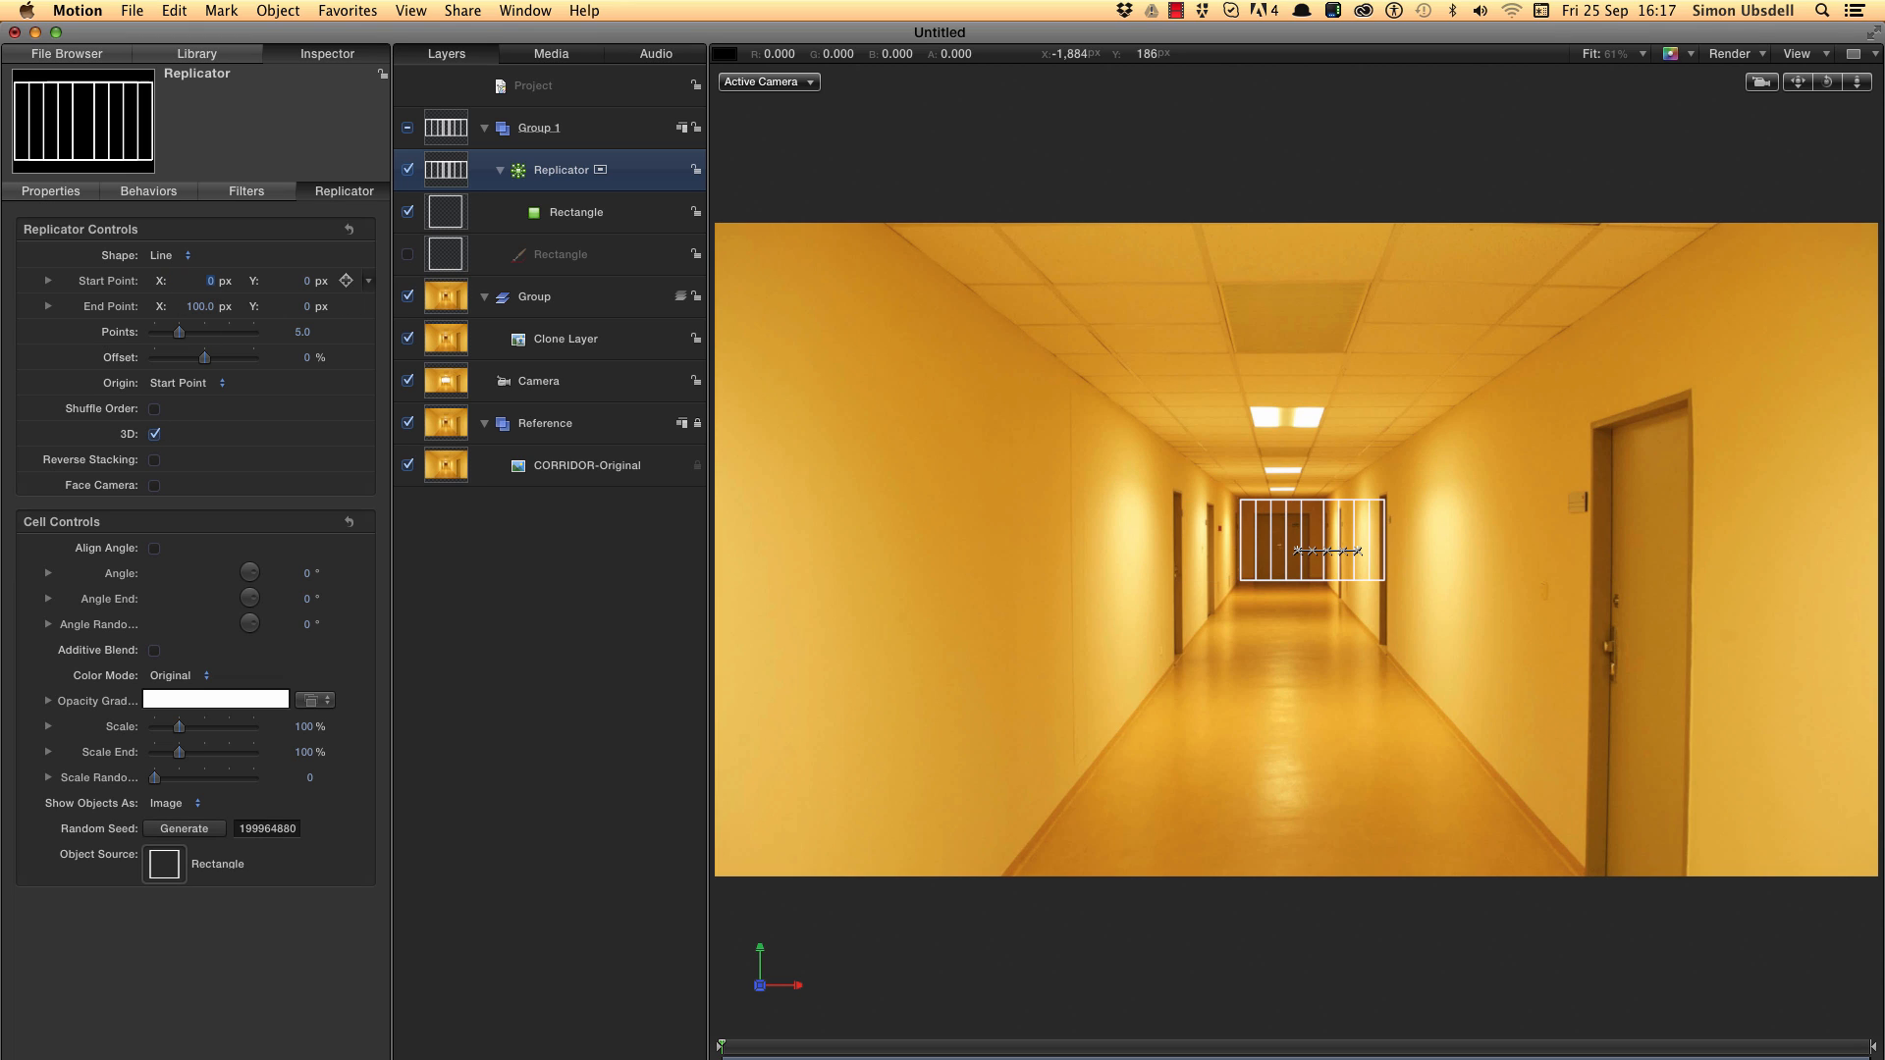
# - Set the replicator line's end point to X 0 px and Z 2207 px so the rectangles extend along the corridor
pyautogui.click(48, 306)
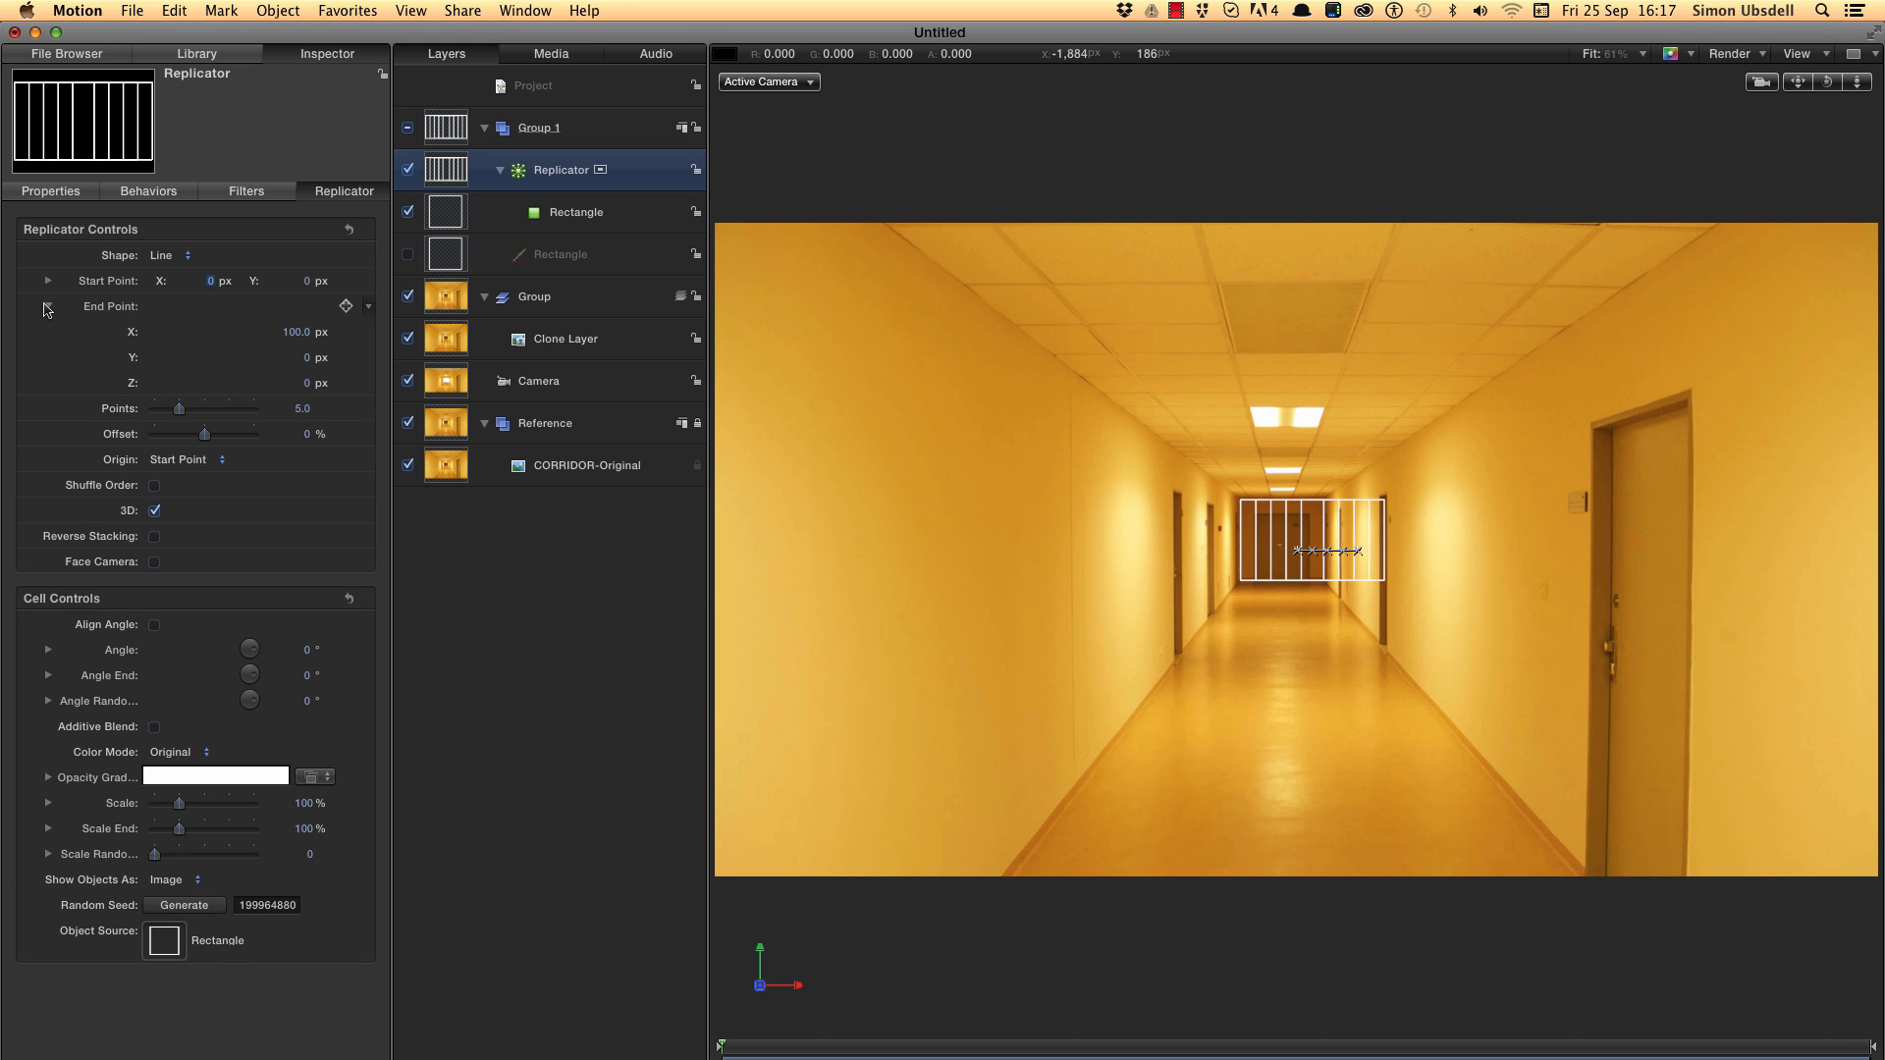
pyautogui.click(297, 334)
pyautogui.write('0')
pyautogui.press('Return')
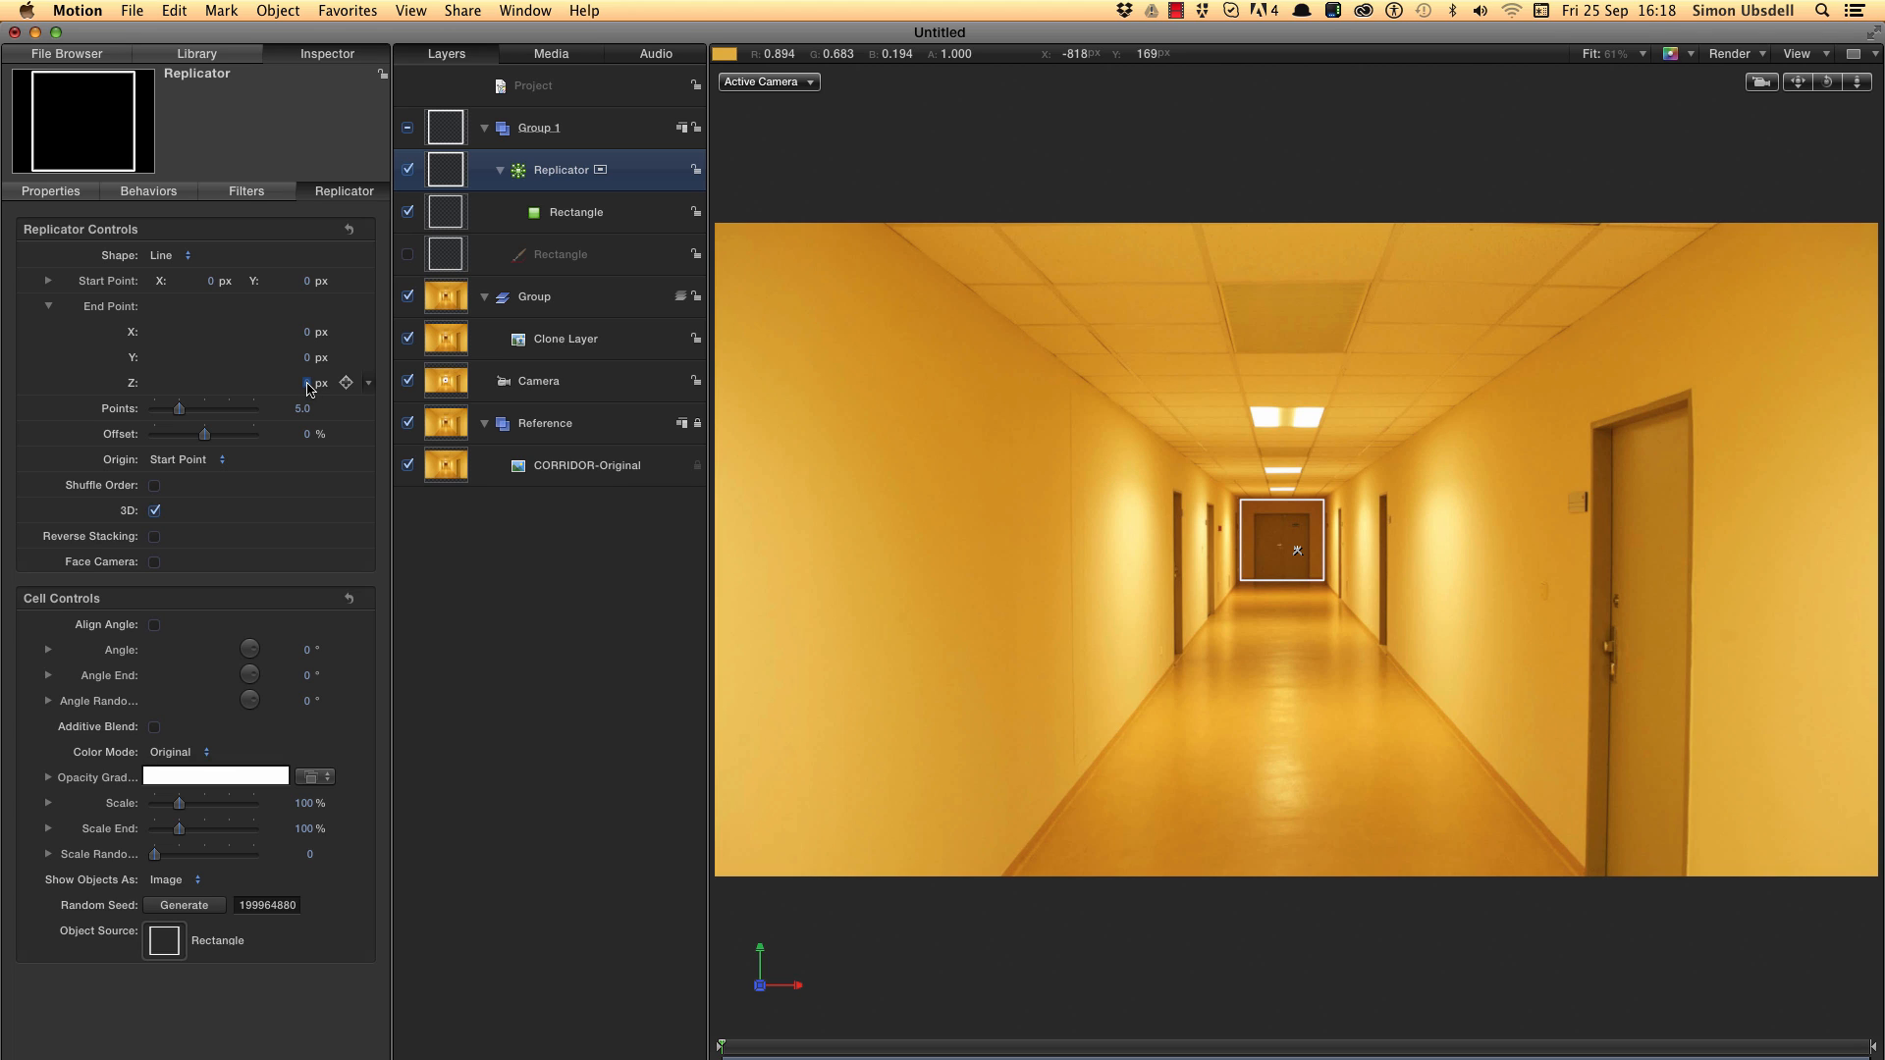
pyautogui.moveTo(307, 386); pyautogui.dragTo(293, 382)
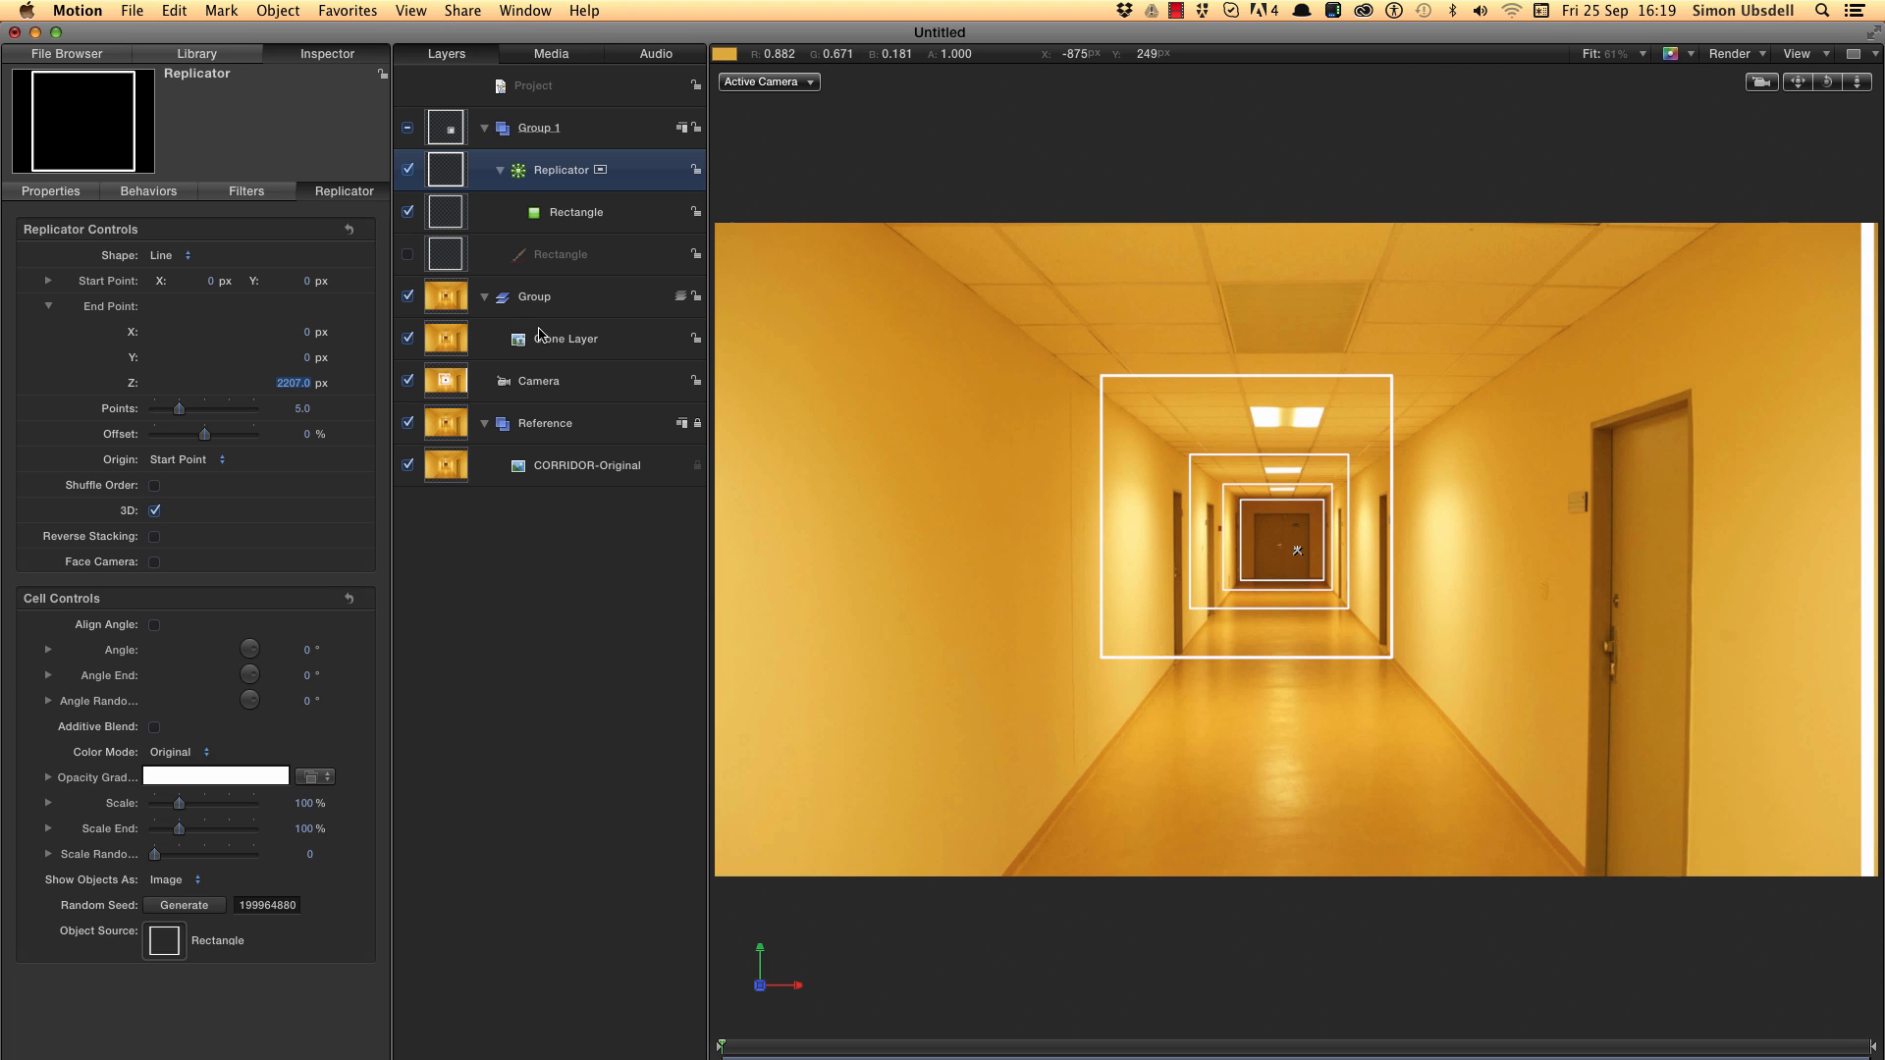
# - Move the Camera above Group 1 in the layer order and set the replicator's number of points to 25
pyautogui.moveTo(453, 385); pyautogui.dragTo(456, 110)
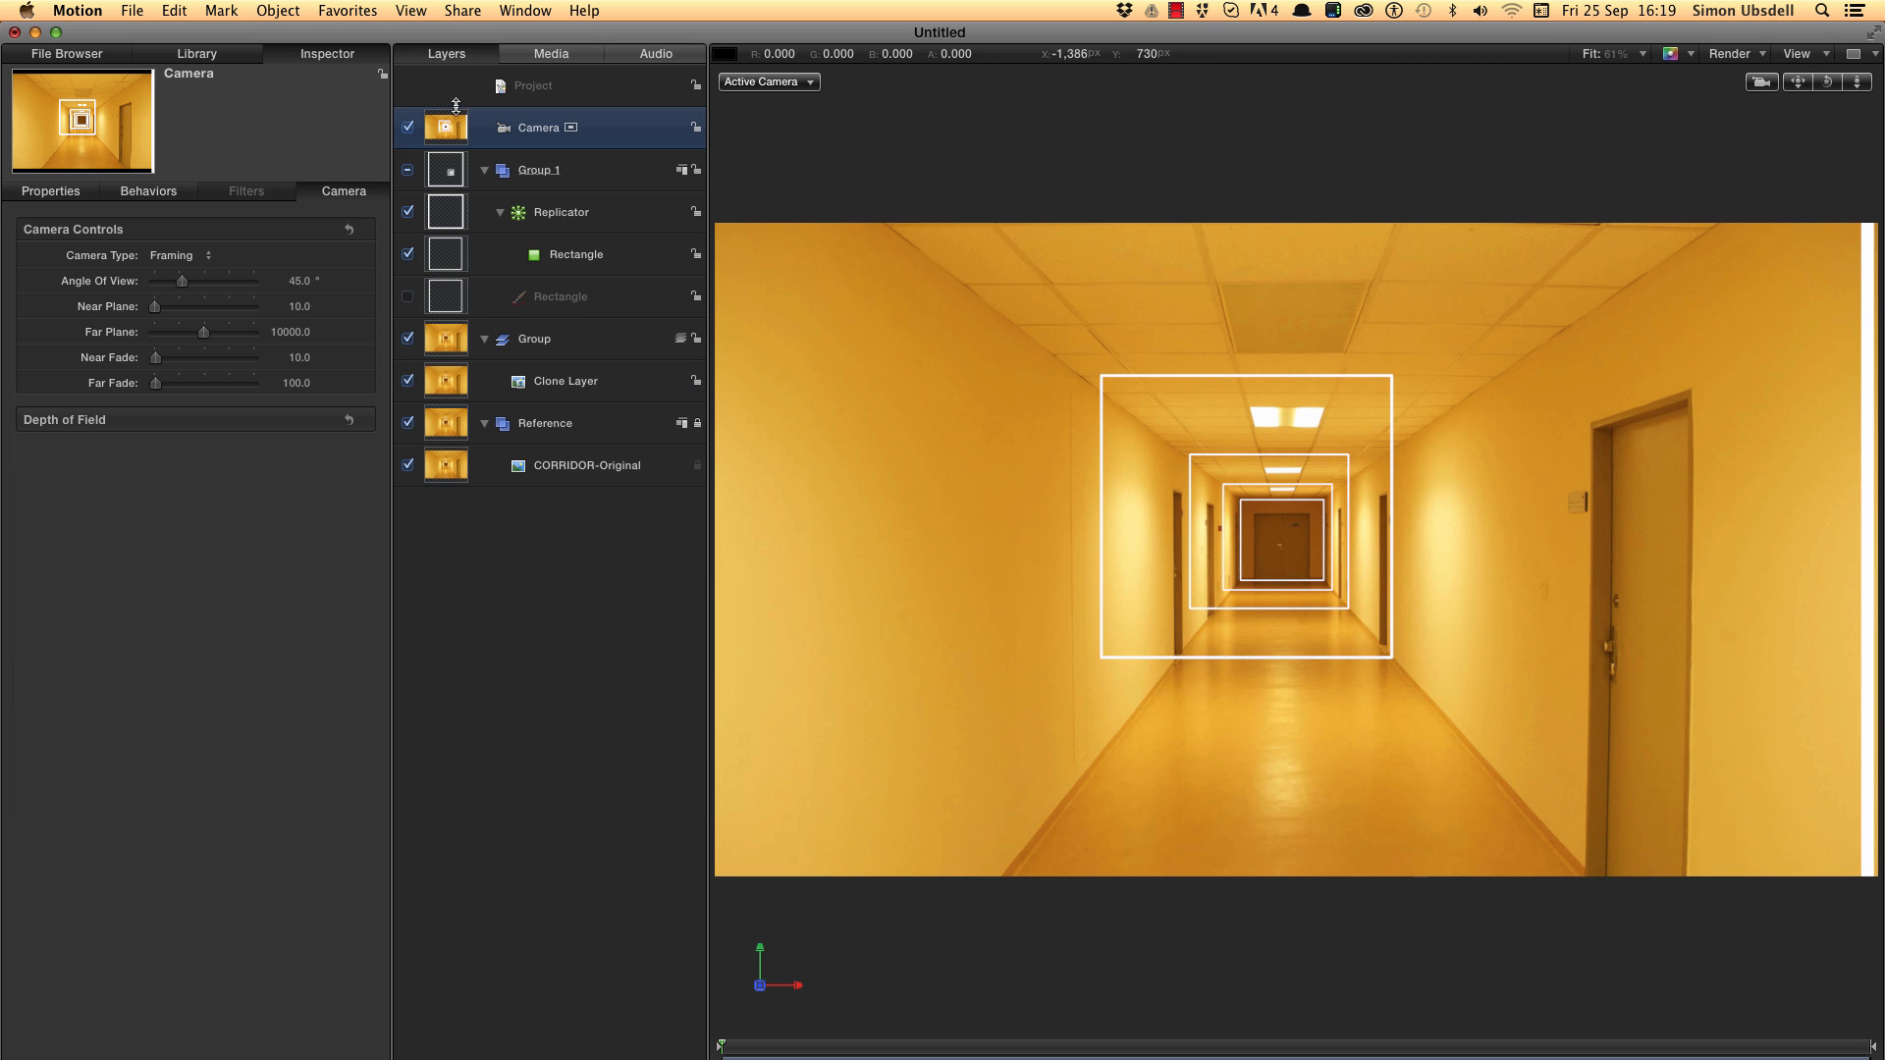
pyautogui.click(550, 212)
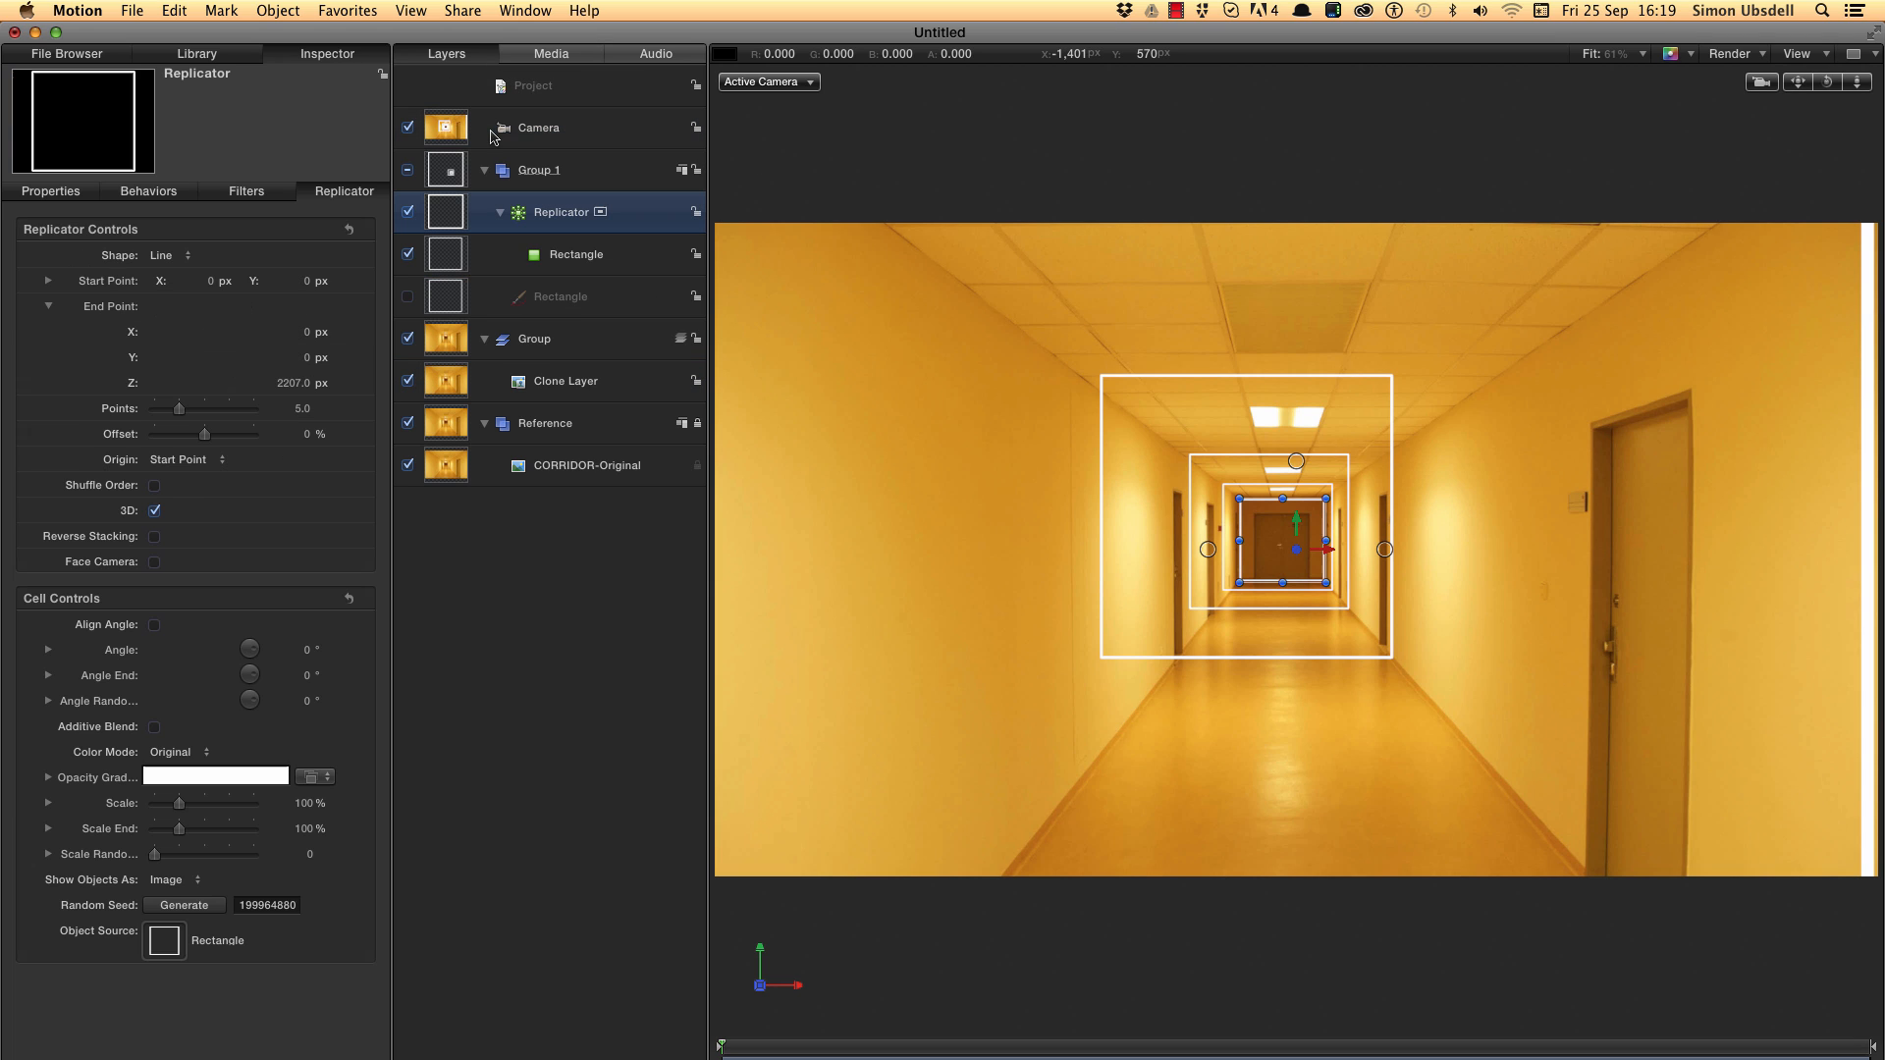
pyautogui.click(305, 412)
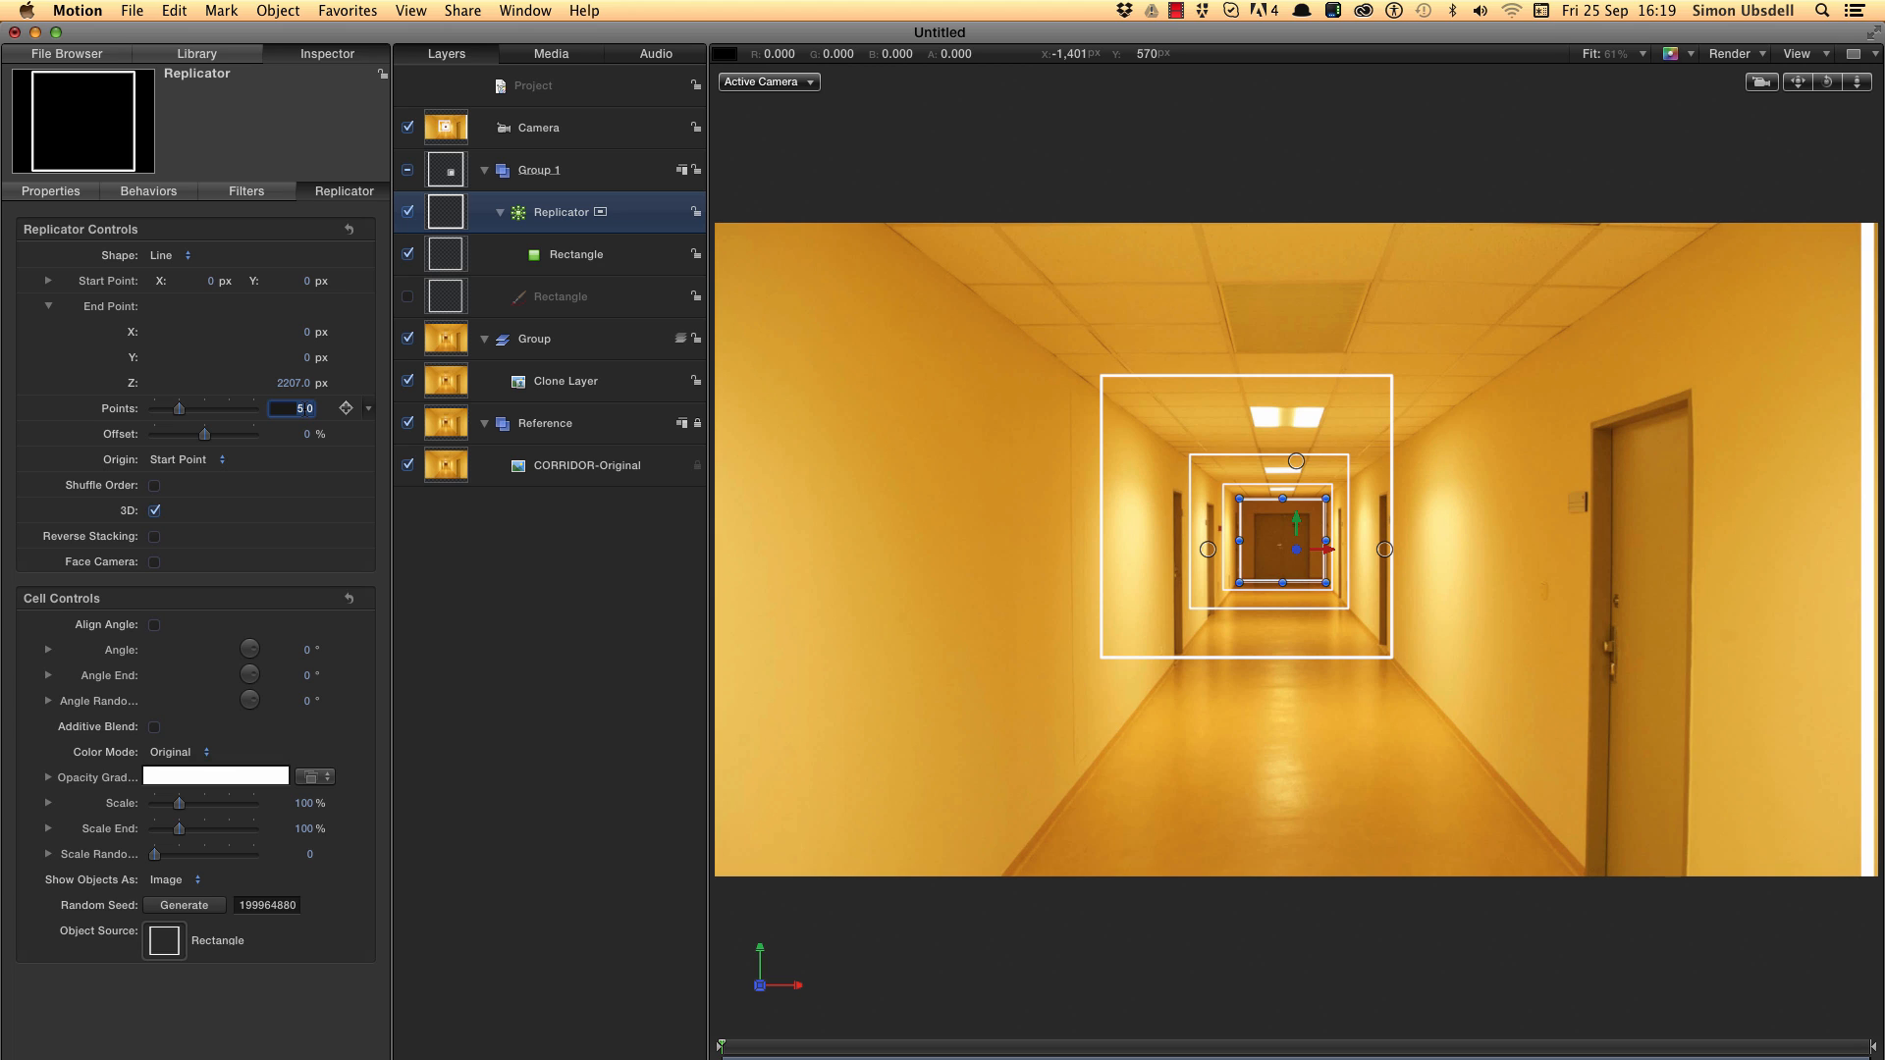
pyautogui.write('25')
pyautogui.press('Return')
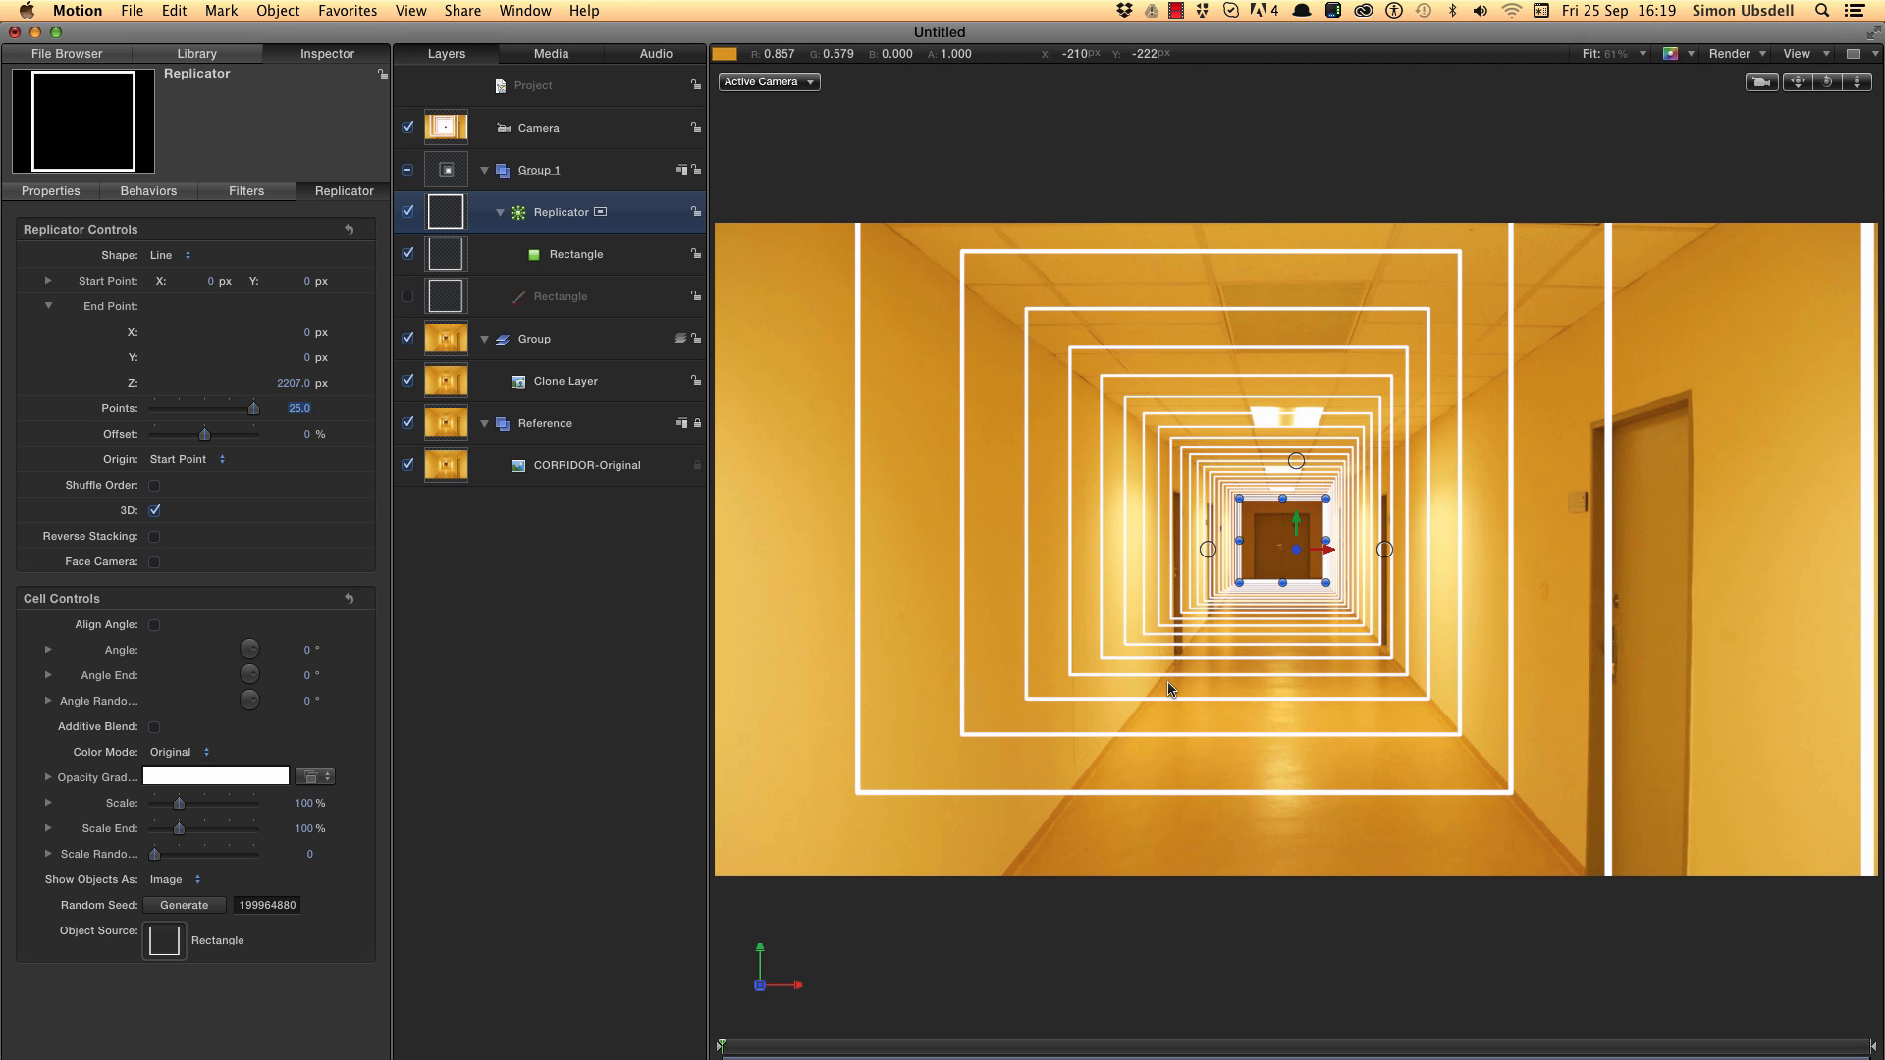
# - Rename the 3D group holding the clone layer as CORRIDOR PROJECTION
pyautogui.click(451, 130)
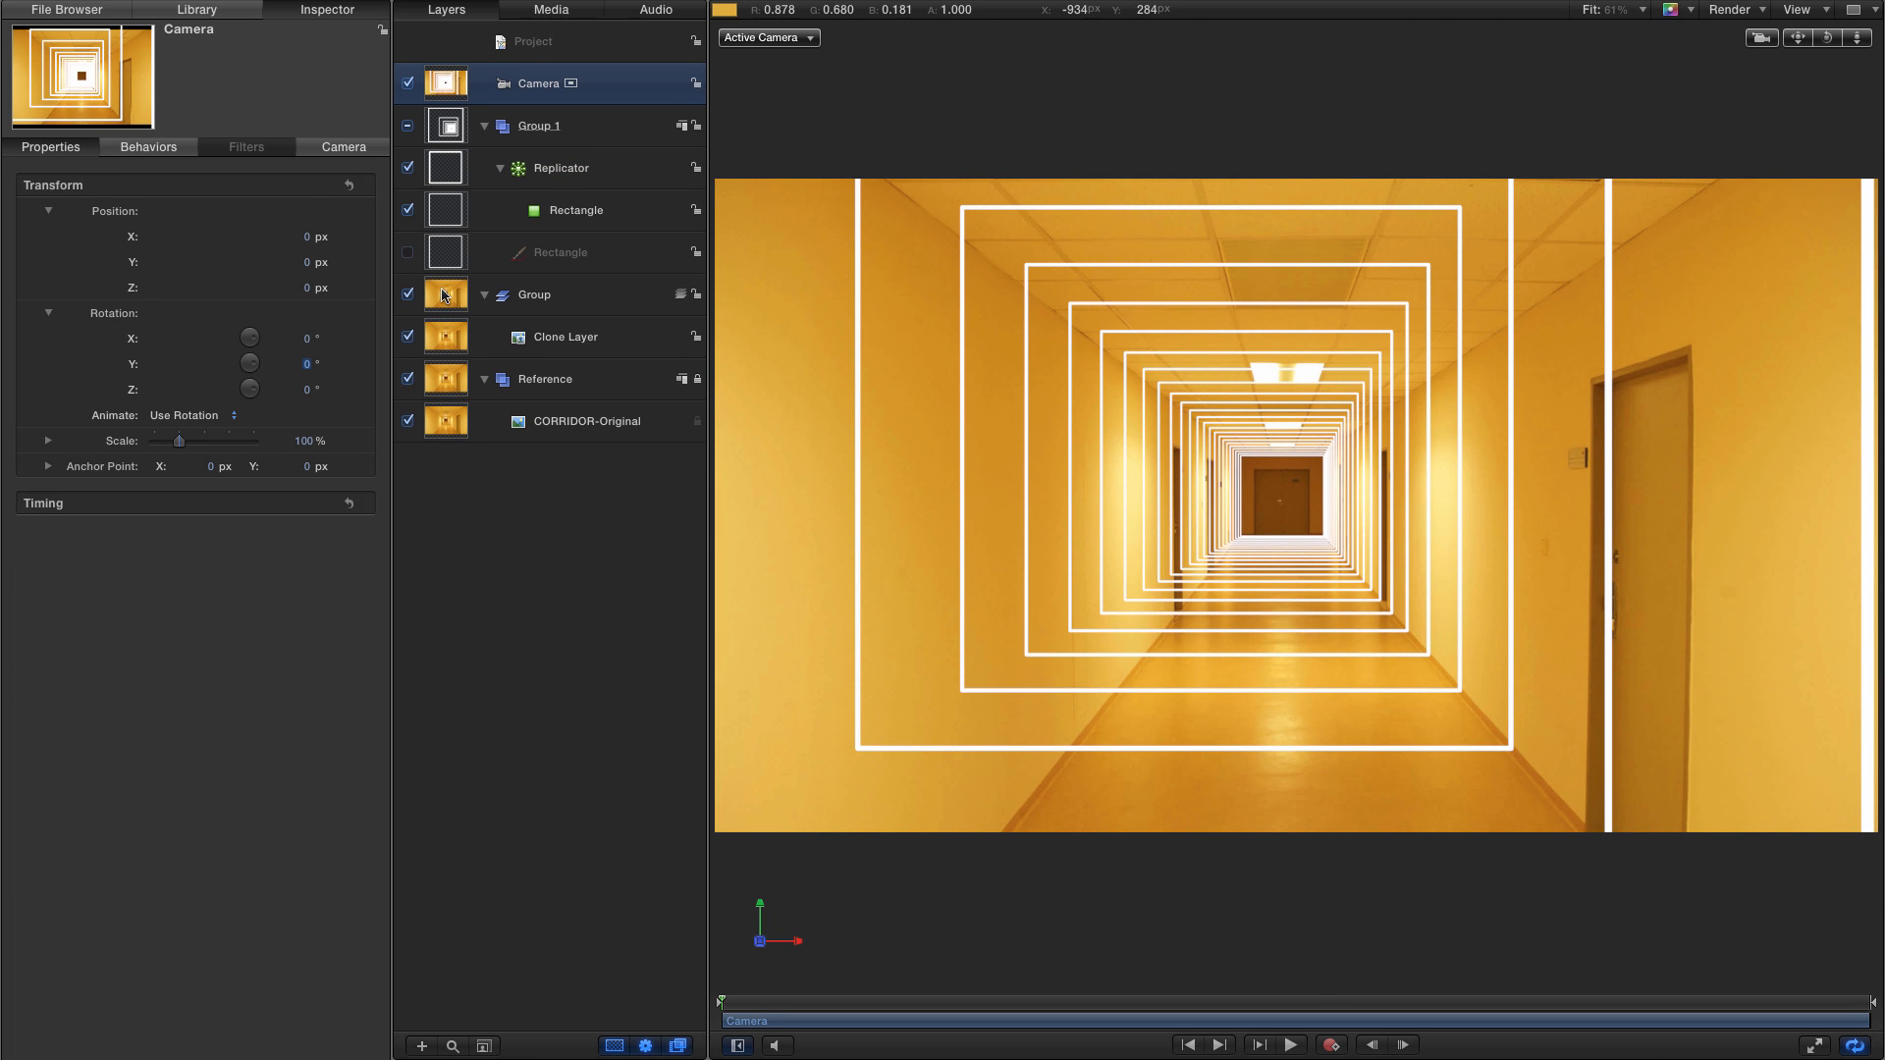
pyautogui.click(570, 352)
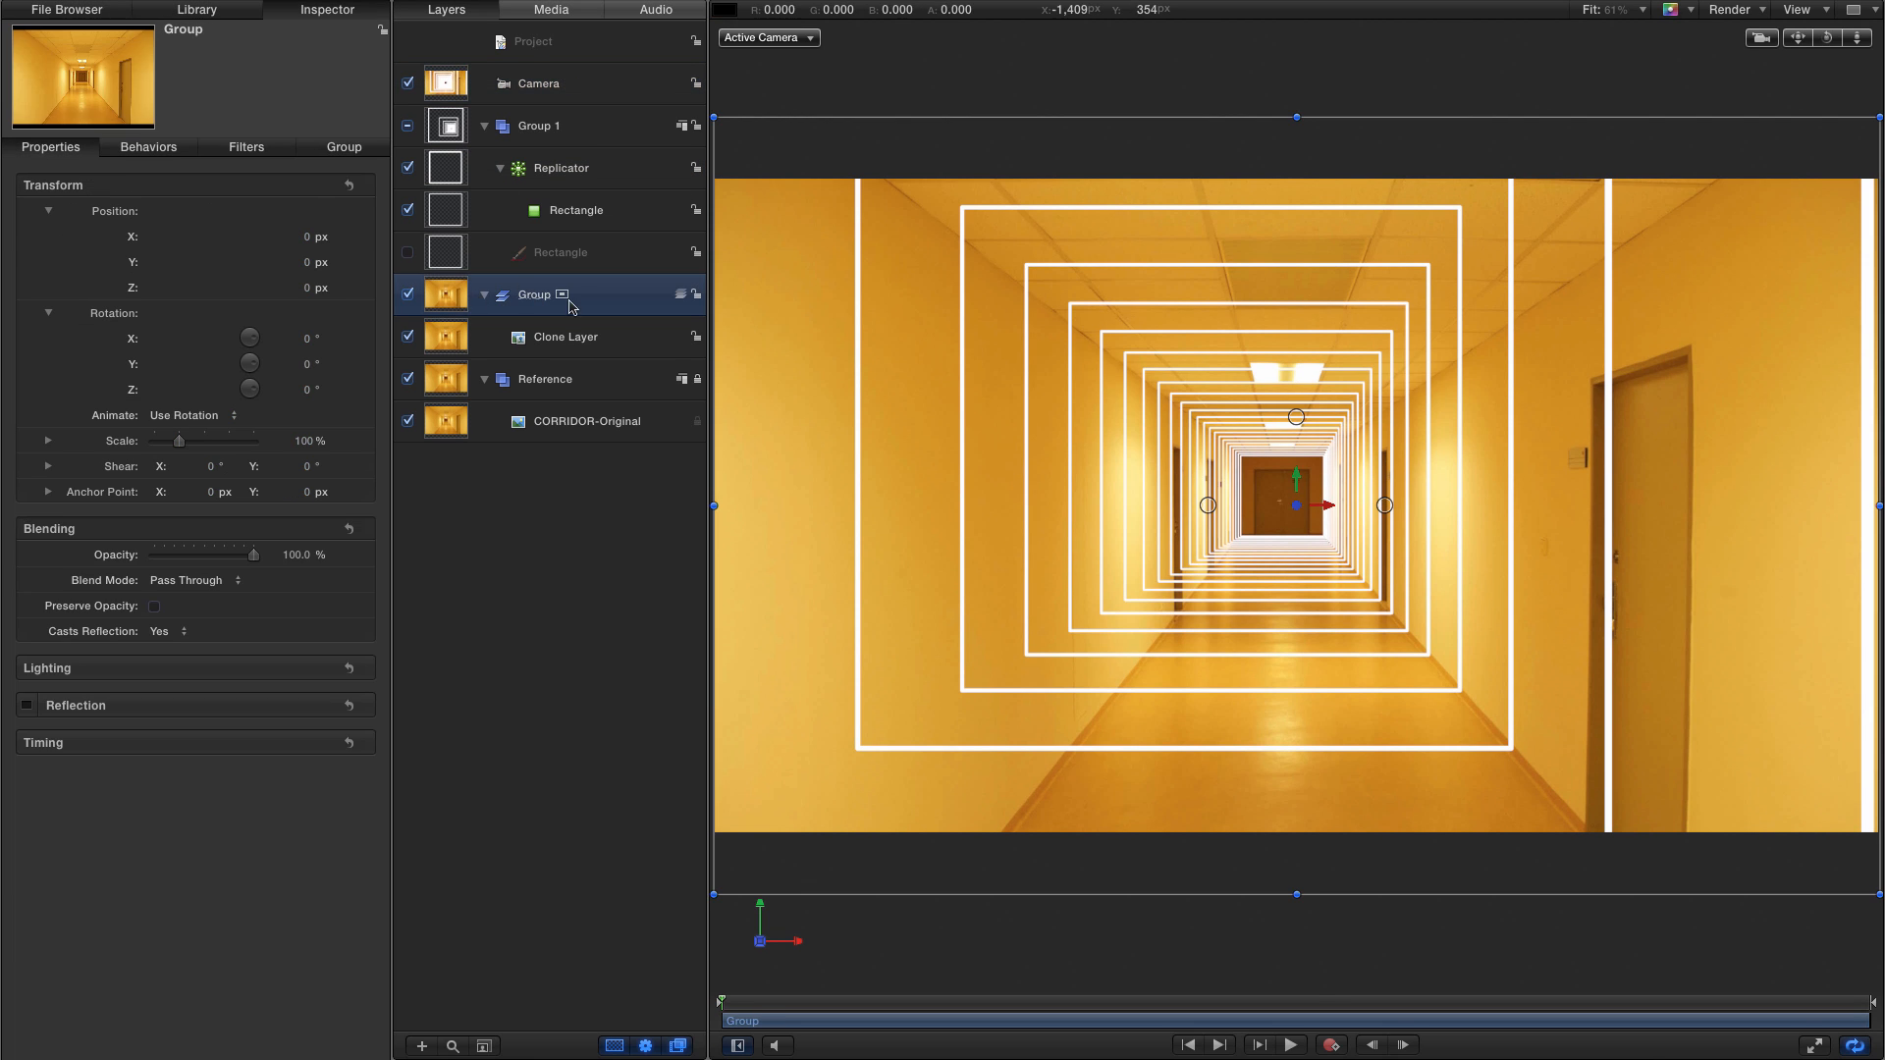
pyautogui.doubleClick(533, 295)
pyautogui.write('COR')
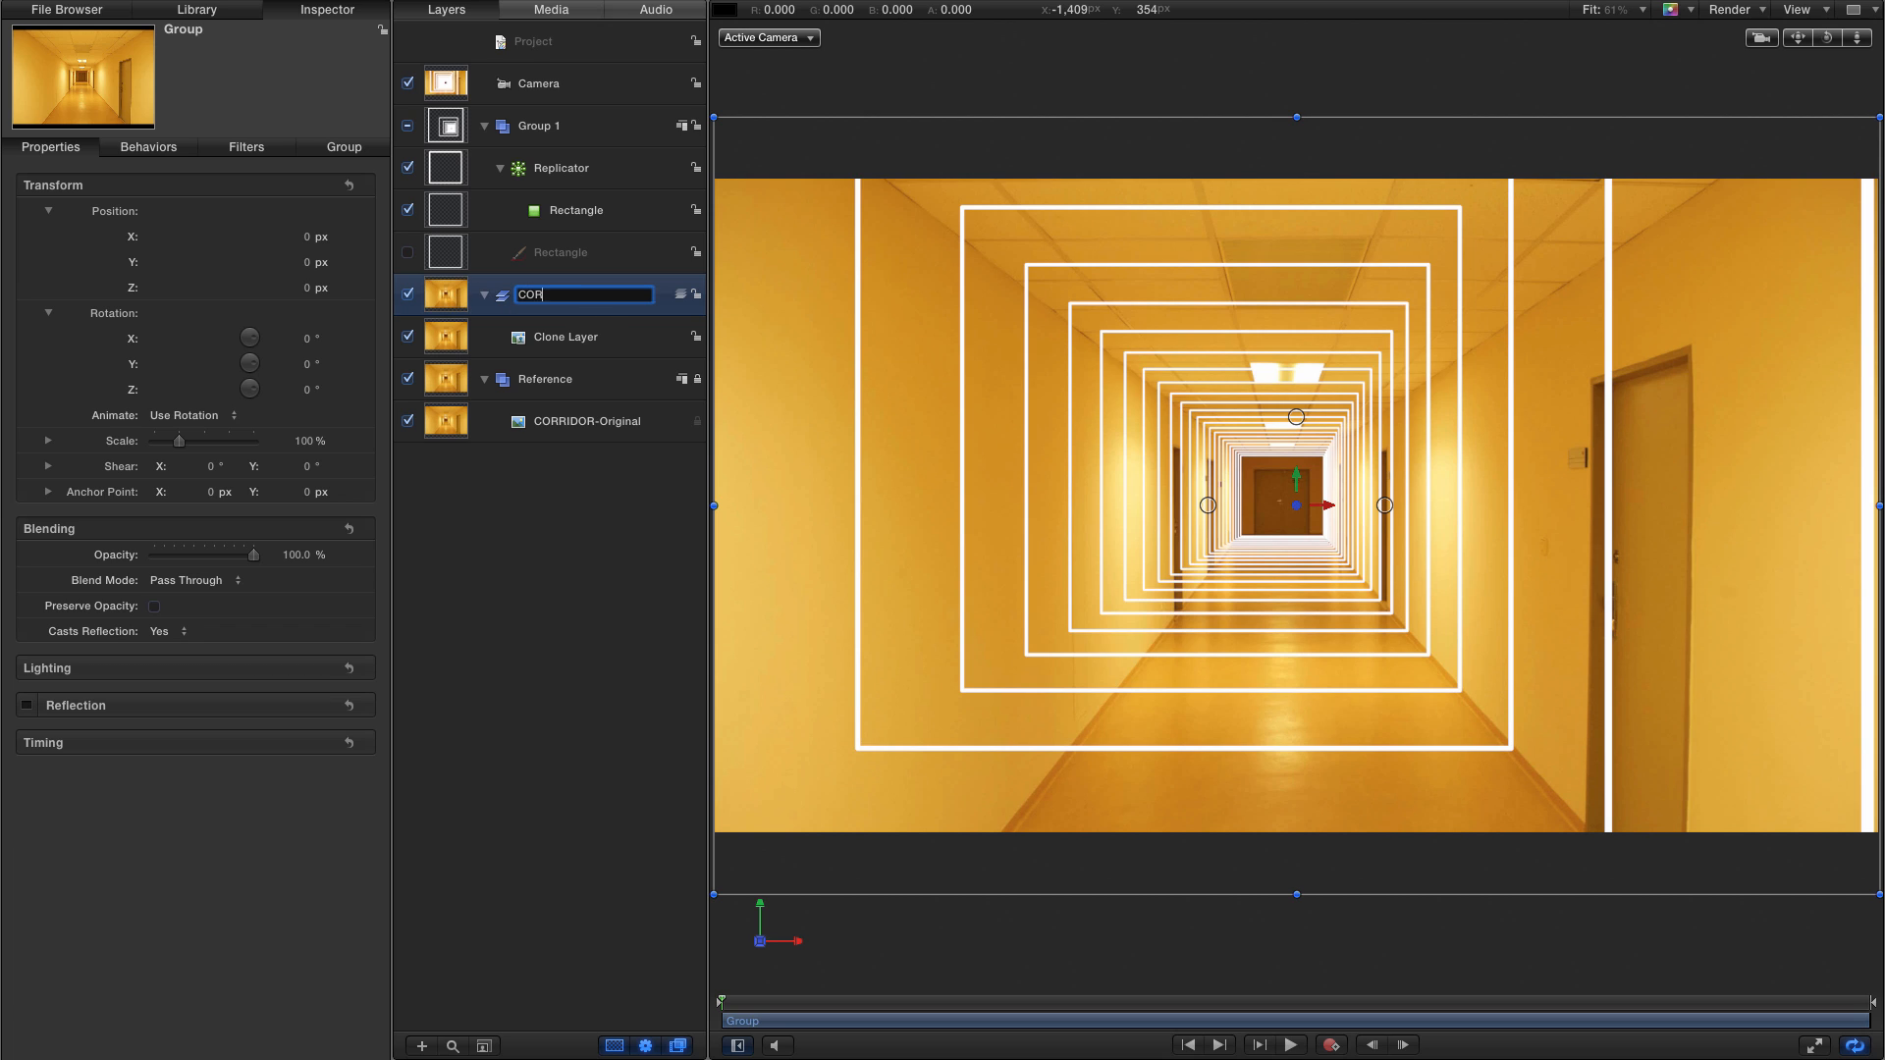
pyautogui.write('RIDOR PROJECTION')
pyautogui.press('Return')
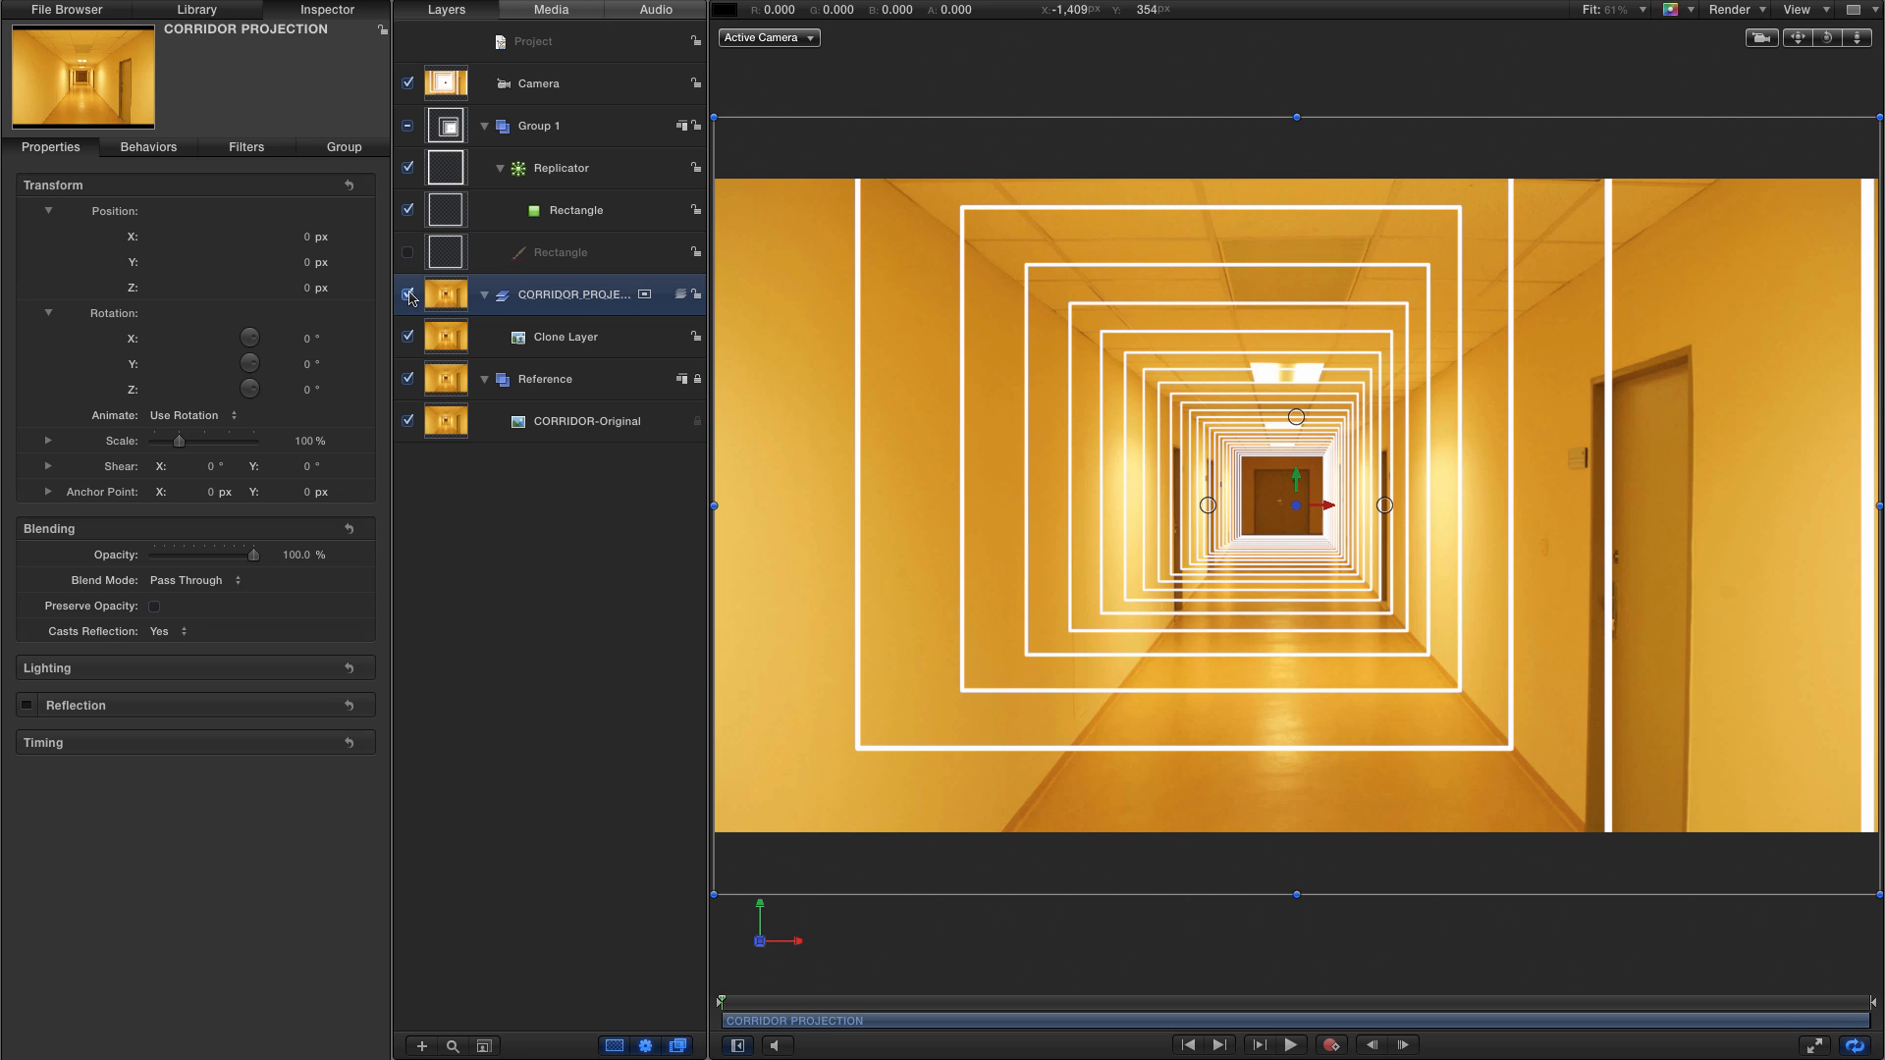
# - Hide the CORRIDOR PROJECTION group and convert Group 1 into a 3D group
pyautogui.click(407, 295)
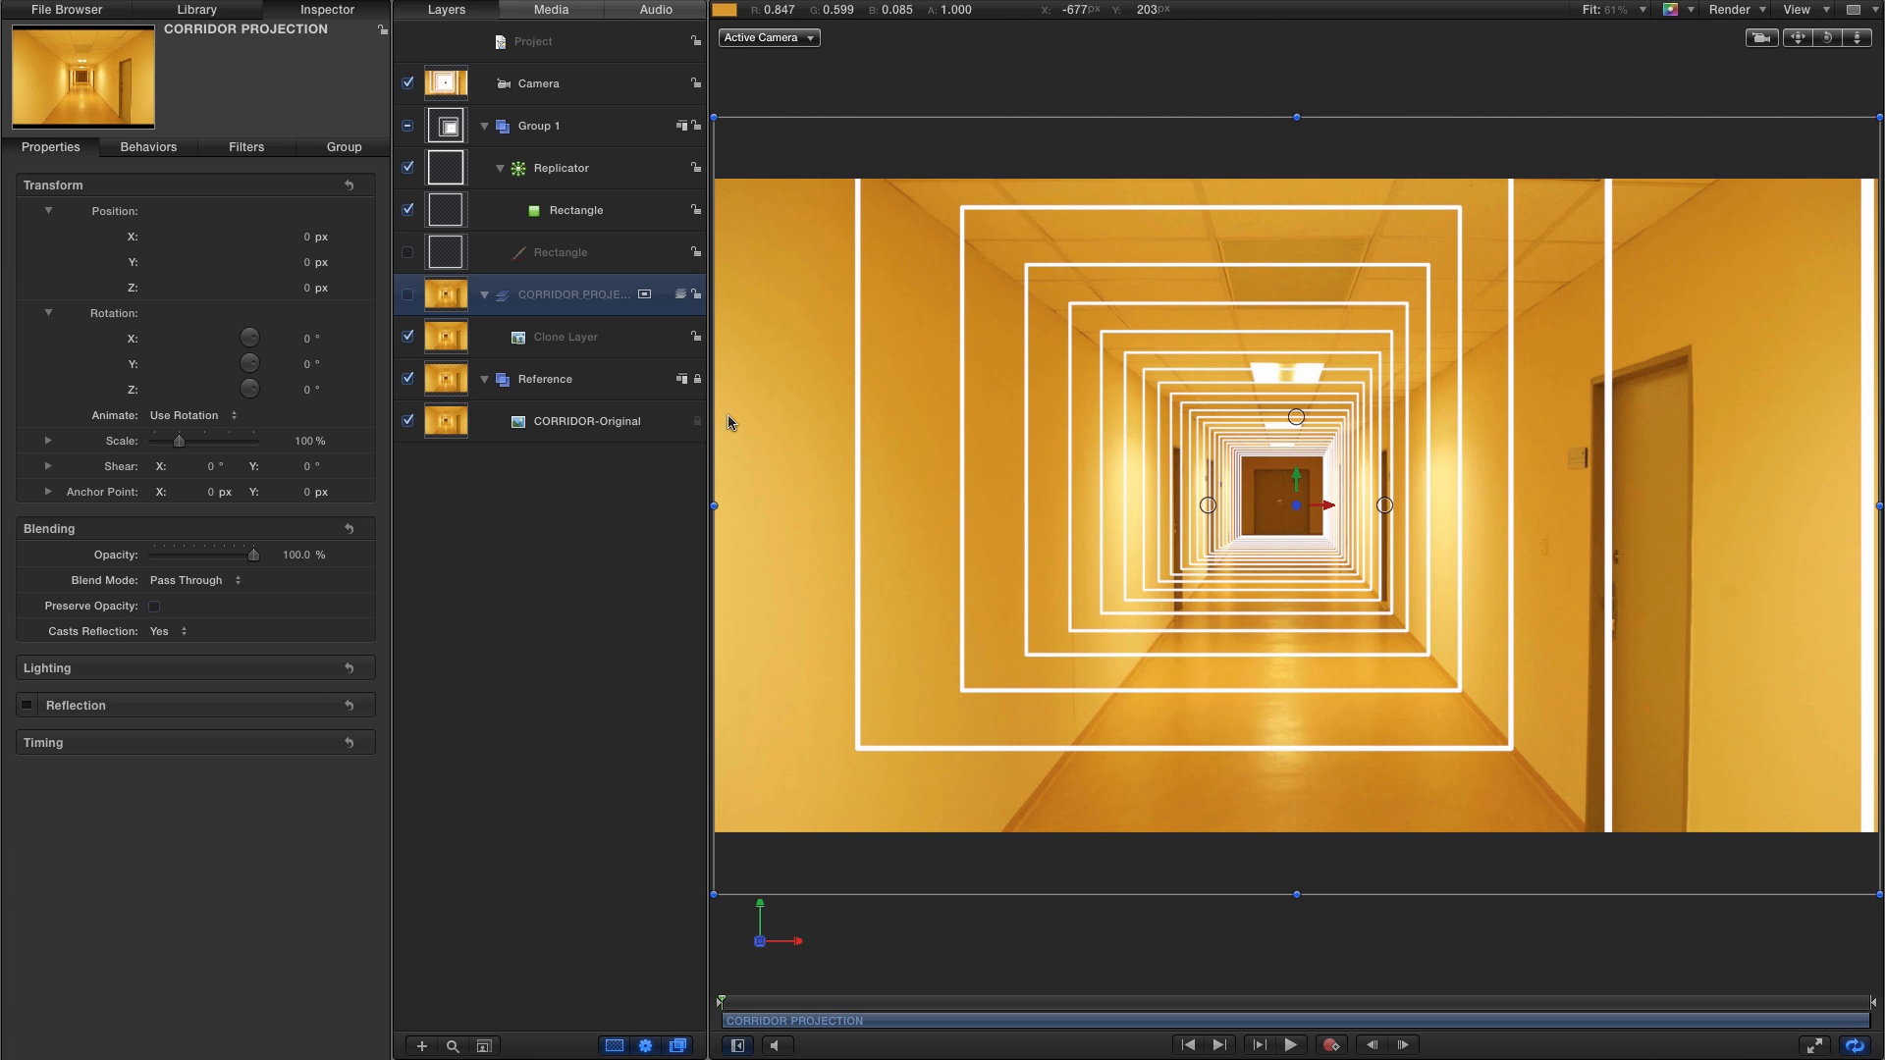
pyautogui.click(456, 91)
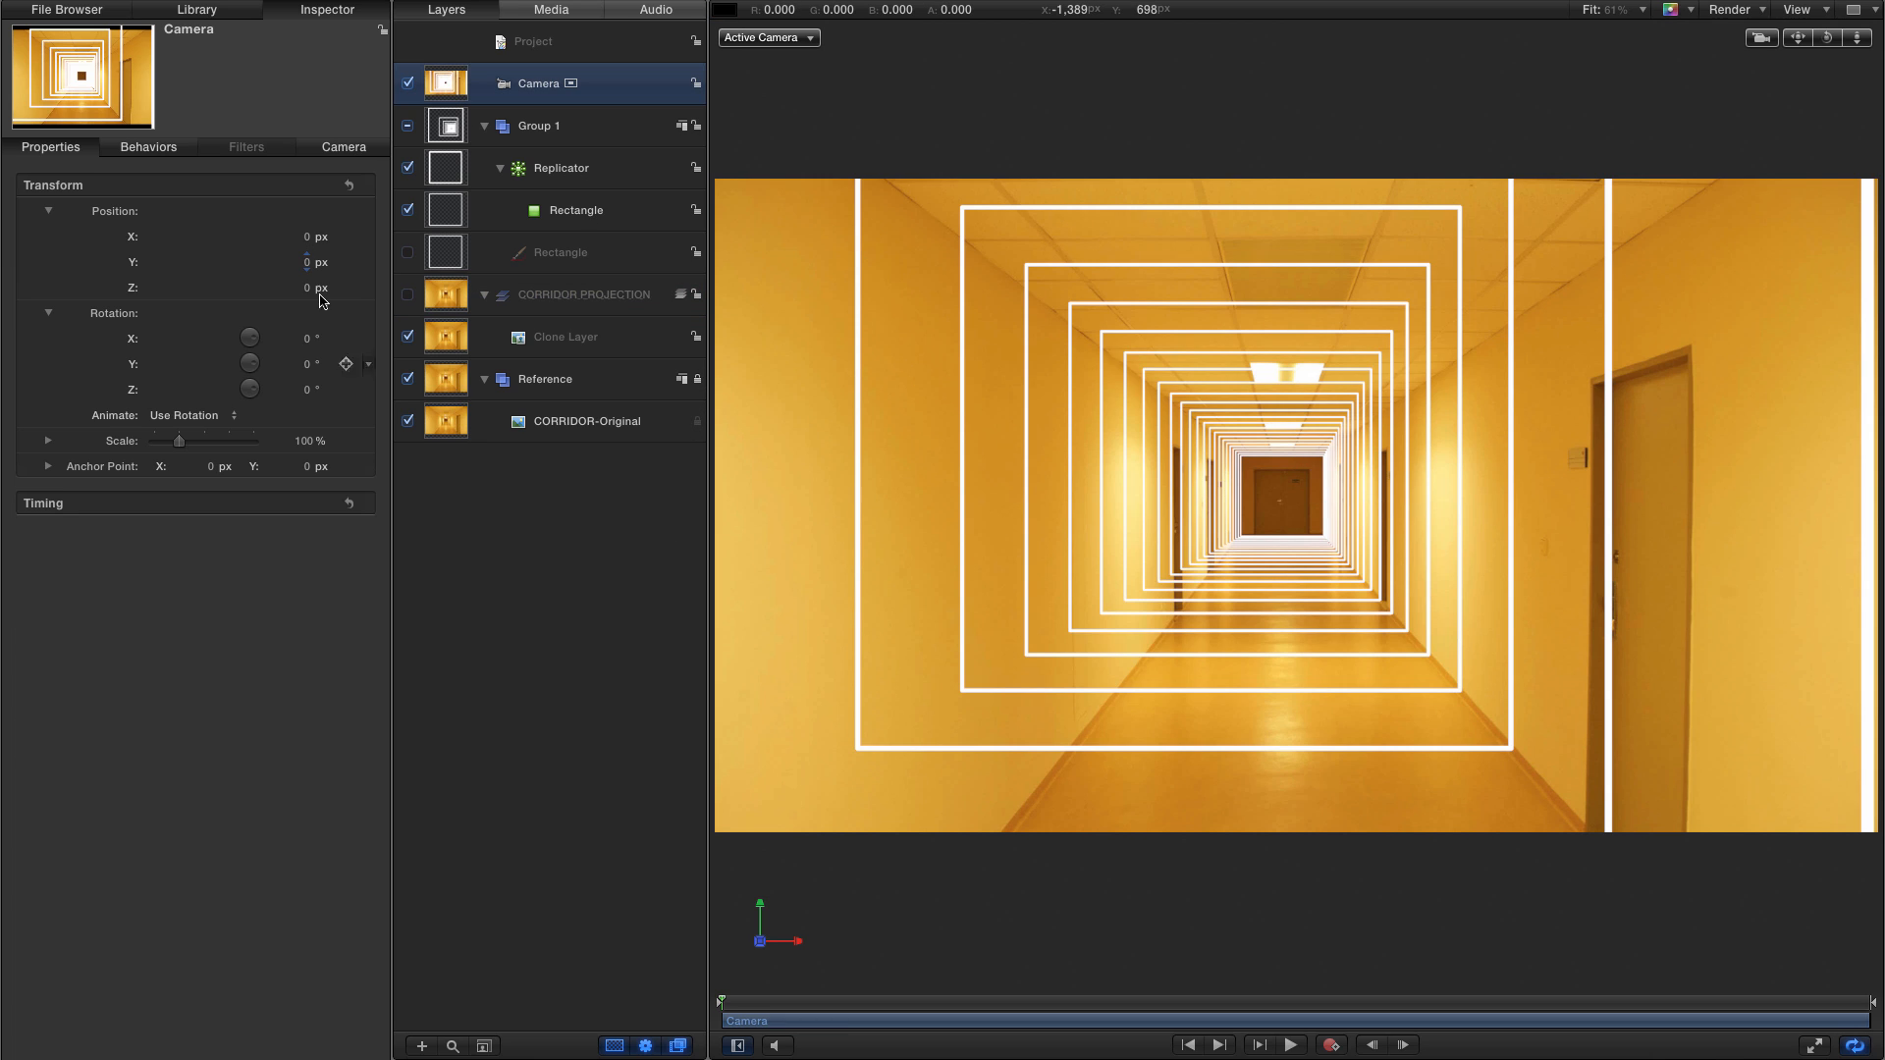
pyautogui.click(441, 128)
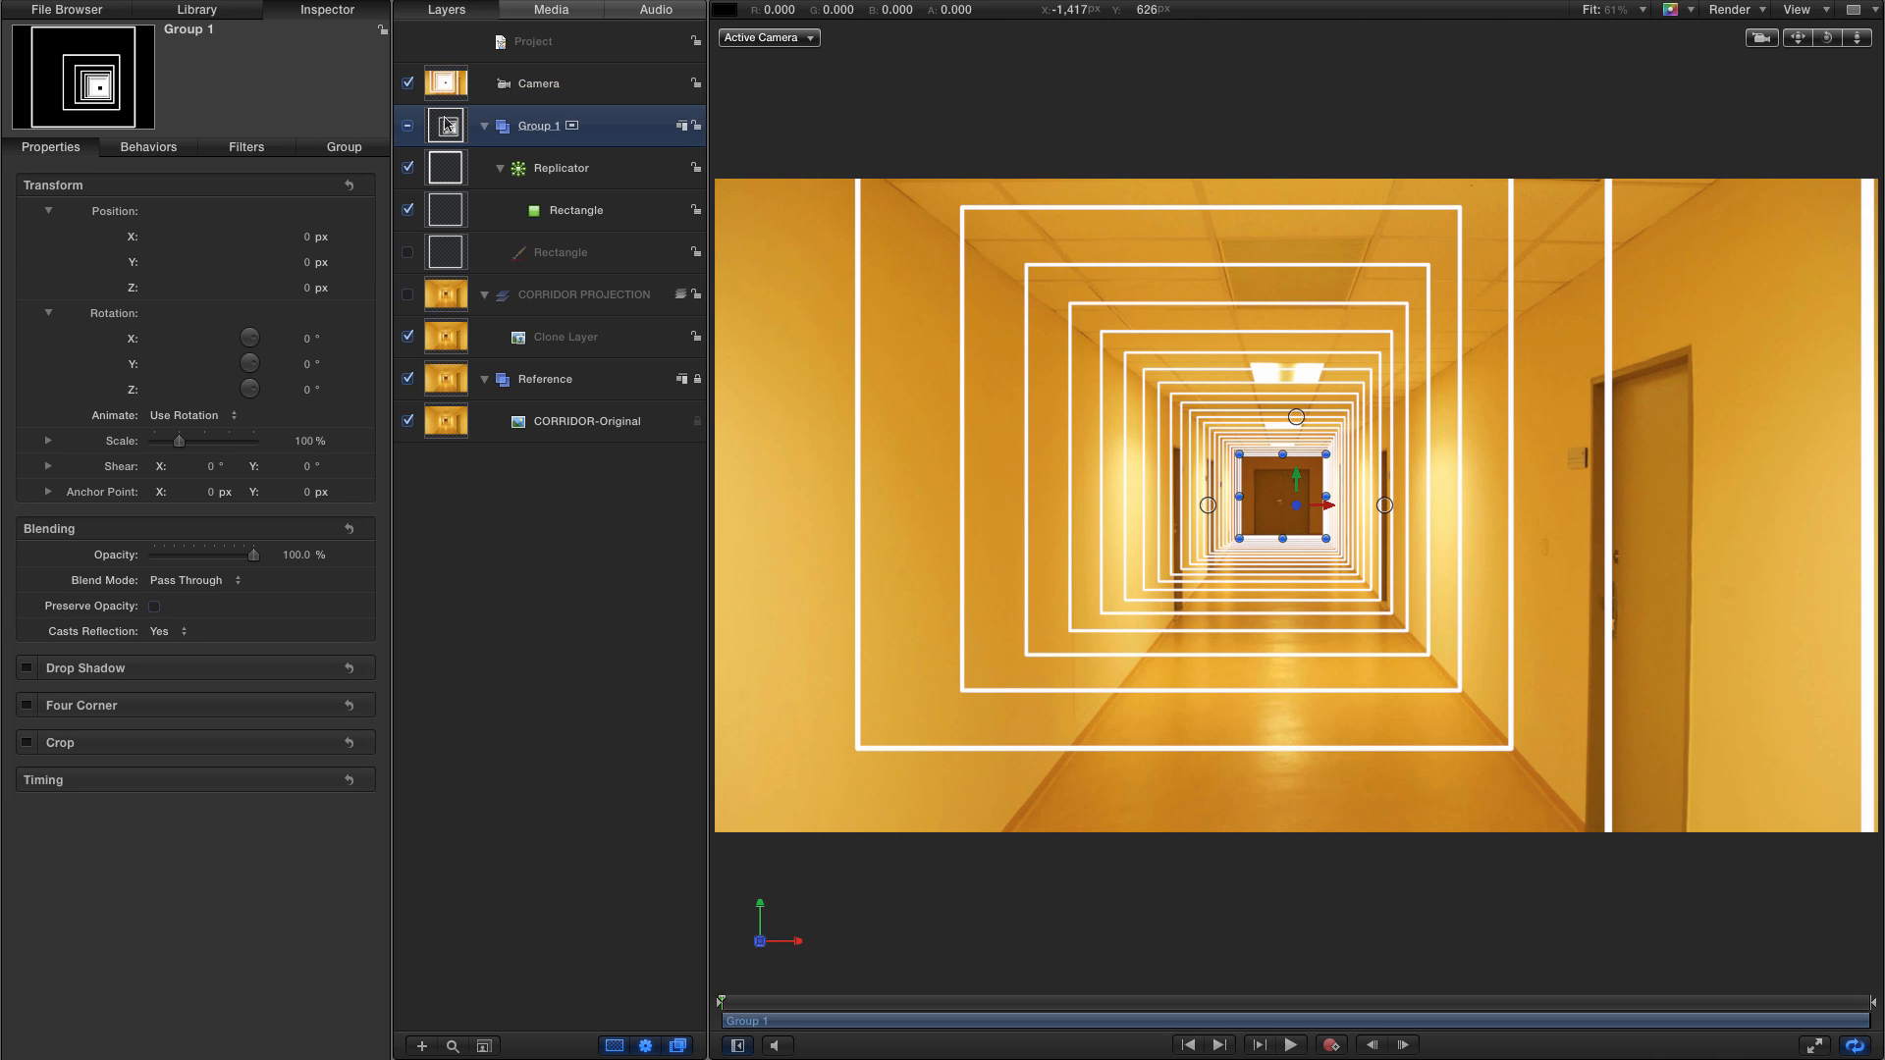
pyautogui.rightClick(448, 125)
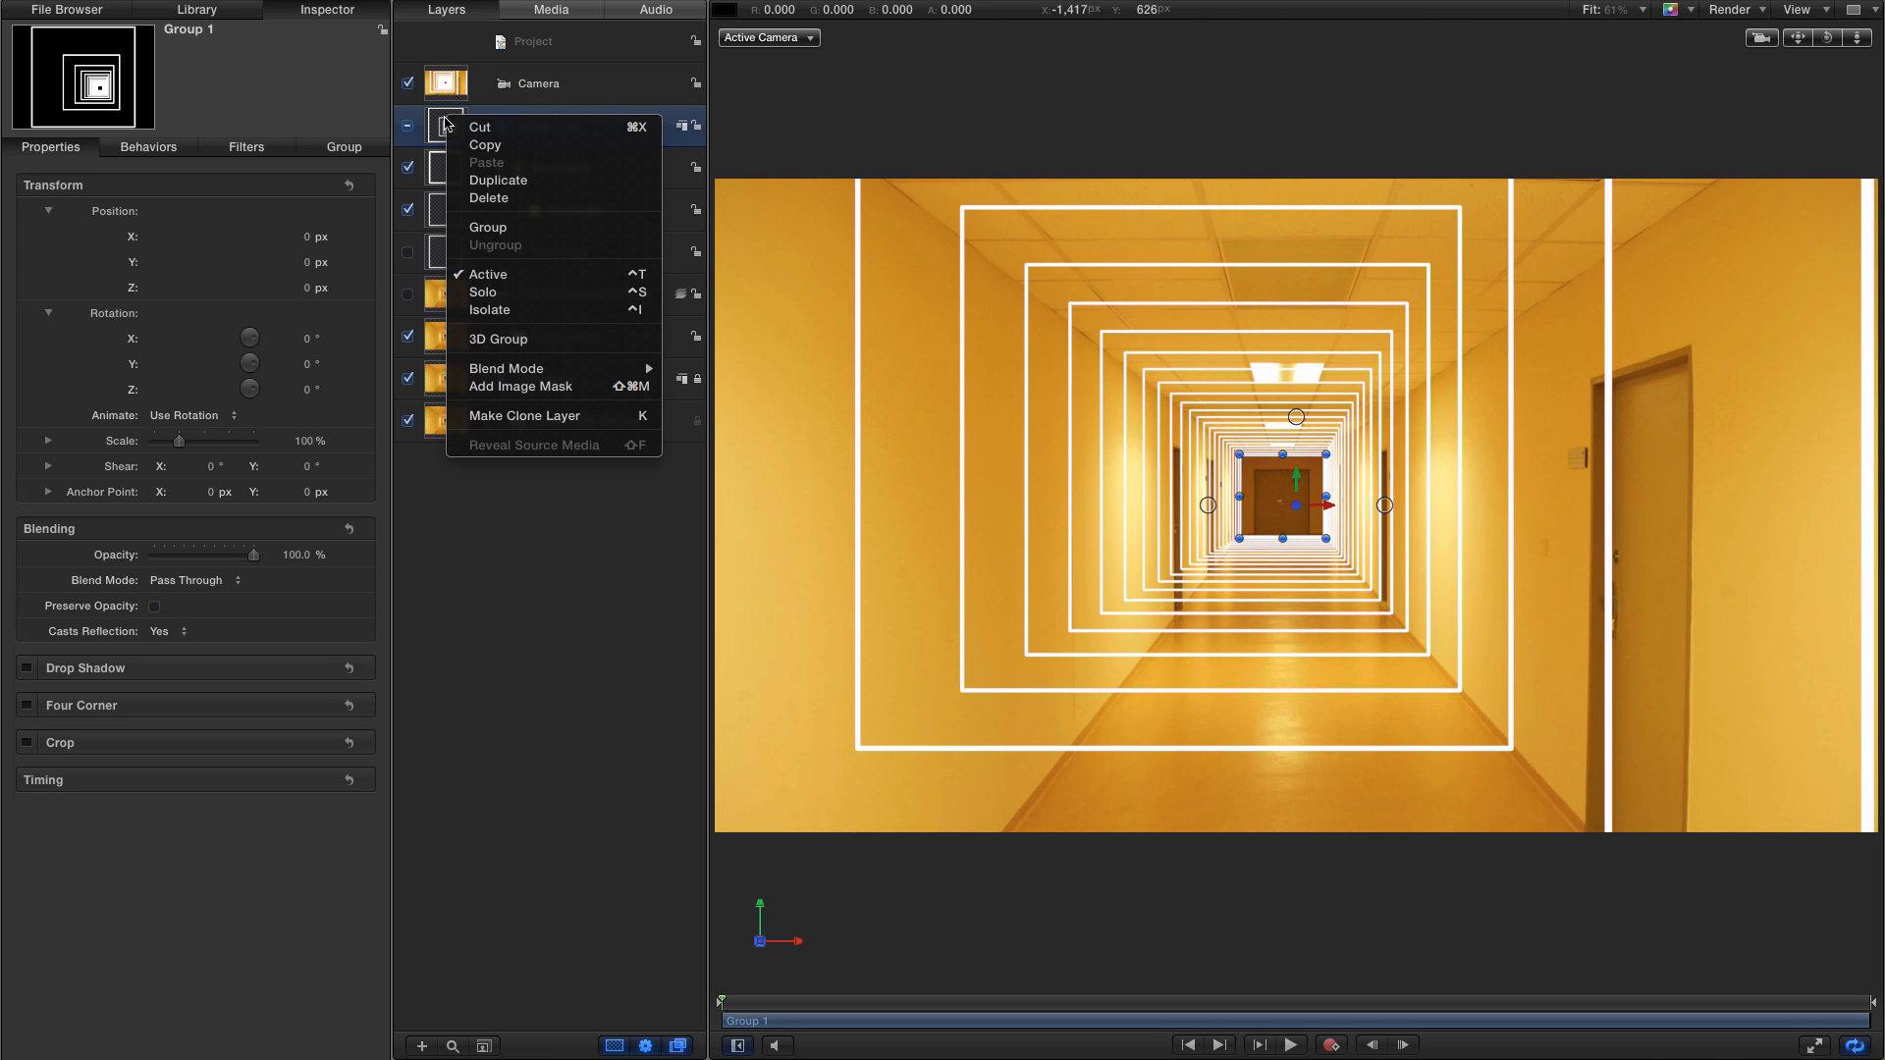
pyautogui.click(539, 340)
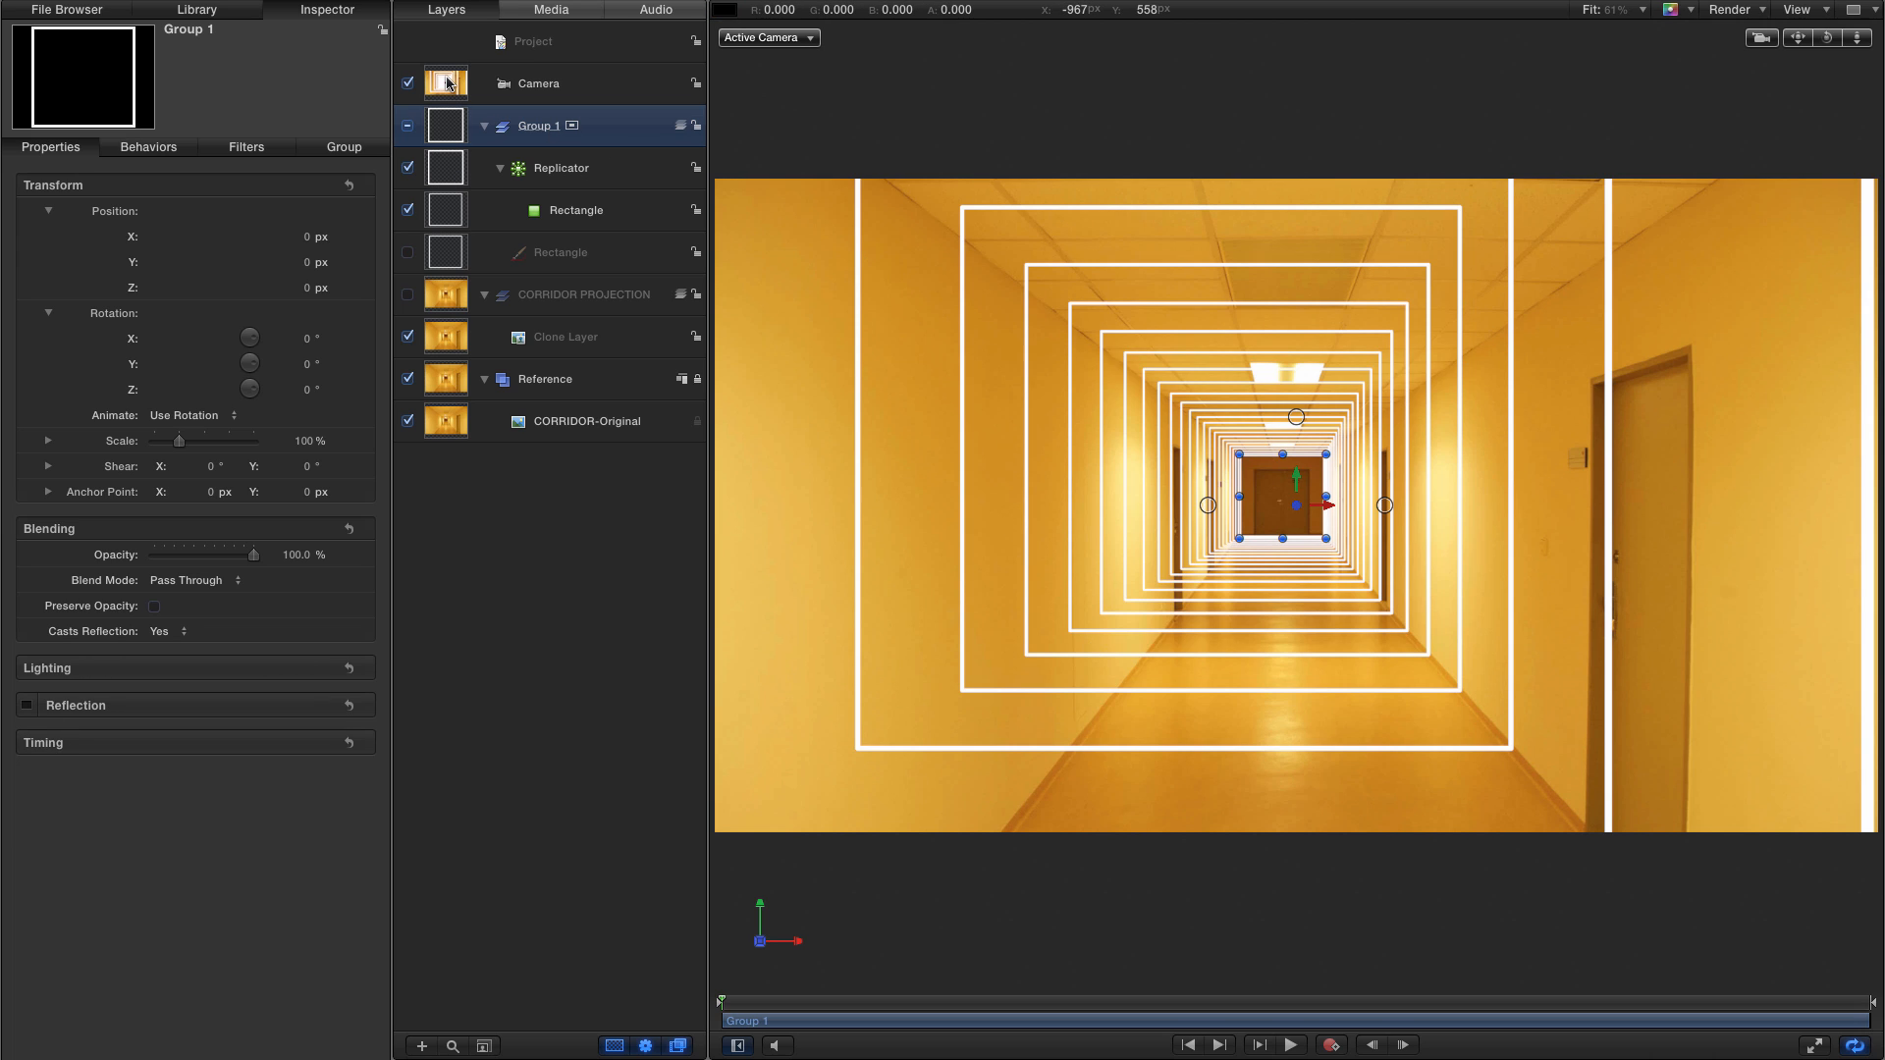
# - Rename Group 1, which holds the replicator, as GUIDE
pyautogui.doubleClick(539, 128)
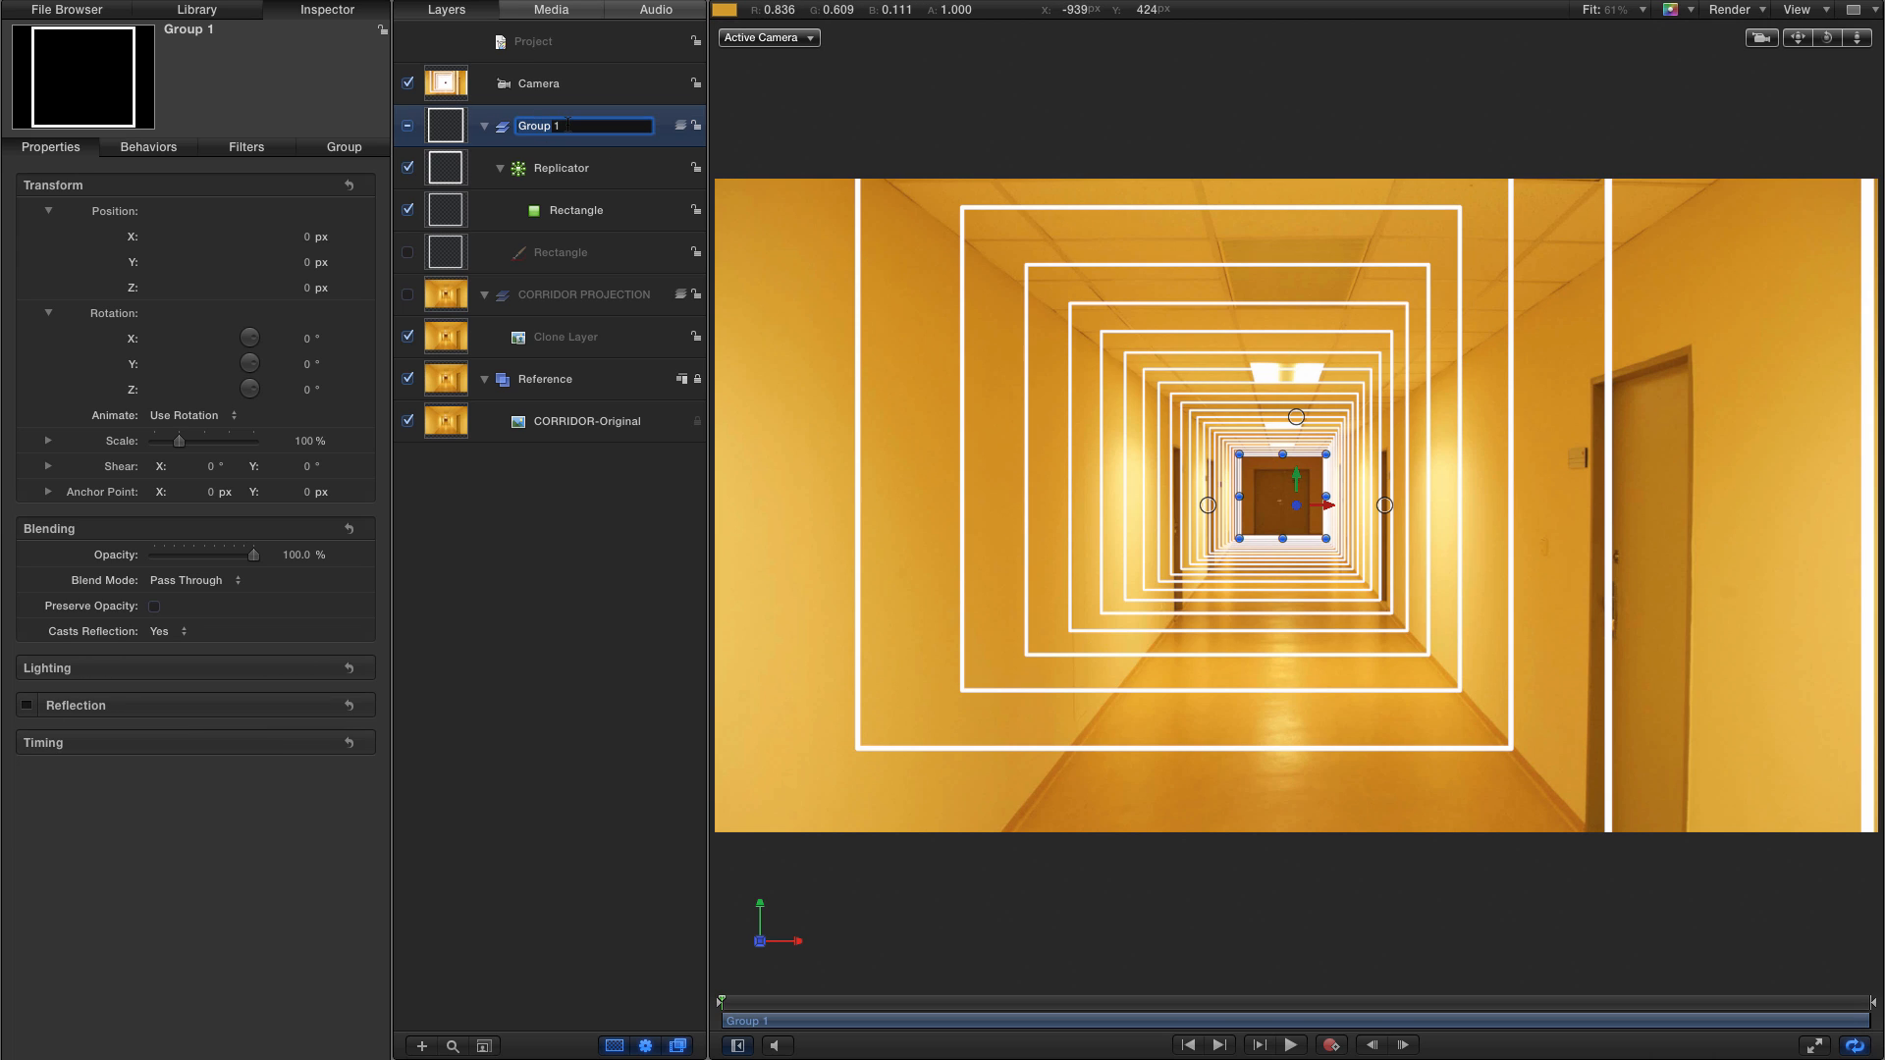
pyautogui.write('GUIDE')
pyautogui.press('Return')
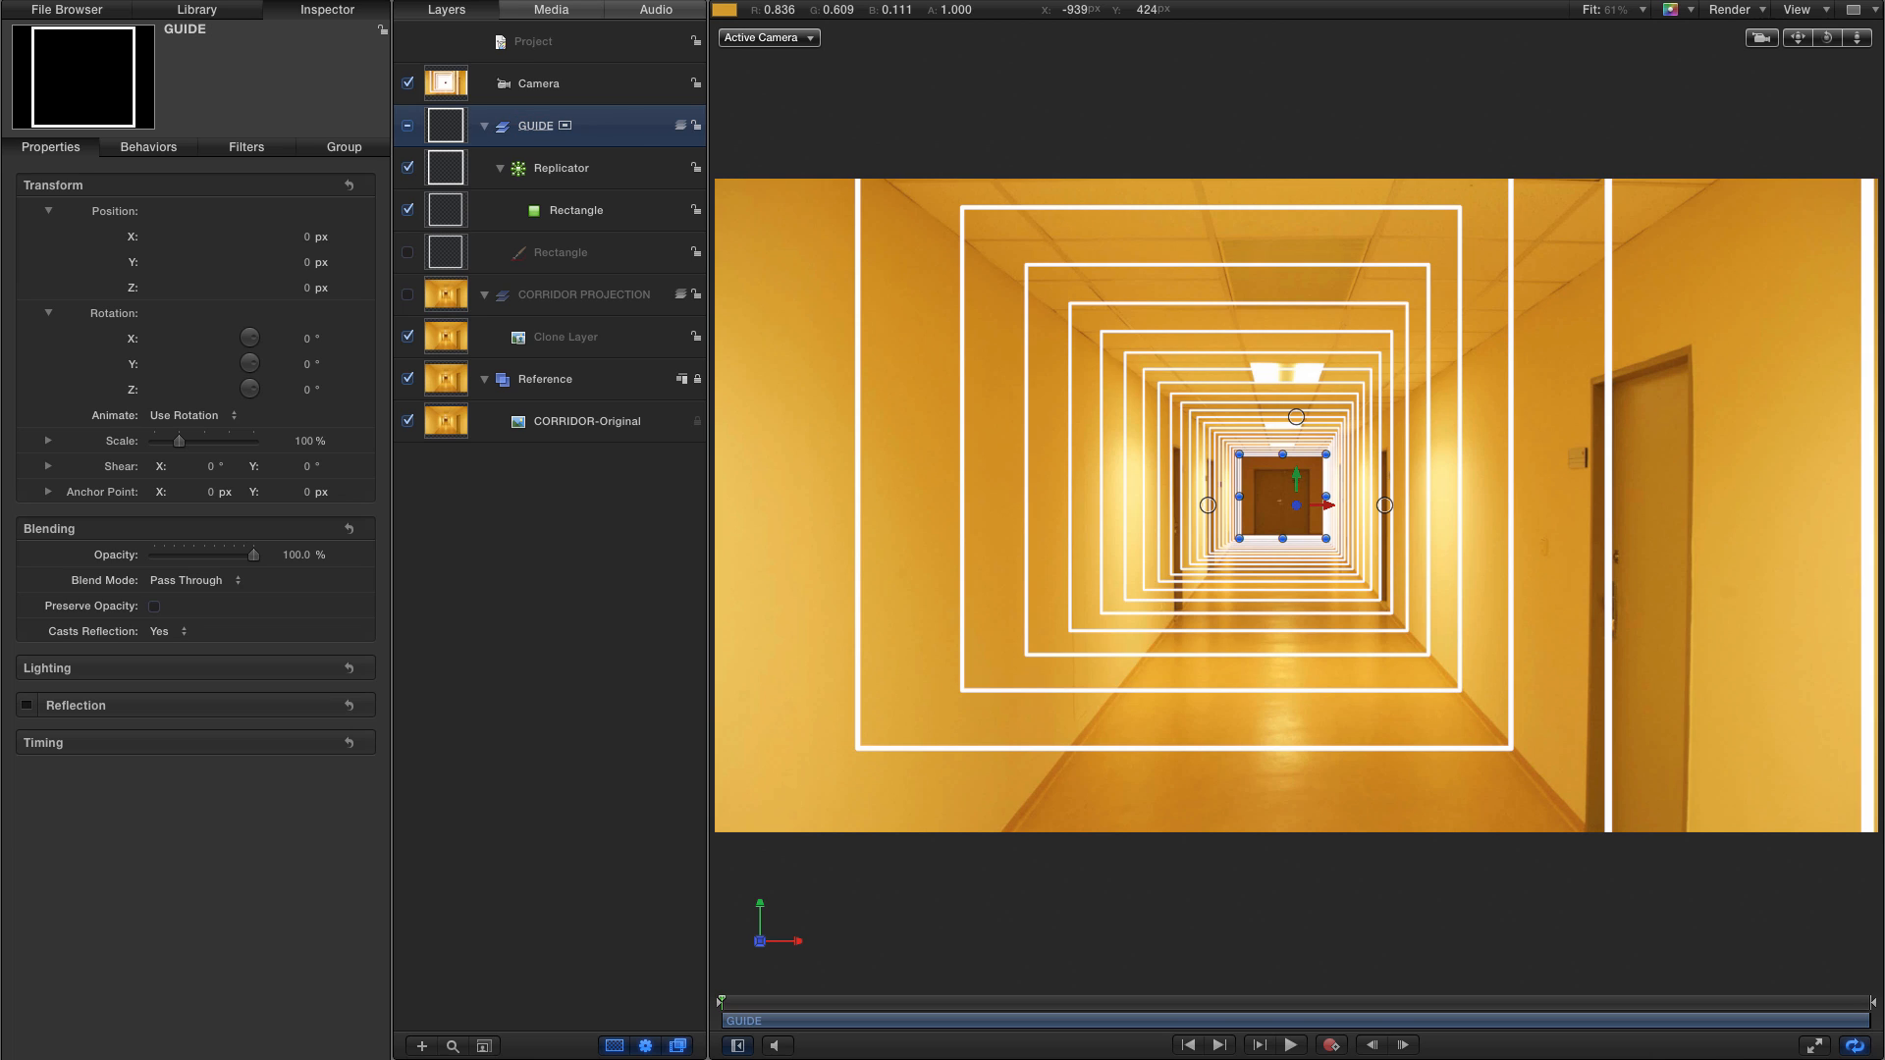
# - Set the Camera's rotation to X -0.8° and Y -0.7° so the guide rectangles line up with the corridor's perspective
pyautogui.click(452, 85)
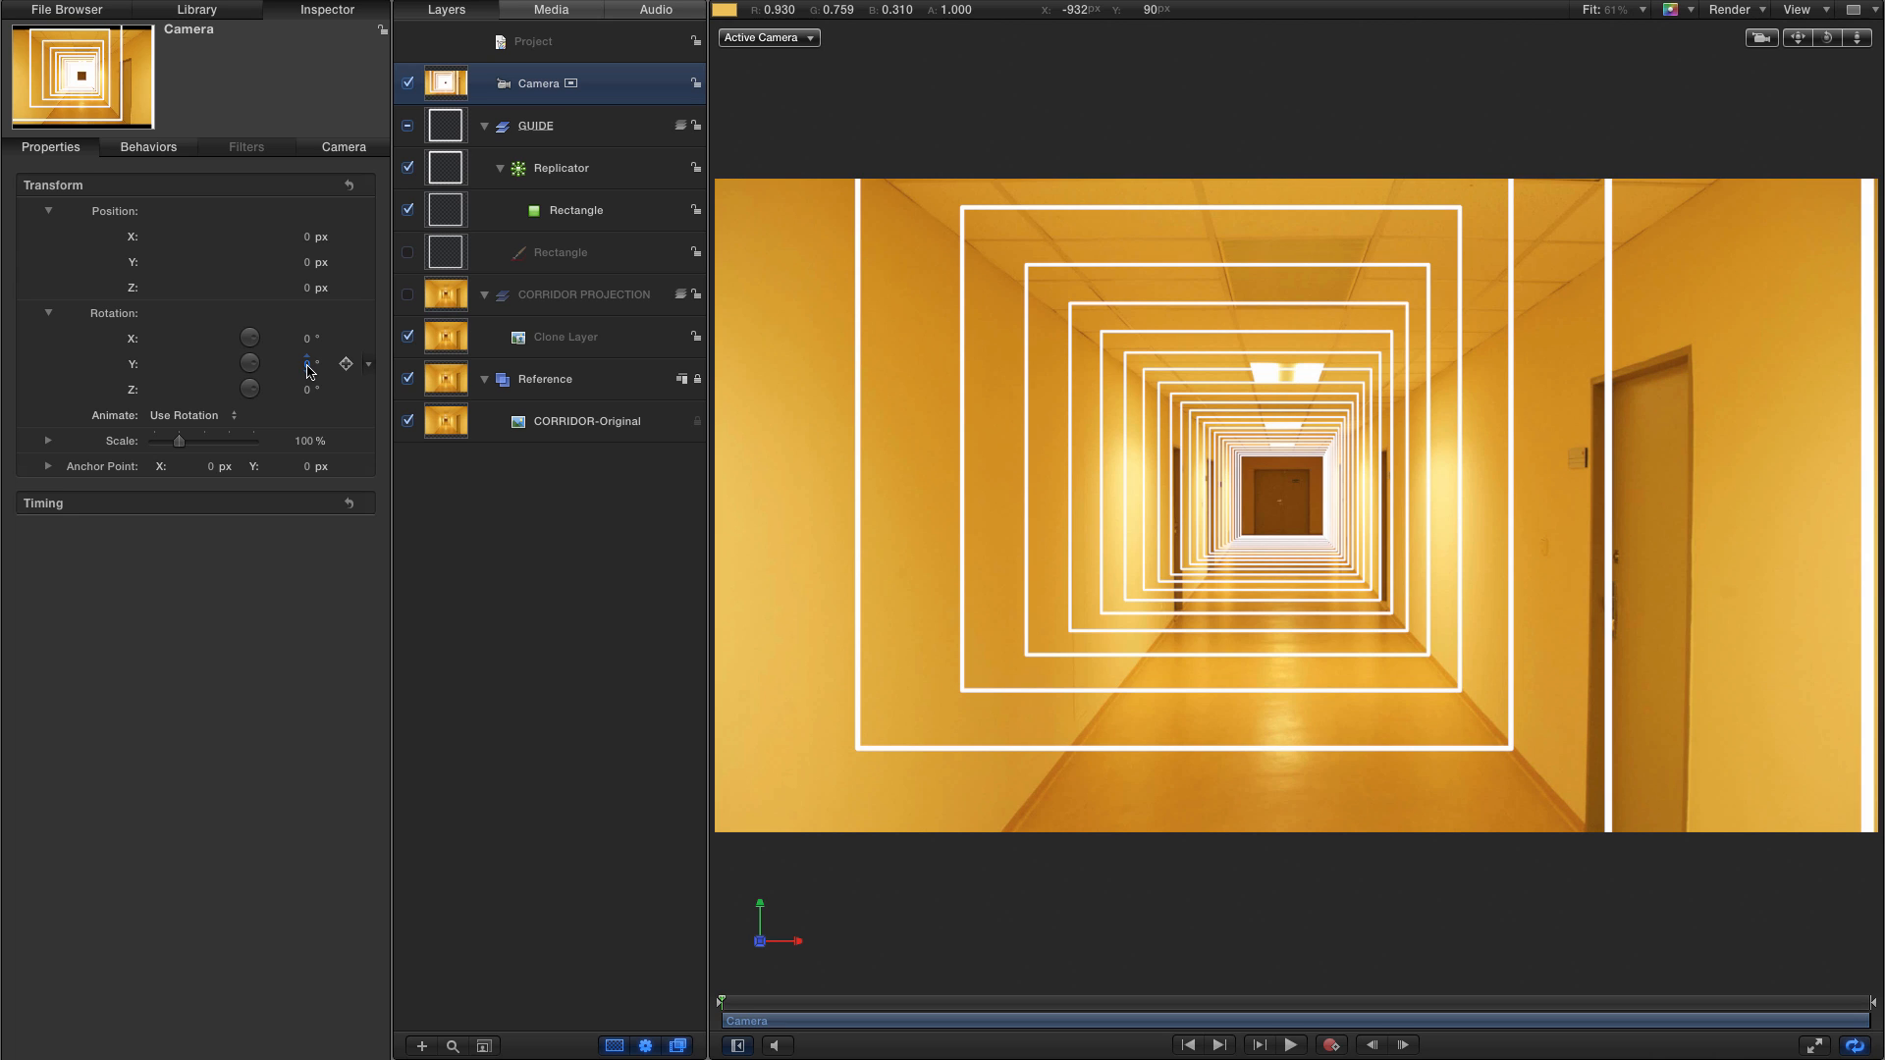
pyautogui.moveTo(309, 371)
pyautogui.mouseDown()
pyautogui.moveTo(290, 371)
pyautogui.moveTo(301, 361)
pyautogui.mouseUp()
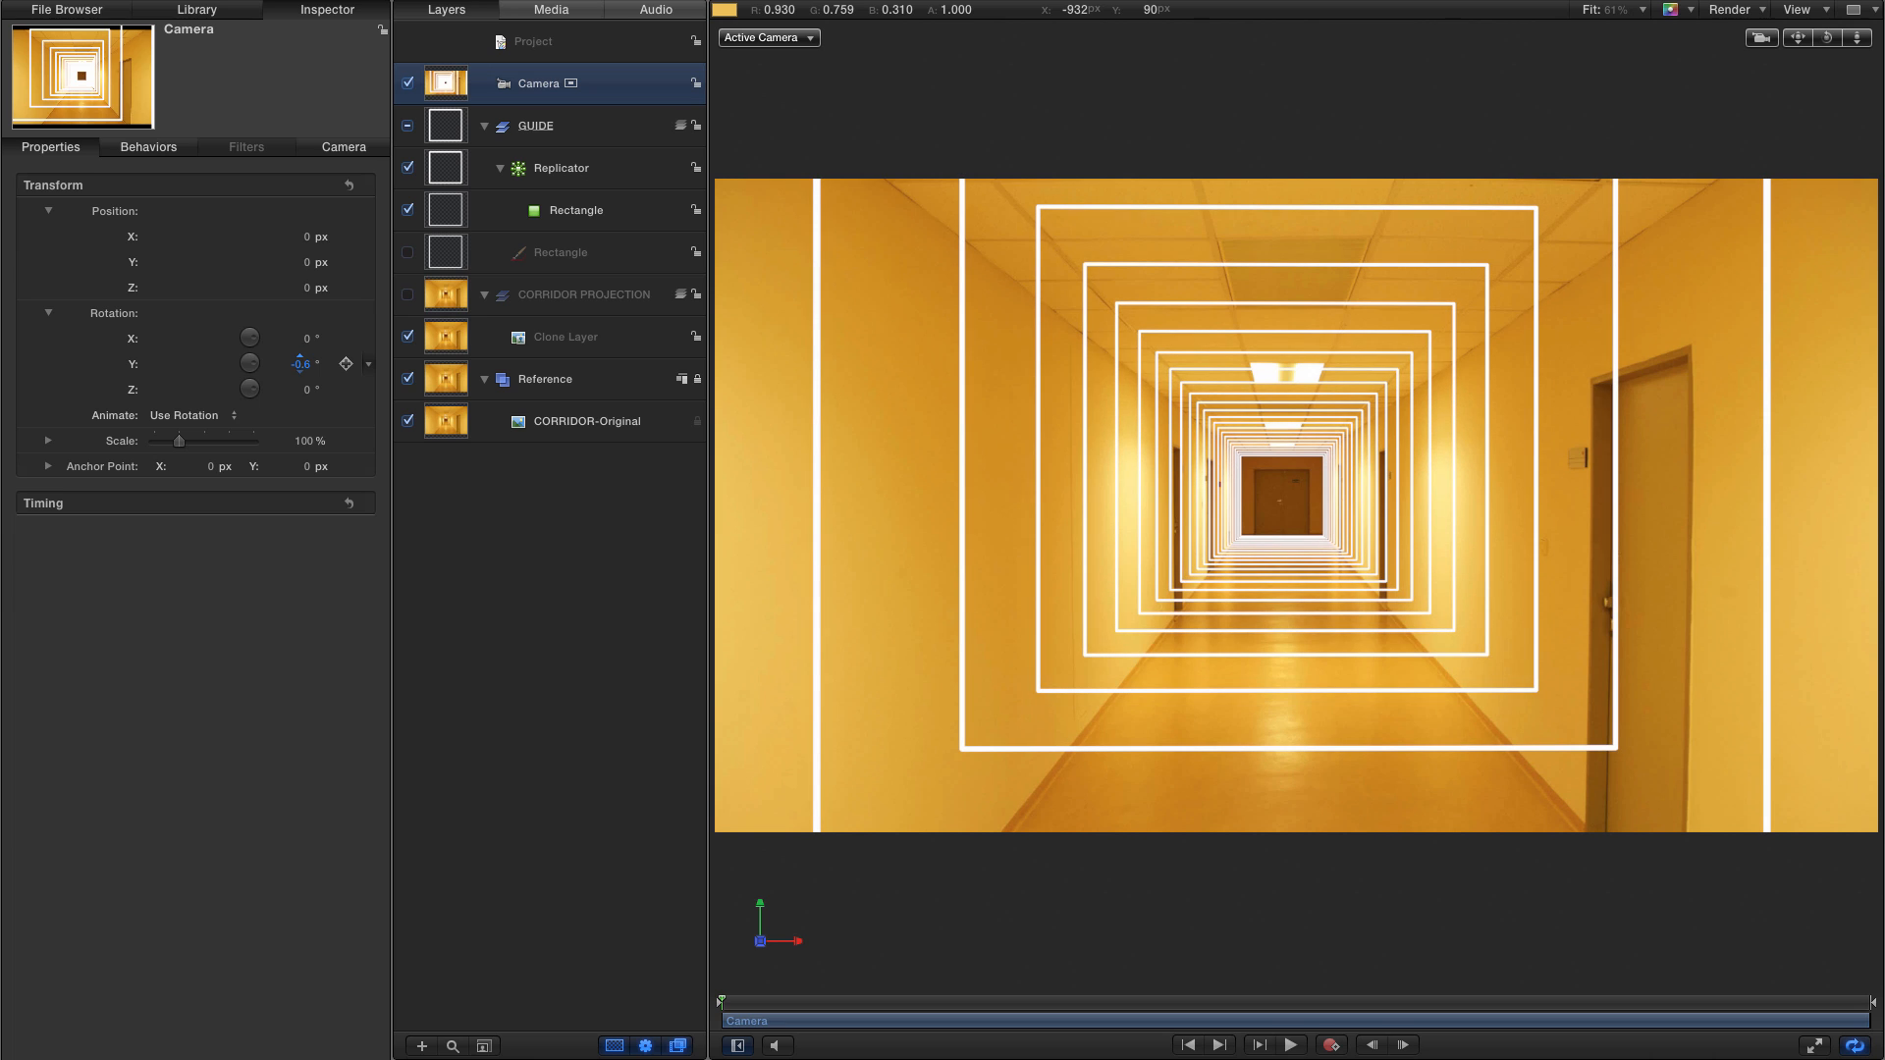
pyautogui.moveTo(301, 360); pyautogui.dragTo(301, 360)
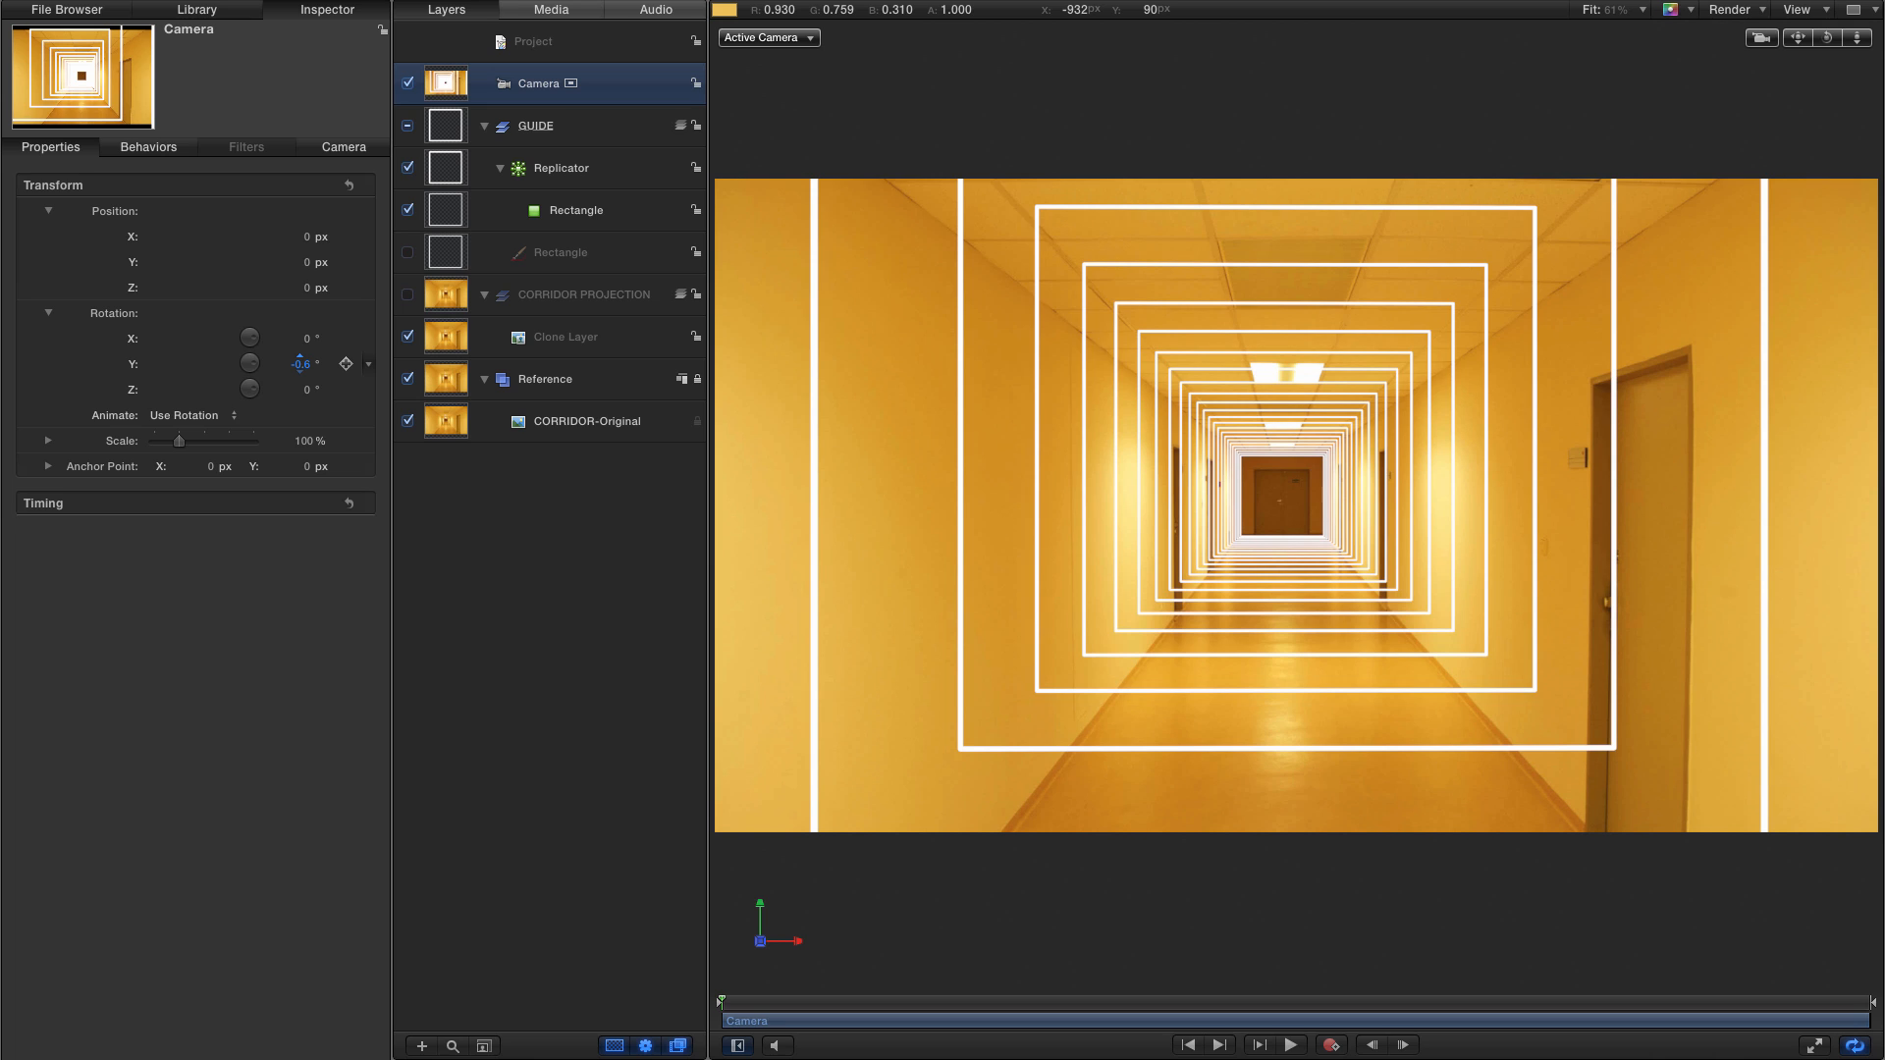
pyautogui.moveTo(300, 364)
pyautogui.mouseDown()
pyautogui.moveTo(299, 334)
pyautogui.moveTo(301, 363)
pyautogui.mouseUp()
pyautogui.moveTo(301, 364); pyautogui.dragTo(303, 339)
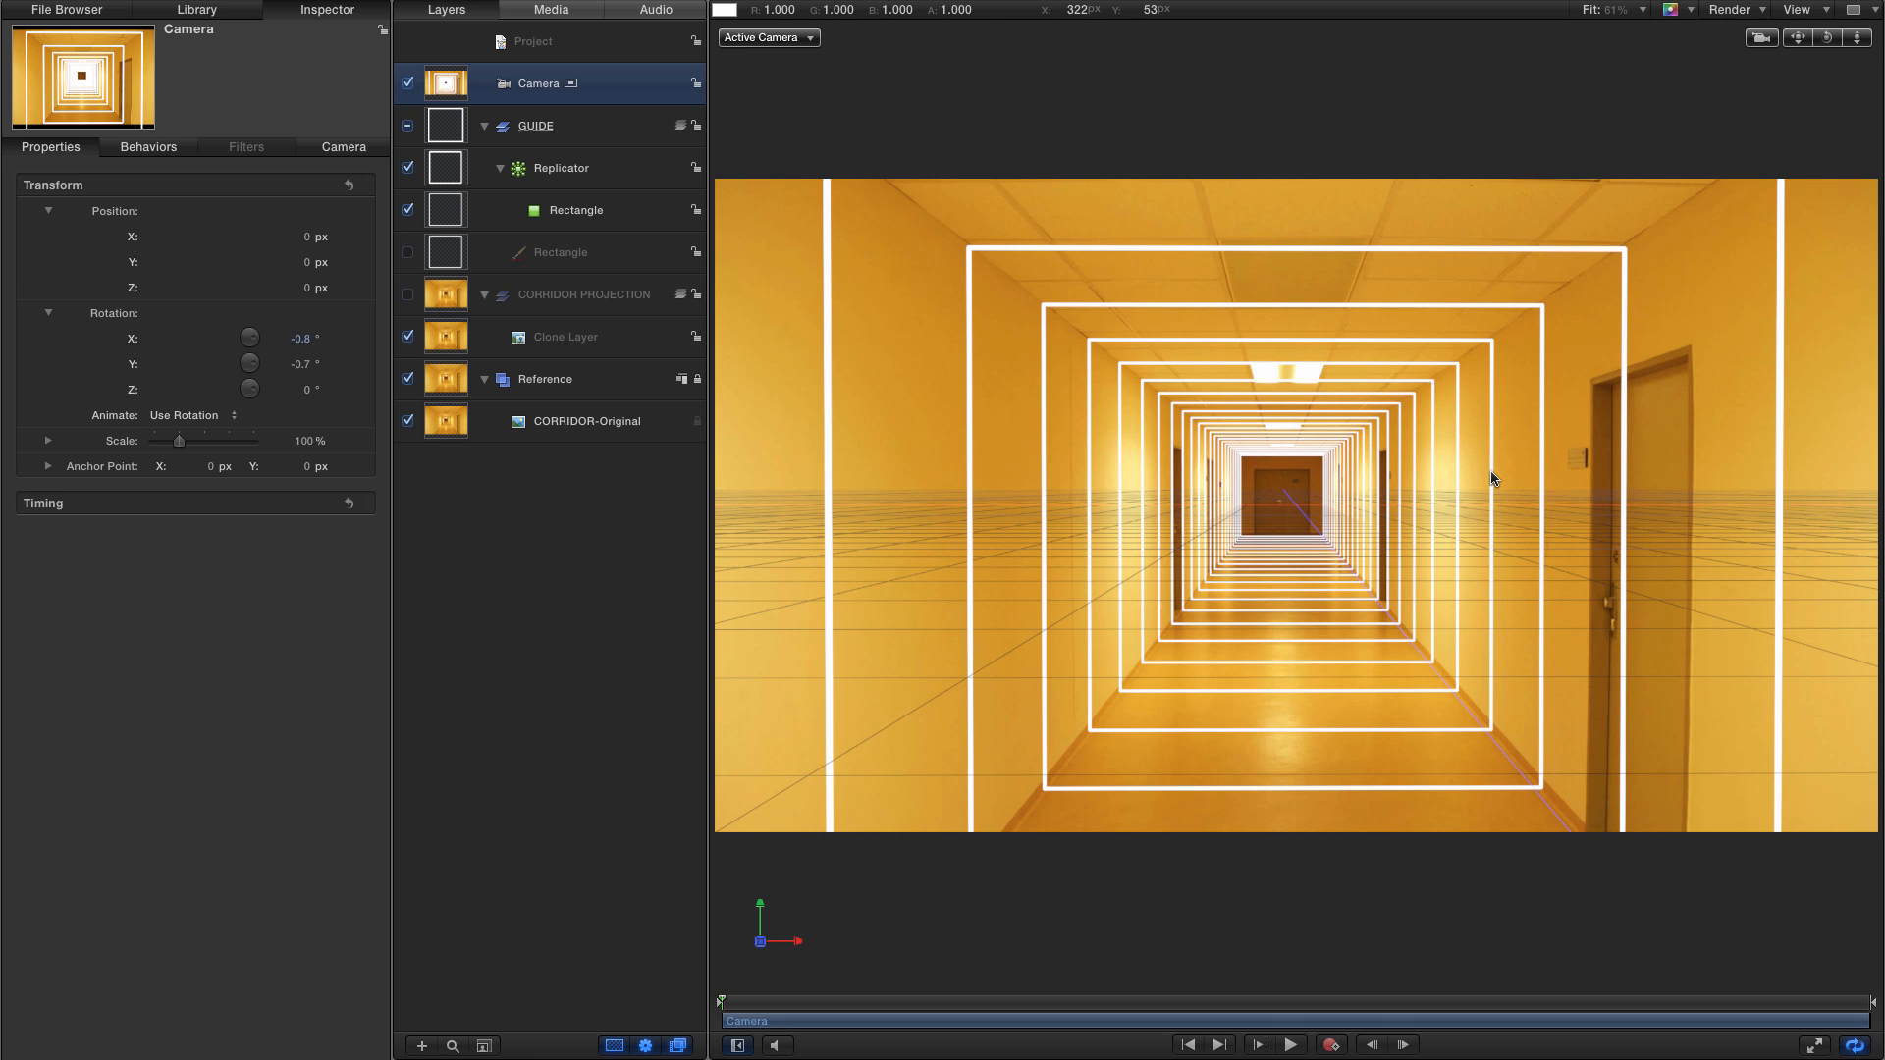
# - Hide the GUIDE group and lock the Camera
pyautogui.click(408, 125)
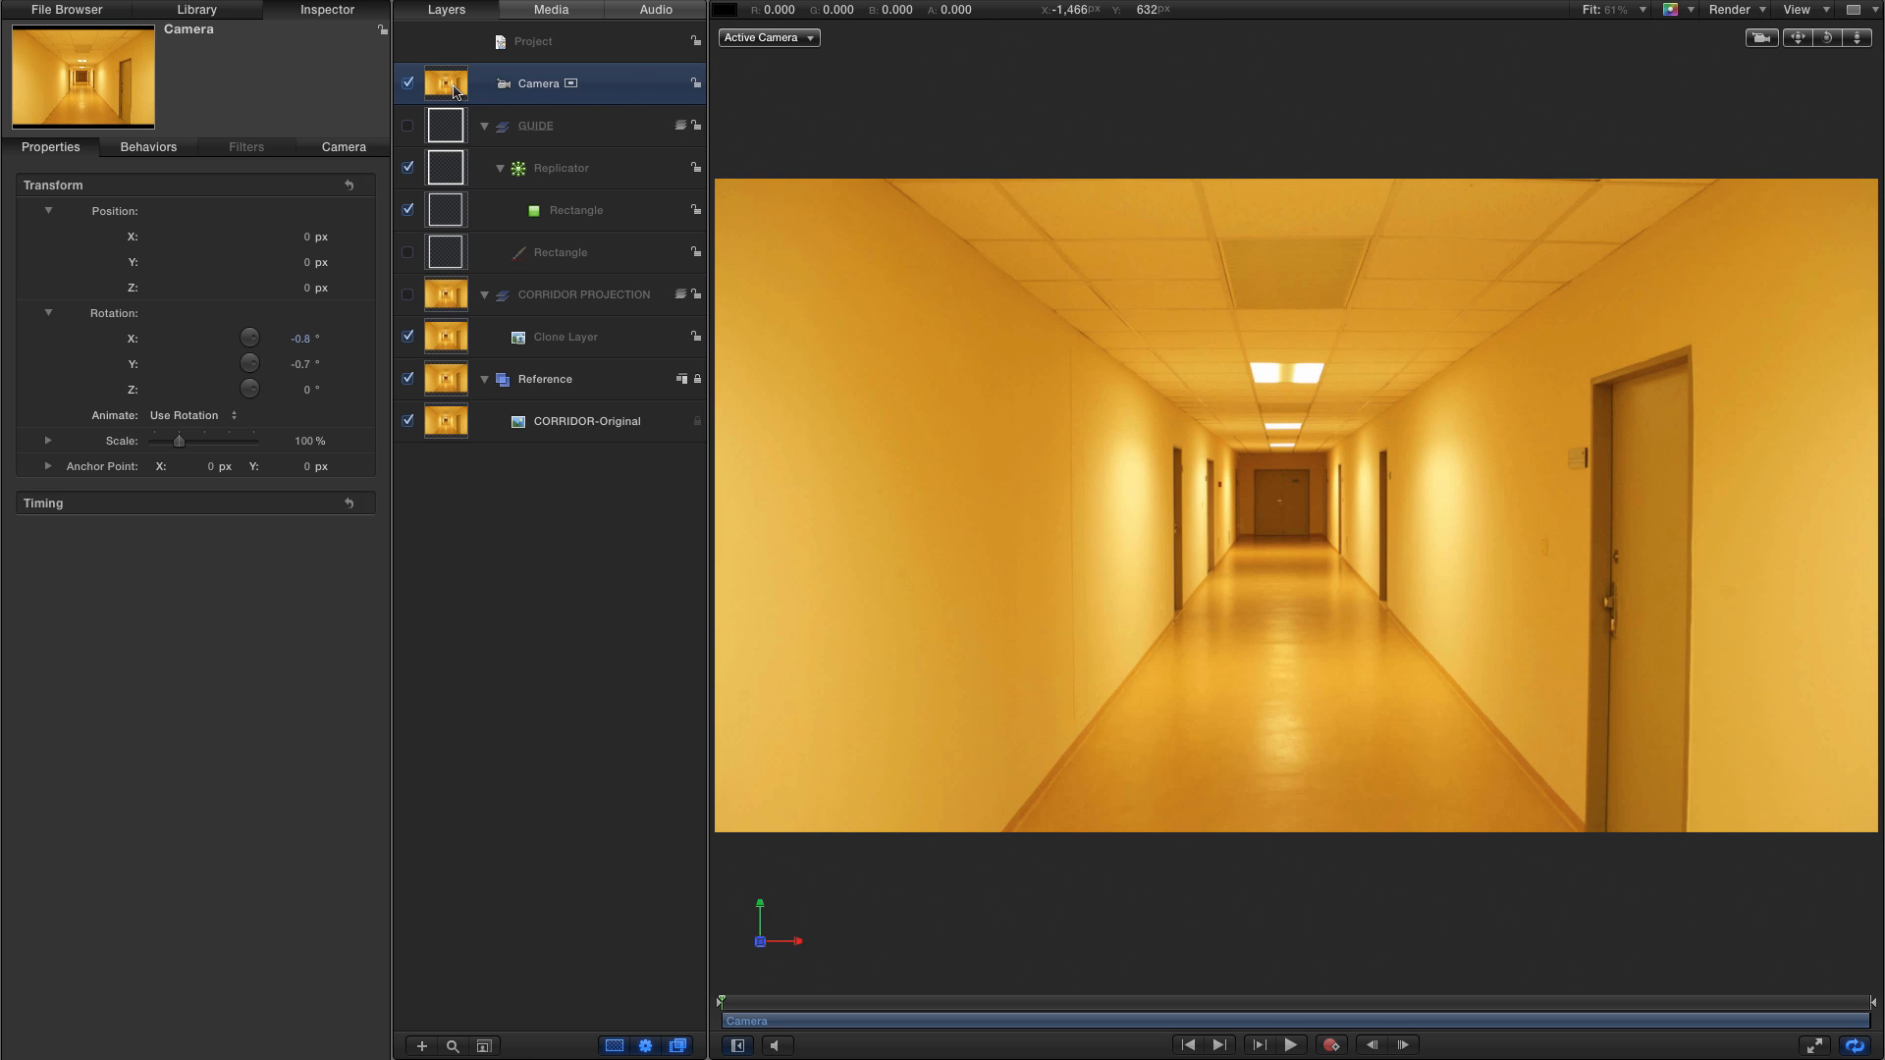
pyautogui.click(695, 84)
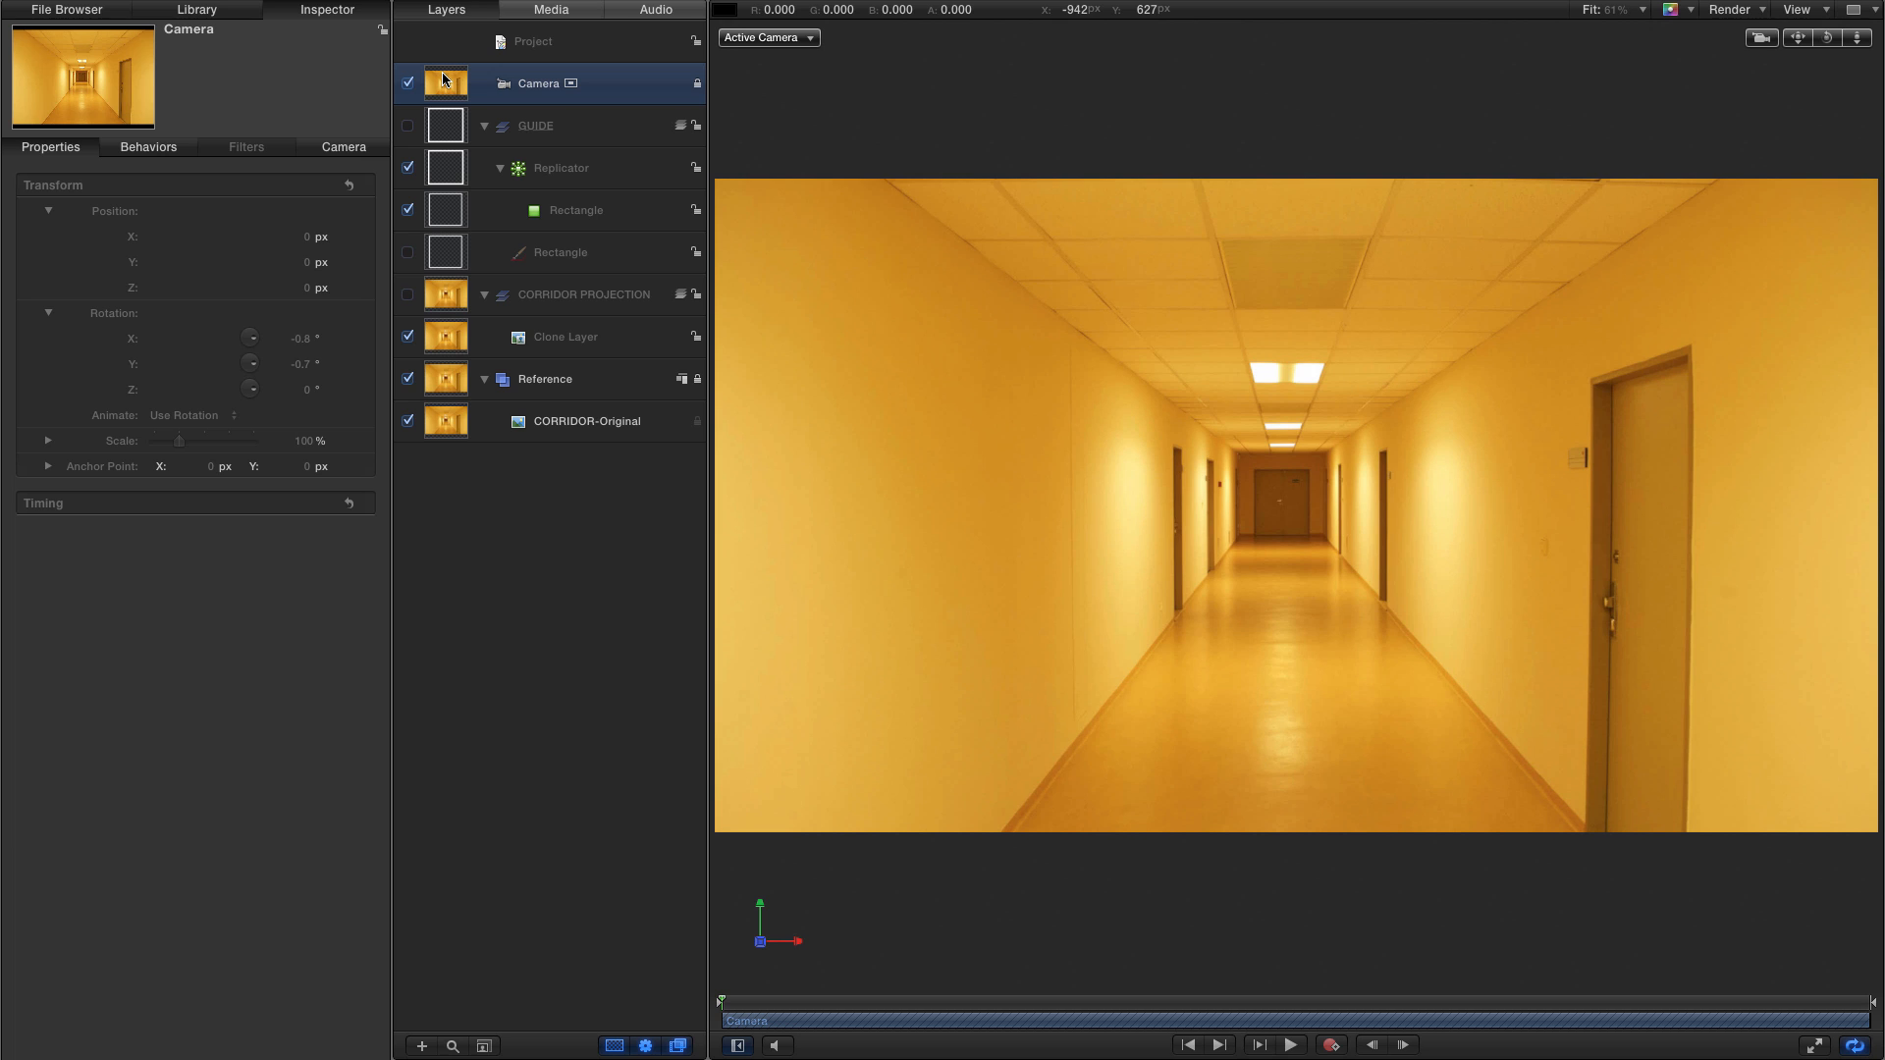
# - Turn the CORRIDOR PROJECTION group's visibility back on and rename its clone layer as FLOOR
pyautogui.click(445, 295)
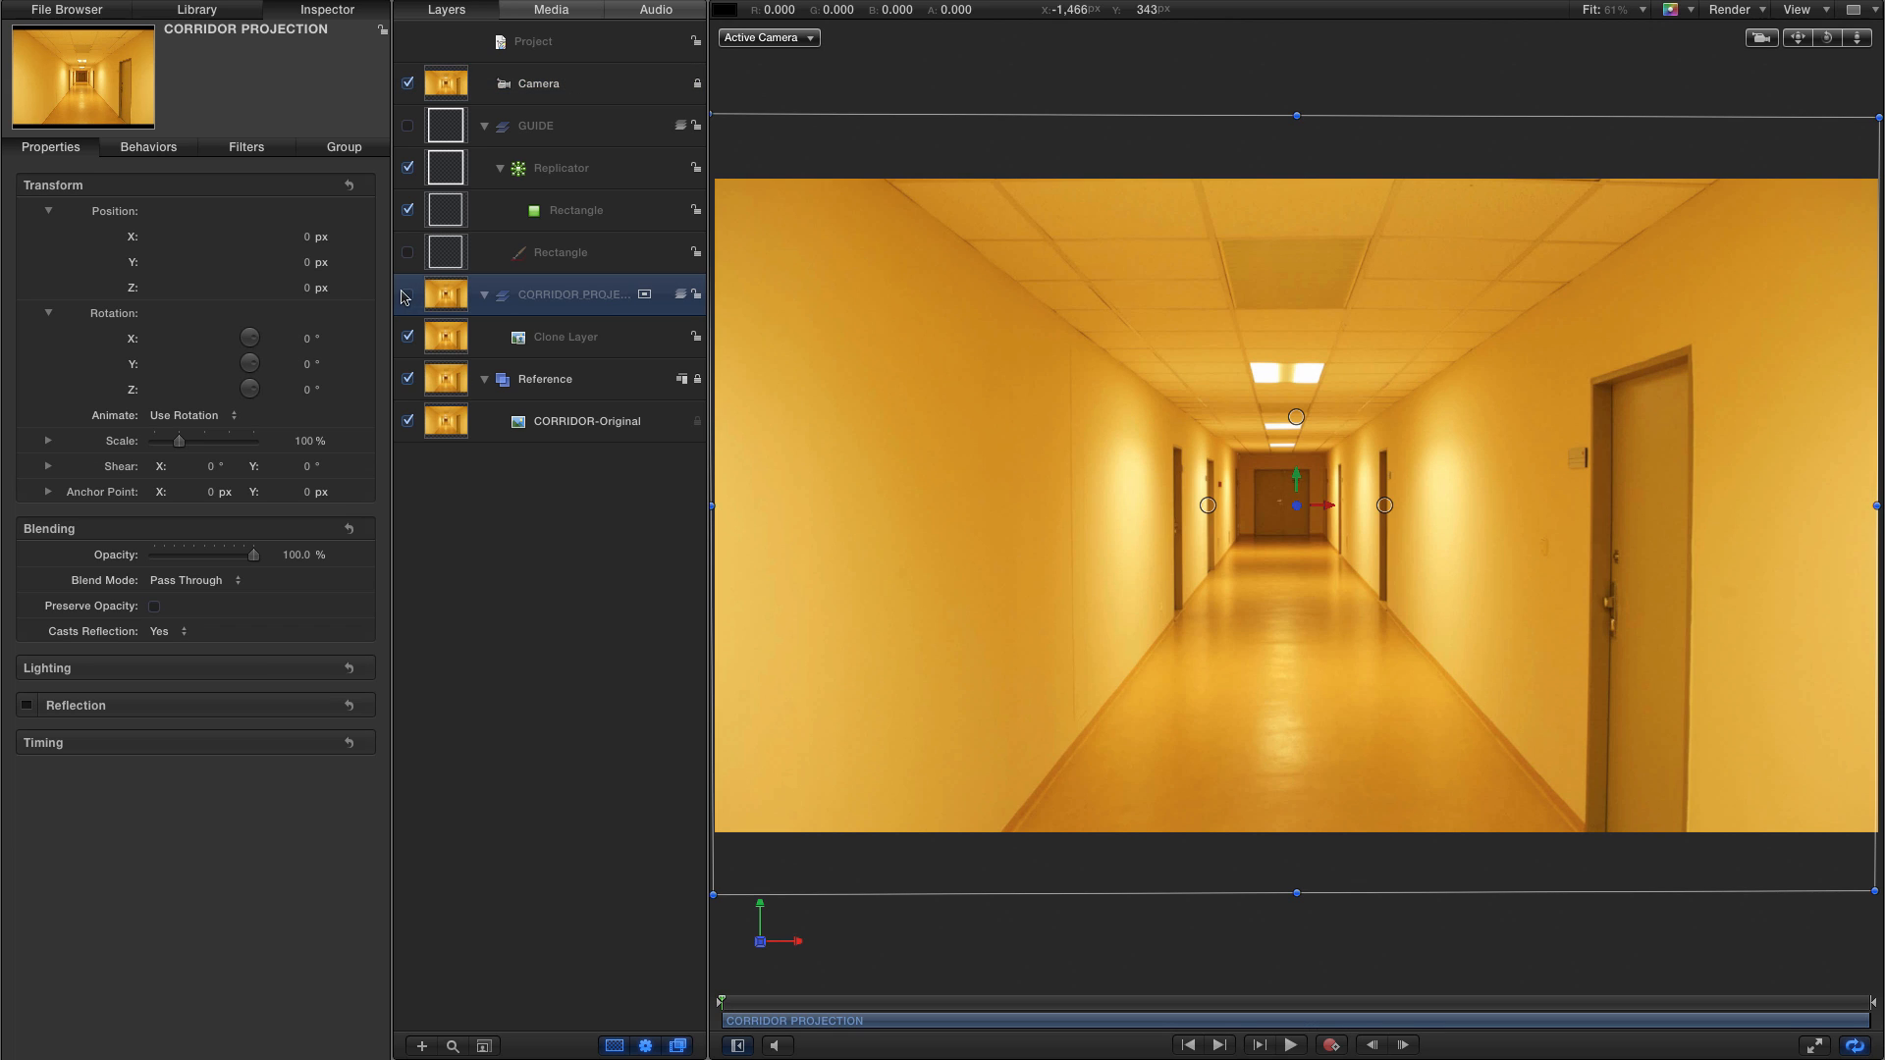
pyautogui.click(408, 294)
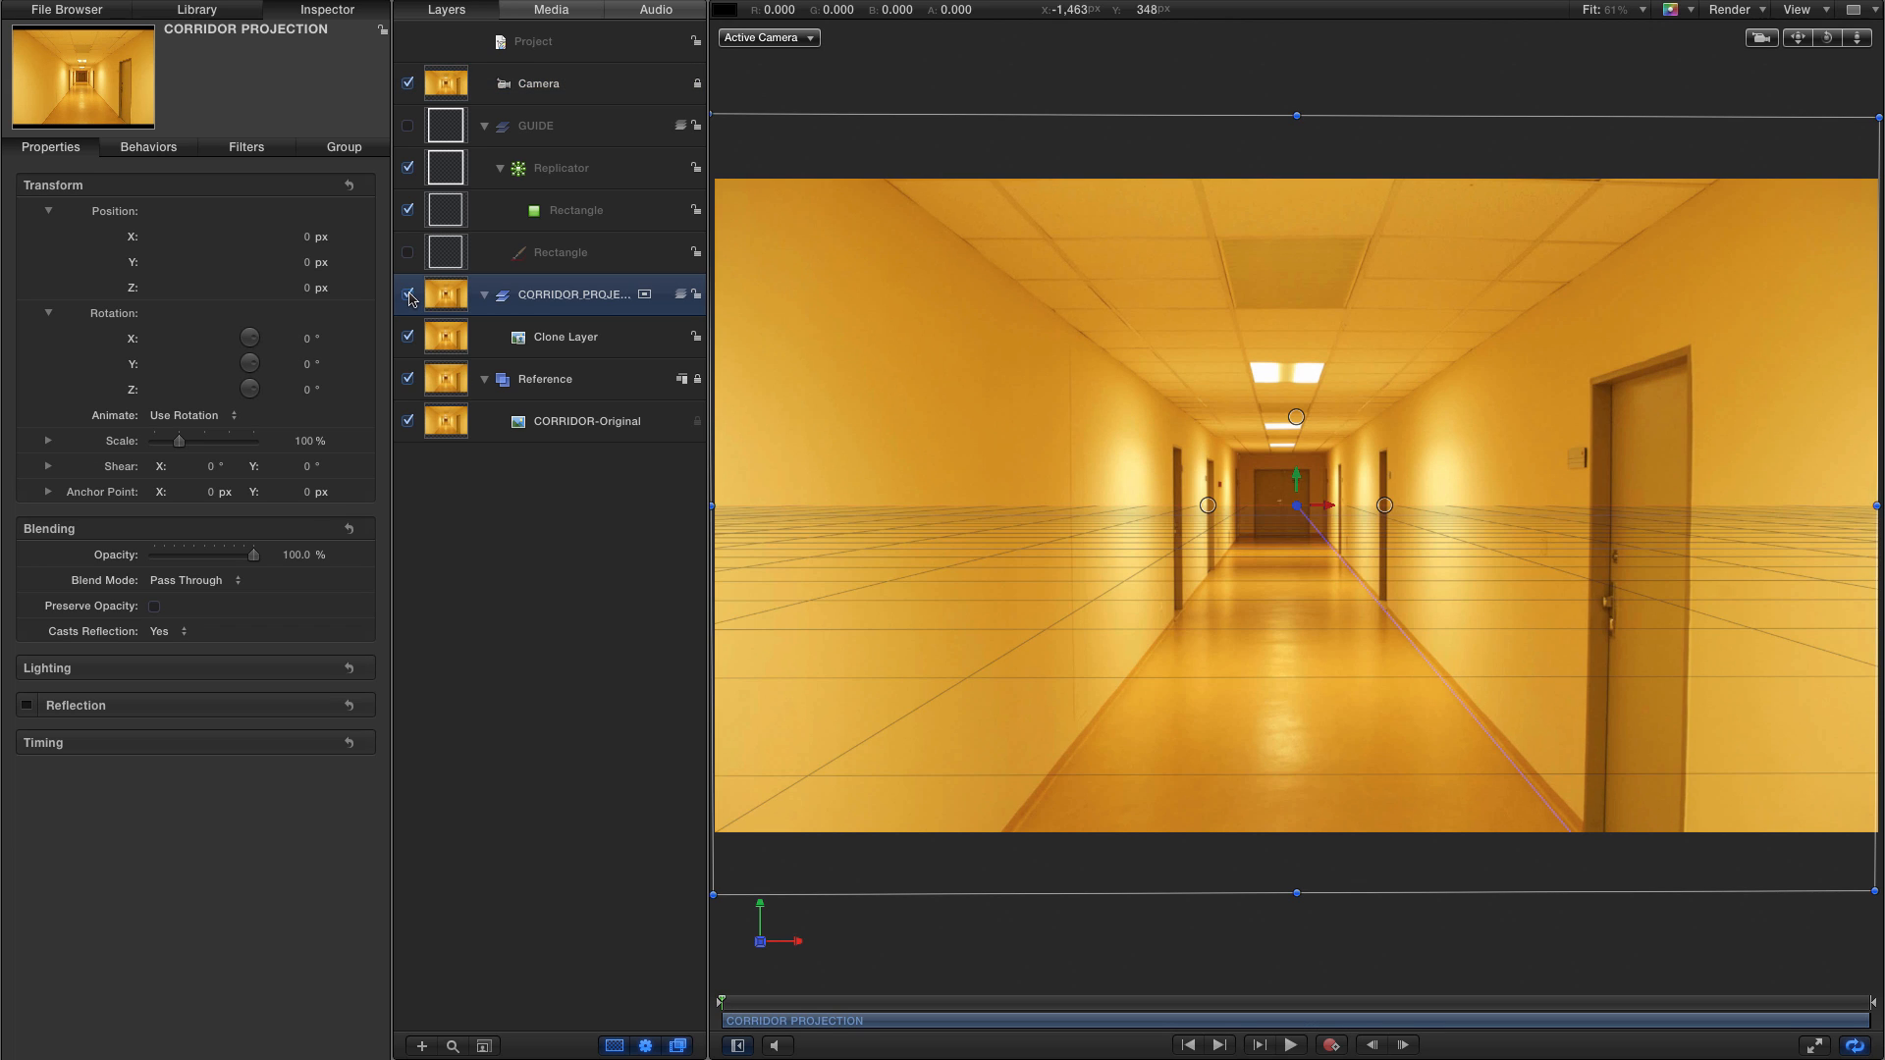
pyautogui.click(437, 337)
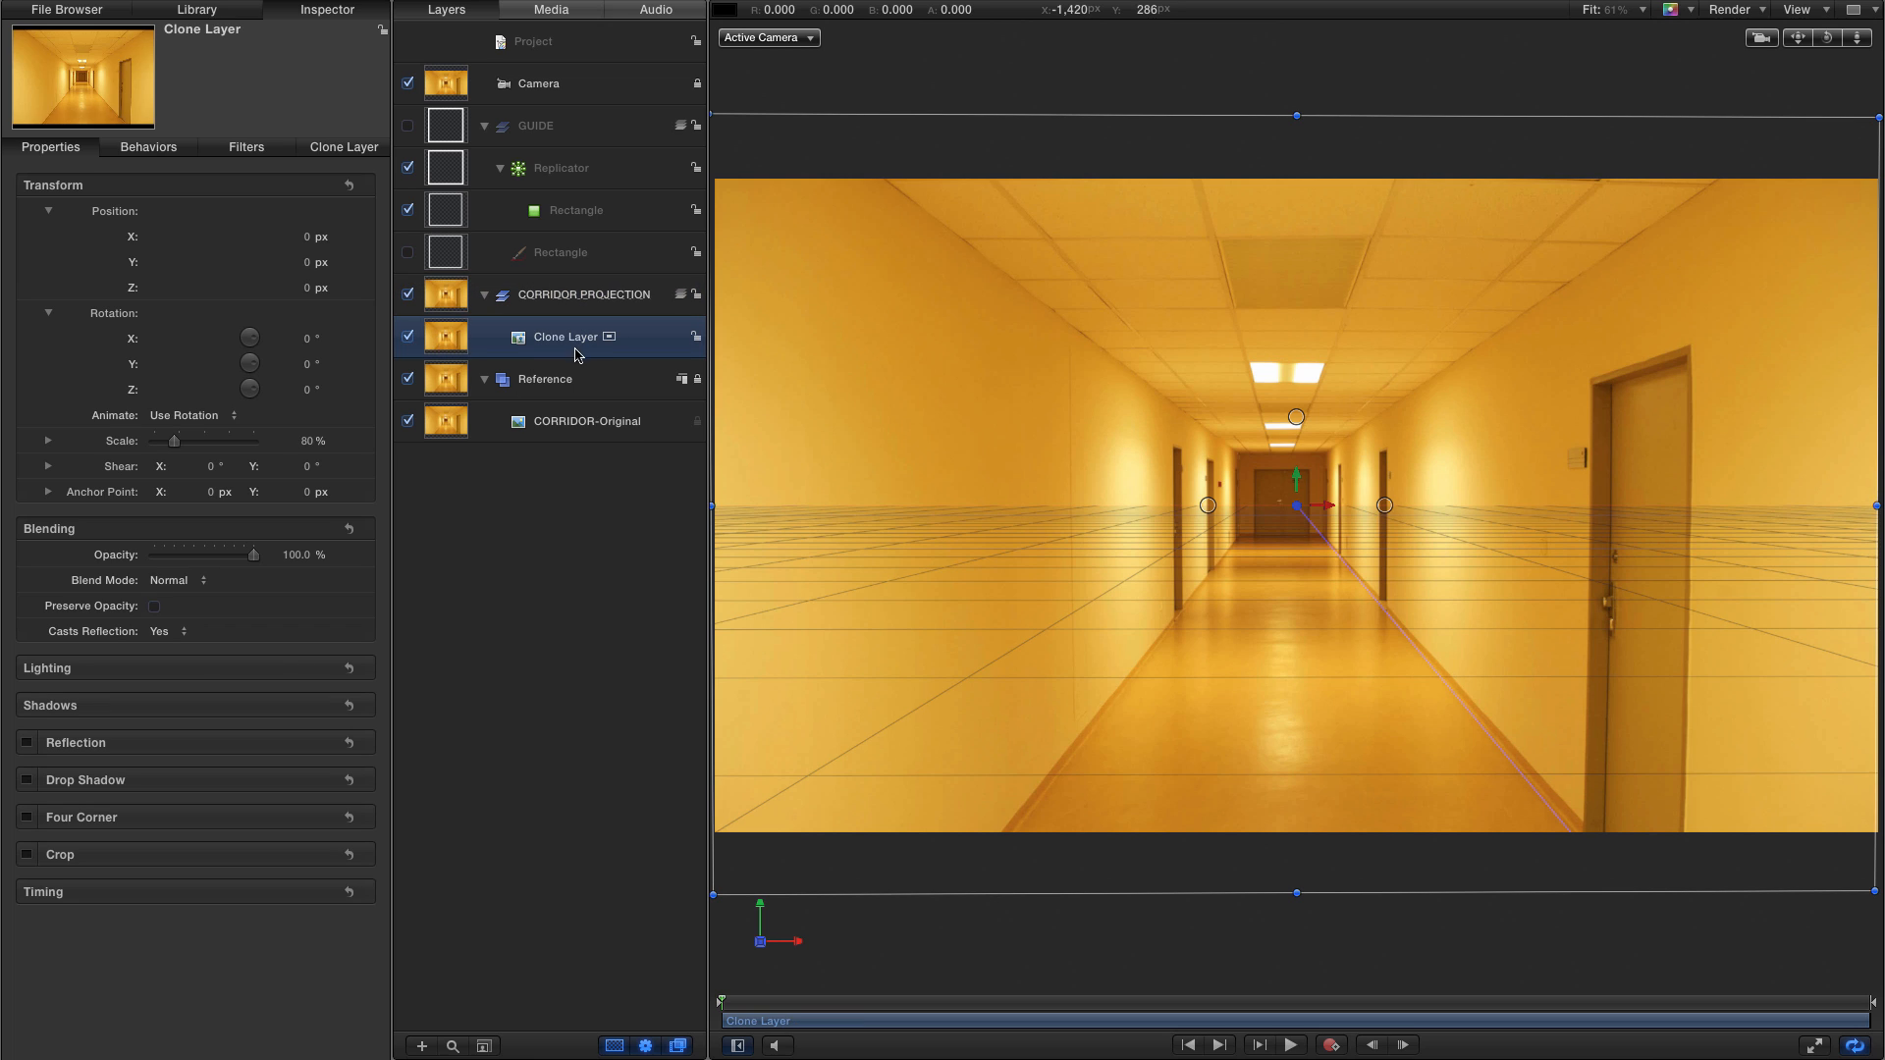
pyautogui.doubleClick(550, 338)
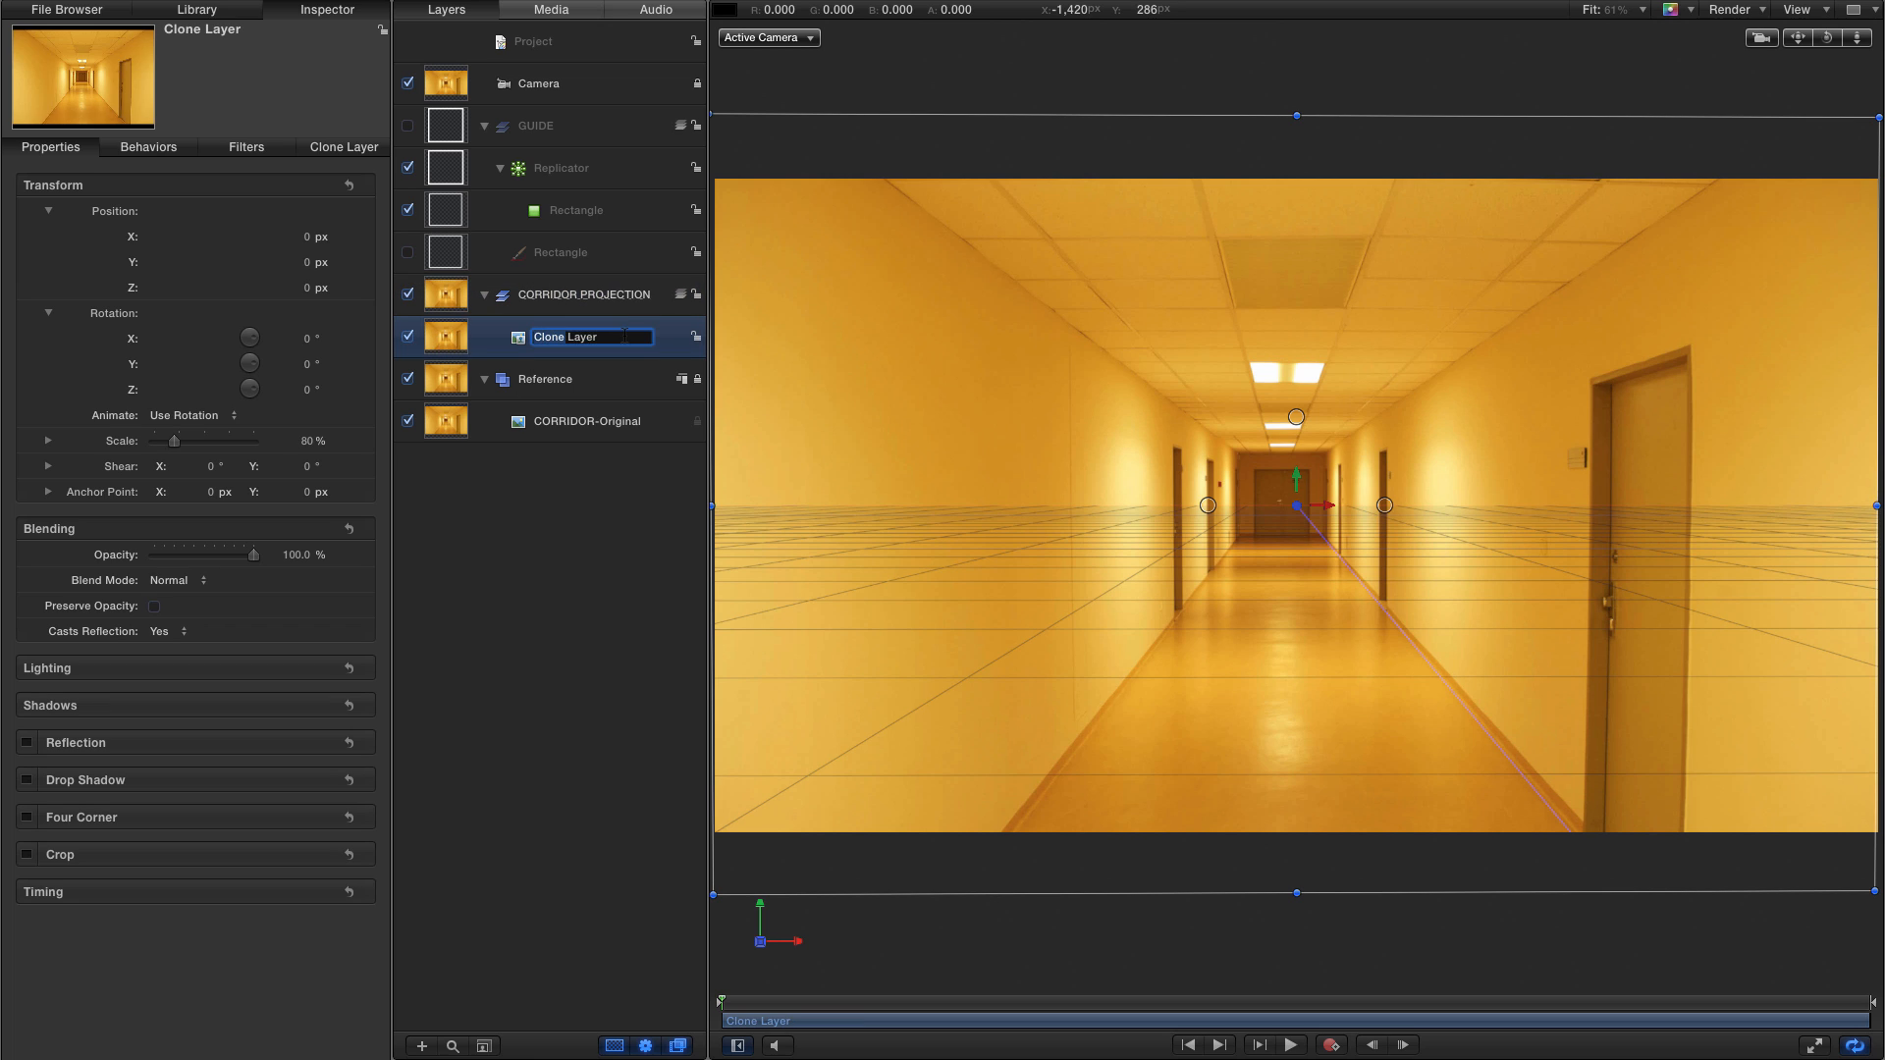
pyautogui.write('FLOOR')
pyautogui.press('Return')
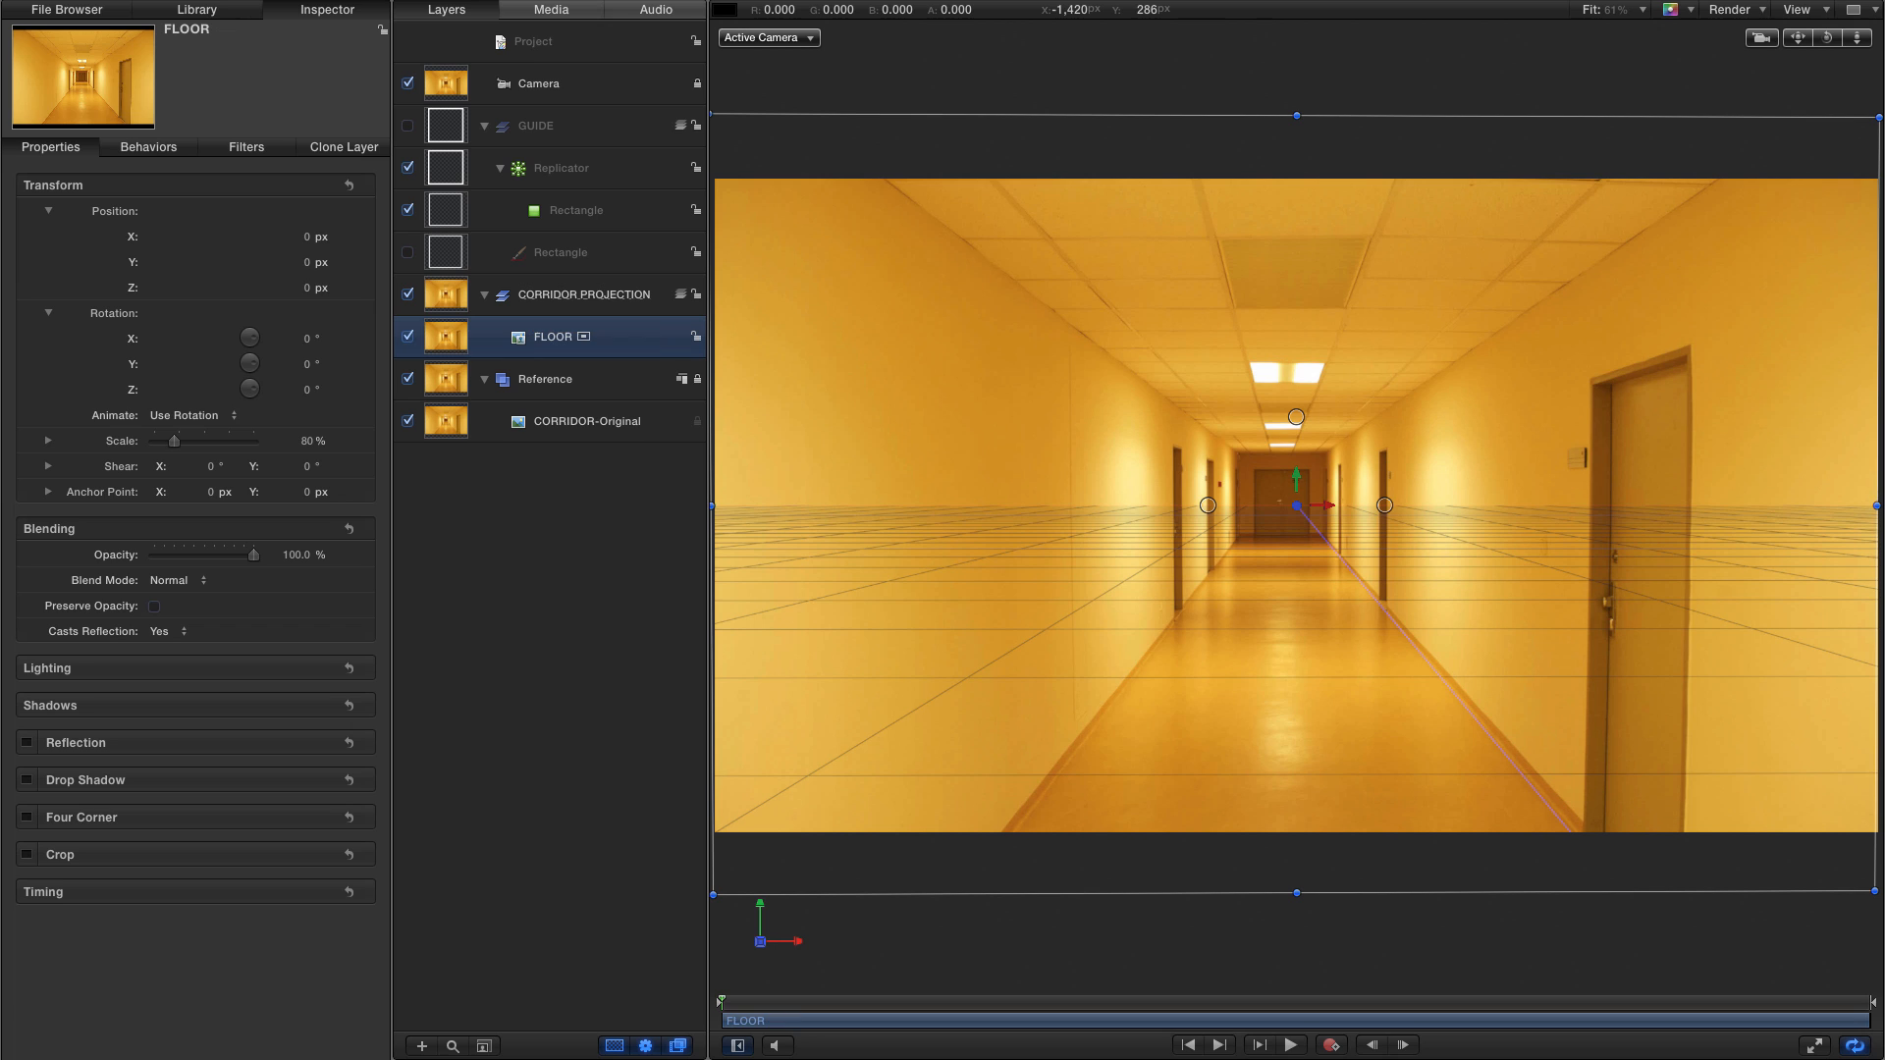
# - Duplicate the FLOOR layer three times inside the CORRIDOR PROJECTION group
pyautogui.rightClick(451, 337)
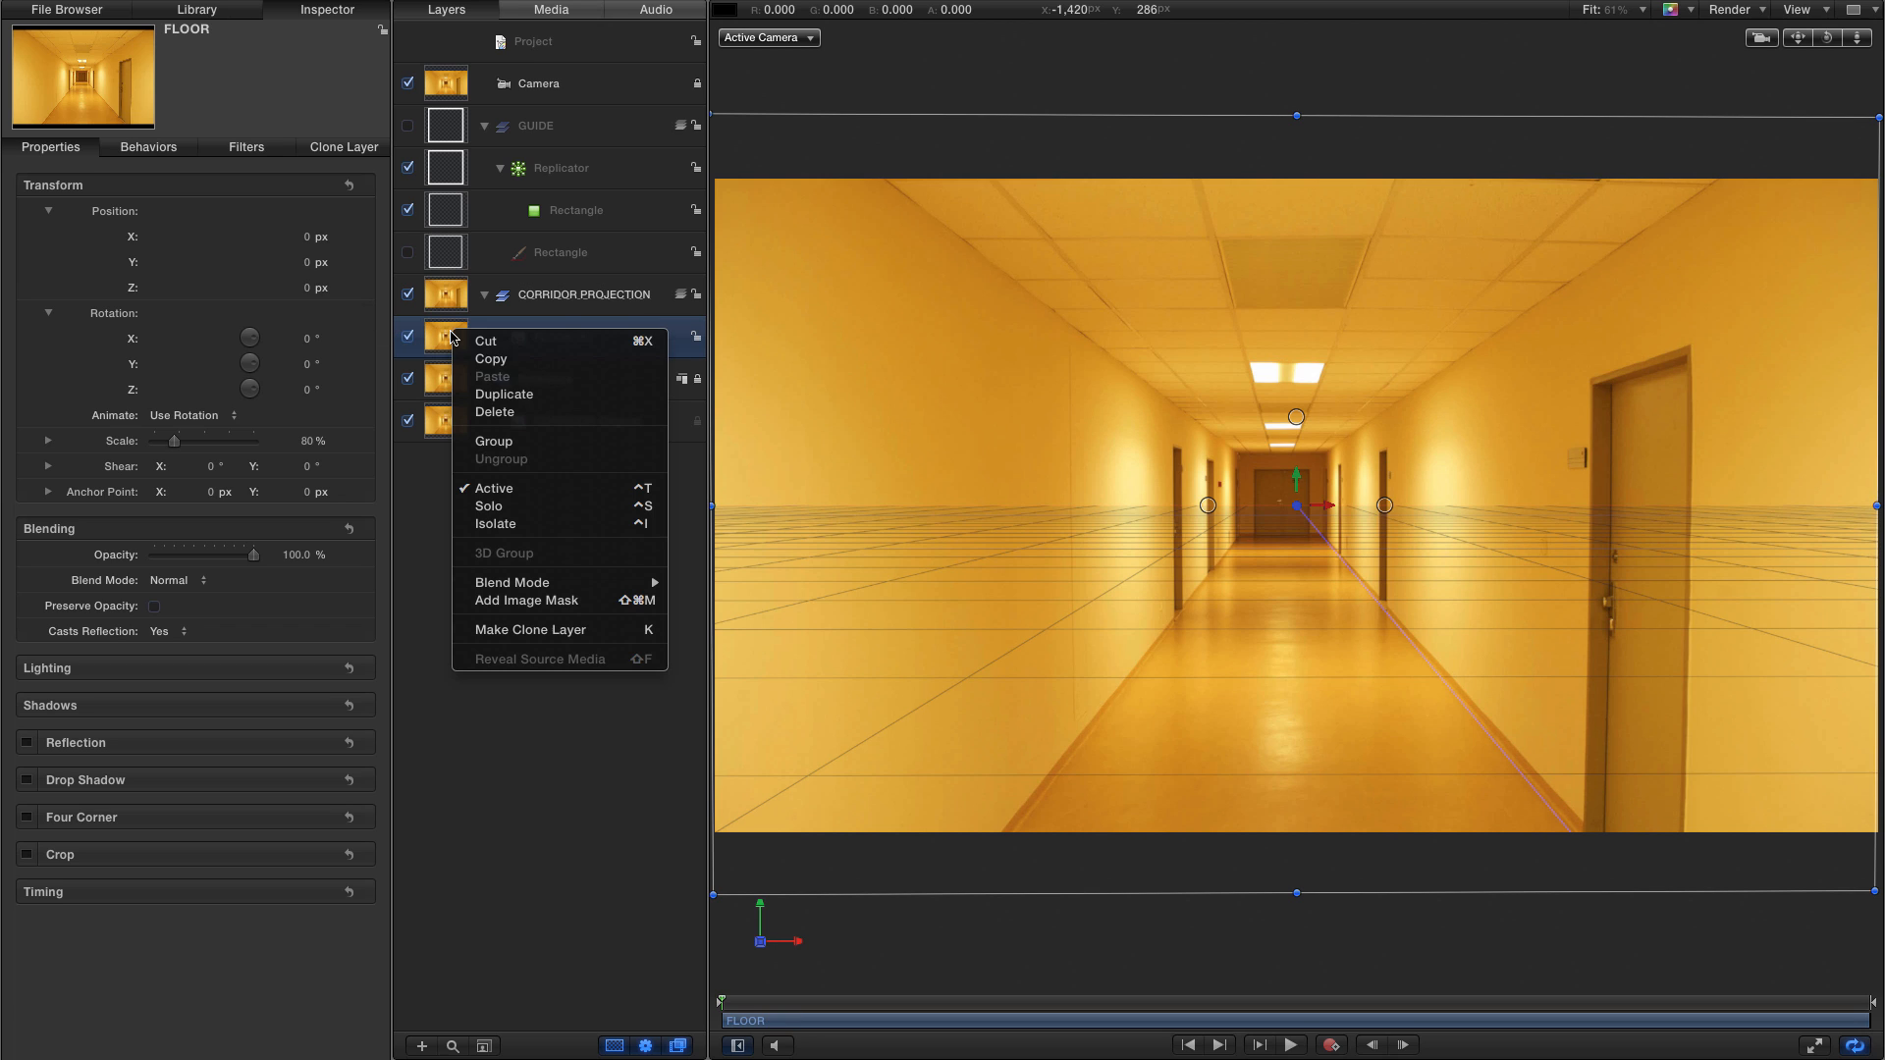
pyautogui.click(440, 338)
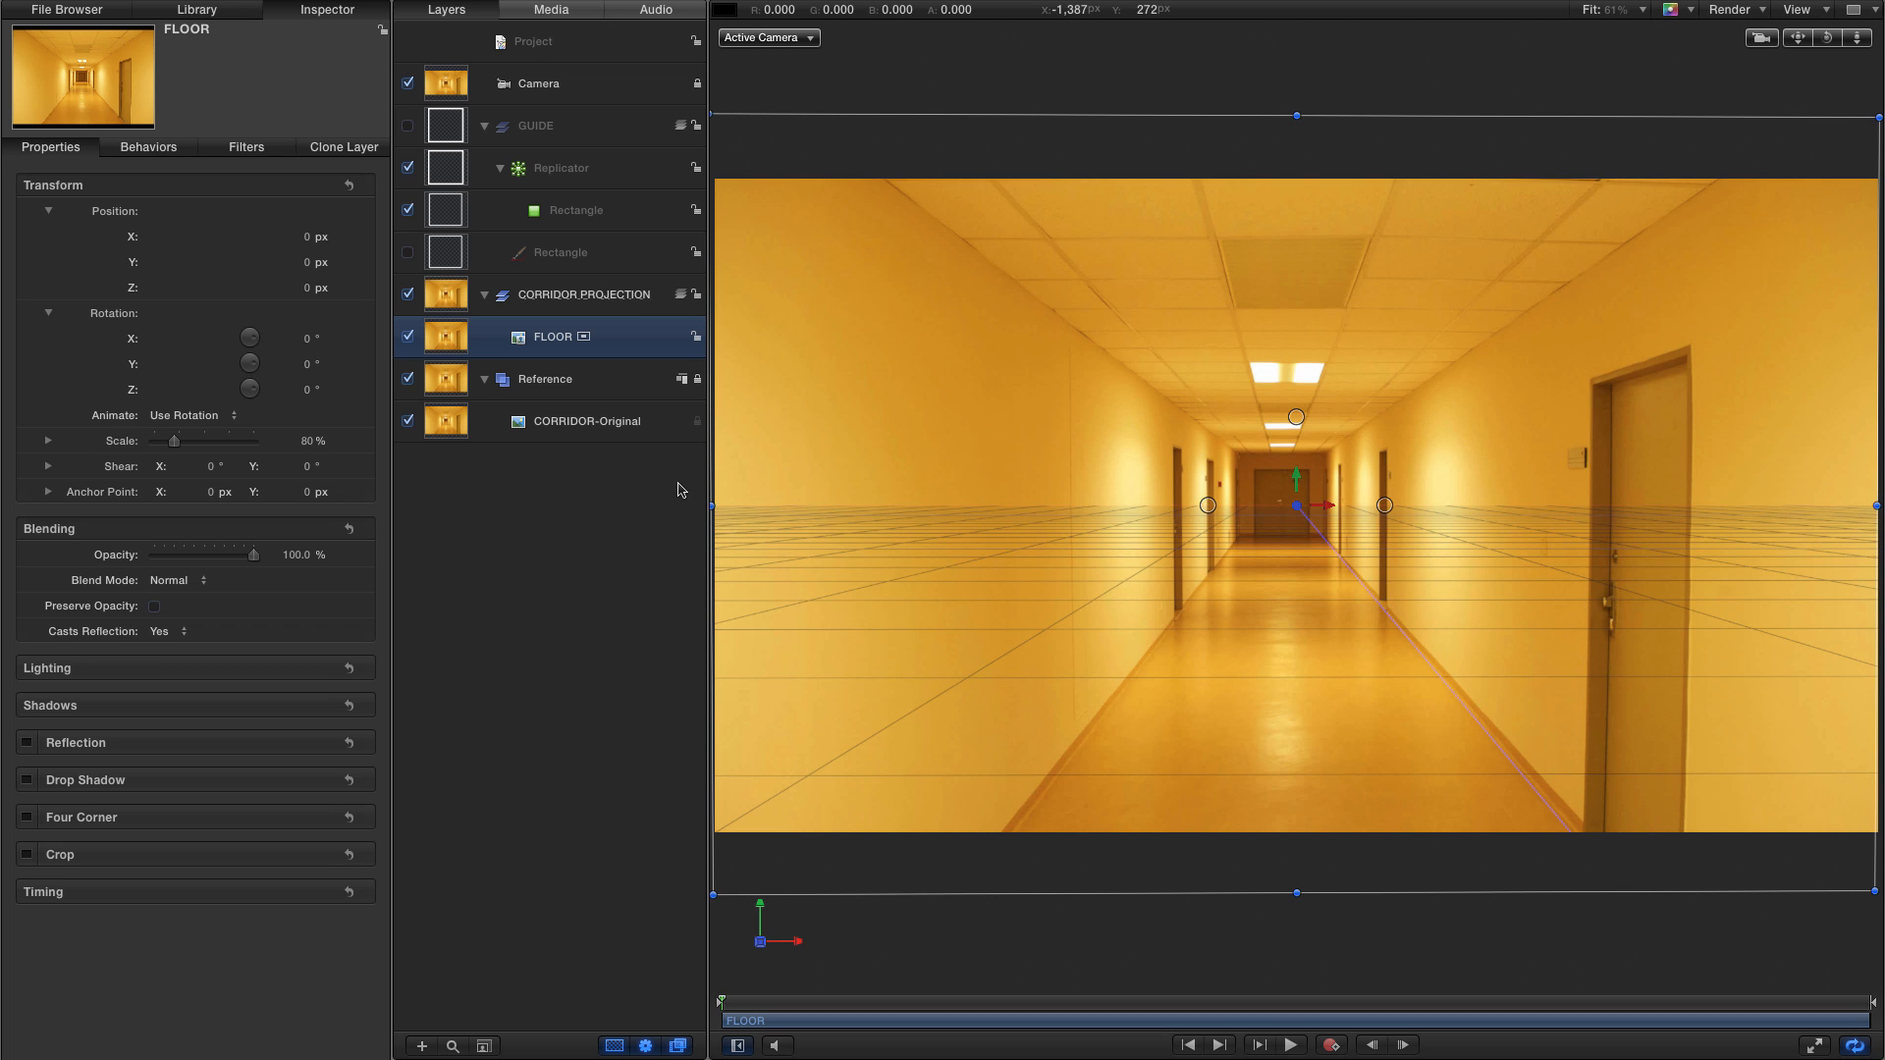
pyautogui.press('super+d')
pyautogui.press('super+d')
pyautogui.press('super+d')
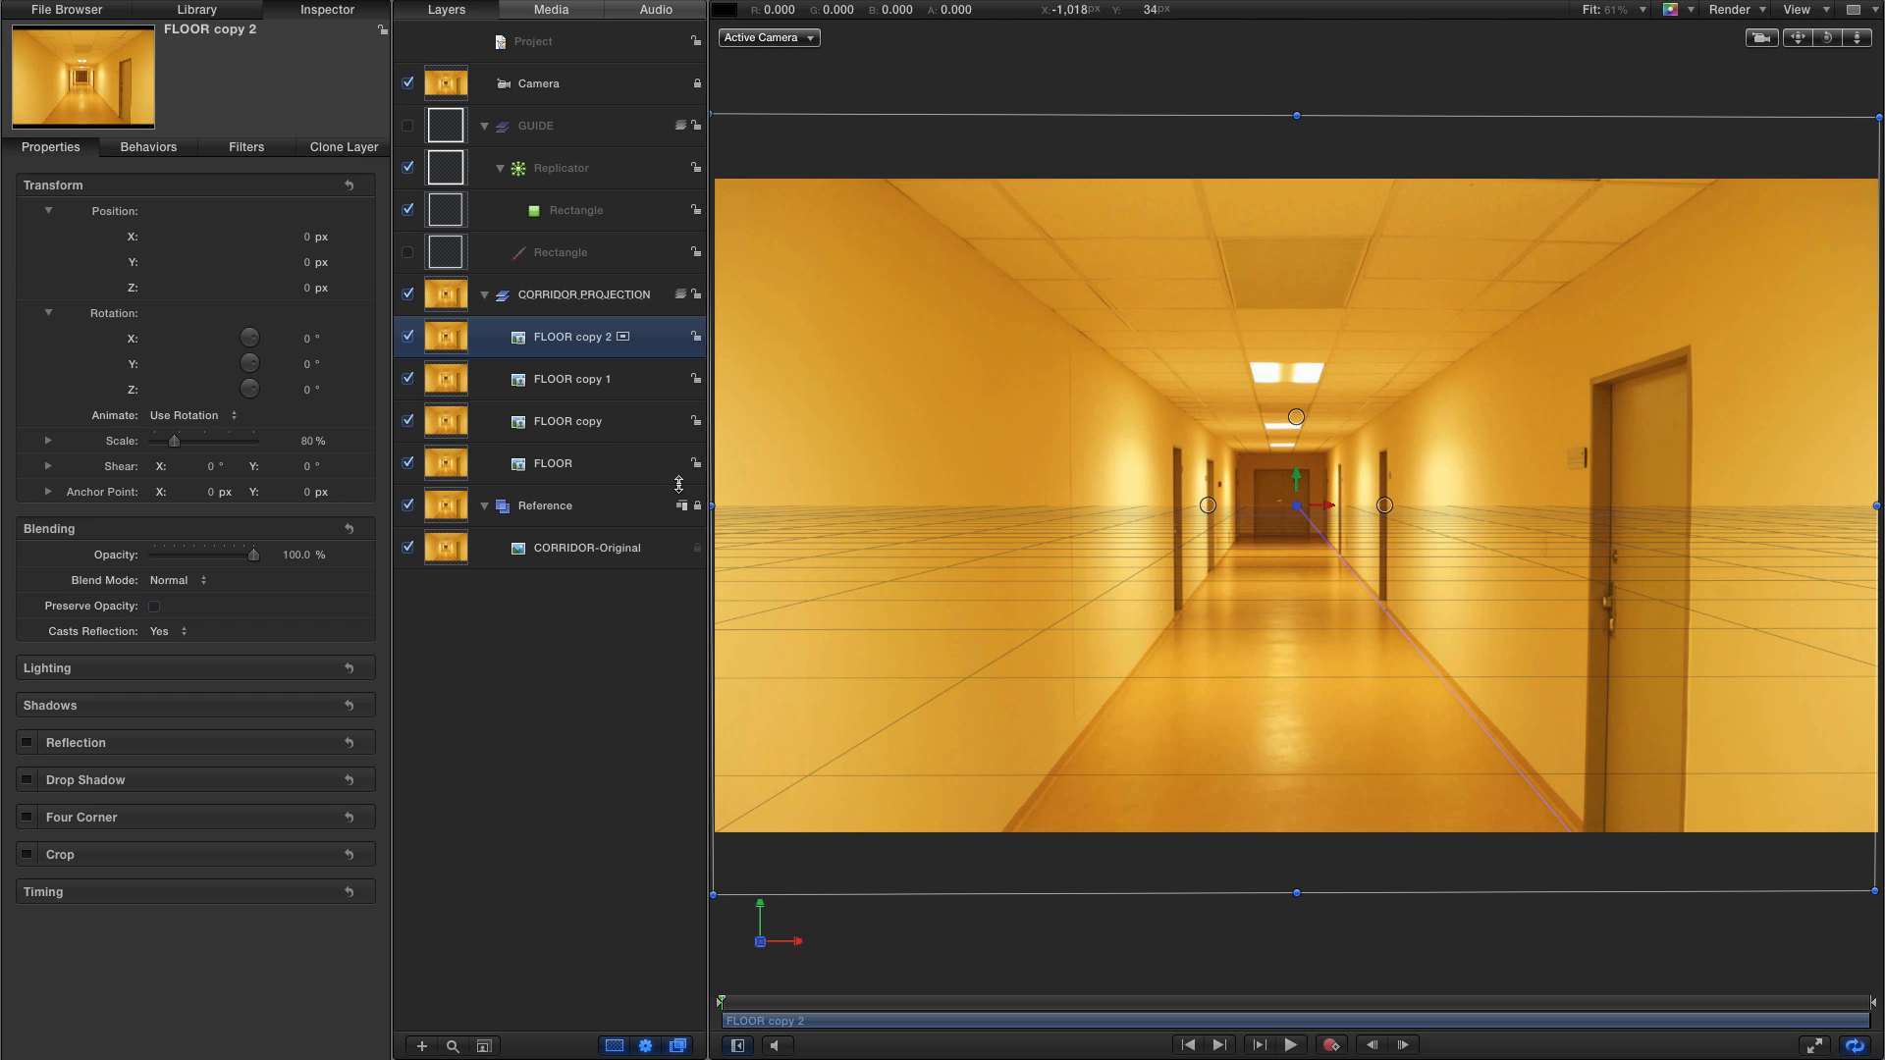
# - Rename FLOOR copy as LEFT and FLOOR copy 1 as RIGHT
pyautogui.click(551, 425)
pyautogui.click(616, 428)
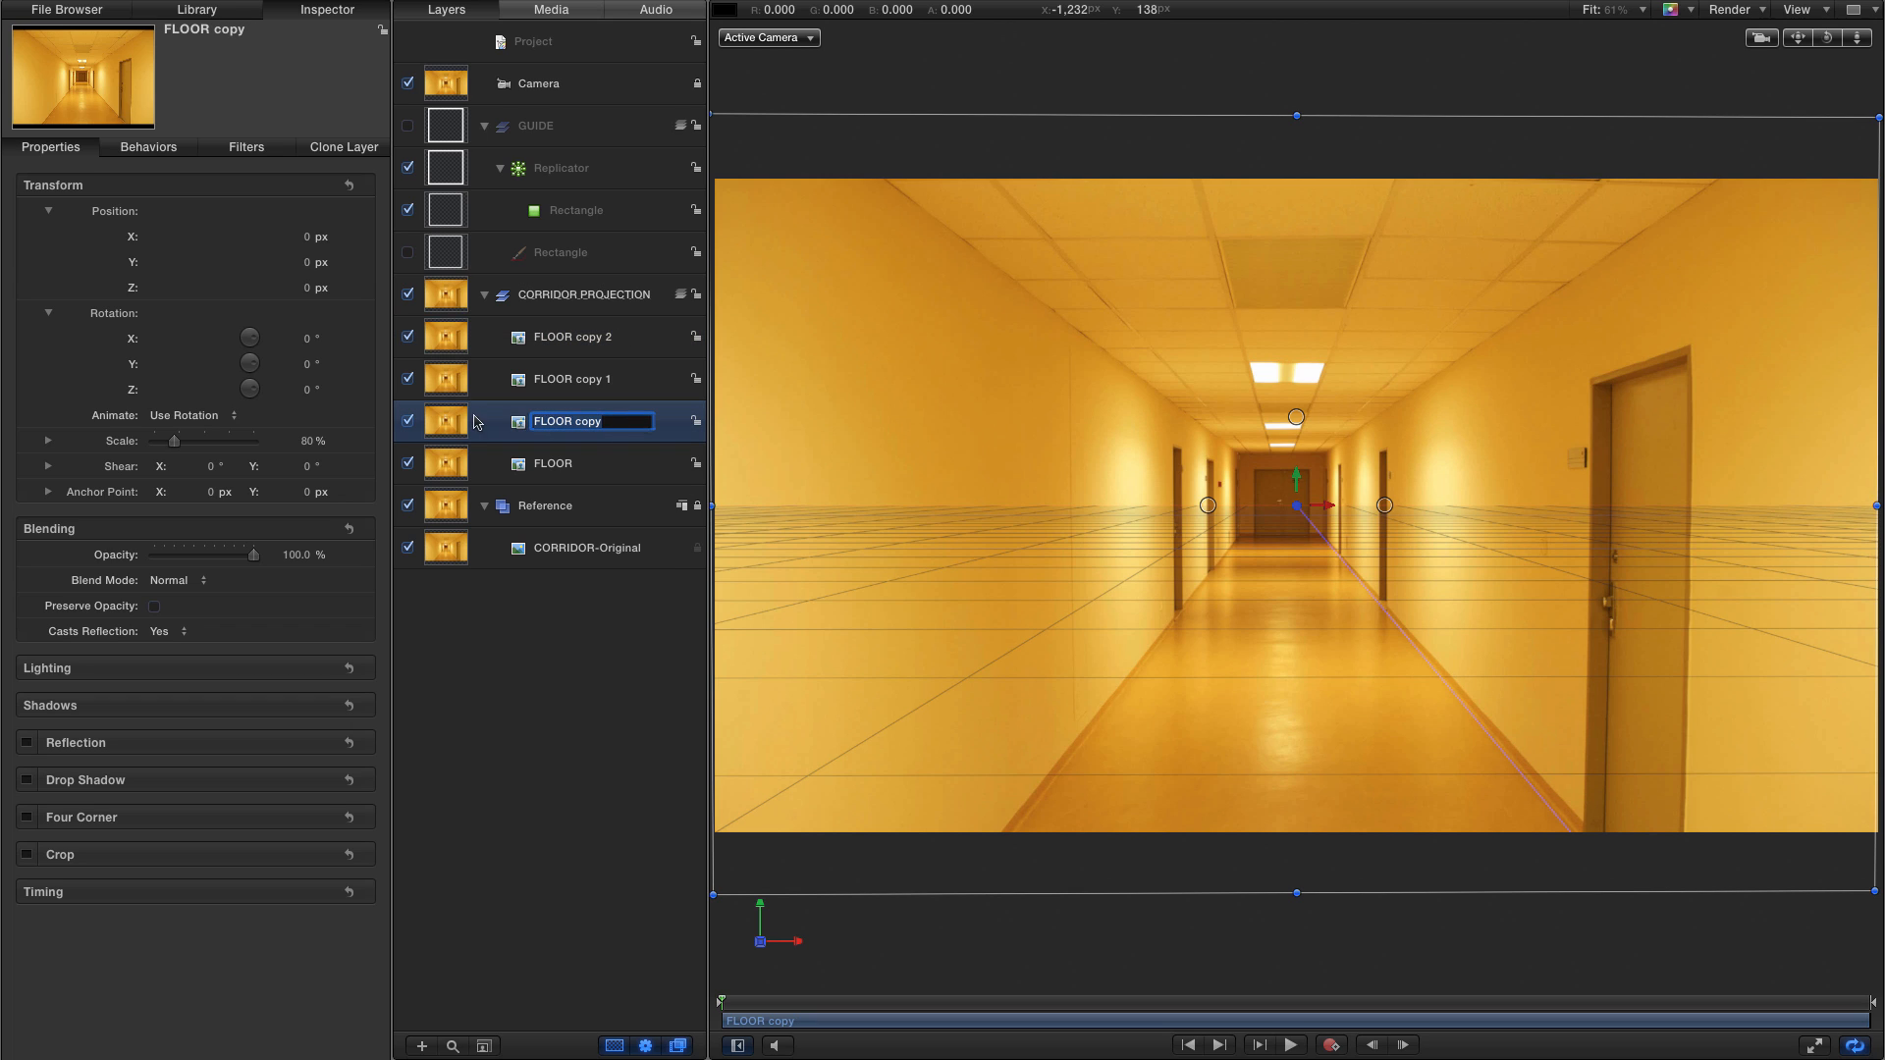
pyautogui.write('LEFT')
pyautogui.press('Return')
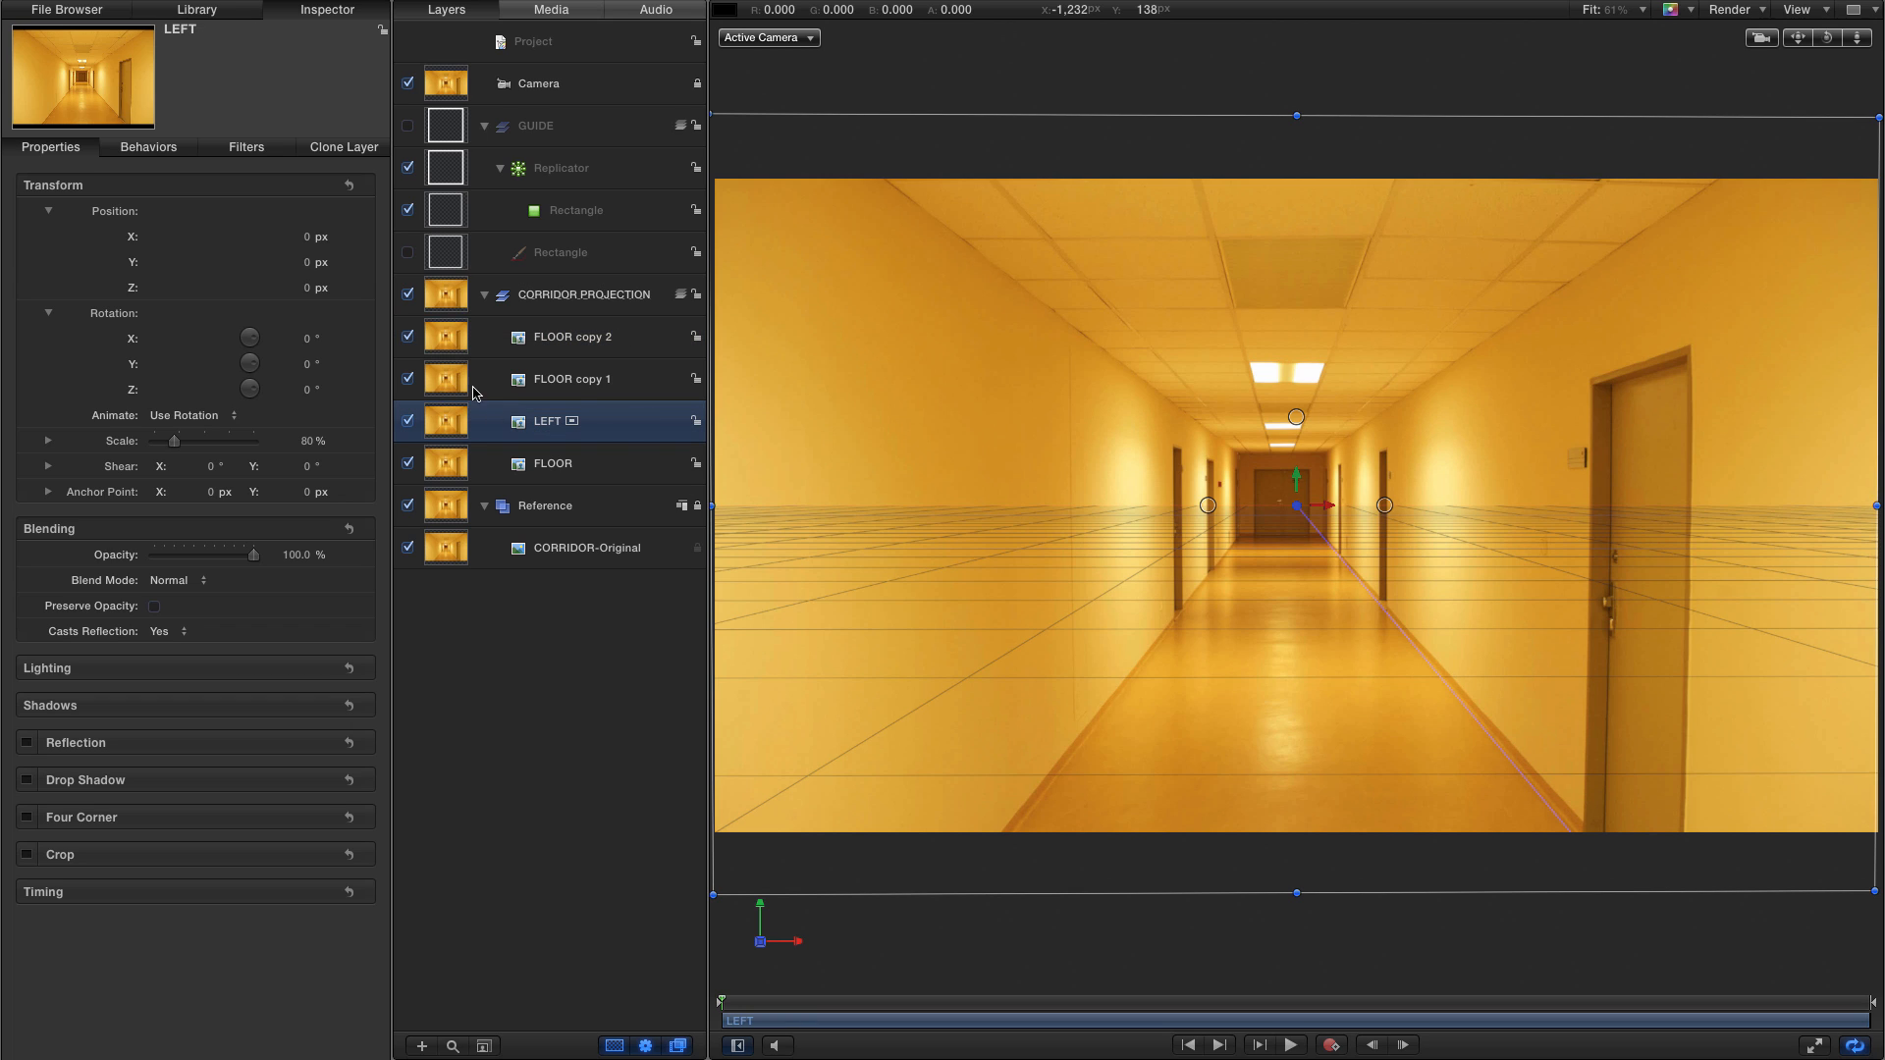
pyautogui.click(554, 379)
pyautogui.click(642, 383)
pyautogui.write('RIGHT')
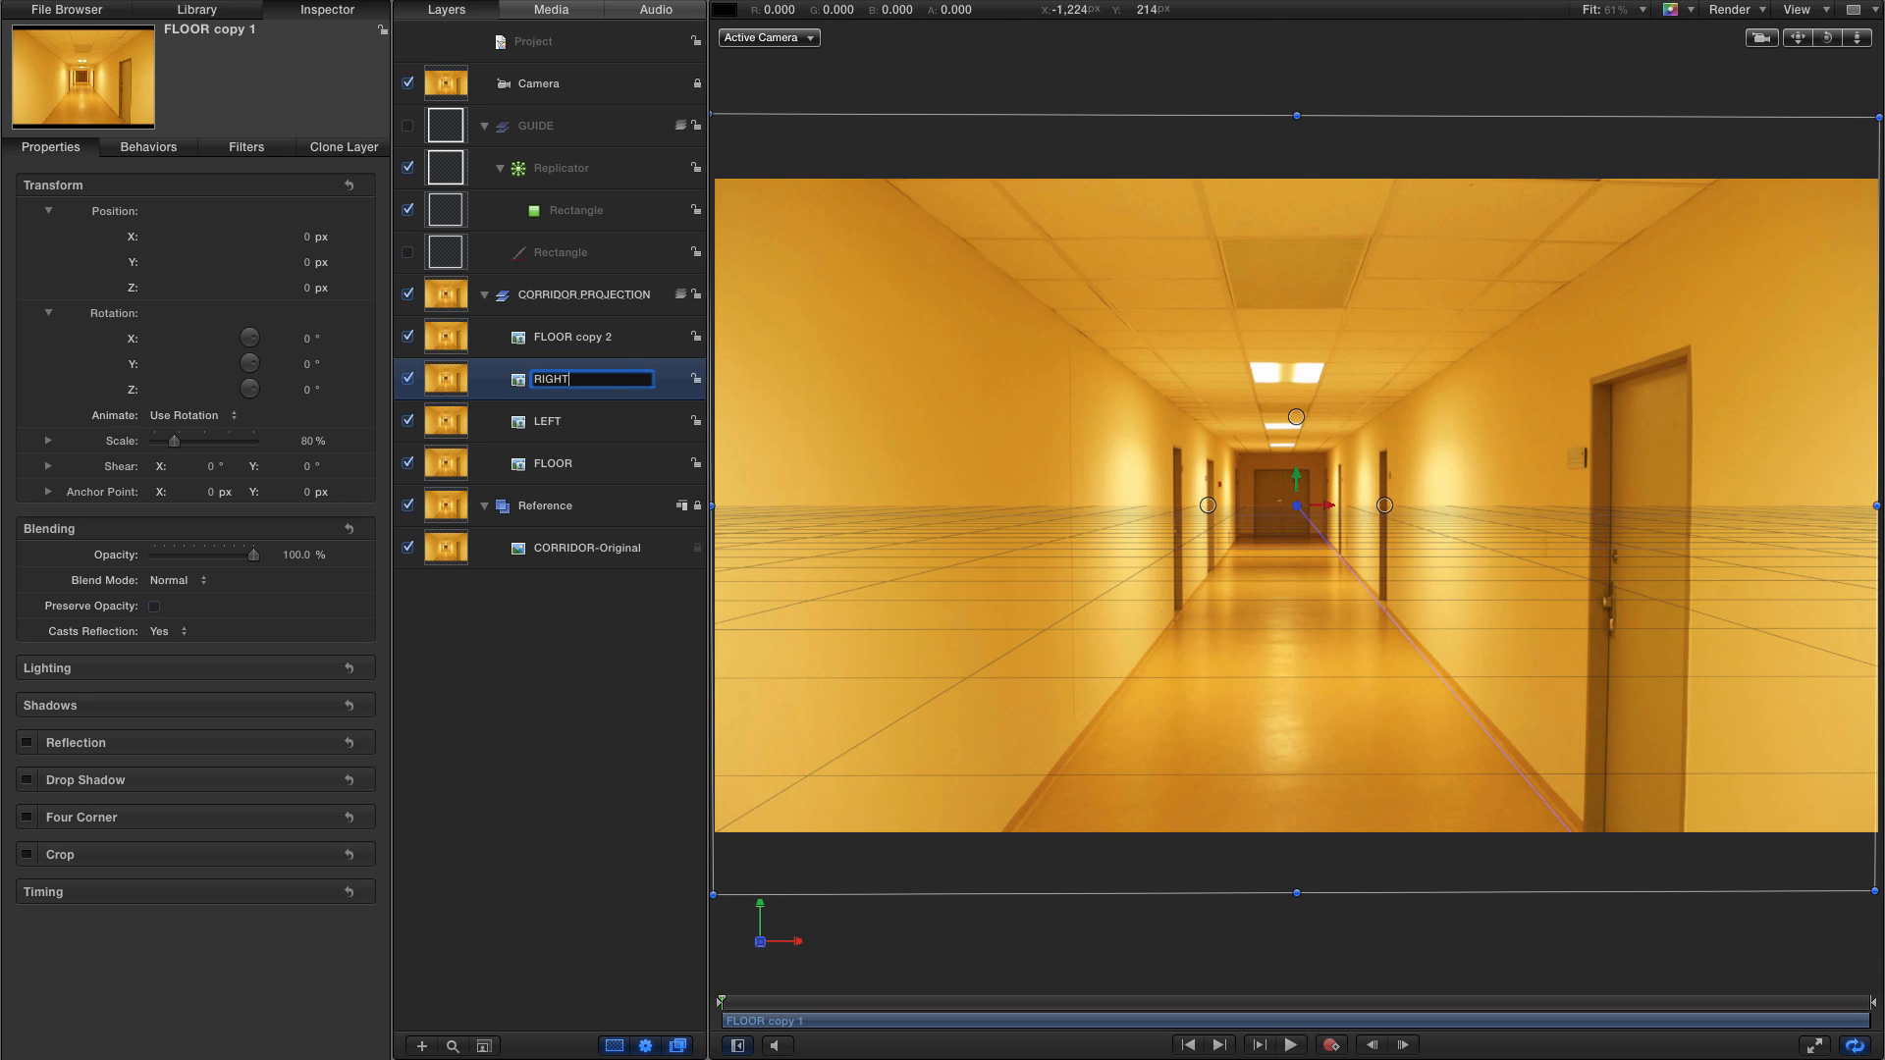
pyautogui.press('Return')
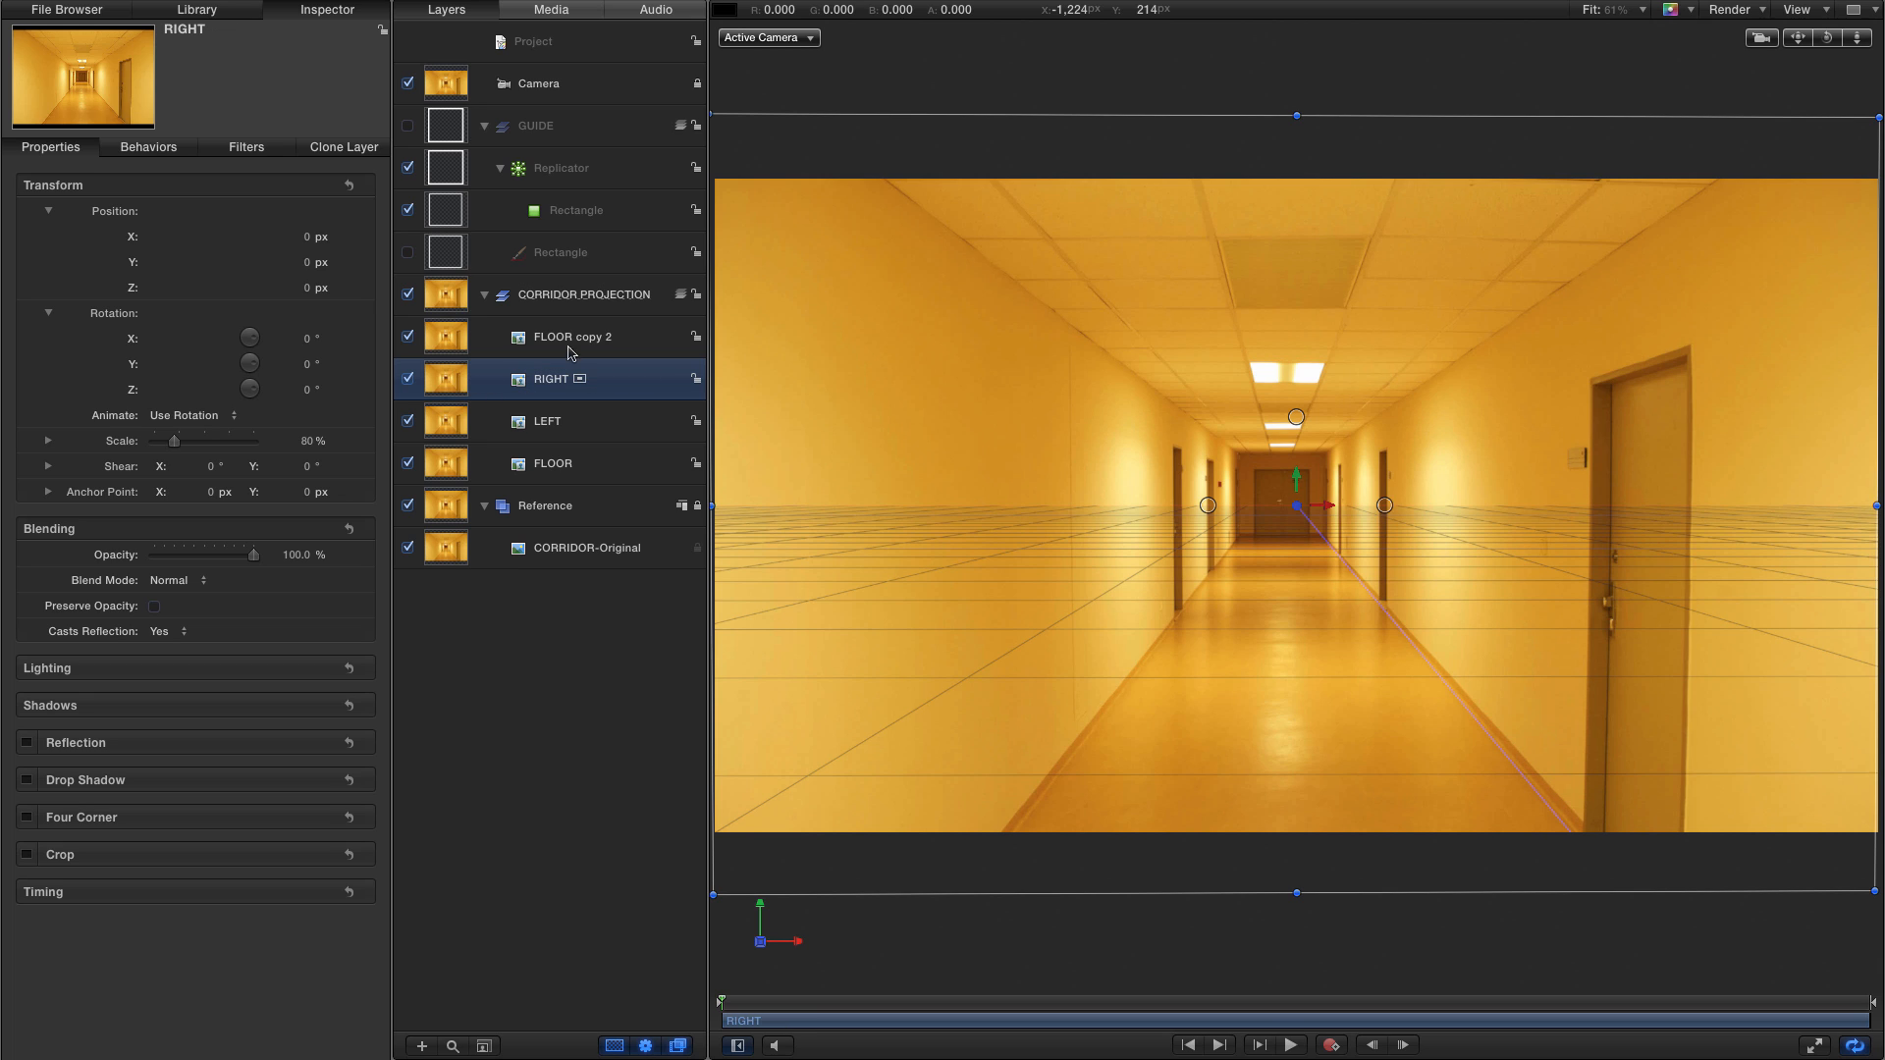
# - Rename the FLOOR copy 2 layer as CEILING
pyautogui.click(621, 337)
pyautogui.click(622, 335)
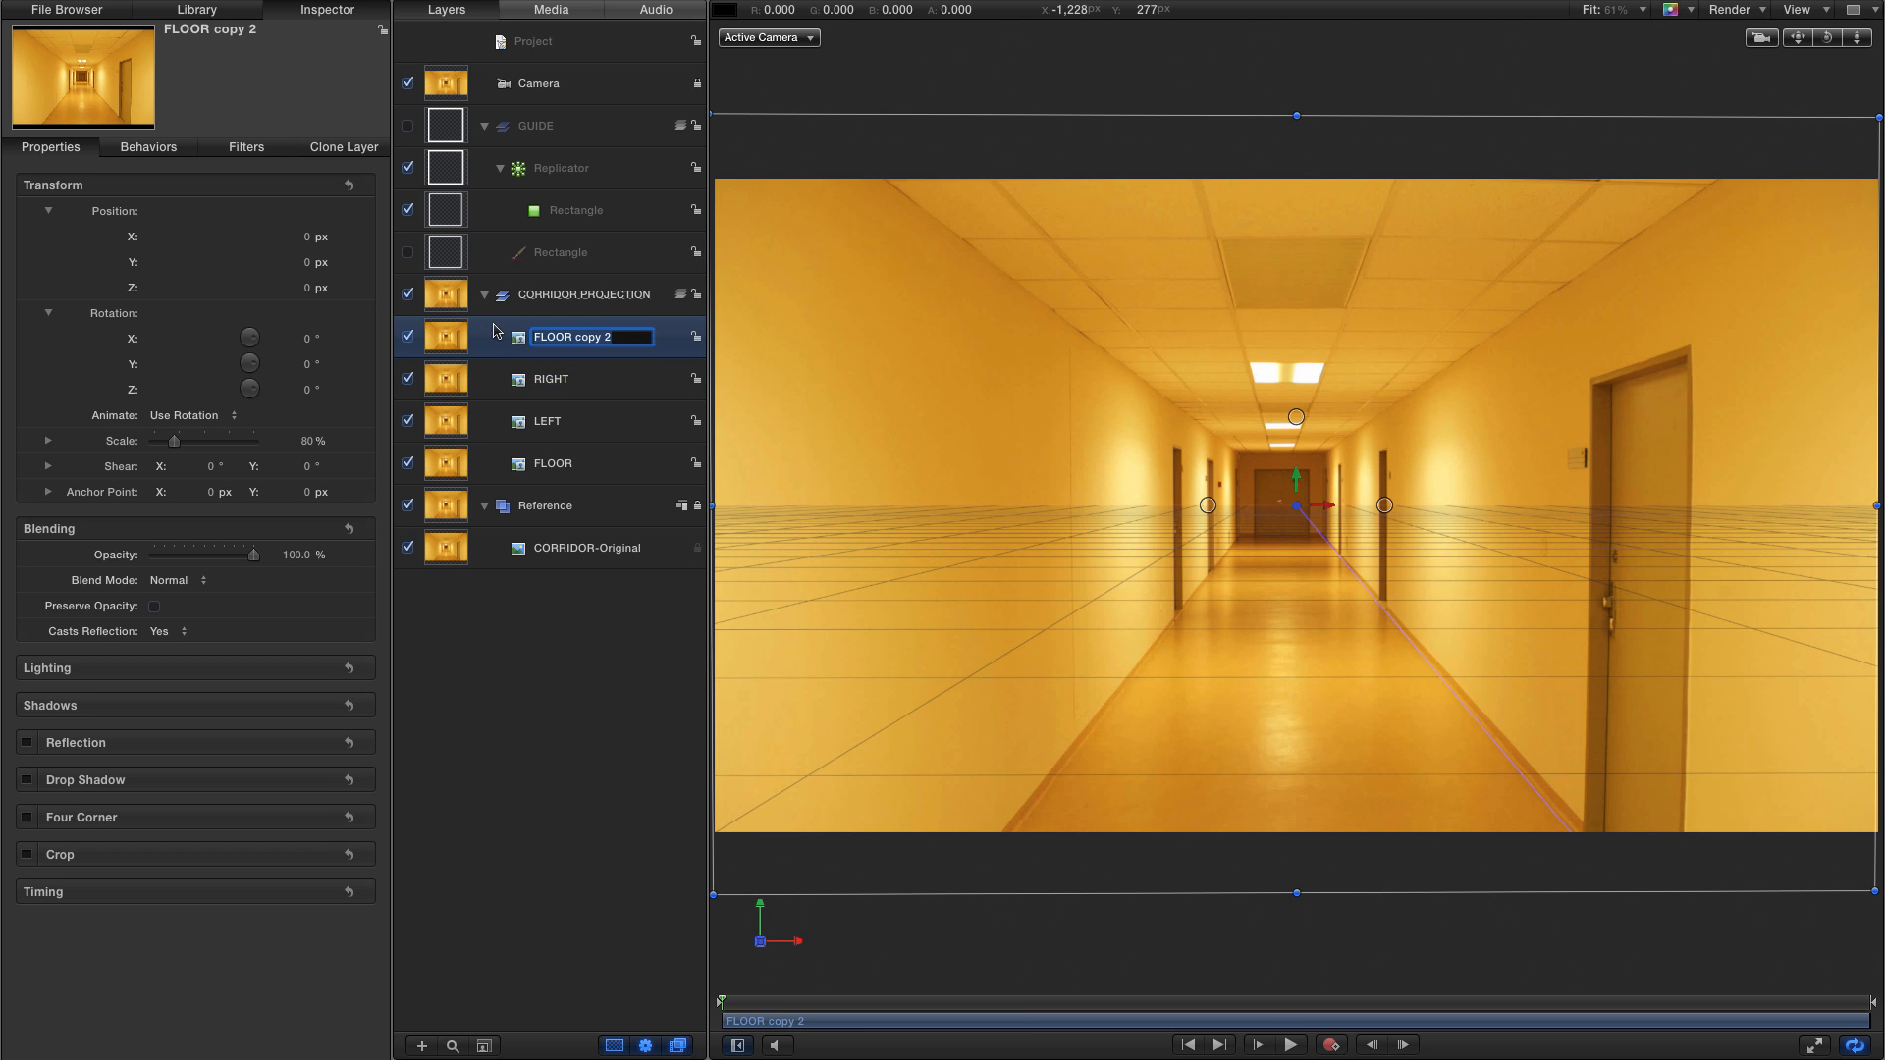
pyautogui.write('CEILING')
pyautogui.press('Return')
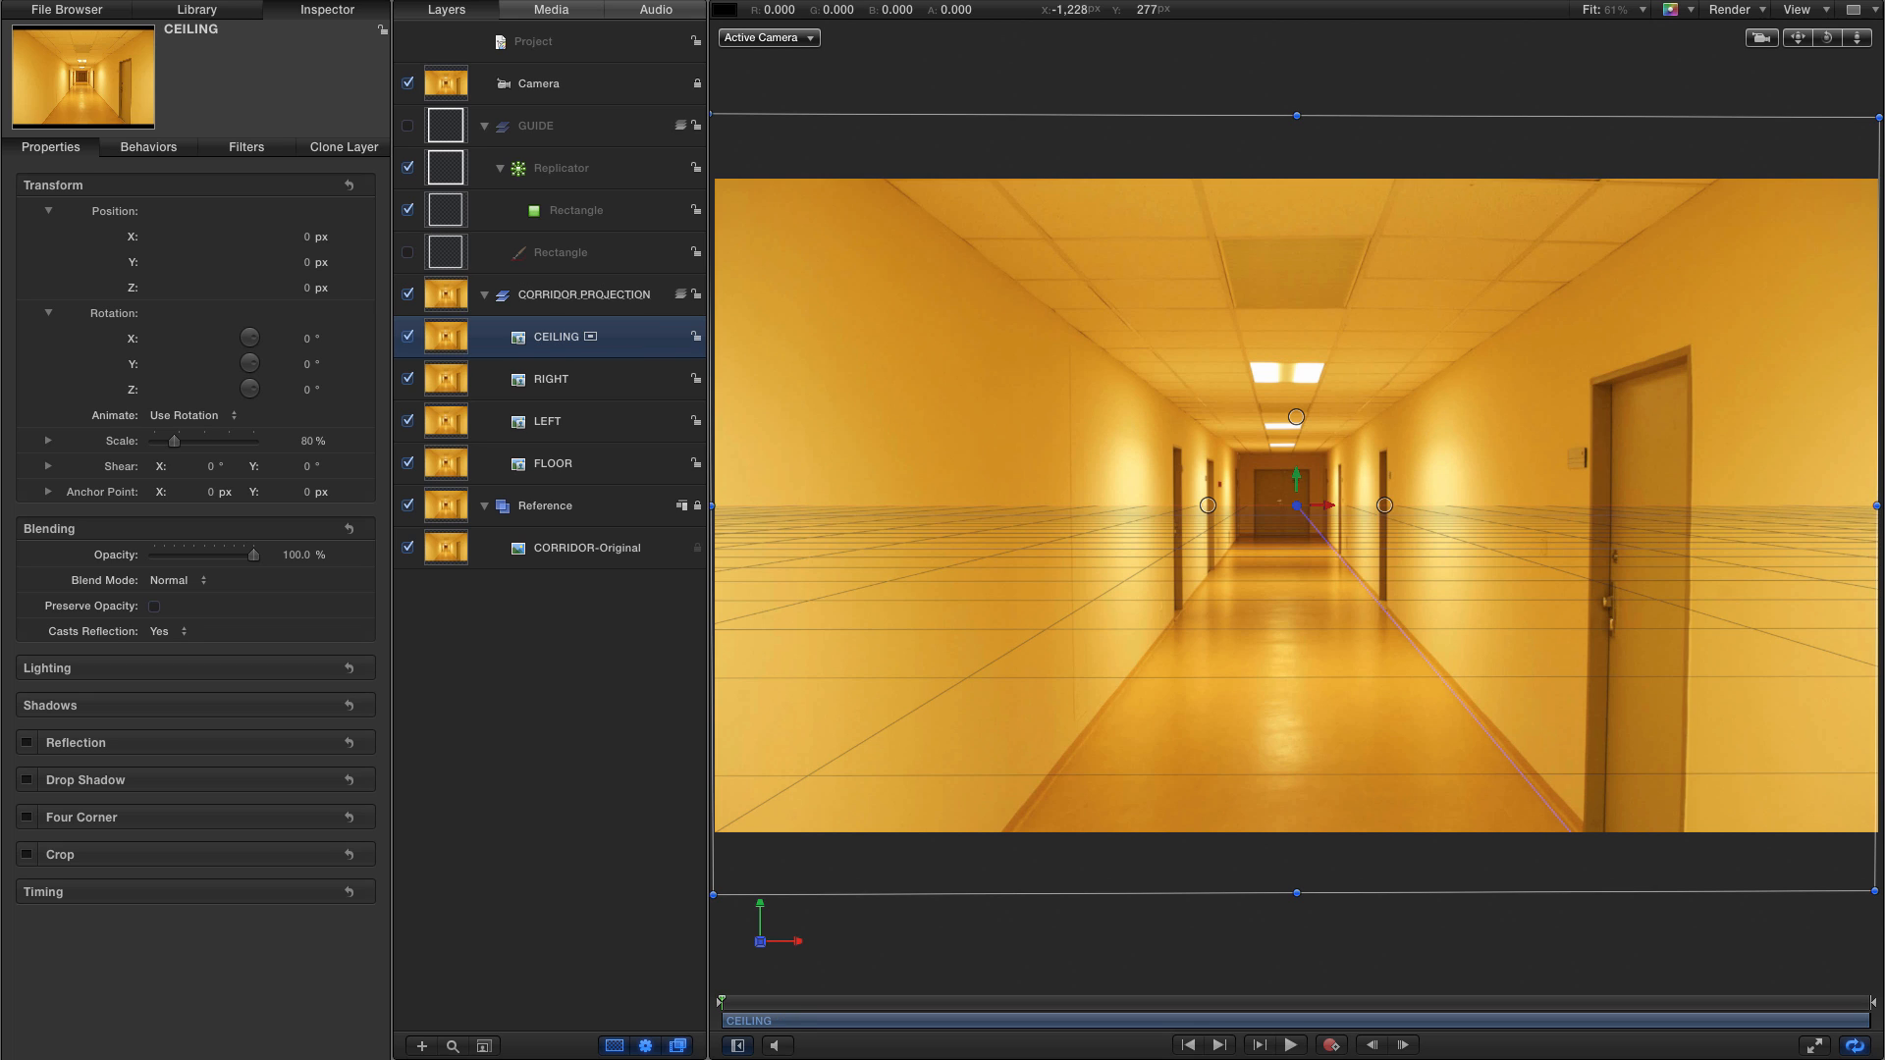
# - Duplicate the CEILING layer and rename the copy as BACK
pyautogui.press('super+d')
pyautogui.click(570, 337)
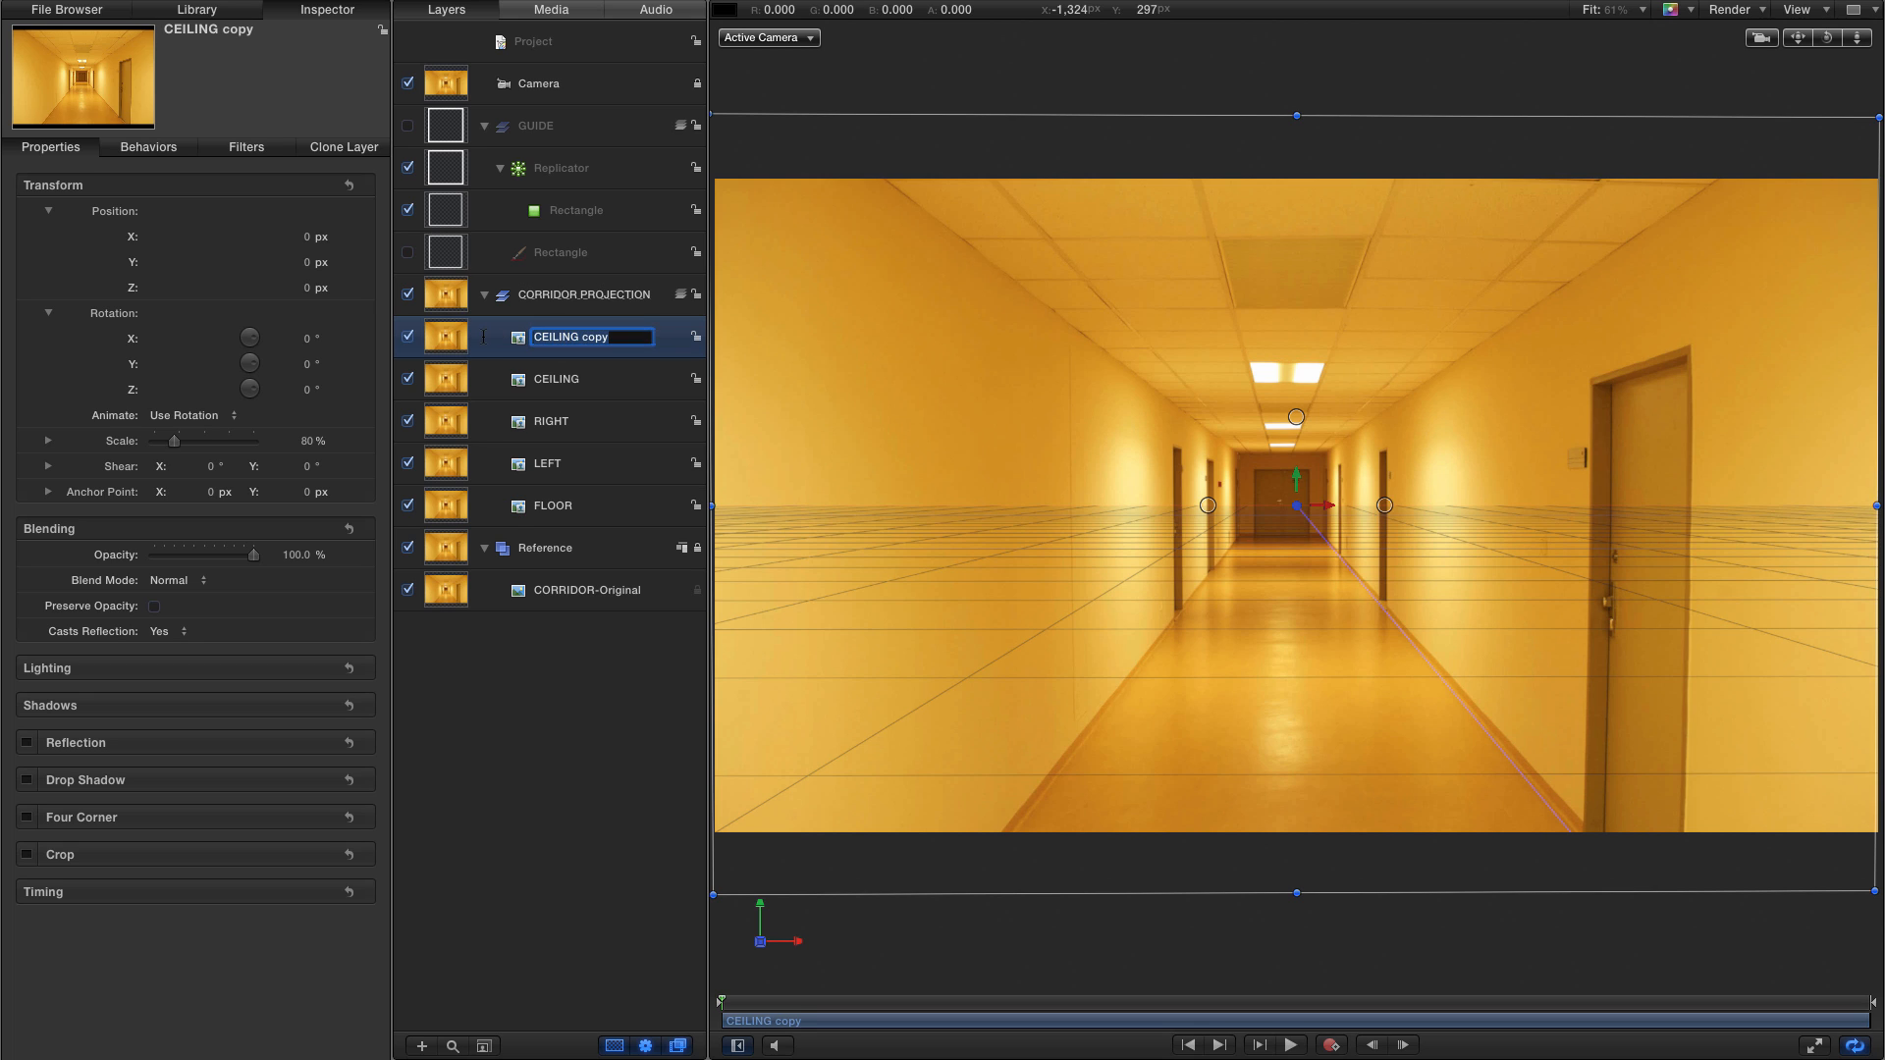
pyautogui.write('BACK')
pyautogui.press('Return')
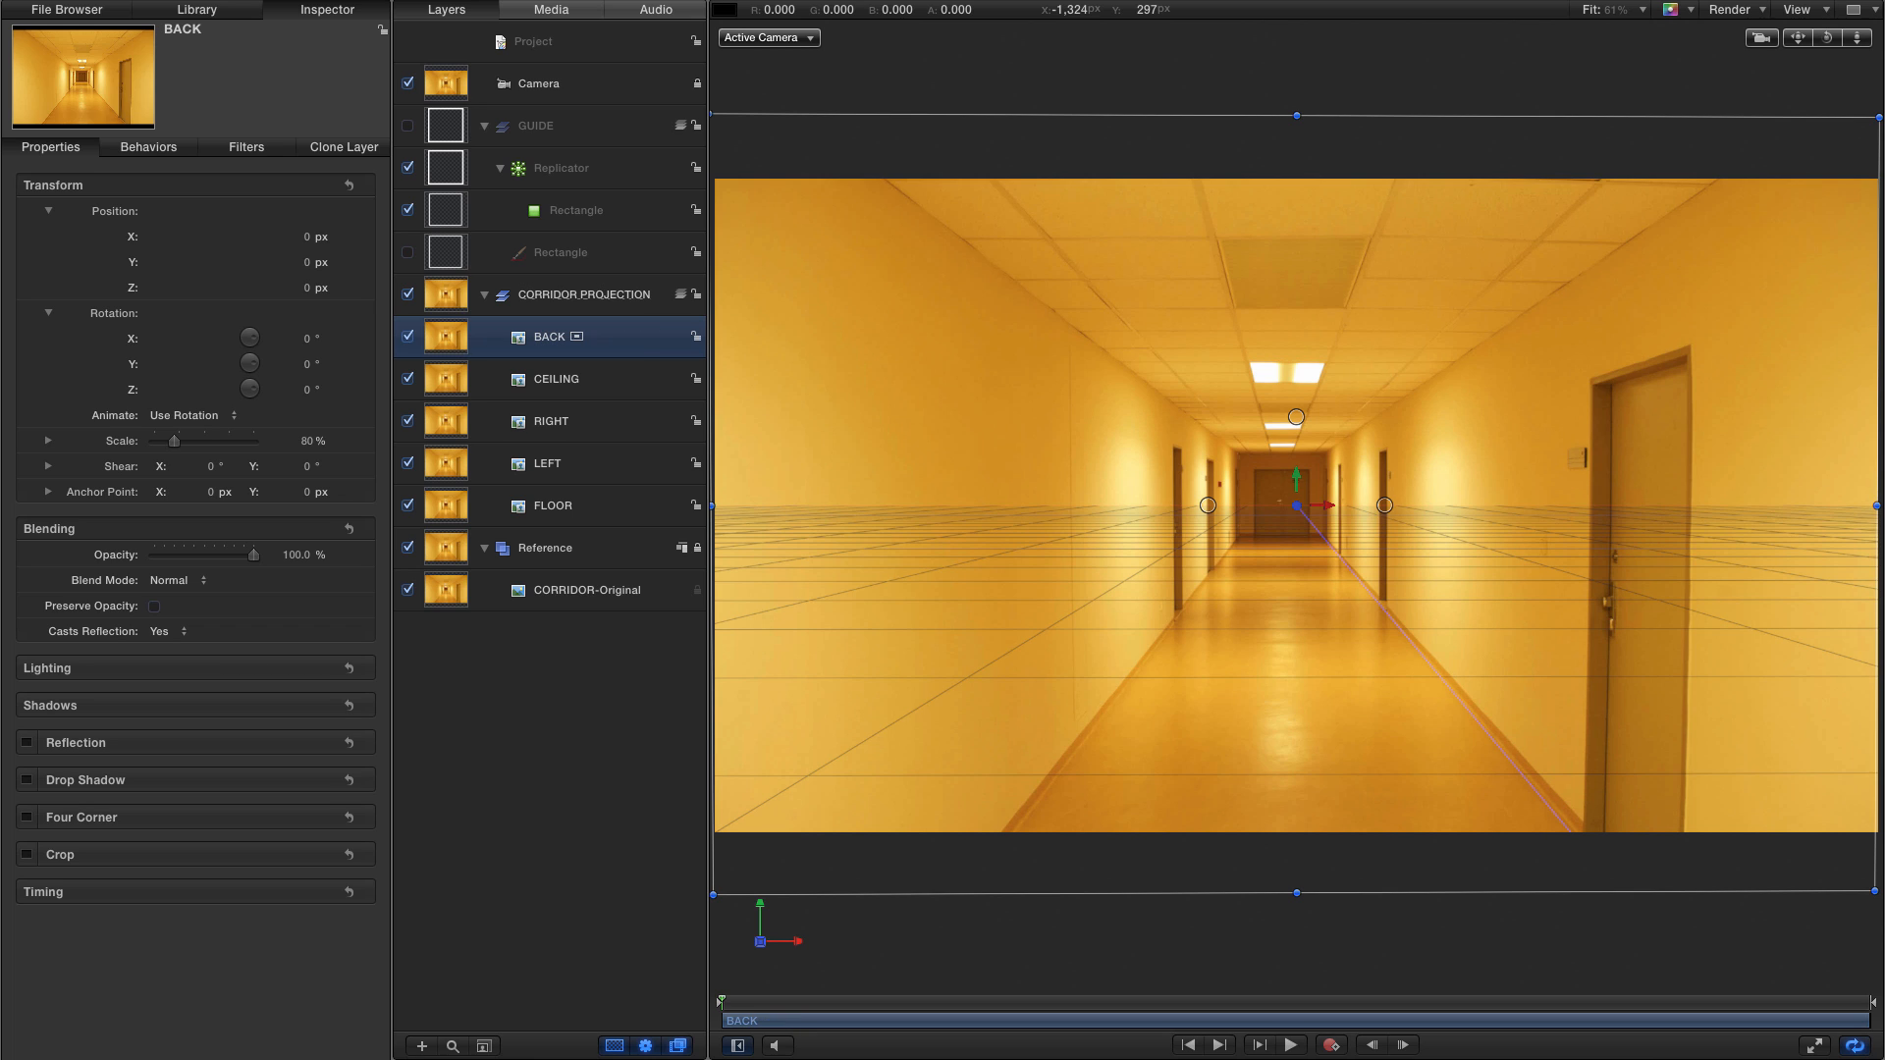
# - Hide the BACK, CEILING, RIGHT and LEFT layers together, leaving only FLOOR active in the projection group
pyautogui.keyDown('shift'); pyautogui.click(452, 473); pyautogui.keyUp('shift')
pyautogui.click(408, 464)
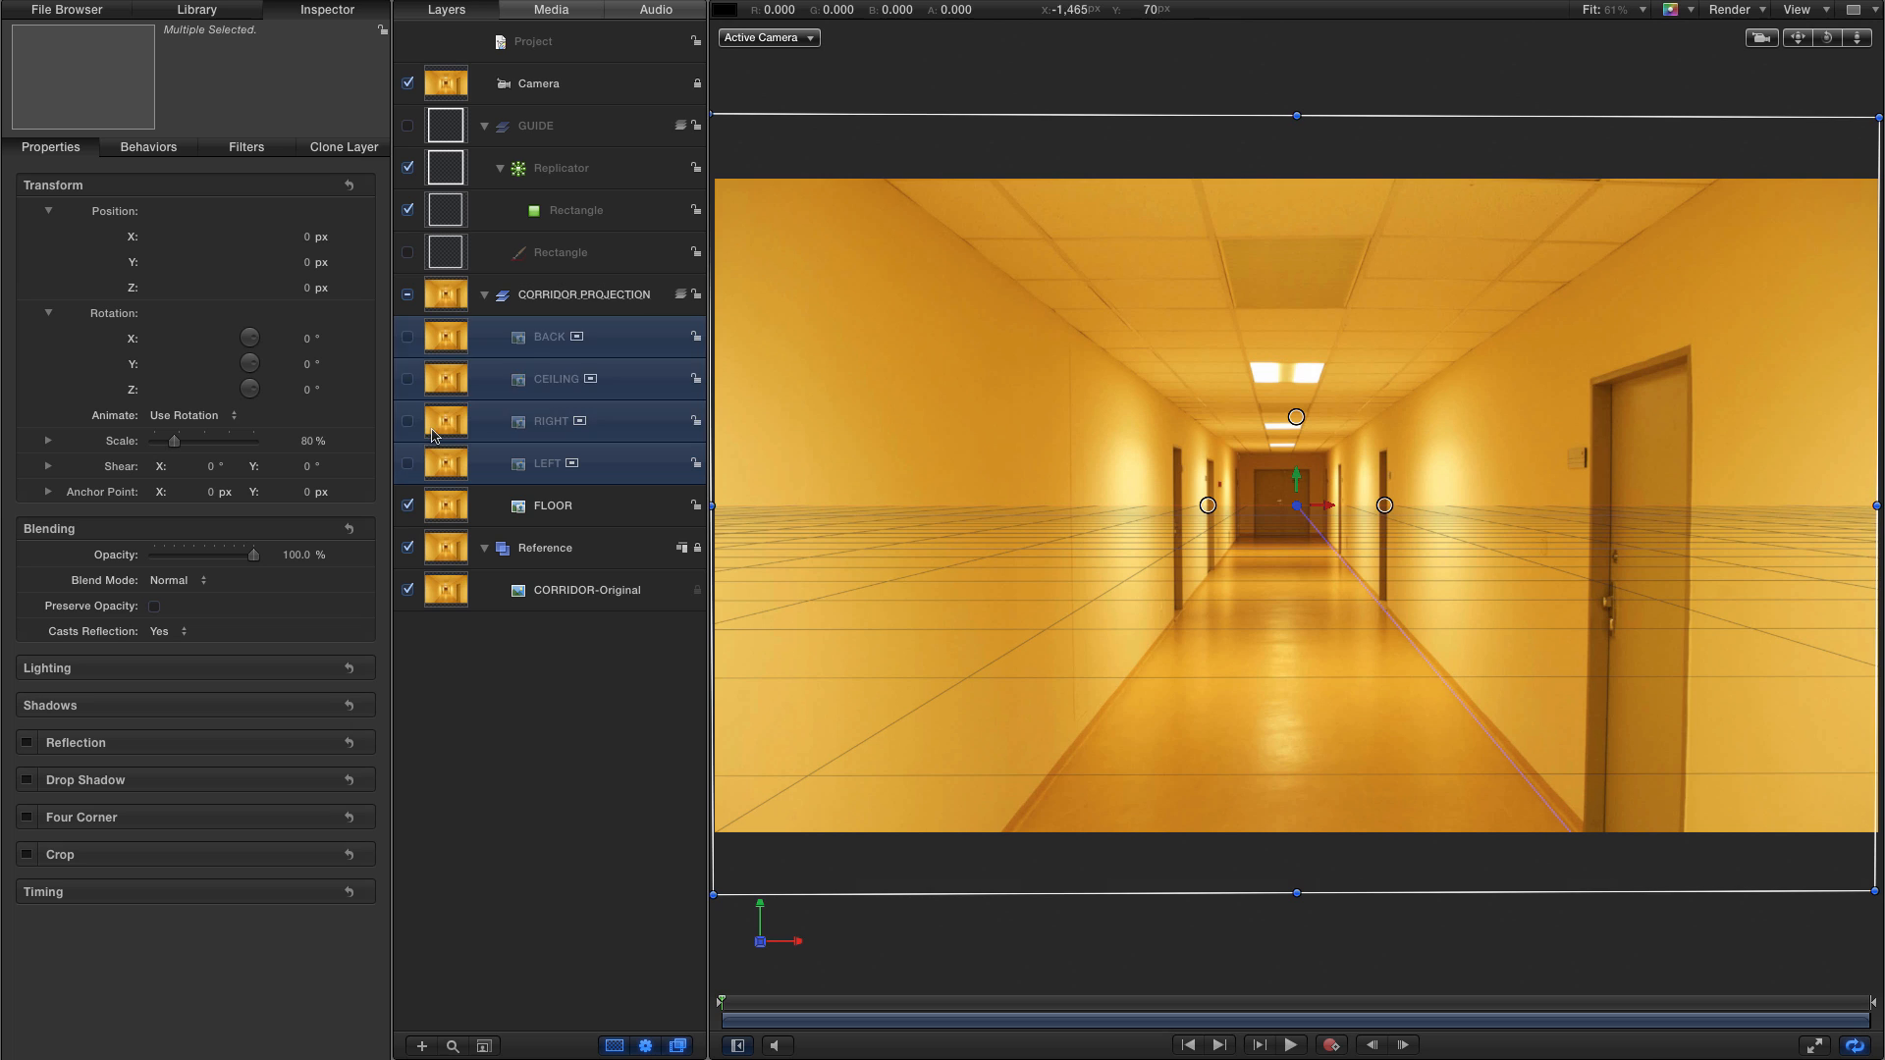
pyautogui.click(443, 465)
# - Select the FLOOR layer and activate the Crop tool on it
pyautogui.click(442, 510)
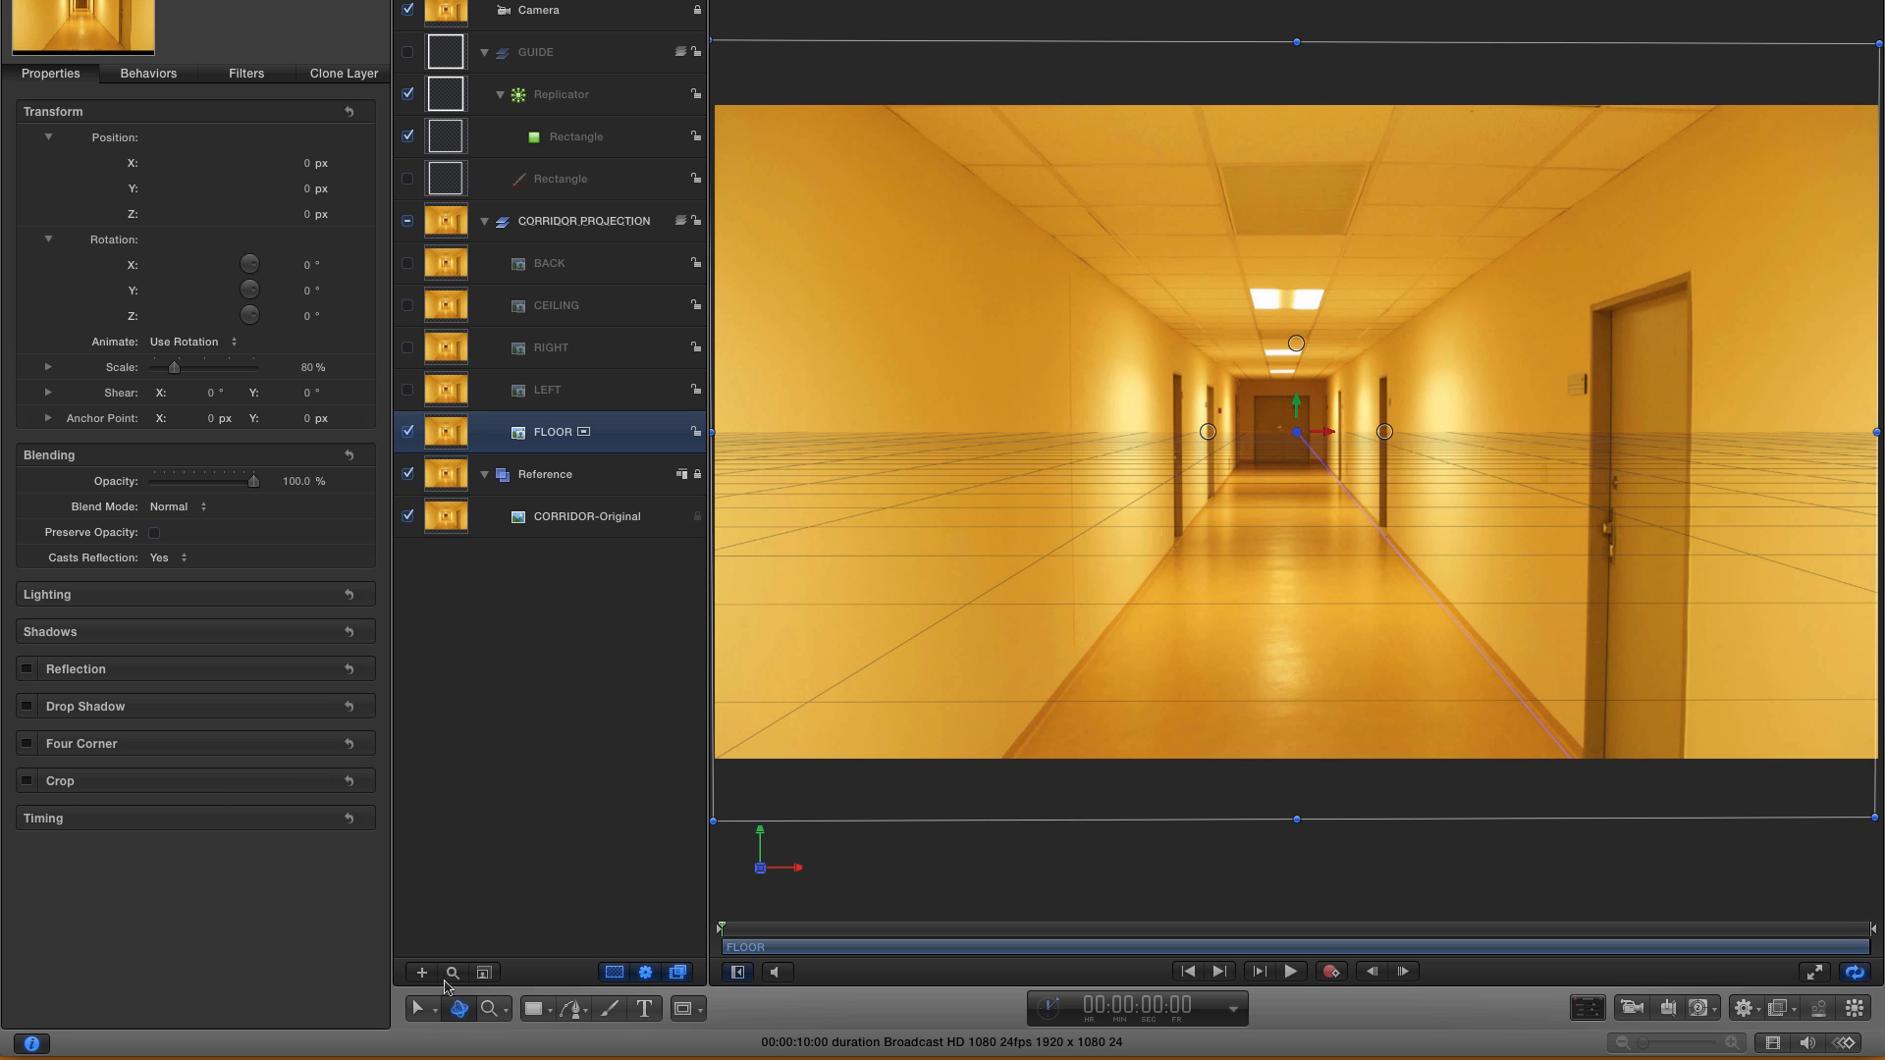
pyautogui.click(433, 1031)
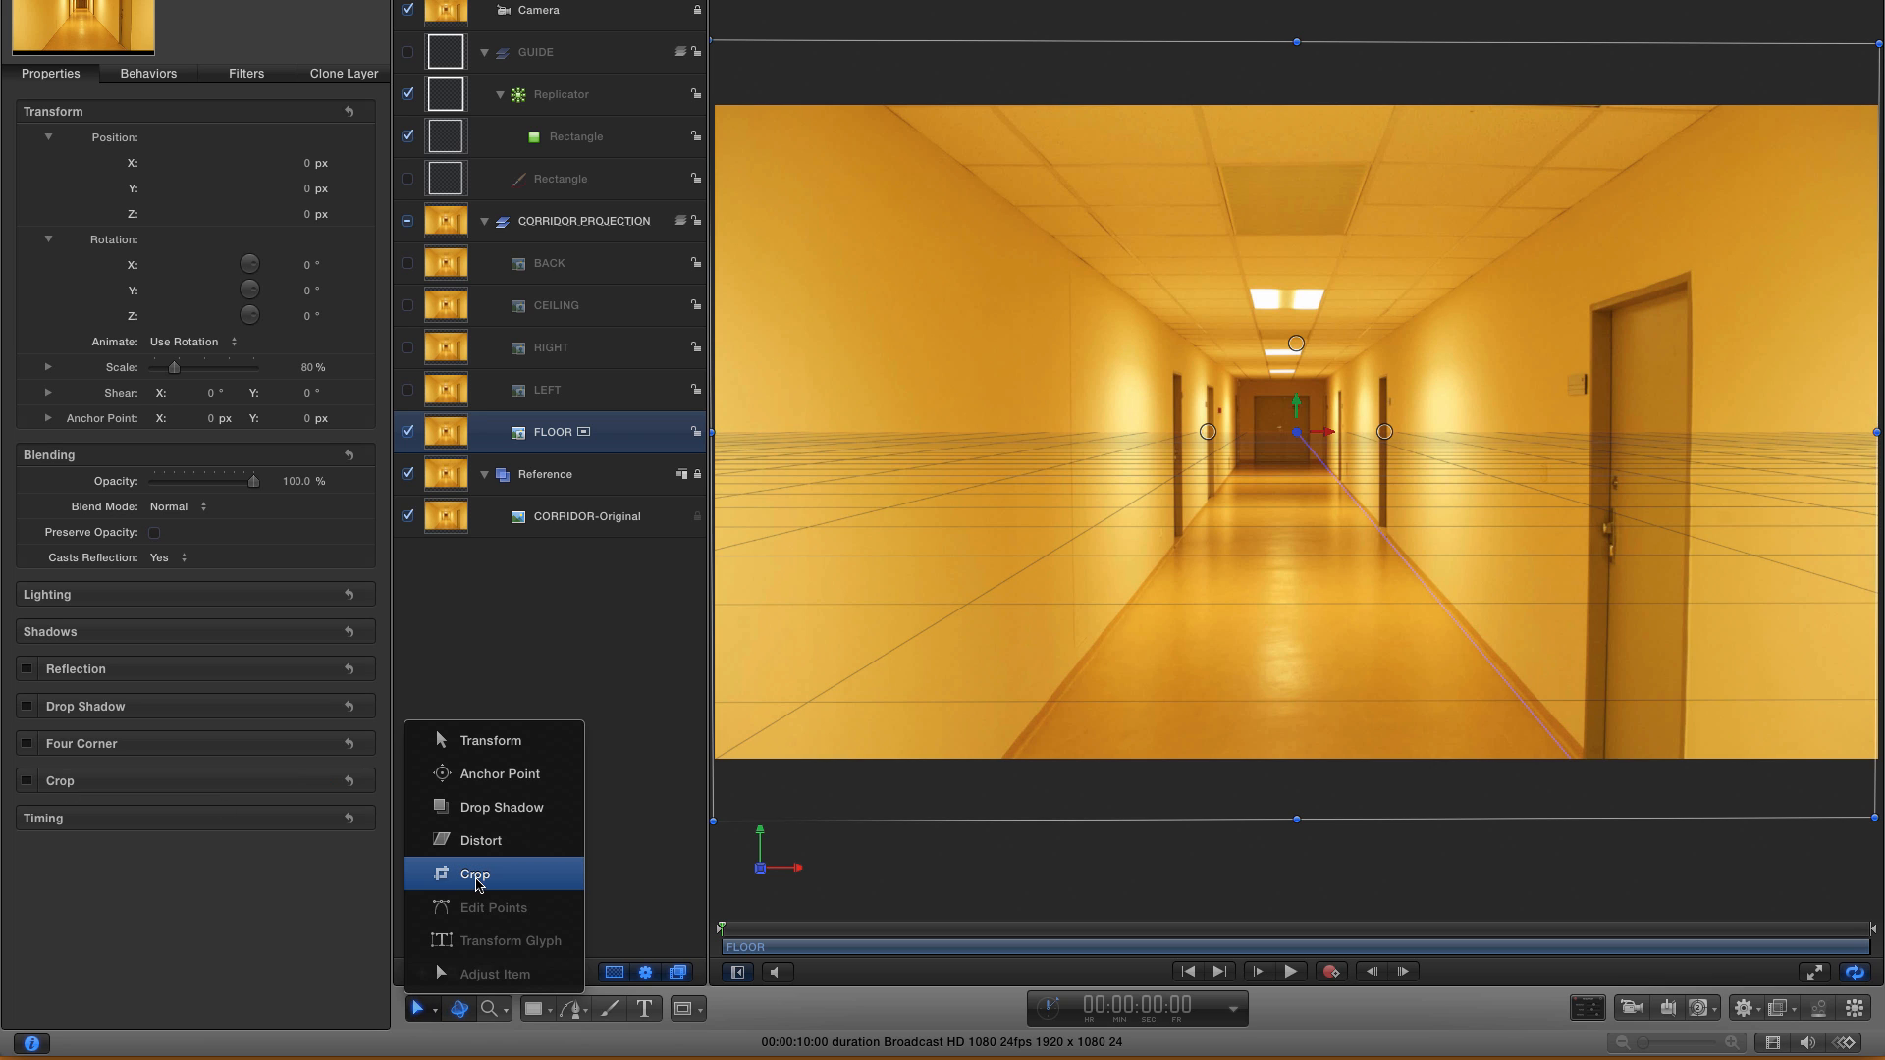
pyautogui.click(474, 874)
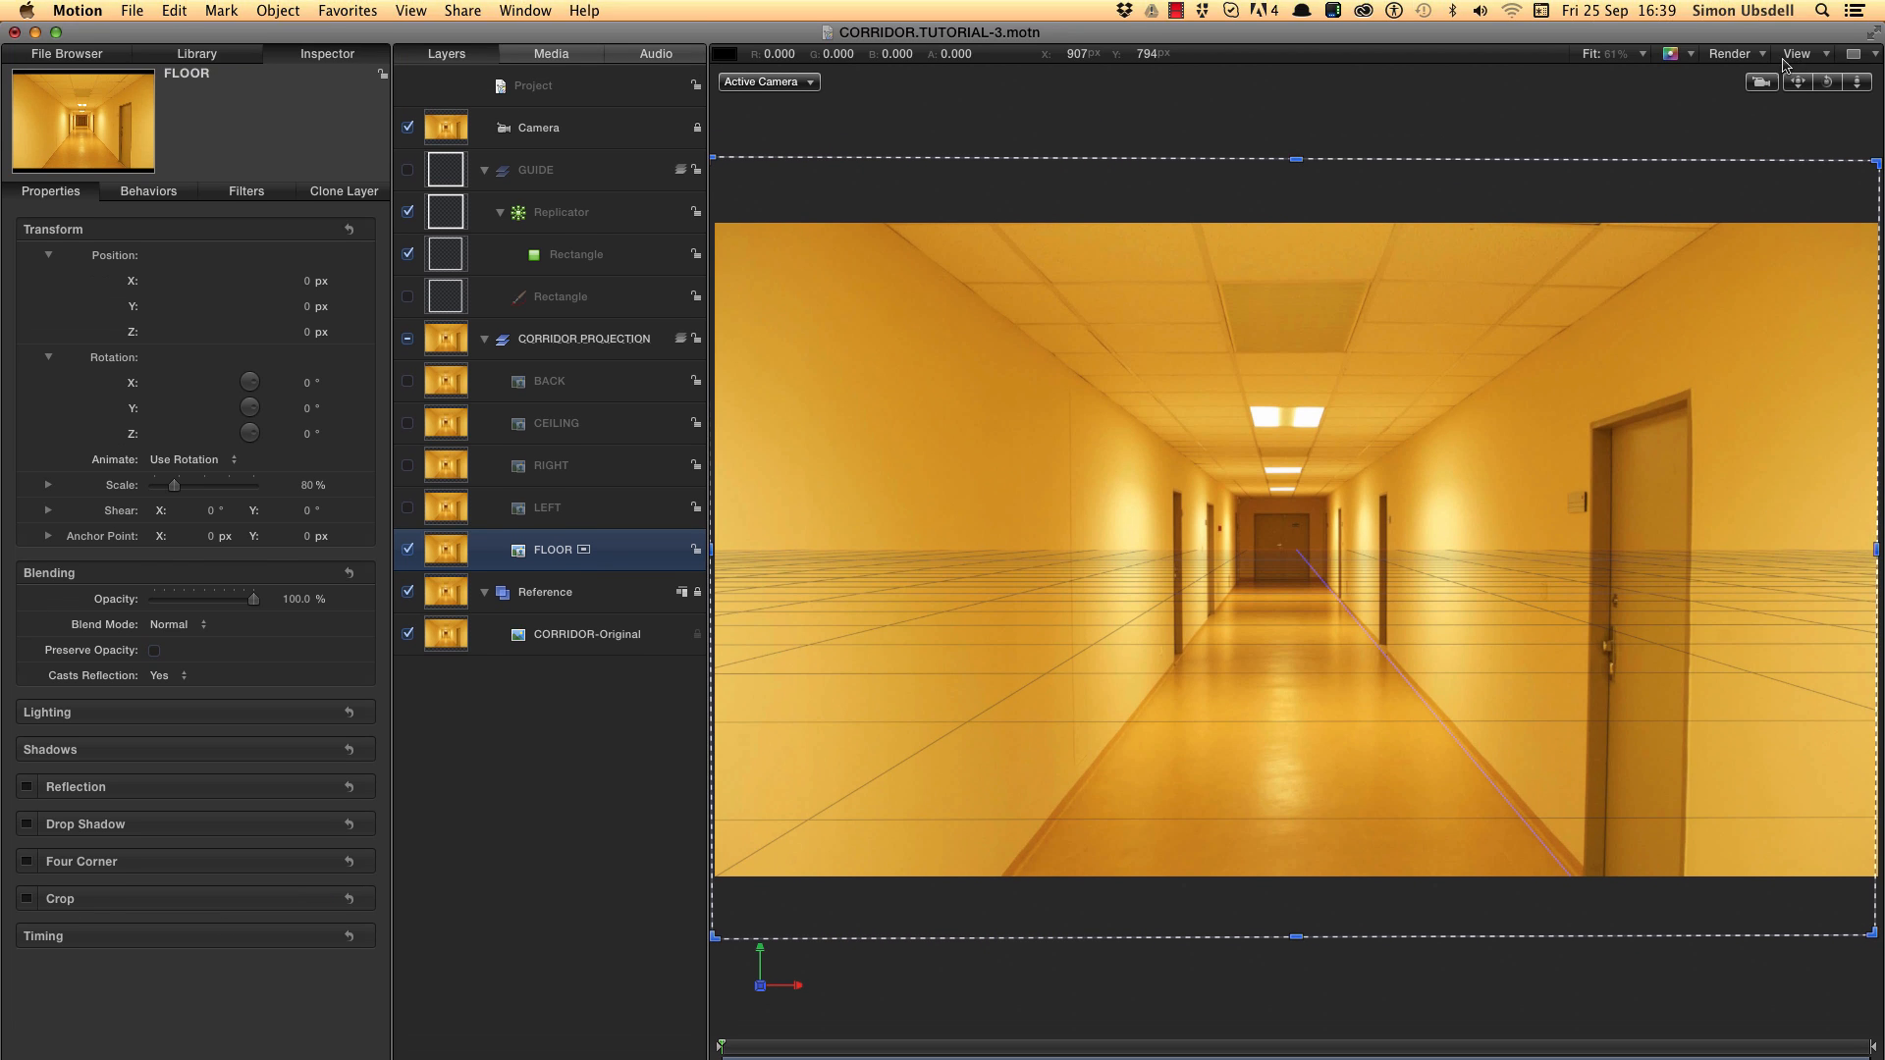
pyautogui.click(1760, 54)
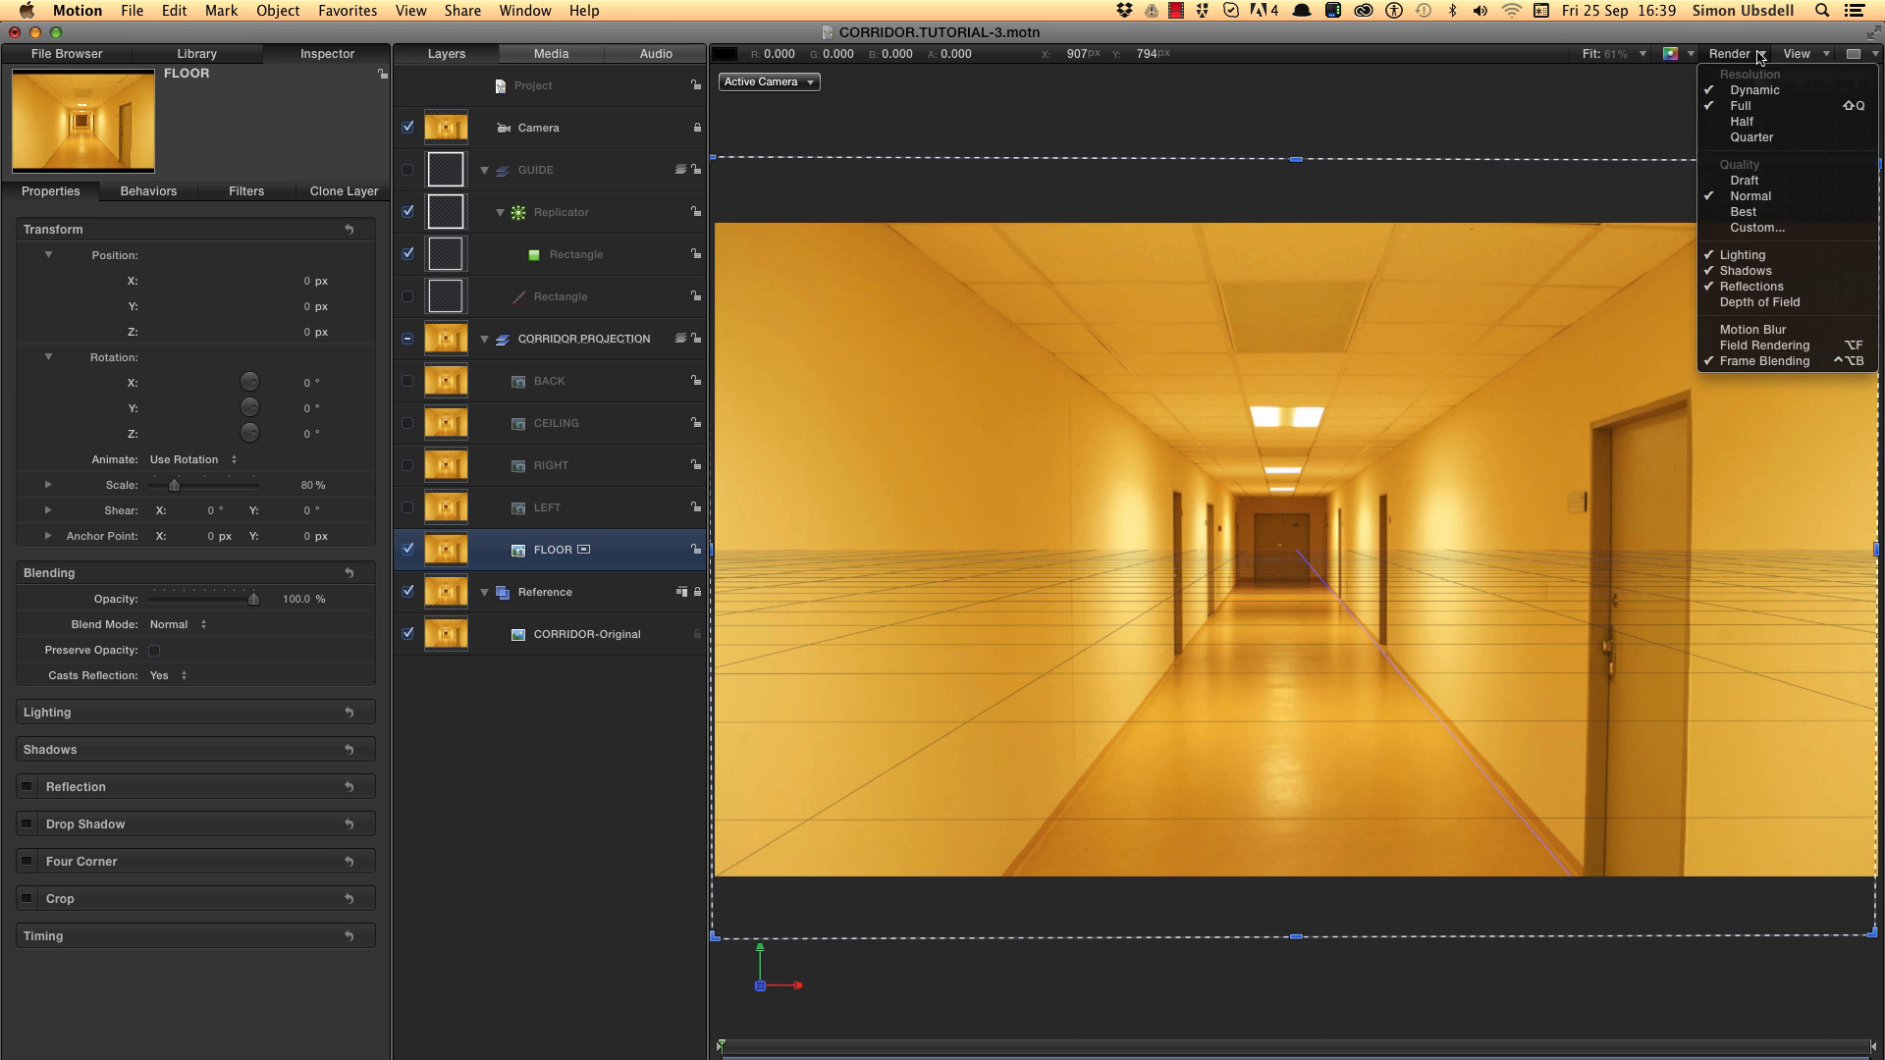
pyautogui.click(1812, 61)
pyautogui.click(1811, 61)
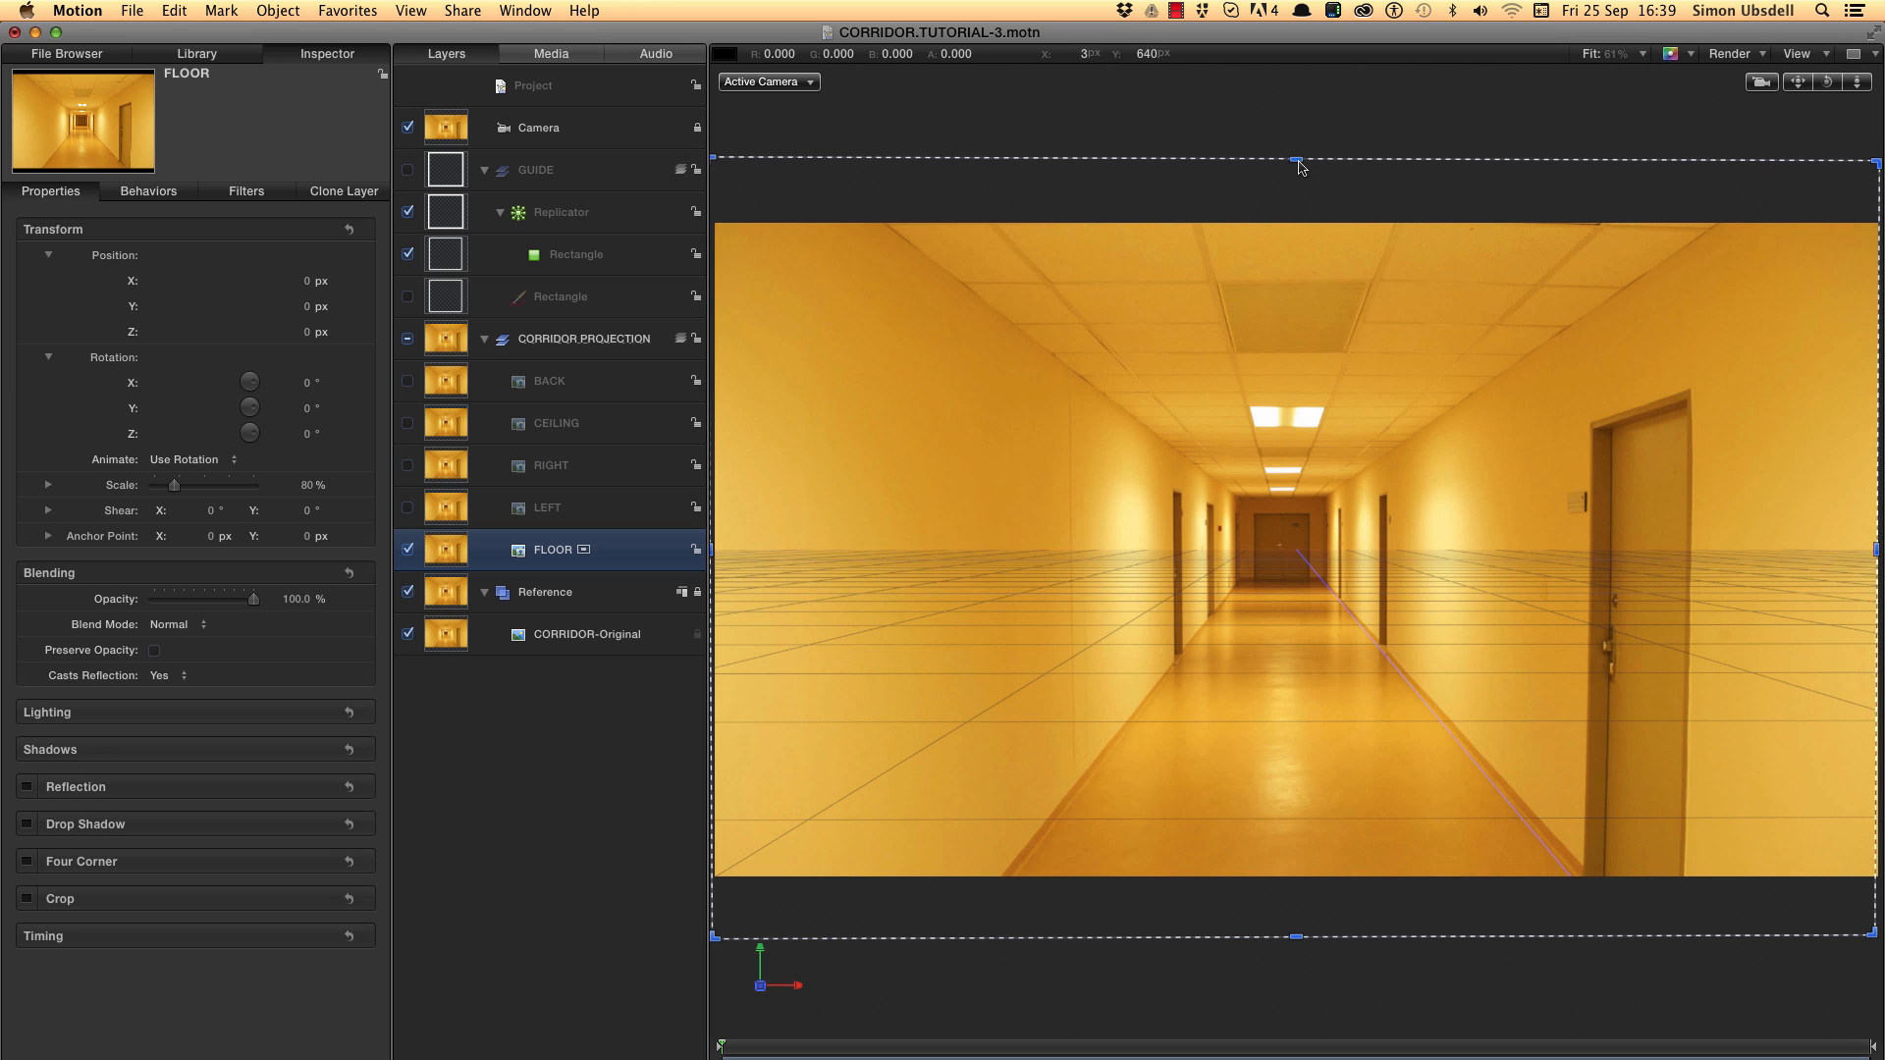
# - Crop the FLOOR layer's upper edge down to the foot of the back wall and move its anchor point to that edge, Y -66.8 px
pyautogui.moveTo(1296, 159); pyautogui.dragTo(1535, 745)
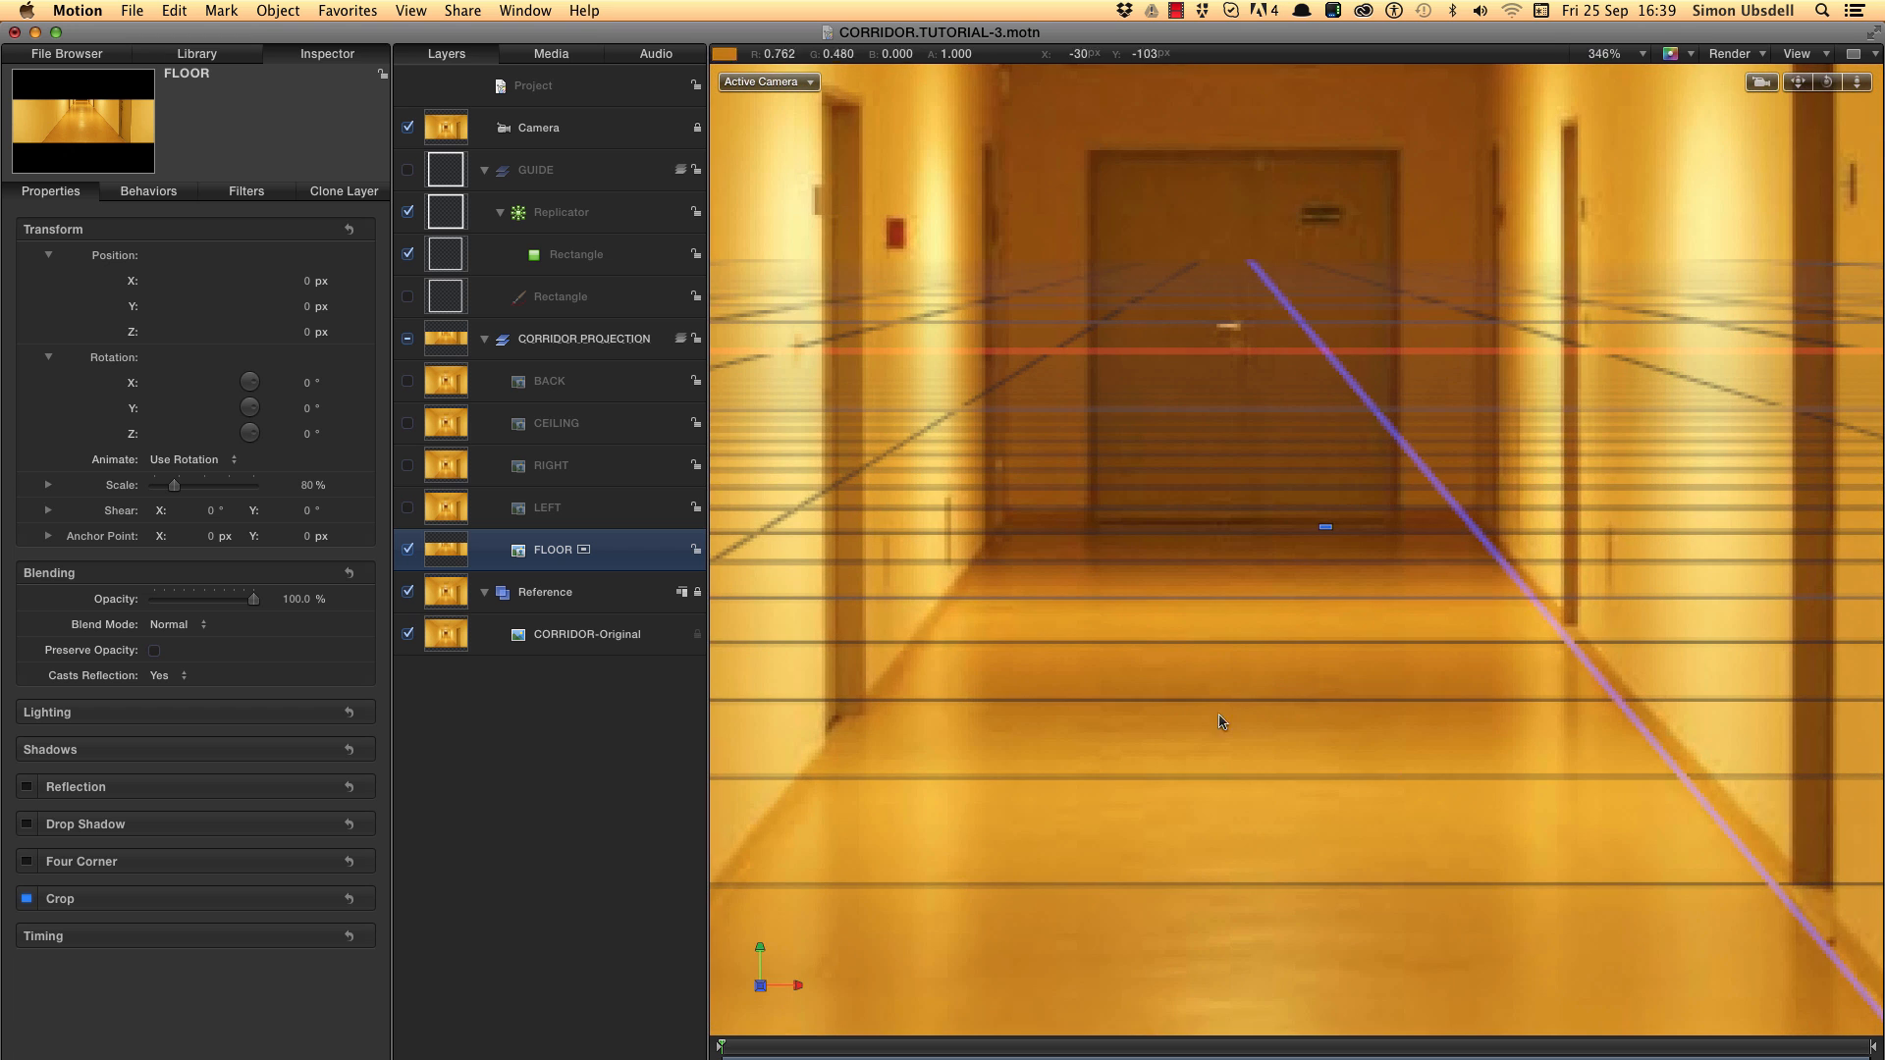
pyautogui.moveTo(1326, 540); pyautogui.dragTo(1326, 541)
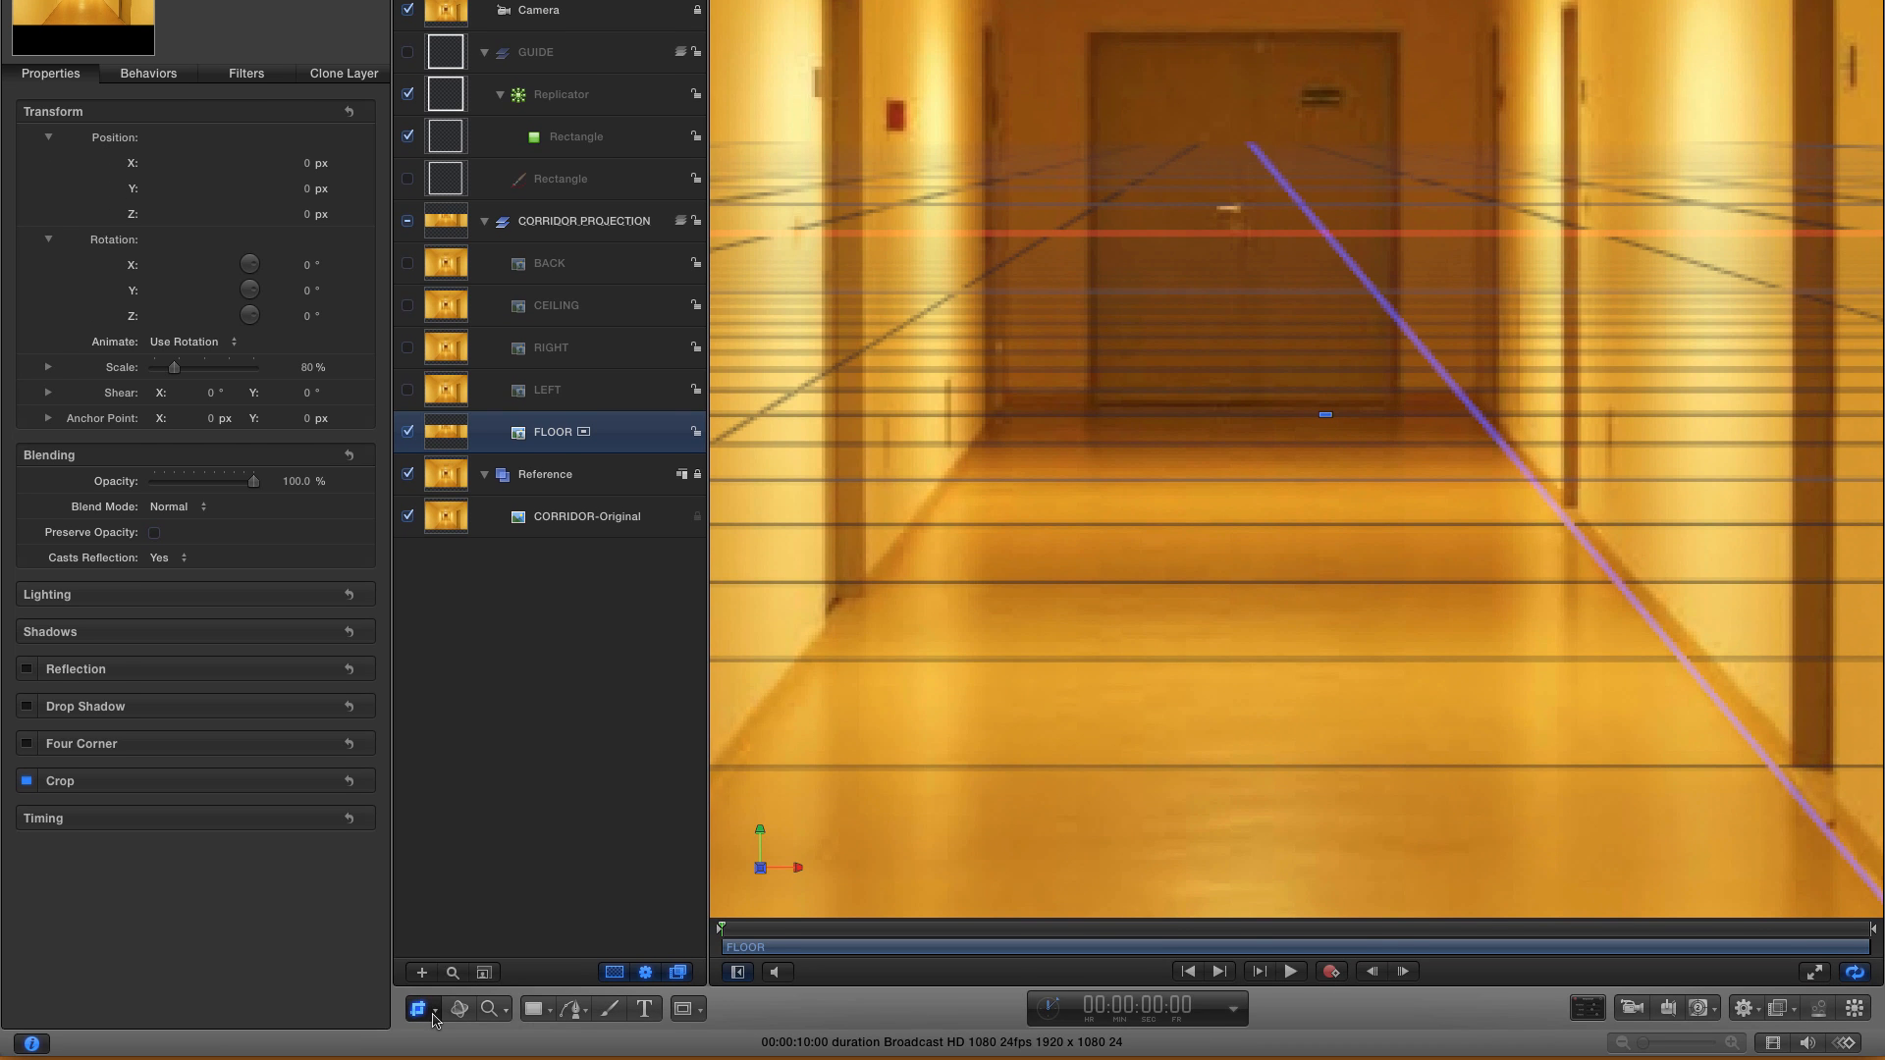
pyautogui.click(433, 1009)
pyautogui.click(496, 775)
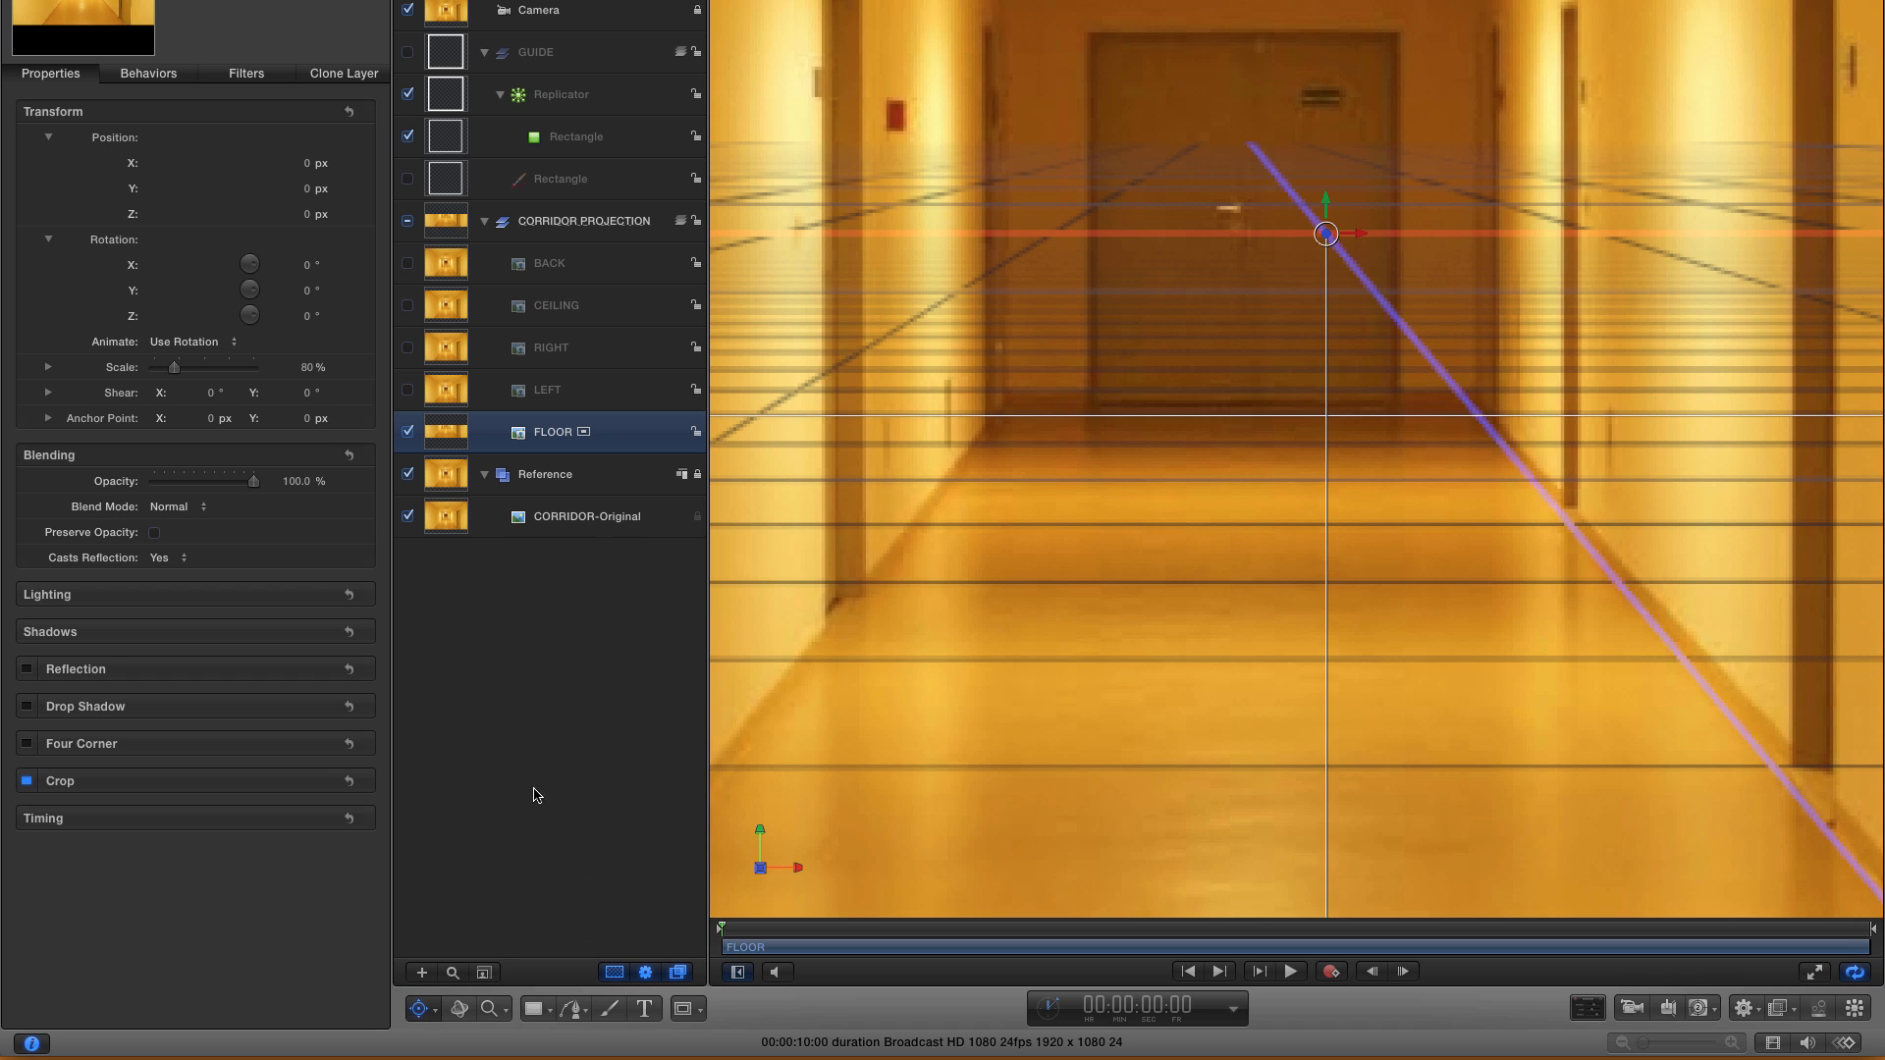
pyautogui.click(1328, 202)
pyautogui.moveTo(1328, 202); pyautogui.dragTo(1345, 382)
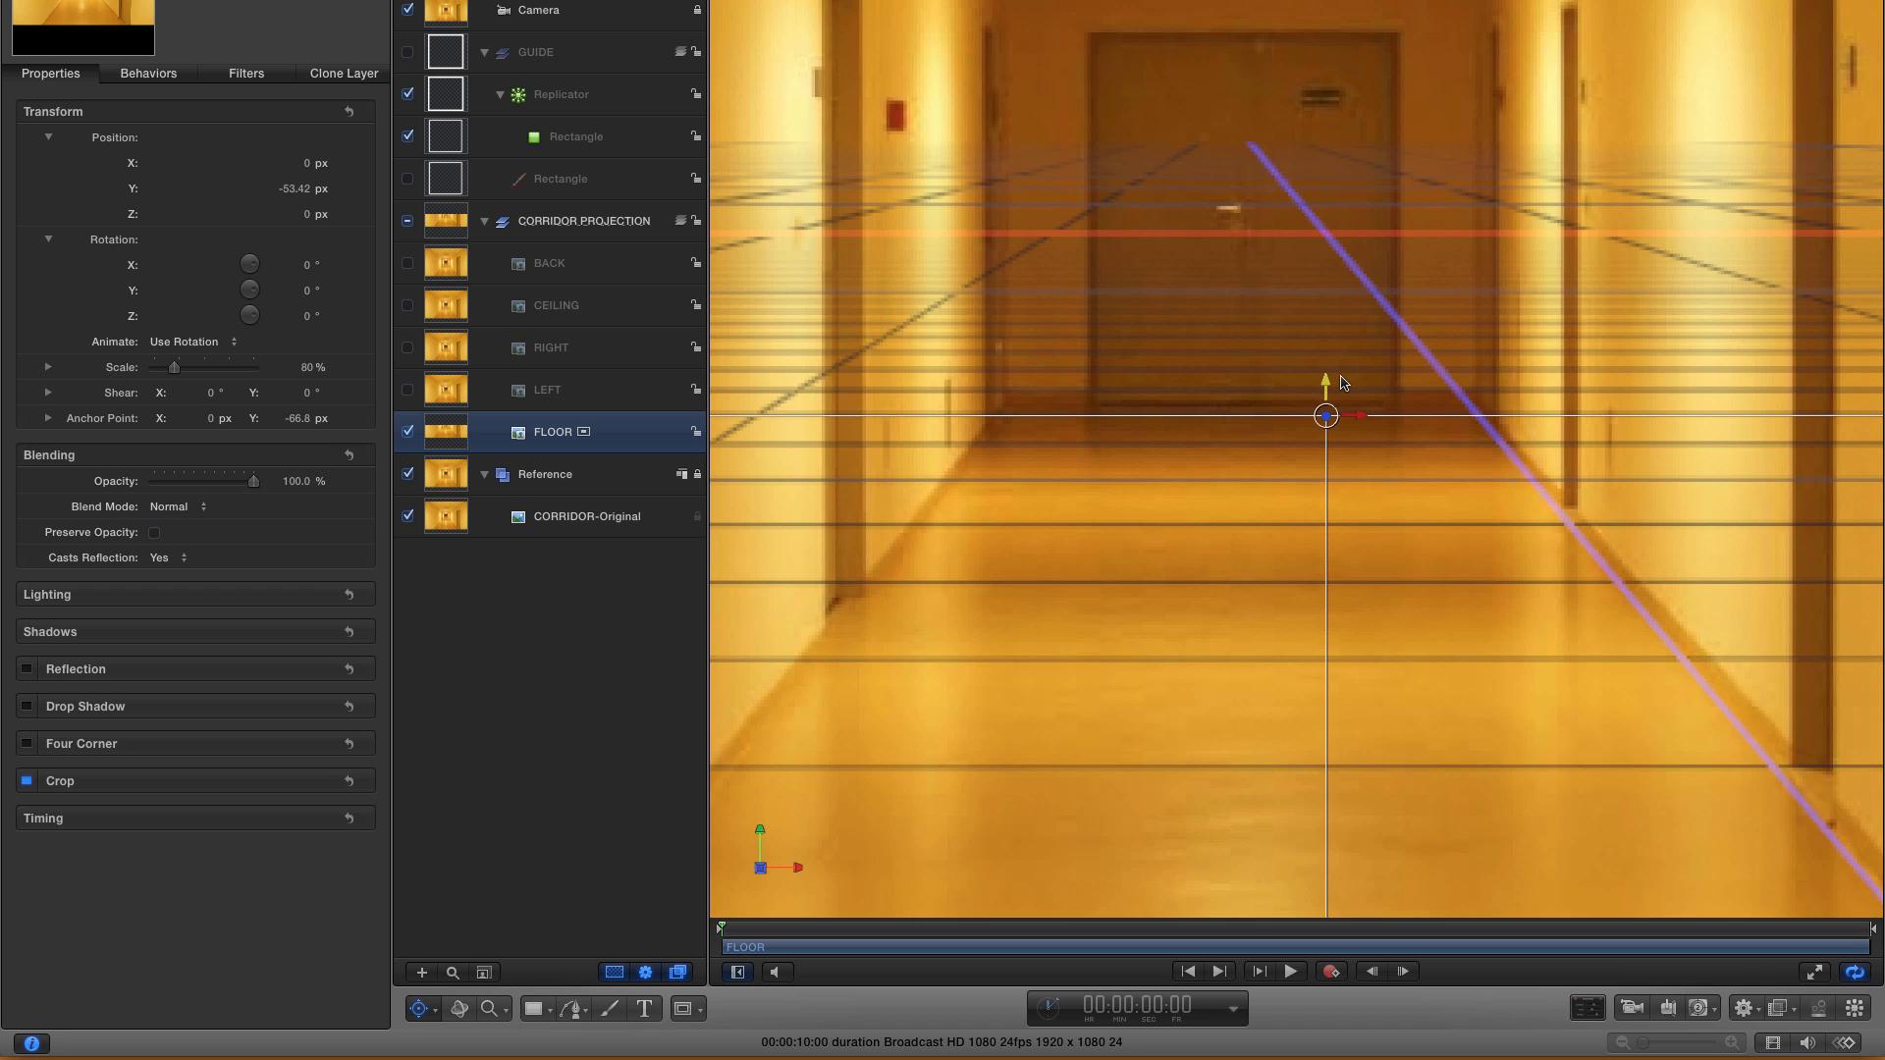
# - Try rotating the FLOOR layer 90° about its X axis
pyautogui.hotkey('shift', 'z')
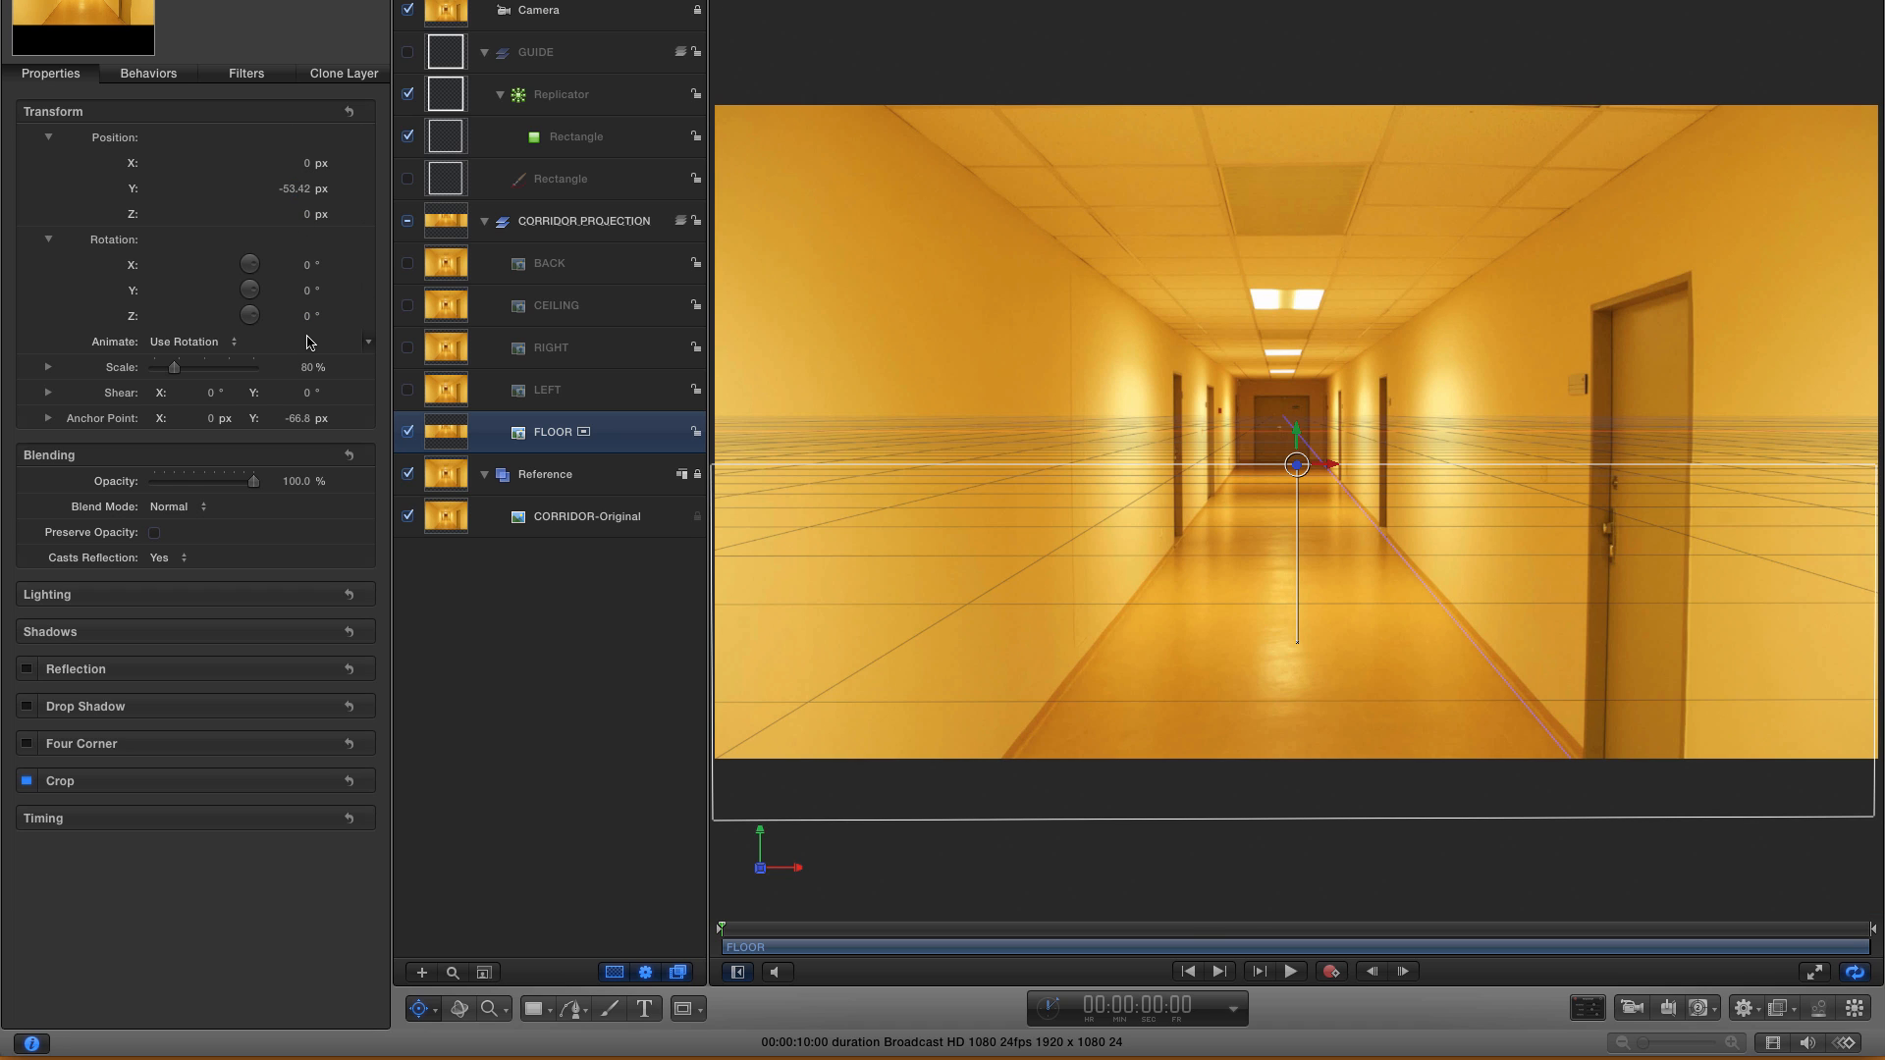
pyautogui.moveTo(307, 270)
pyautogui.mouseDown()
pyautogui.moveTo(375, 270)
pyautogui.moveTo(299, 260)
pyautogui.mouseUp()
pyautogui.click(298, 263)
pyautogui.write('90')
pyautogui.press('Return')
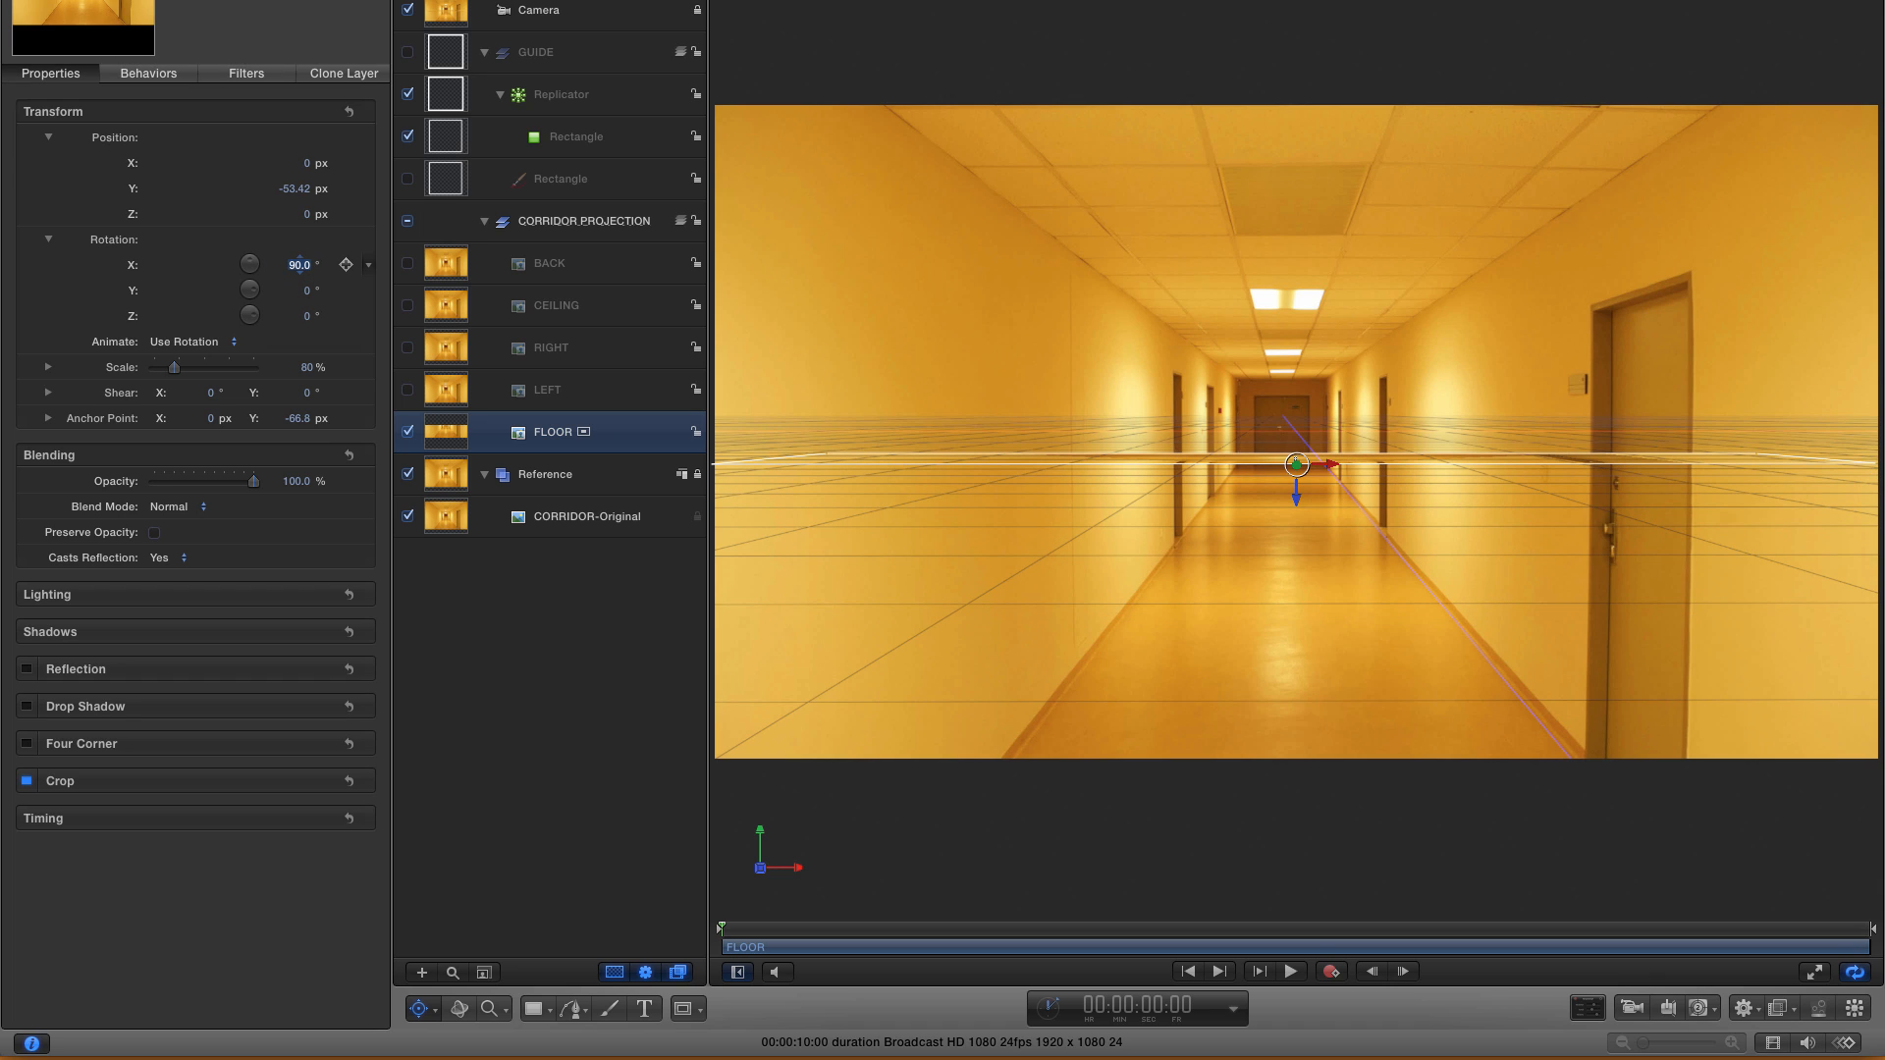
# - Set the FLOOR layer's X rotation to -90° so it lies flat, extending towards the camera
pyautogui.click(295, 265)
pyautogui.press('BackSpace')
pyautogui.write('-90')
pyautogui.press('Return')
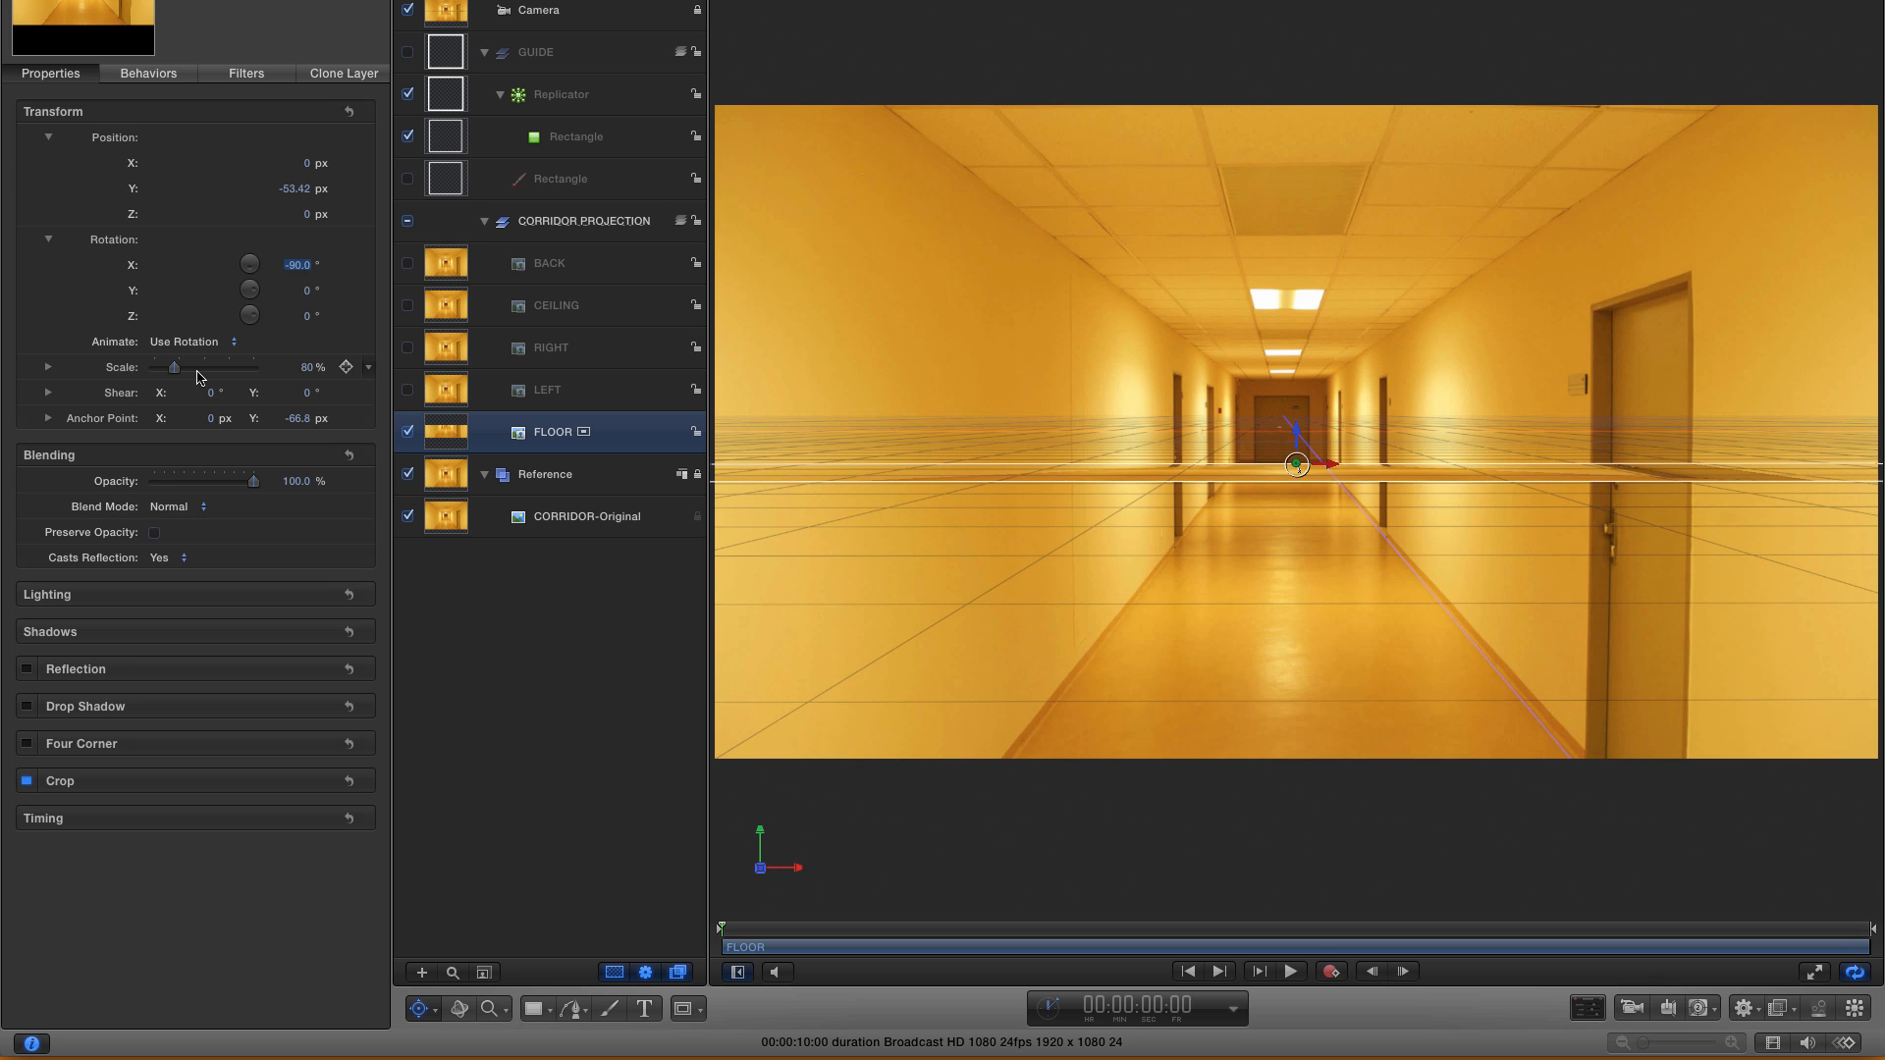
# - Stretch the FLOOR layer along its length by raising only its Y scale to 267.93%
pyautogui.click(49, 368)
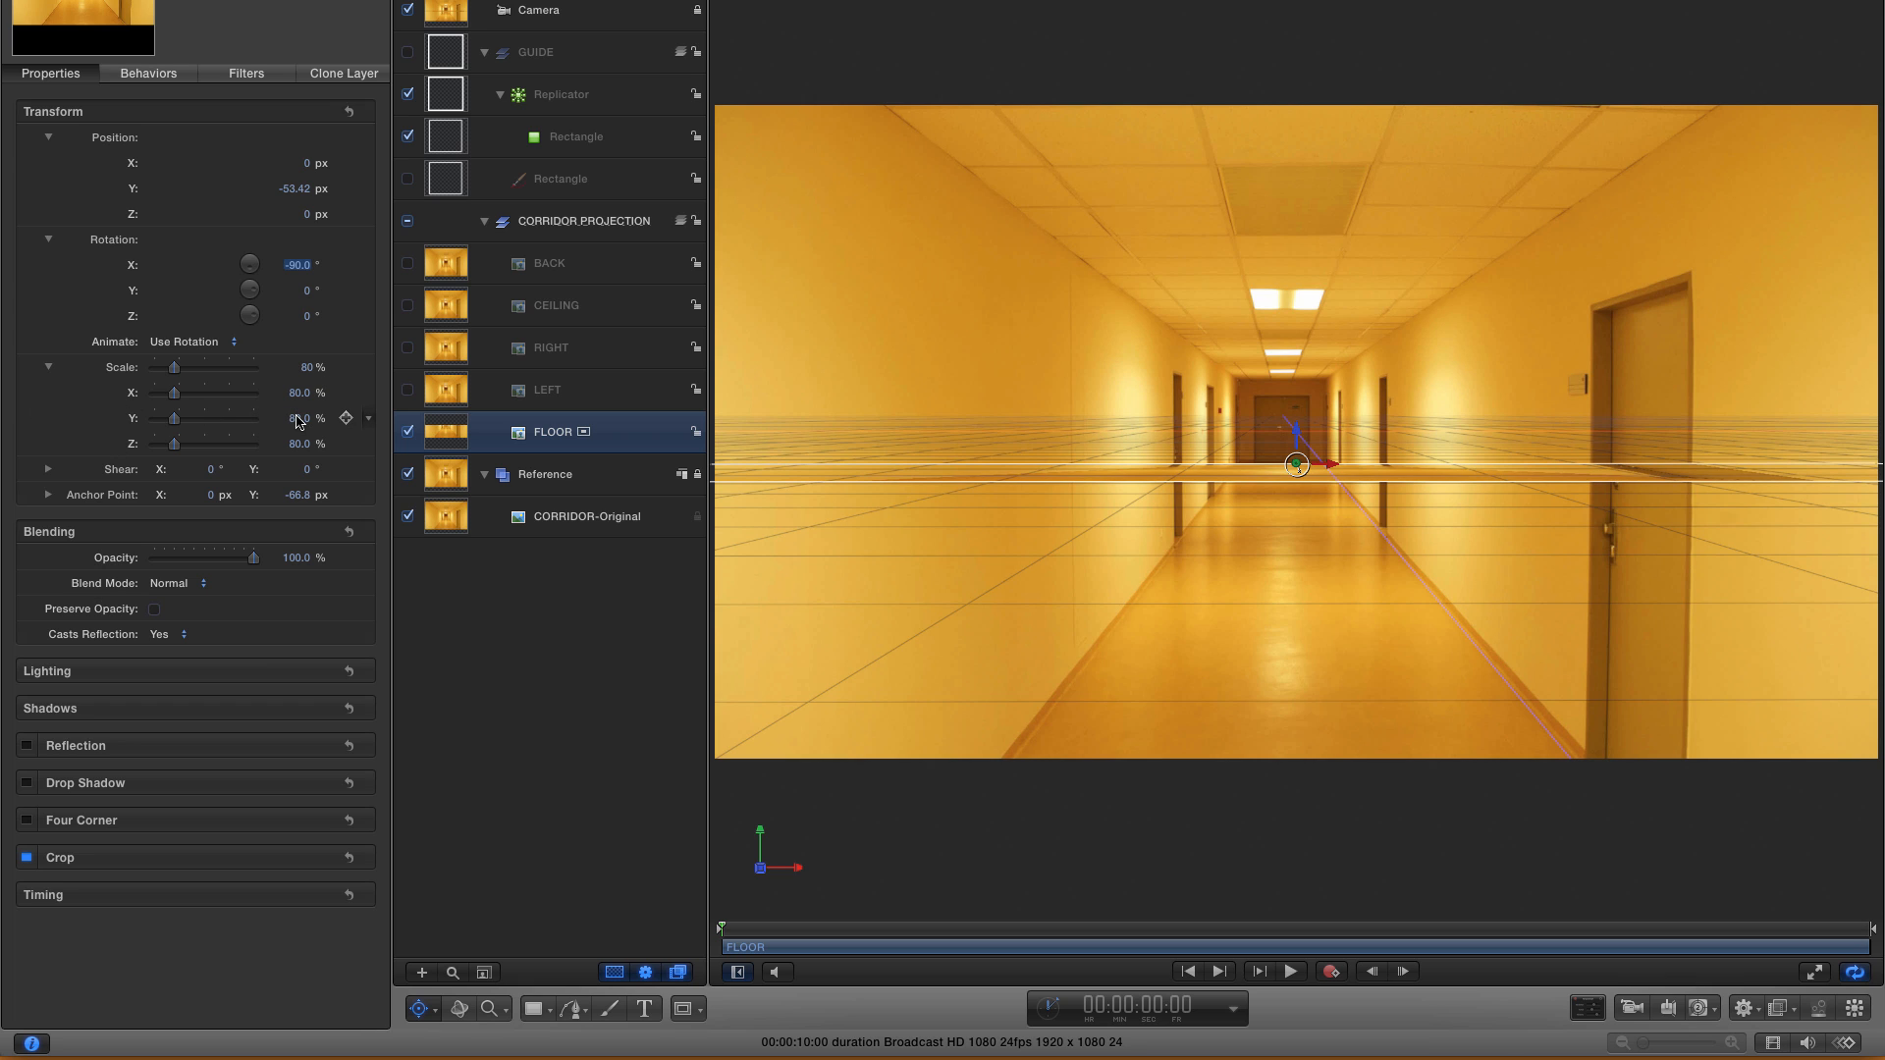
pyautogui.moveTo(298, 418); pyautogui.dragTo(297, 418)
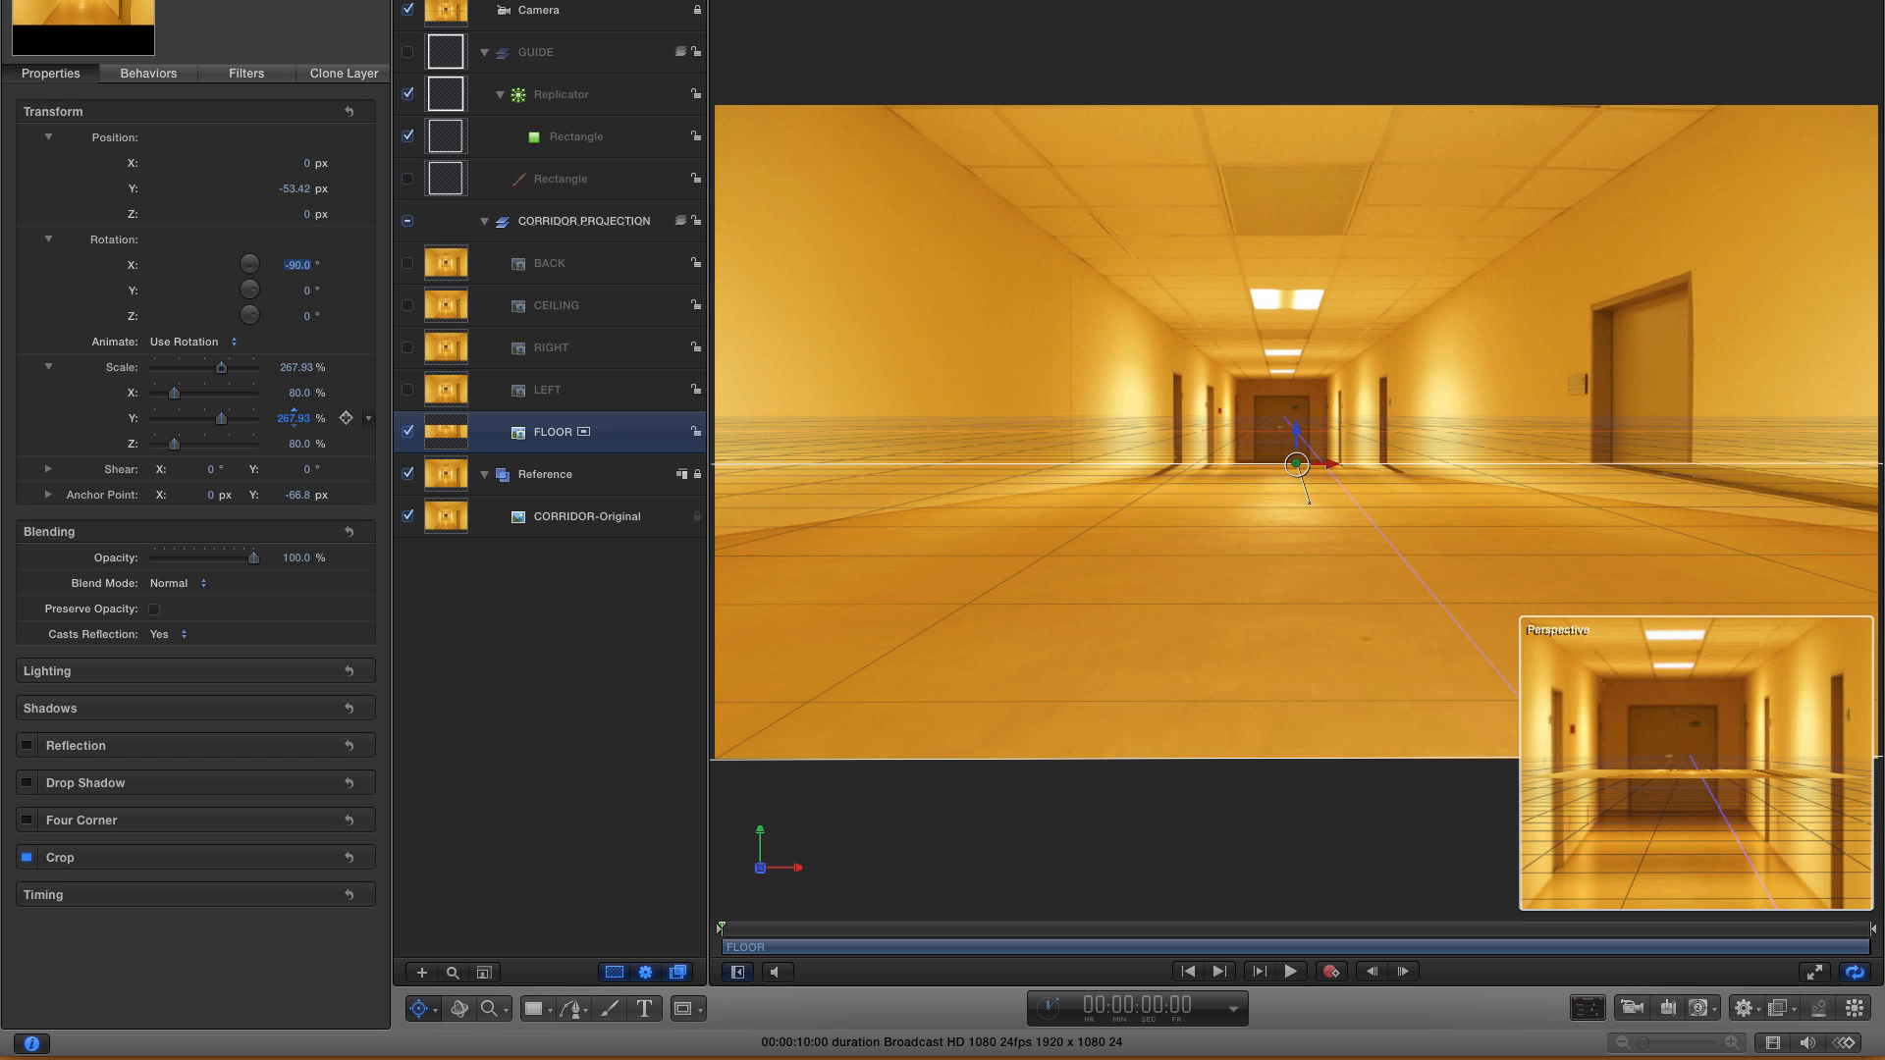
pyautogui.moveTo(297, 418); pyautogui.dragTo(297, 418)
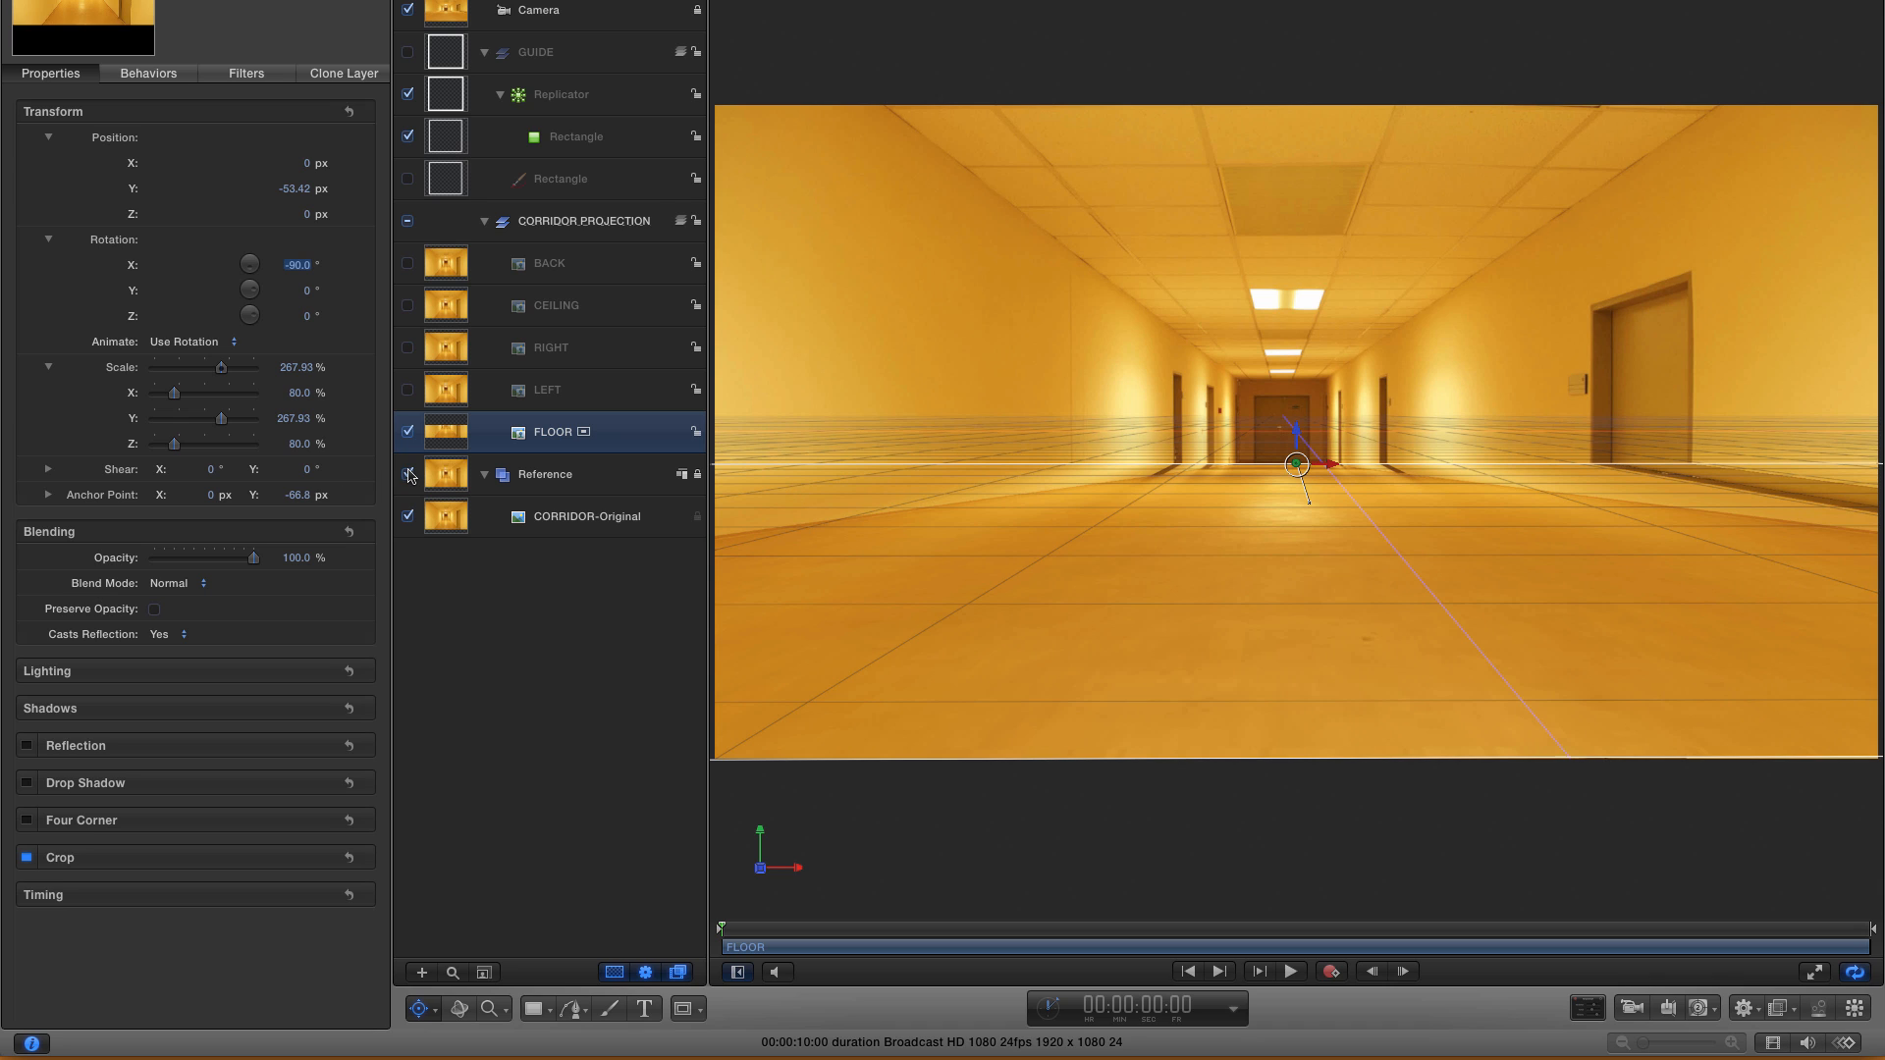
# - Hide the Reference group and show the GUIDE rectangles over the floor
pyautogui.click(408, 474)
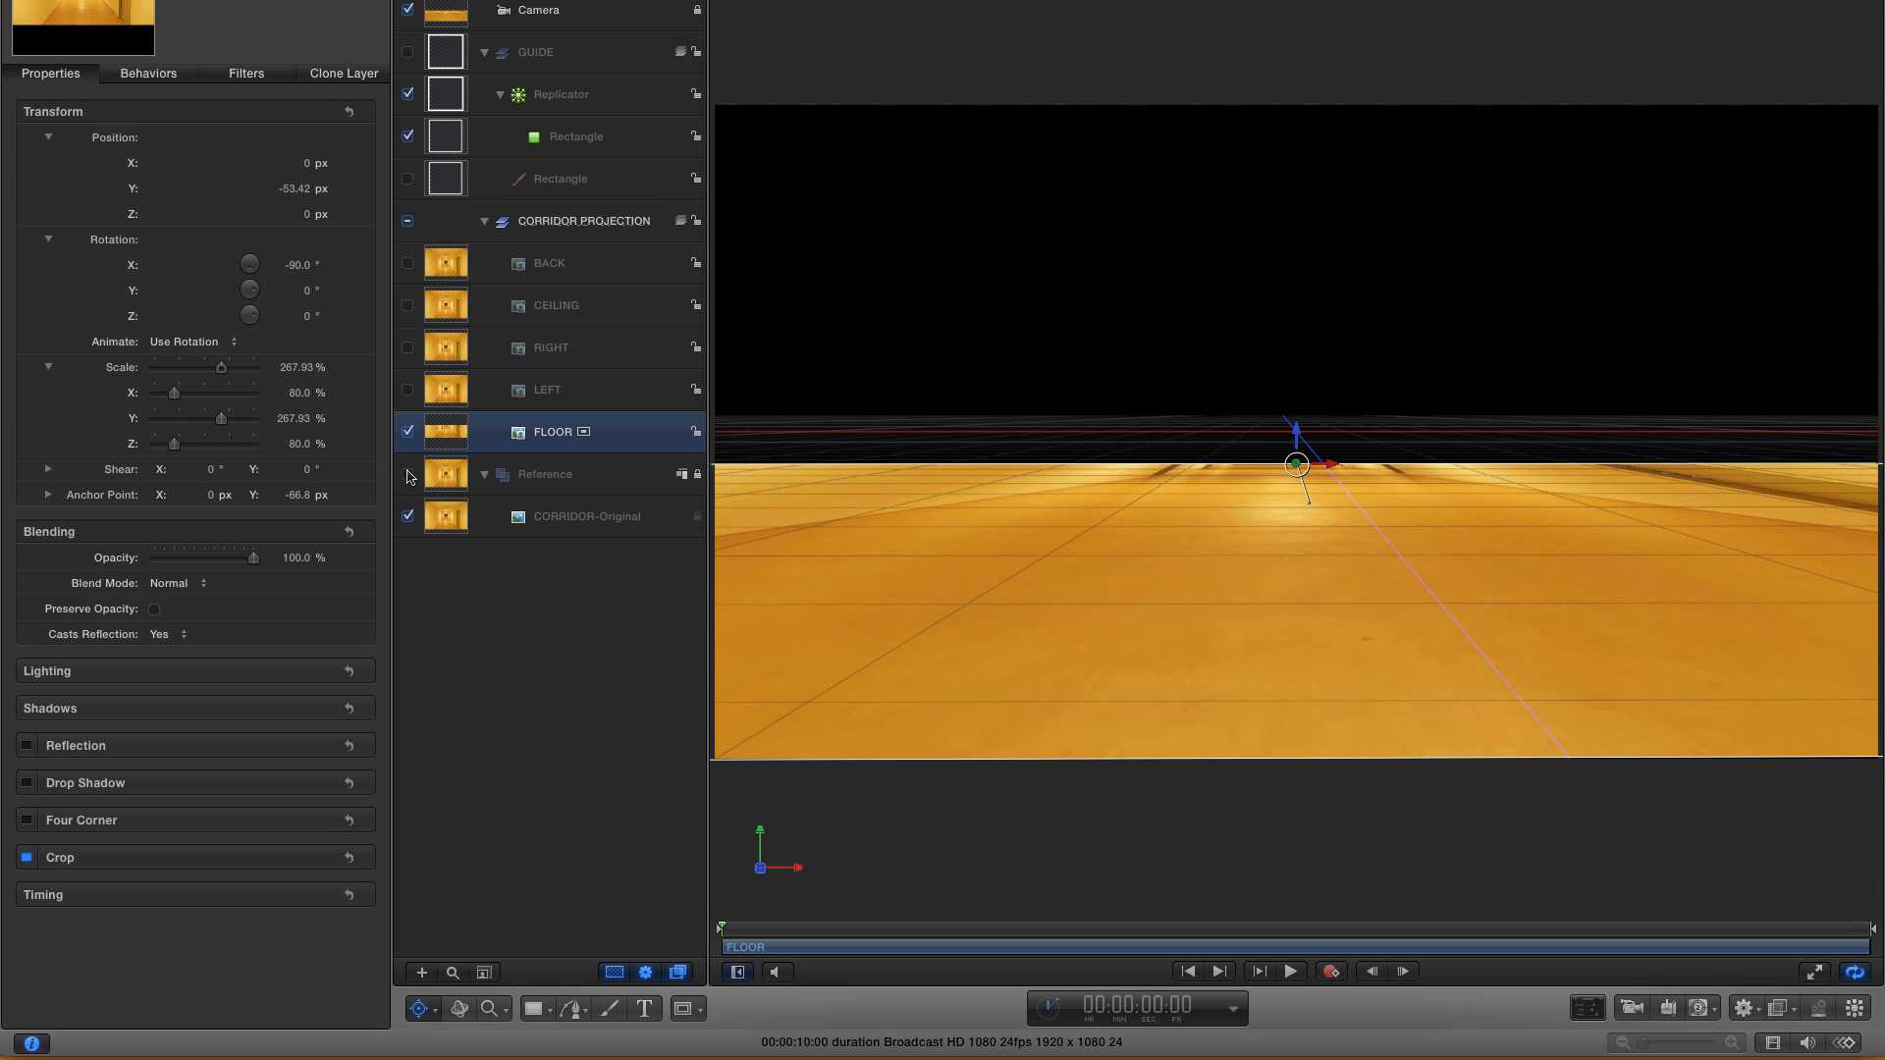
pyautogui.click(408, 52)
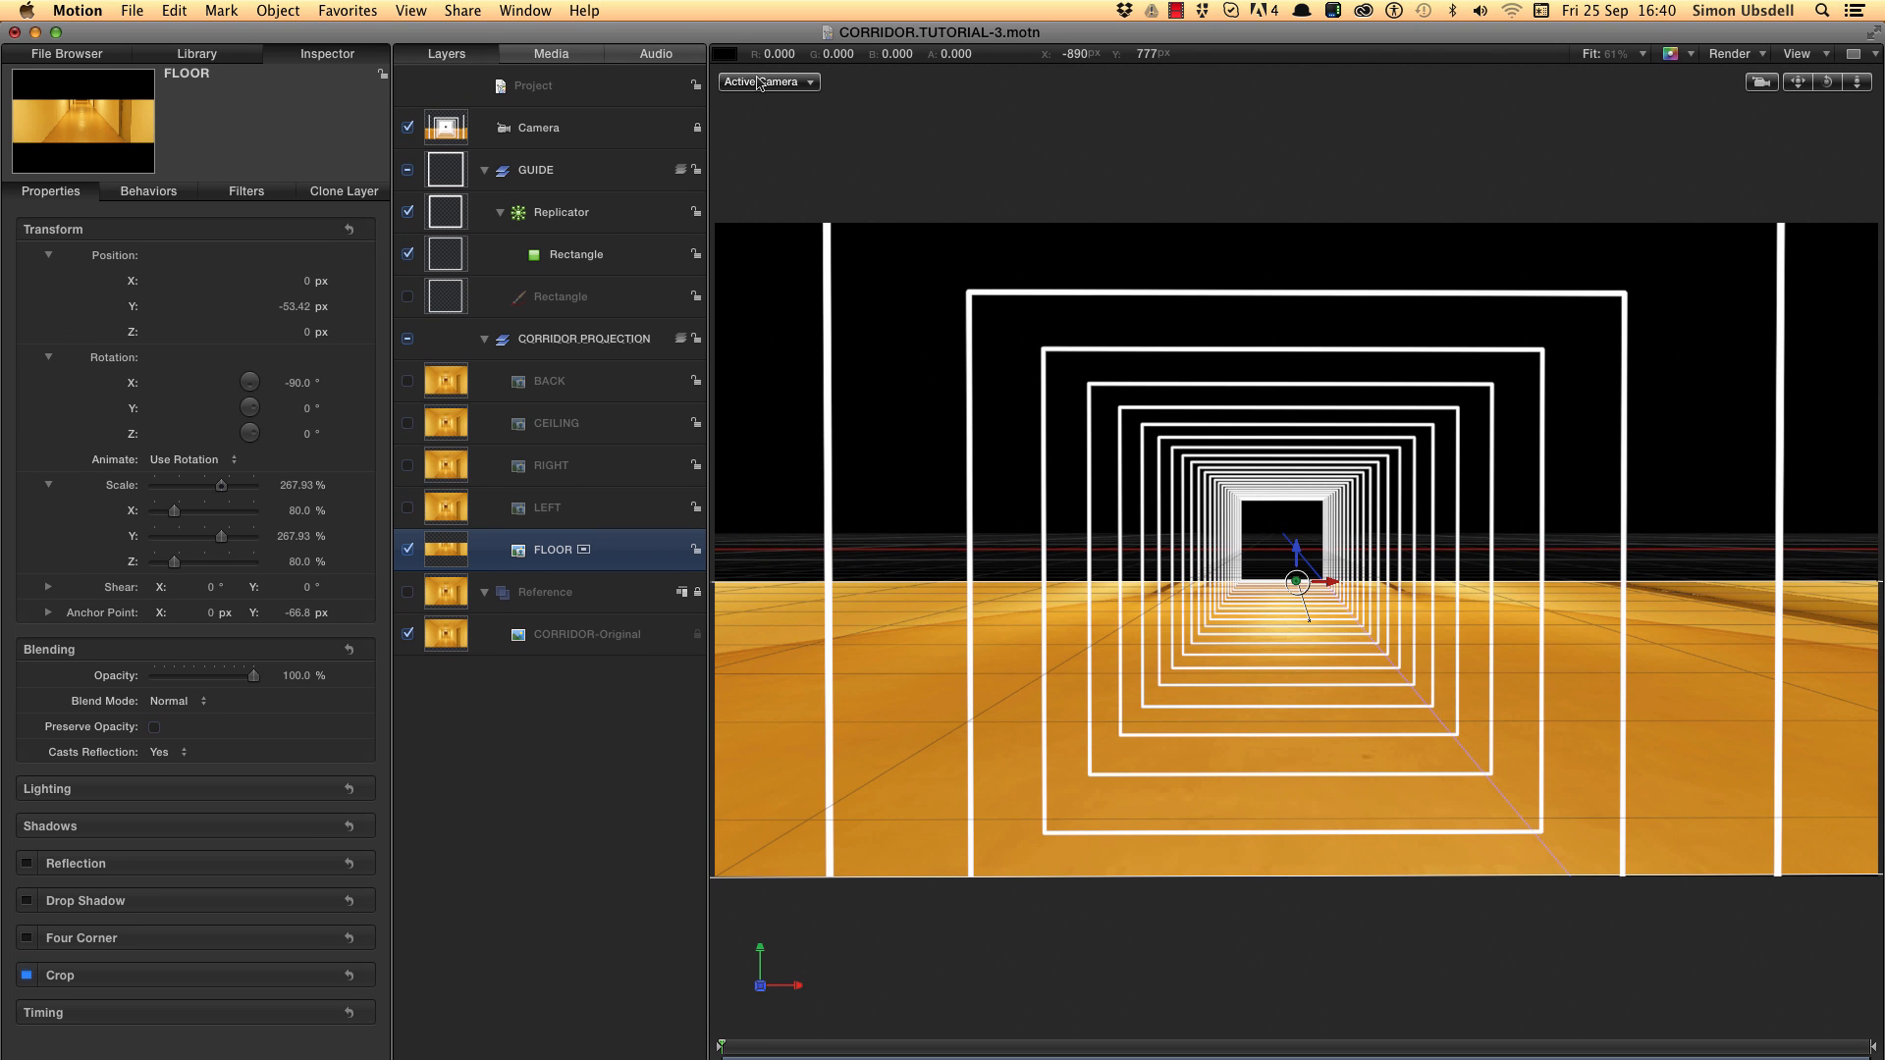
# - In the Top view, raise the FLOOR layer's Y scale to 299.93% so it reaches the guide rectangle nearest the camera
pyautogui.click(757, 80)
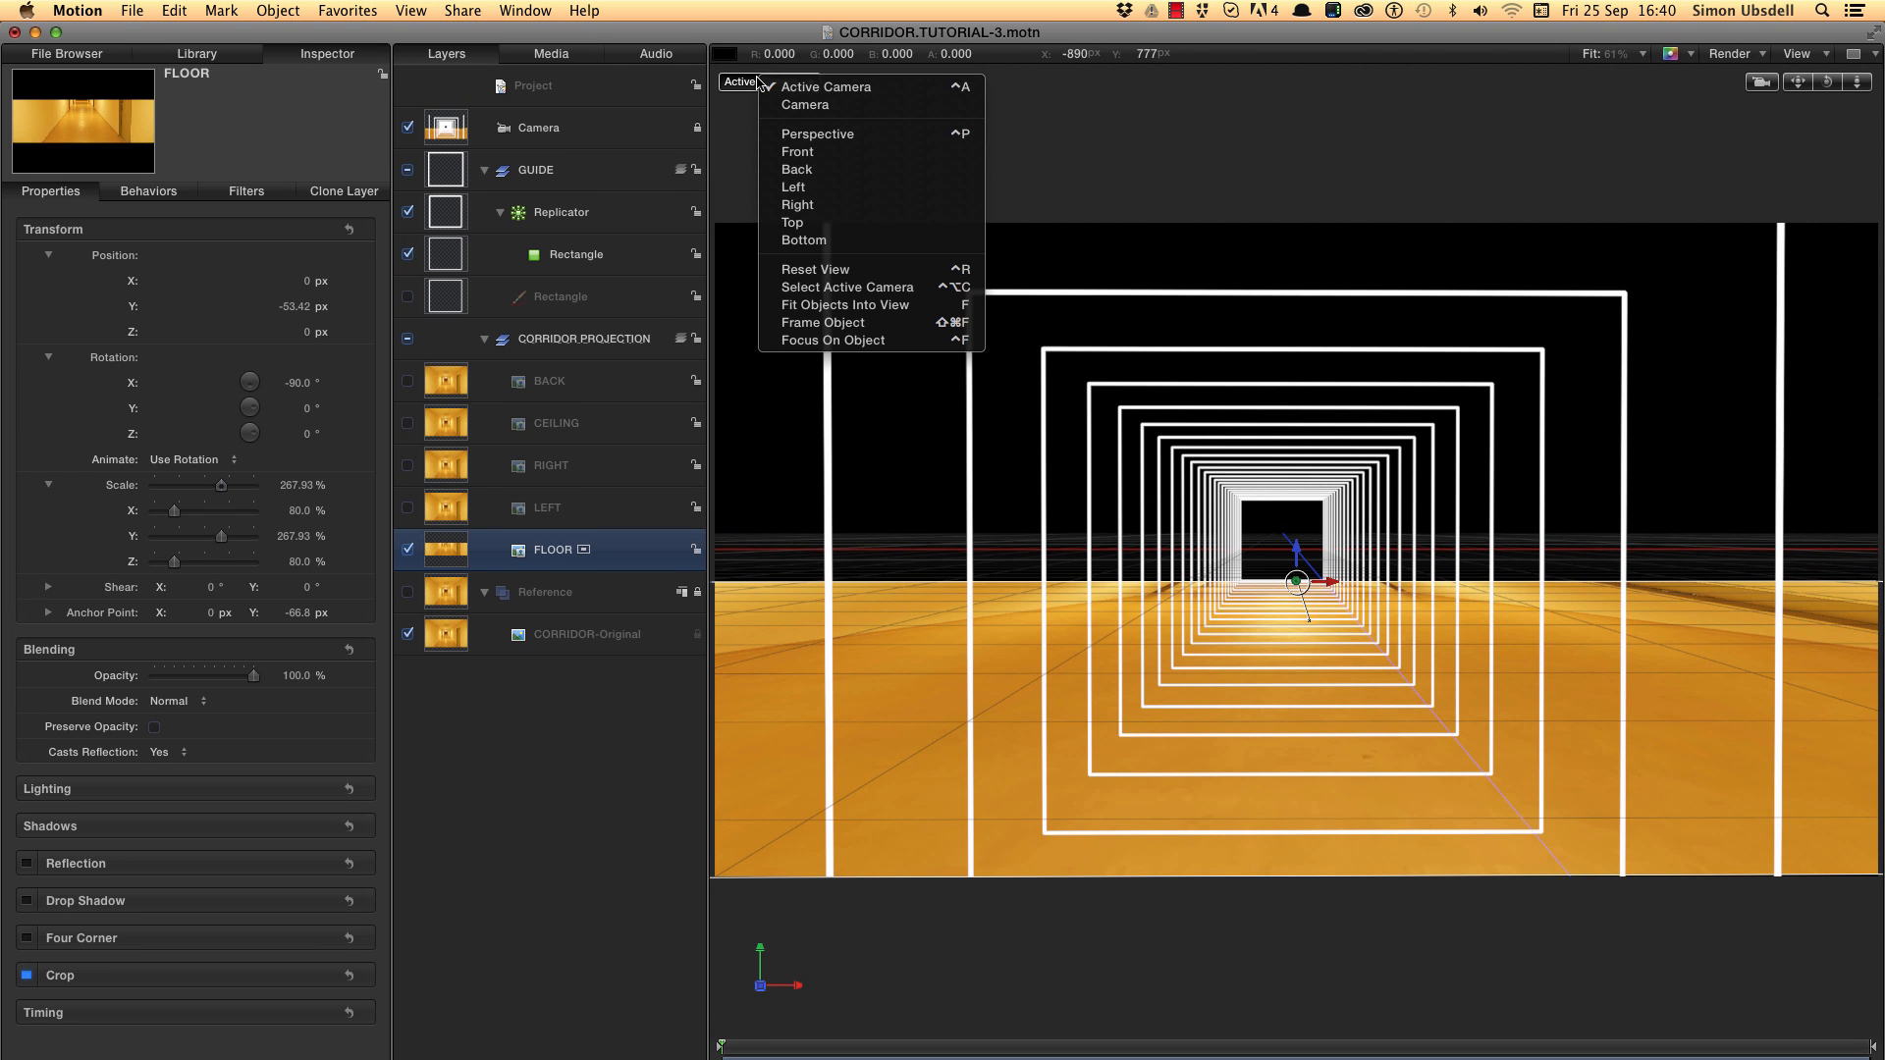
pyautogui.click(828, 229)
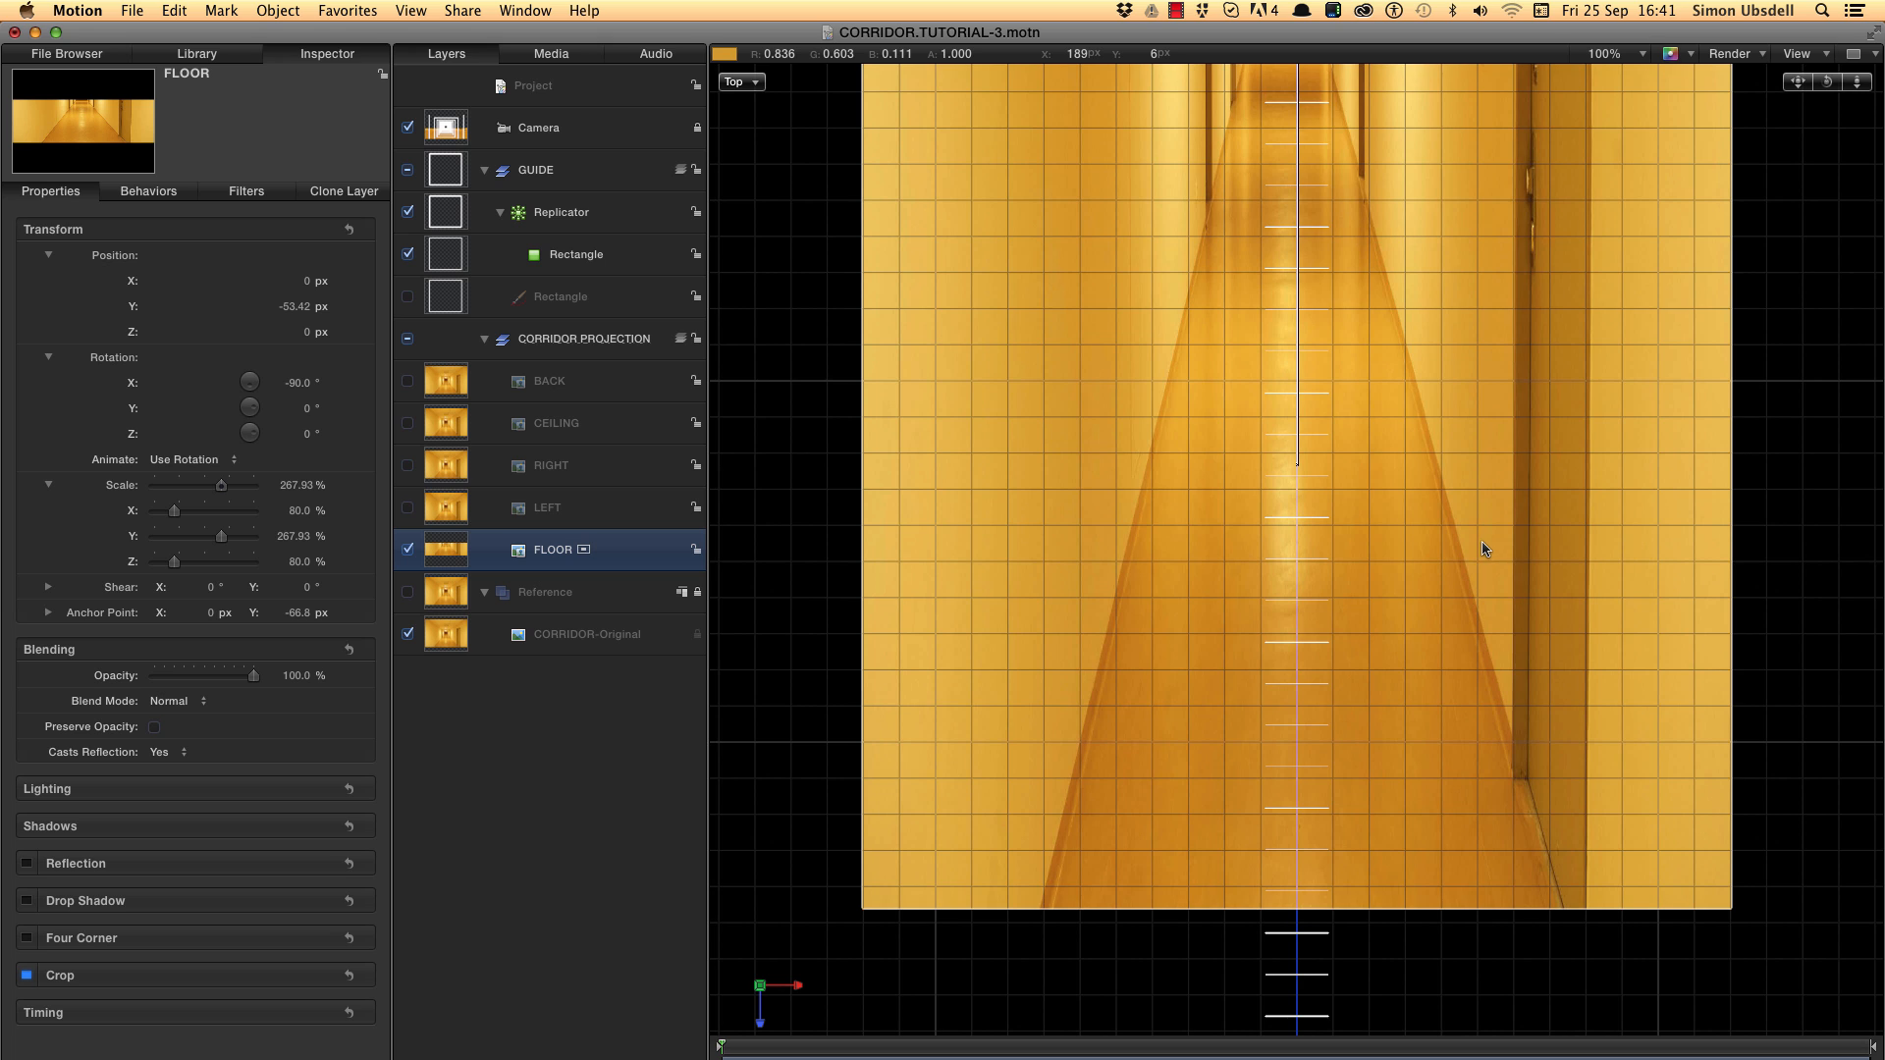
pyautogui.hotkey('shift', 'z')
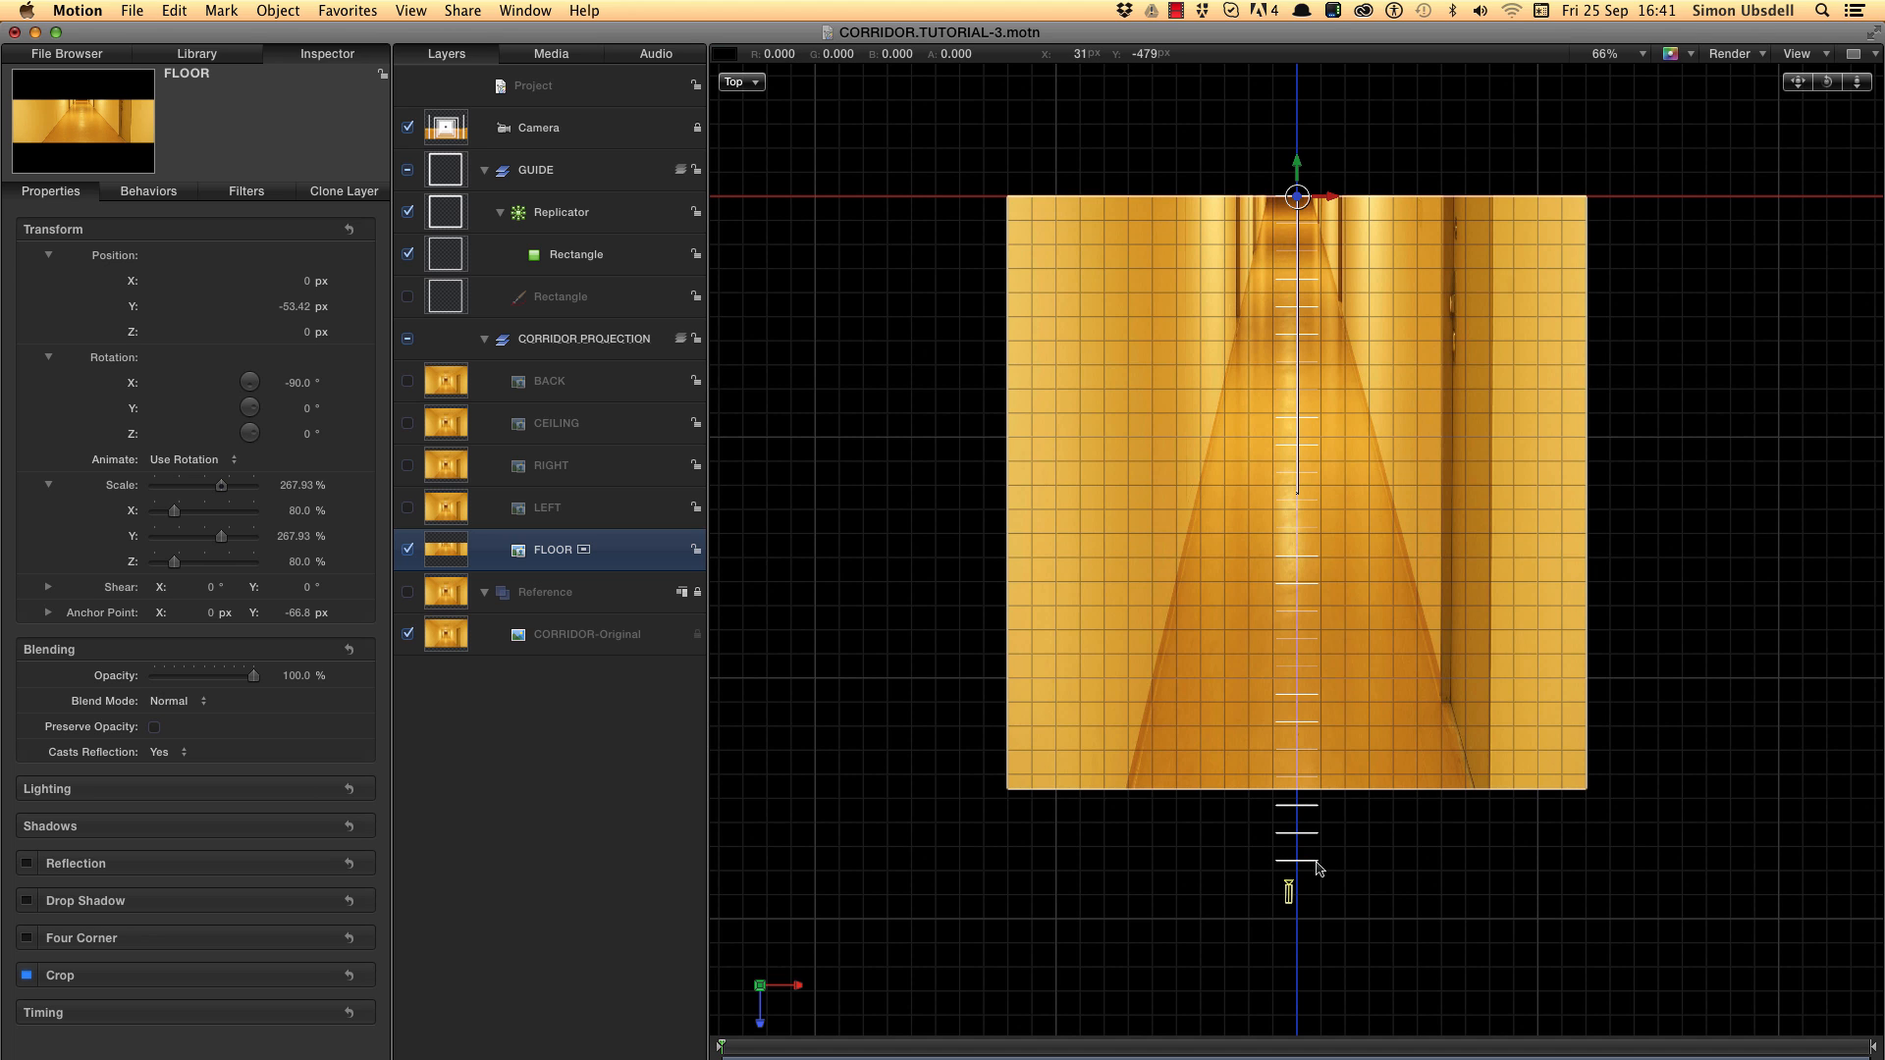
pyautogui.moveTo(290, 536); pyautogui.dragTo(295, 536)
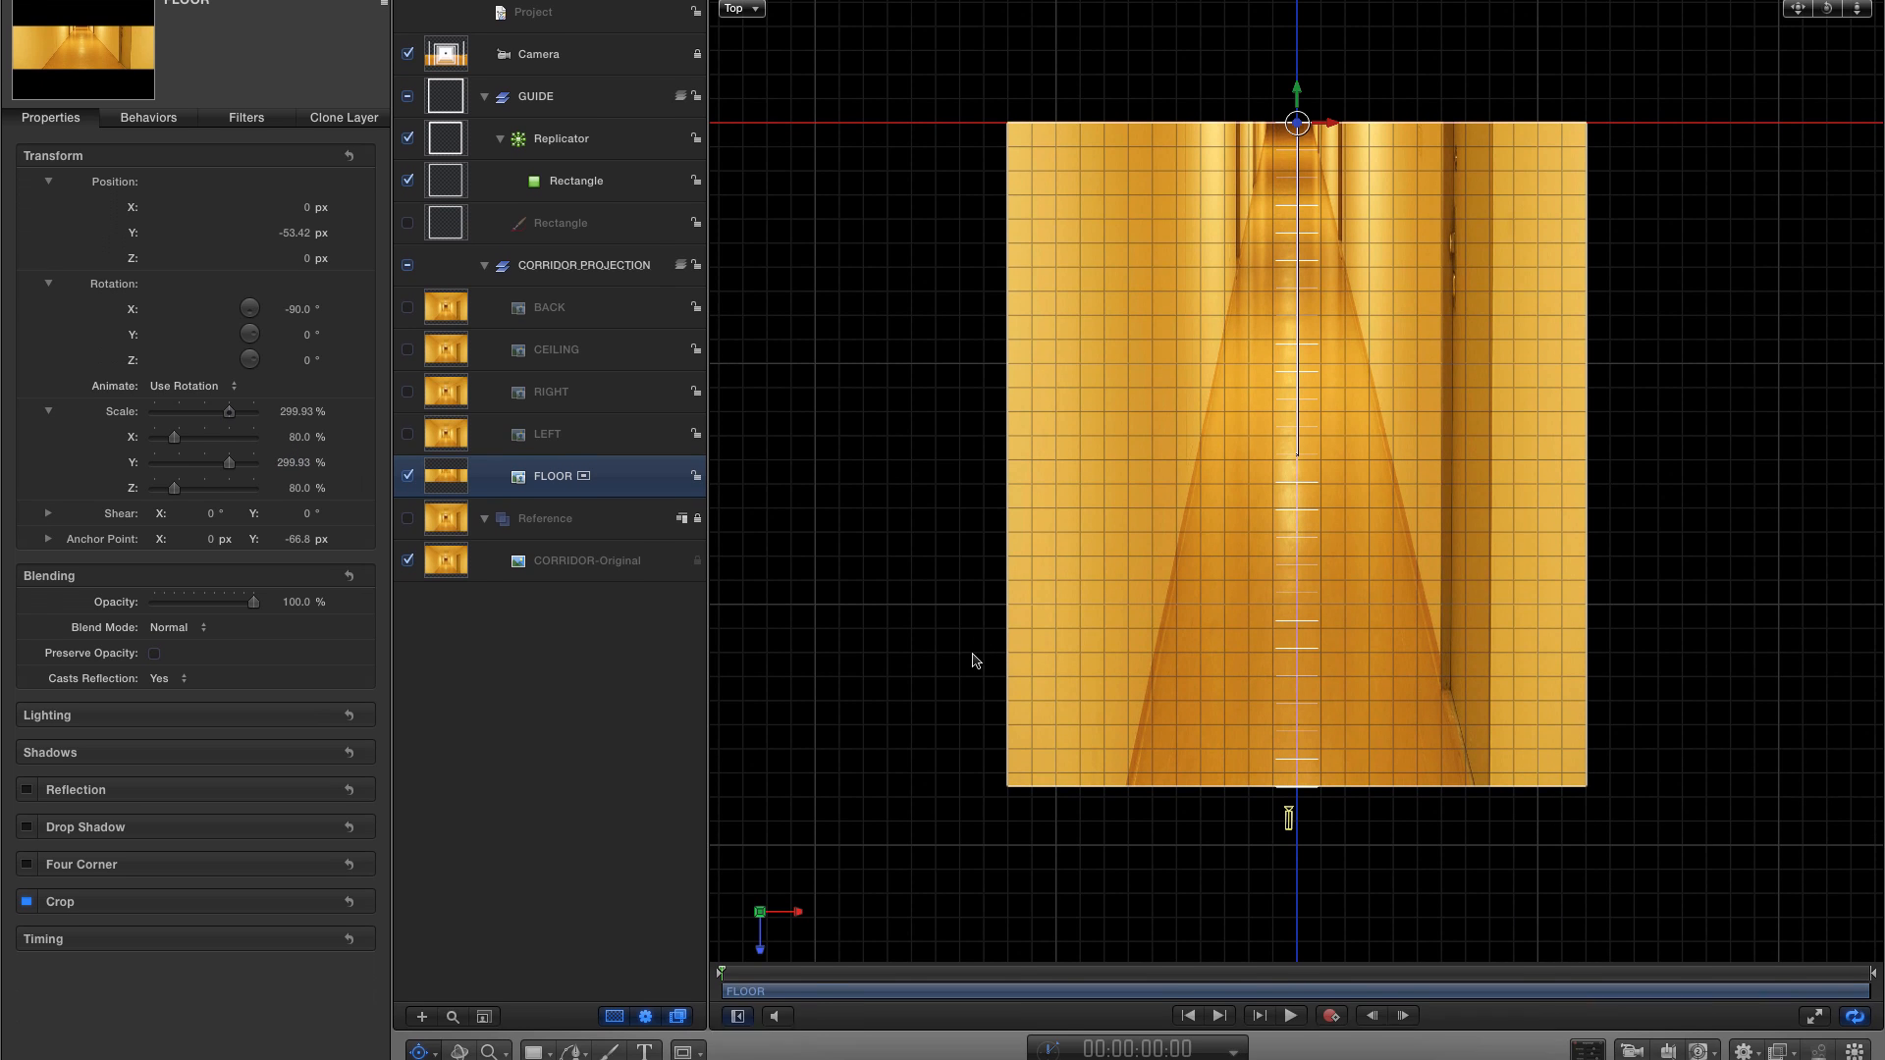
# - Distort the FLOOR layer by pulling both corners of its camera-side edge inwards to just outside the guide's width
pyautogui.click(435, 1011)
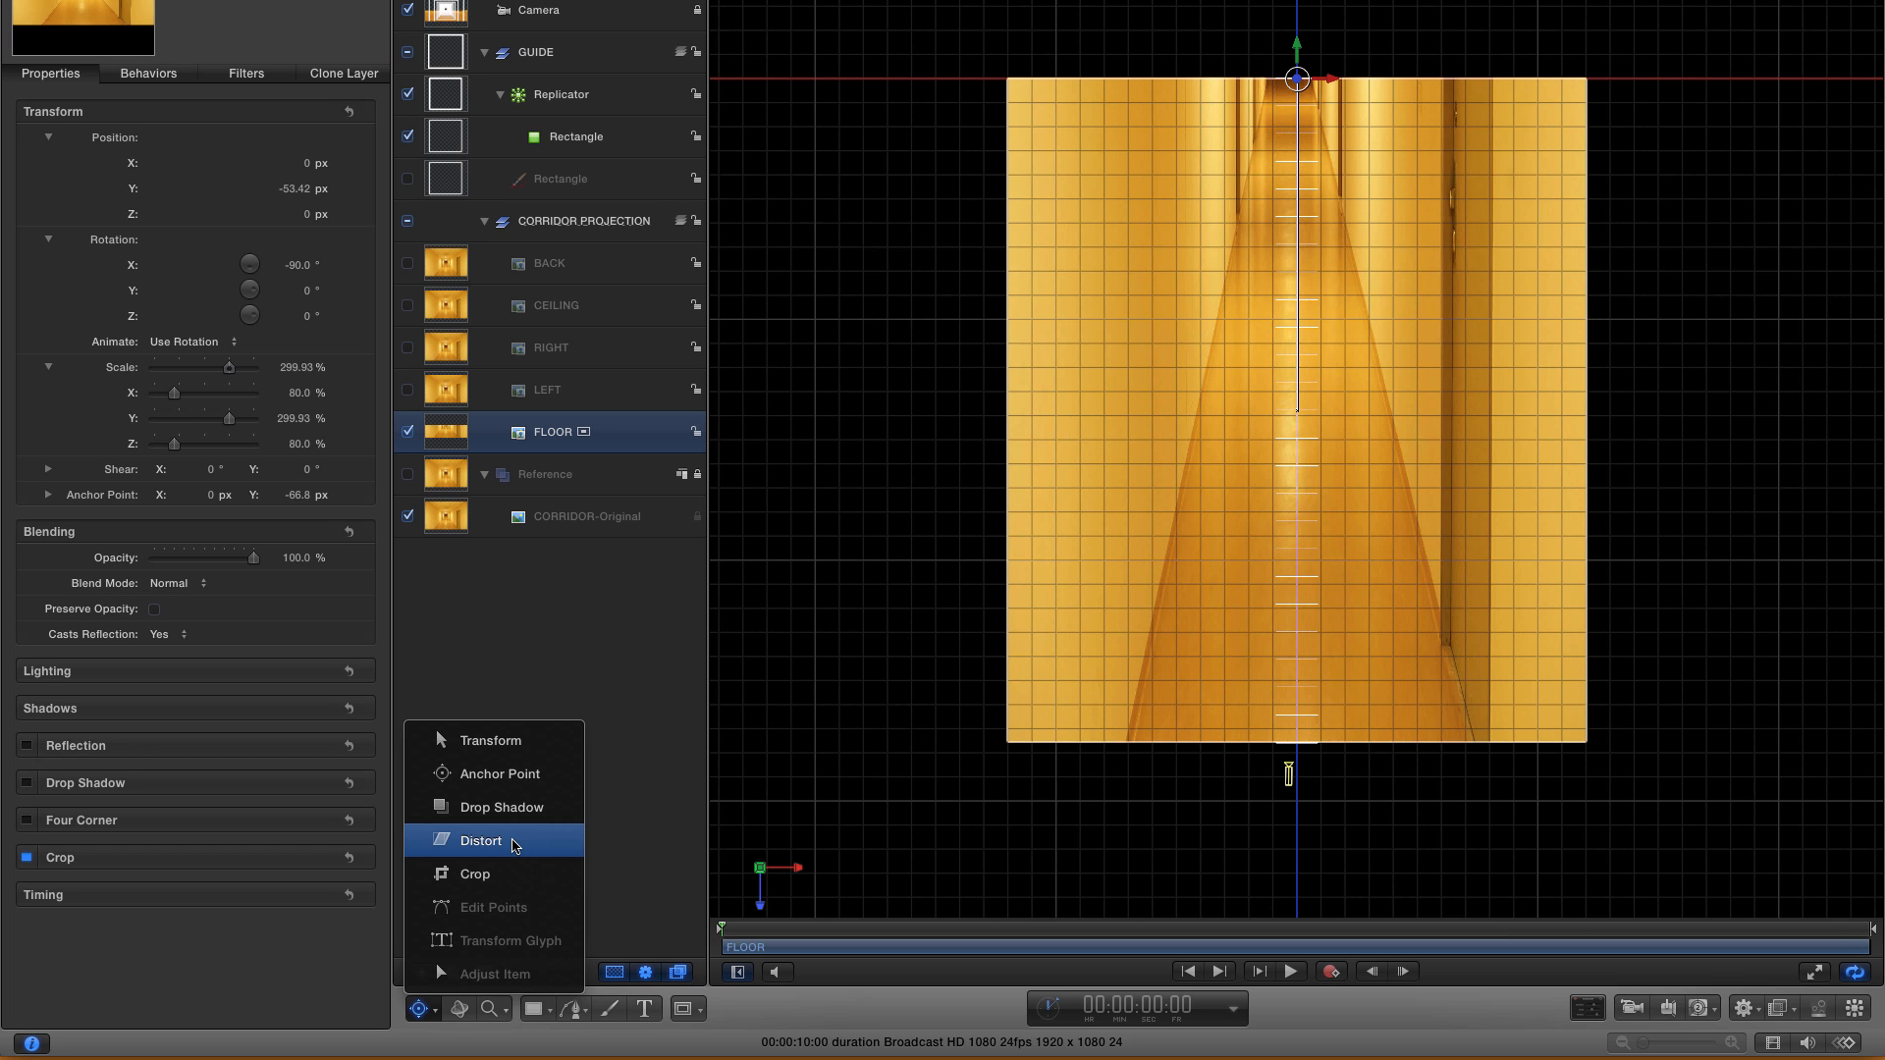
pyautogui.click(514, 842)
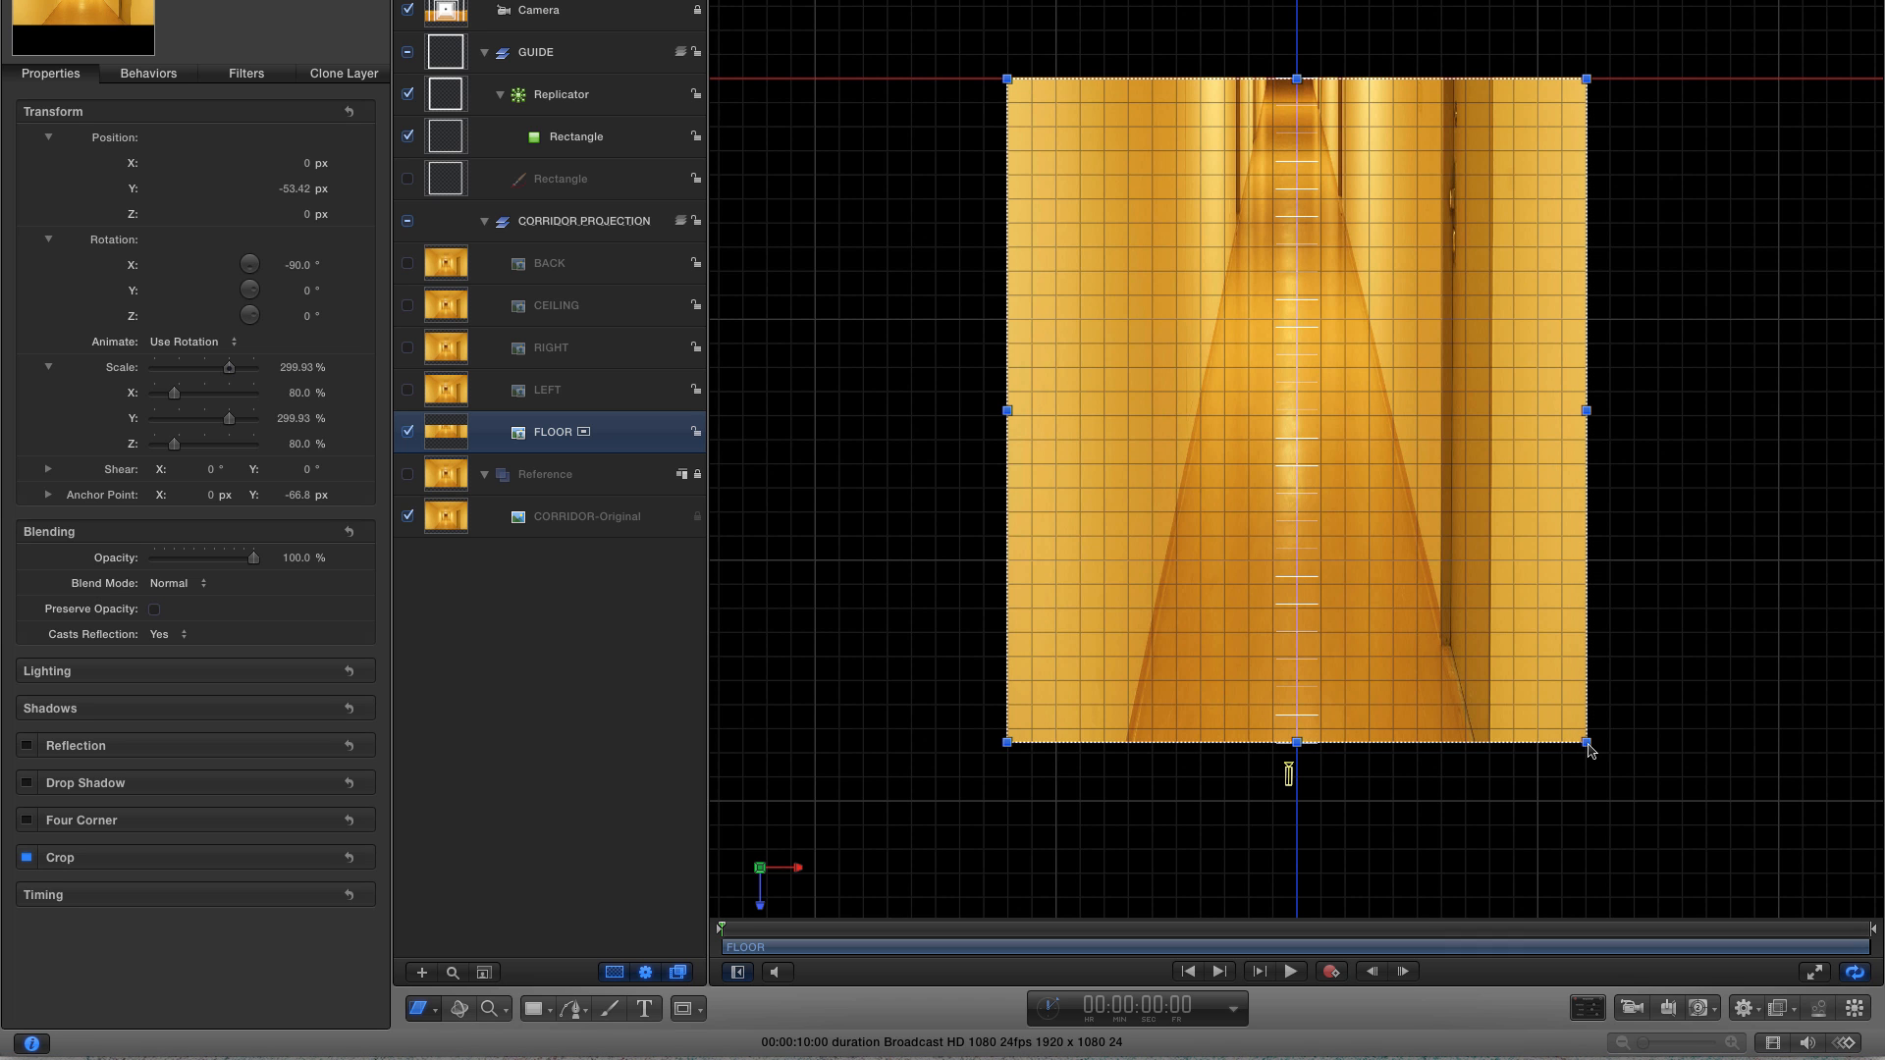
pyautogui.moveTo(1590, 751); pyautogui.dragTo(1337, 750)
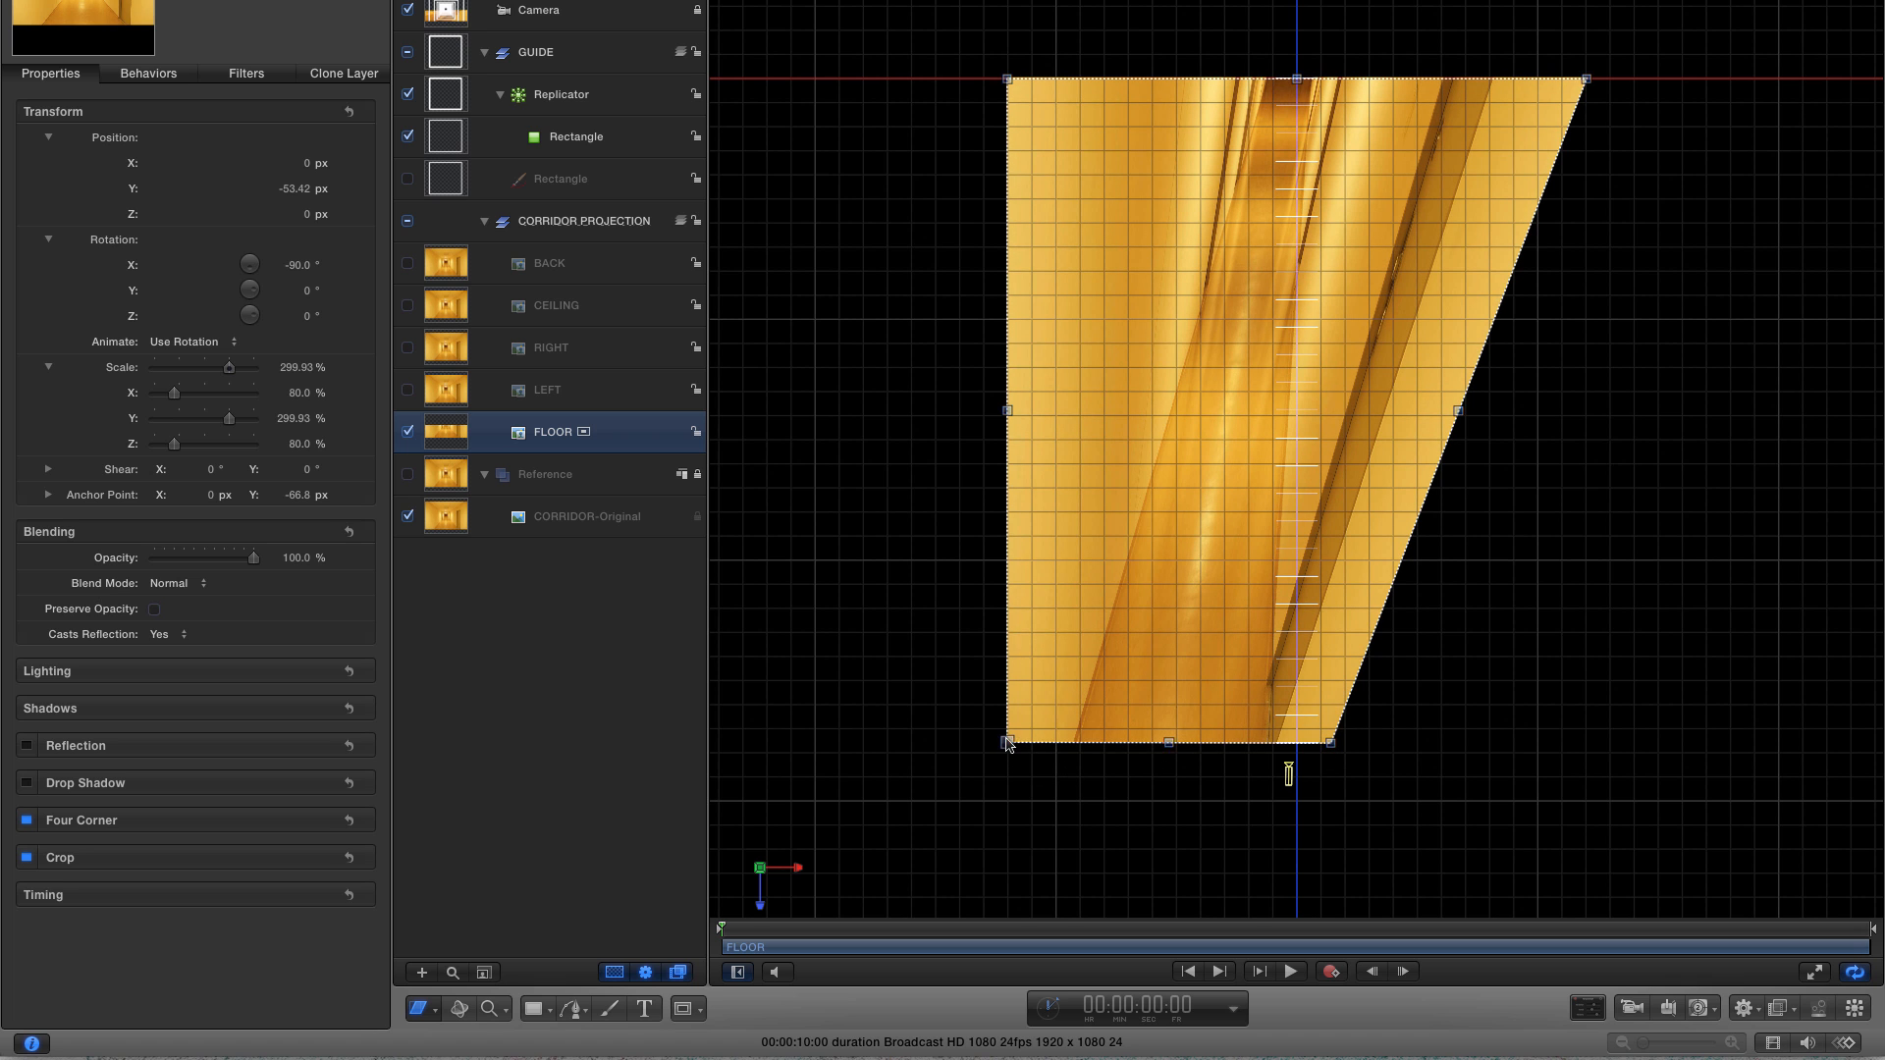
pyautogui.moveTo(1009, 742); pyautogui.dragTo(1262, 743)
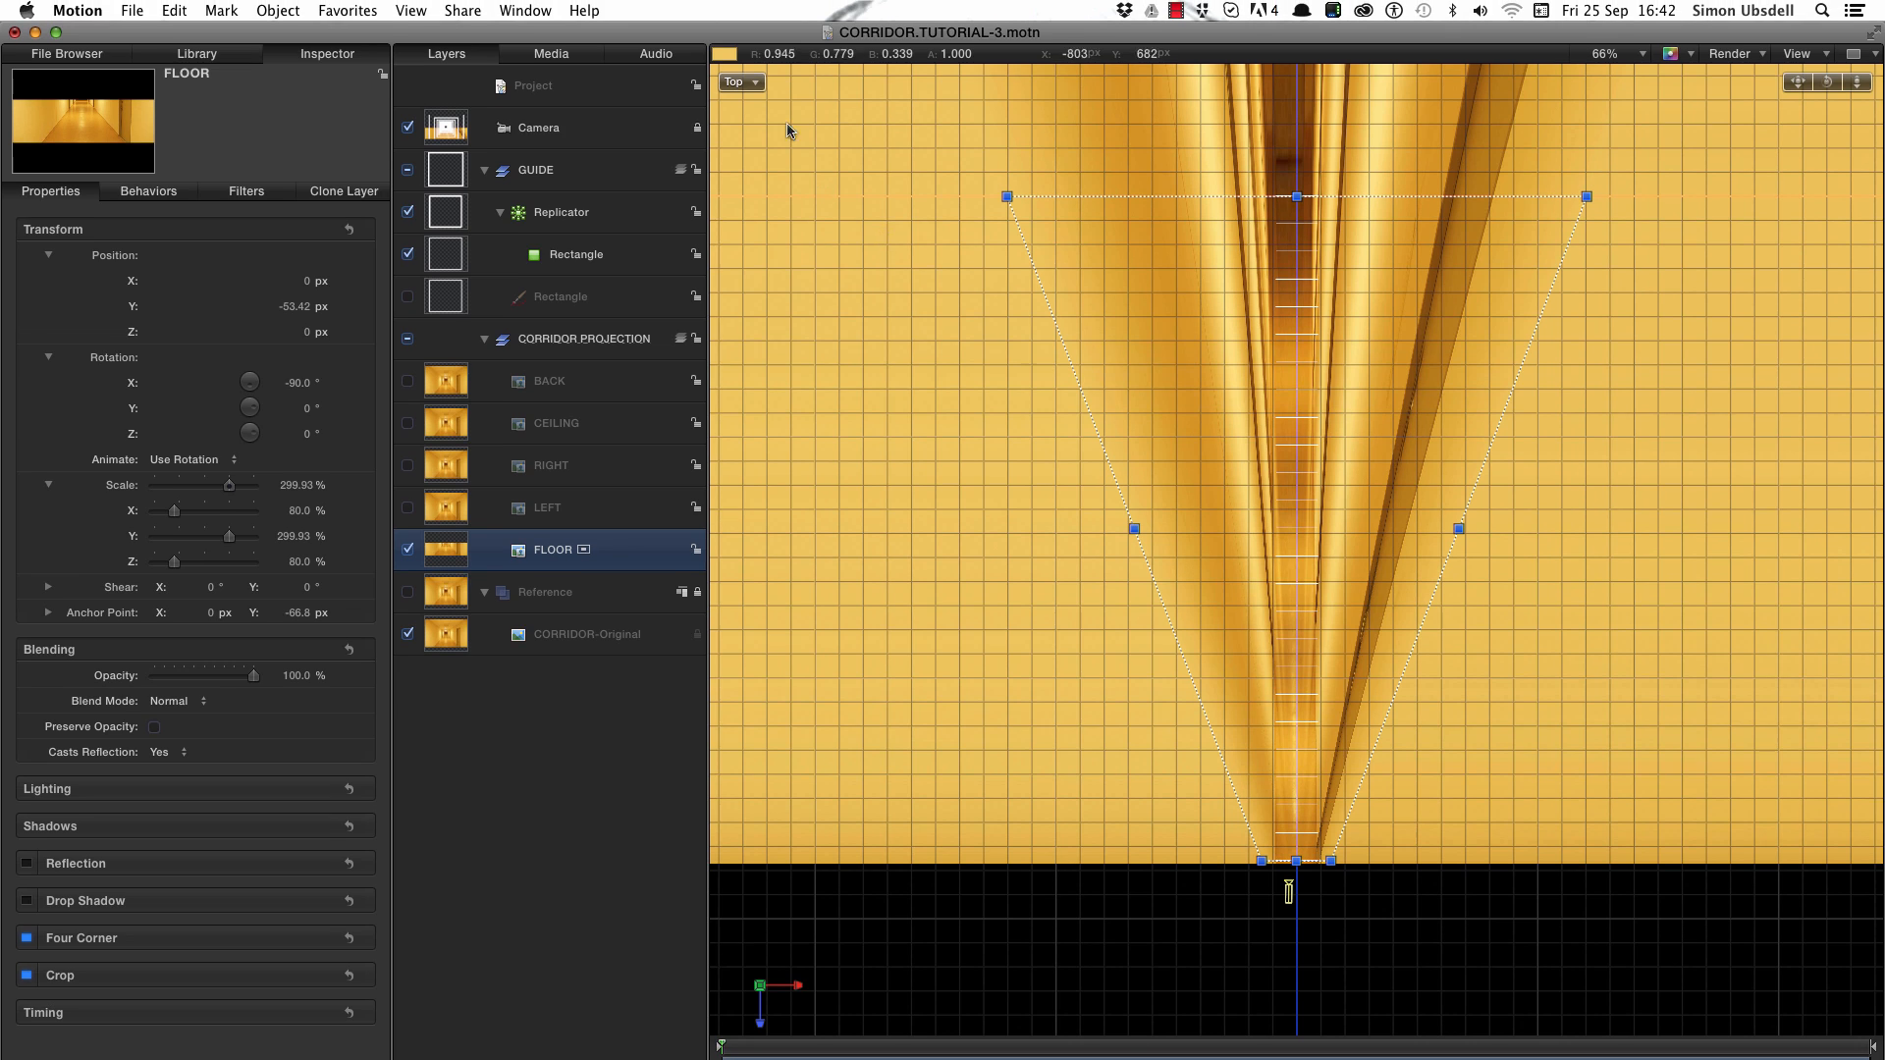
# - In the Active Camera view, set FLOOR's Four Corner offsets to X 1018.7, Y 0 px for Bottom Left and X -1076.2, Y 0 px for Bottom Right
pyautogui.click(738, 82)
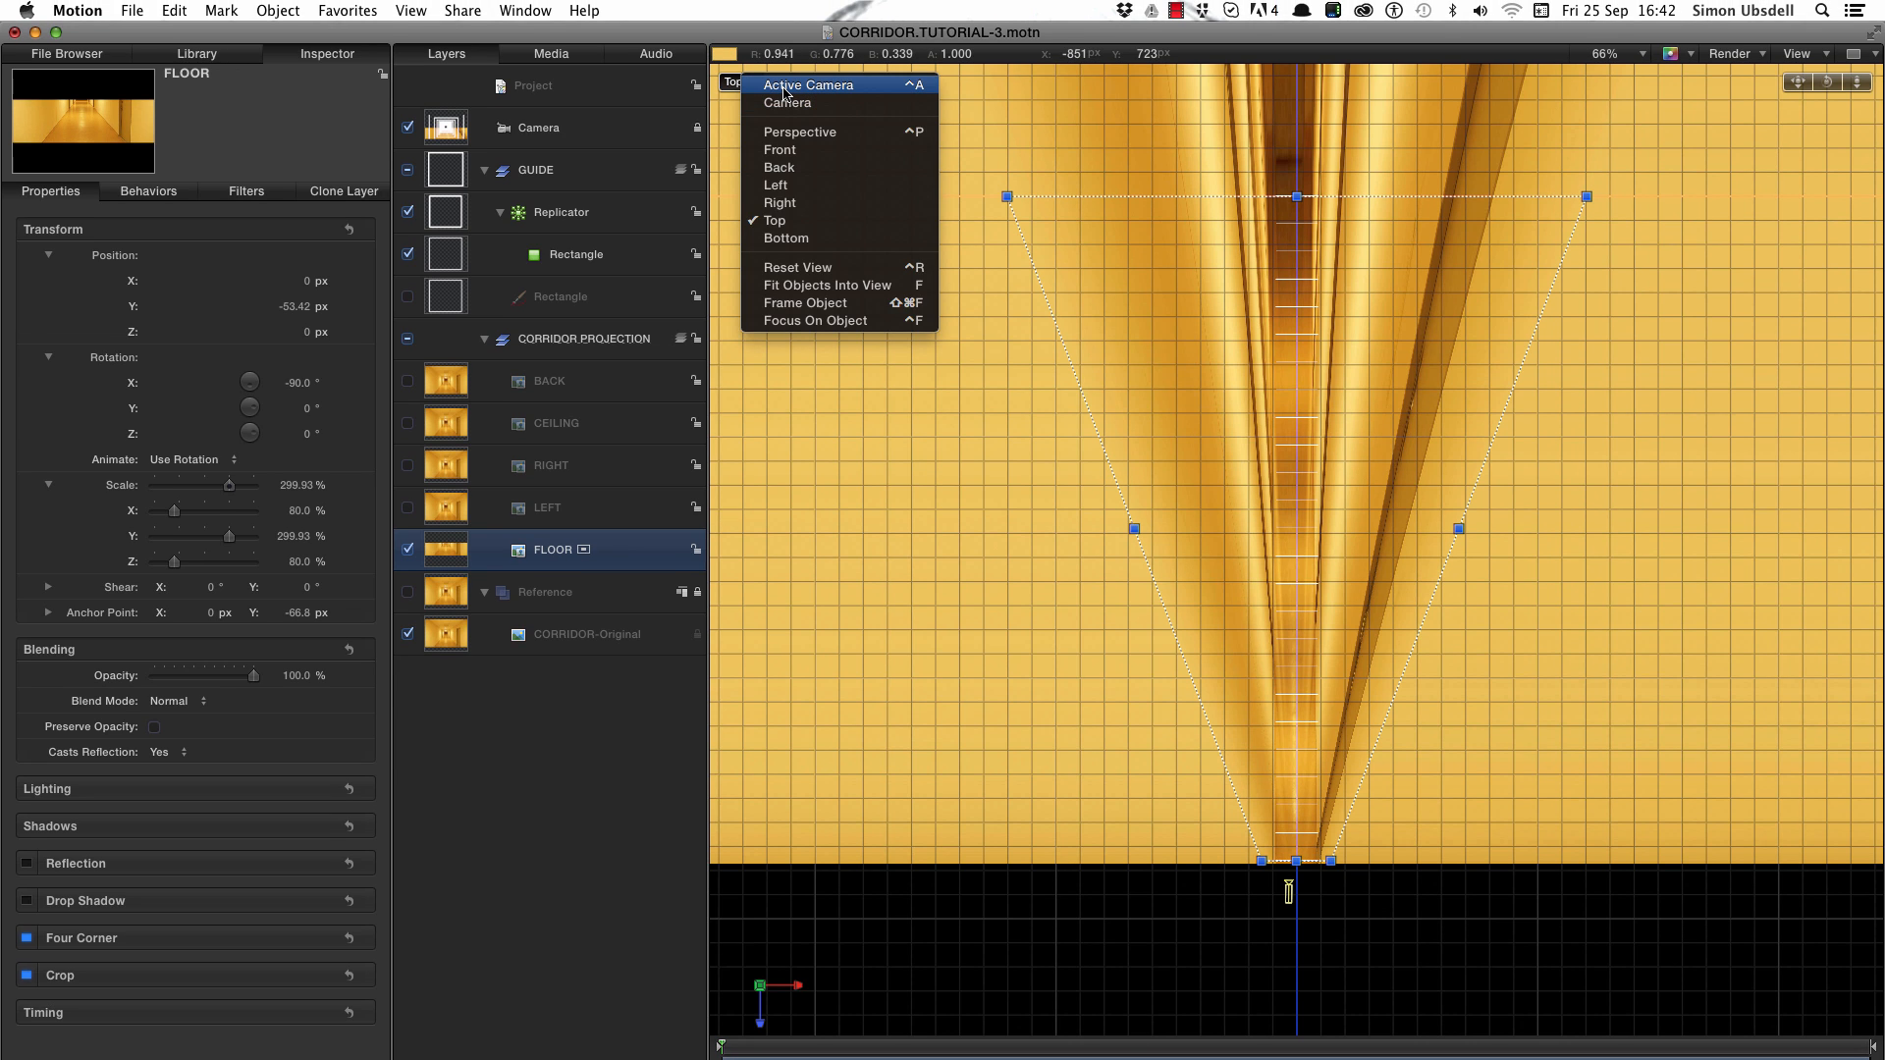
pyautogui.click(784, 86)
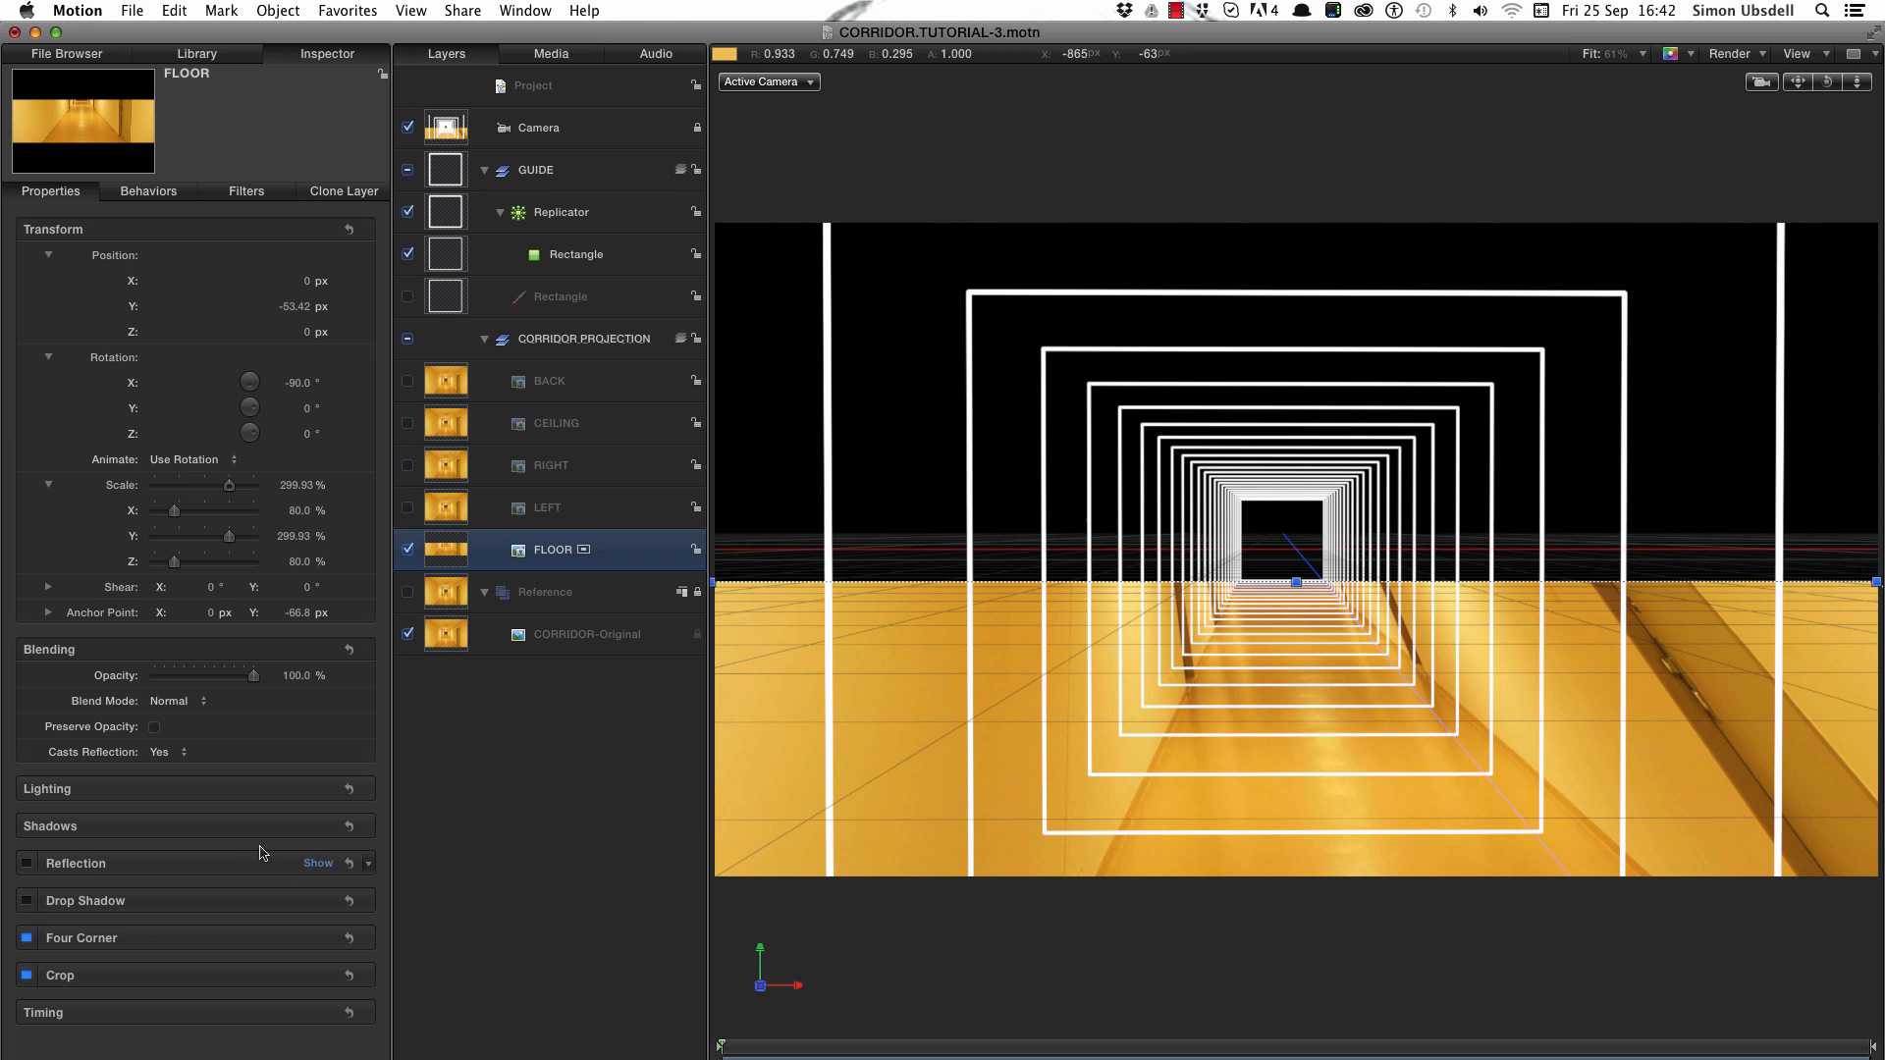
pyautogui.click(319, 939)
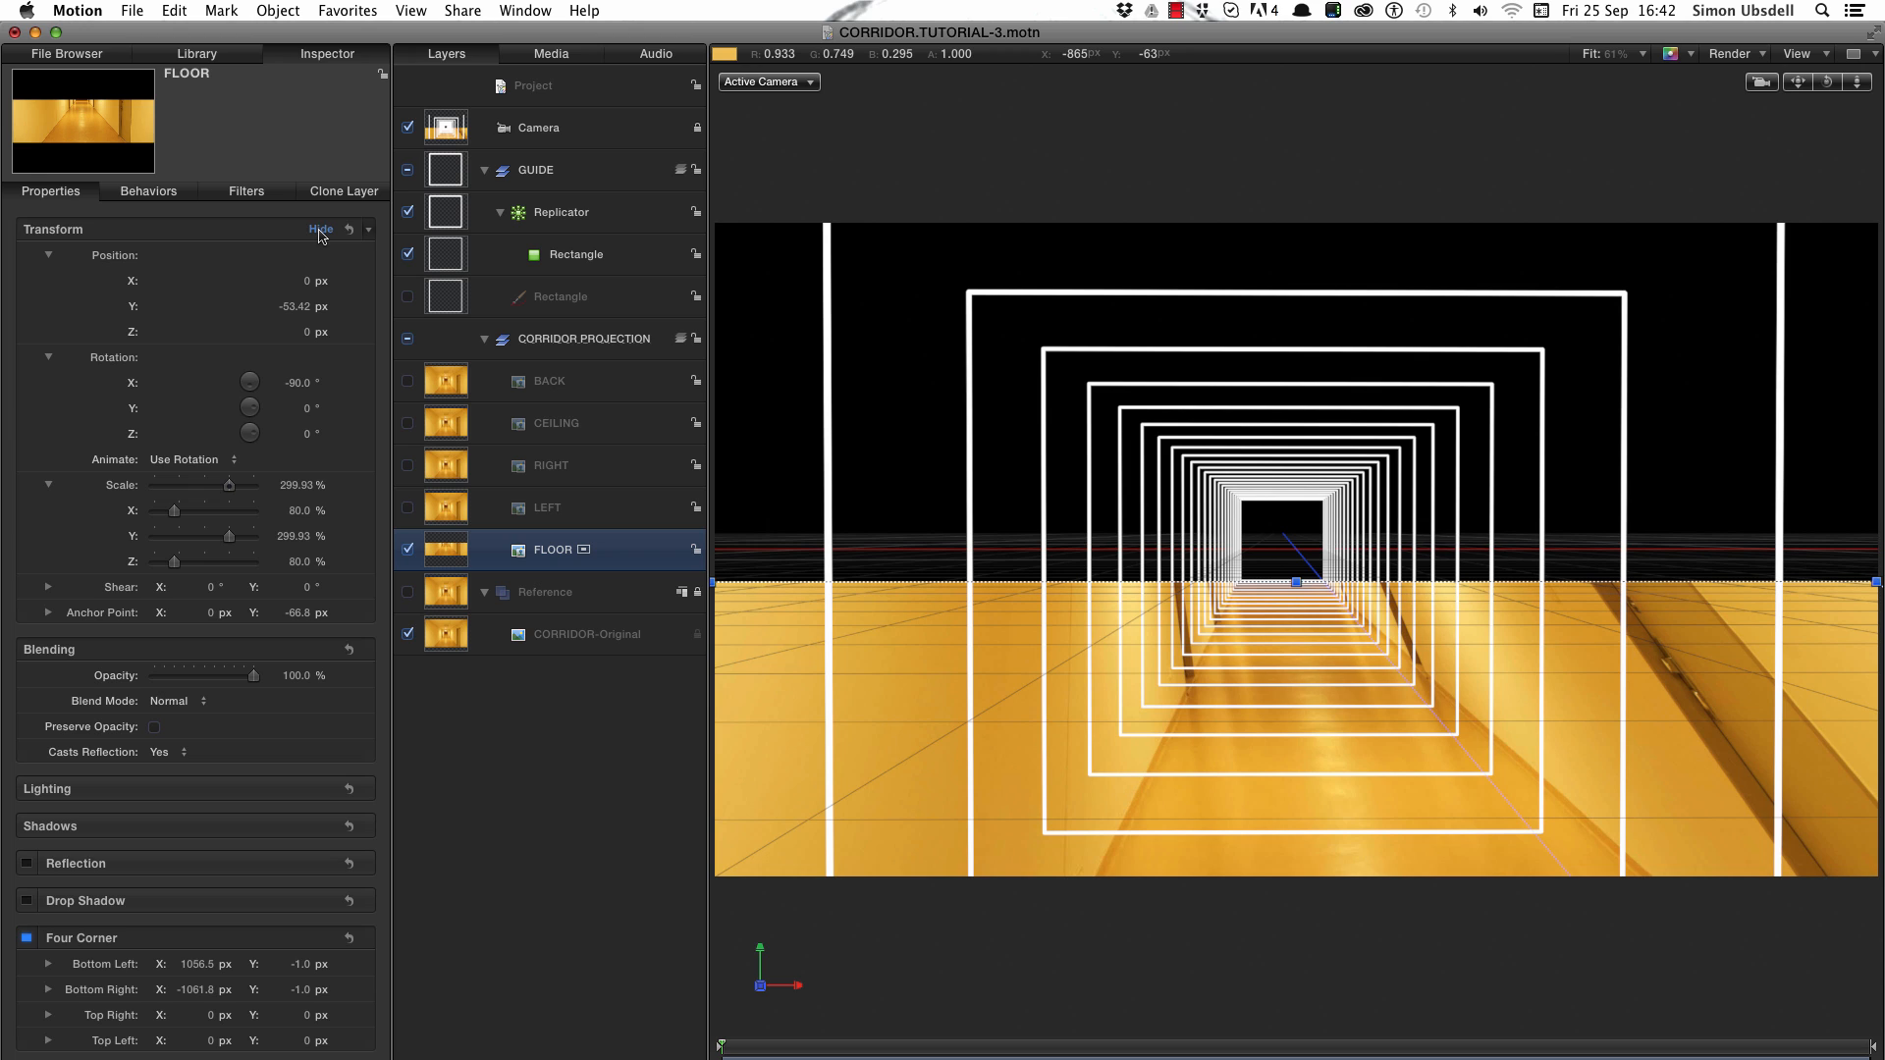
pyautogui.click(319, 230)
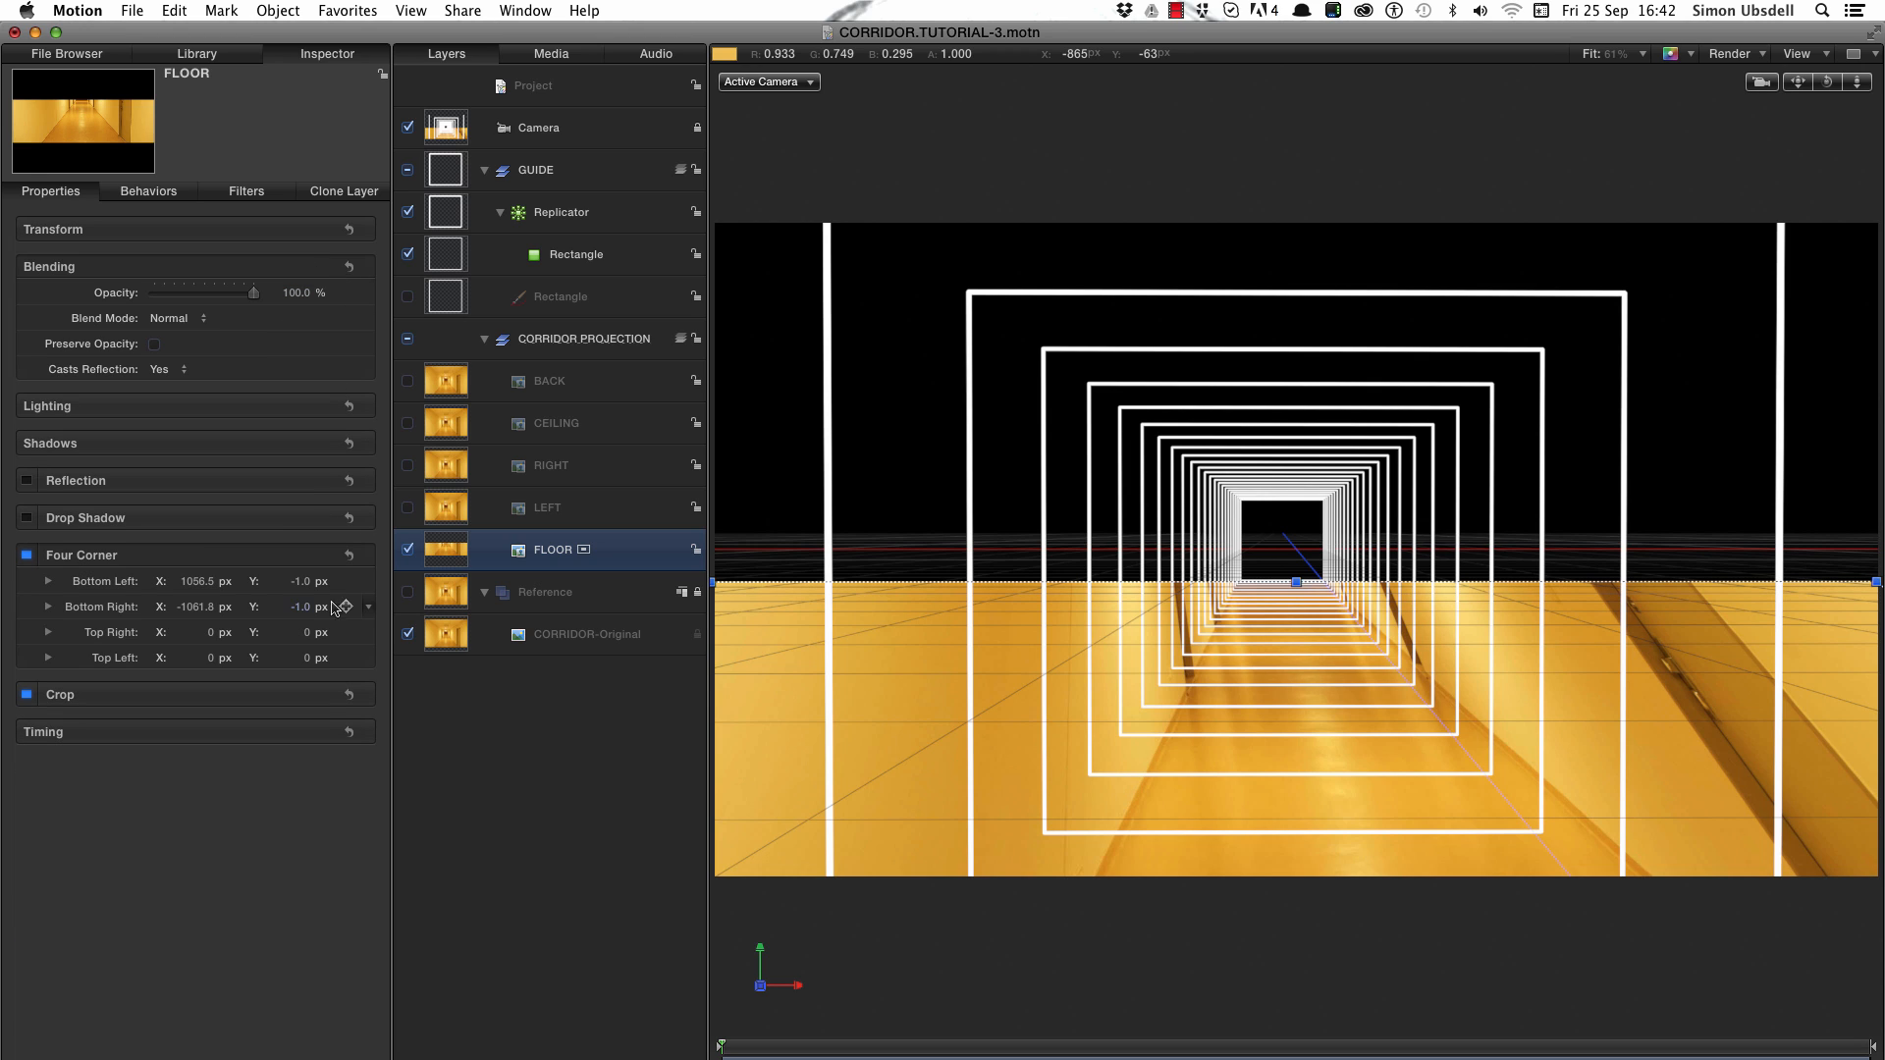
pyautogui.click(304, 582)
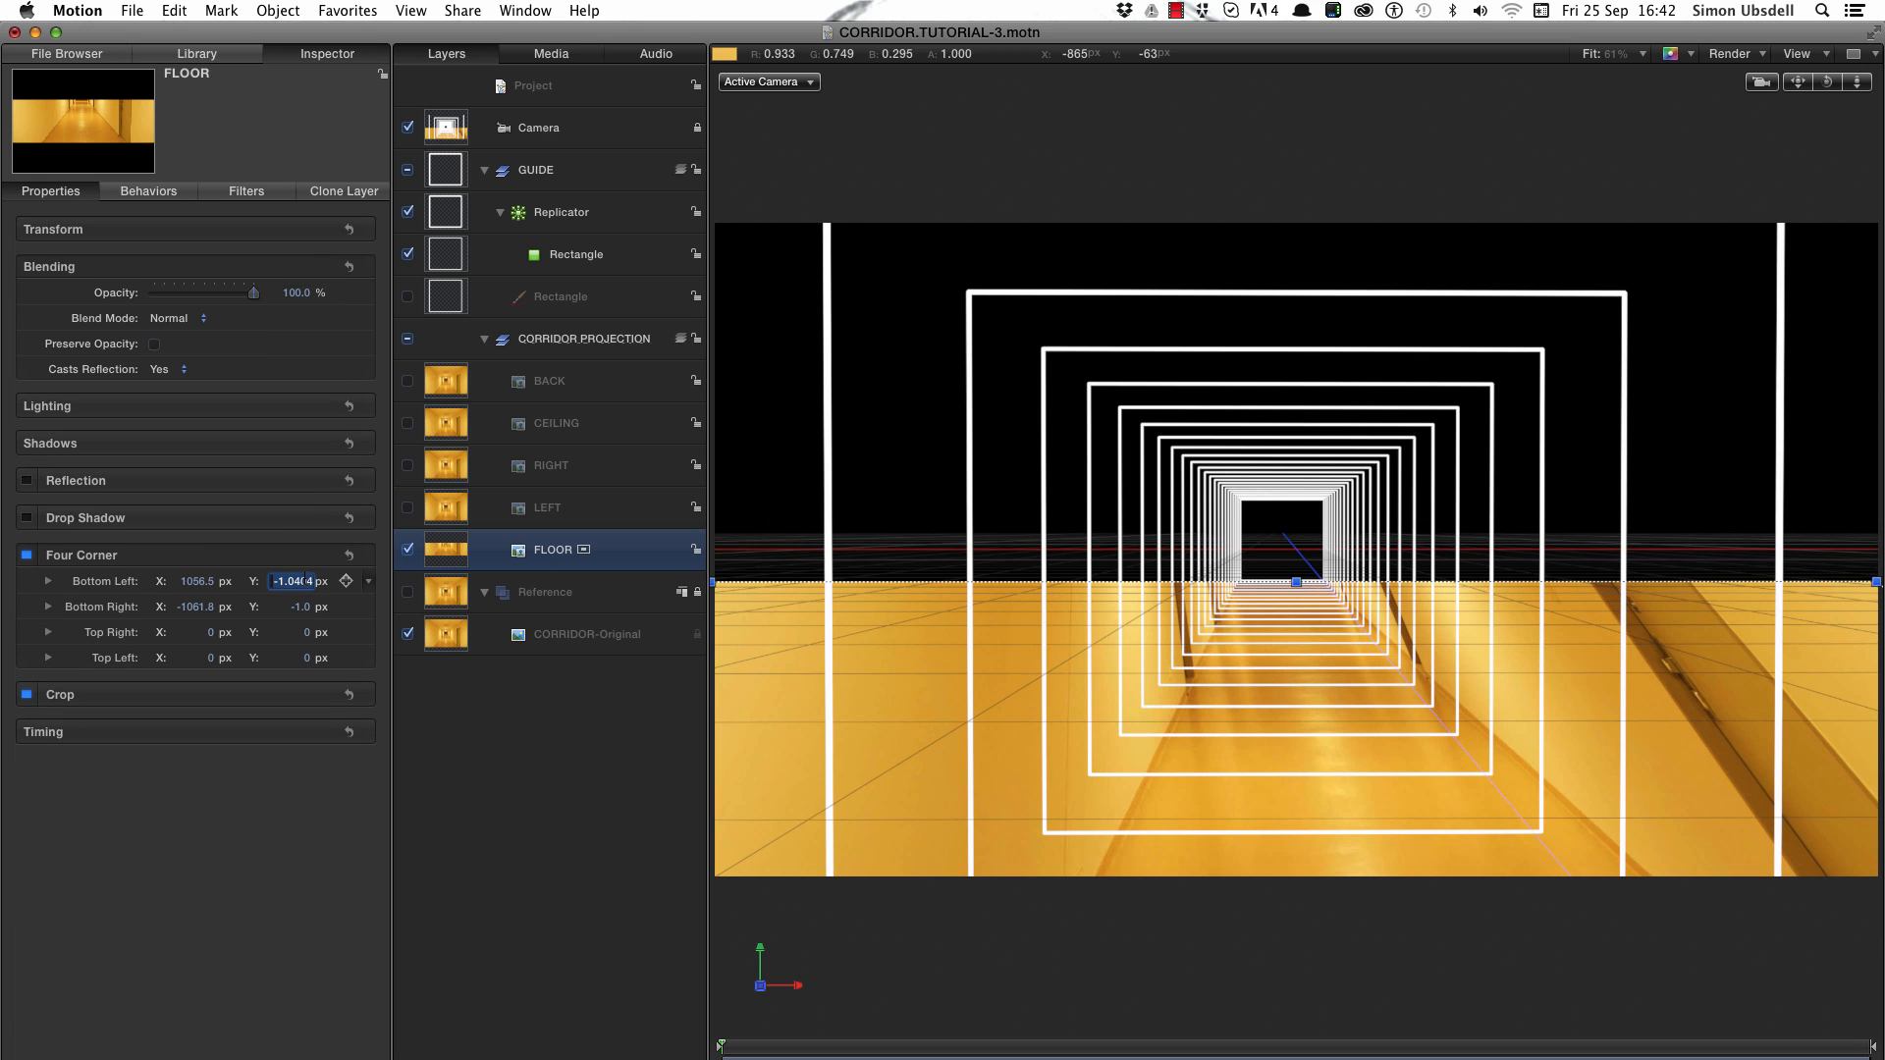
pyautogui.write('0')
pyautogui.press('Return')
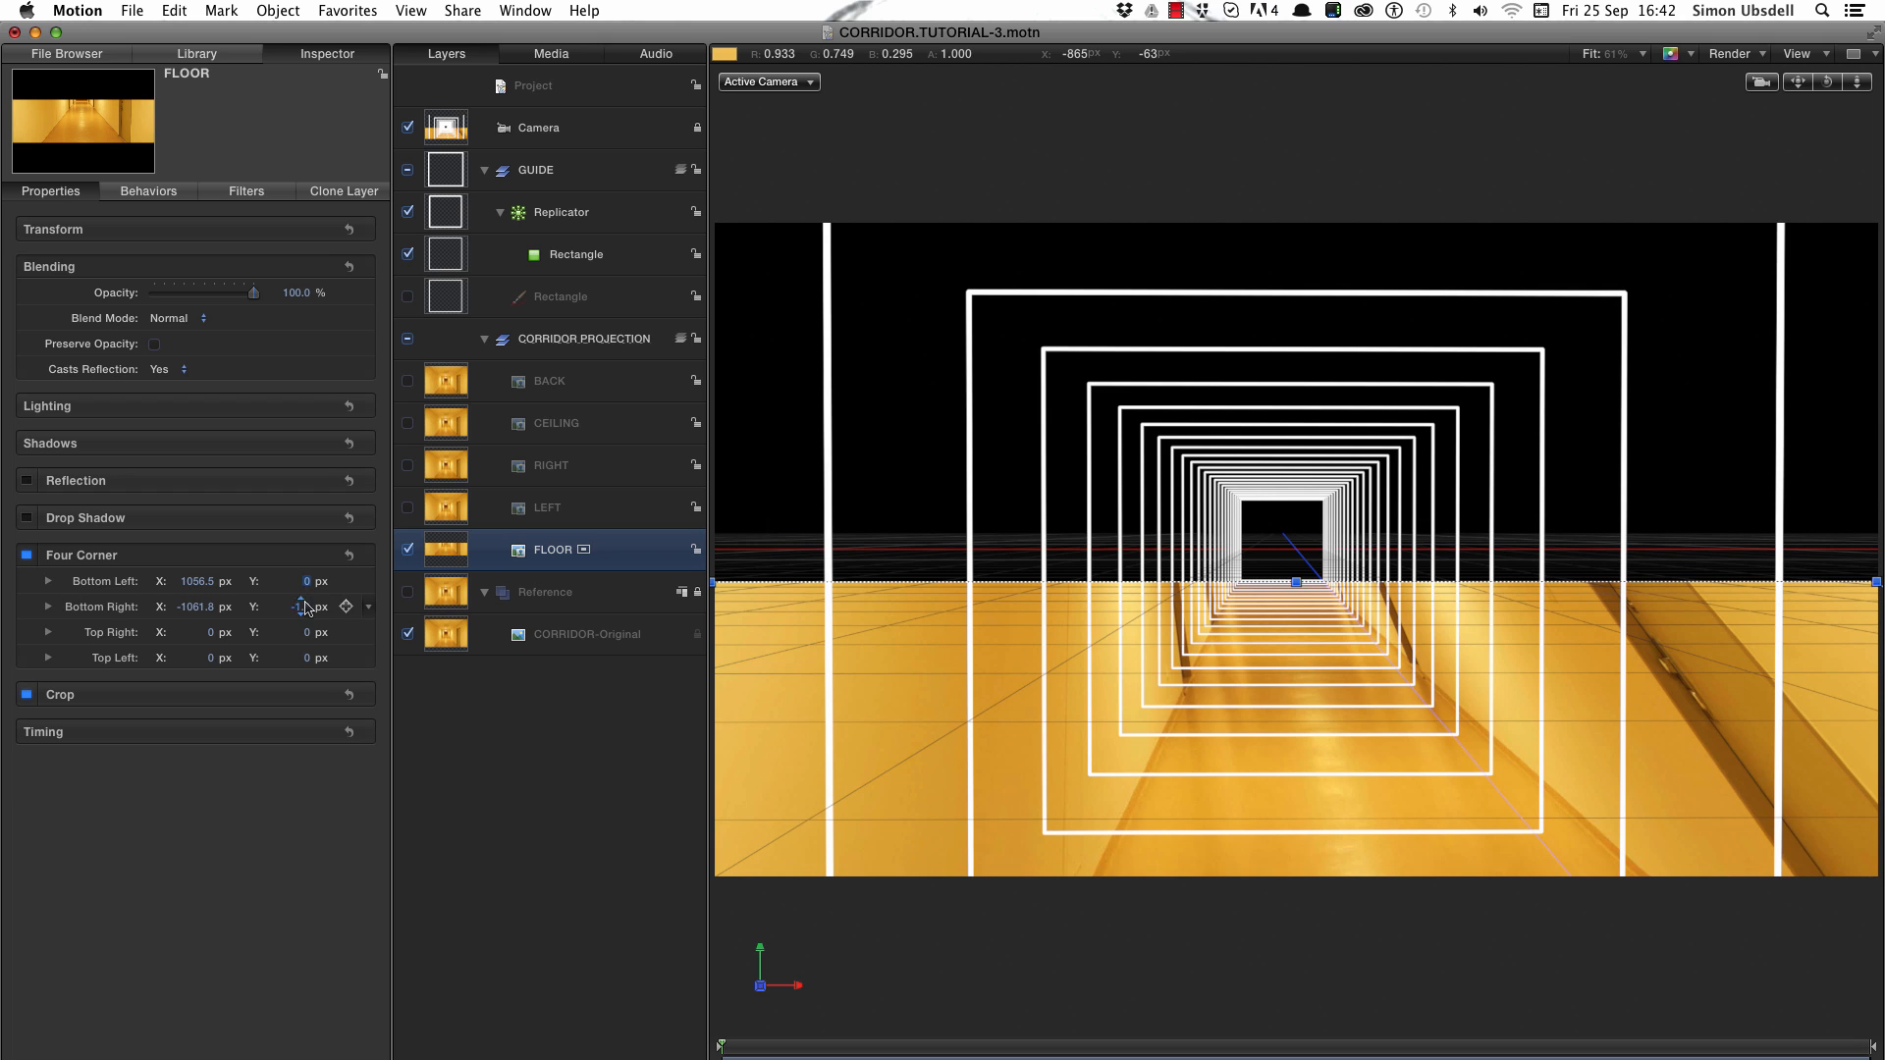
pyautogui.click(304, 606)
pyautogui.write('0')
pyautogui.press('Return')
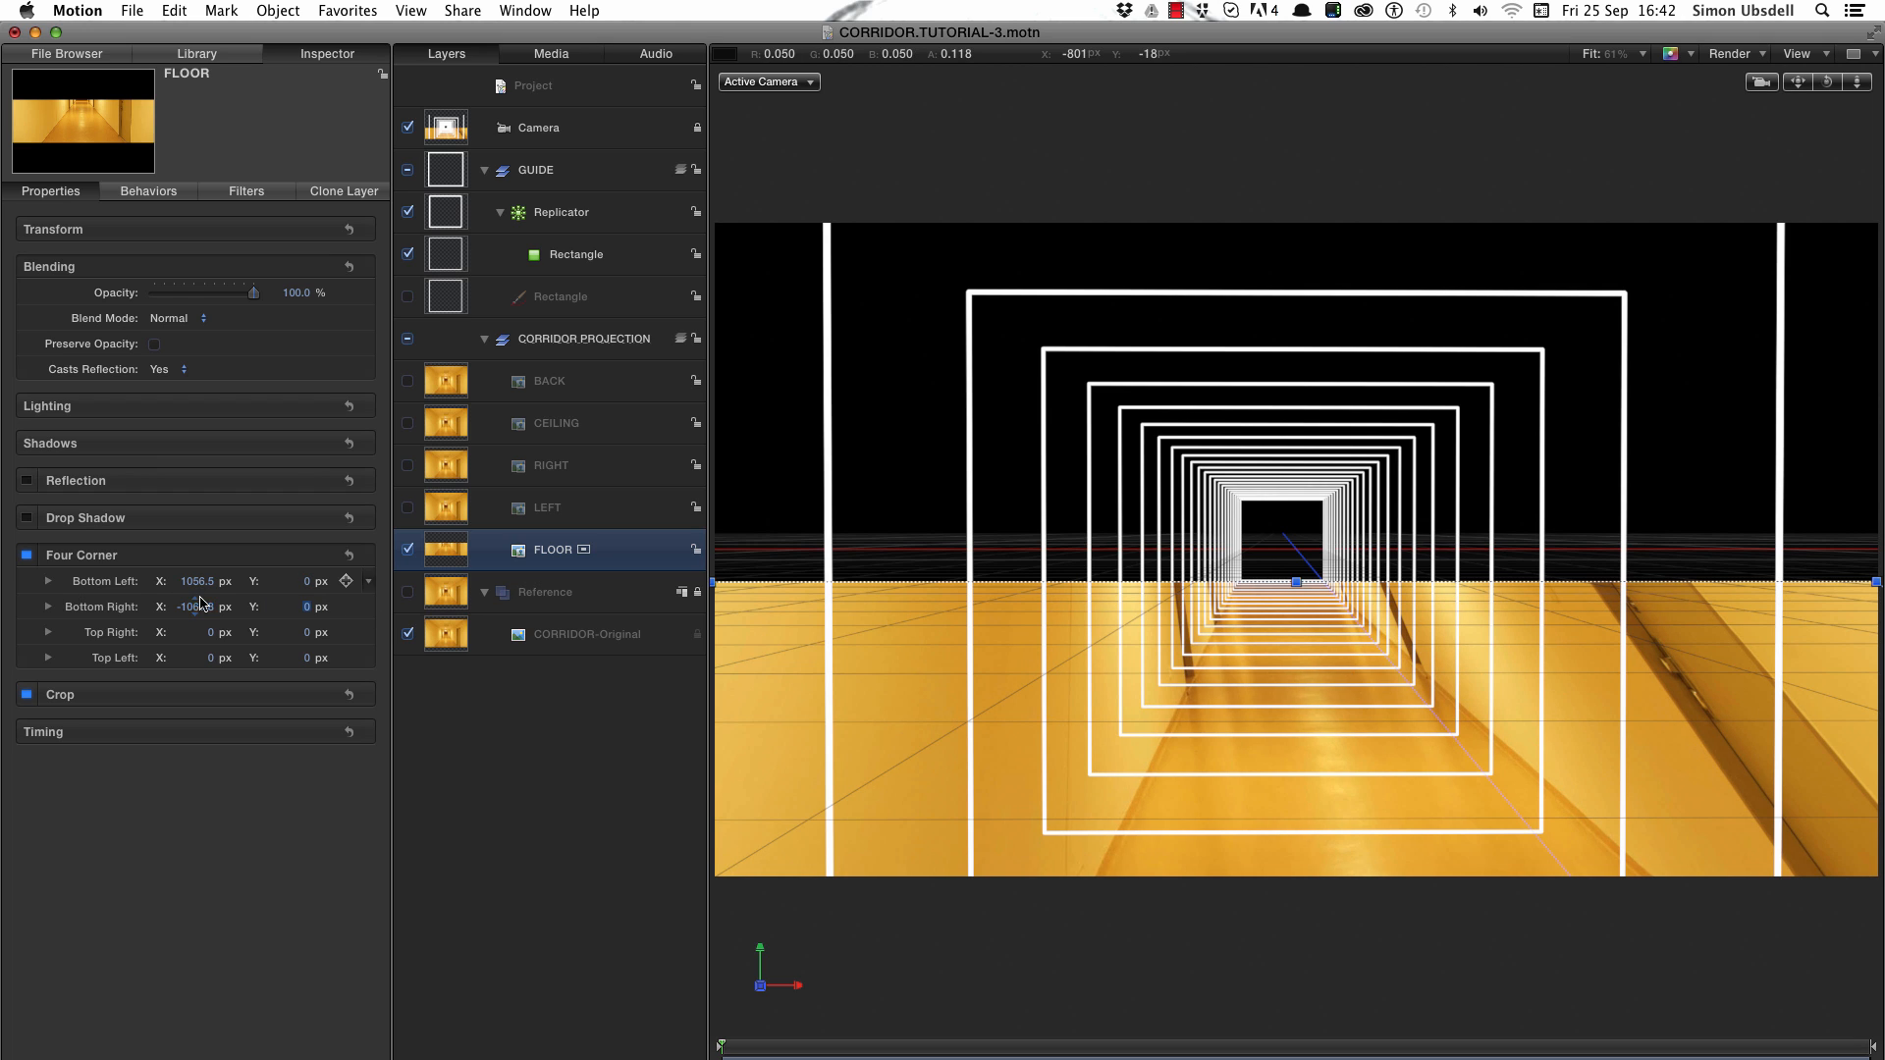
pyautogui.moveTo(200, 583)
pyautogui.mouseDown()
pyautogui.moveTo(216, 583)
pyautogui.moveTo(187, 607)
pyautogui.moveTo(195, 581)
pyautogui.mouseUp()
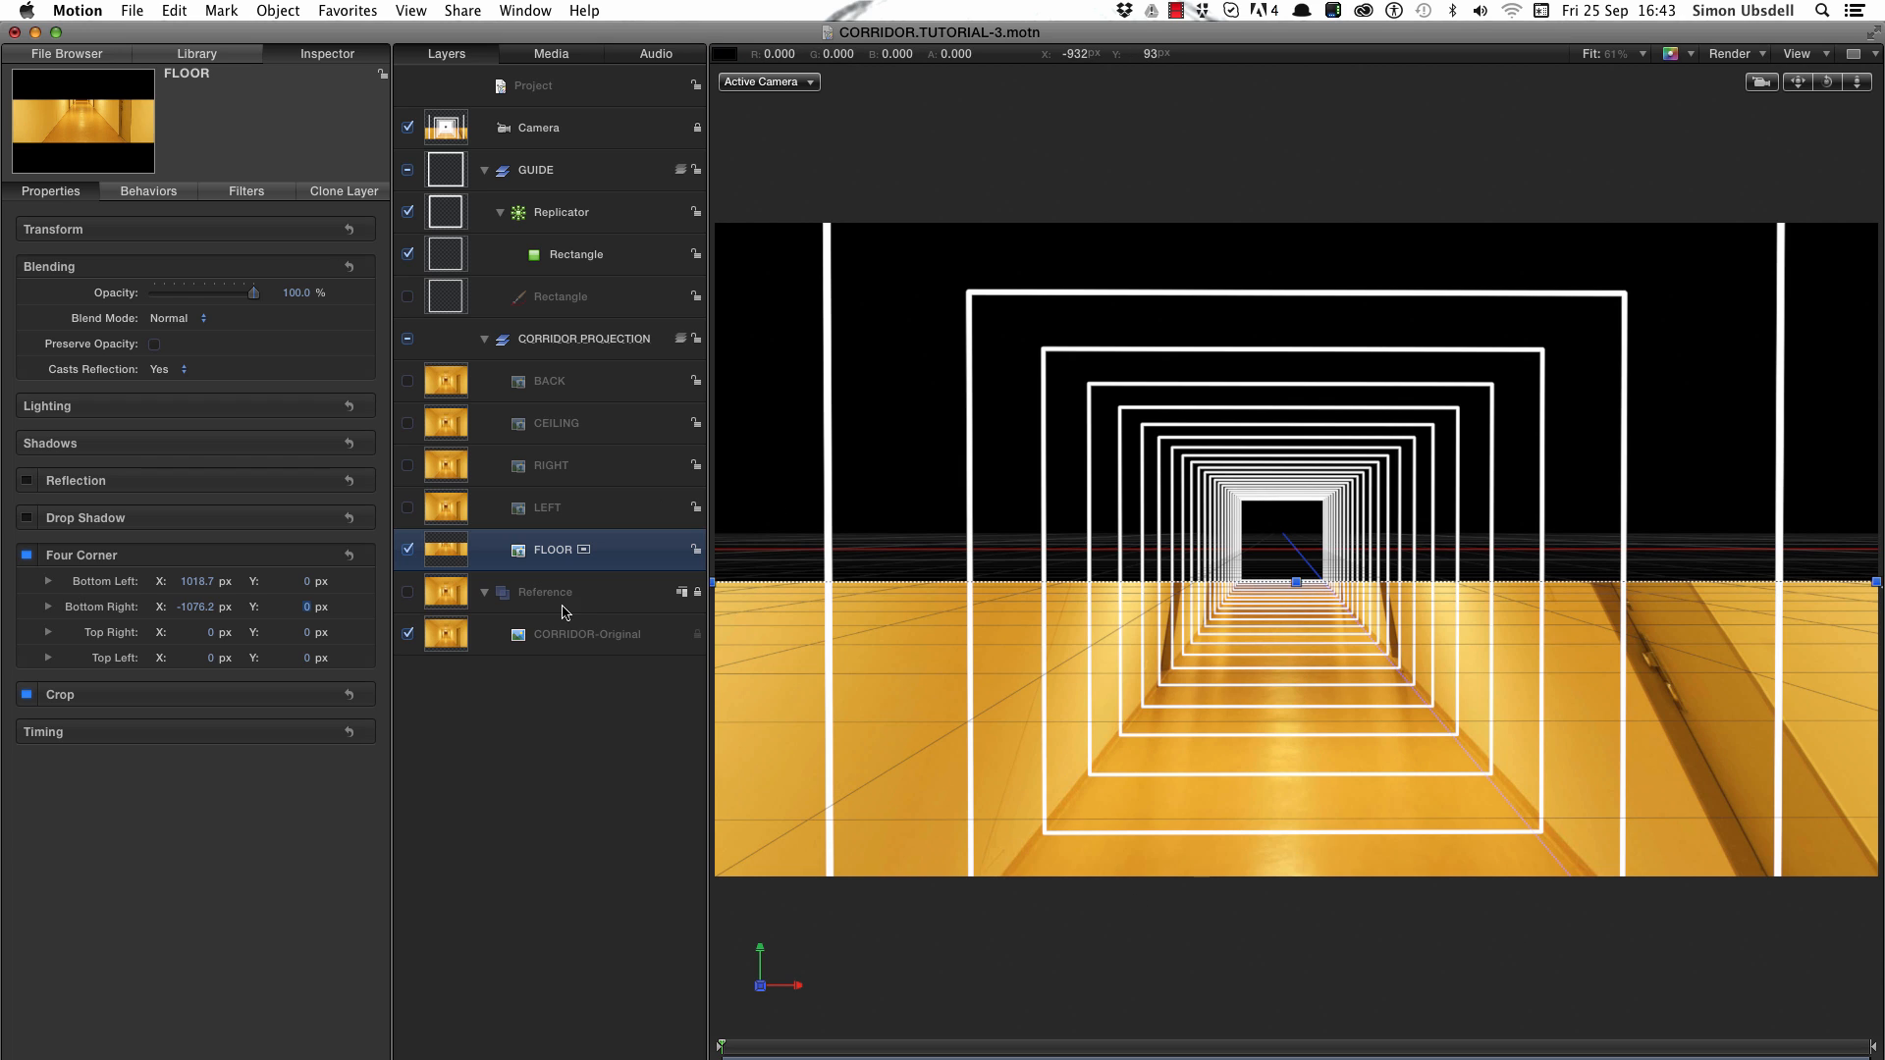
# - Hide the FLOOR layer, then show and select the LEFT layer
pyautogui.click(408, 551)
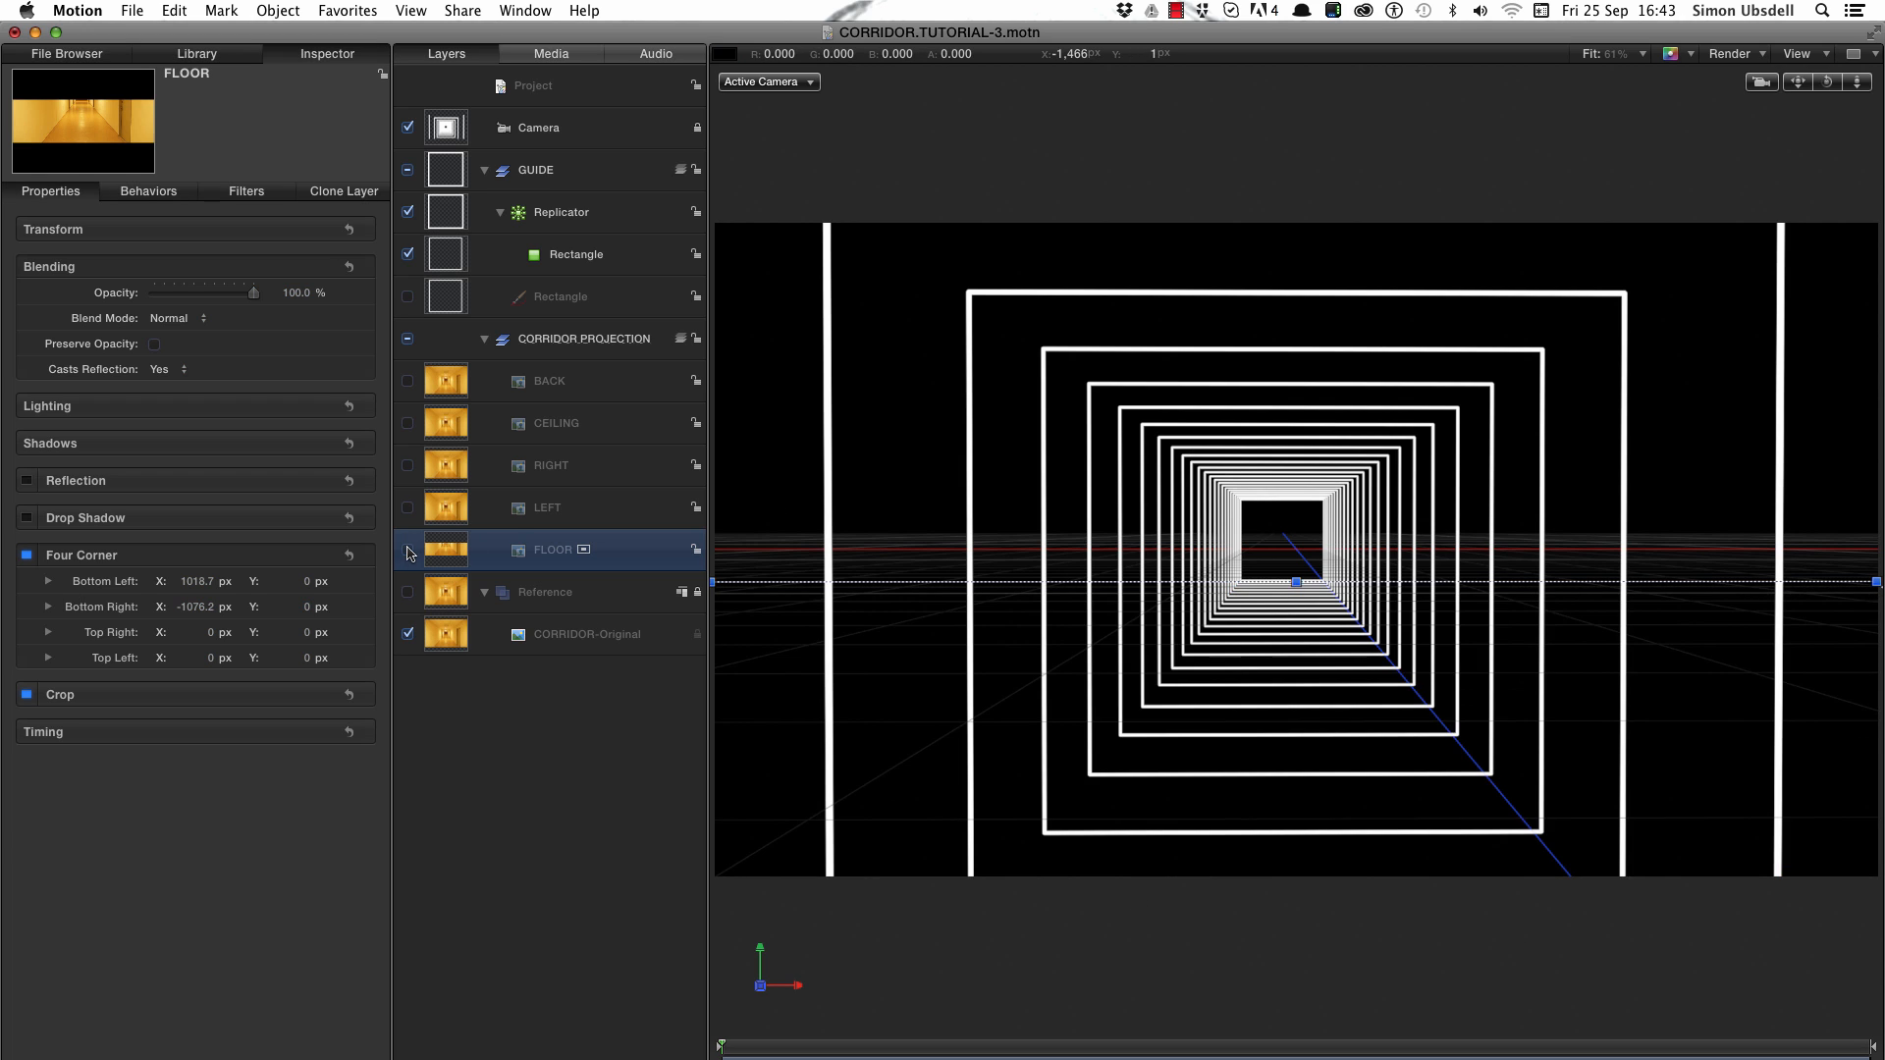
pyautogui.click(407, 507)
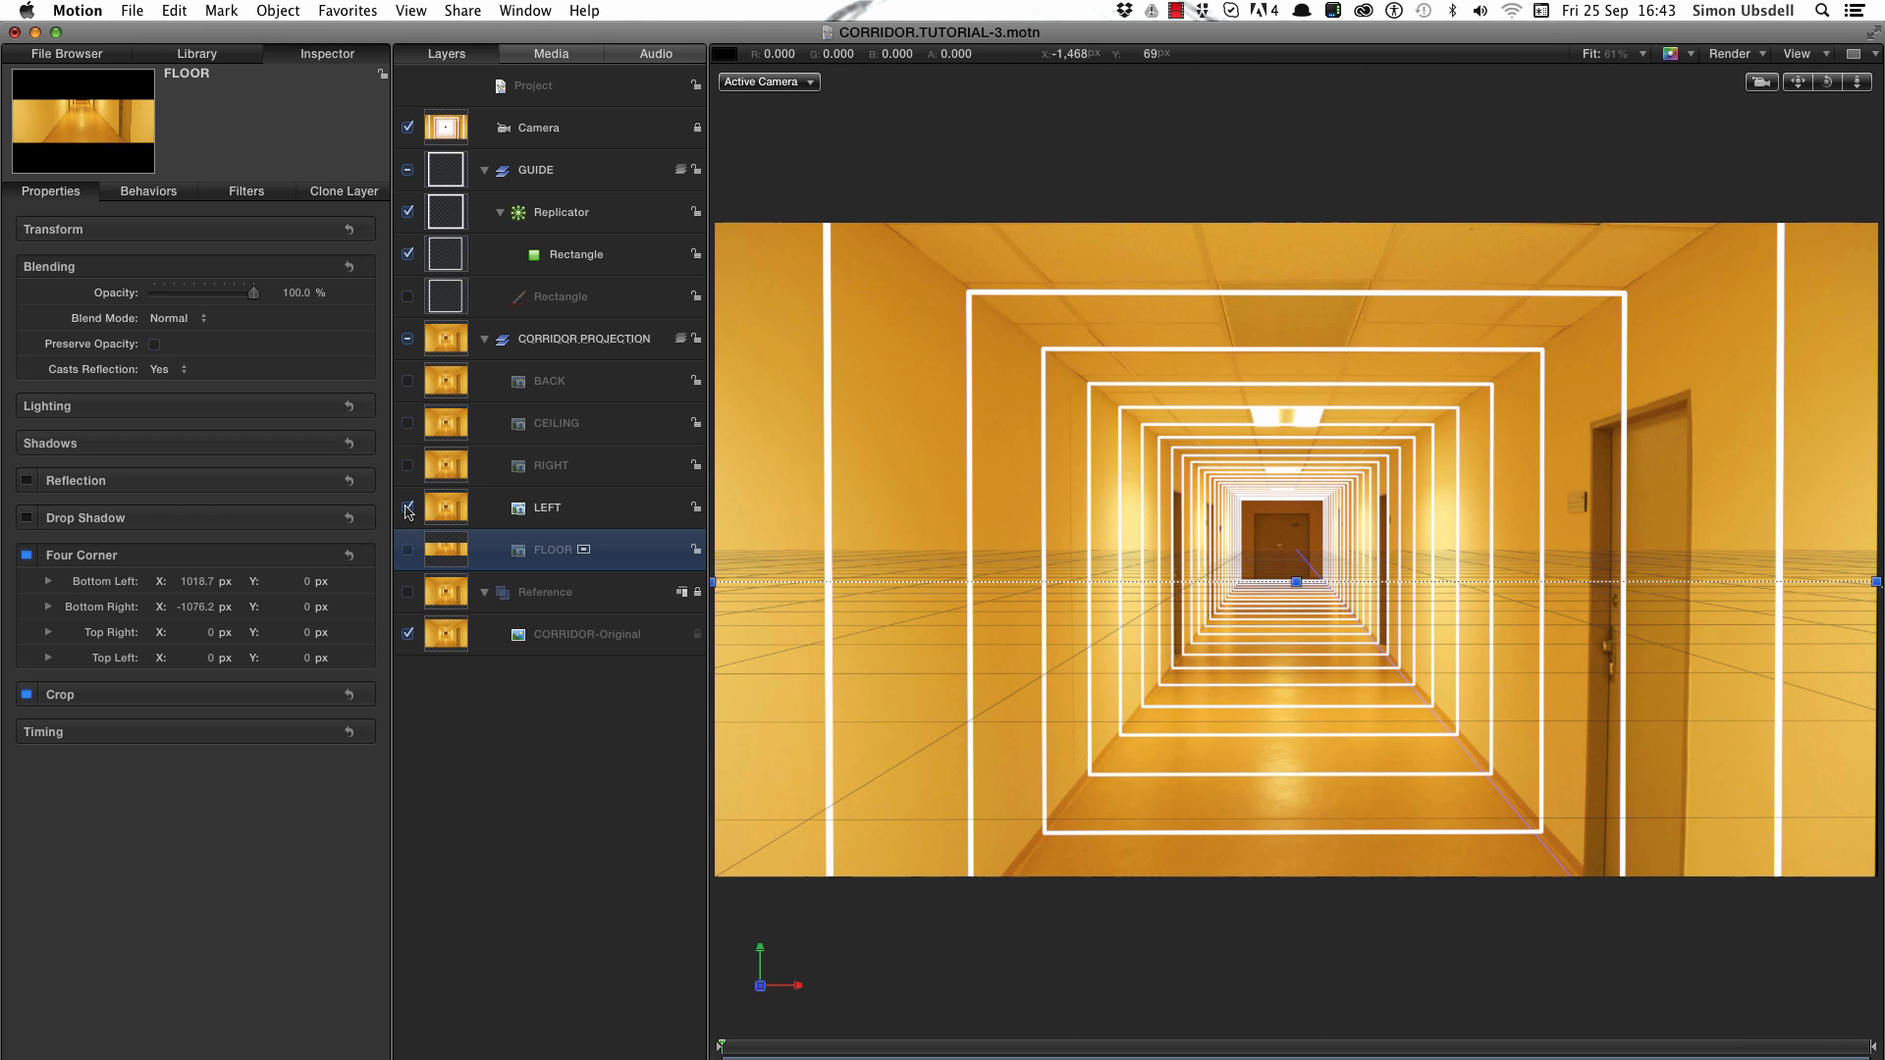
pyautogui.click(442, 509)
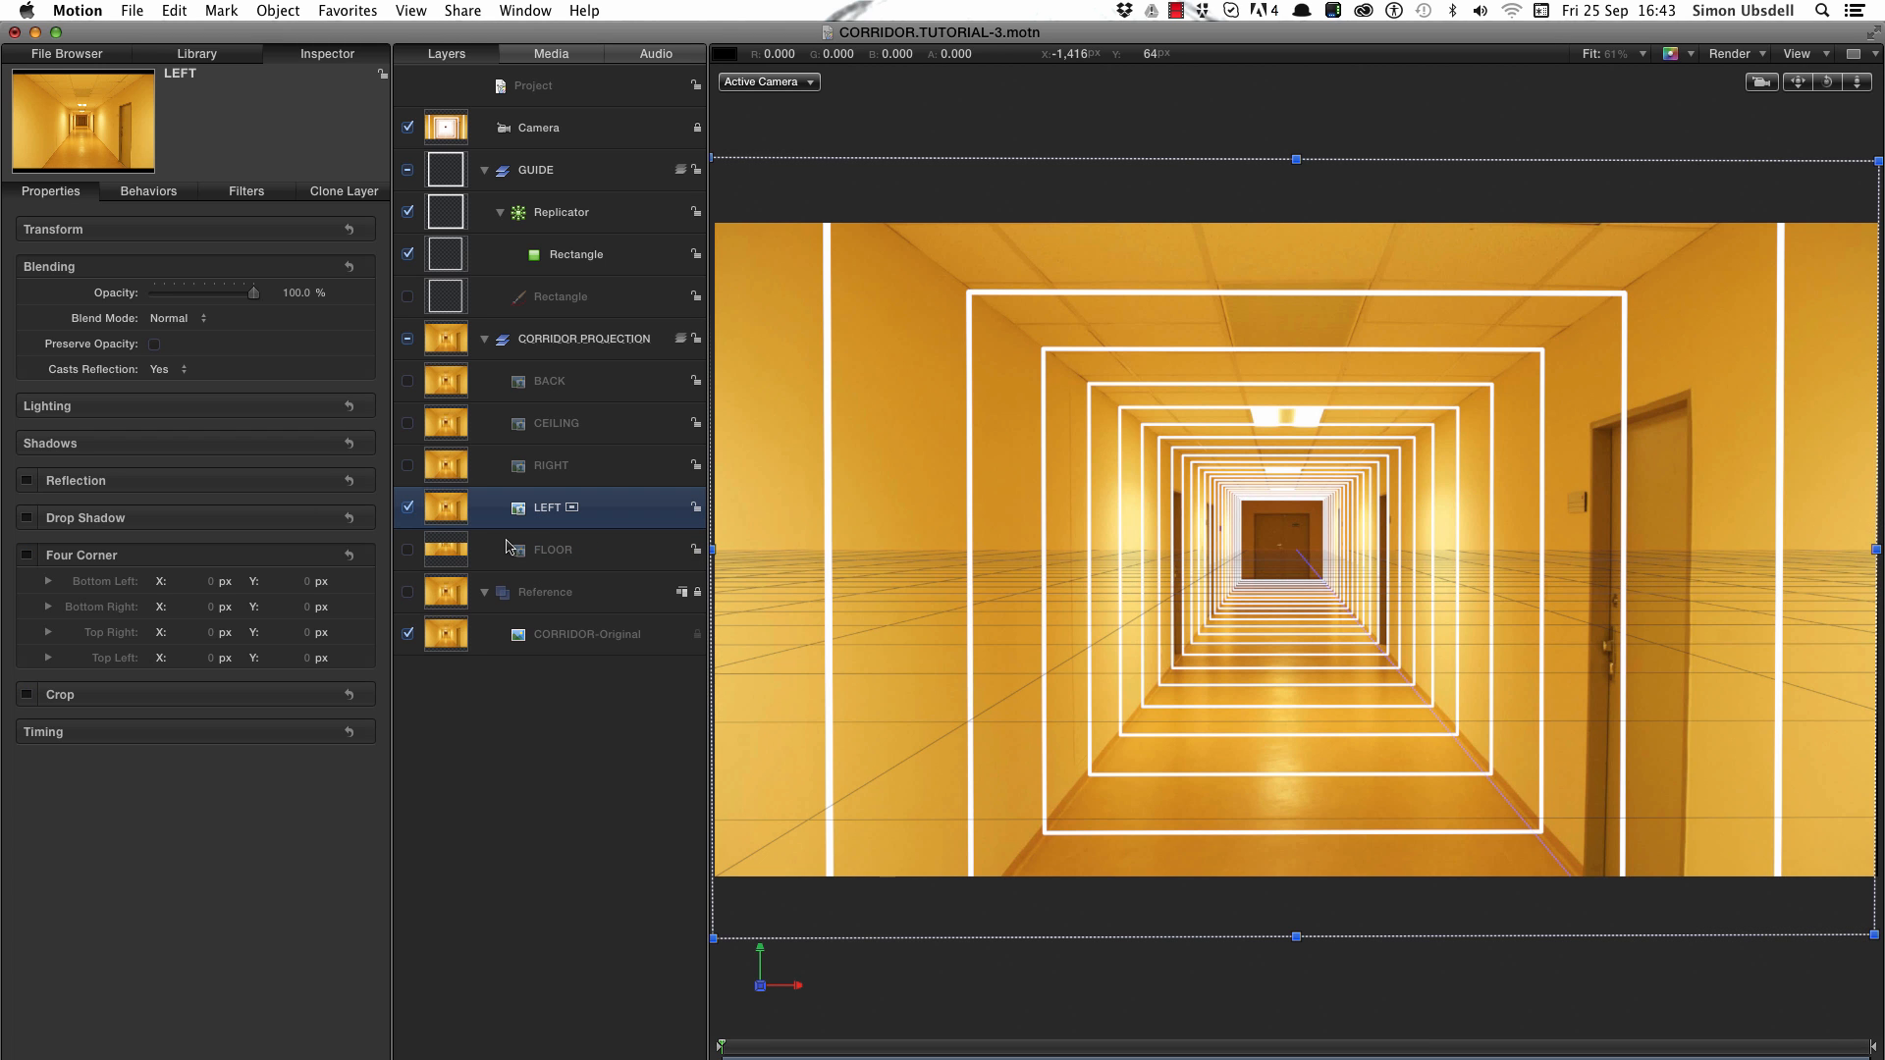
# - Crop the LEFT layer's right-hand side back to the left edge of the farthest guide rectangle
pyautogui.press('super+minus')
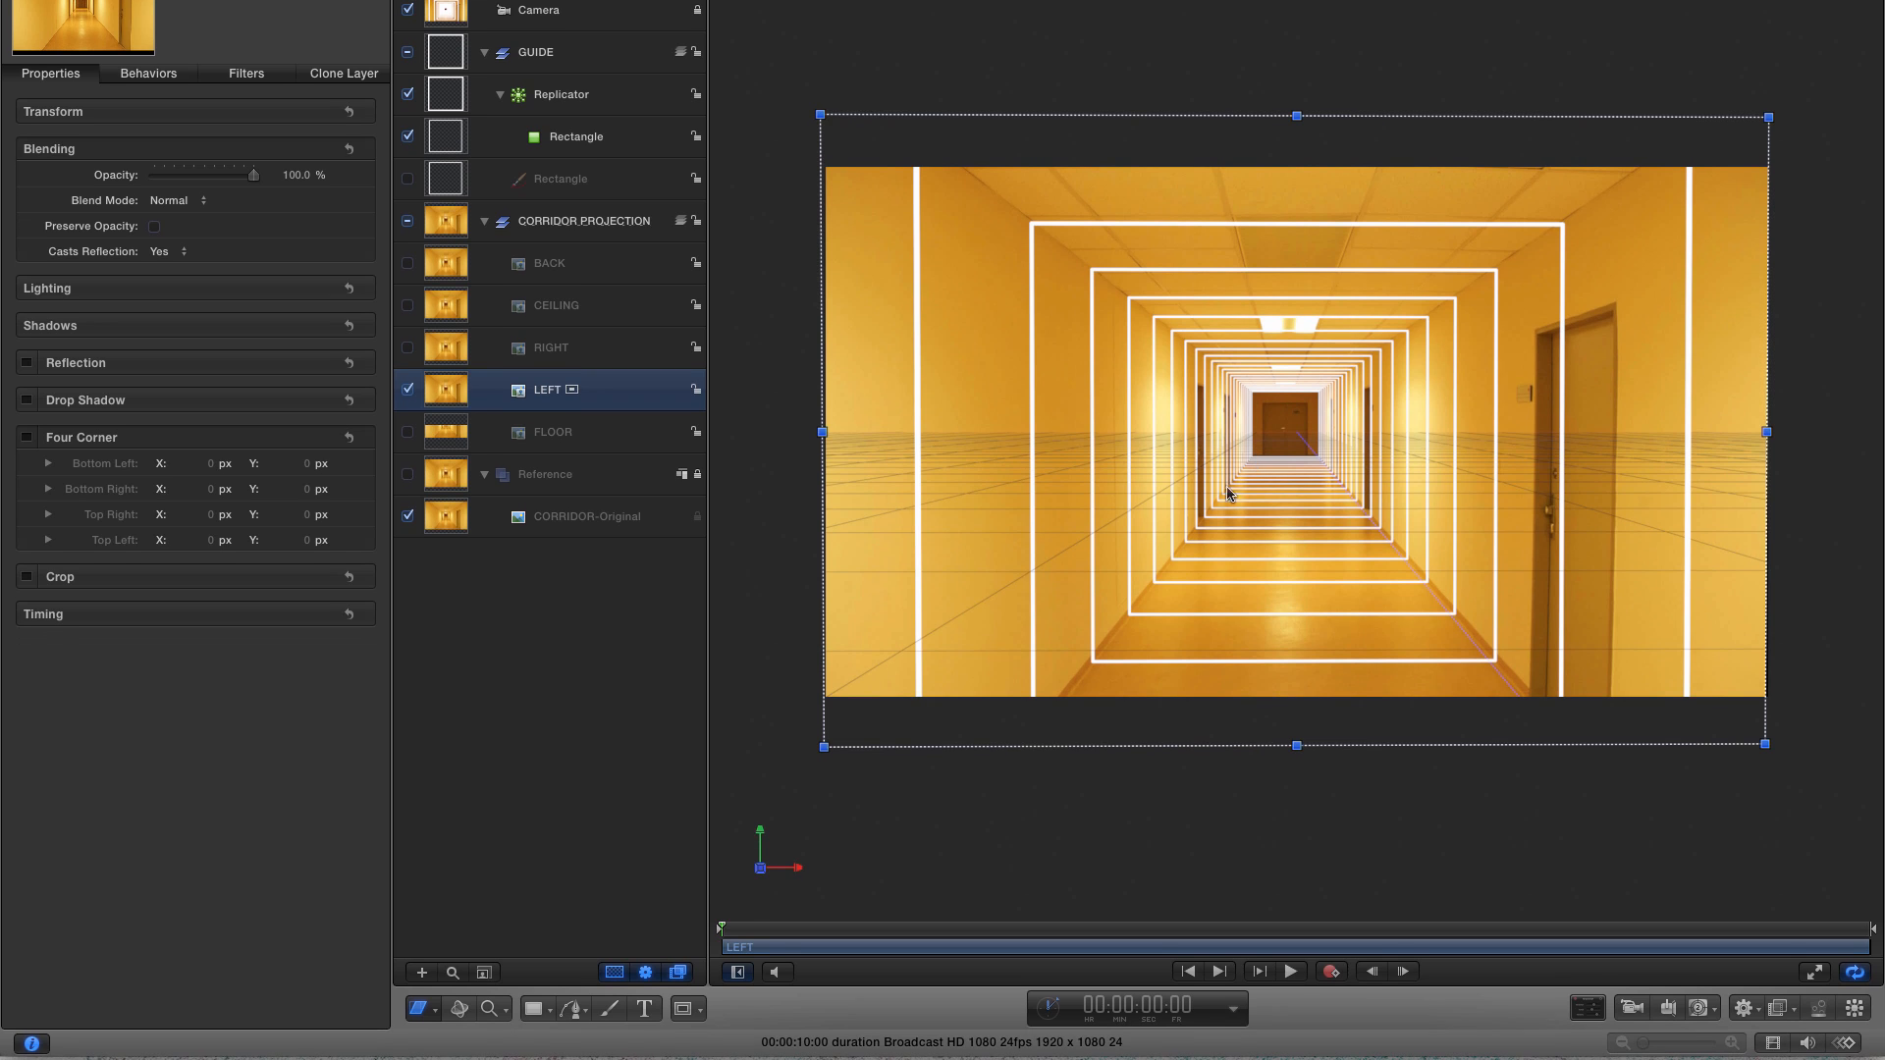
pyautogui.click(432, 1046)
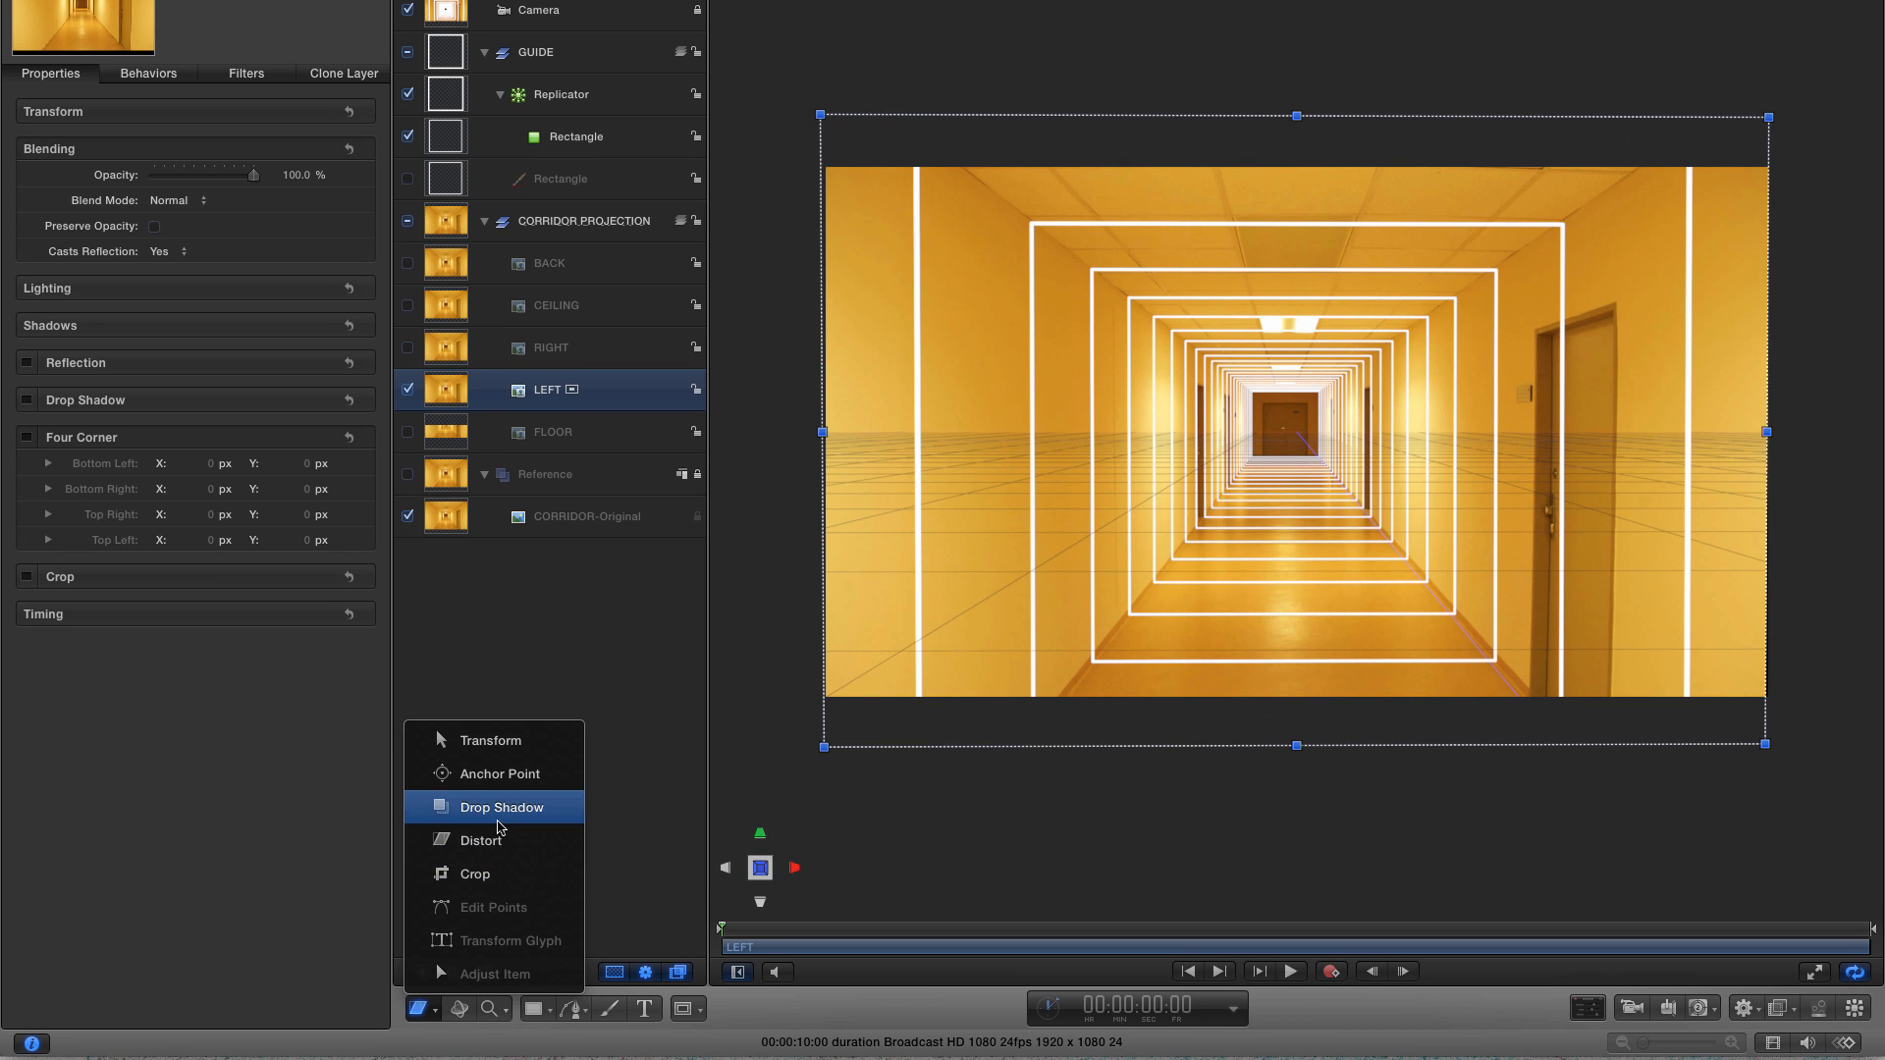
pyautogui.click(475, 873)
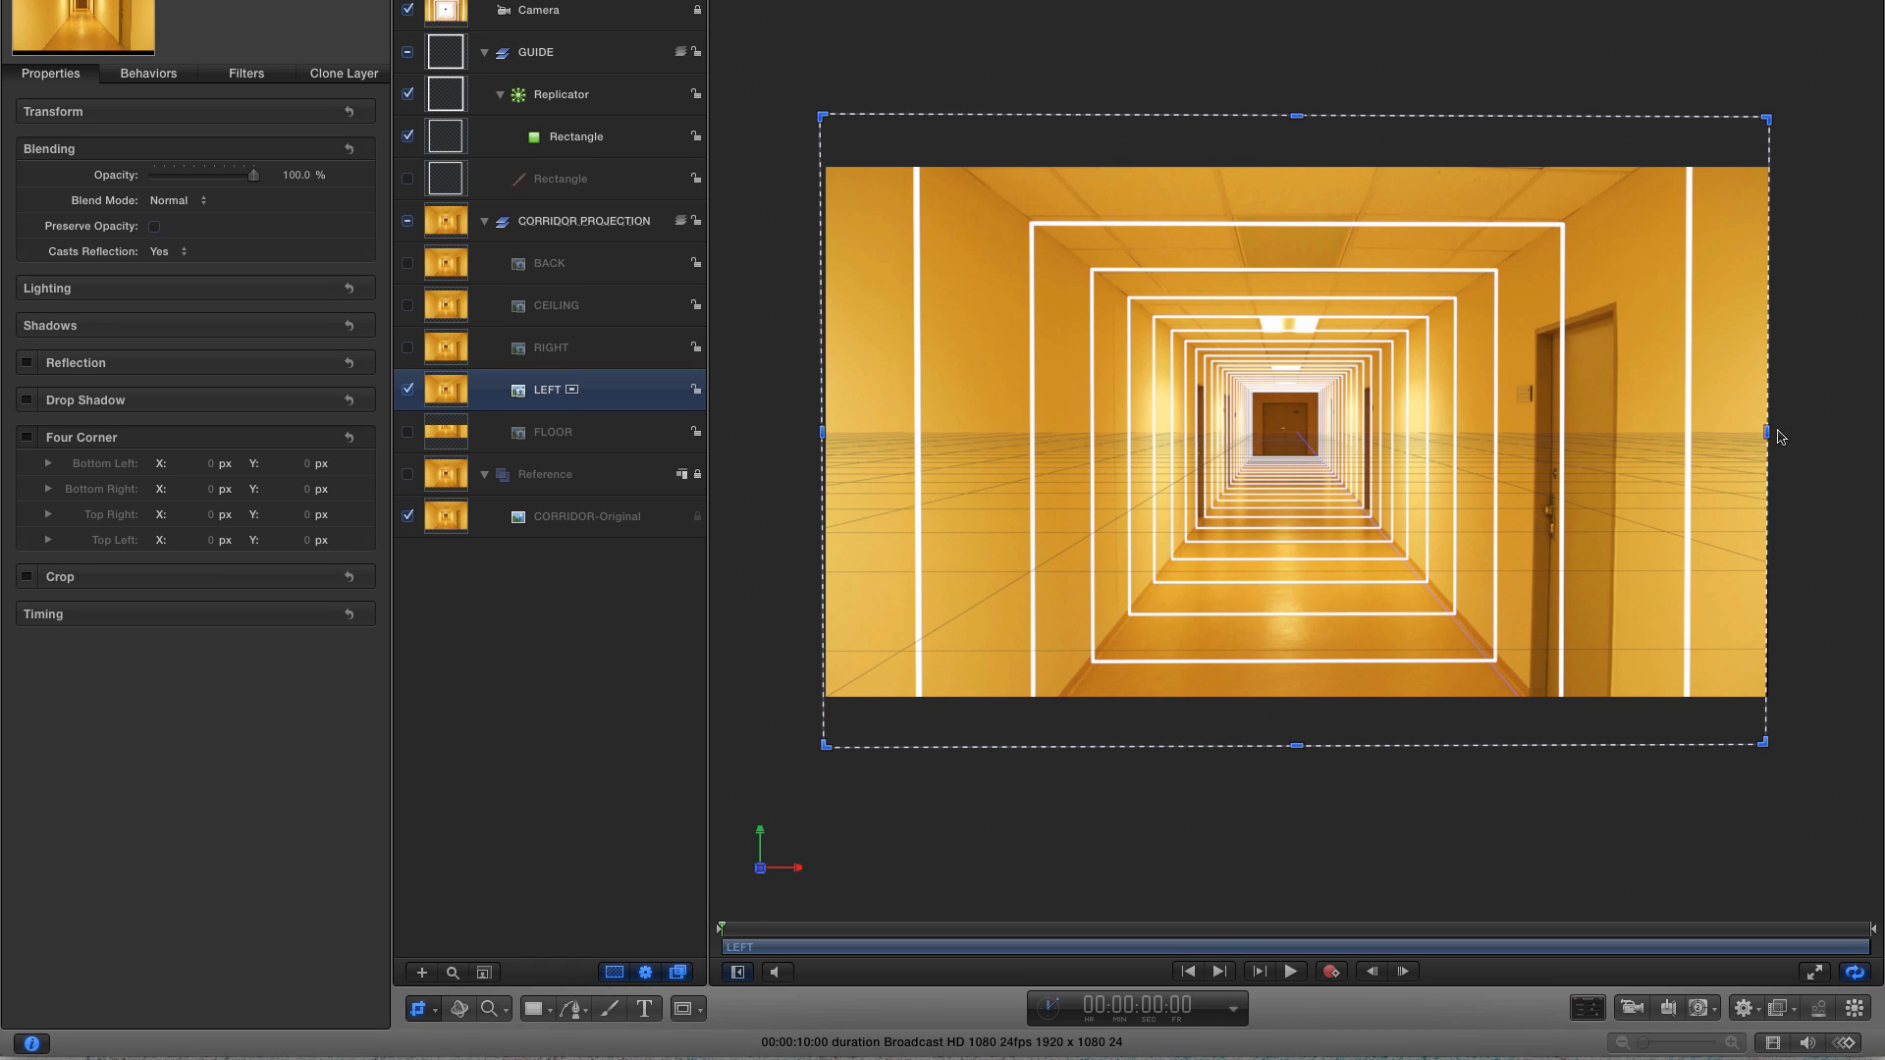
pyautogui.moveTo(1767, 432); pyautogui.dragTo(1544, 631)
pyautogui.press('z')
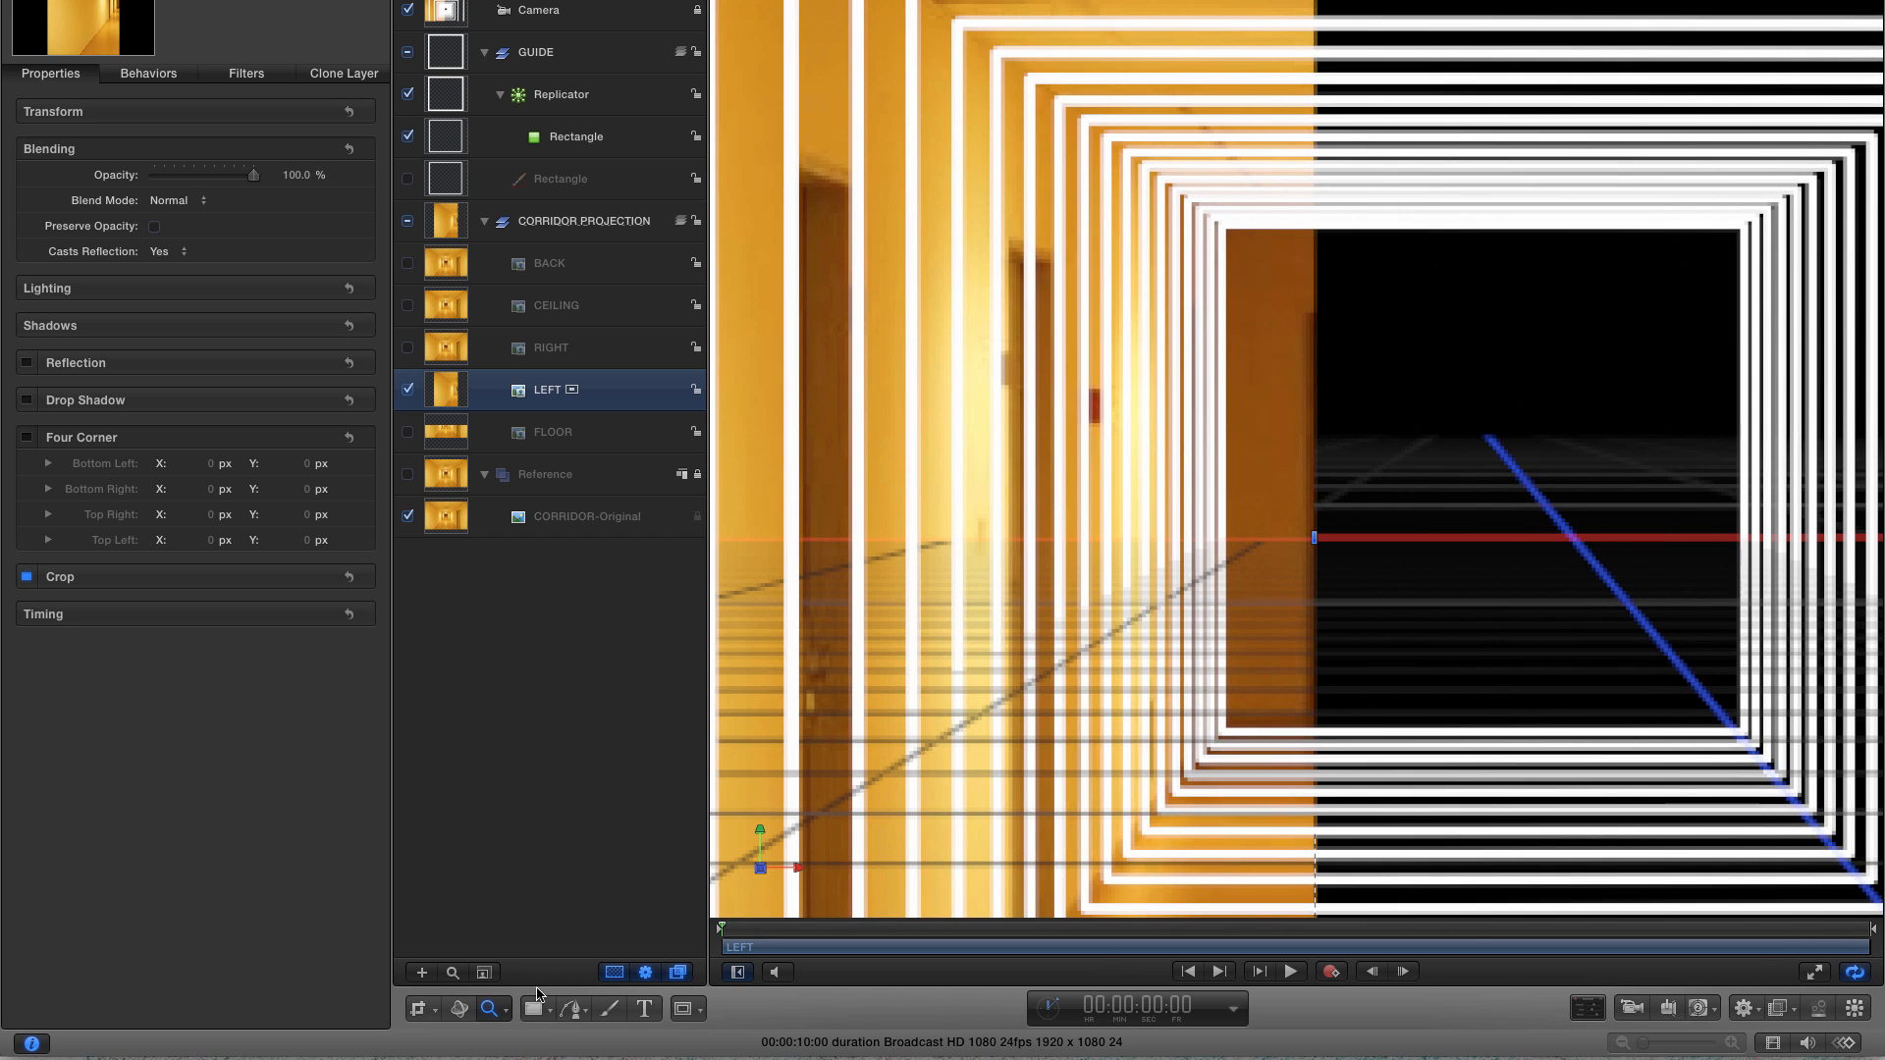
pyautogui.click(423, 1005)
pyautogui.moveTo(1313, 542); pyautogui.dragTo(1225, 557)
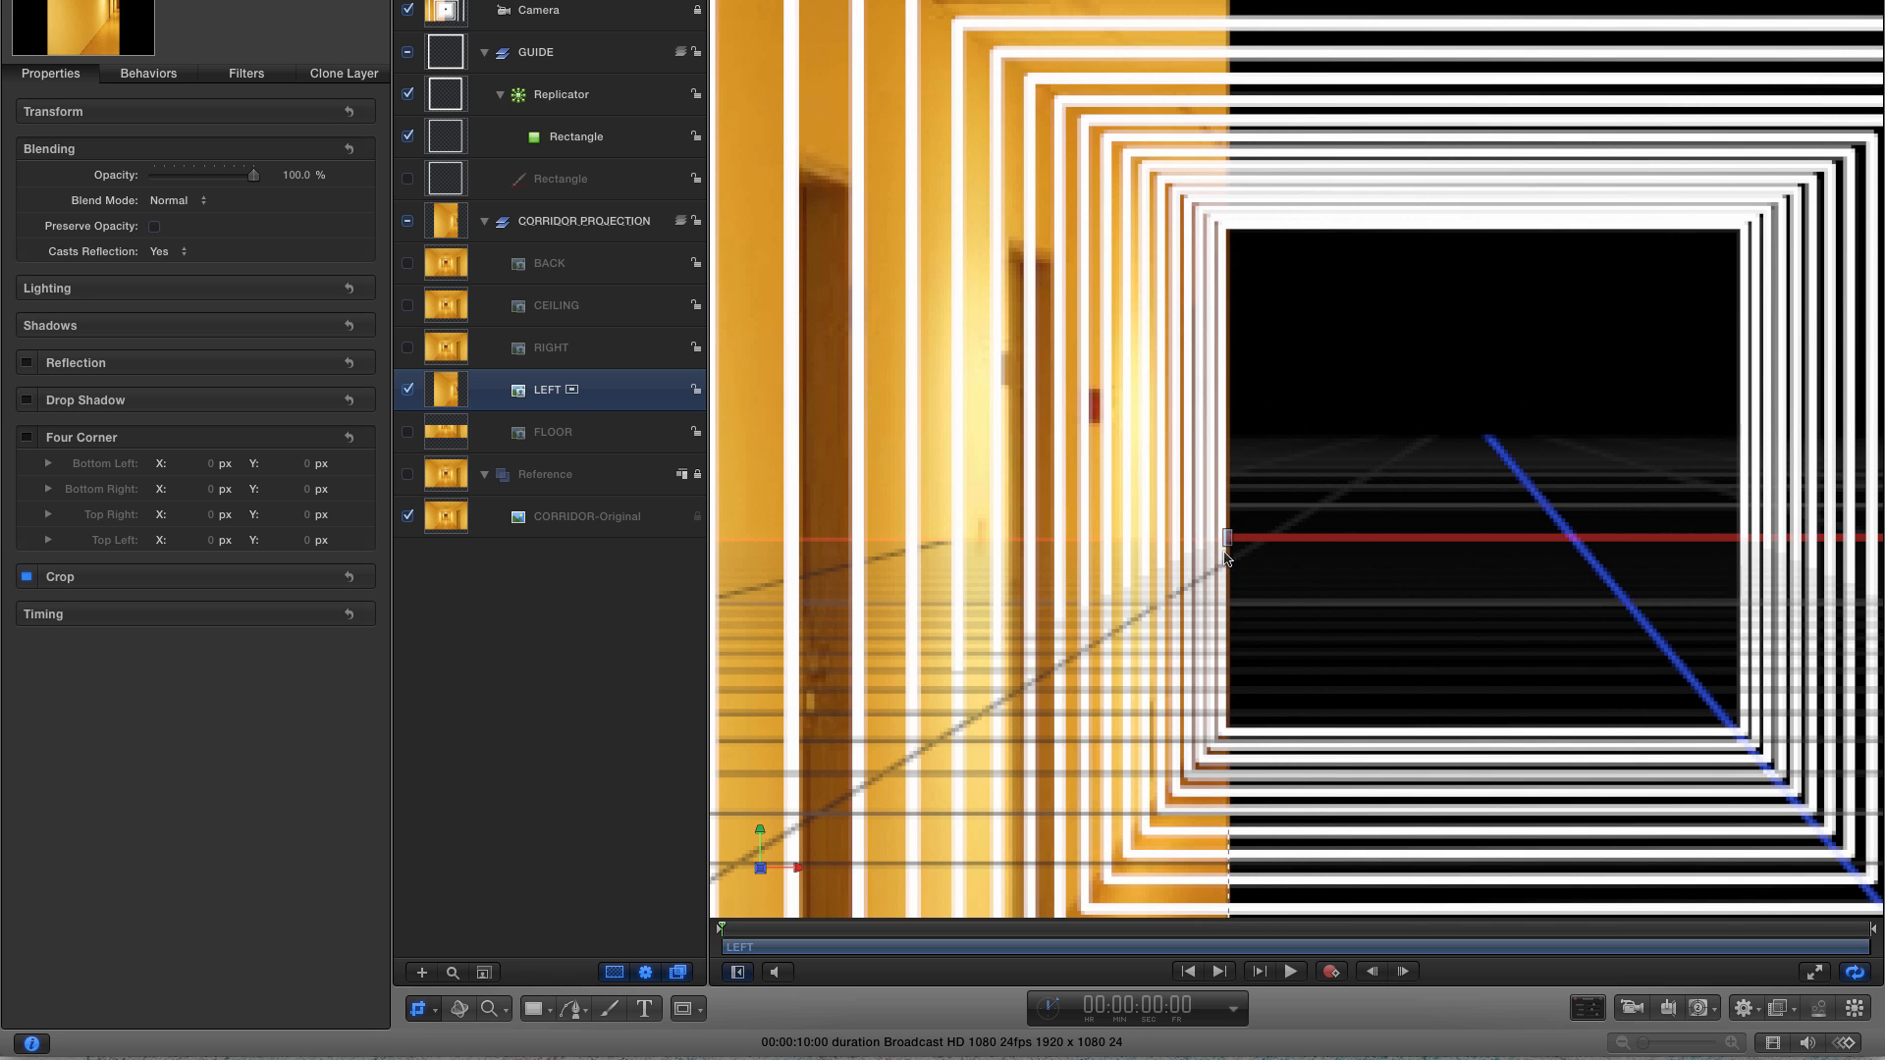
# - Move the LEFT layer's anchor point horizontally onto its cropped edge at the farthest guide rectangle
pyautogui.click(423, 1008)
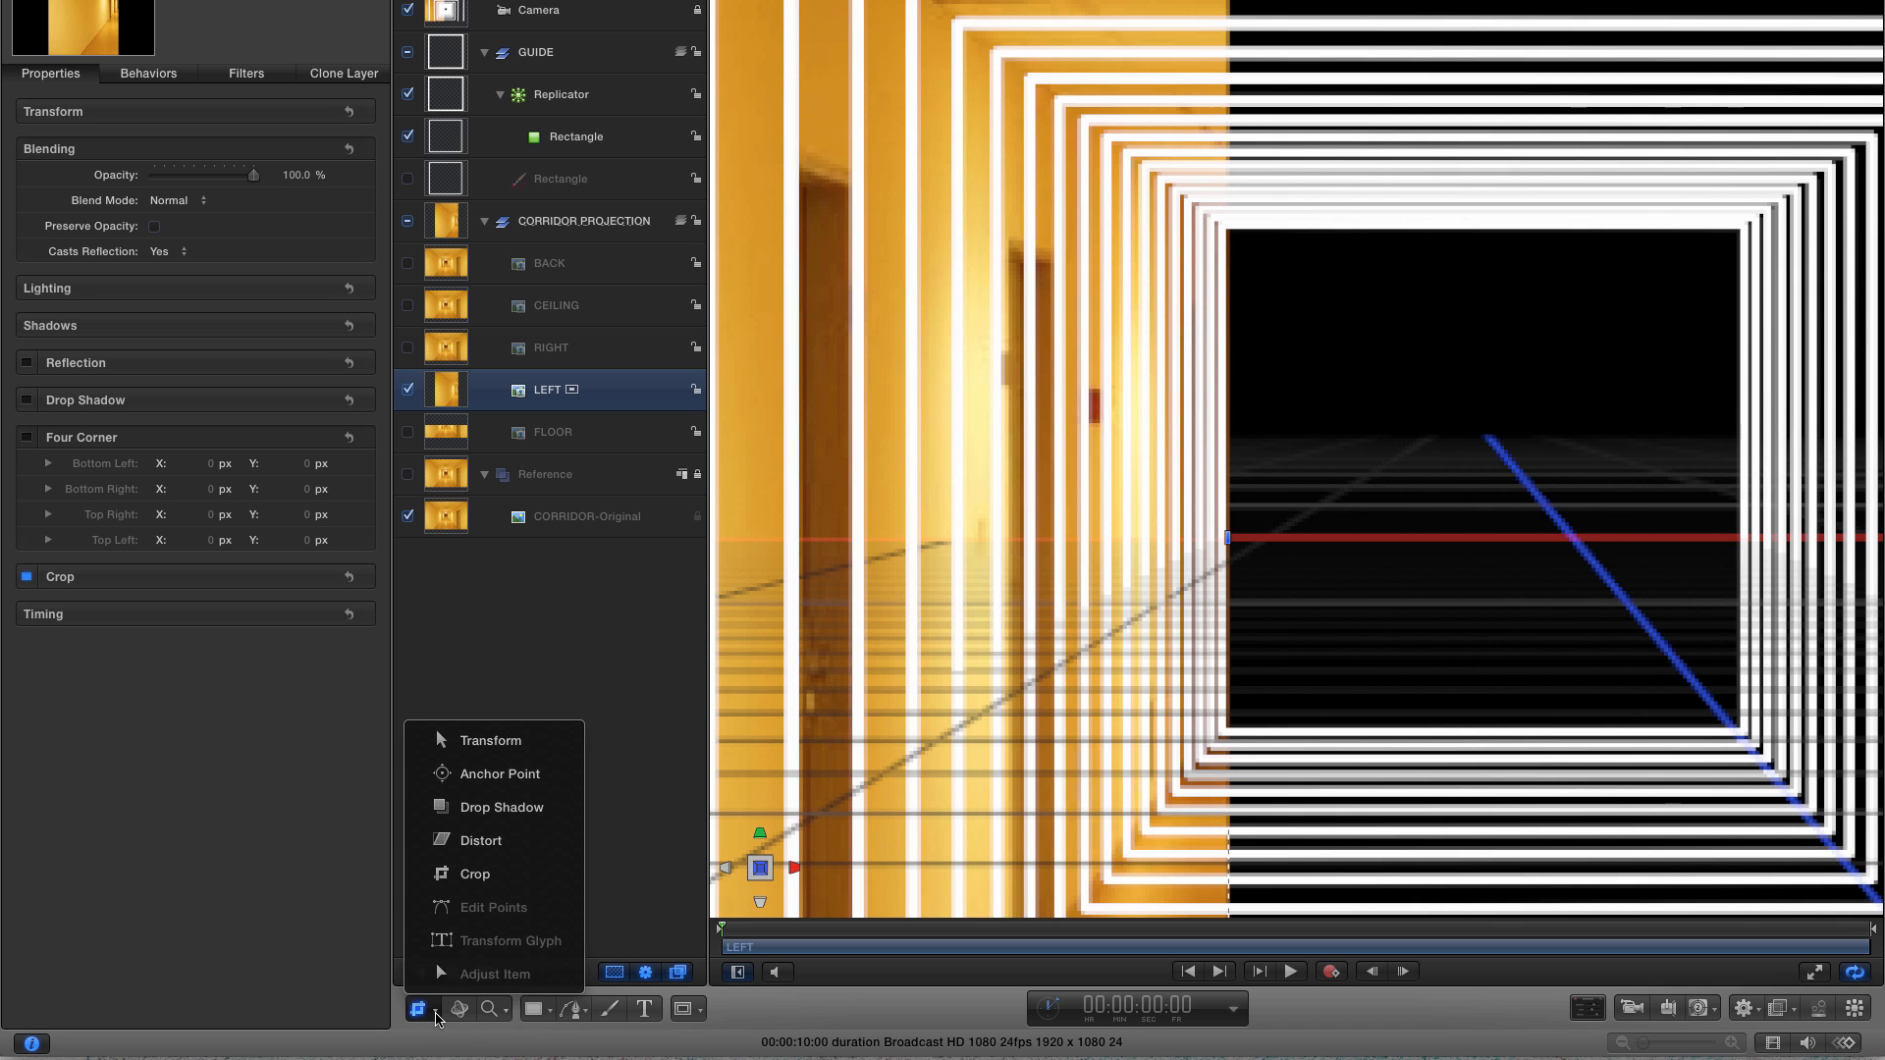
pyautogui.click(497, 773)
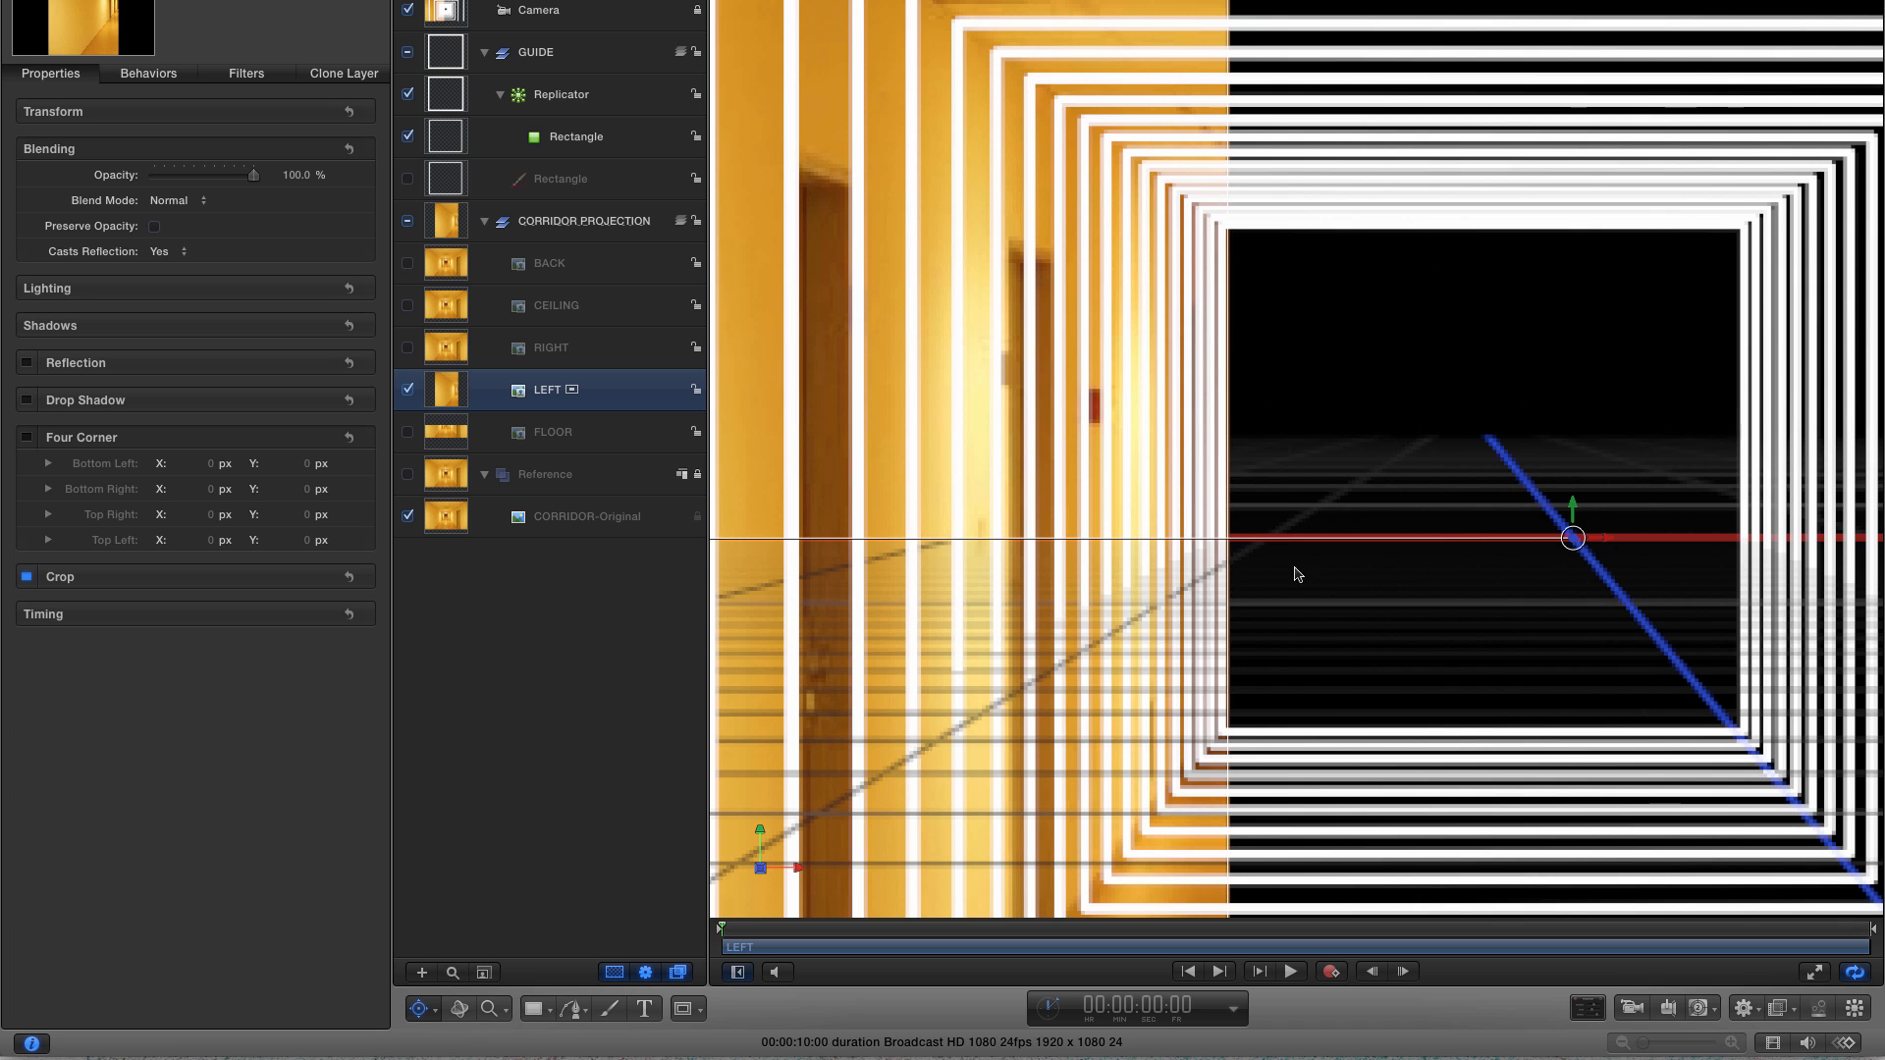
pyautogui.moveTo(1588, 541); pyautogui.dragTo(1264, 540)
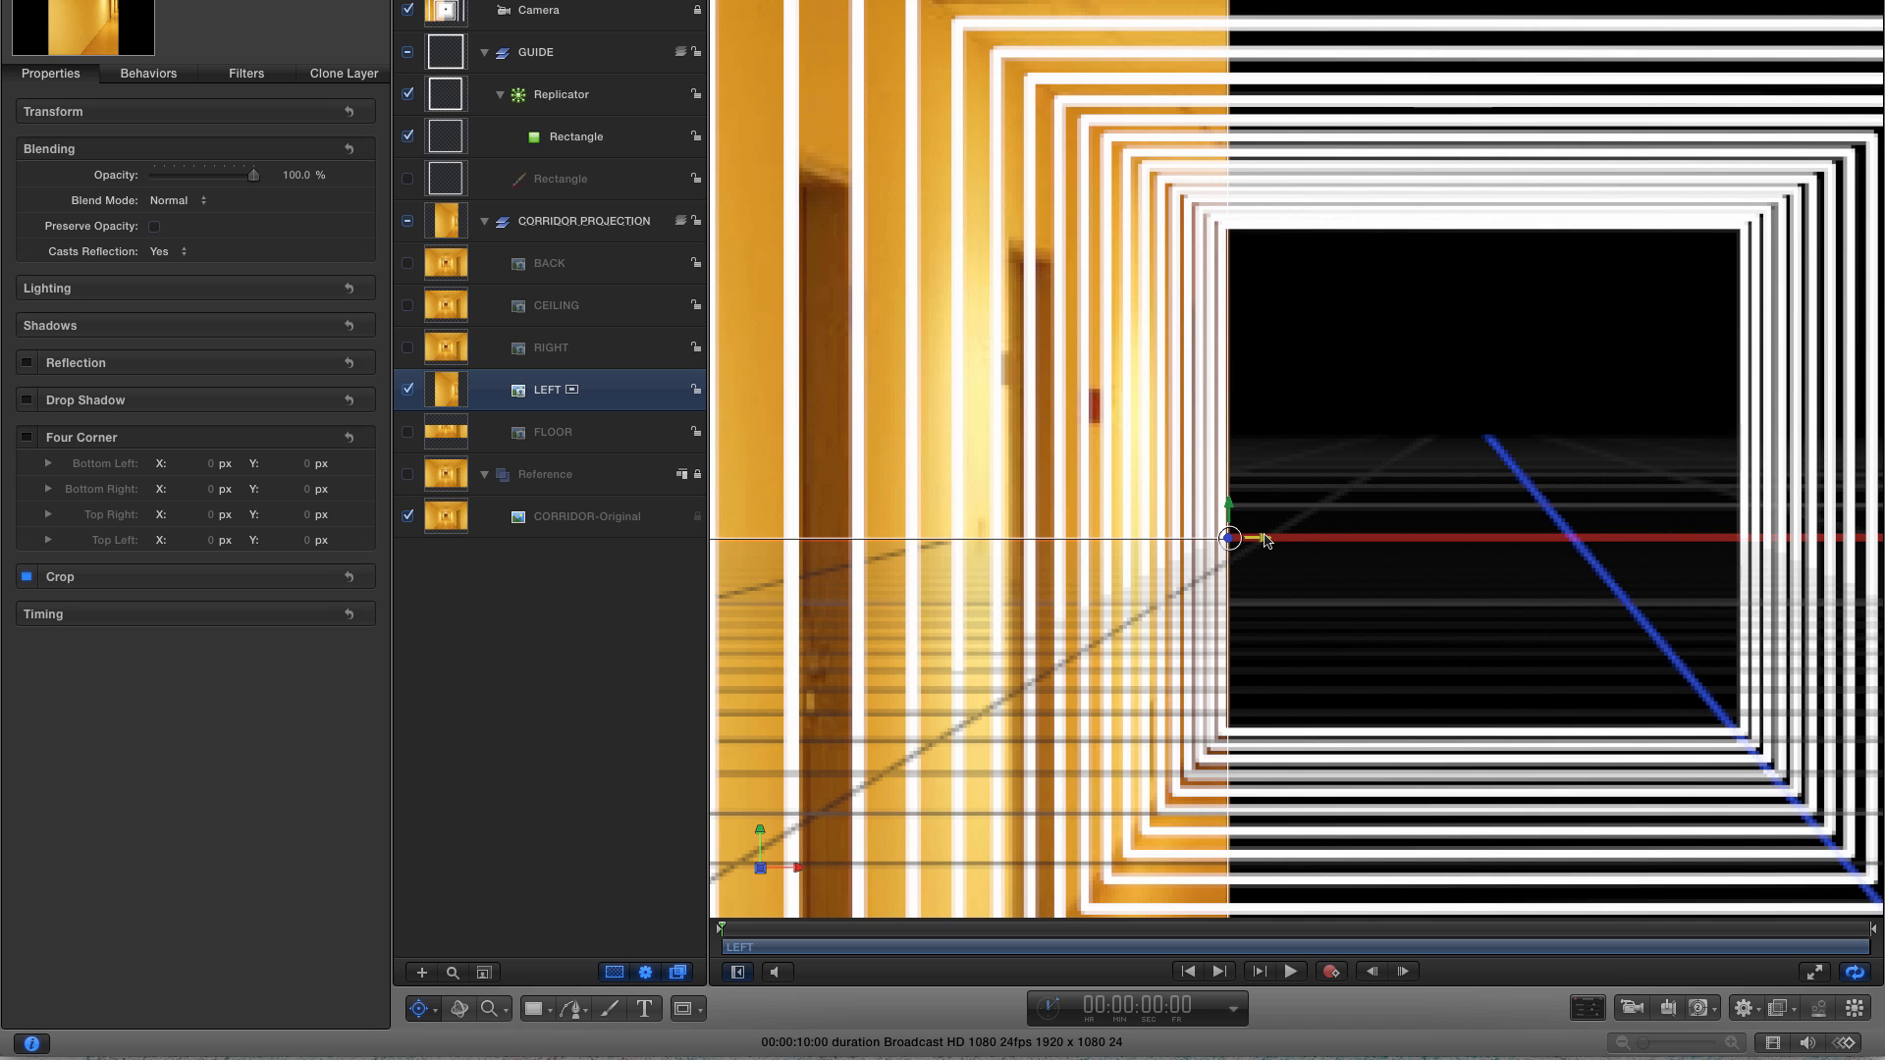
pyautogui.hotkey('shift', 'z')
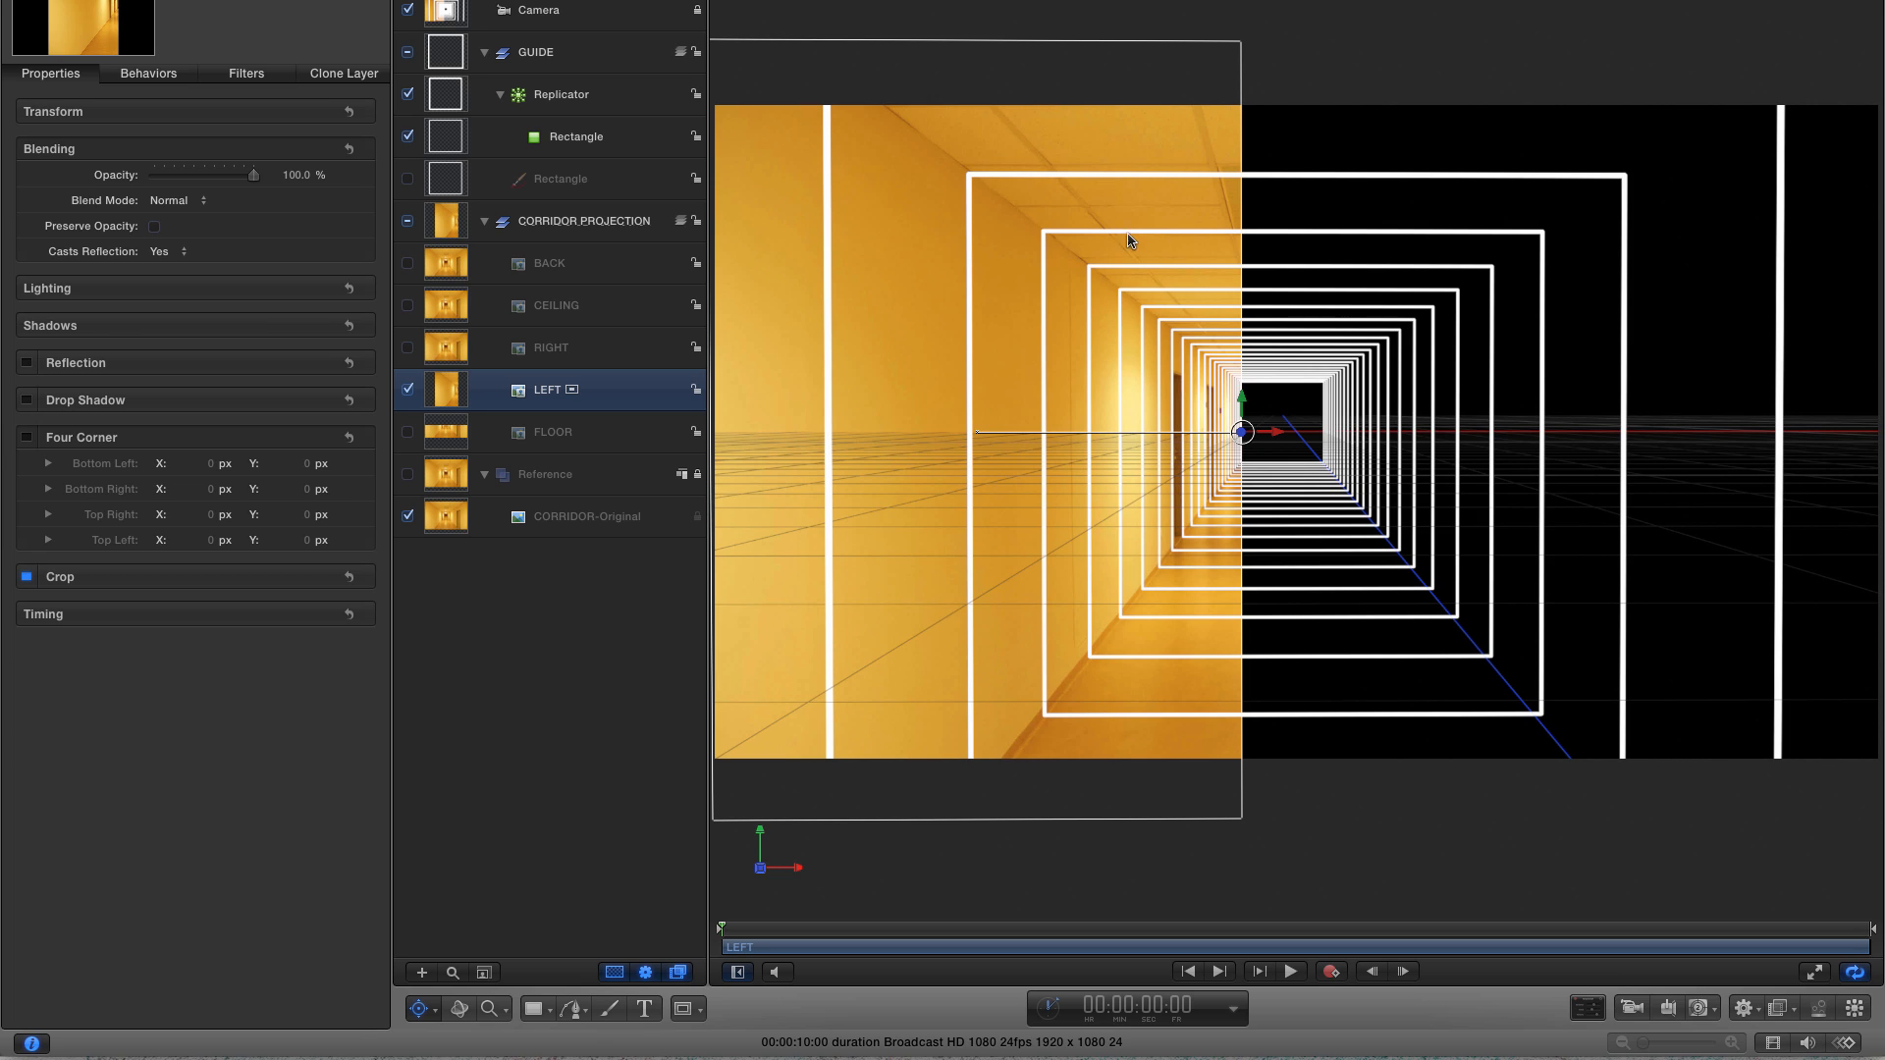
# - Set the LEFT layer's Y rotation to 90°
pyautogui.click(320, 112)
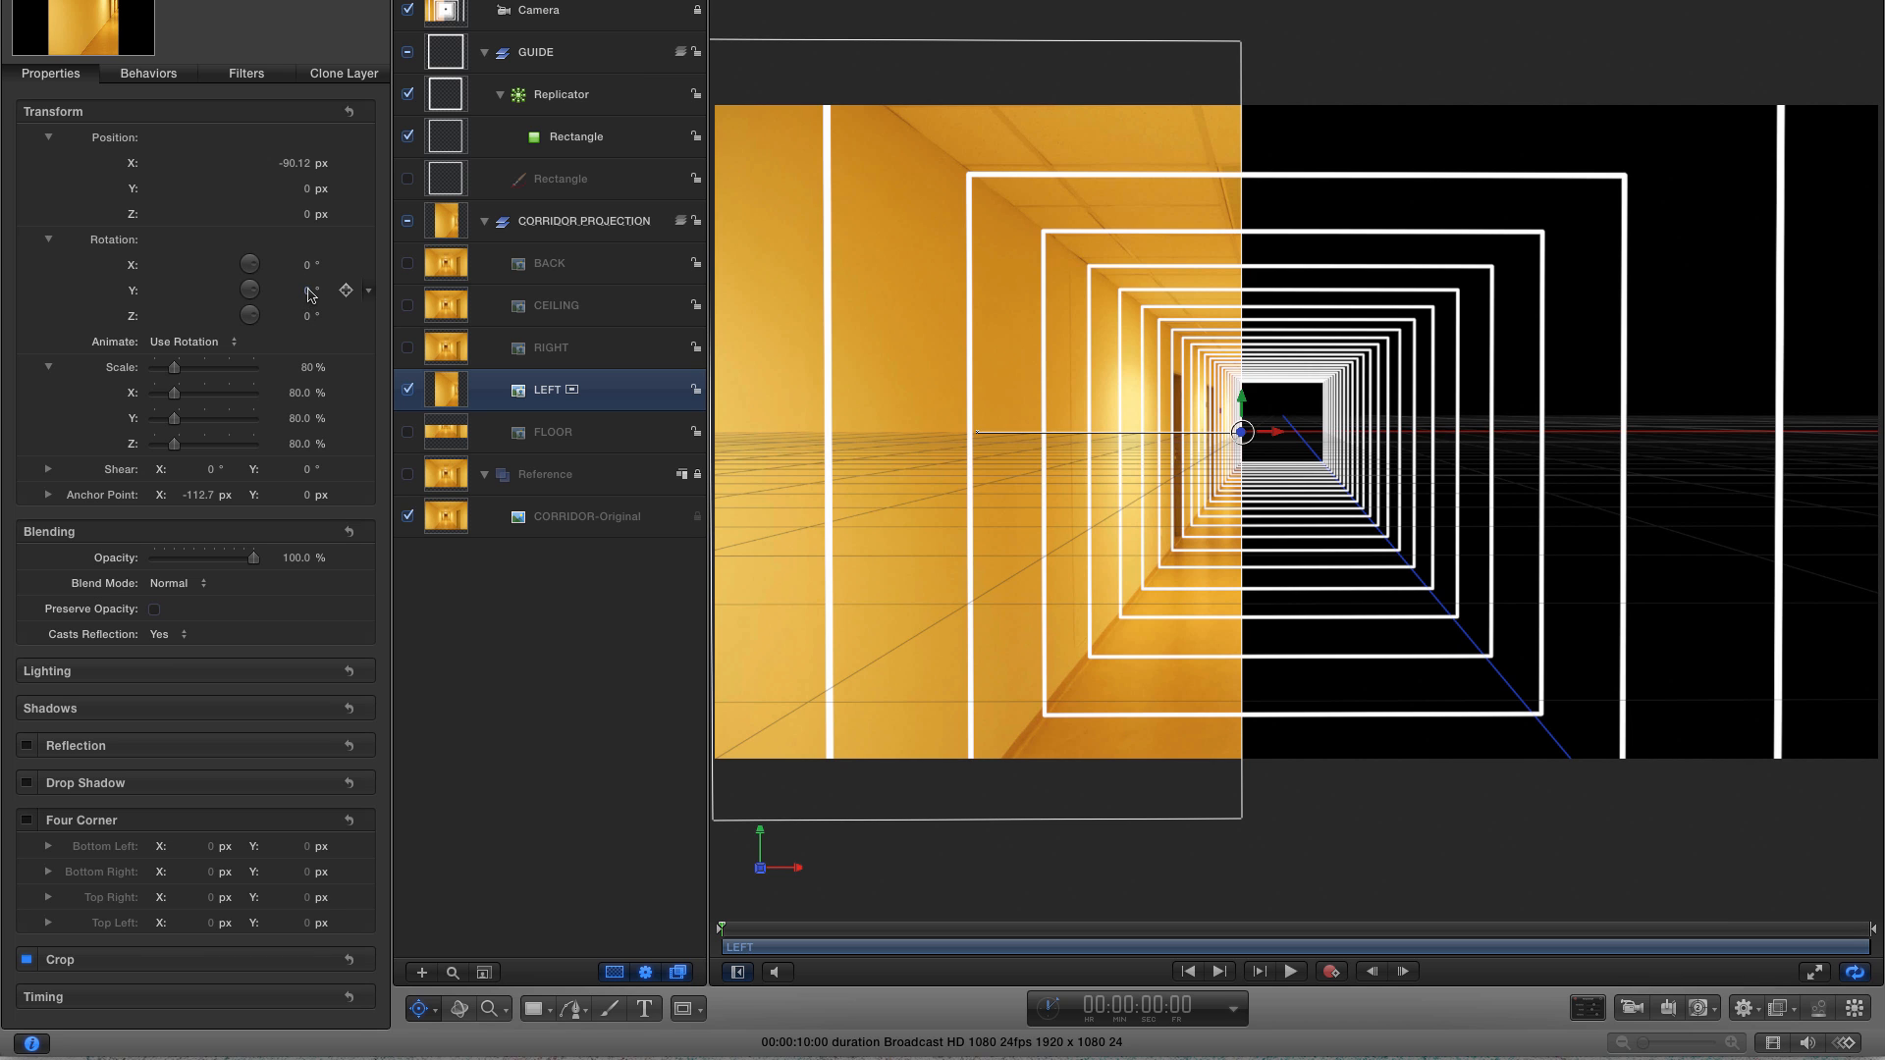
pyautogui.moveTo(306, 287); pyautogui.dragTo(297, 288)
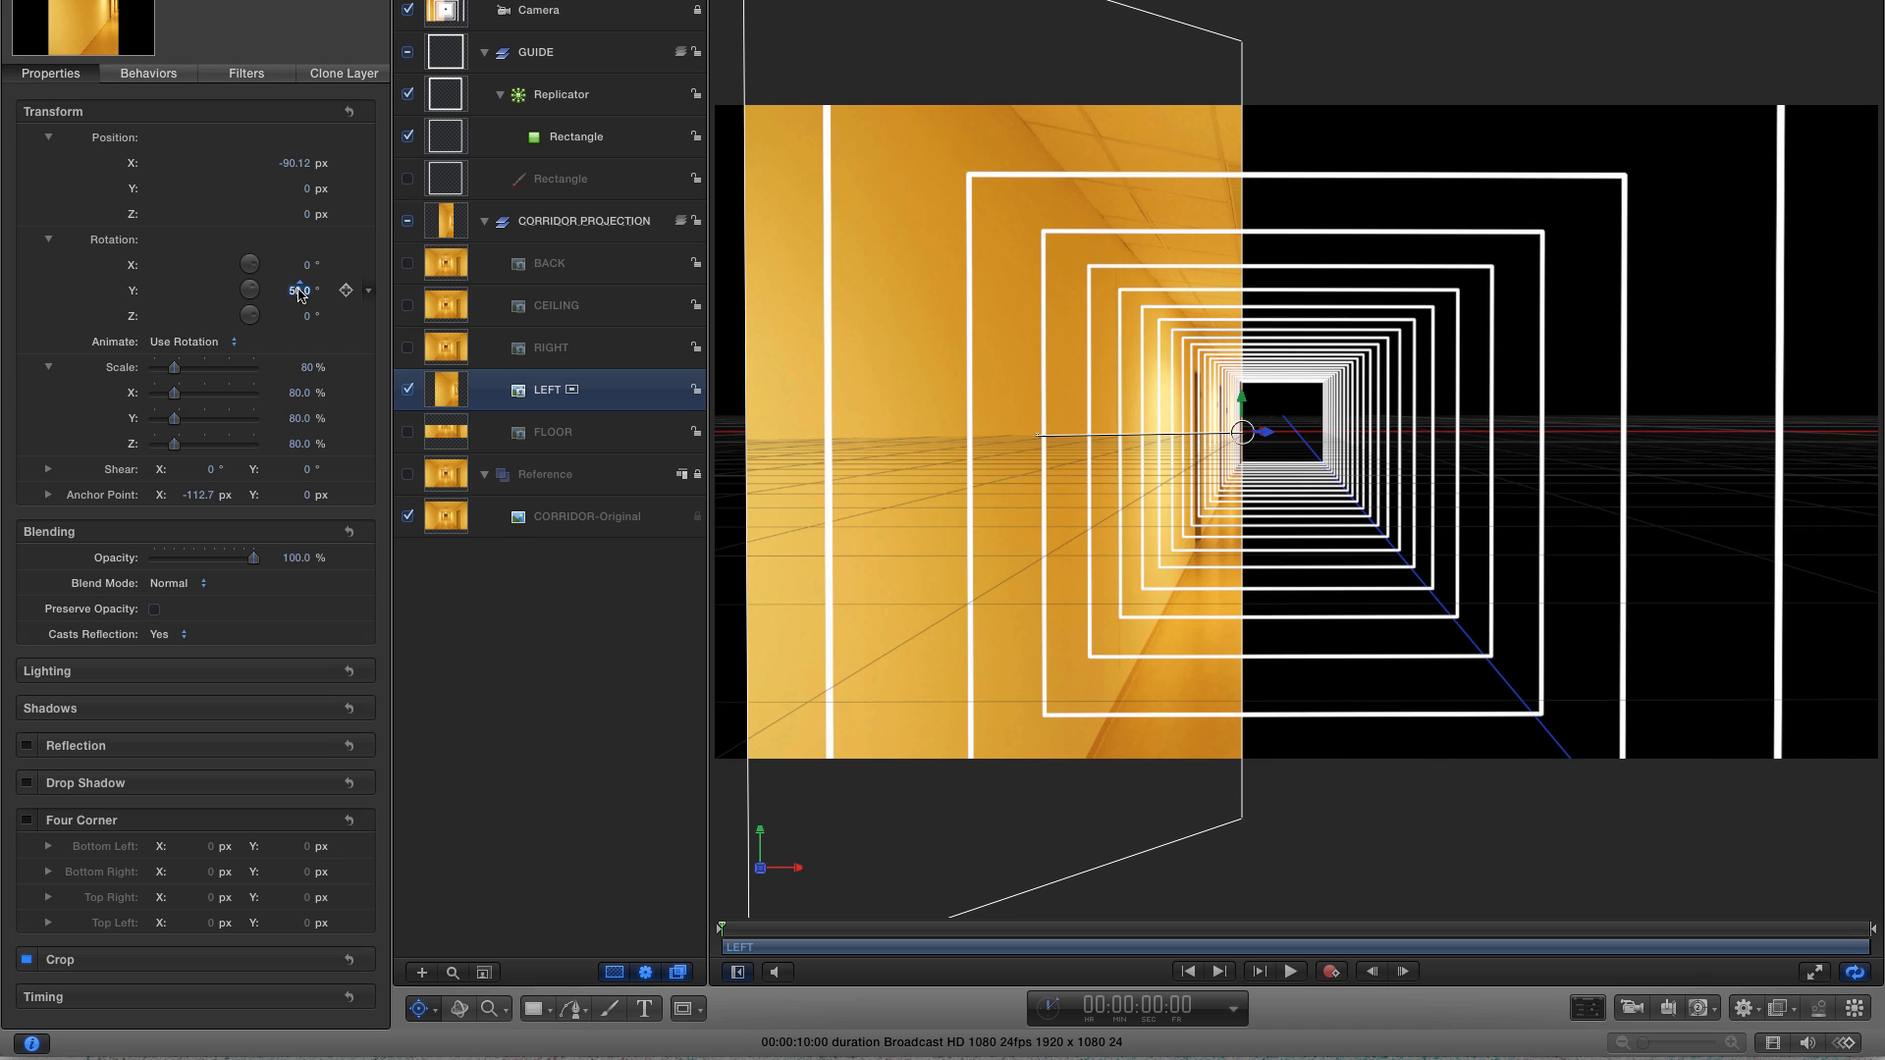
pyautogui.click(295, 291)
pyautogui.write('90')
pyautogui.press('Return')
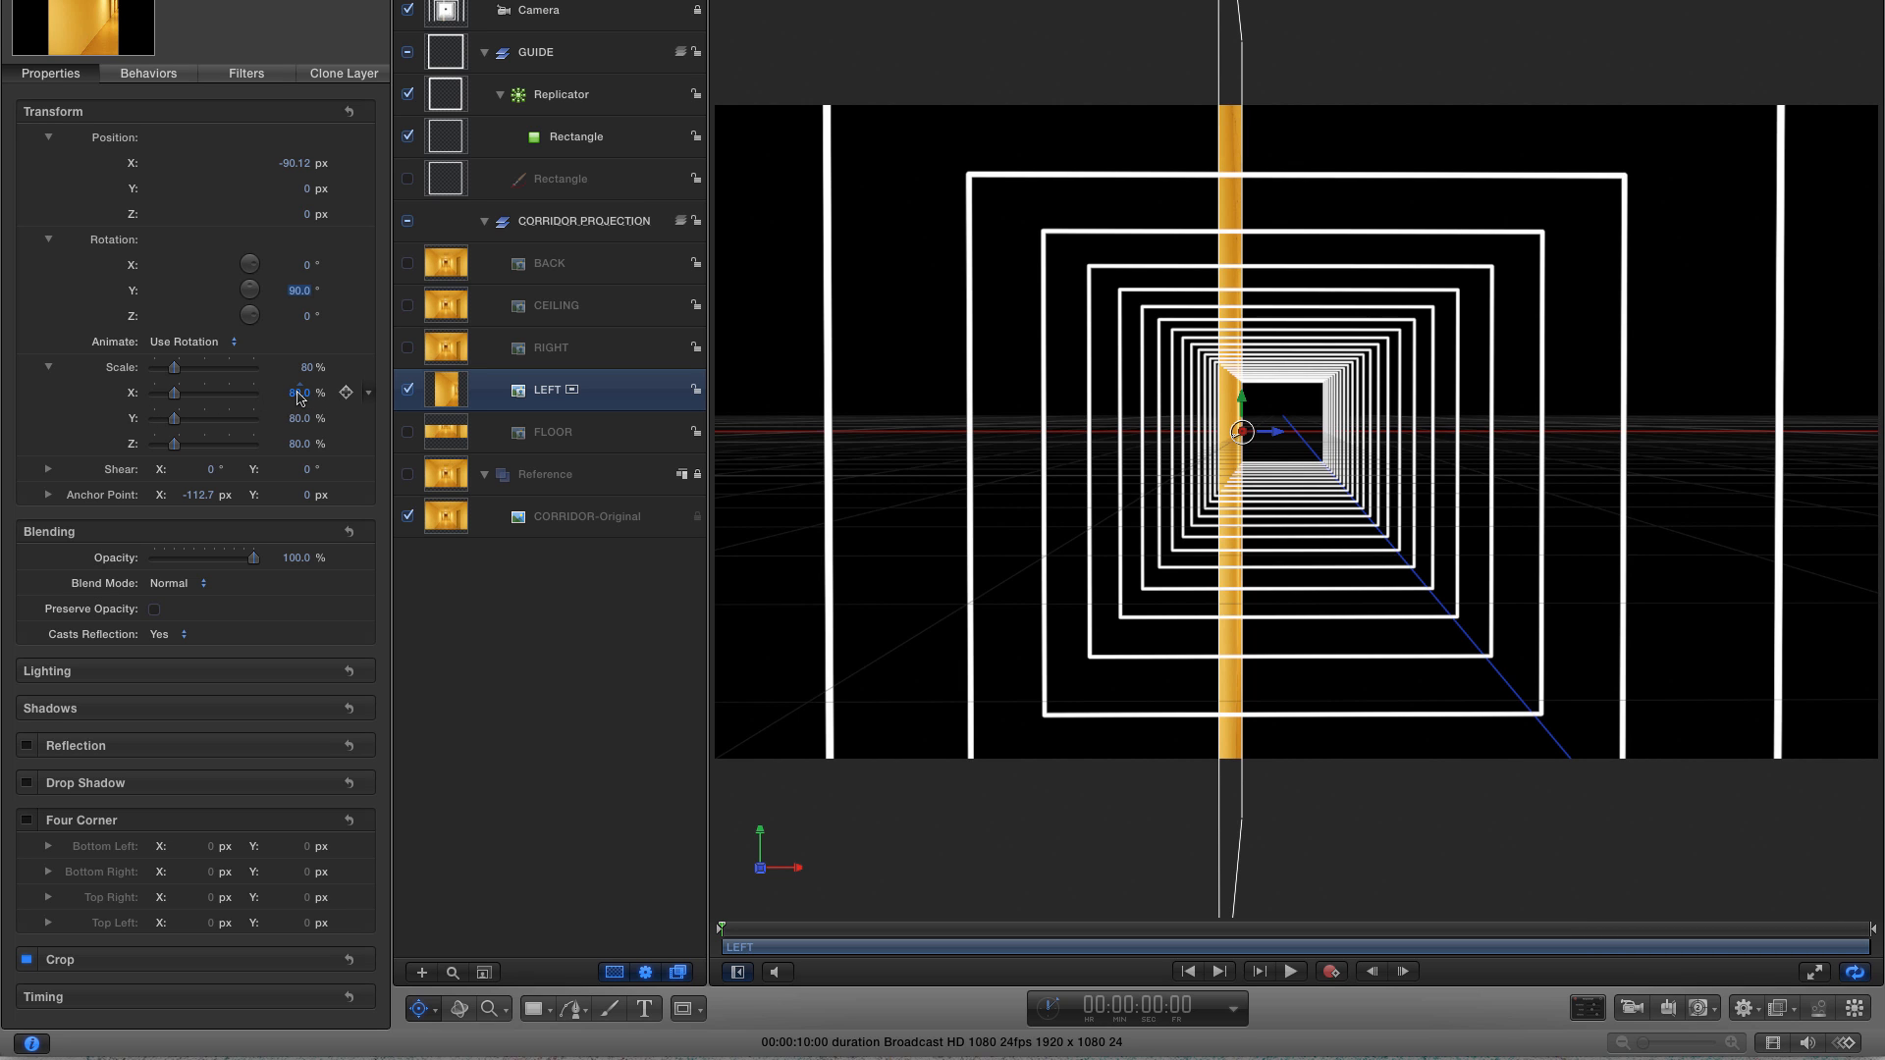
# - Raise the LEFT layer's X scale to 199% and set its X position to -92 px
pyautogui.moveTo(299, 397)
pyautogui.mouseDown()
pyautogui.moveTo(363, 397)
pyautogui.moveTo(297, 388)
pyautogui.mouseUp()
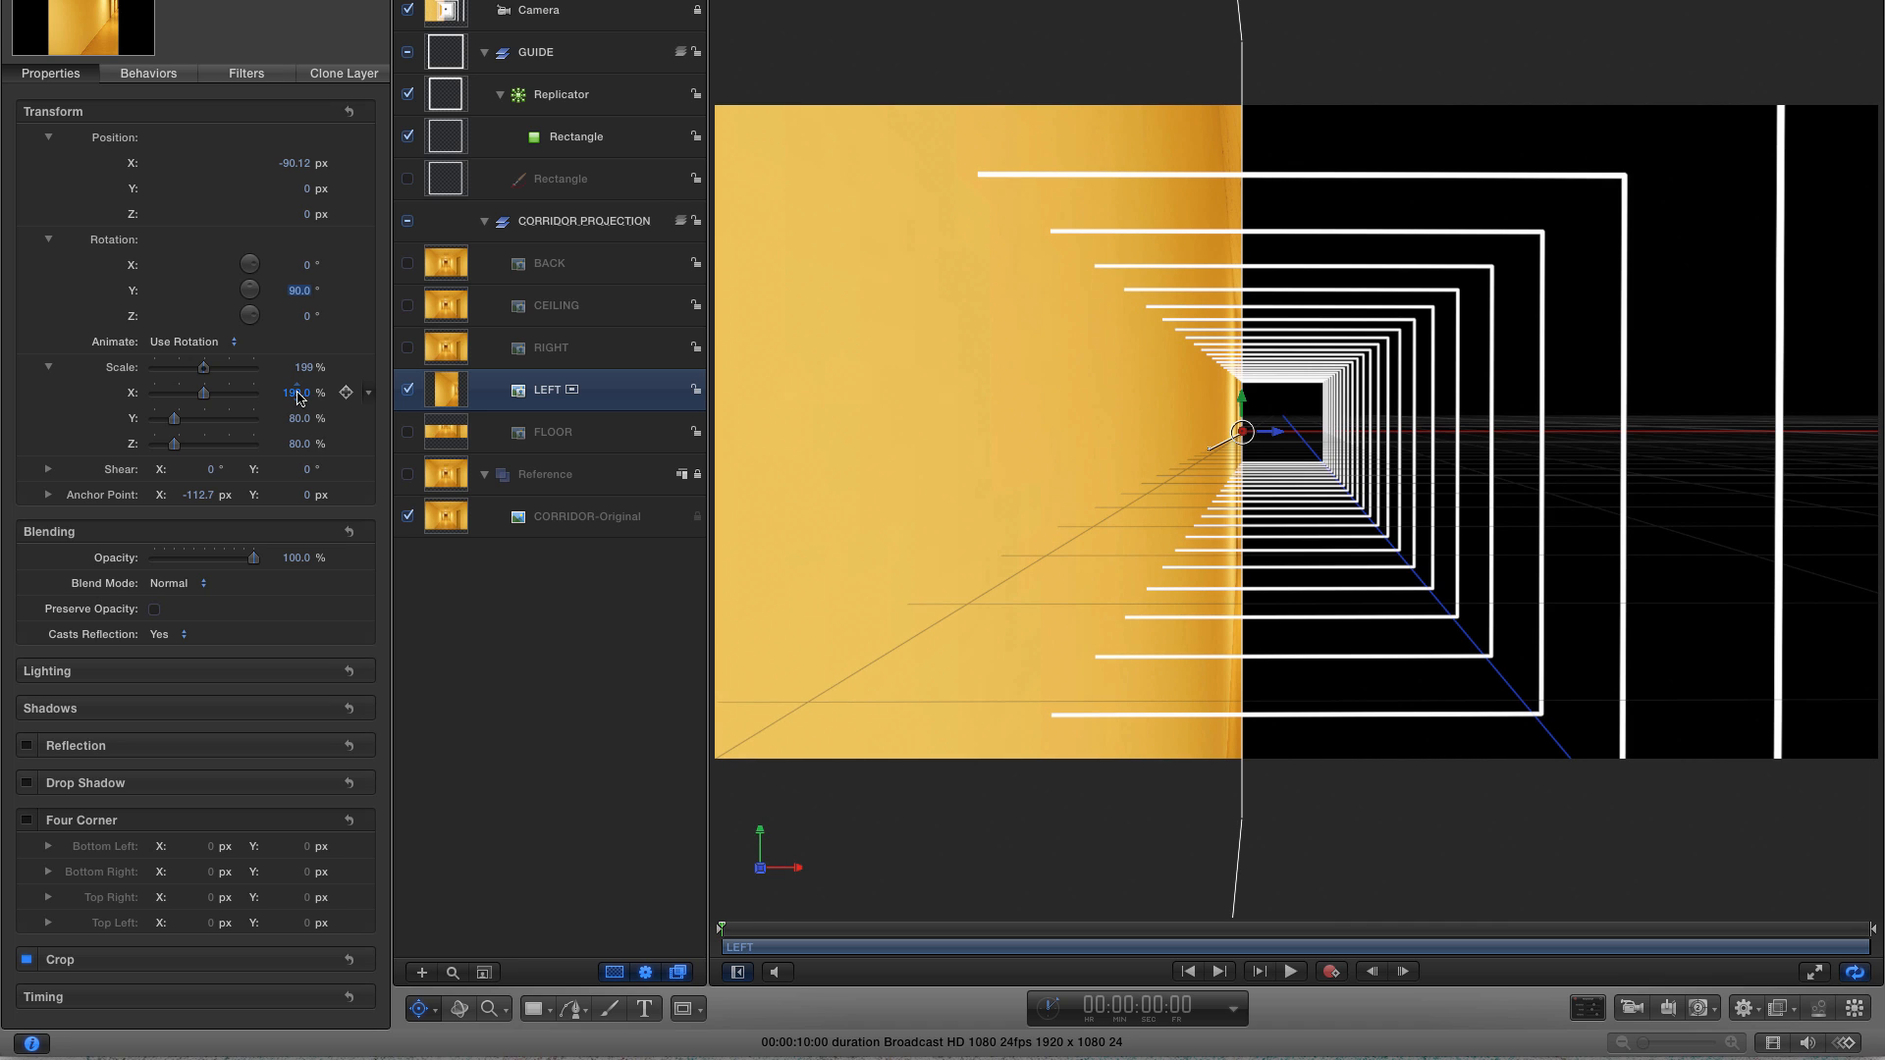
pyautogui.click(296, 164)
pyautogui.write('-92.')
pyautogui.press('Return')
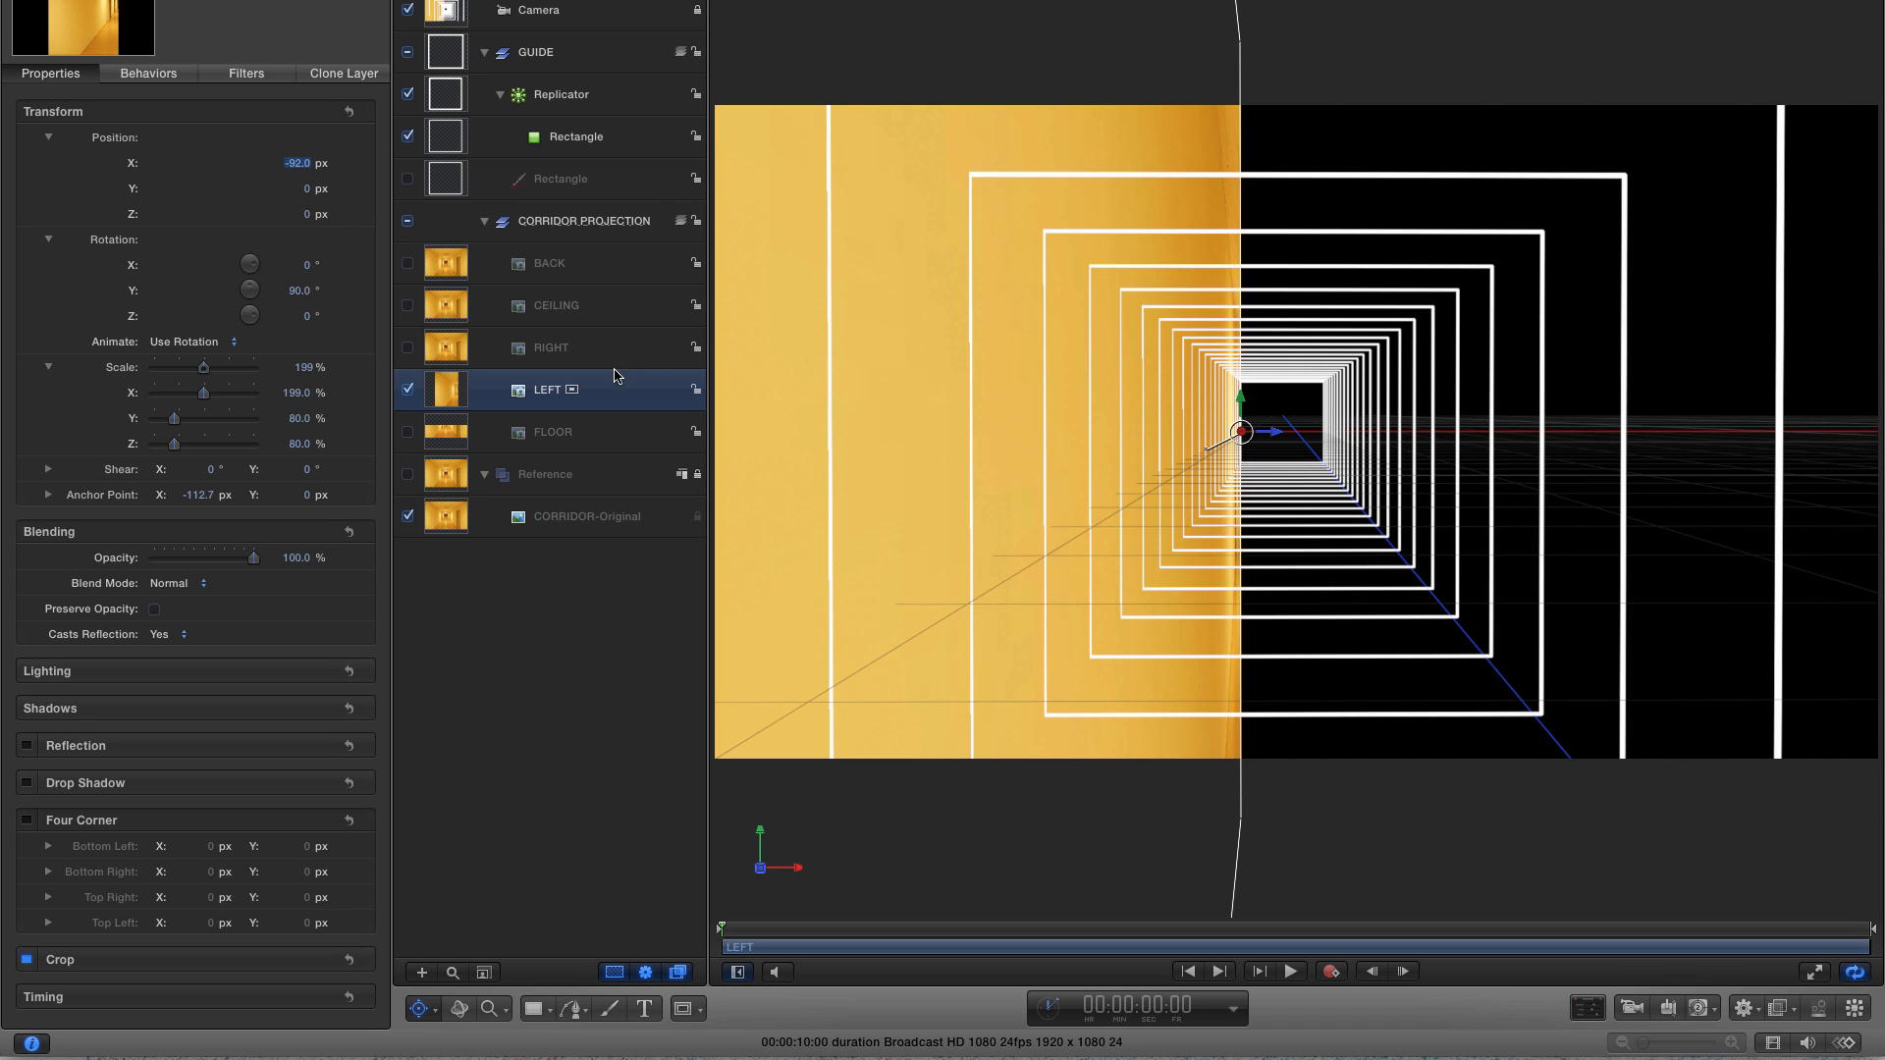
# - Show and select the FLOOR layer and set its Y position to -51 px
pyautogui.click(408, 432)
pyautogui.click(549, 432)
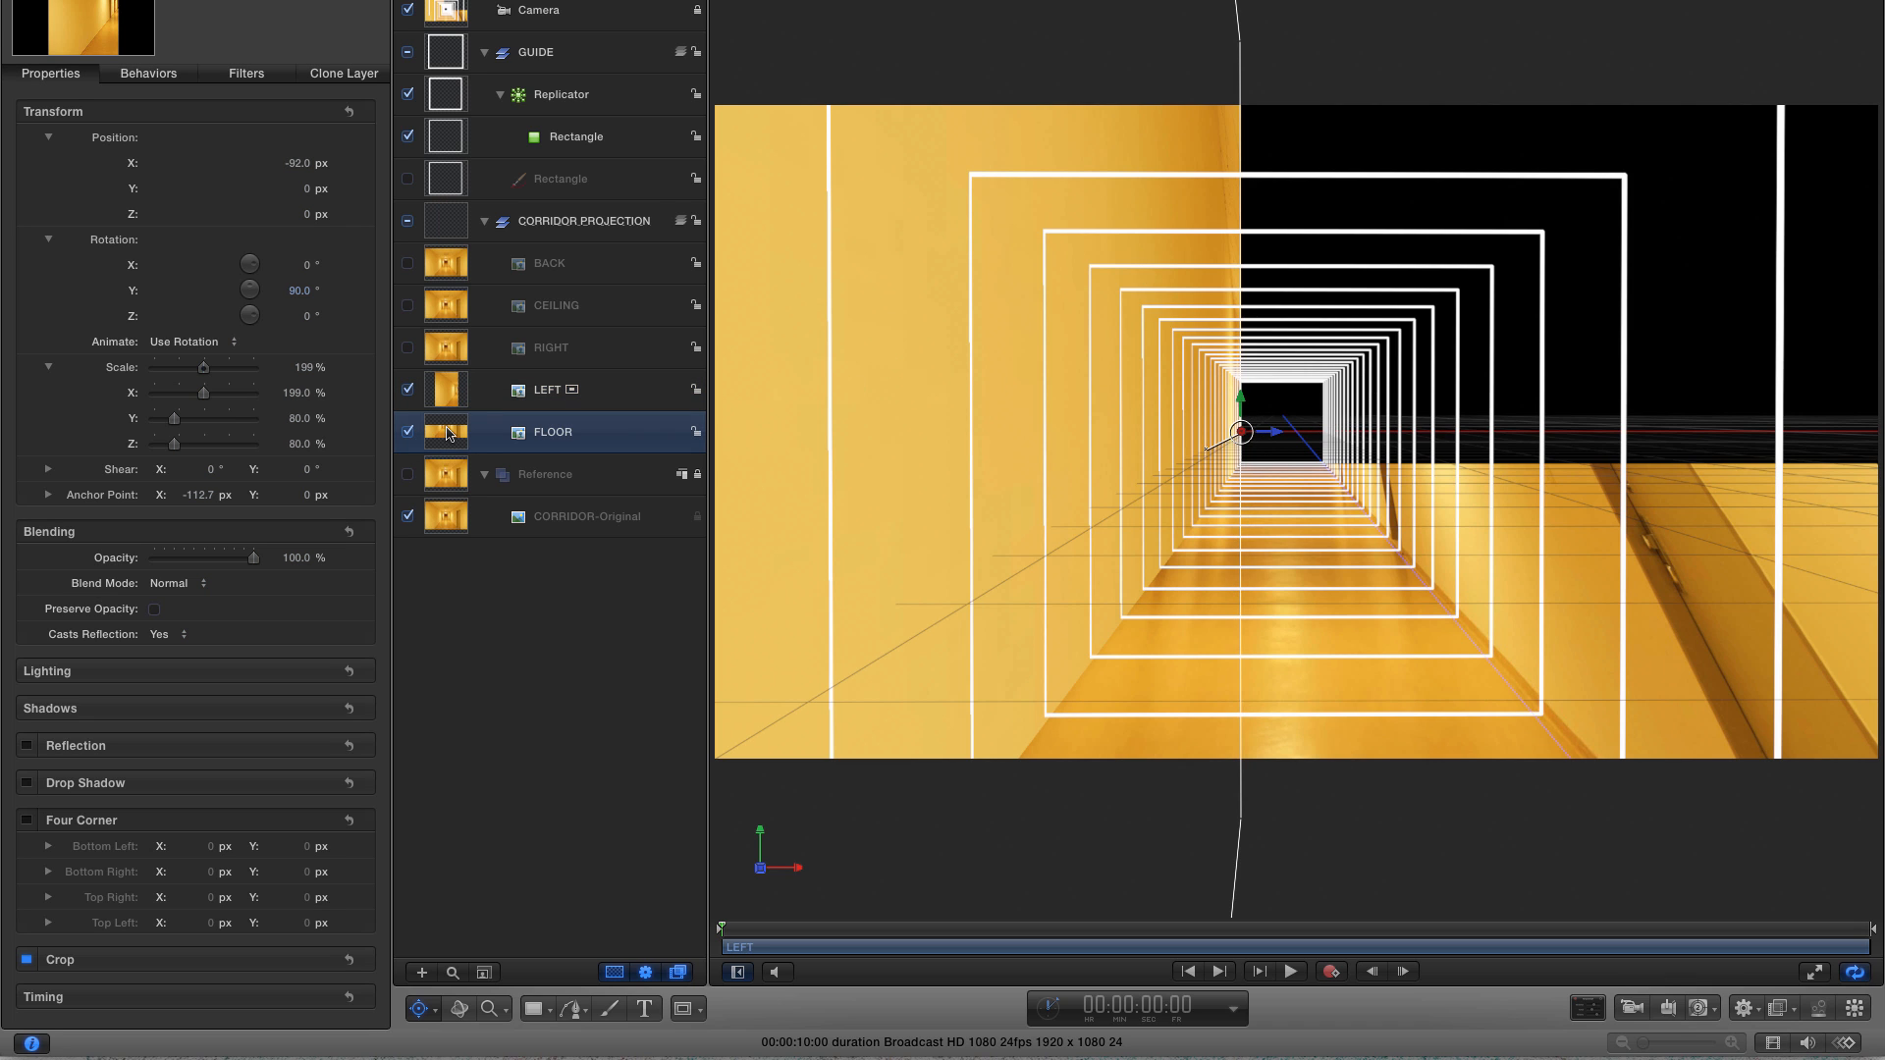
pyautogui.click(294, 189)
pyautogui.press('BackSpace')
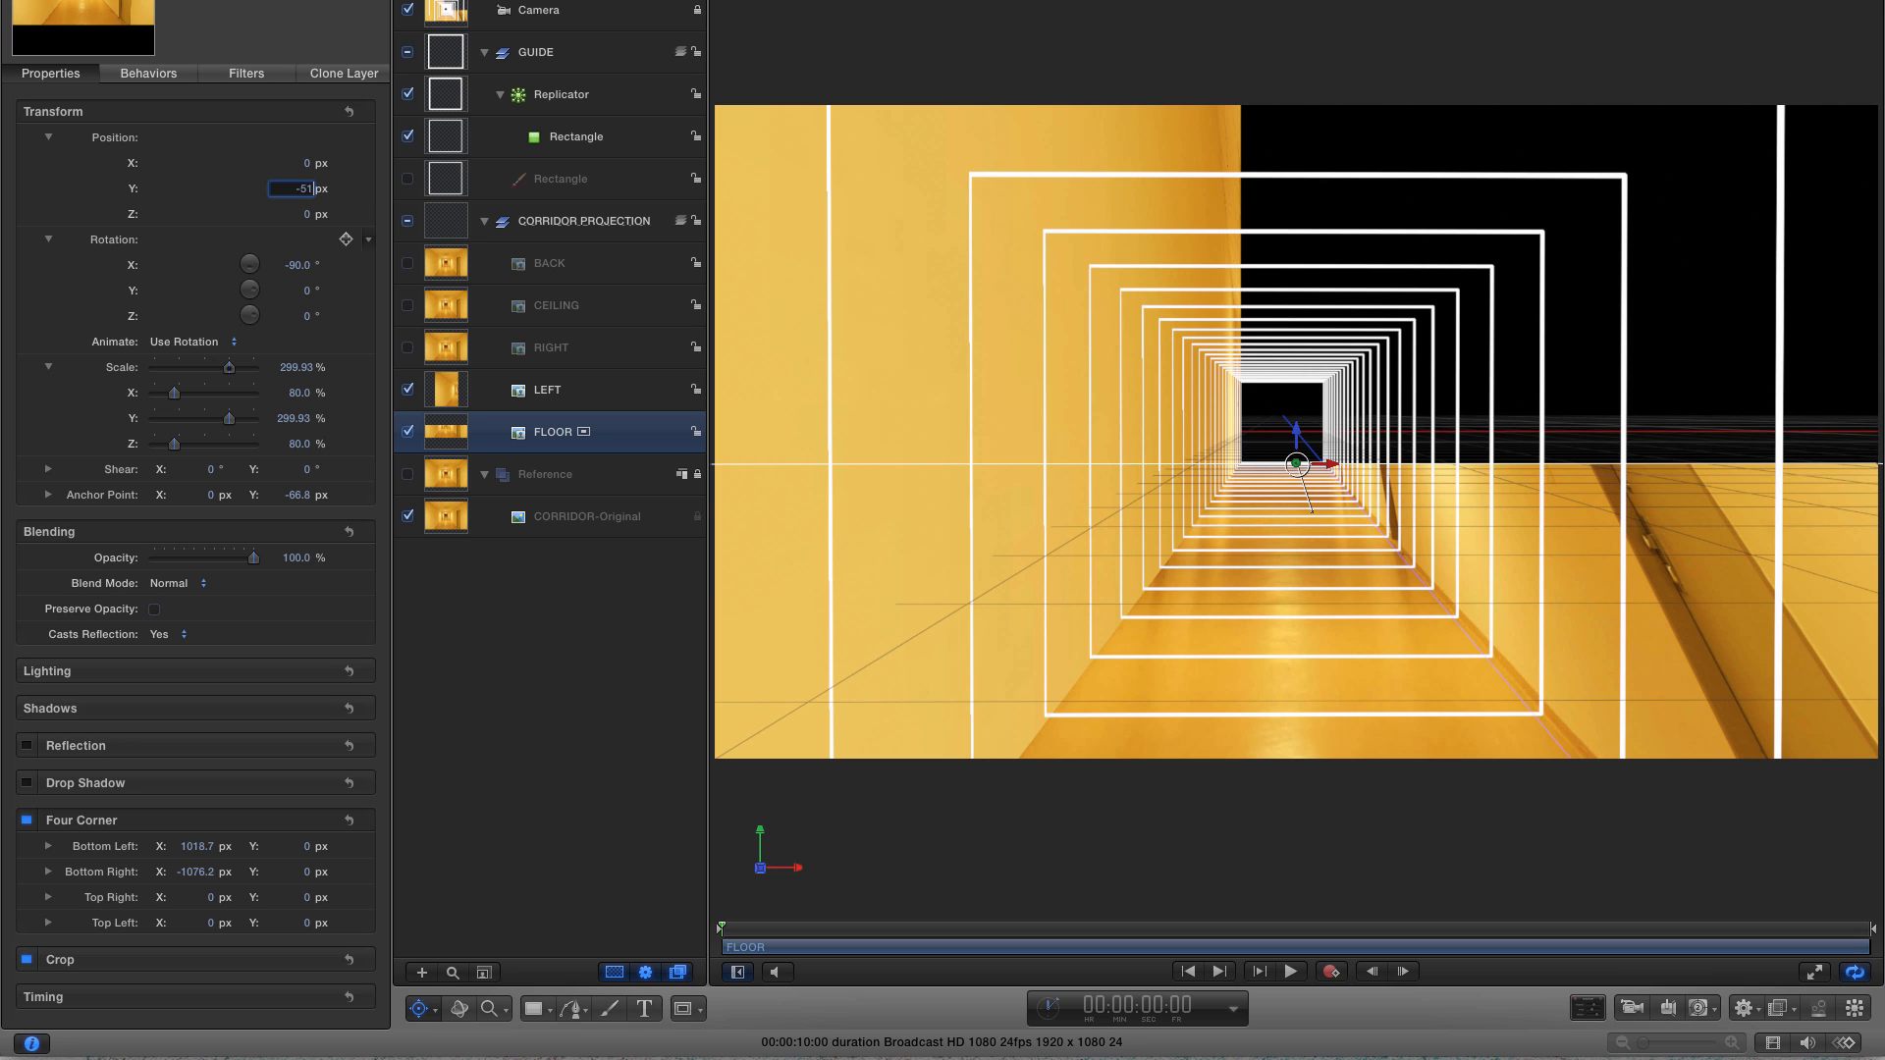
pyautogui.write('-51')
pyautogui.press('Return')
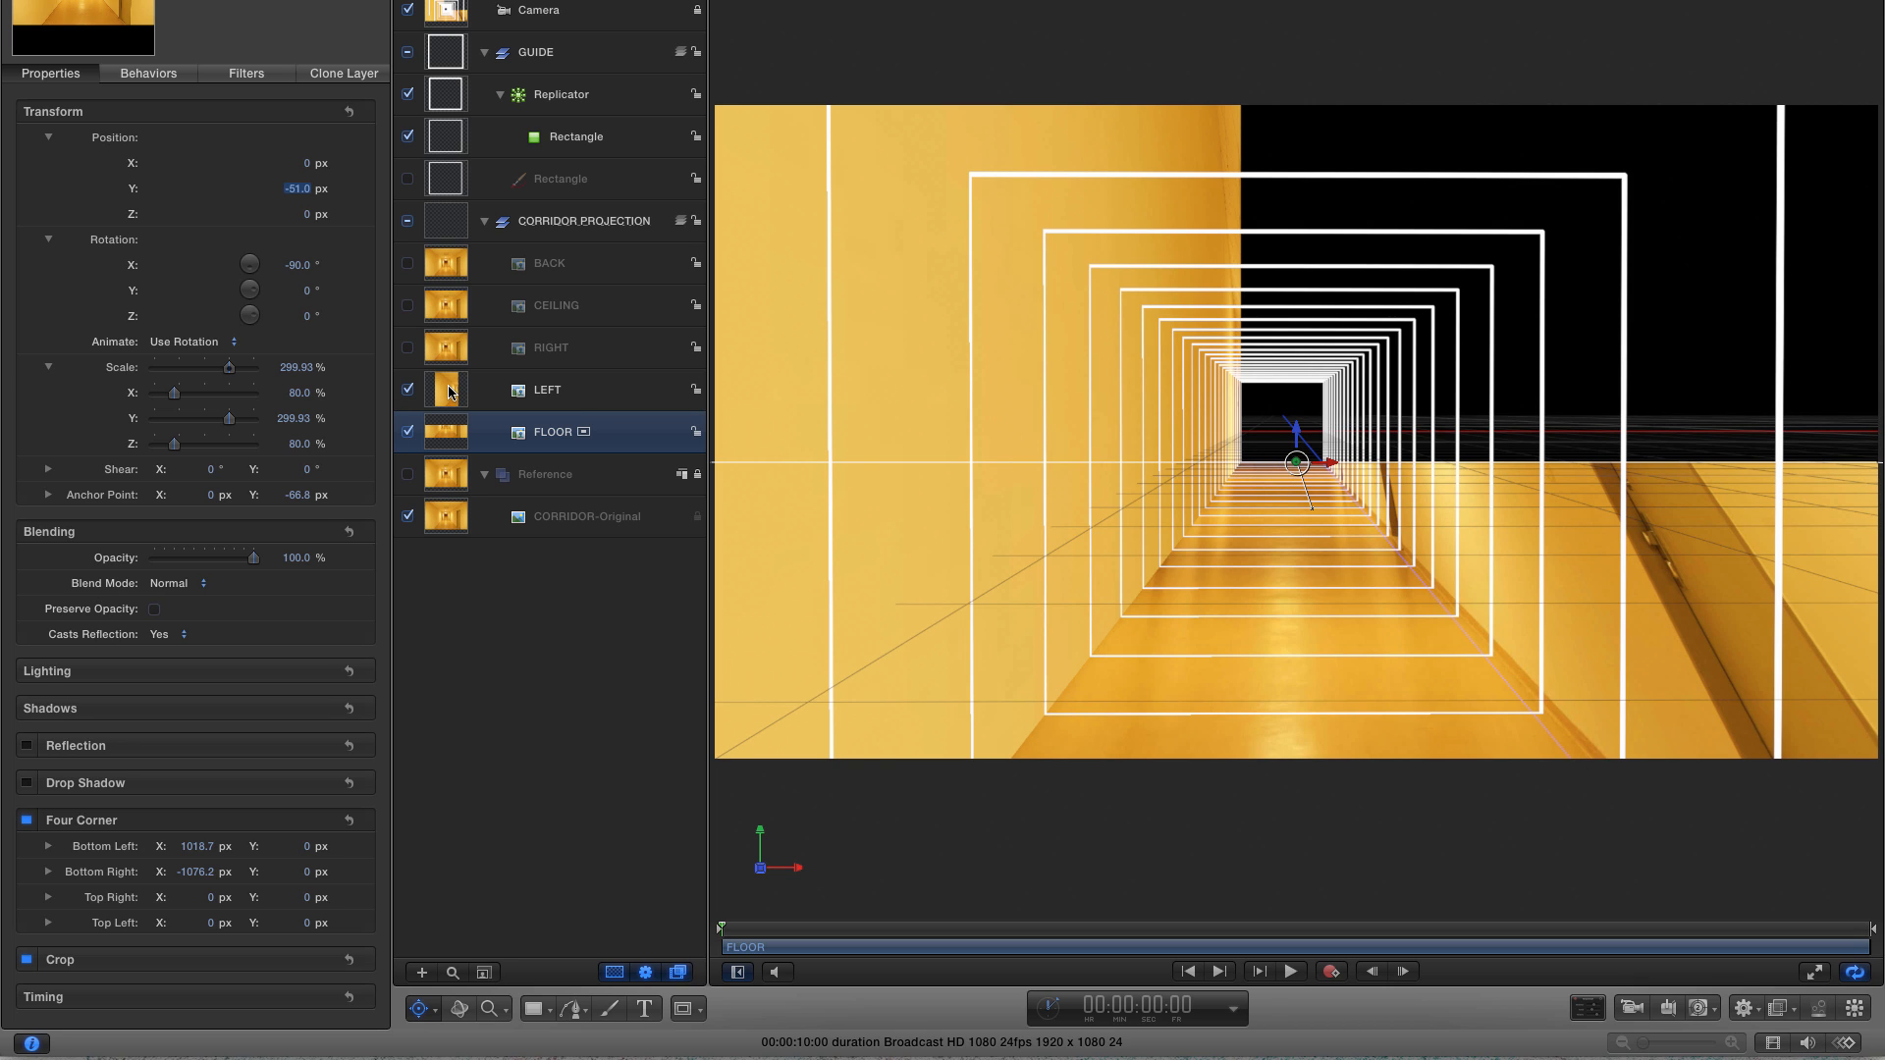
# - Hide FLOOR and, in the Right view, raise the LEFT layer's X scale to 202.35% to reach the guide rectangle nearest the camera
pyautogui.click(408, 433)
pyautogui.click(439, 390)
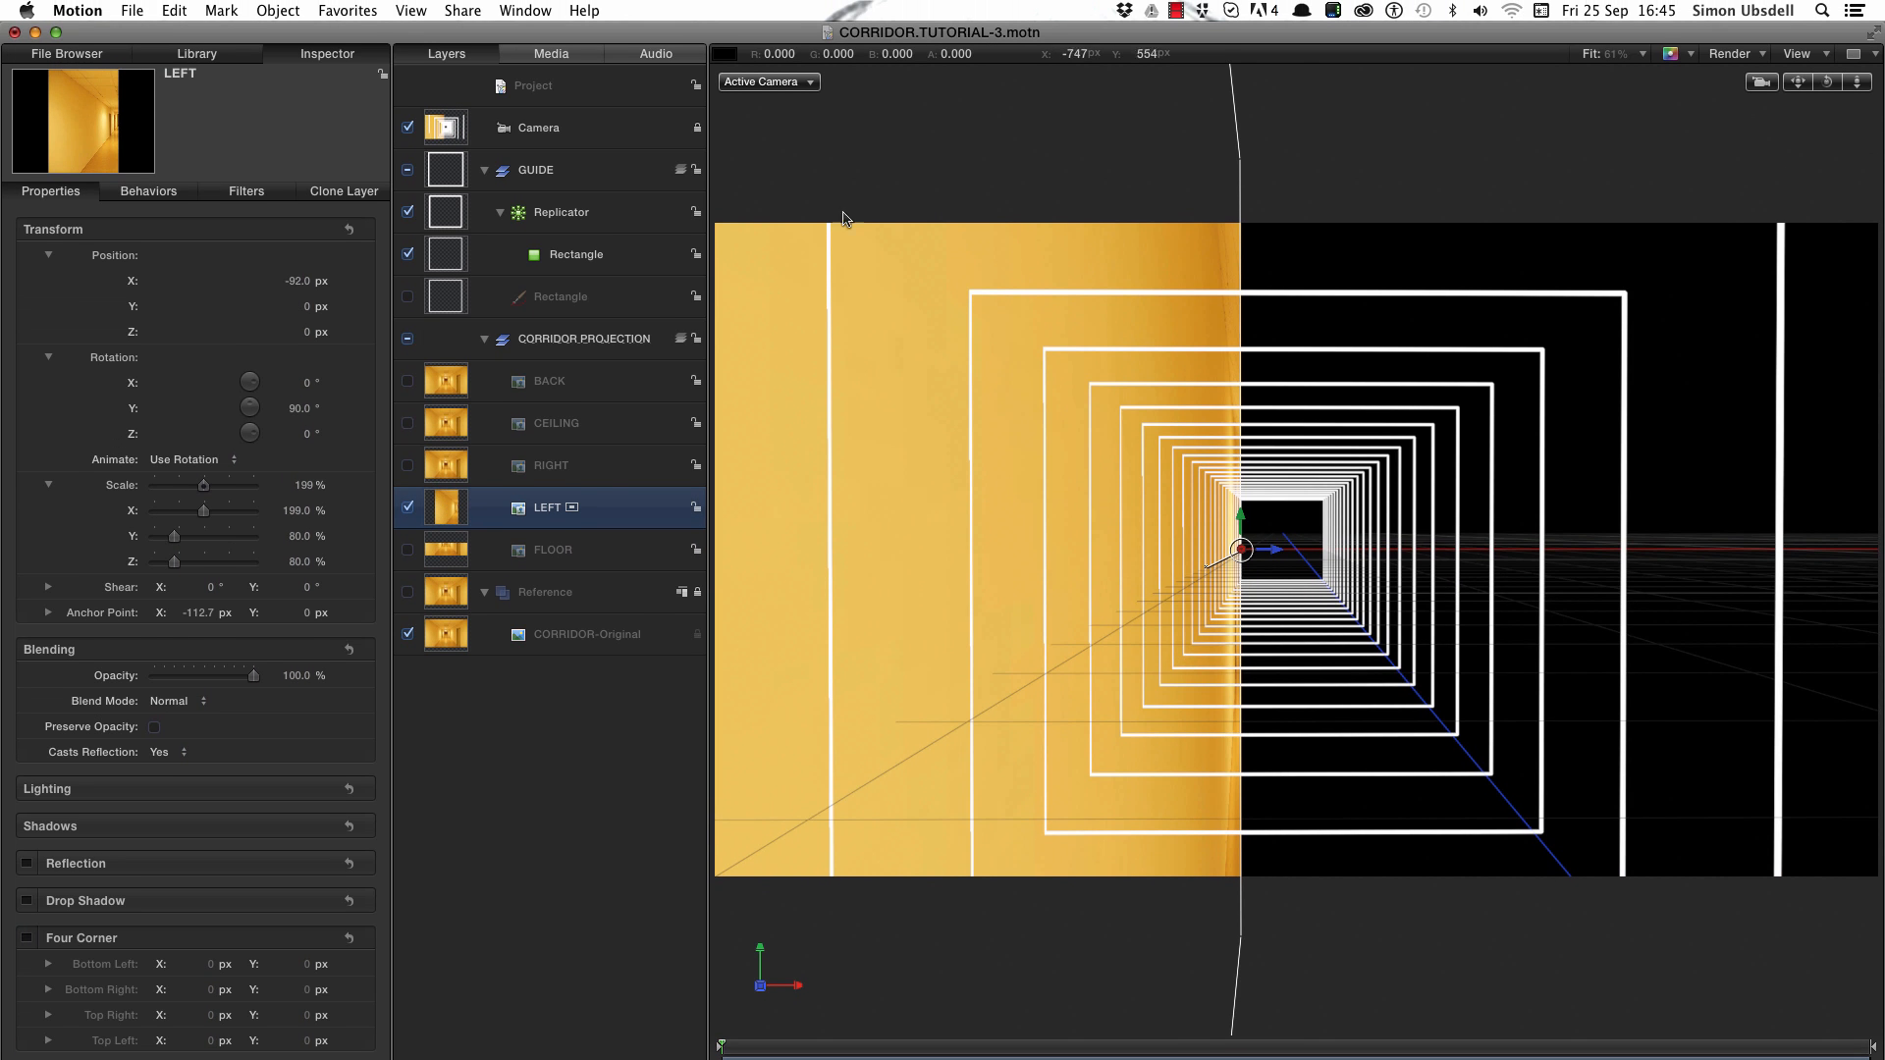
pyautogui.click(767, 84)
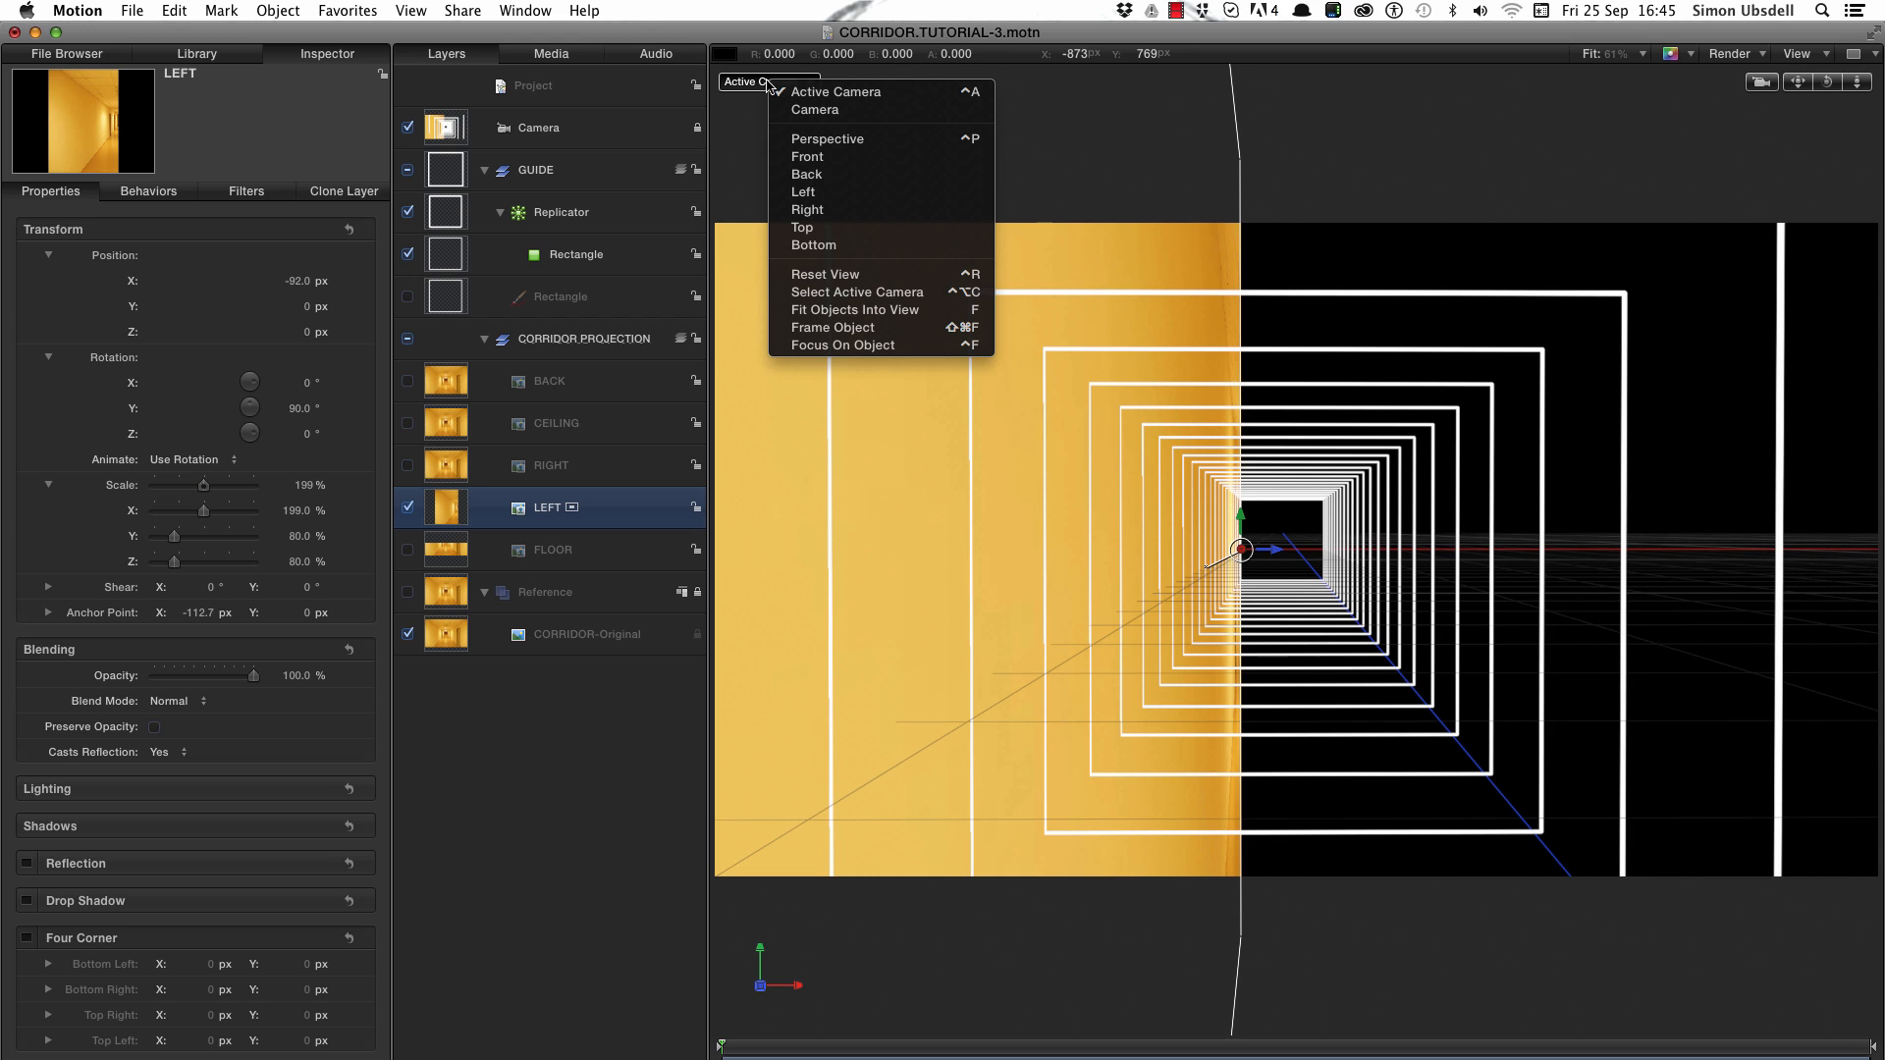
pyautogui.click(807, 210)
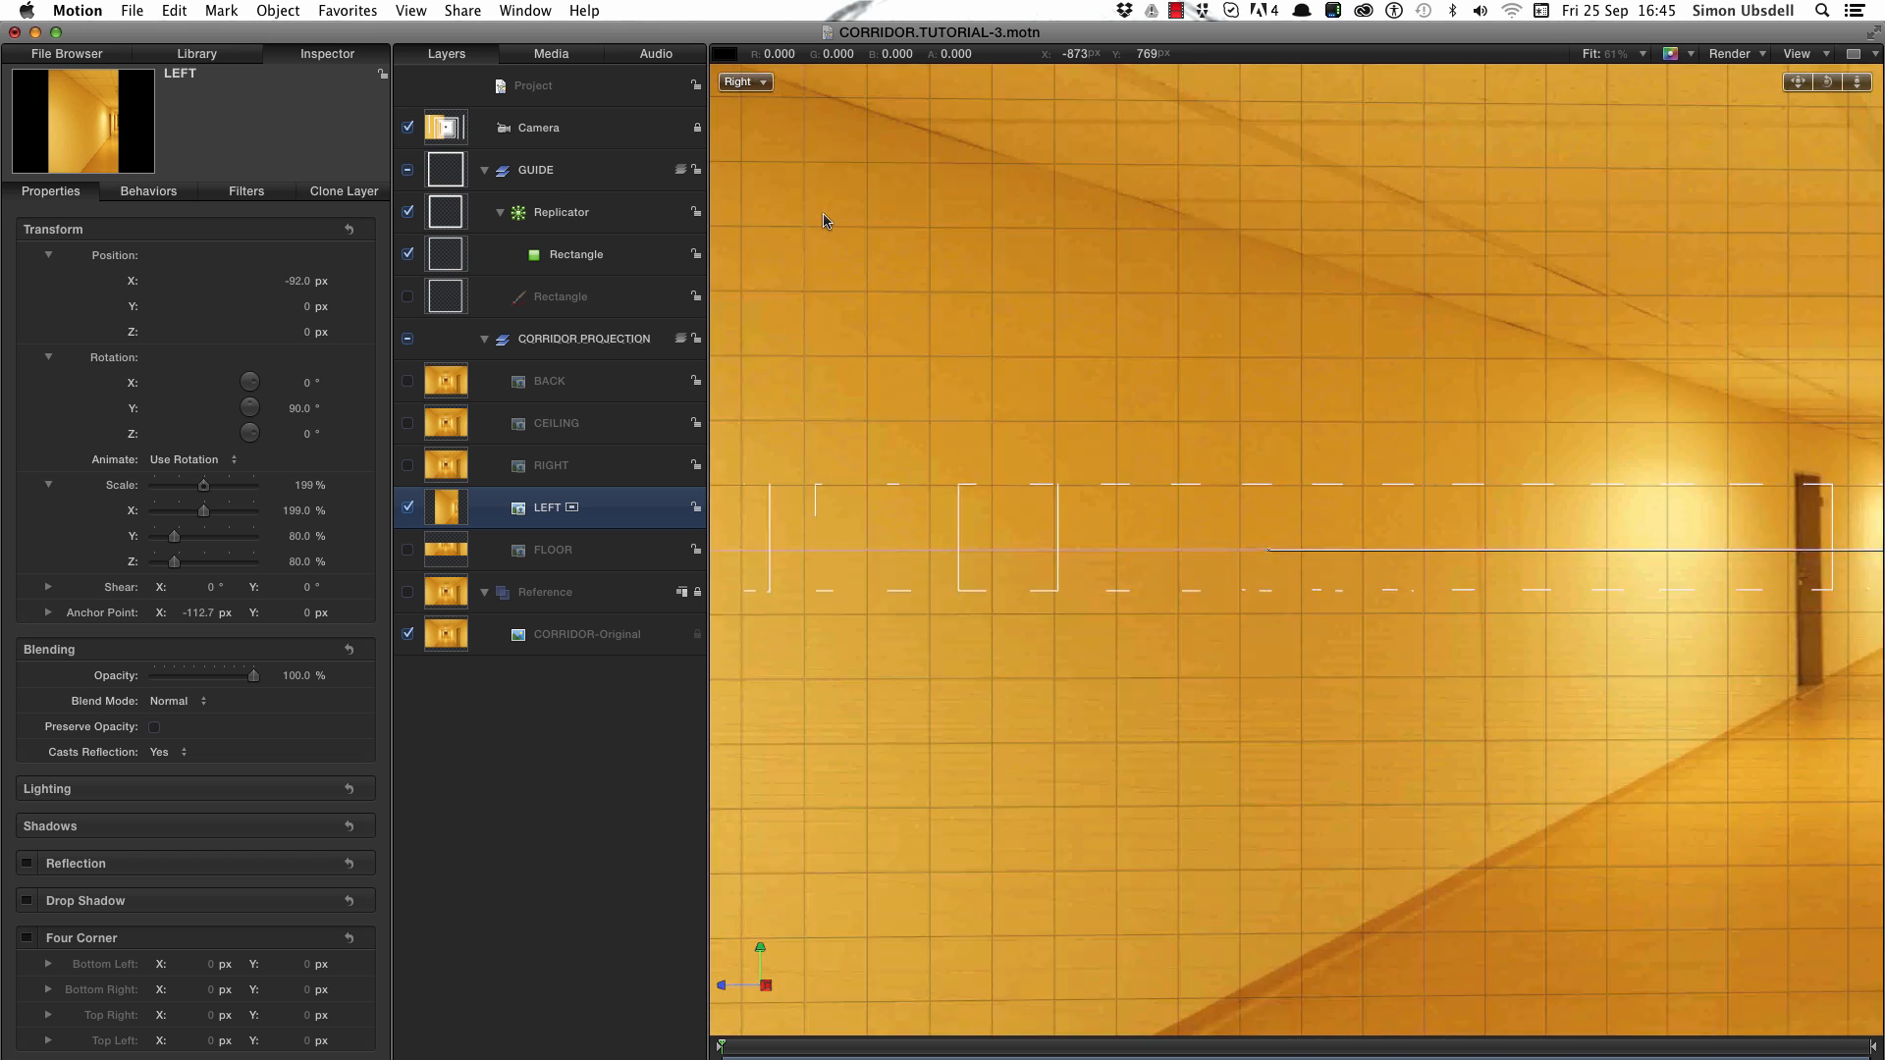
pyautogui.press('super+minus')
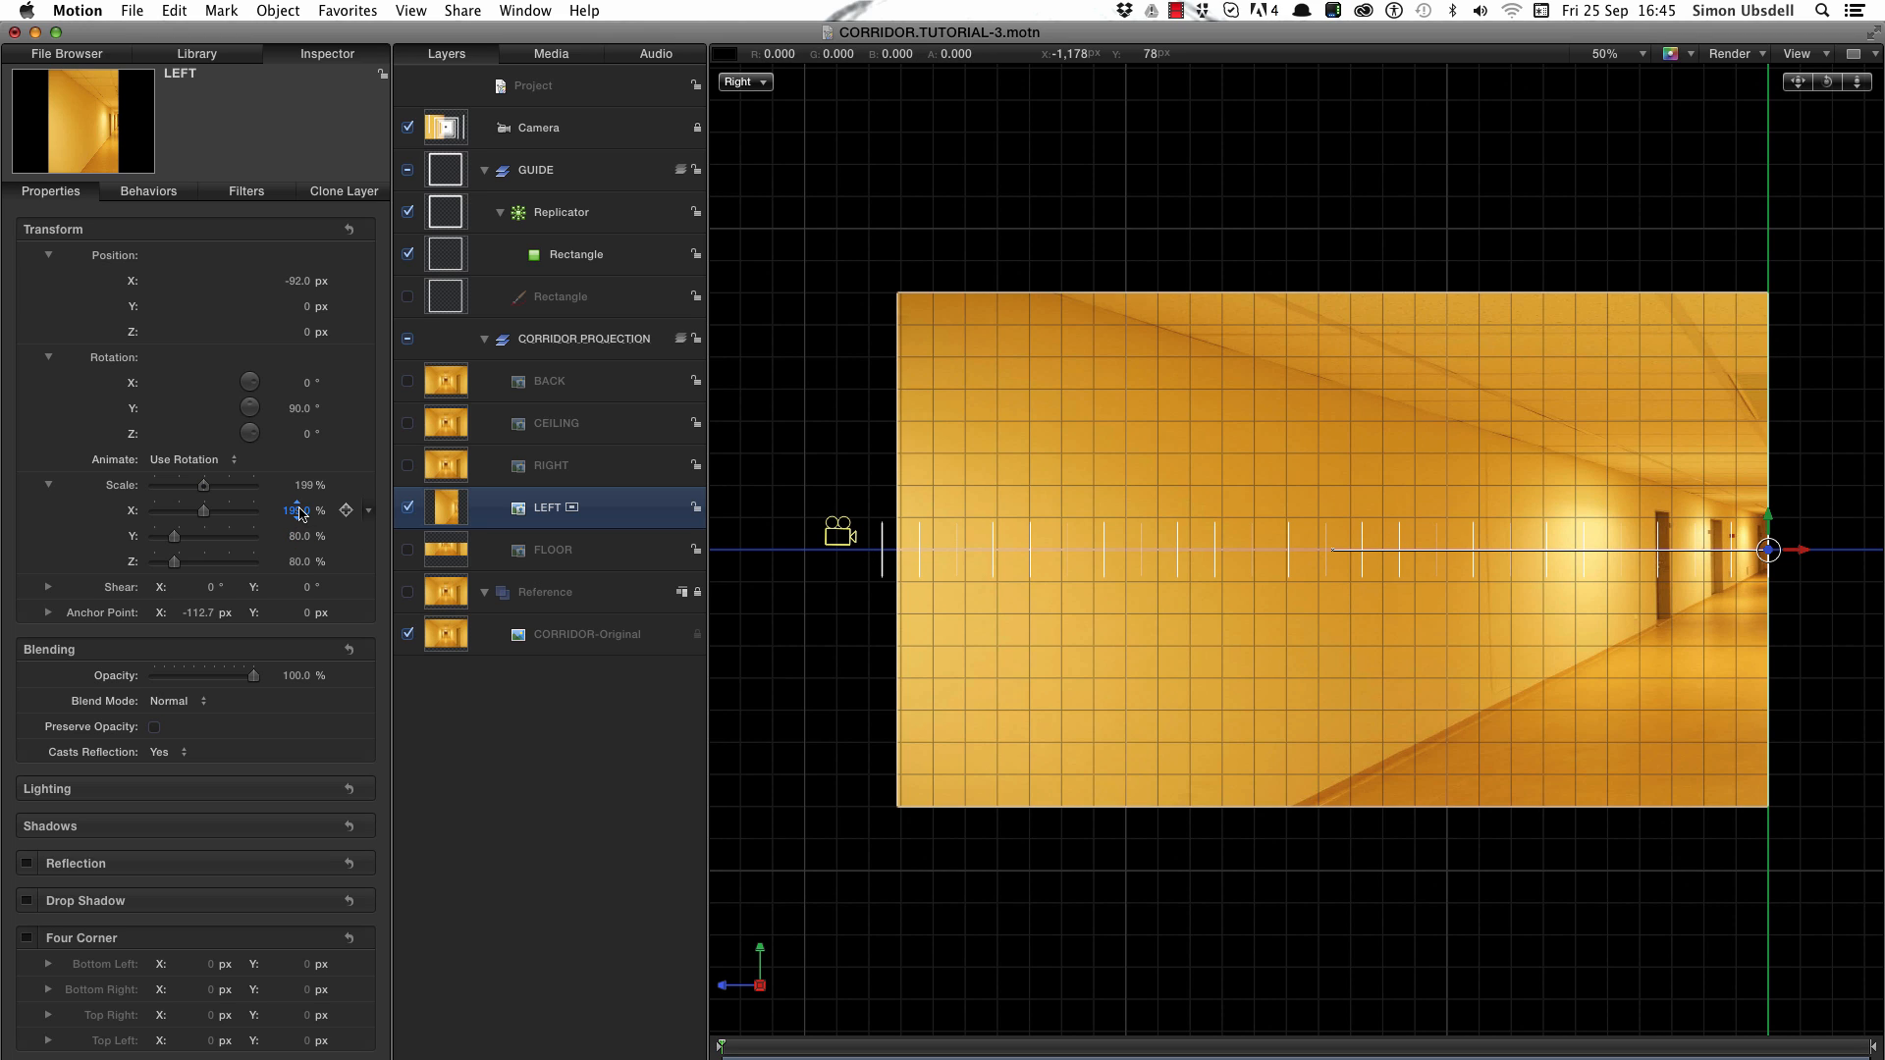
pyautogui.moveTo(300, 511); pyautogui.dragTo(306, 511)
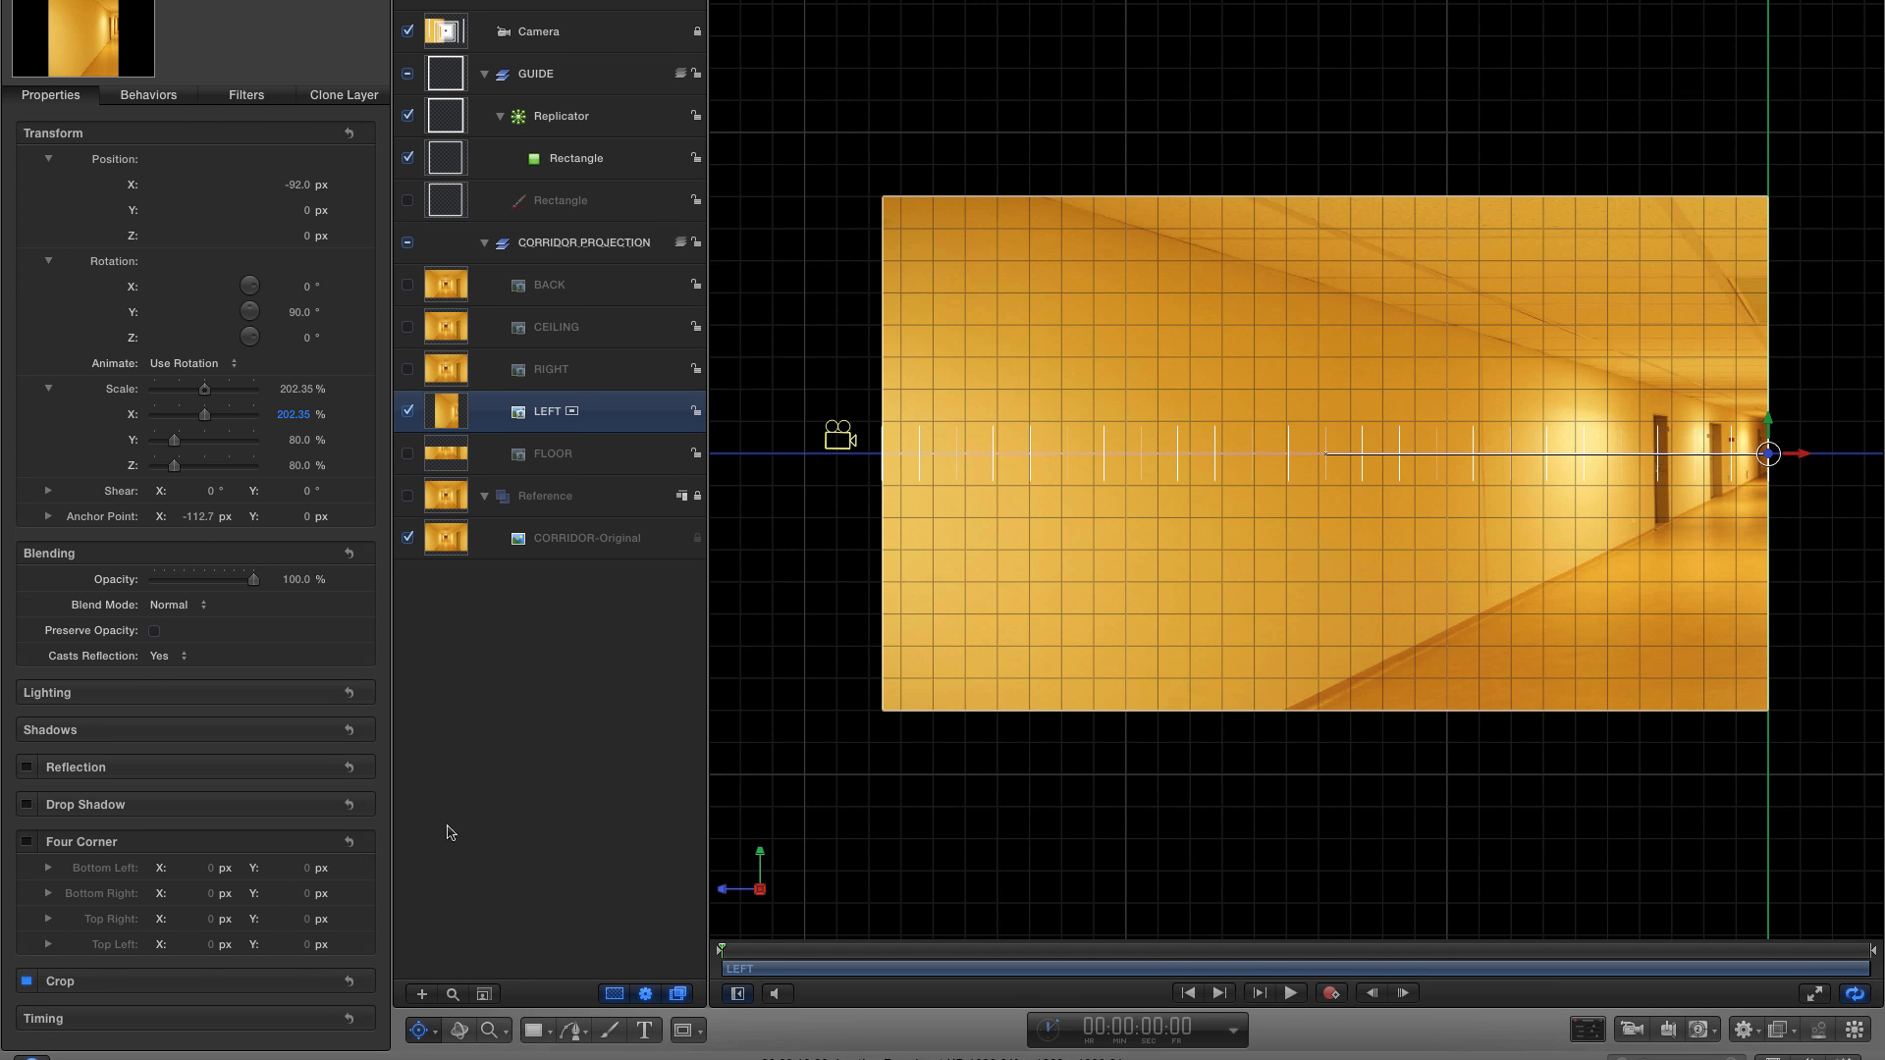
# - Distort the LEFT layer by pulling both corners of its camera-side edge inwards to about the guide's height
pyautogui.click(432, 1059)
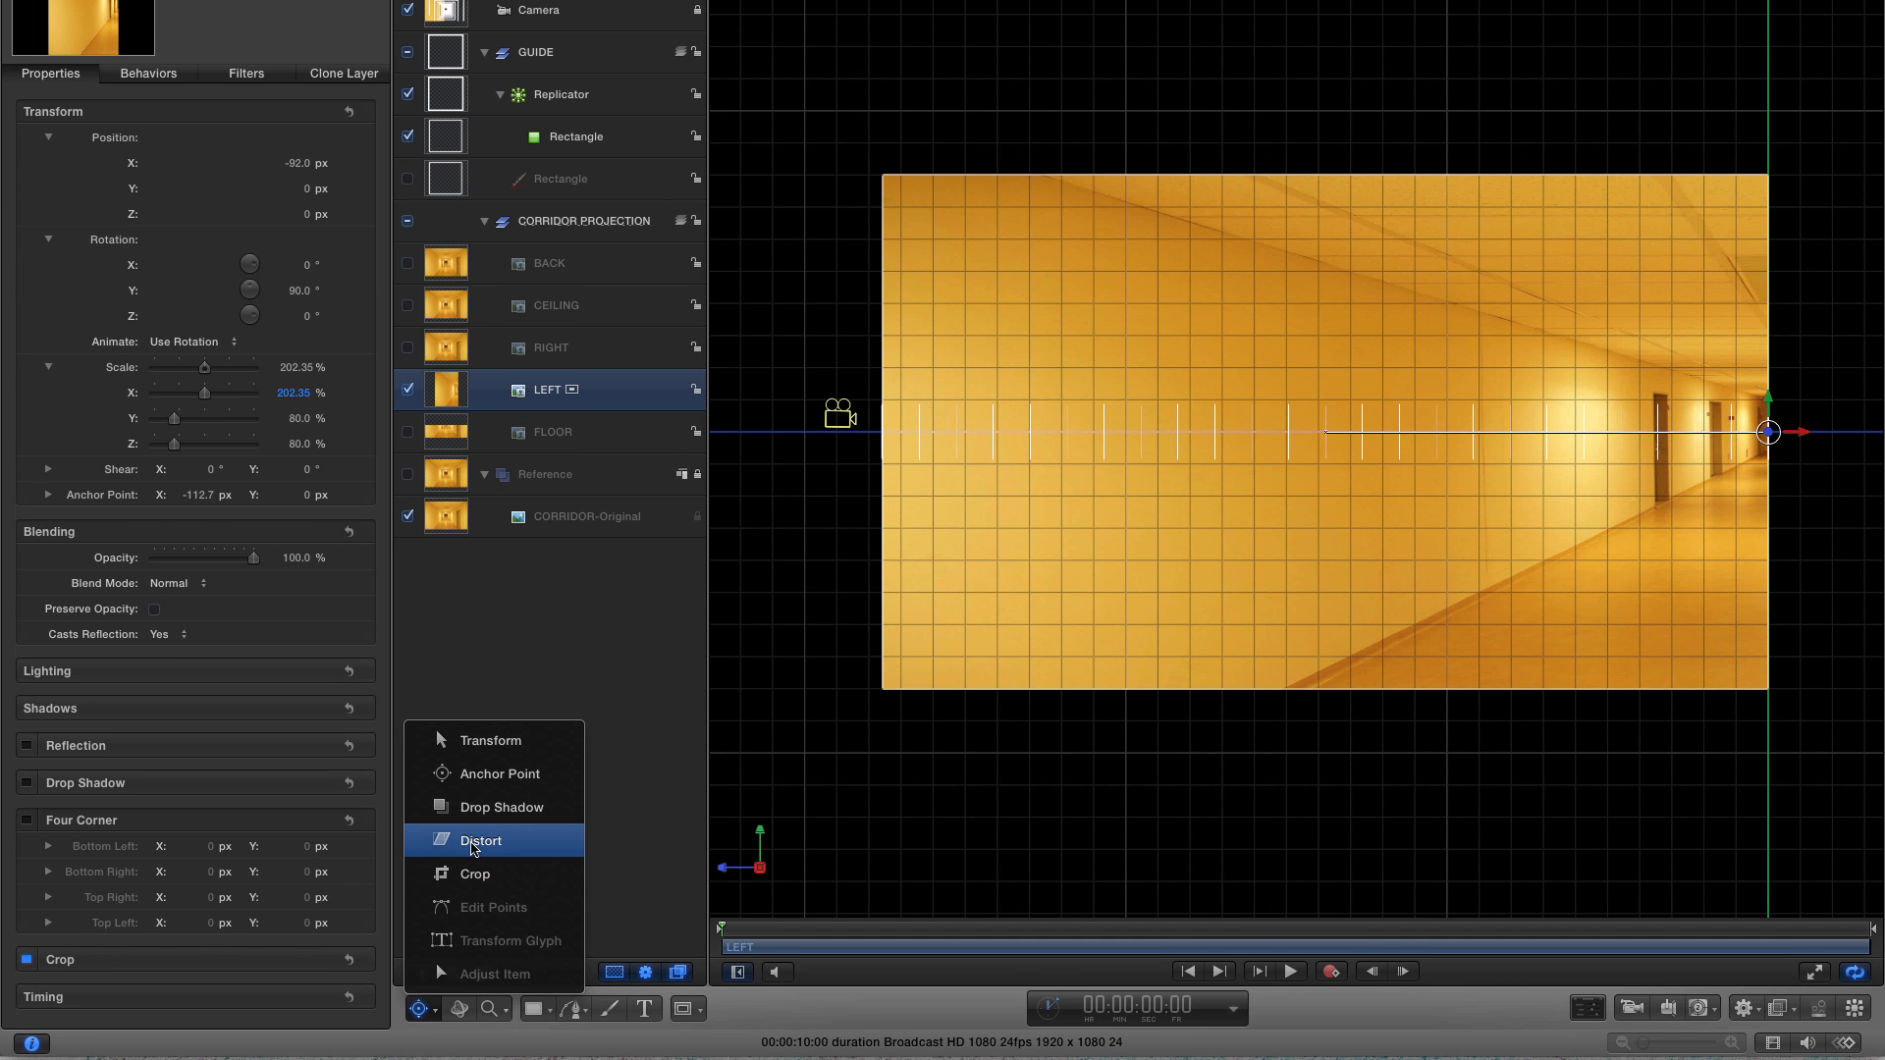
pyautogui.click(481, 840)
pyautogui.moveTo(881, 690); pyautogui.dragTo(880, 461)
pyautogui.moveTo(882, 177); pyautogui.dragTo(880, 454)
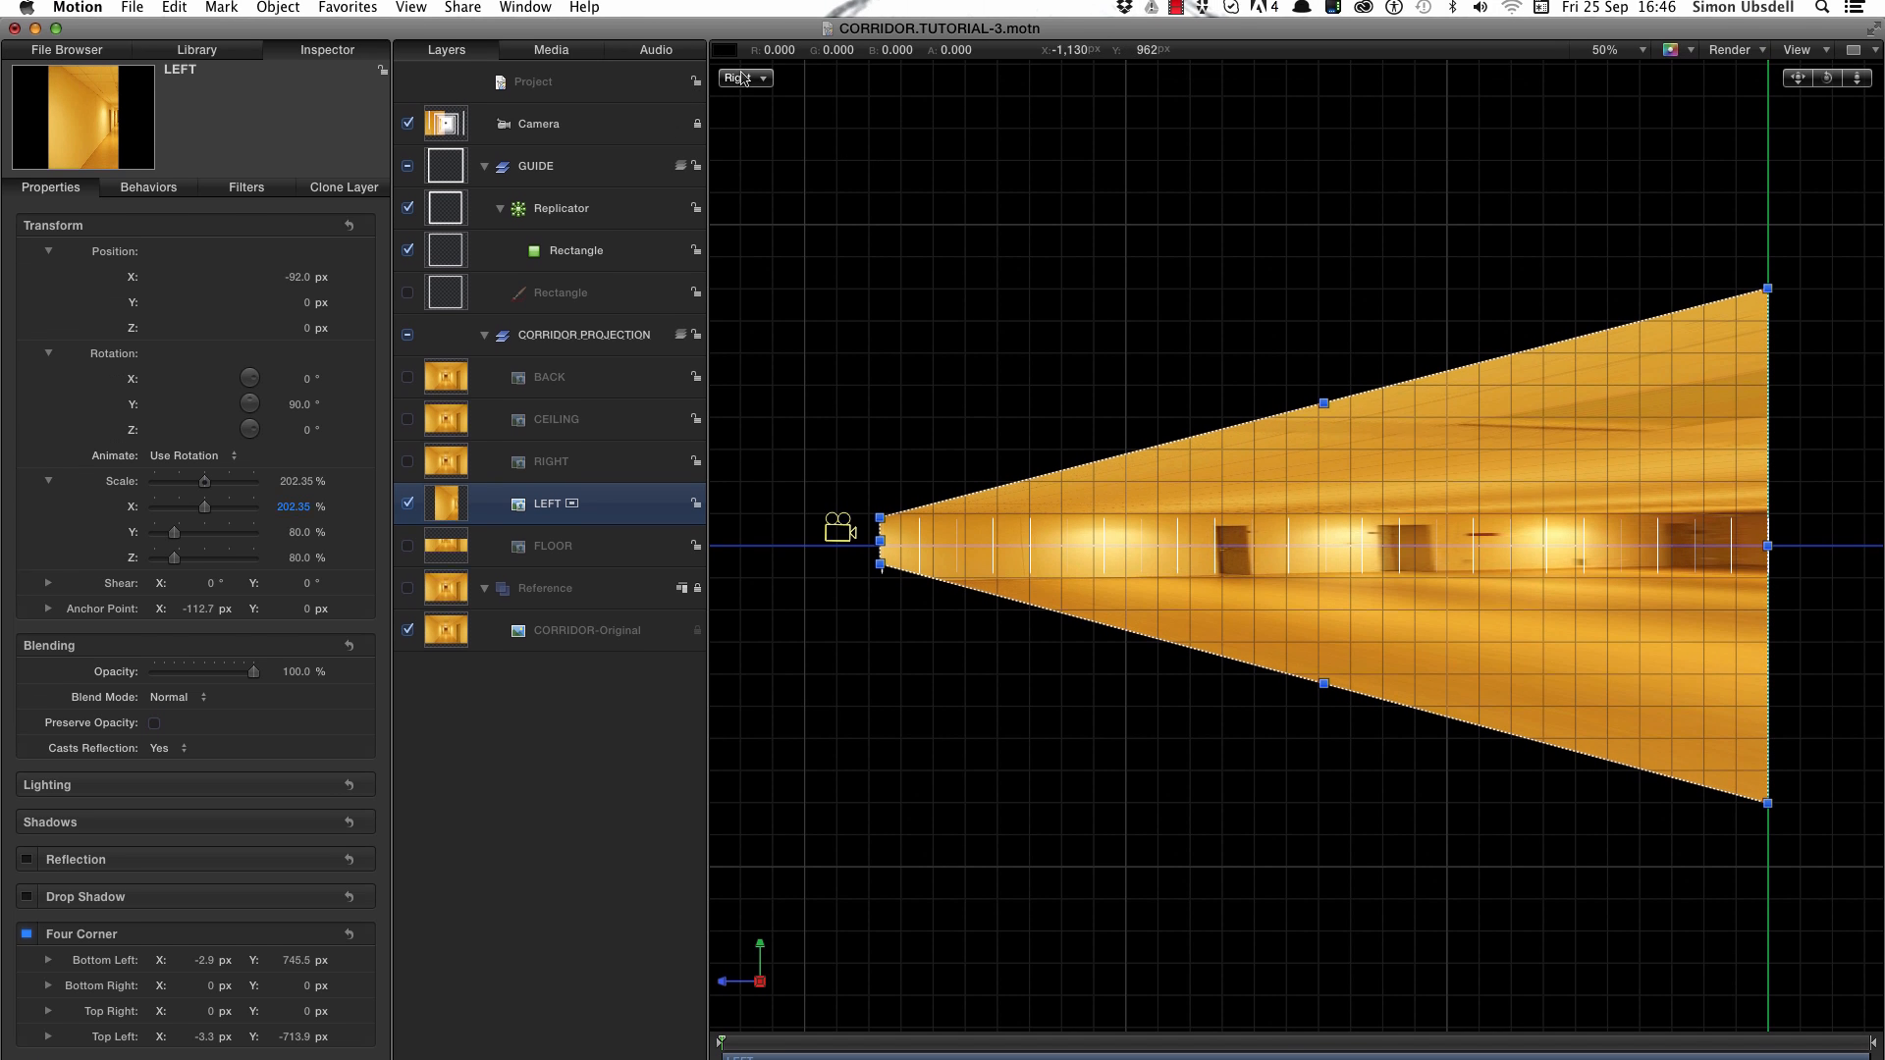
# - In the Active Camera view, set the X offsets of LEFT's Bottom Left and Top Left corners to 0 px
pyautogui.click(733, 81)
pyautogui.click(761, 86)
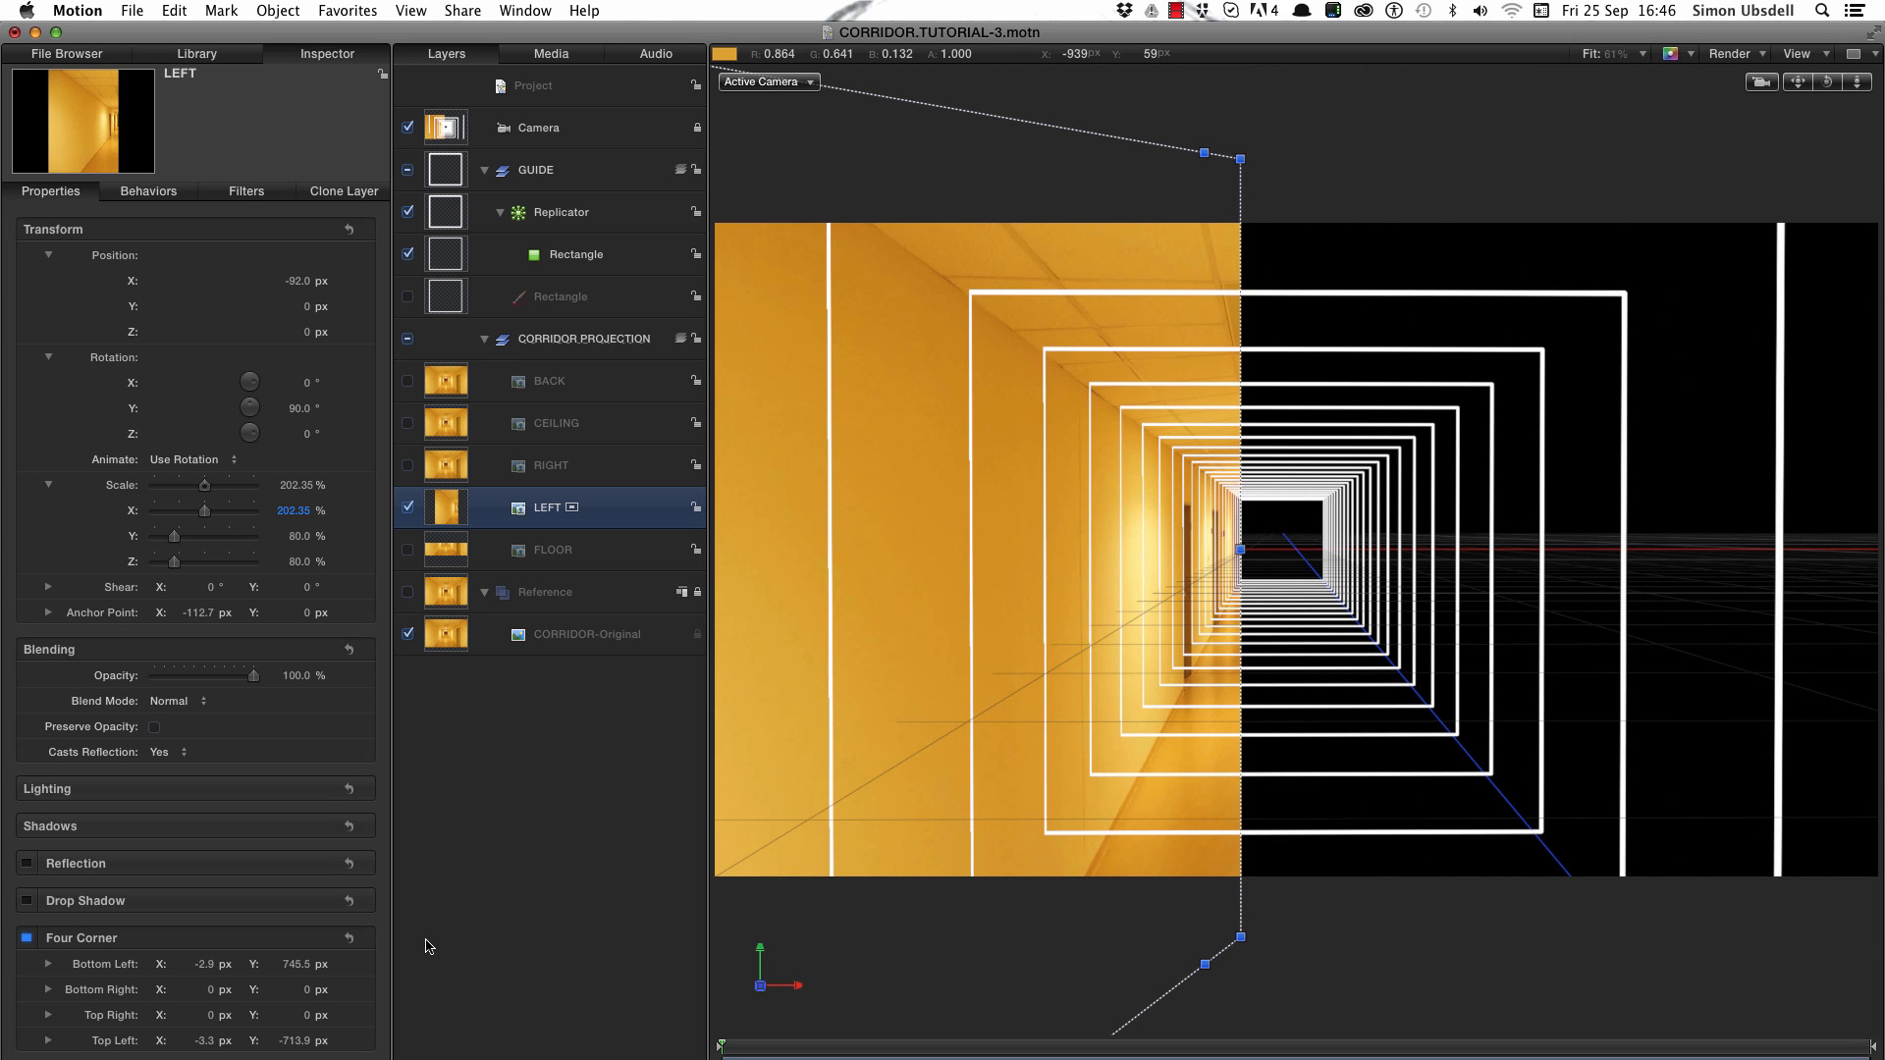
pyautogui.click(205, 965)
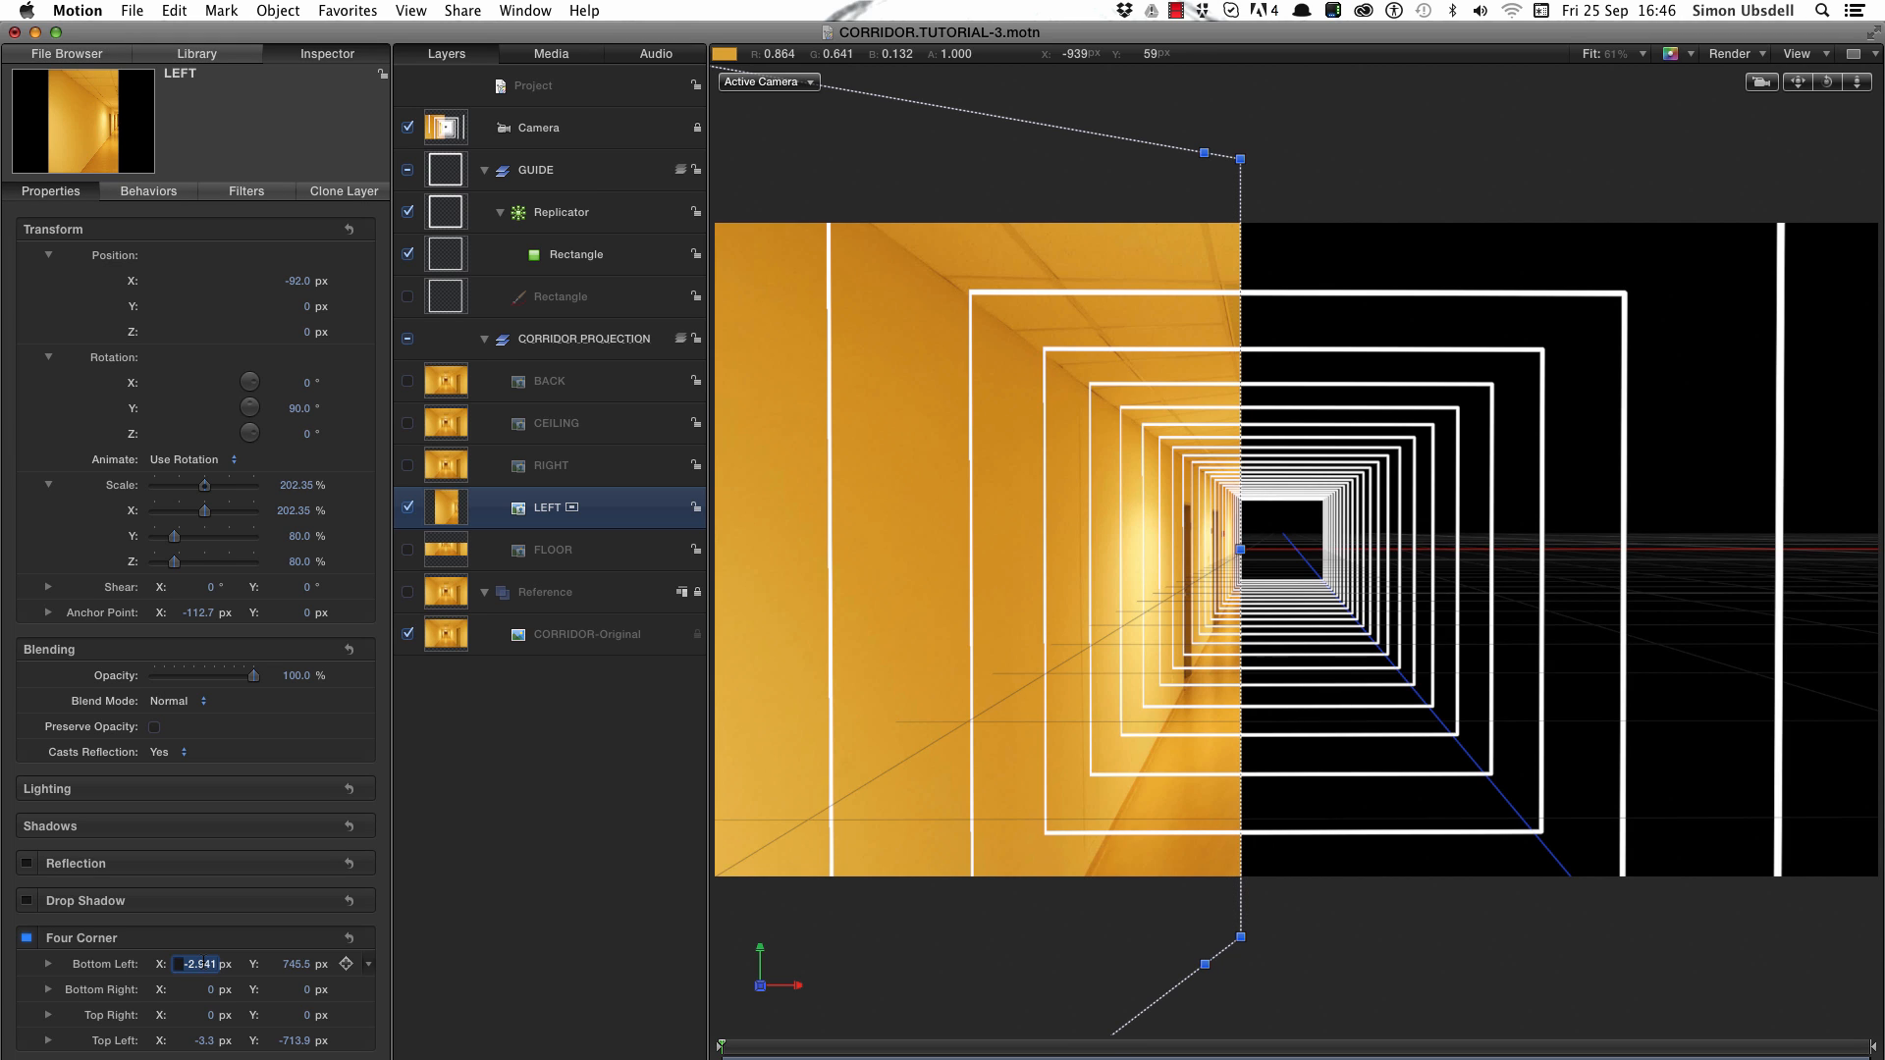
pyautogui.write('0')
pyautogui.press('Return')
pyautogui.click(206, 1041)
pyautogui.write('0')
pyautogui.press('Return')
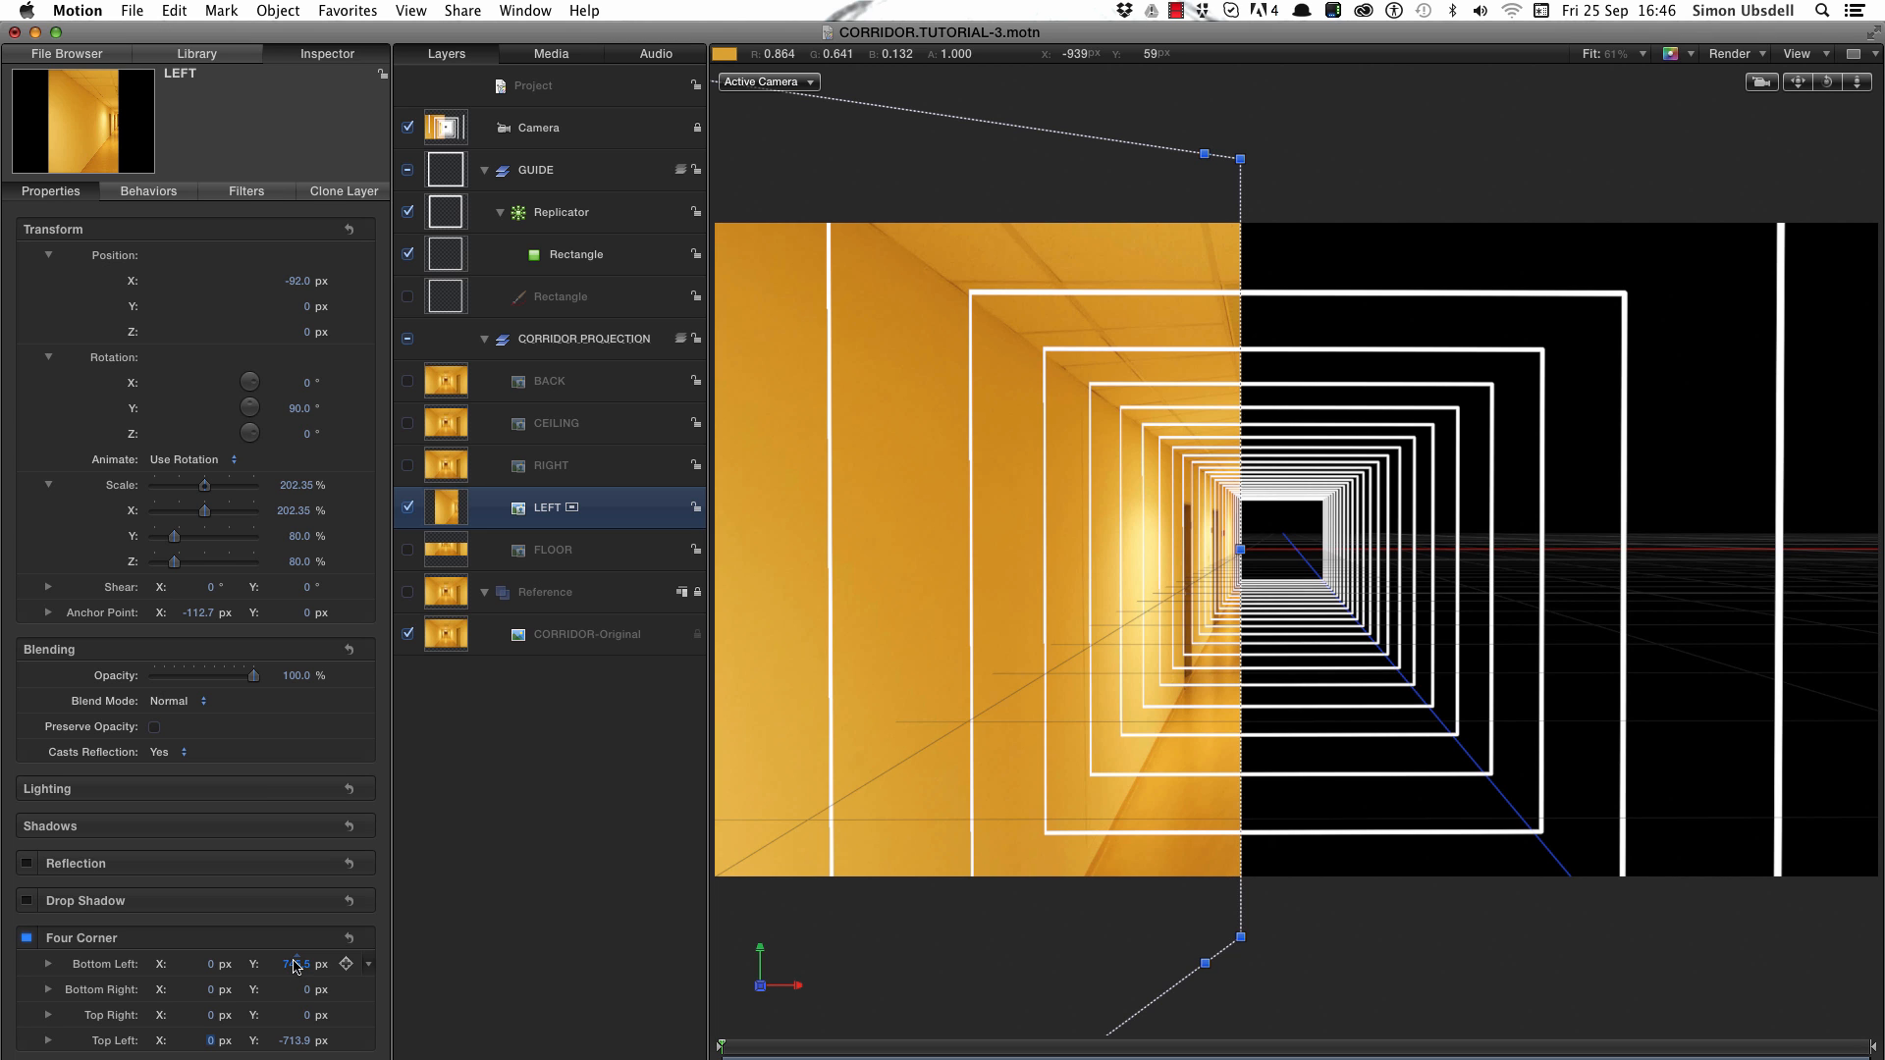
# - Adjust LEFT's Four Corner Y offsets to 784.5 px for Bottom Left and -708.9 px for Top Left
pyautogui.moveTo(295, 965); pyautogui.dragTo(296, 964)
pyautogui.moveTo(294, 1040); pyautogui.dragTo(295, 1041)
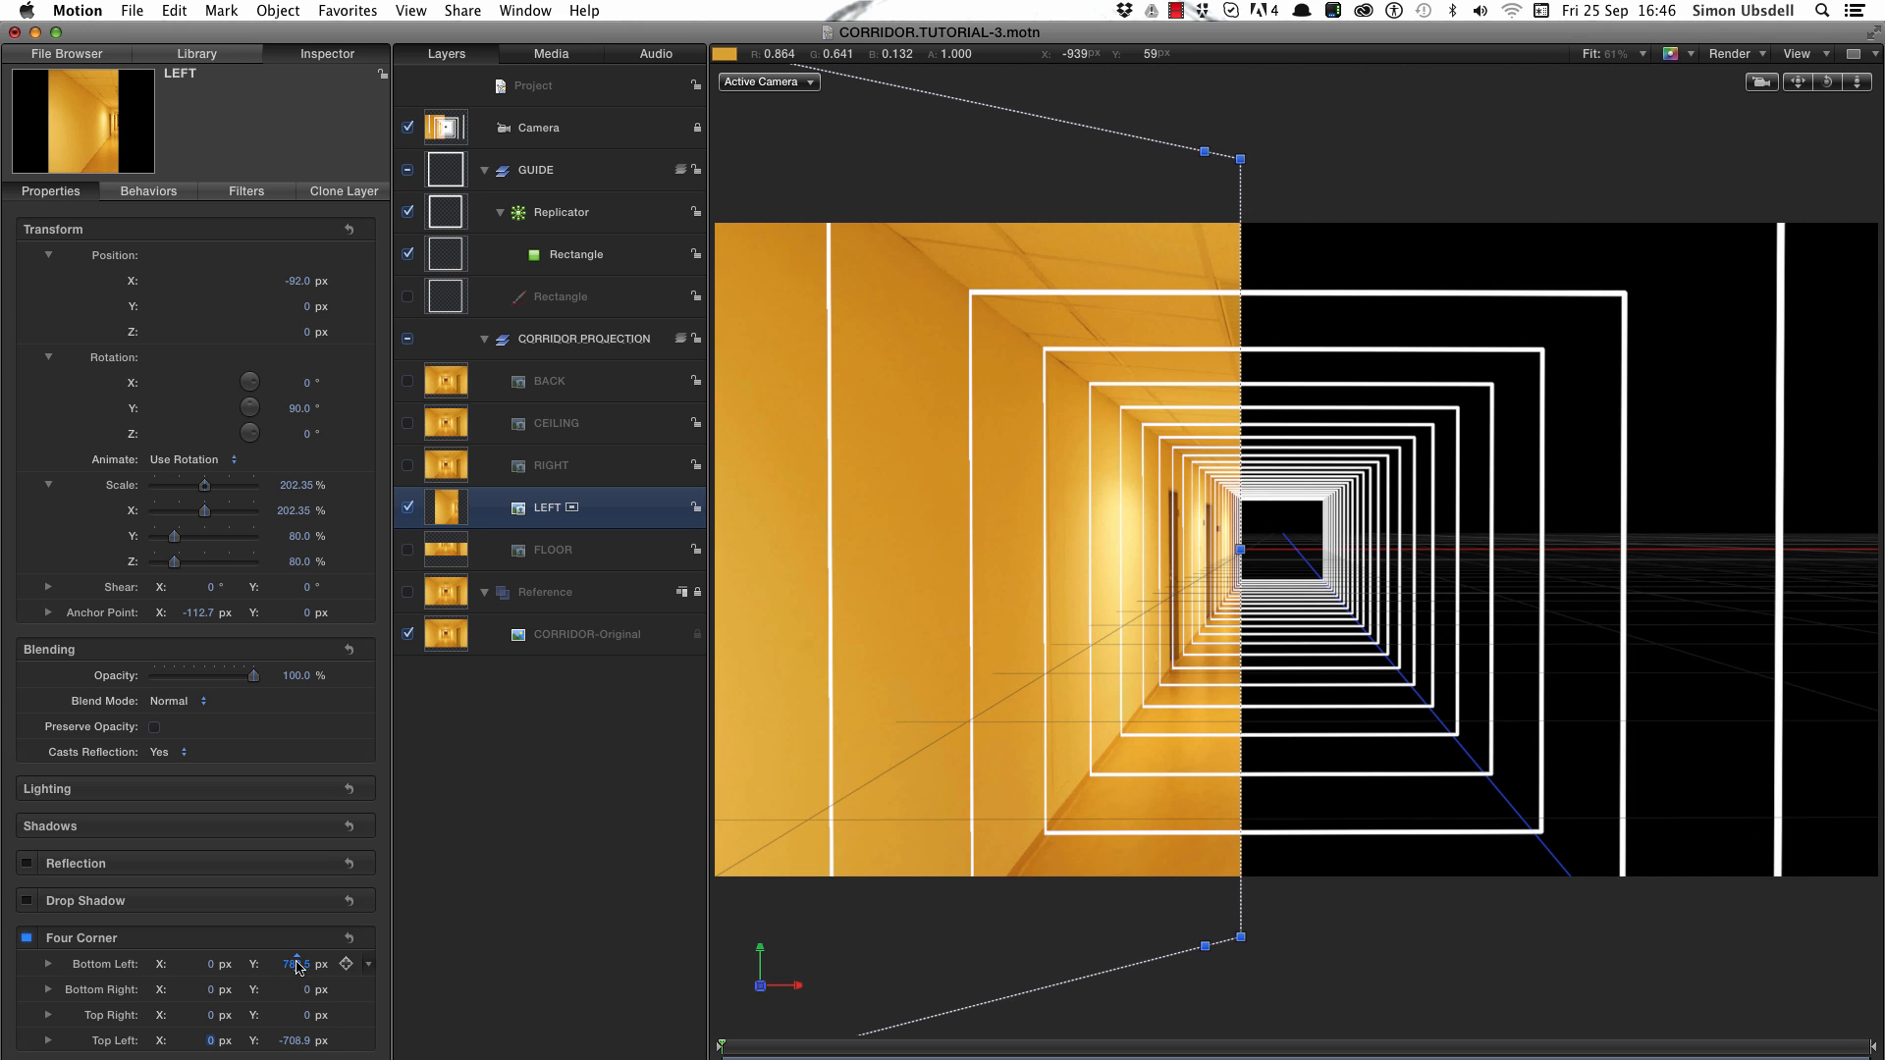
pyautogui.moveTo(296, 965); pyautogui.dragTo(296, 964)
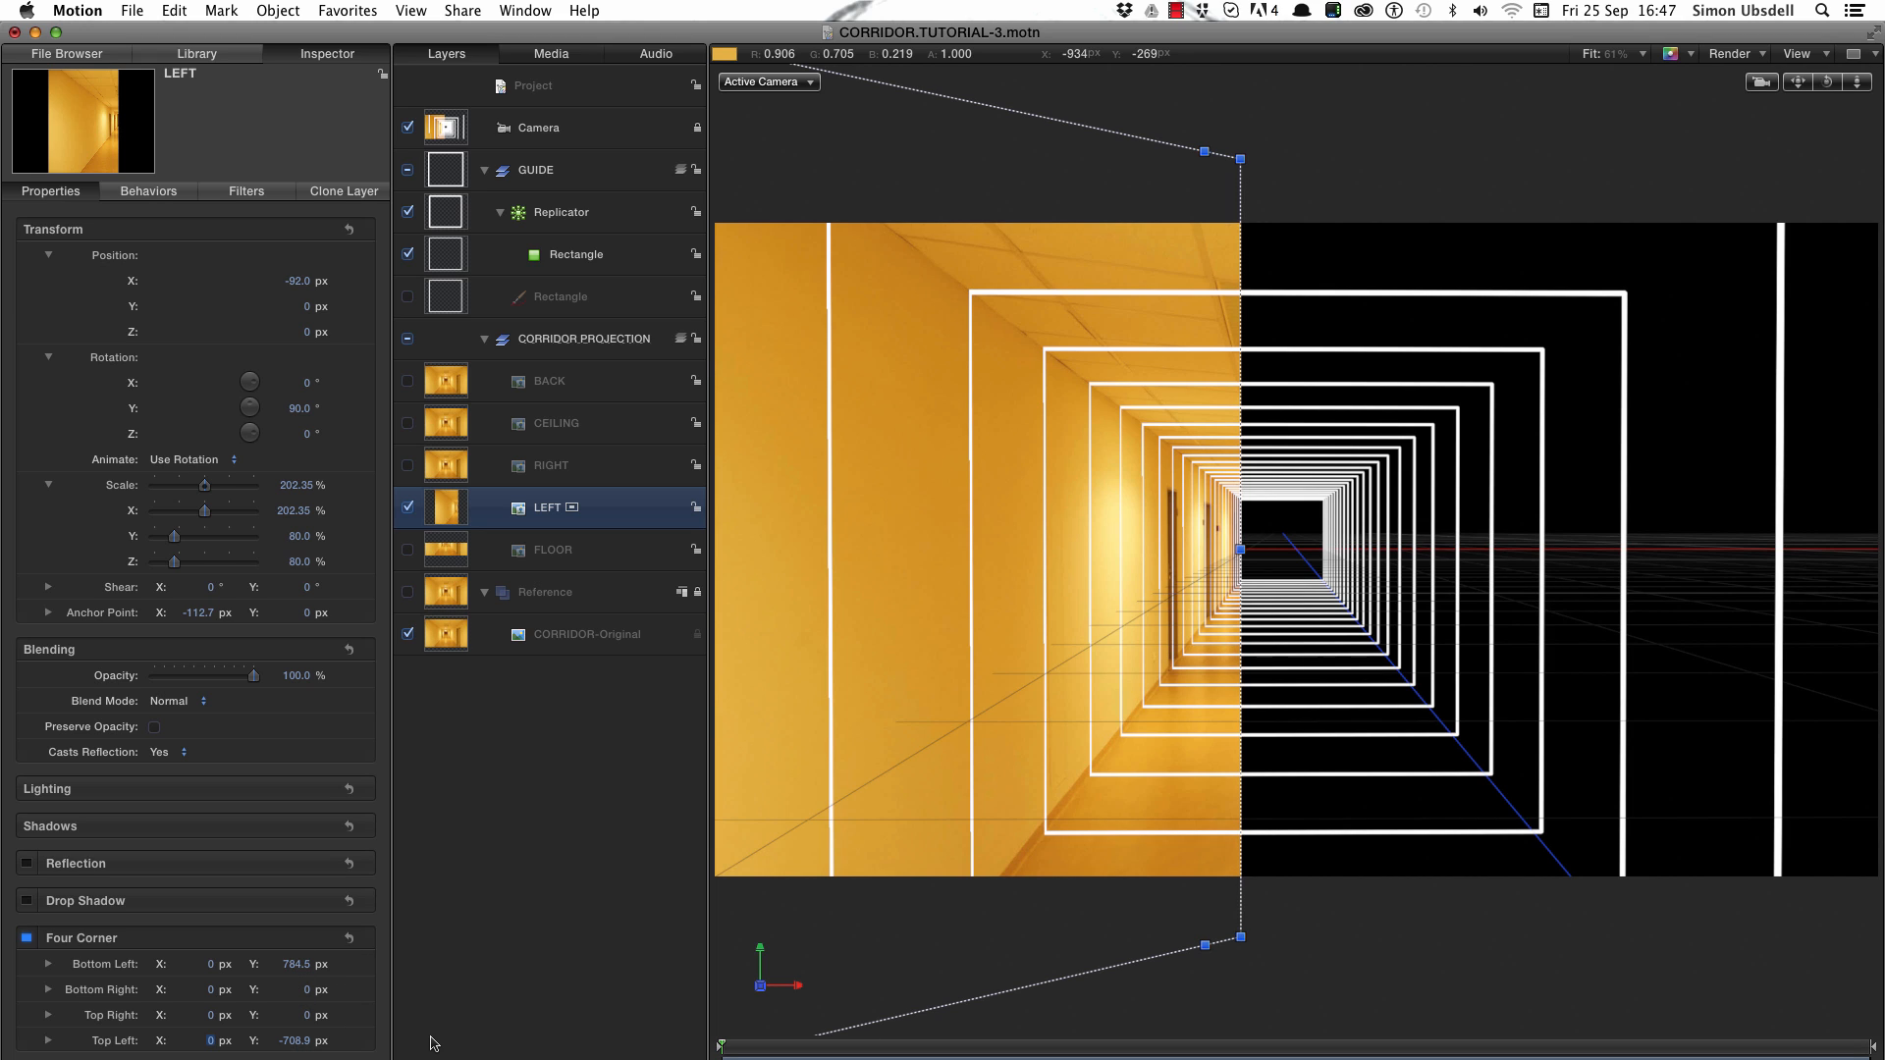
# - Check the LEFT and FLOOR layers together, show and select the RIGHT layer, and hide LEFT and FLOOR
pyautogui.click(408, 550)
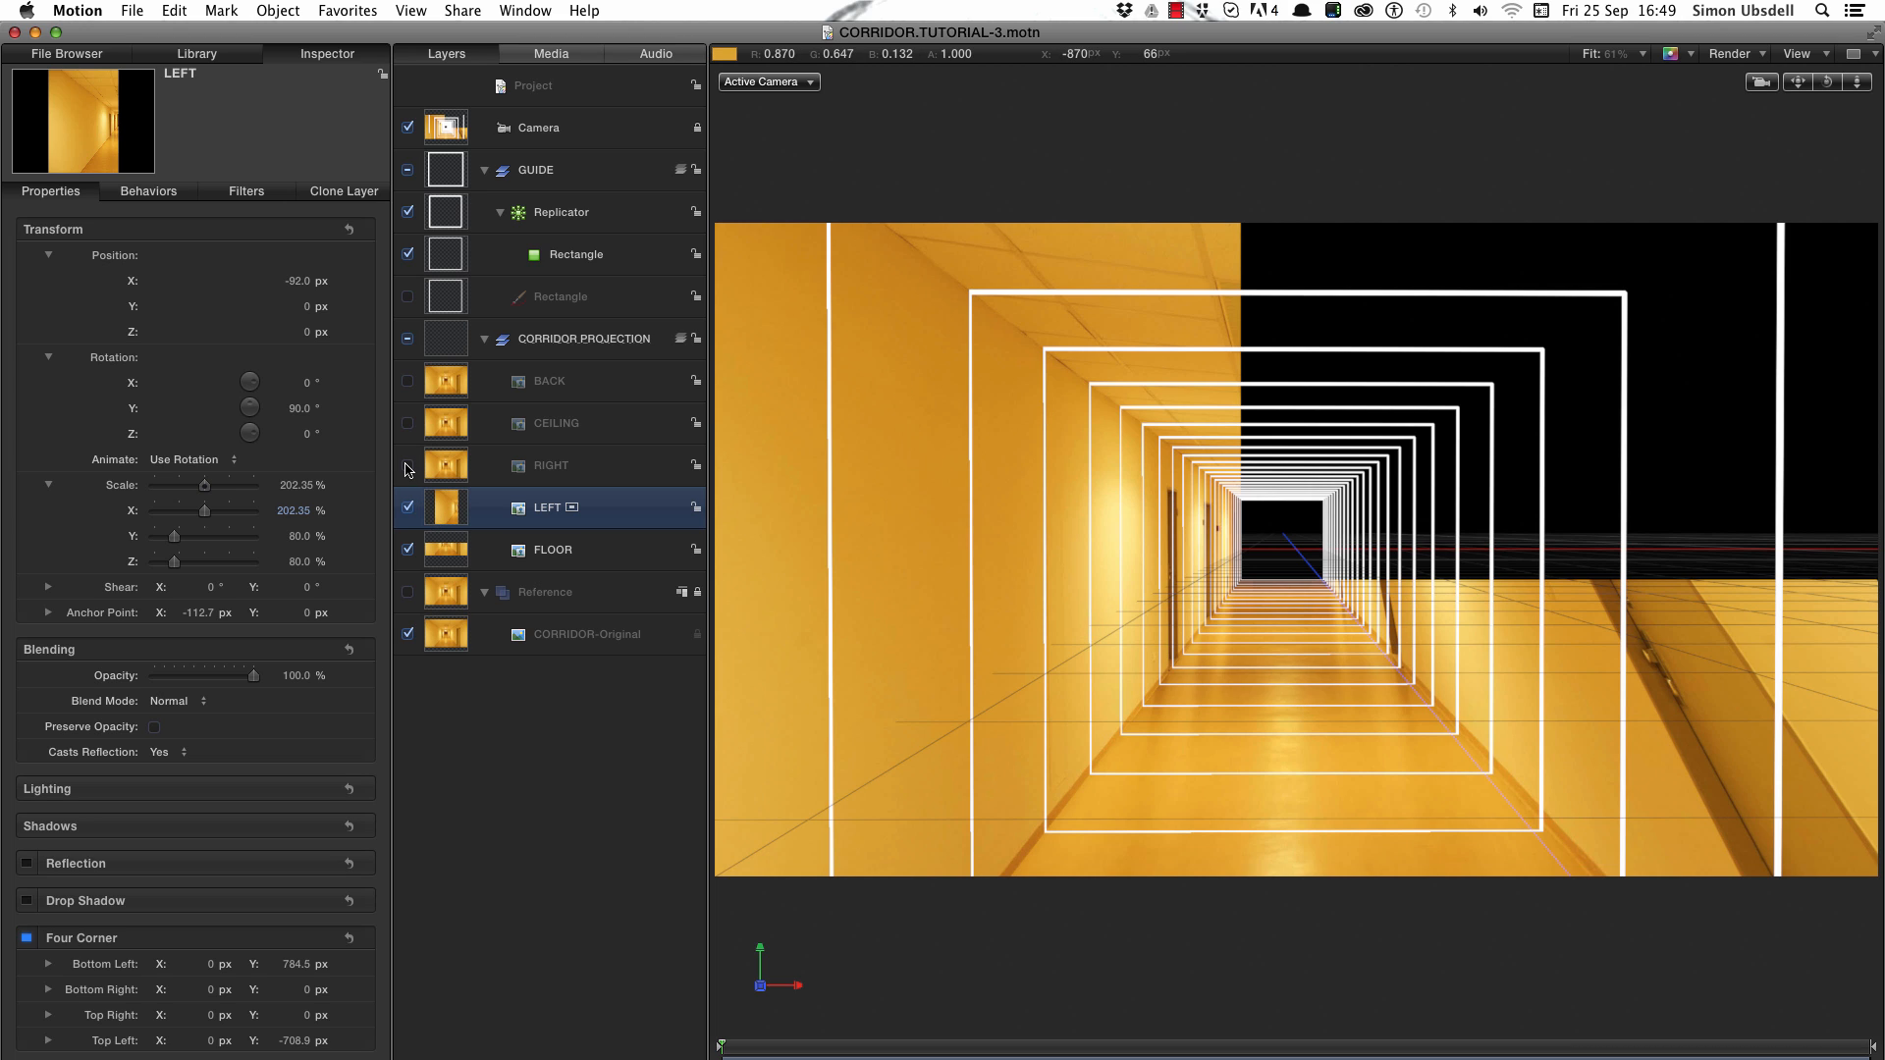
pyautogui.click(407, 465)
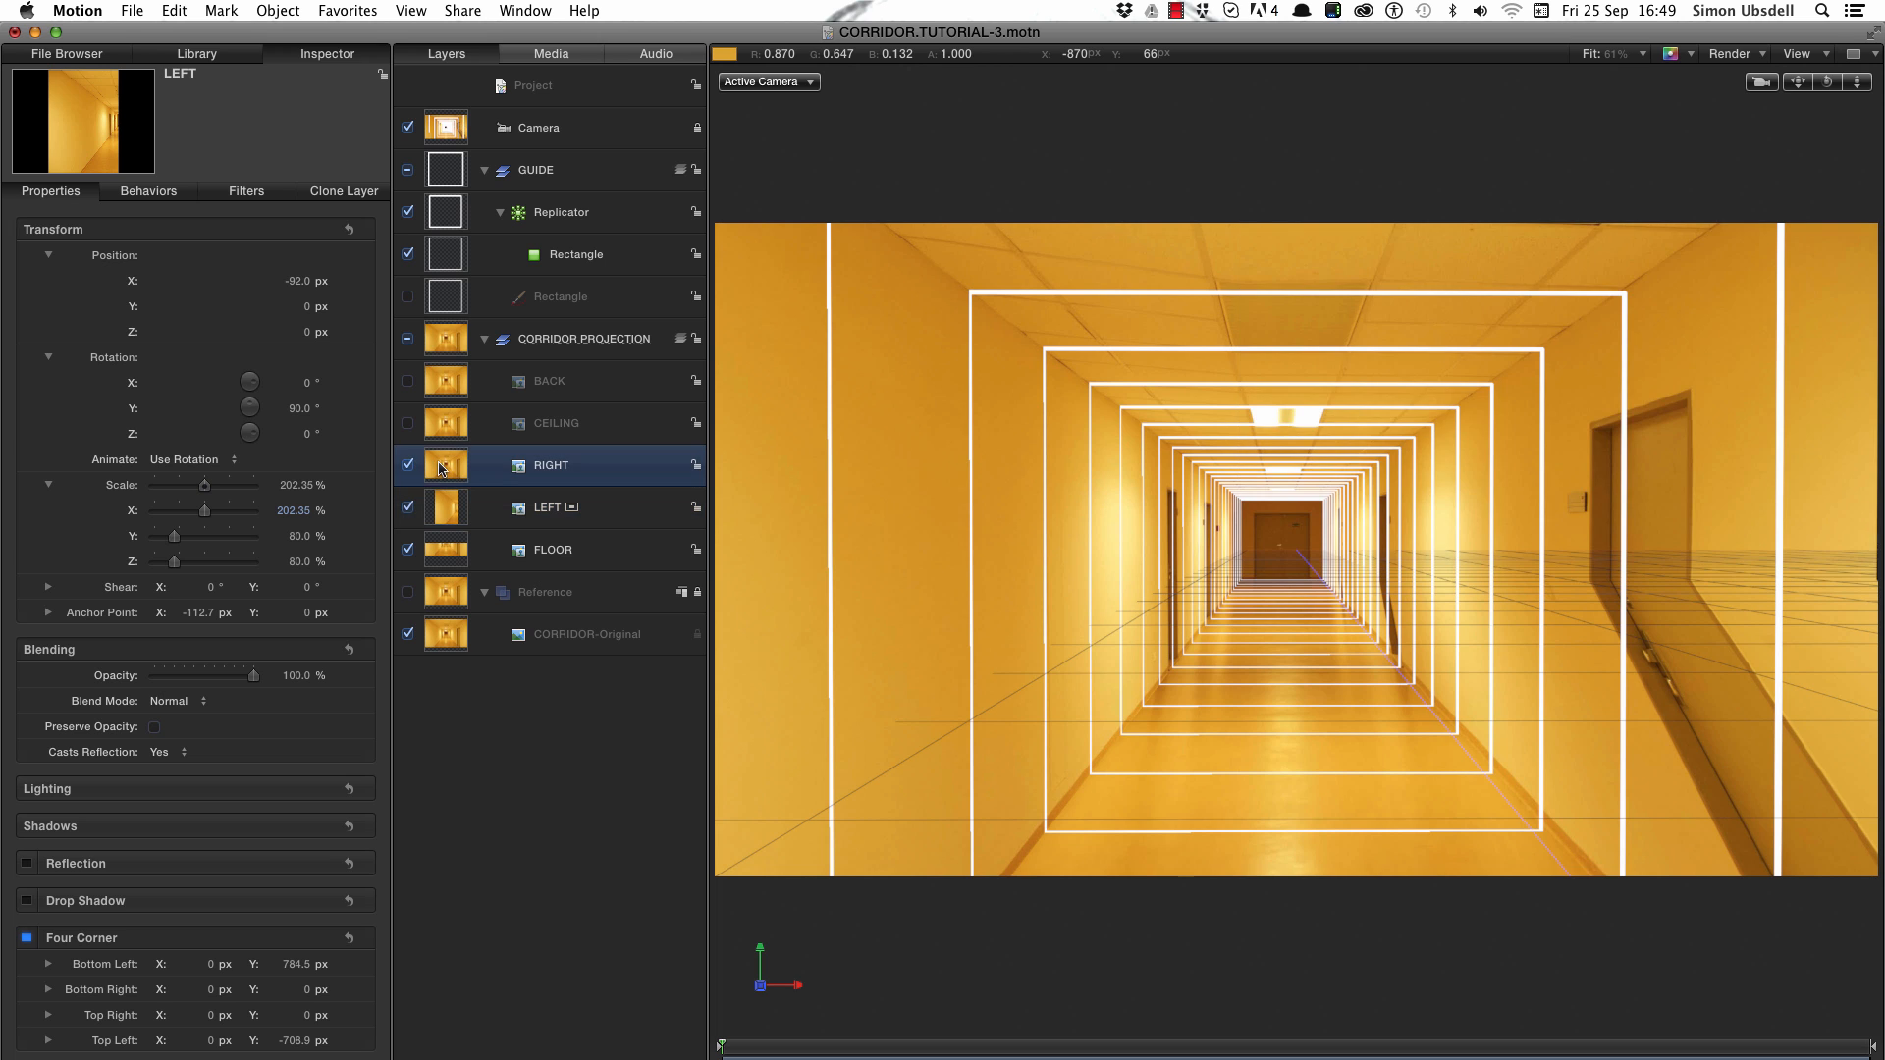
pyautogui.click(407, 508)
pyautogui.click(408, 551)
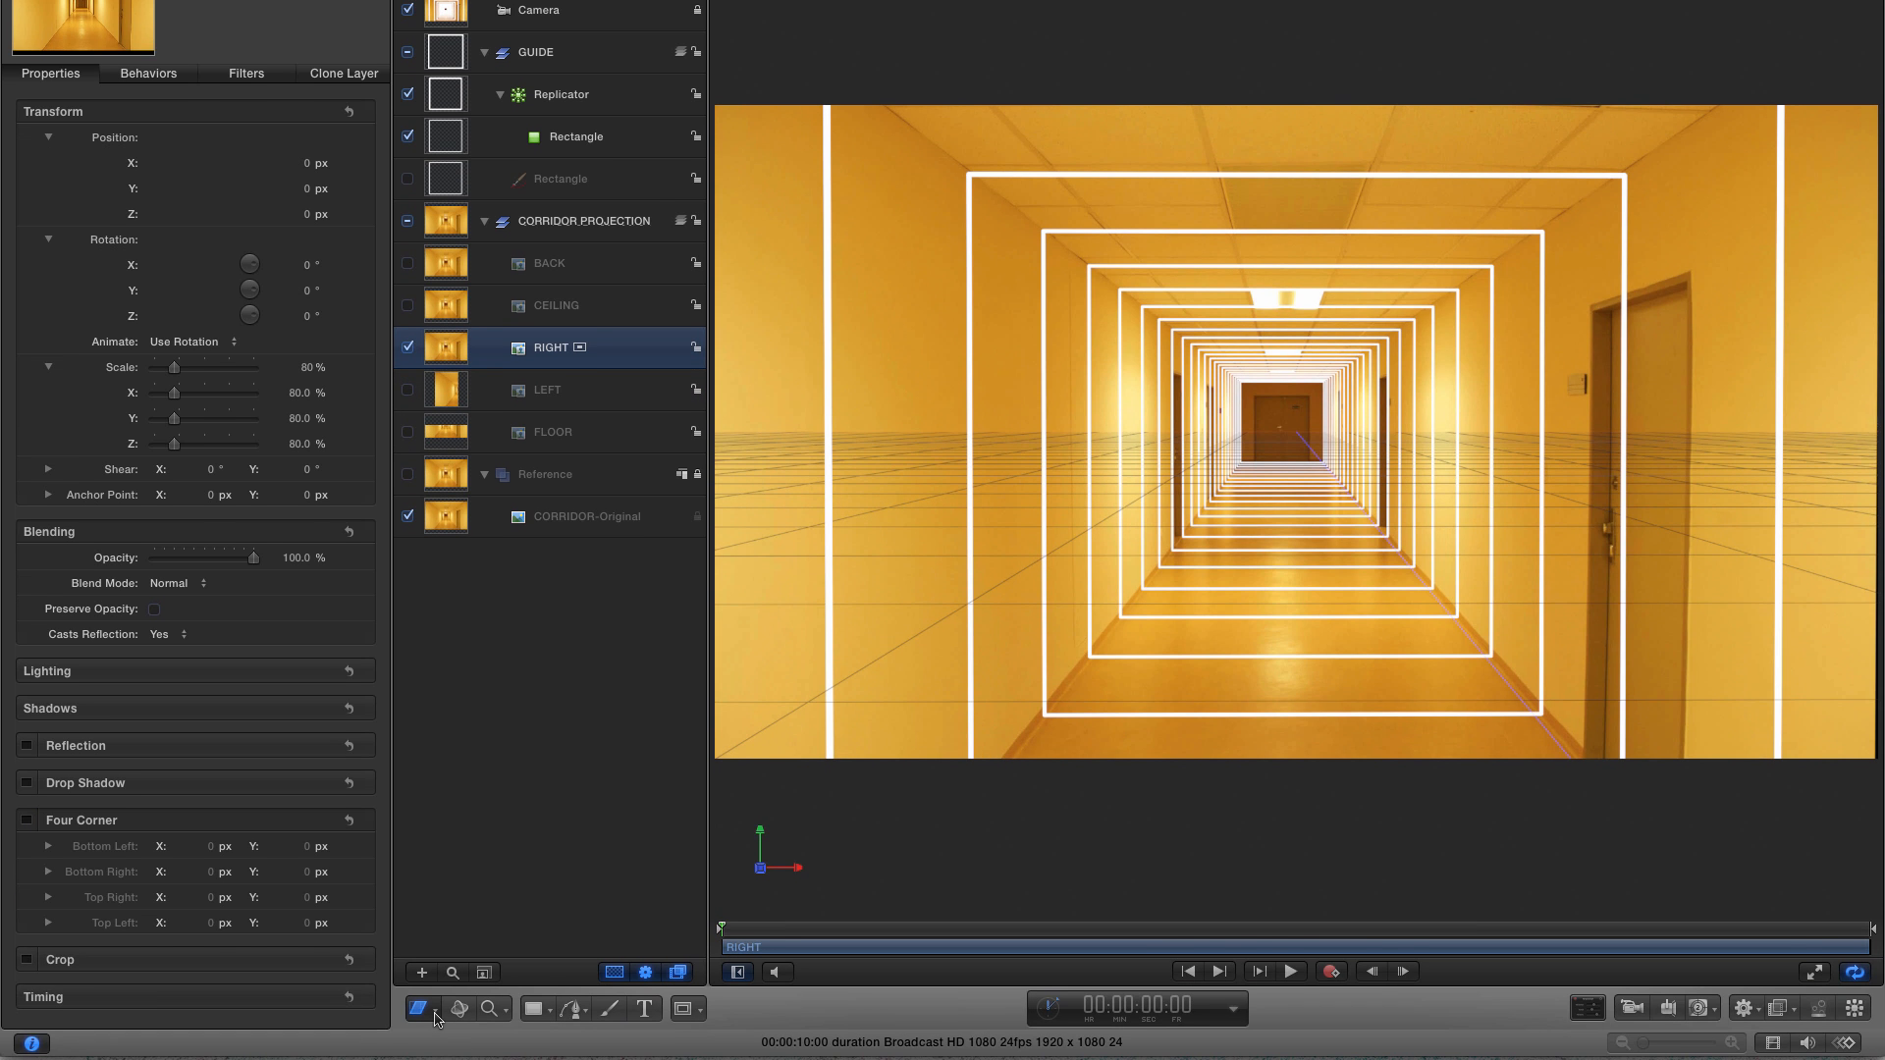
# - Crop the RIGHT layer from its left side up to the right edge of the guide's farthest rectangle
pyautogui.click(436, 1014)
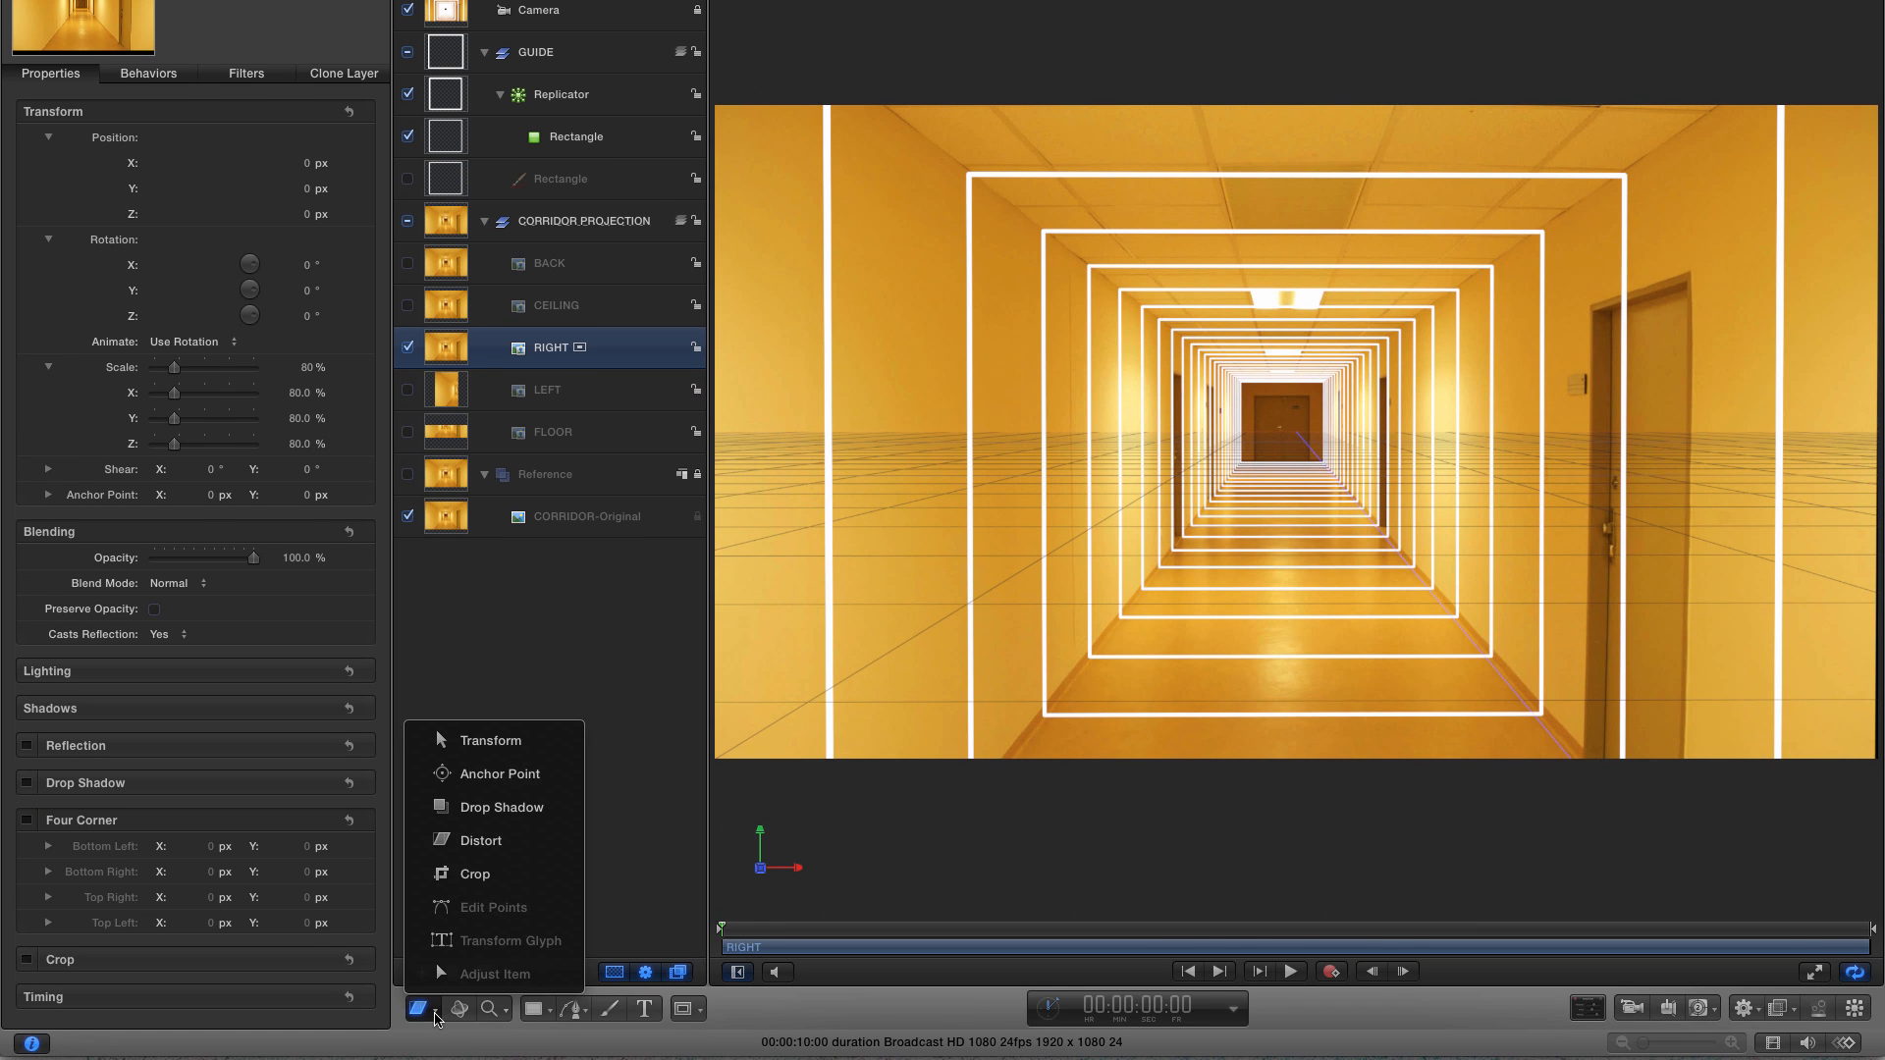
pyautogui.click(472, 877)
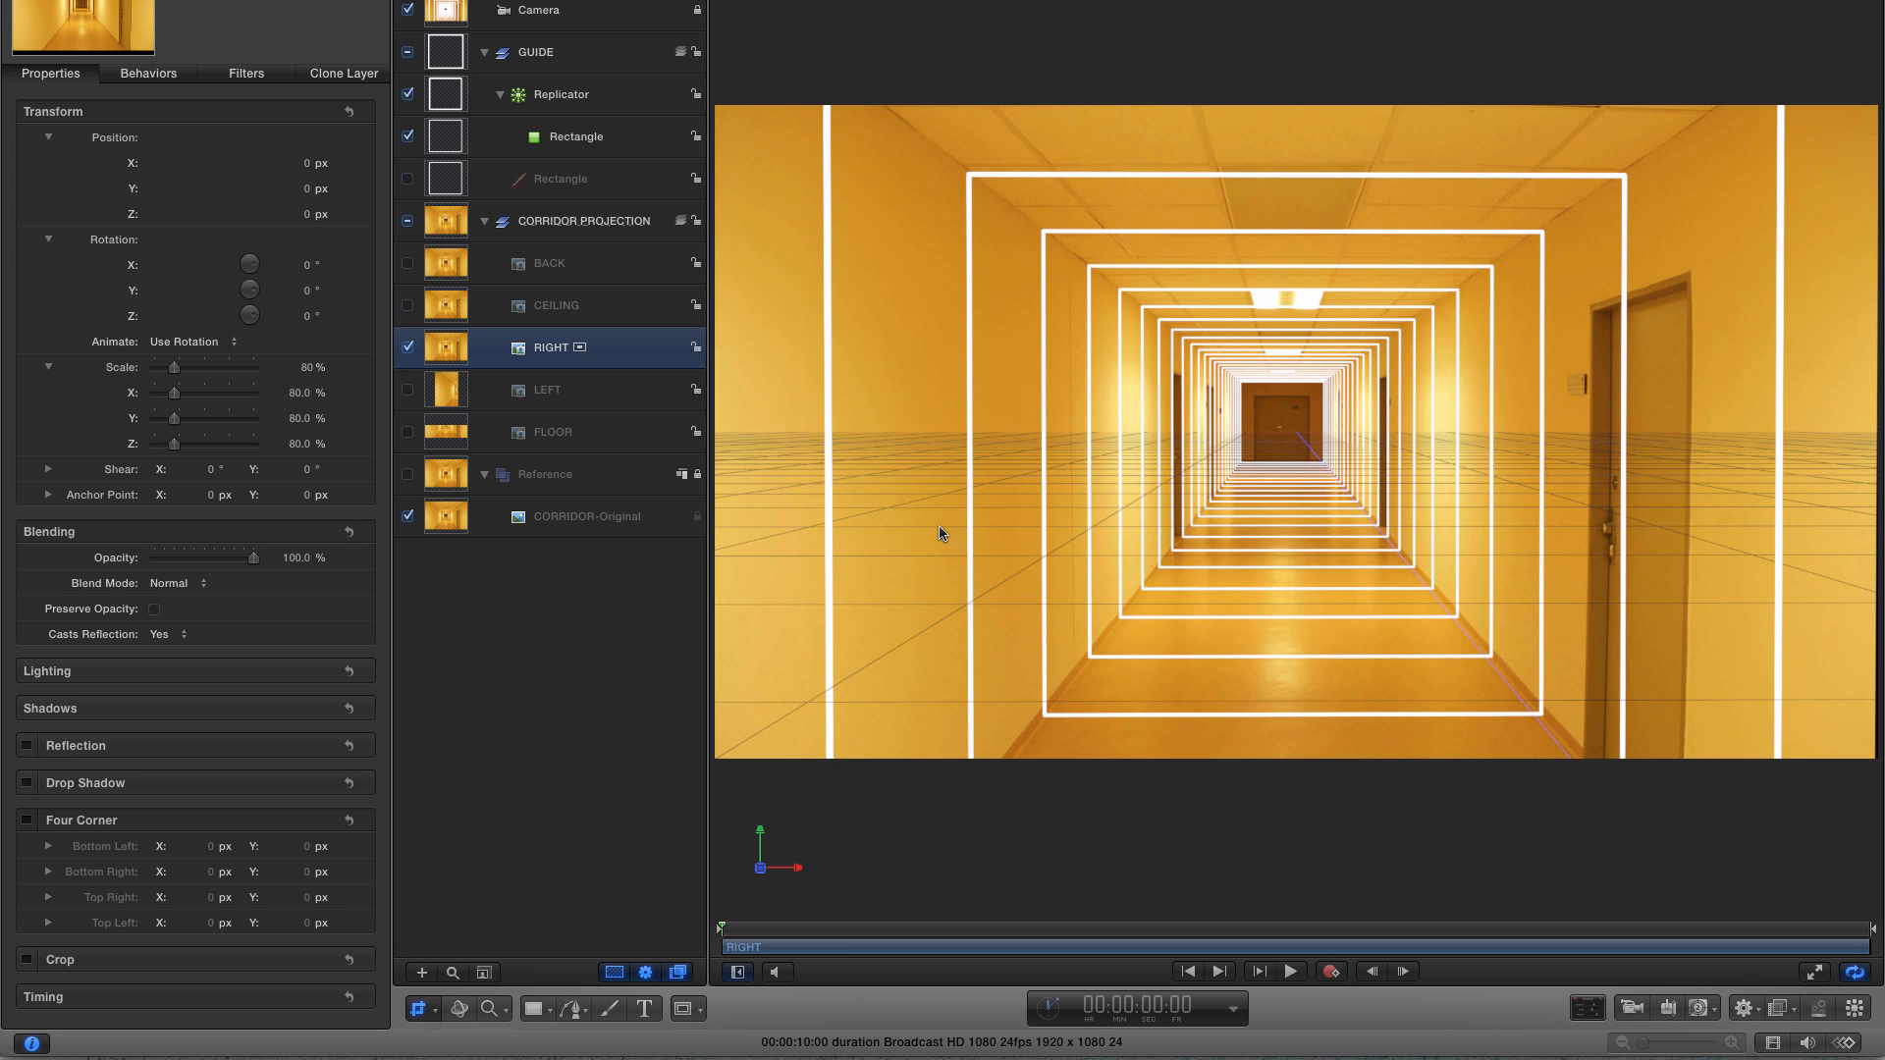
pyautogui.click(940, 533)
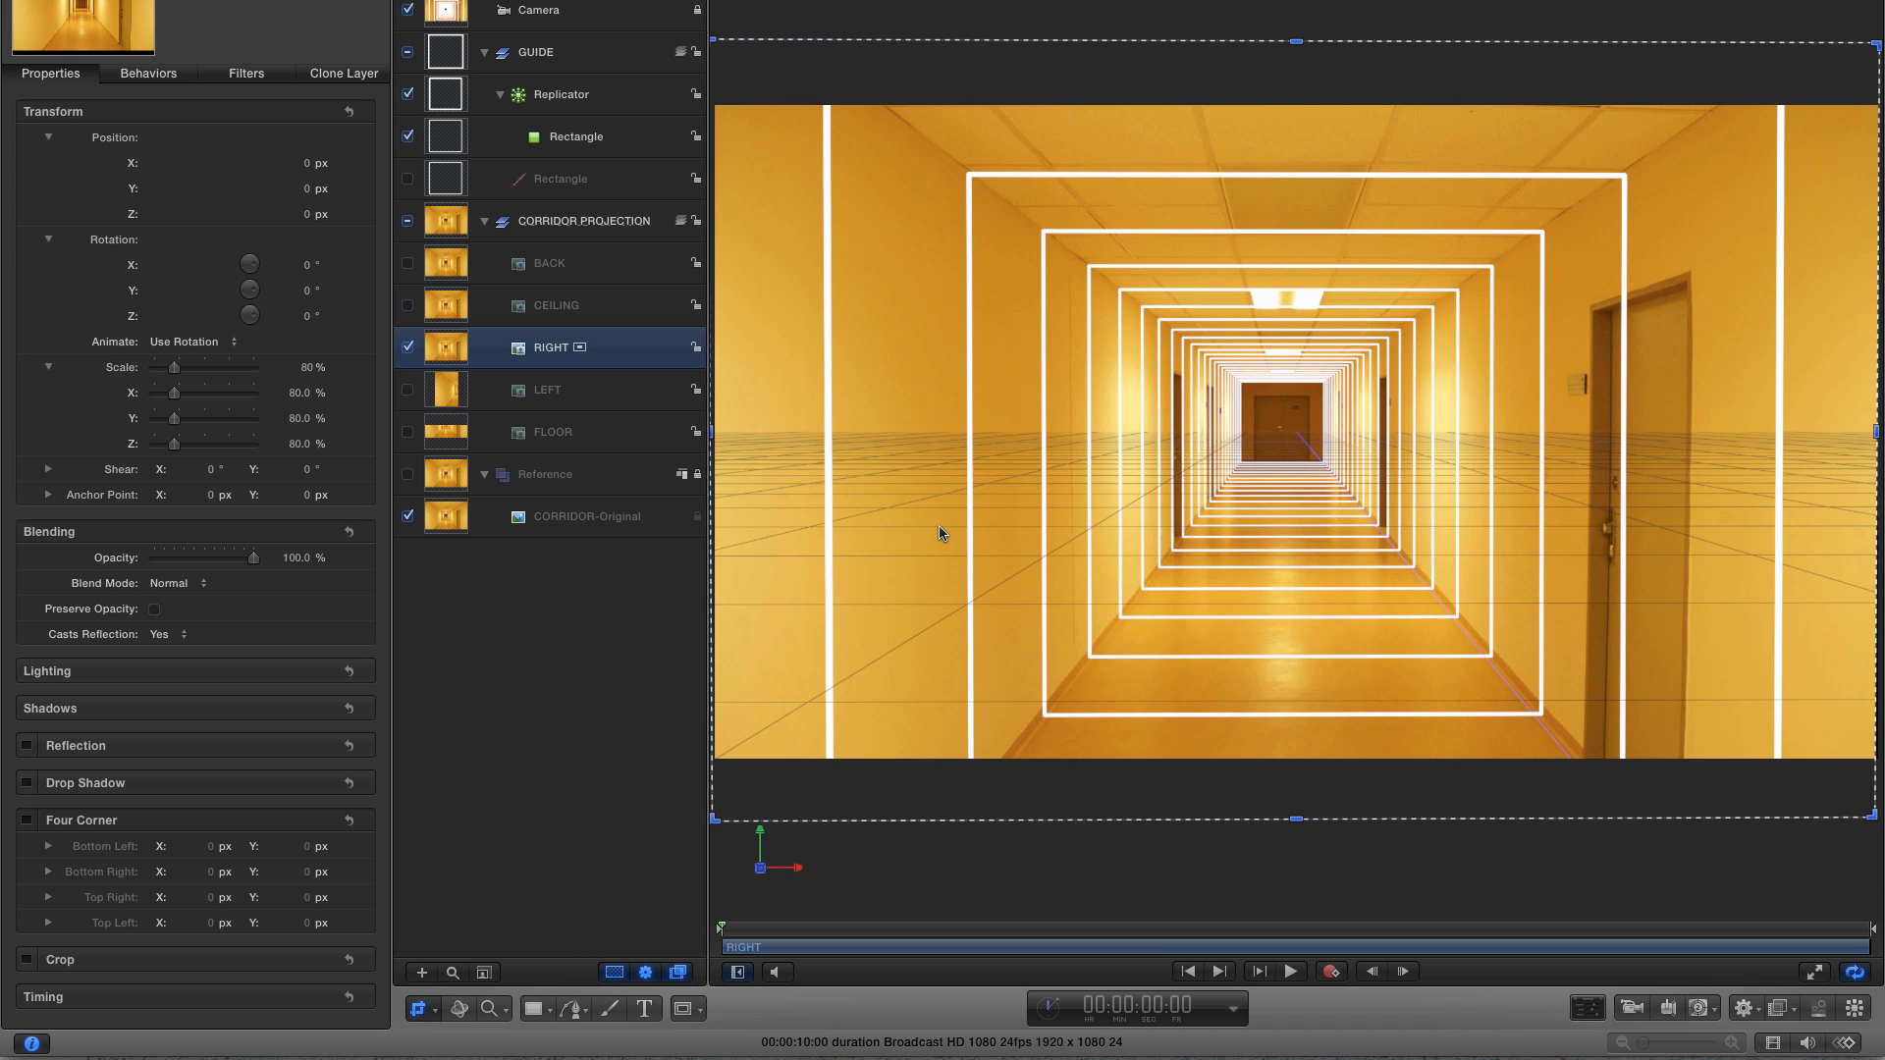
pyautogui.moveTo(740, 428); pyautogui.dragTo(1623, 686)
pyautogui.press('z')
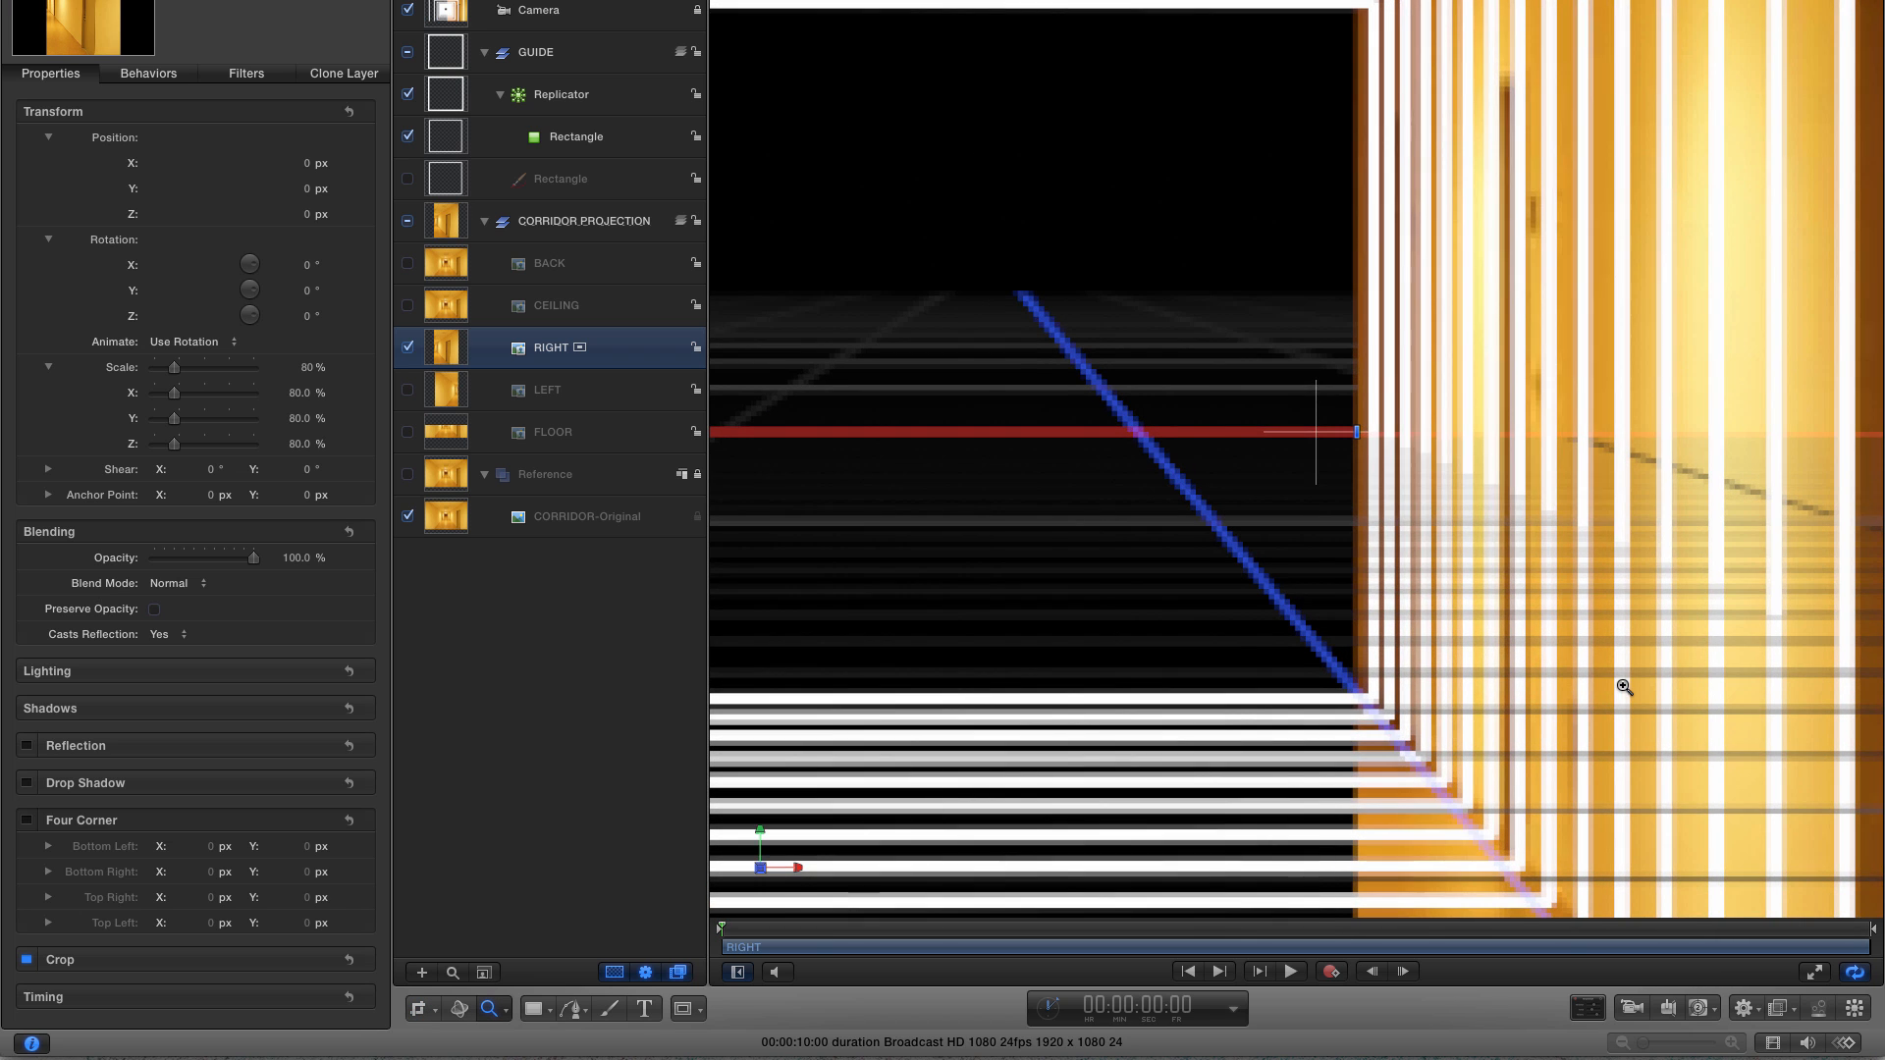
pyautogui.click(417, 1012)
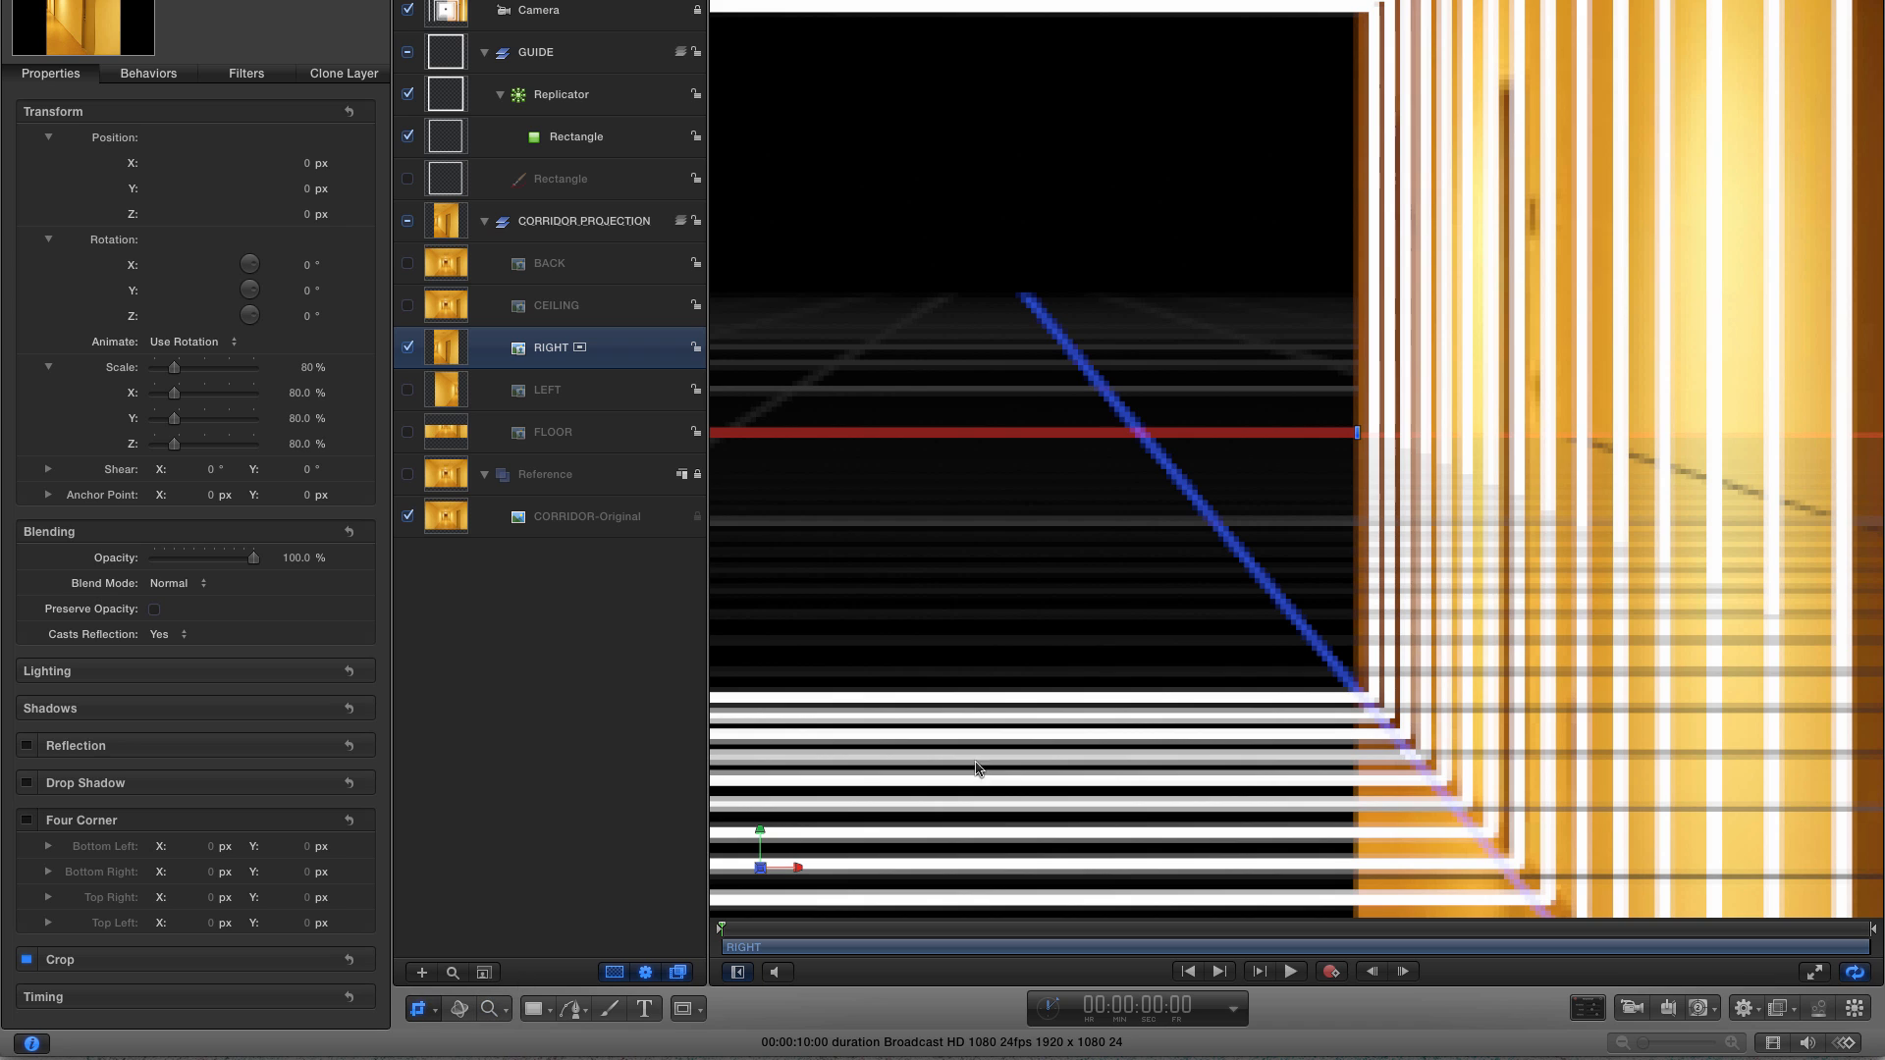
pyautogui.moveTo(1358, 435); pyautogui.dragTo(1371, 437)
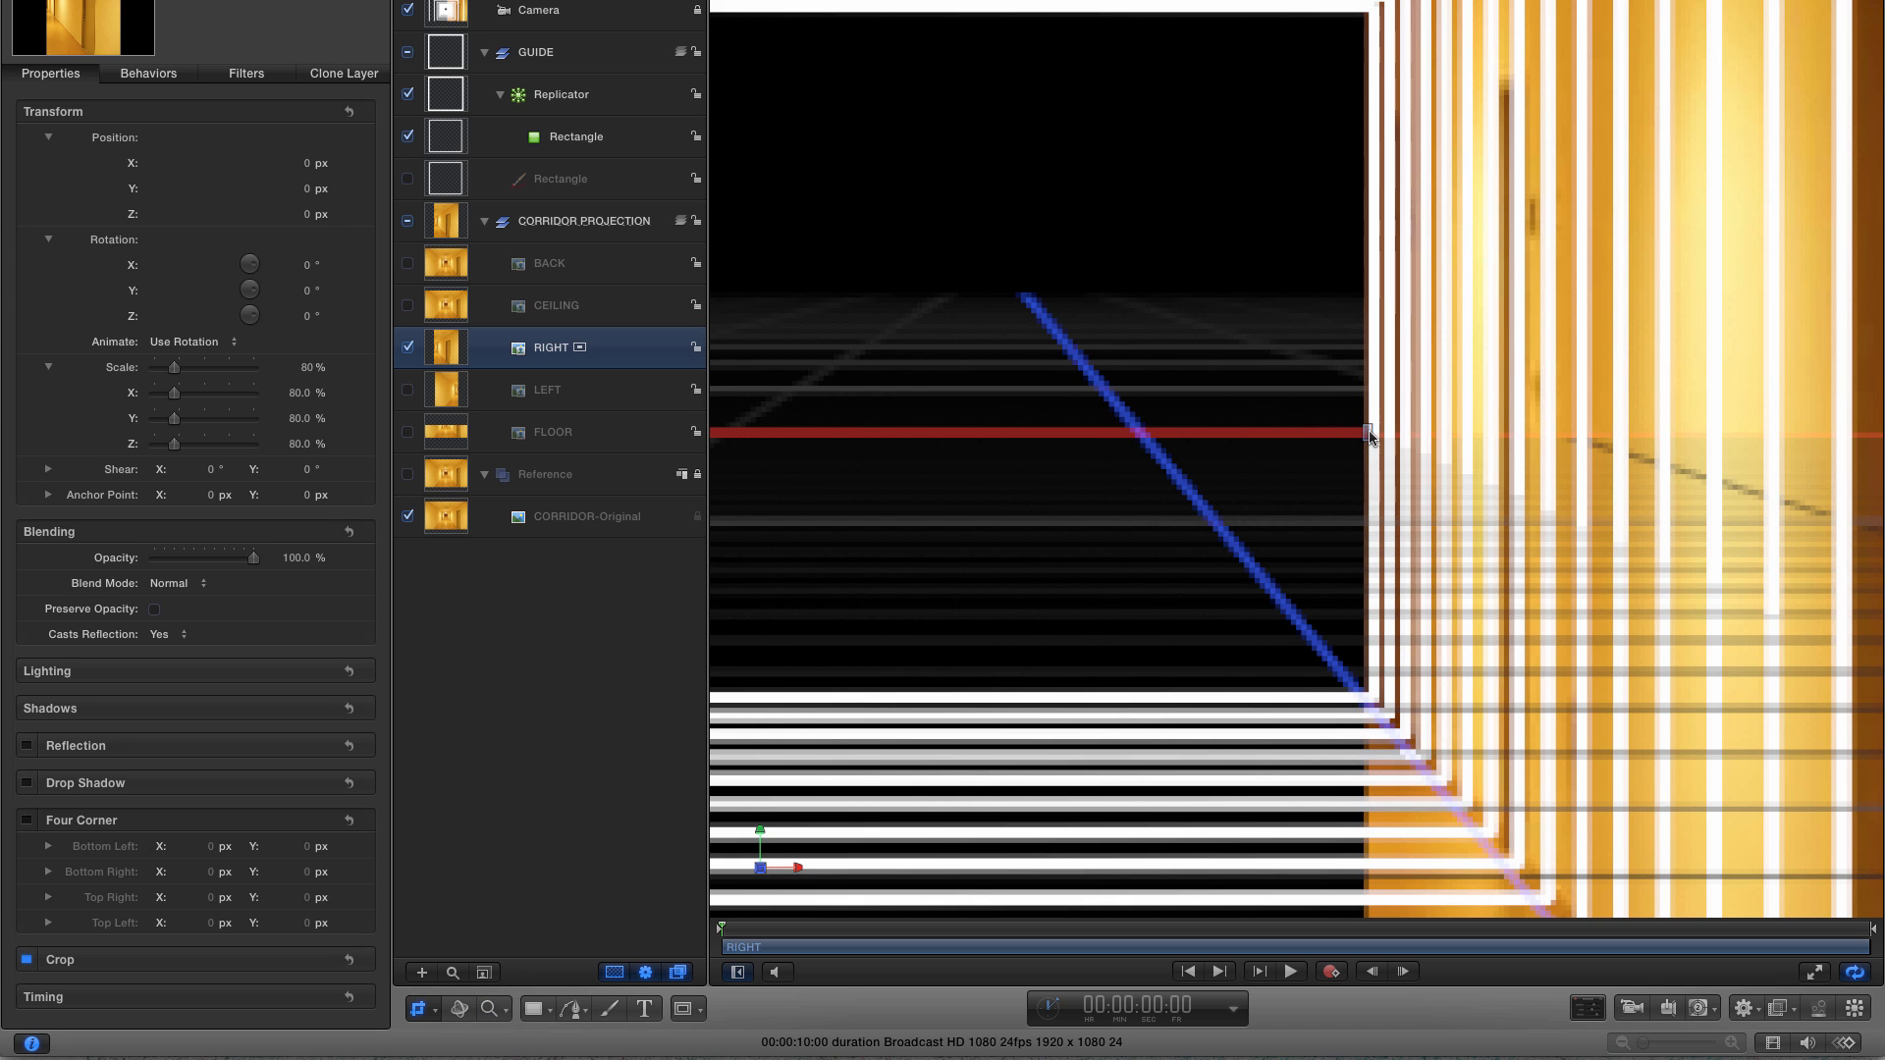
# - Move RIGHT's anchor point along X to its cropped edge at 54.2 px and set the layer's Y rotation to -90°
pyautogui.click(421, 1009)
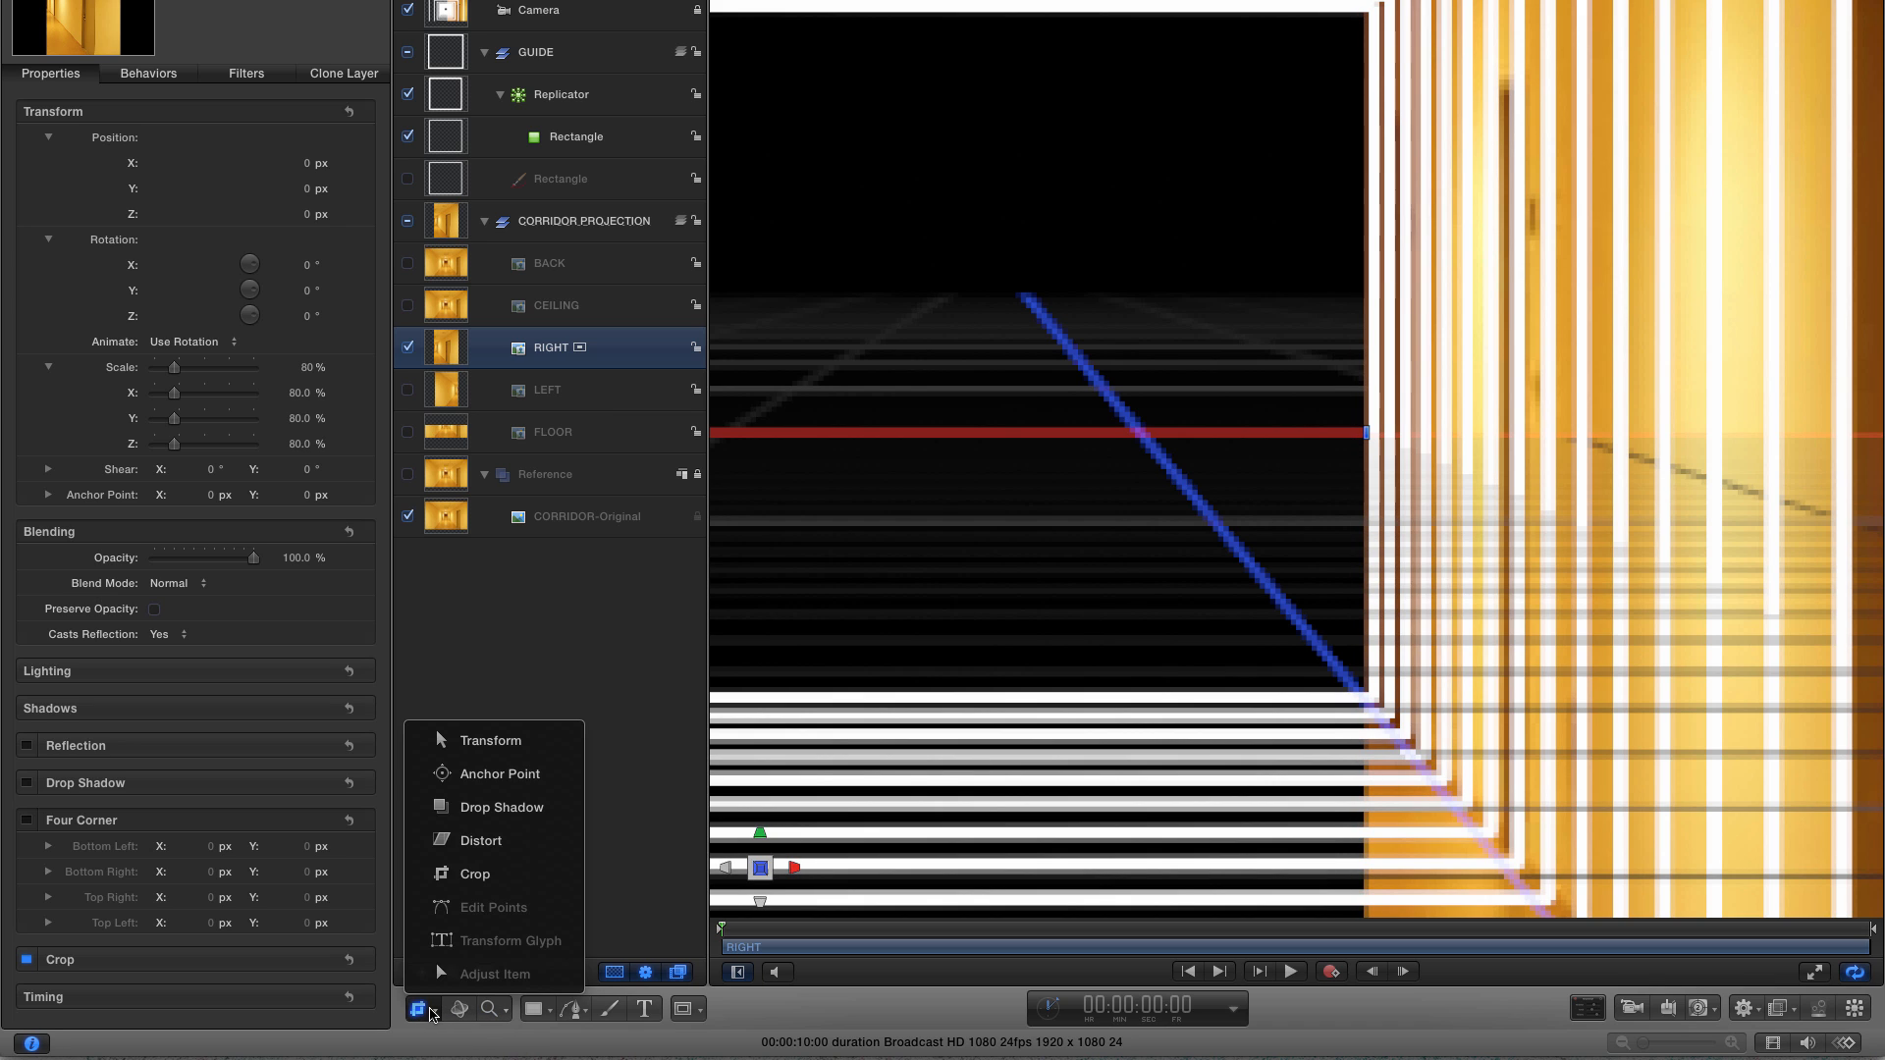
pyautogui.click(499, 773)
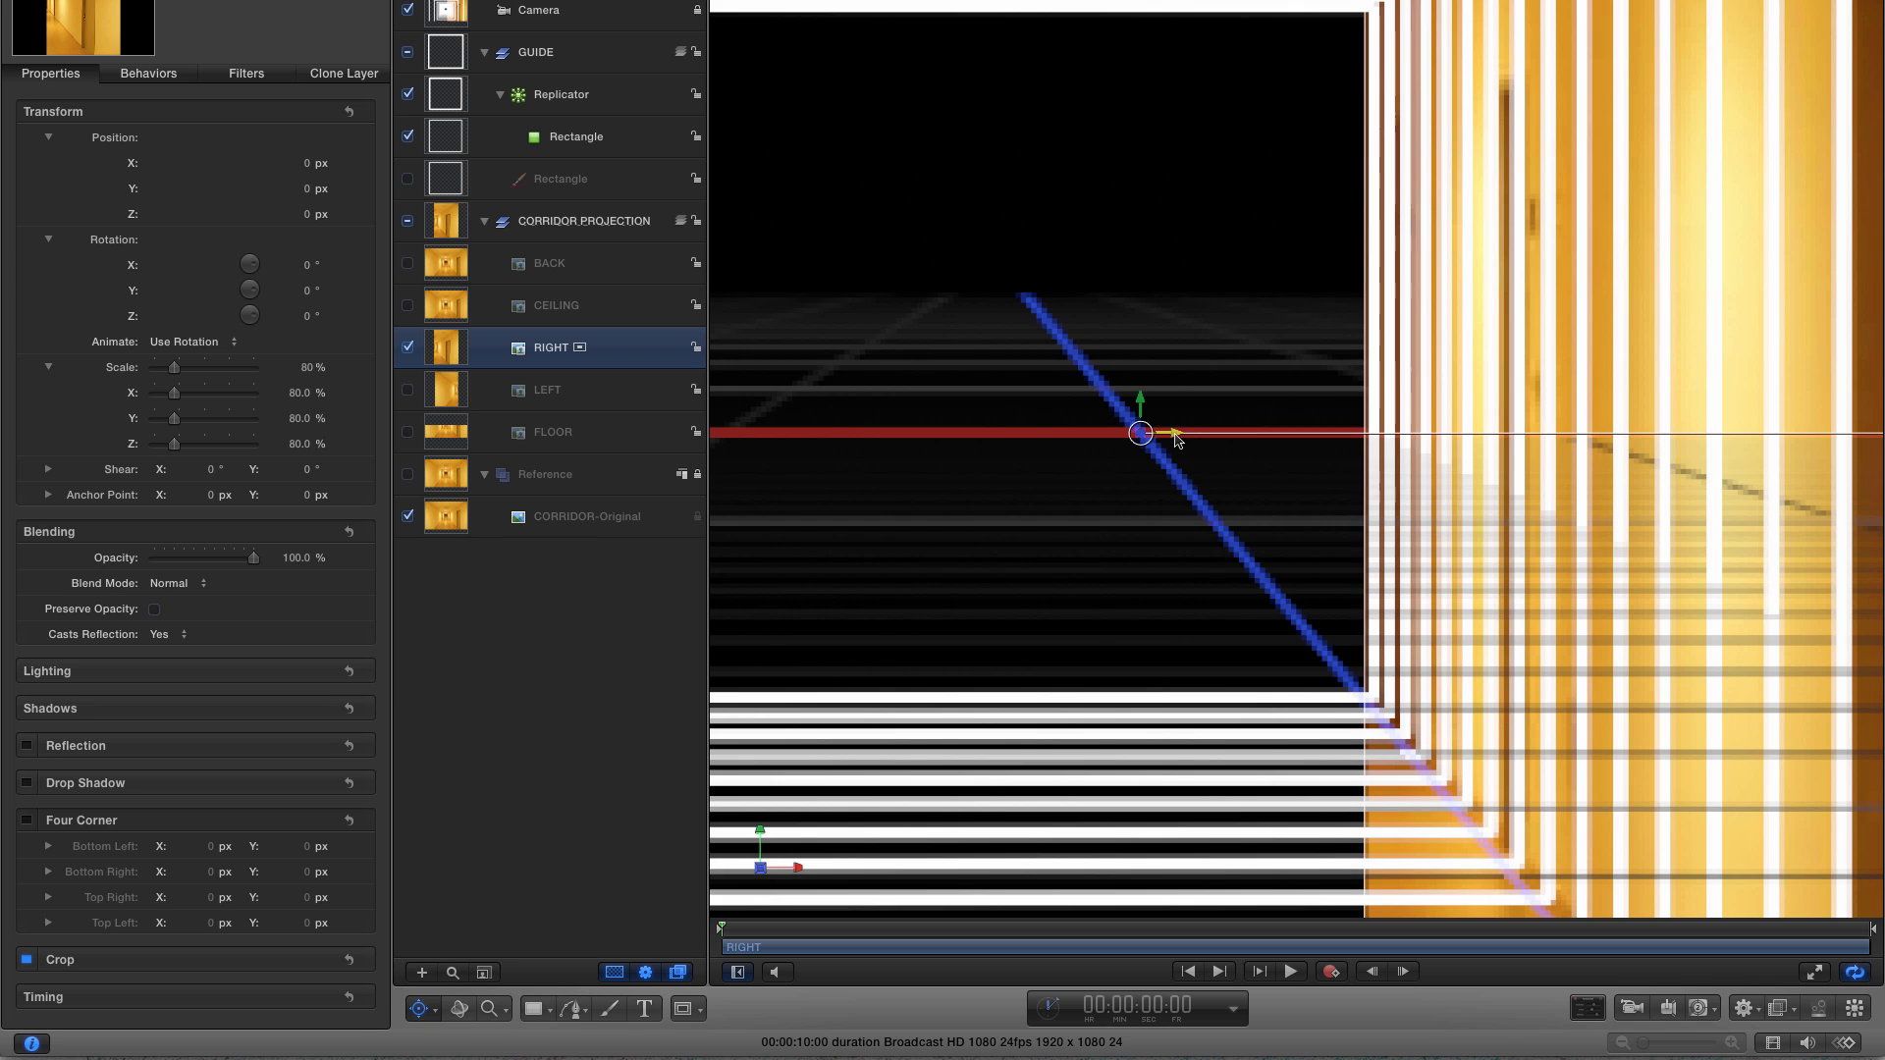
pyautogui.moveTo(1183, 436); pyautogui.dragTo(1401, 437)
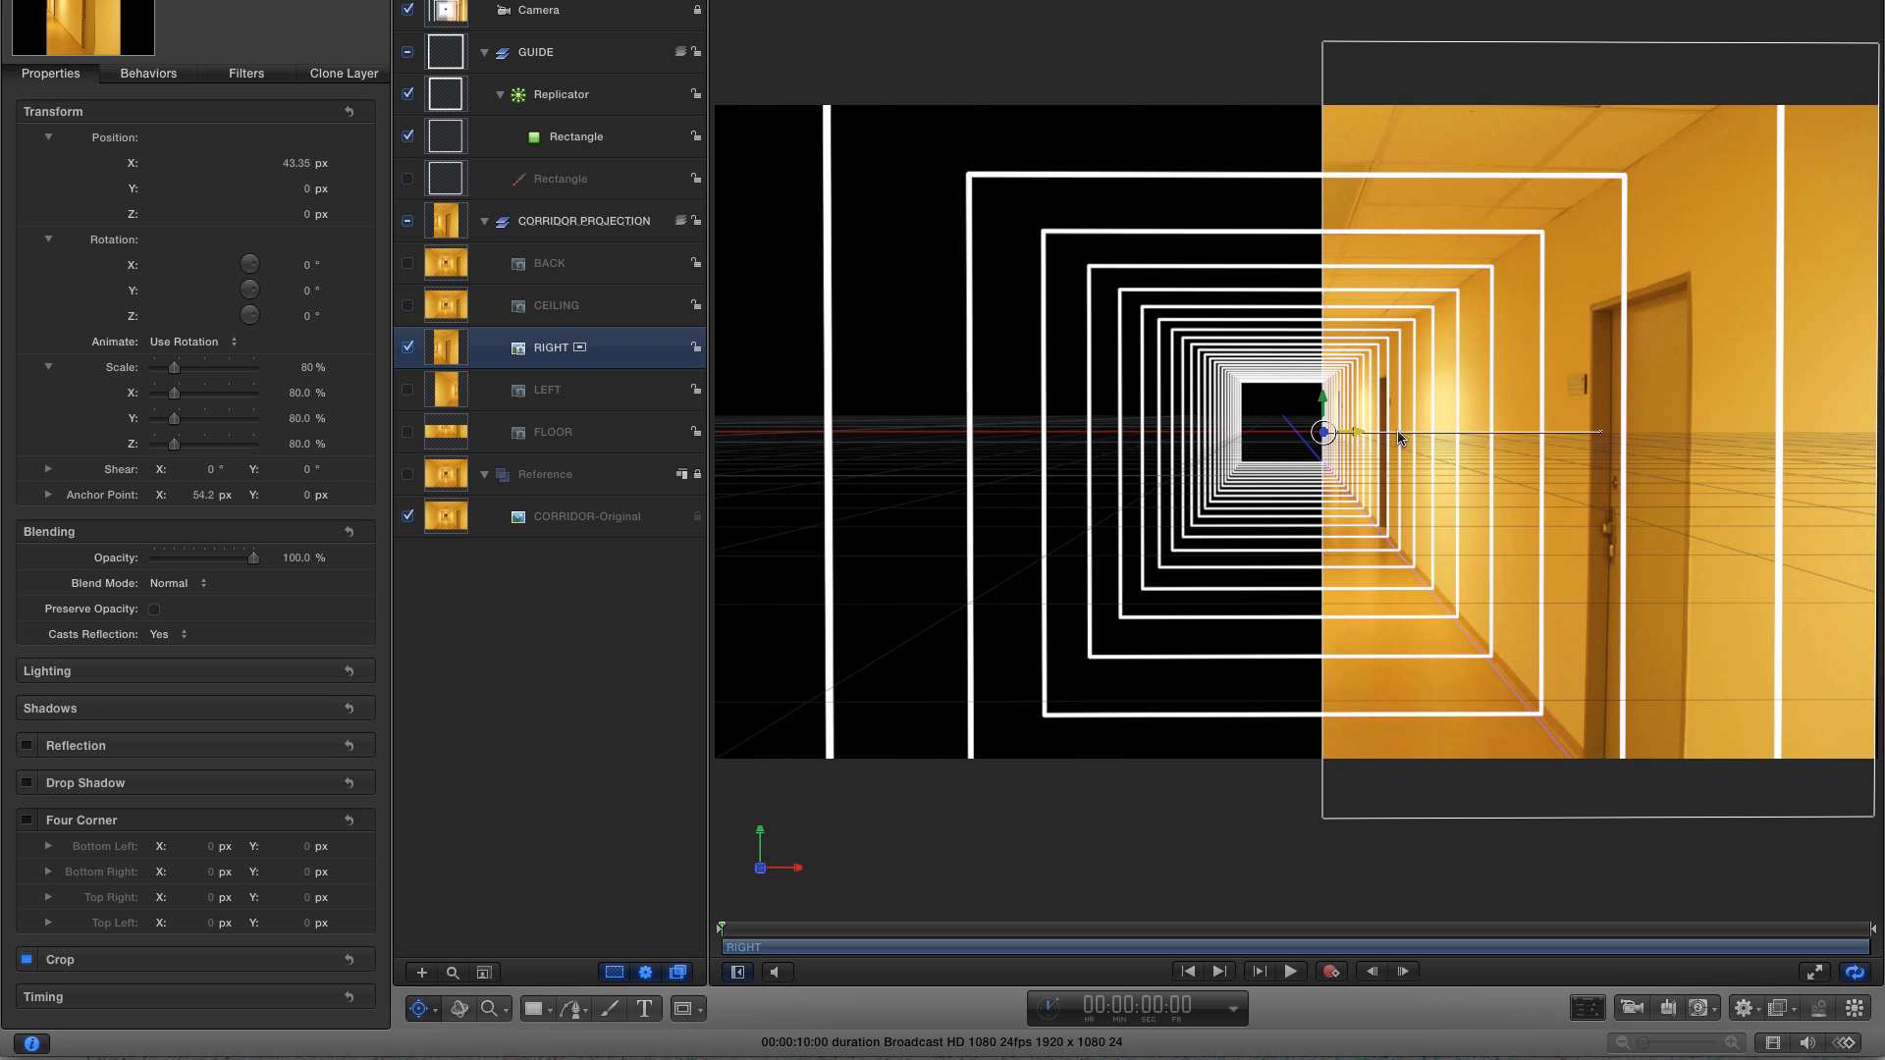
pyautogui.moveTo(307, 296); pyautogui.dragTo(295, 290)
pyautogui.click(295, 290)
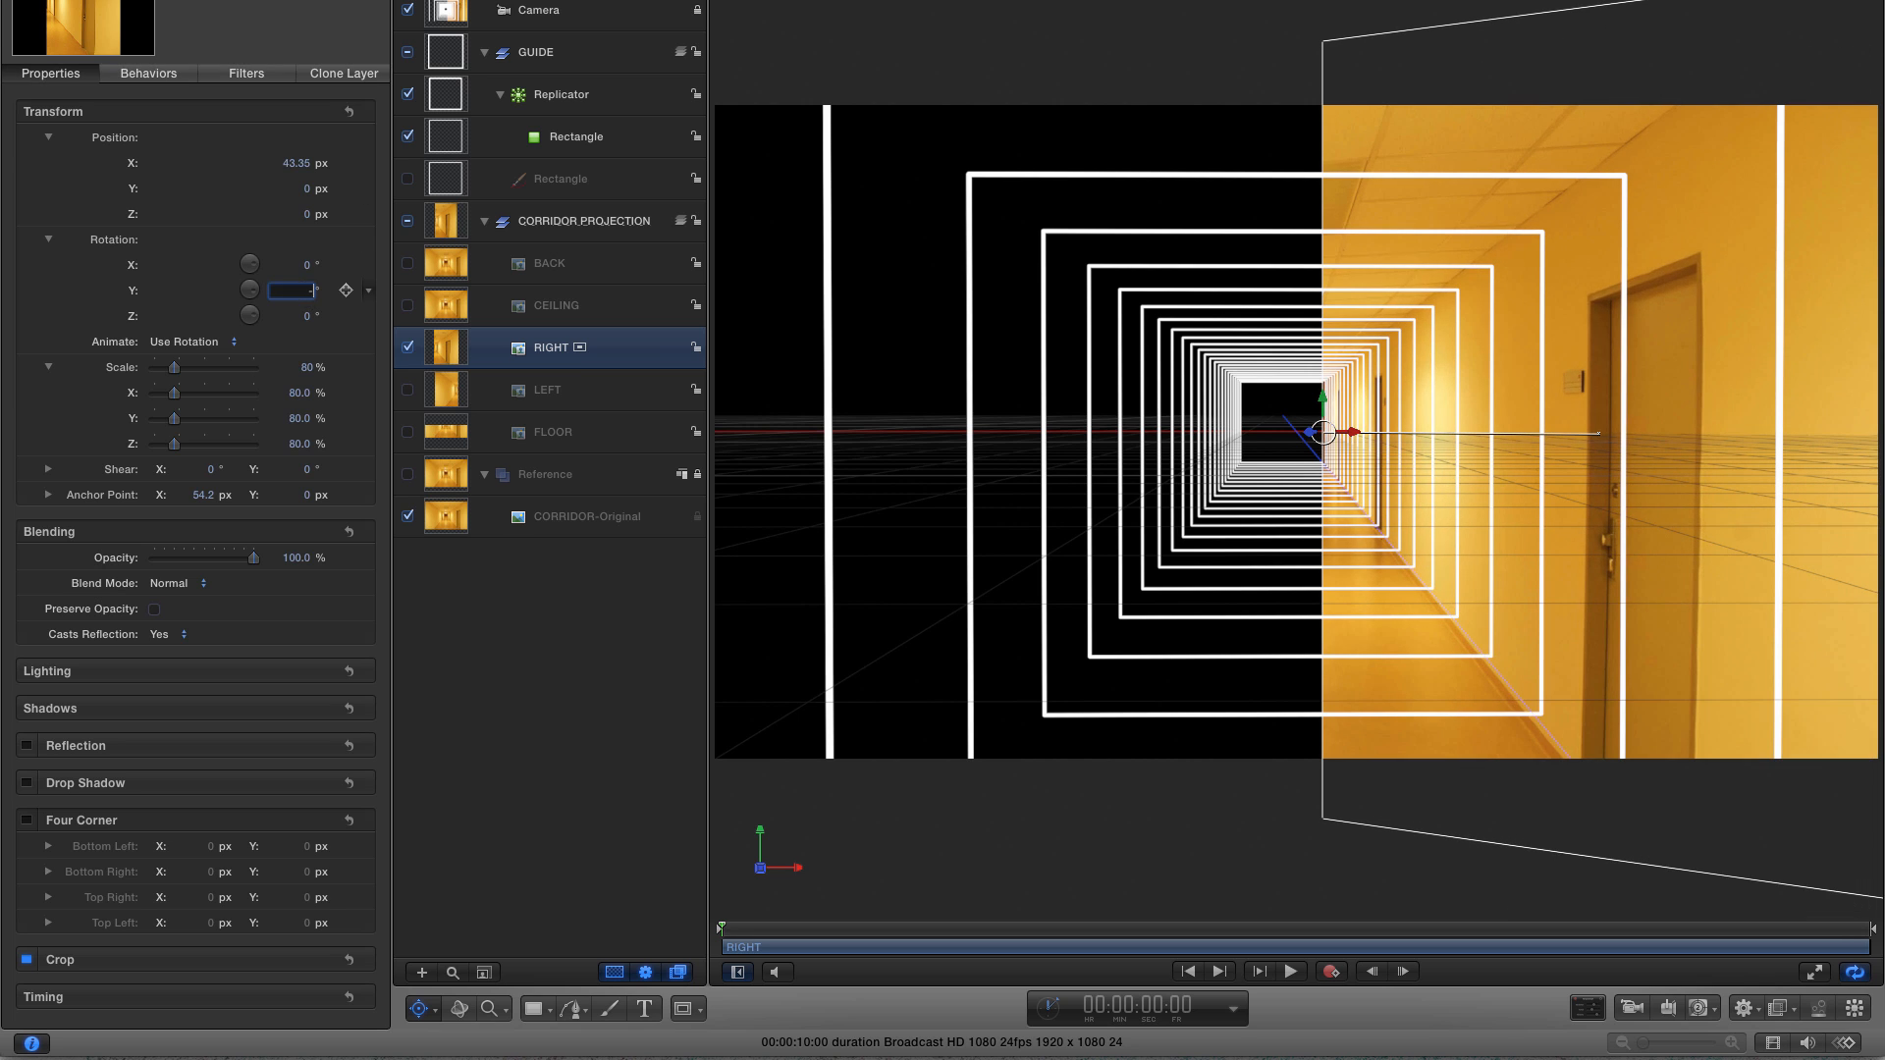
pyautogui.press('Return')
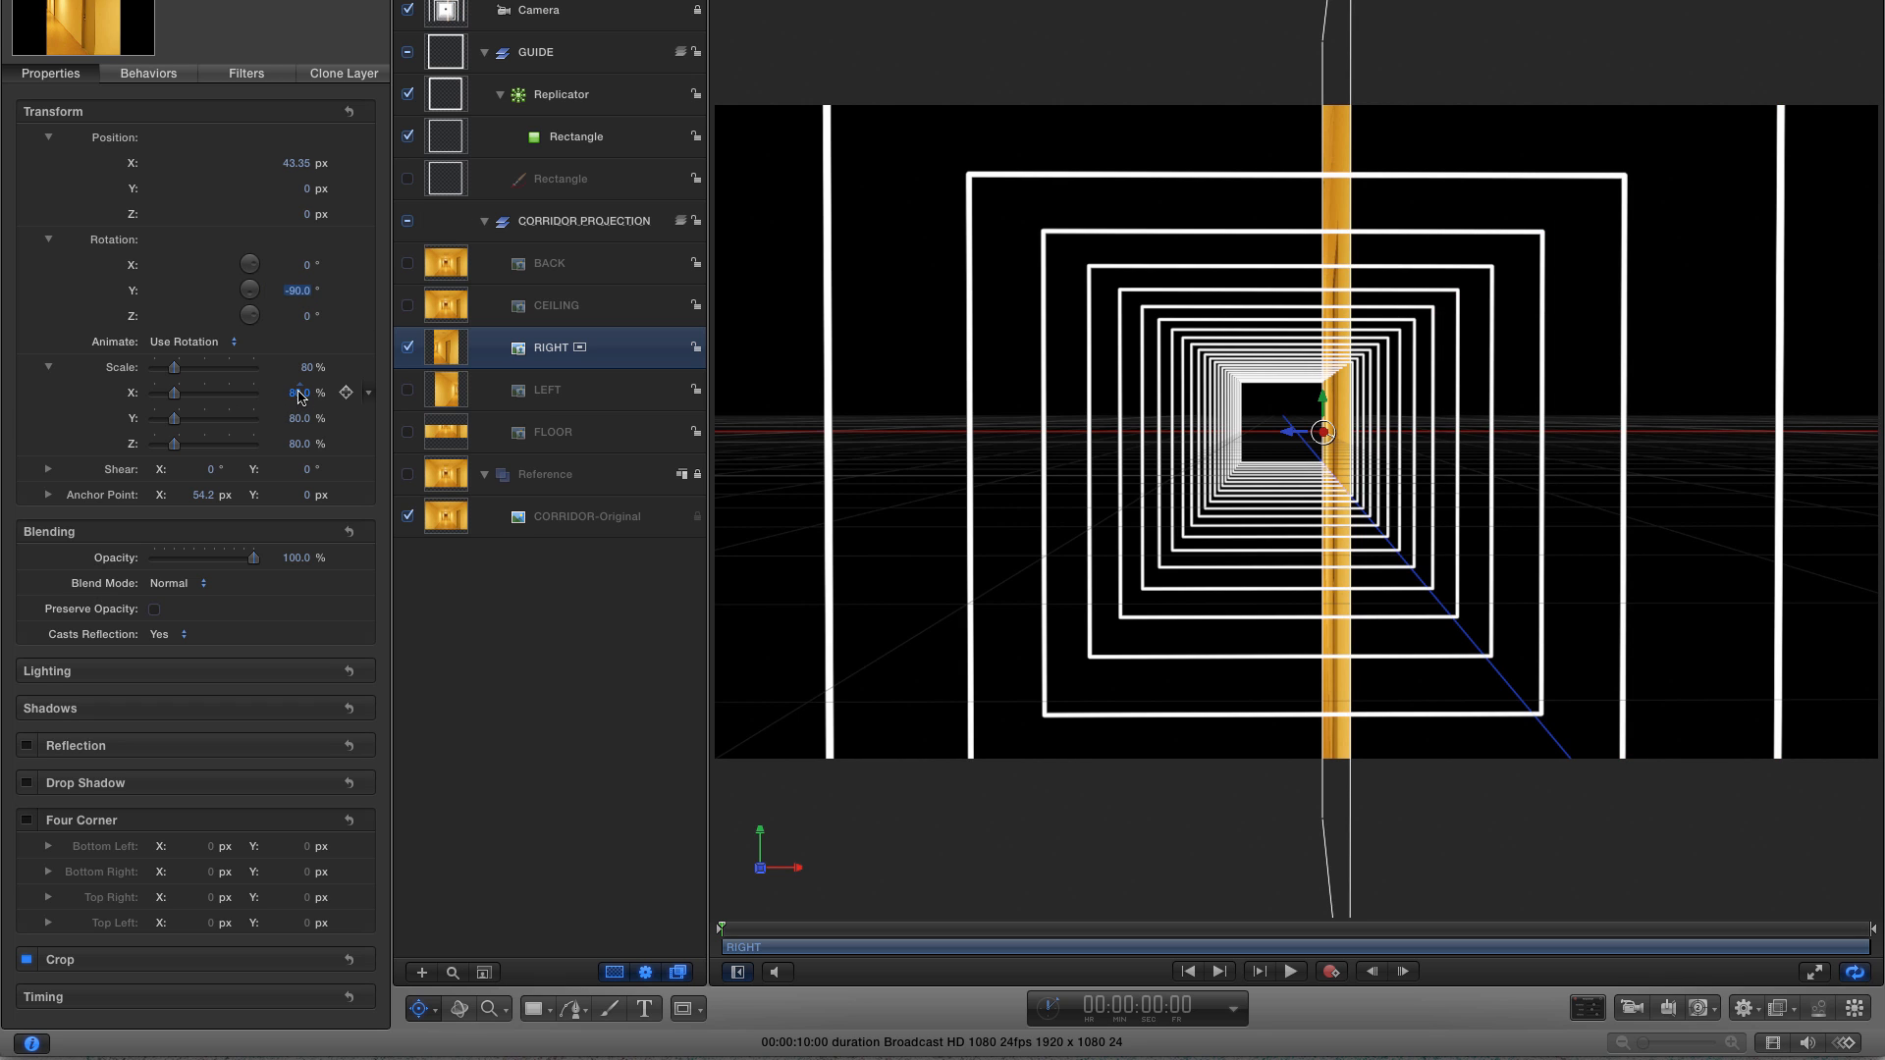
# - Stretch RIGHT's X scale to 191.97% so it reaches the guide's nearest rectangle in the Left view
pyautogui.moveTo(300, 397); pyautogui.dragTo(389, 397)
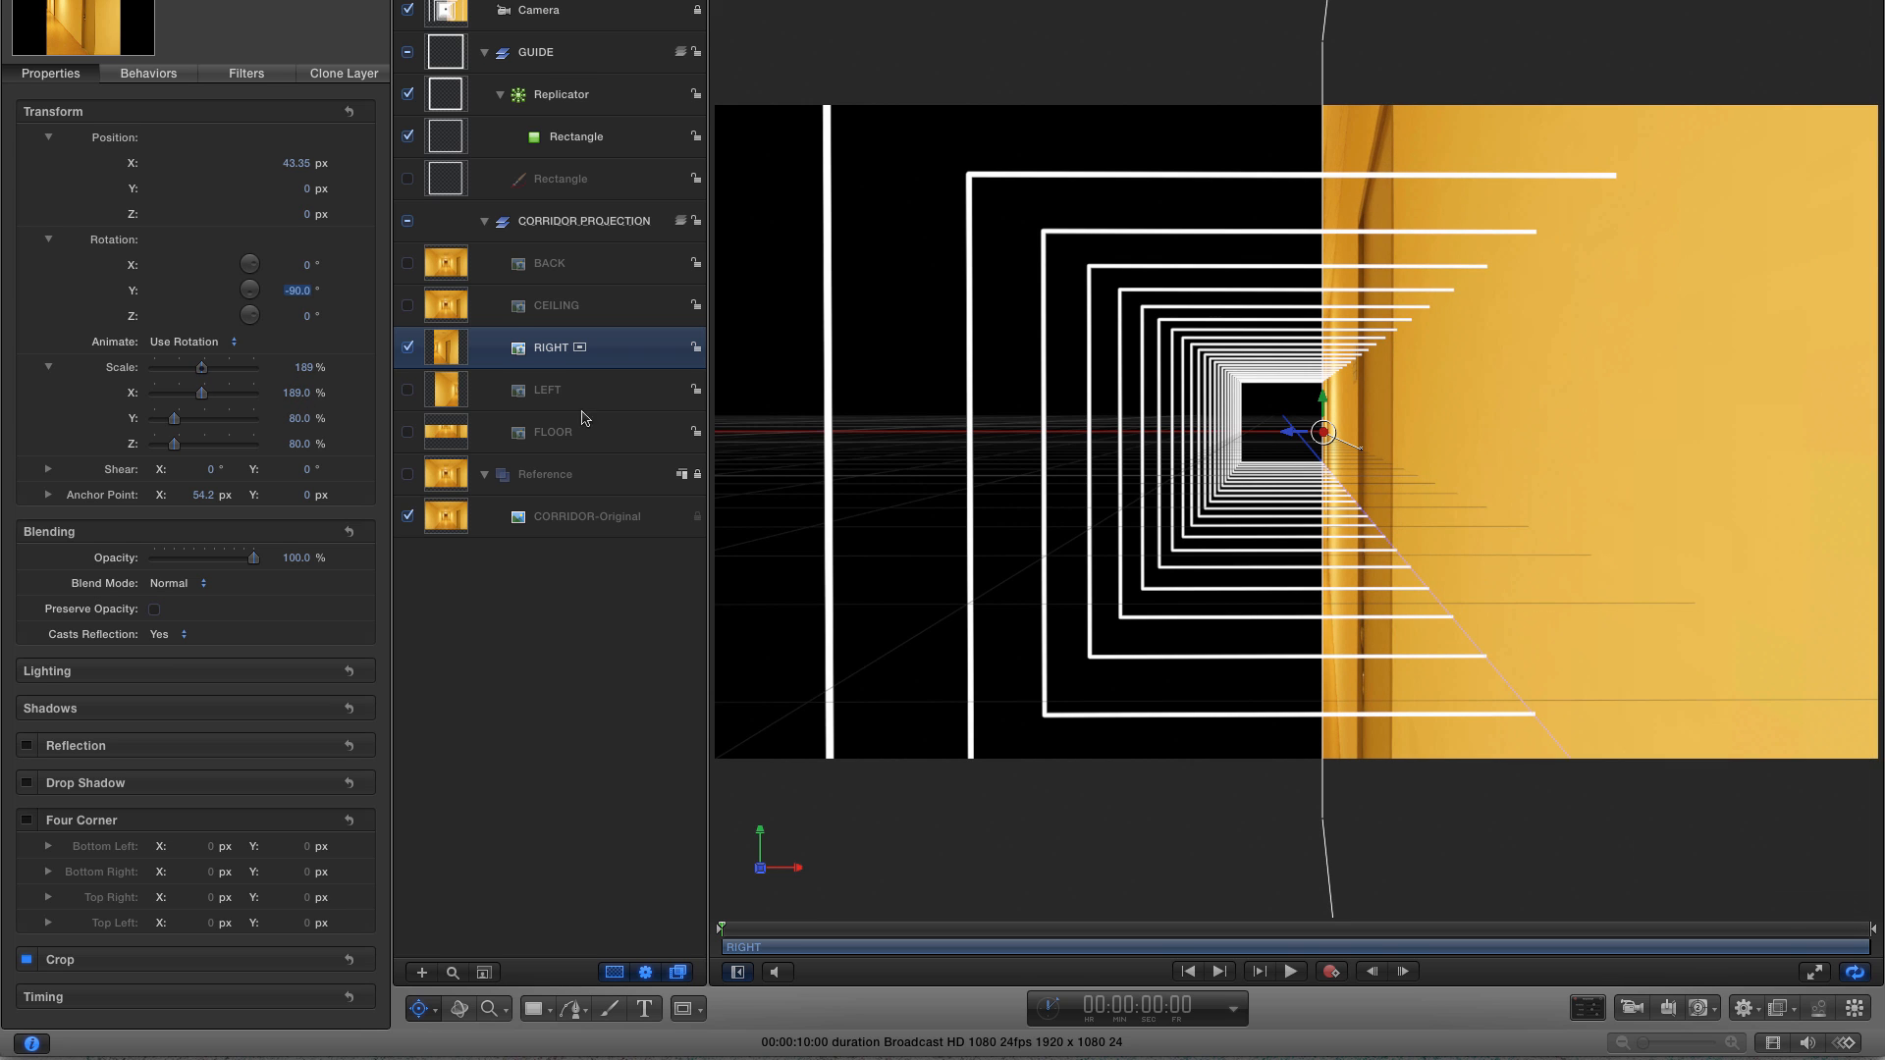
pyautogui.click(772, 82)
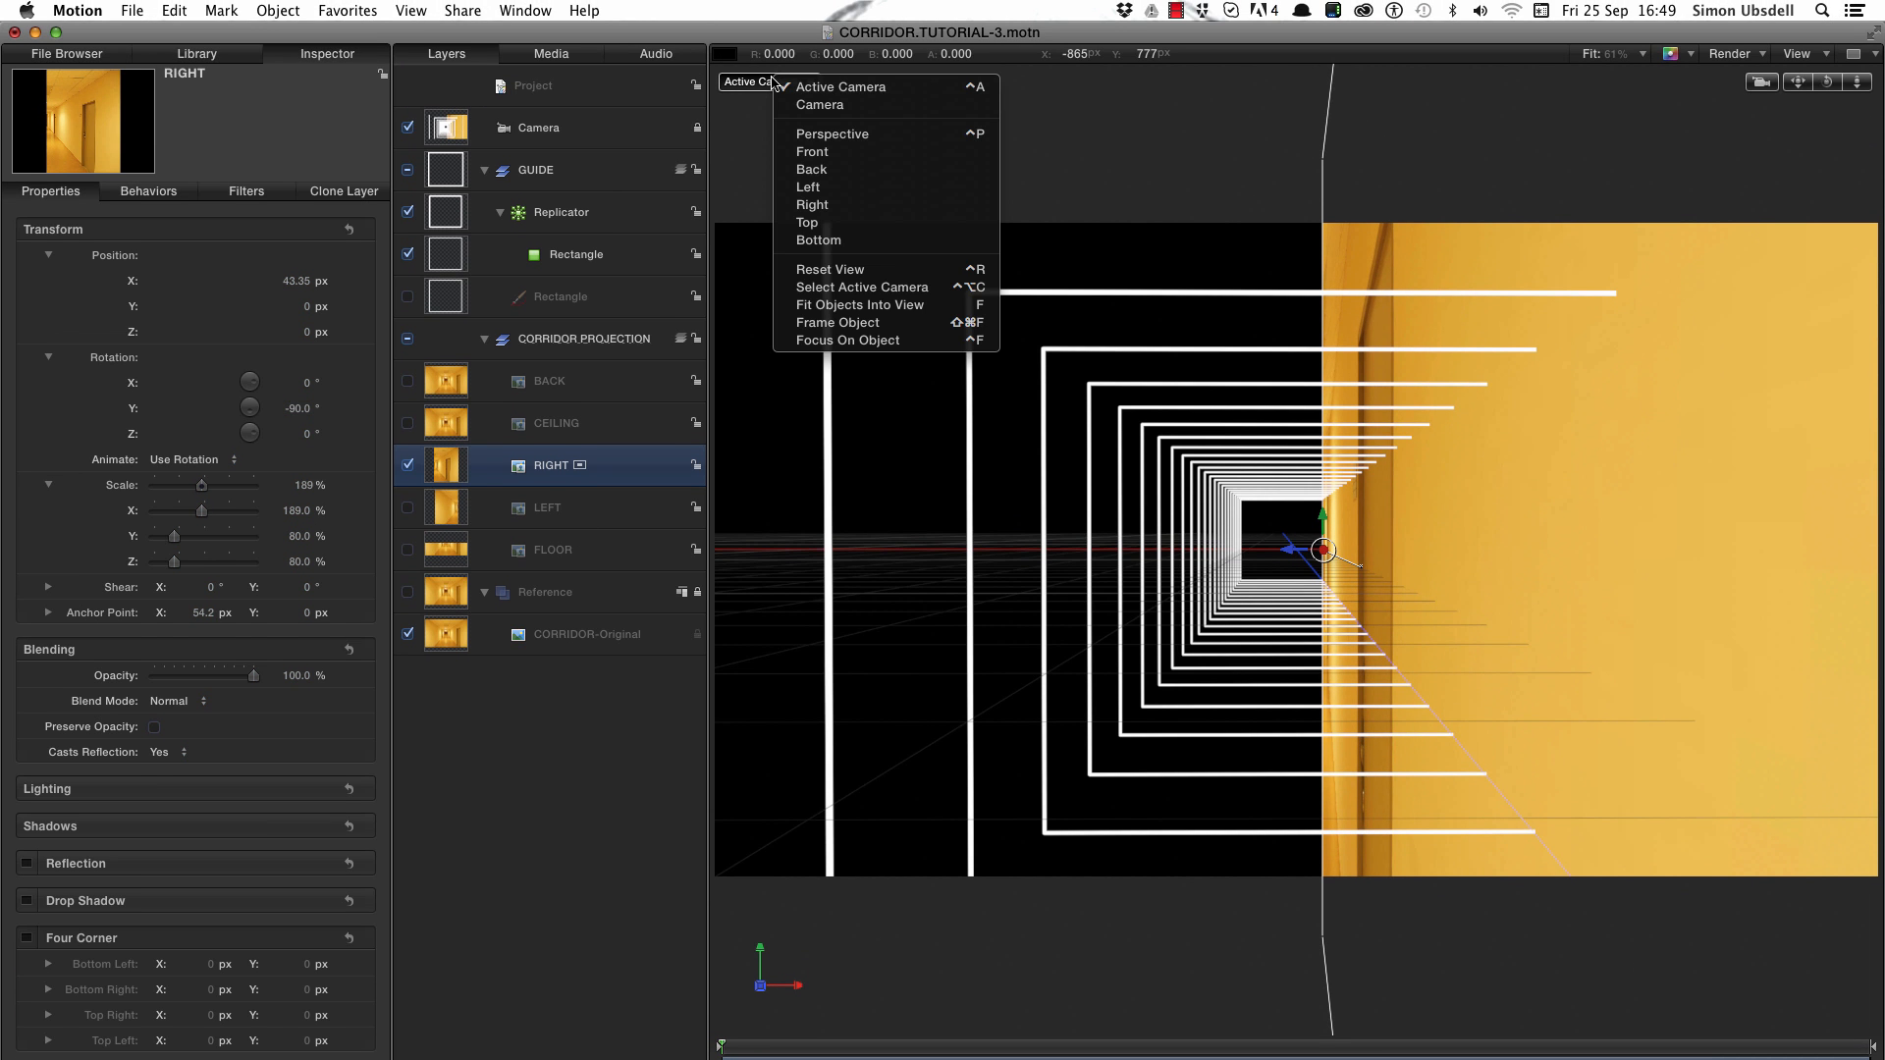
pyautogui.click(812, 186)
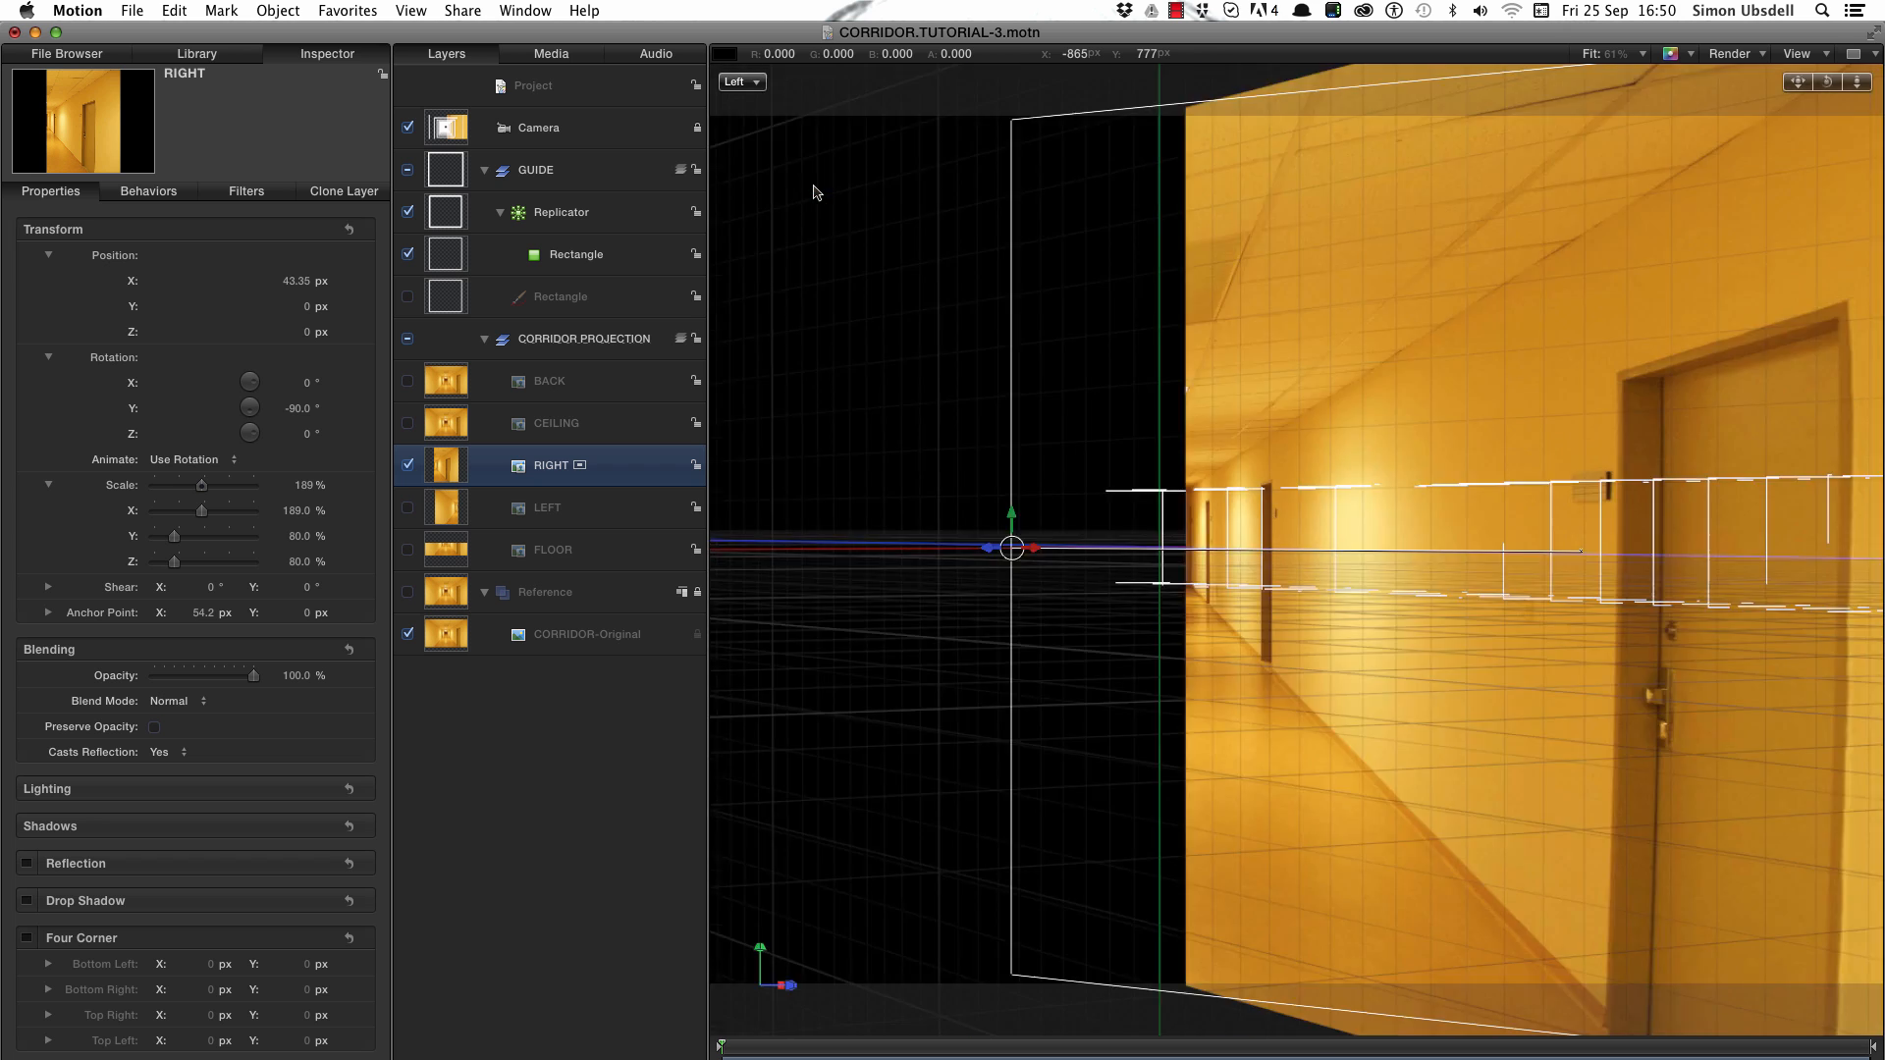
pyautogui.press('super+minus')
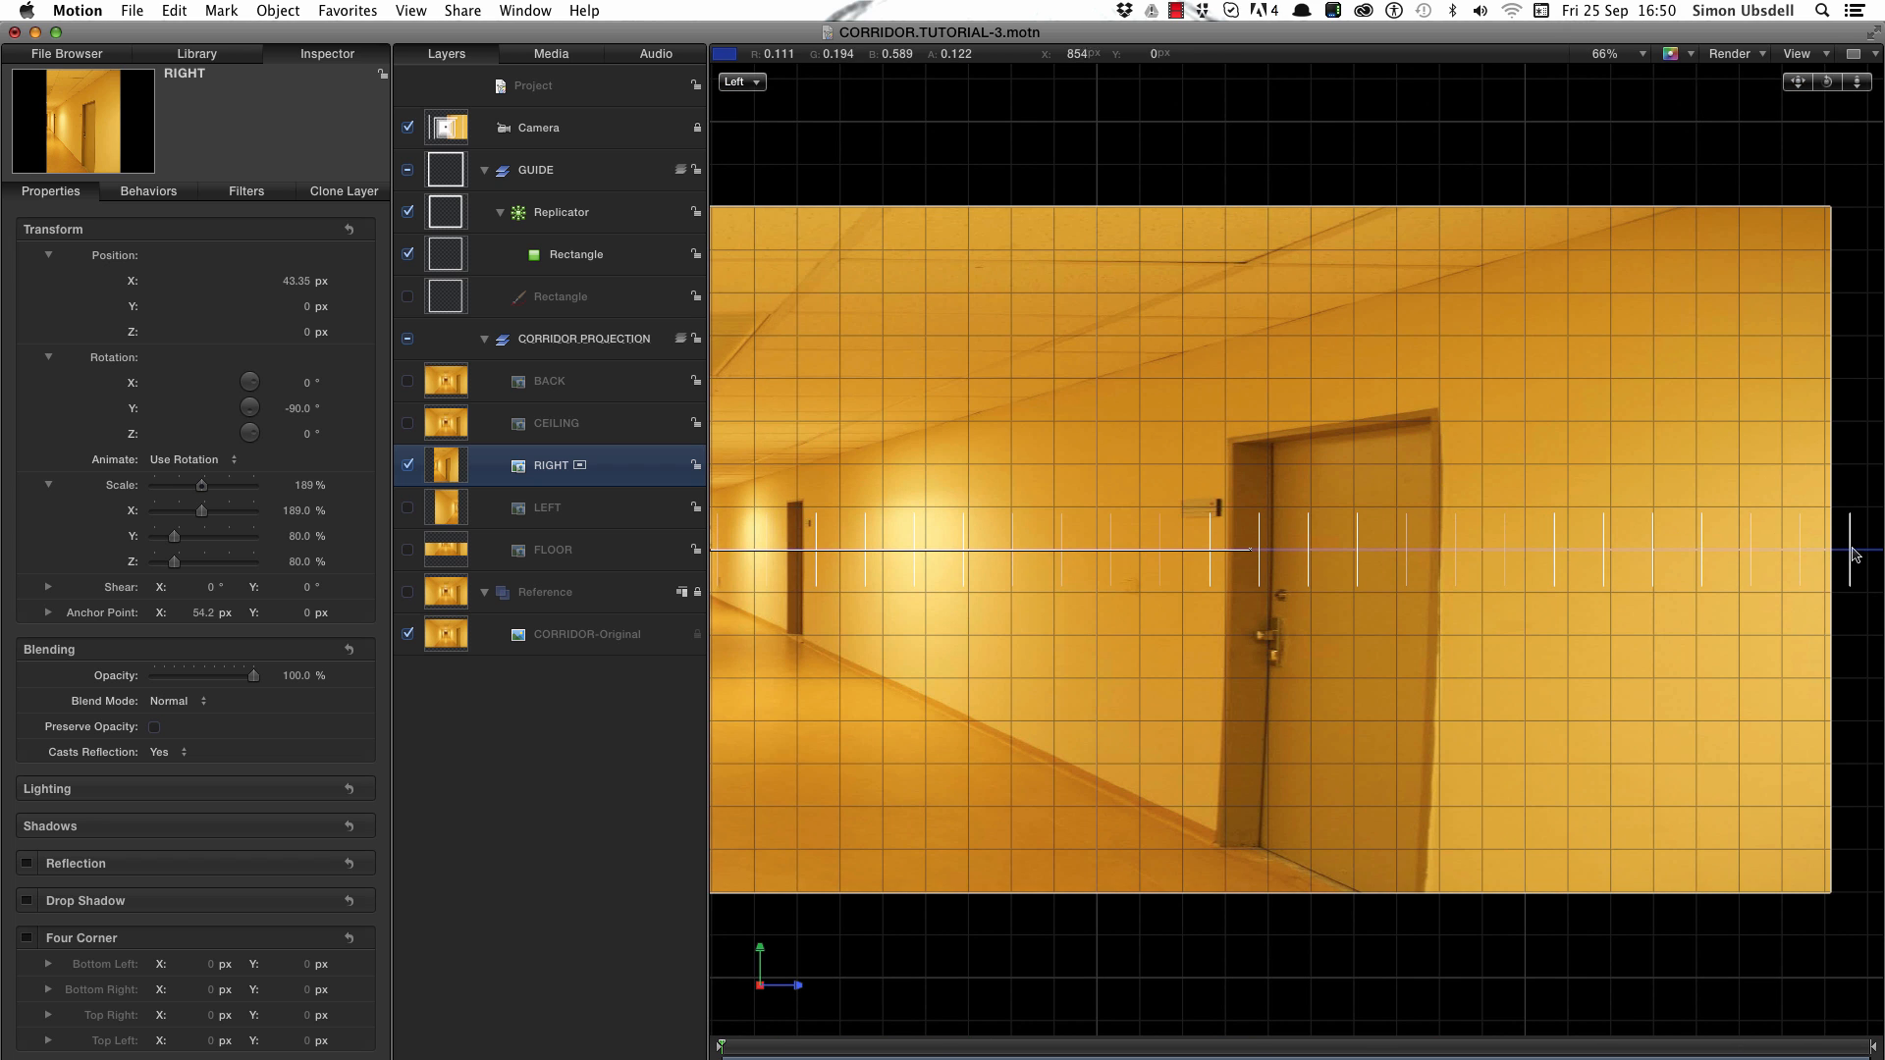
pyautogui.hscroll(5, 1828, 569)
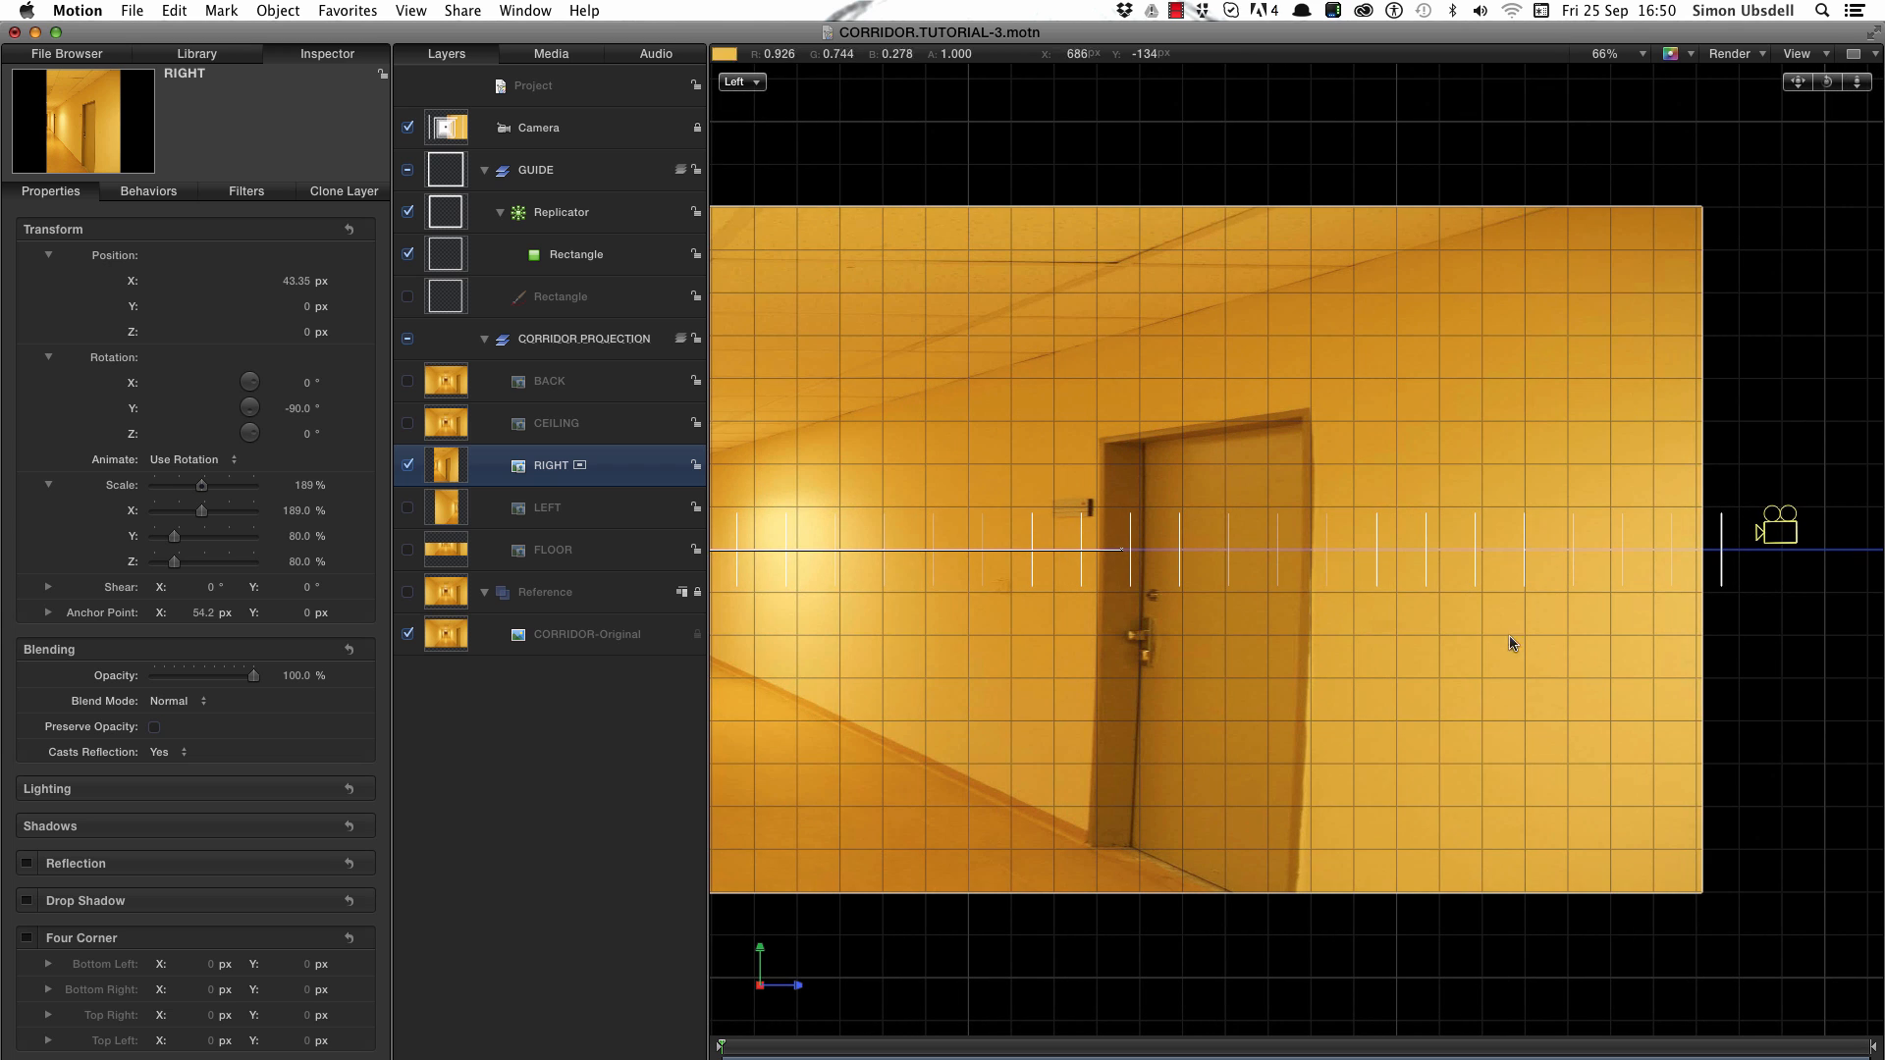
pyautogui.moveTo(293, 505); pyautogui.dragTo(294, 504)
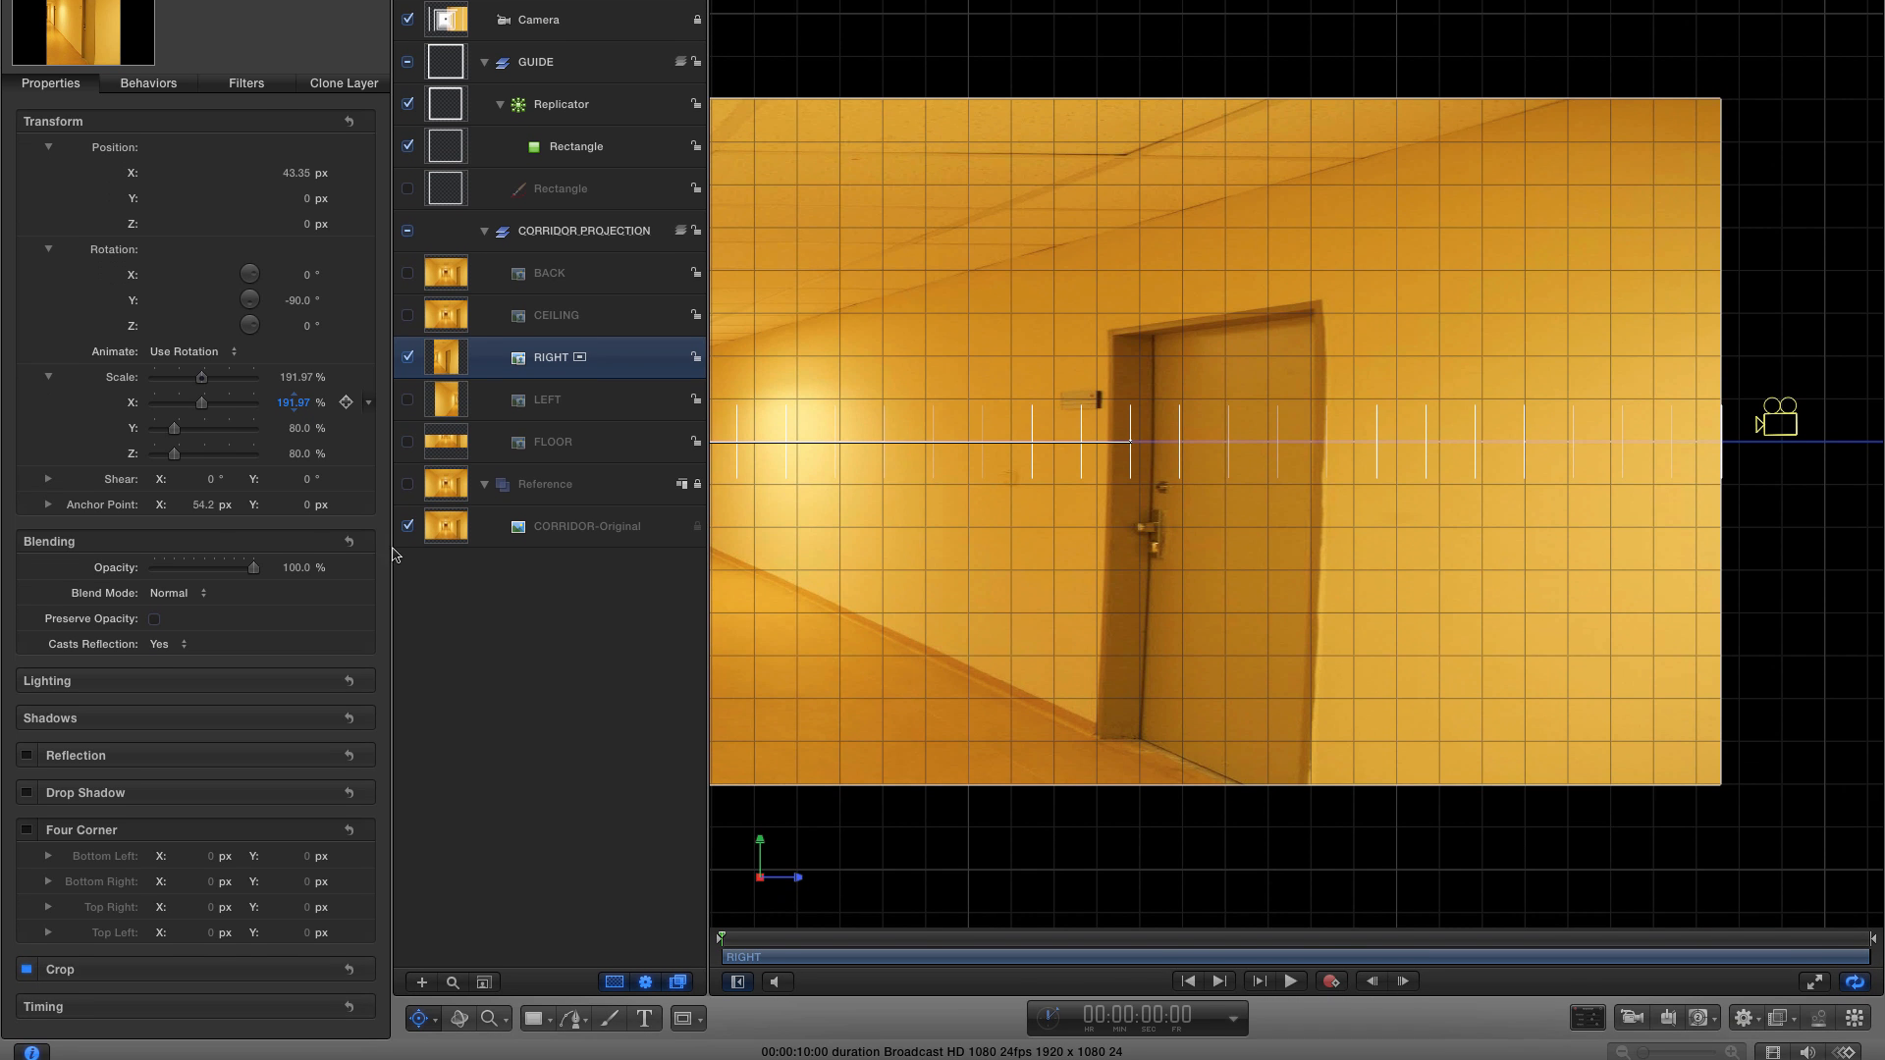
# - Distort the RIGHT layer by pulling both corners of its camera-side edge inwards to about the guide's height
pyautogui.click(435, 1010)
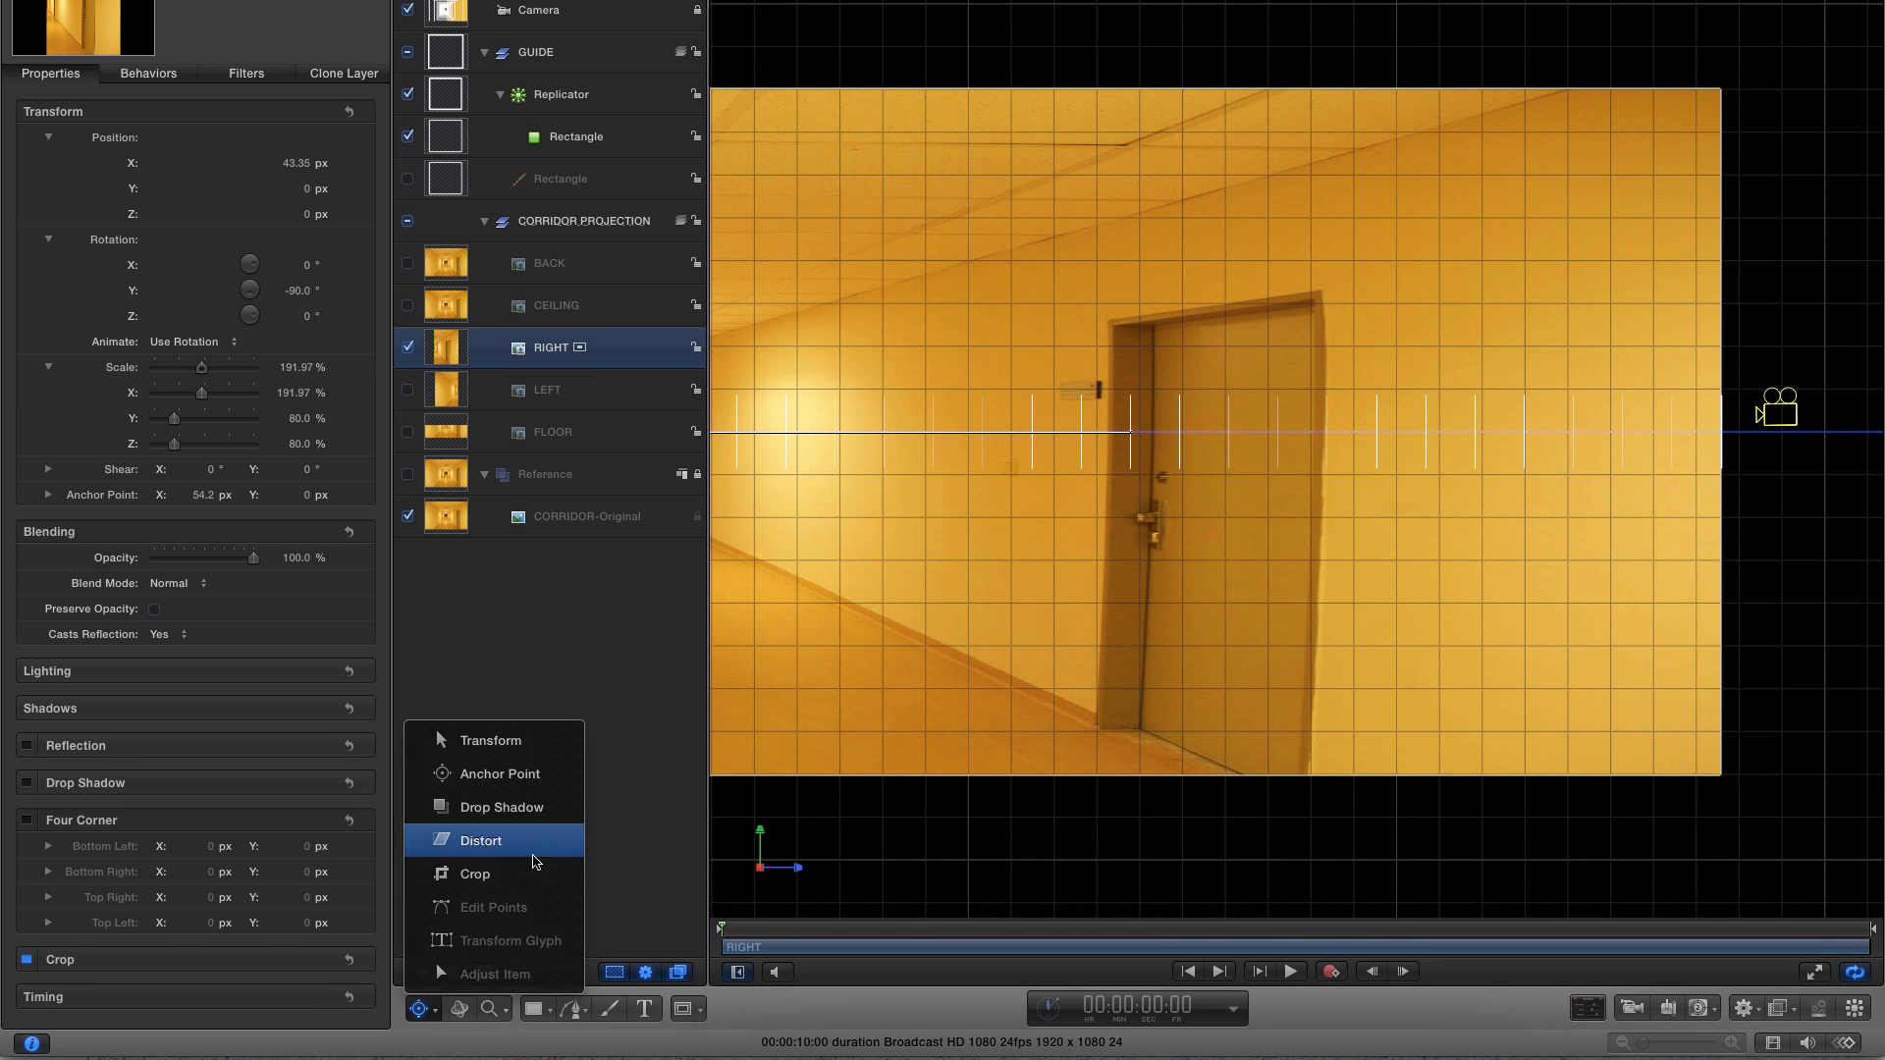
pyautogui.click(481, 840)
pyautogui.moveTo(1722, 92); pyautogui.dragTo(1723, 411)
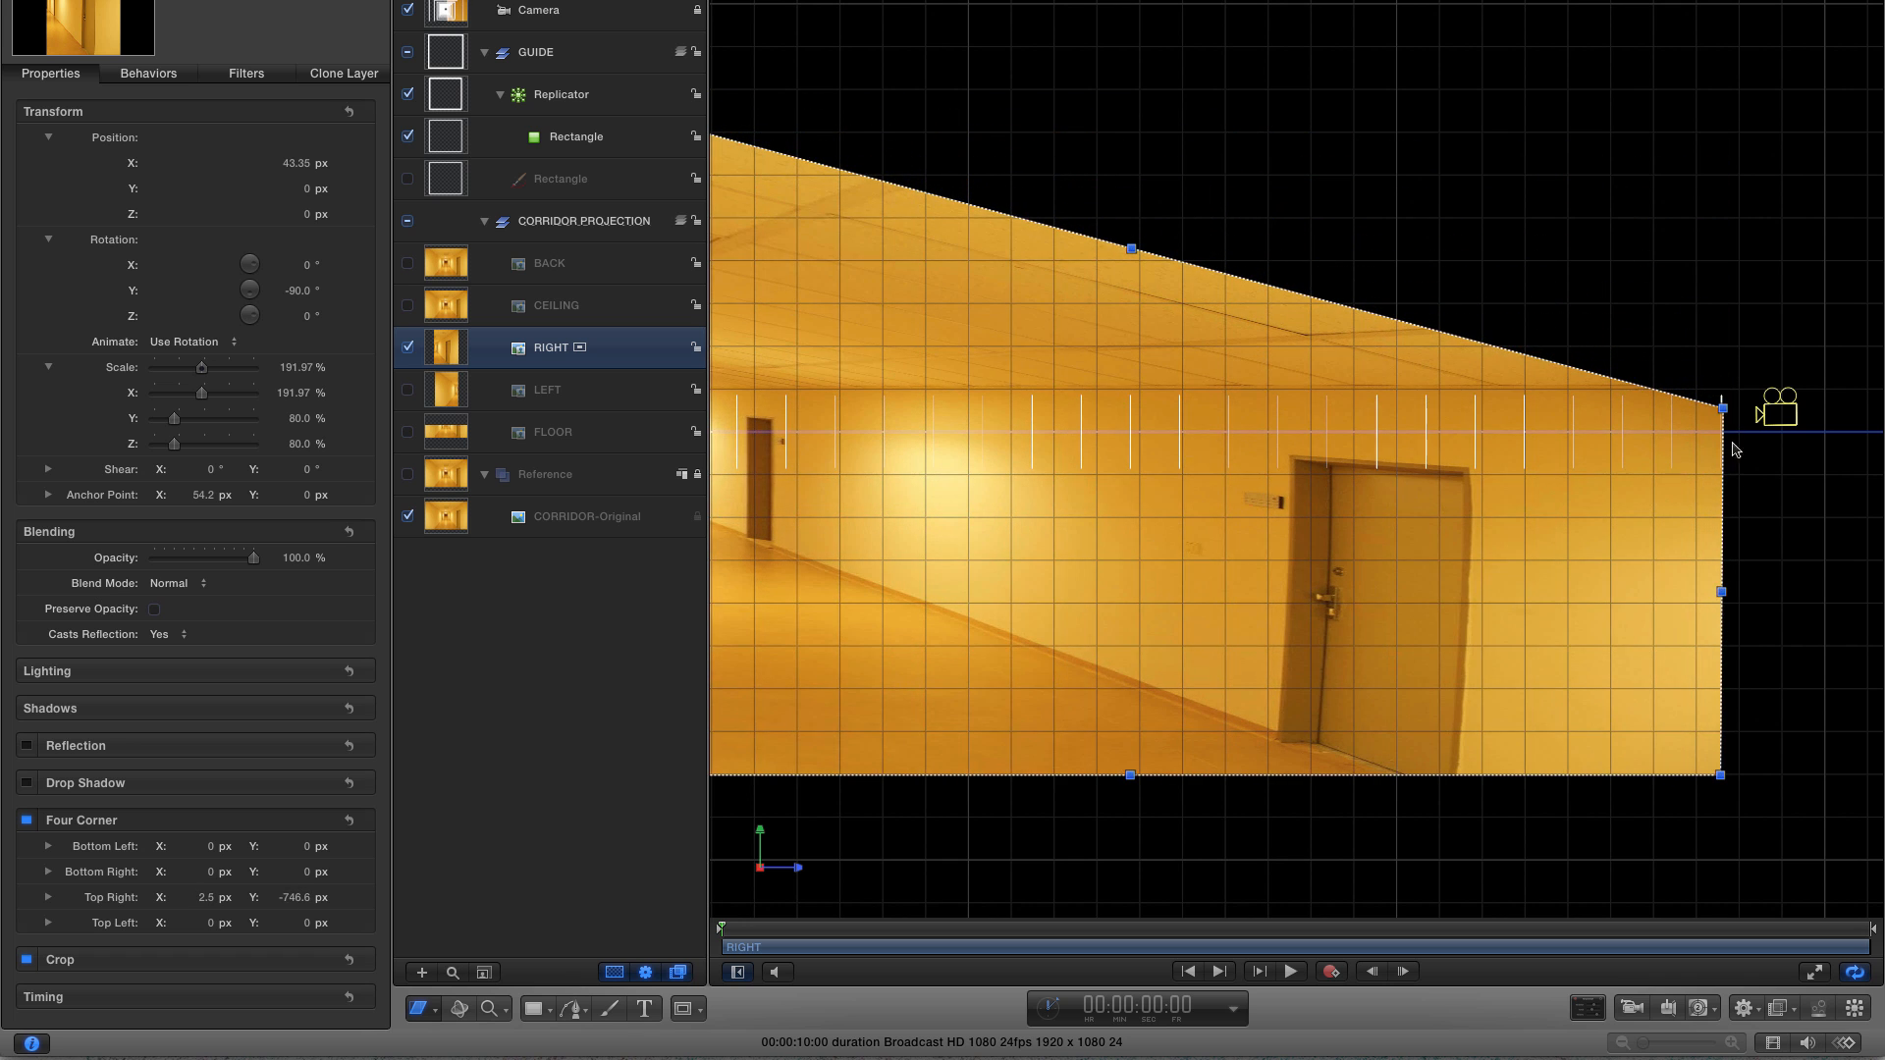
pyautogui.moveTo(1725, 778); pyautogui.dragTo(1727, 481)
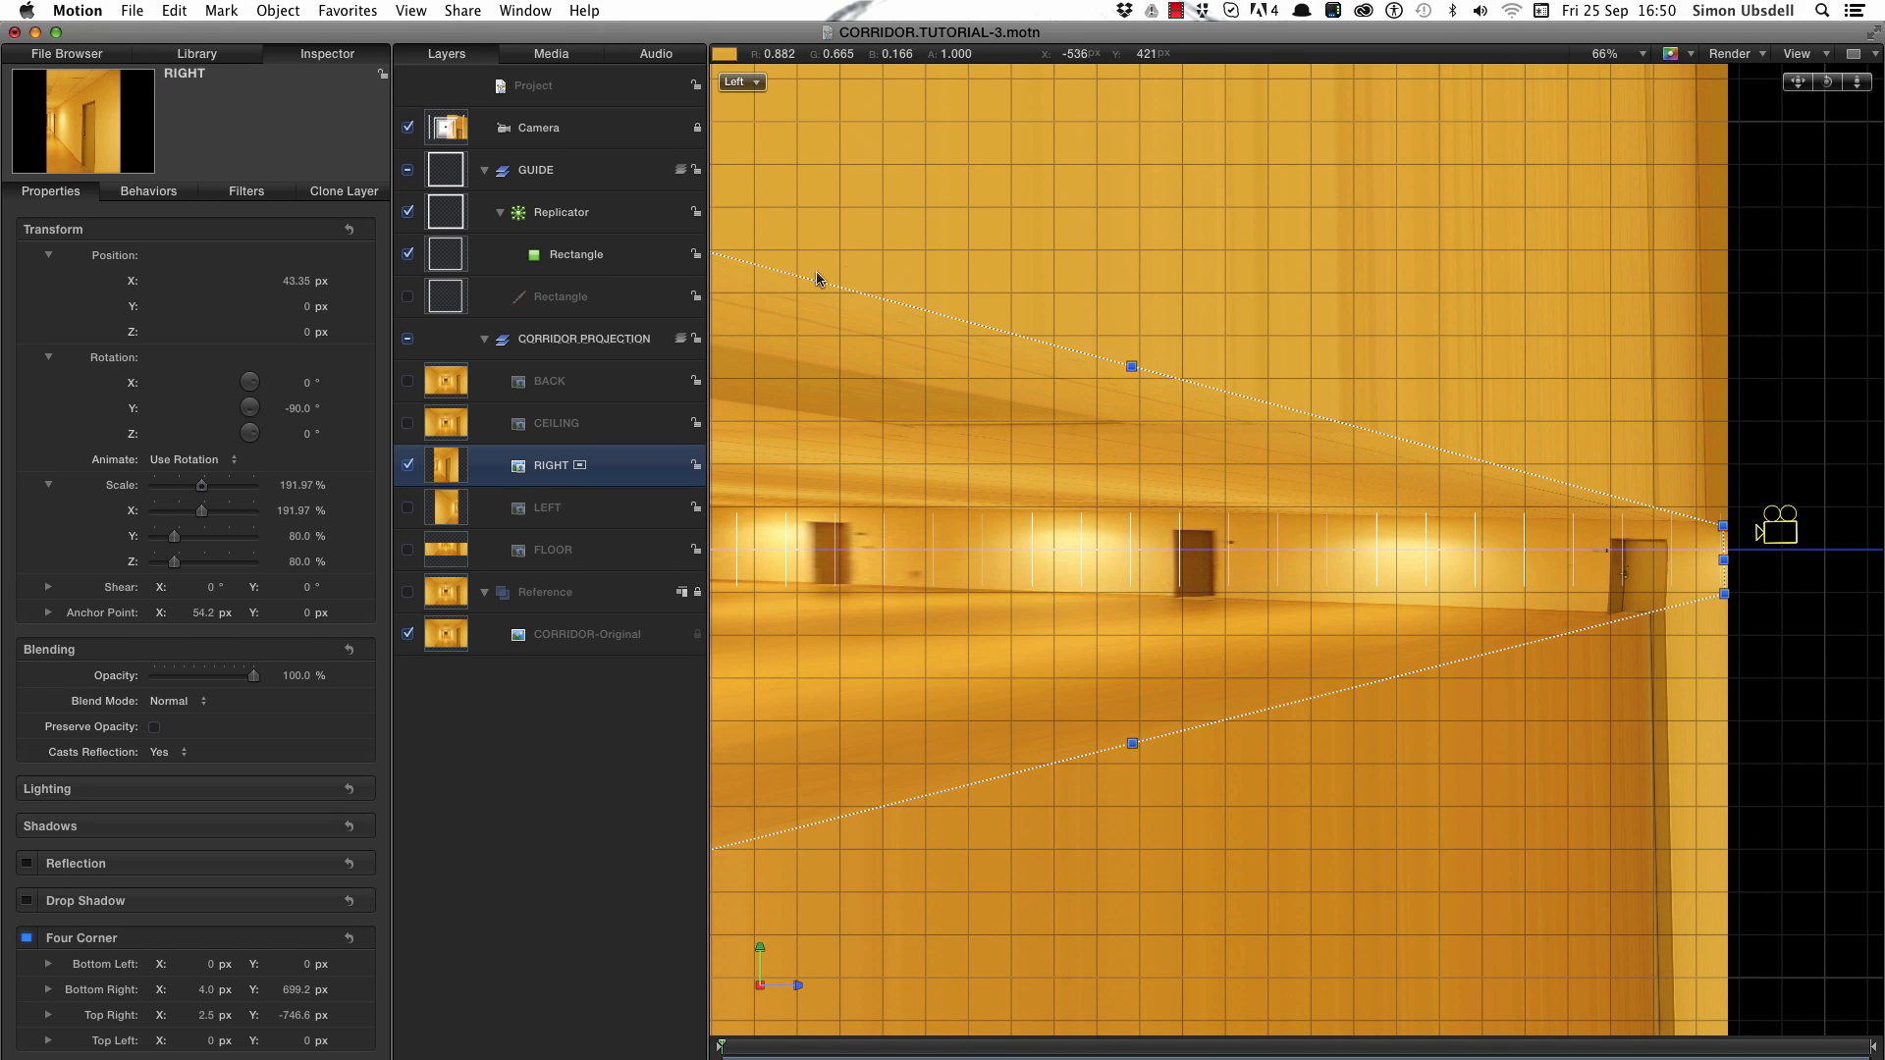
# - In the Active Camera view, set the X offsets of RIGHT's Bottom Right and Top Right corners to 0 px
pyautogui.click(735, 82)
pyautogui.click(776, 75)
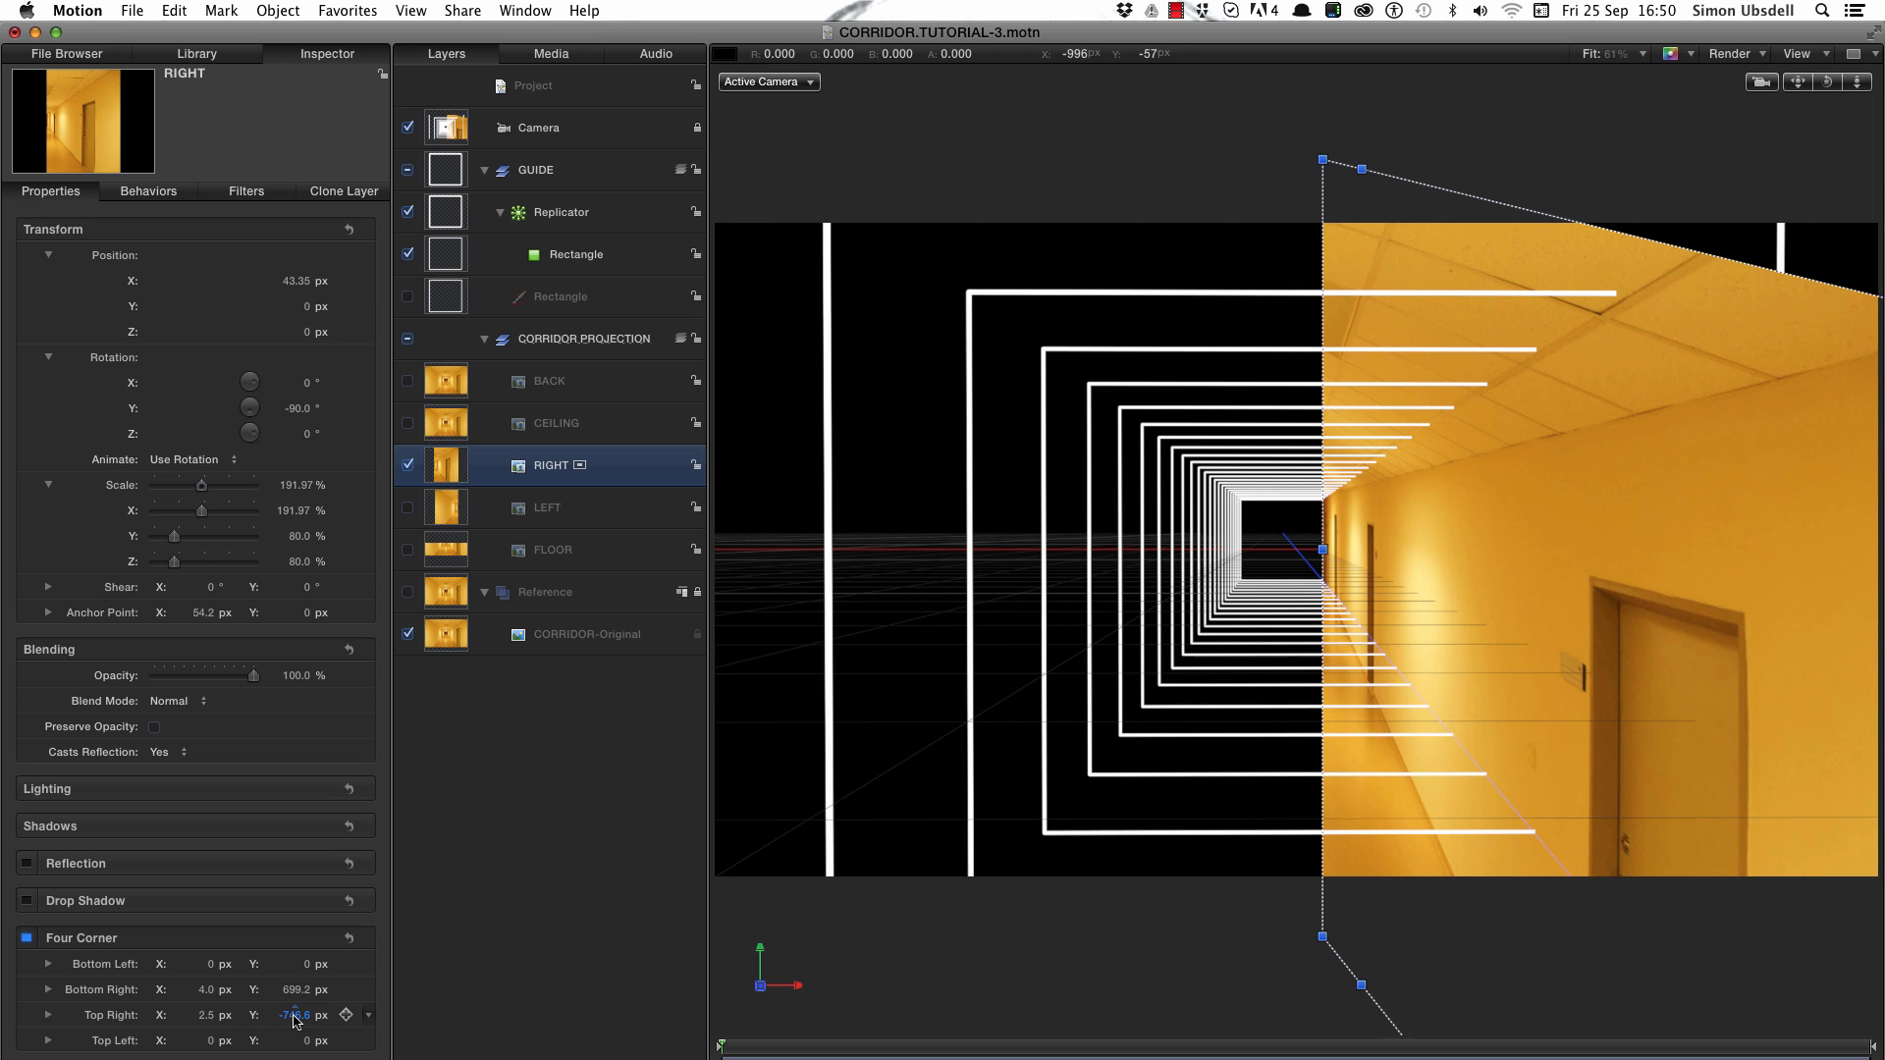
pyautogui.click(207, 990)
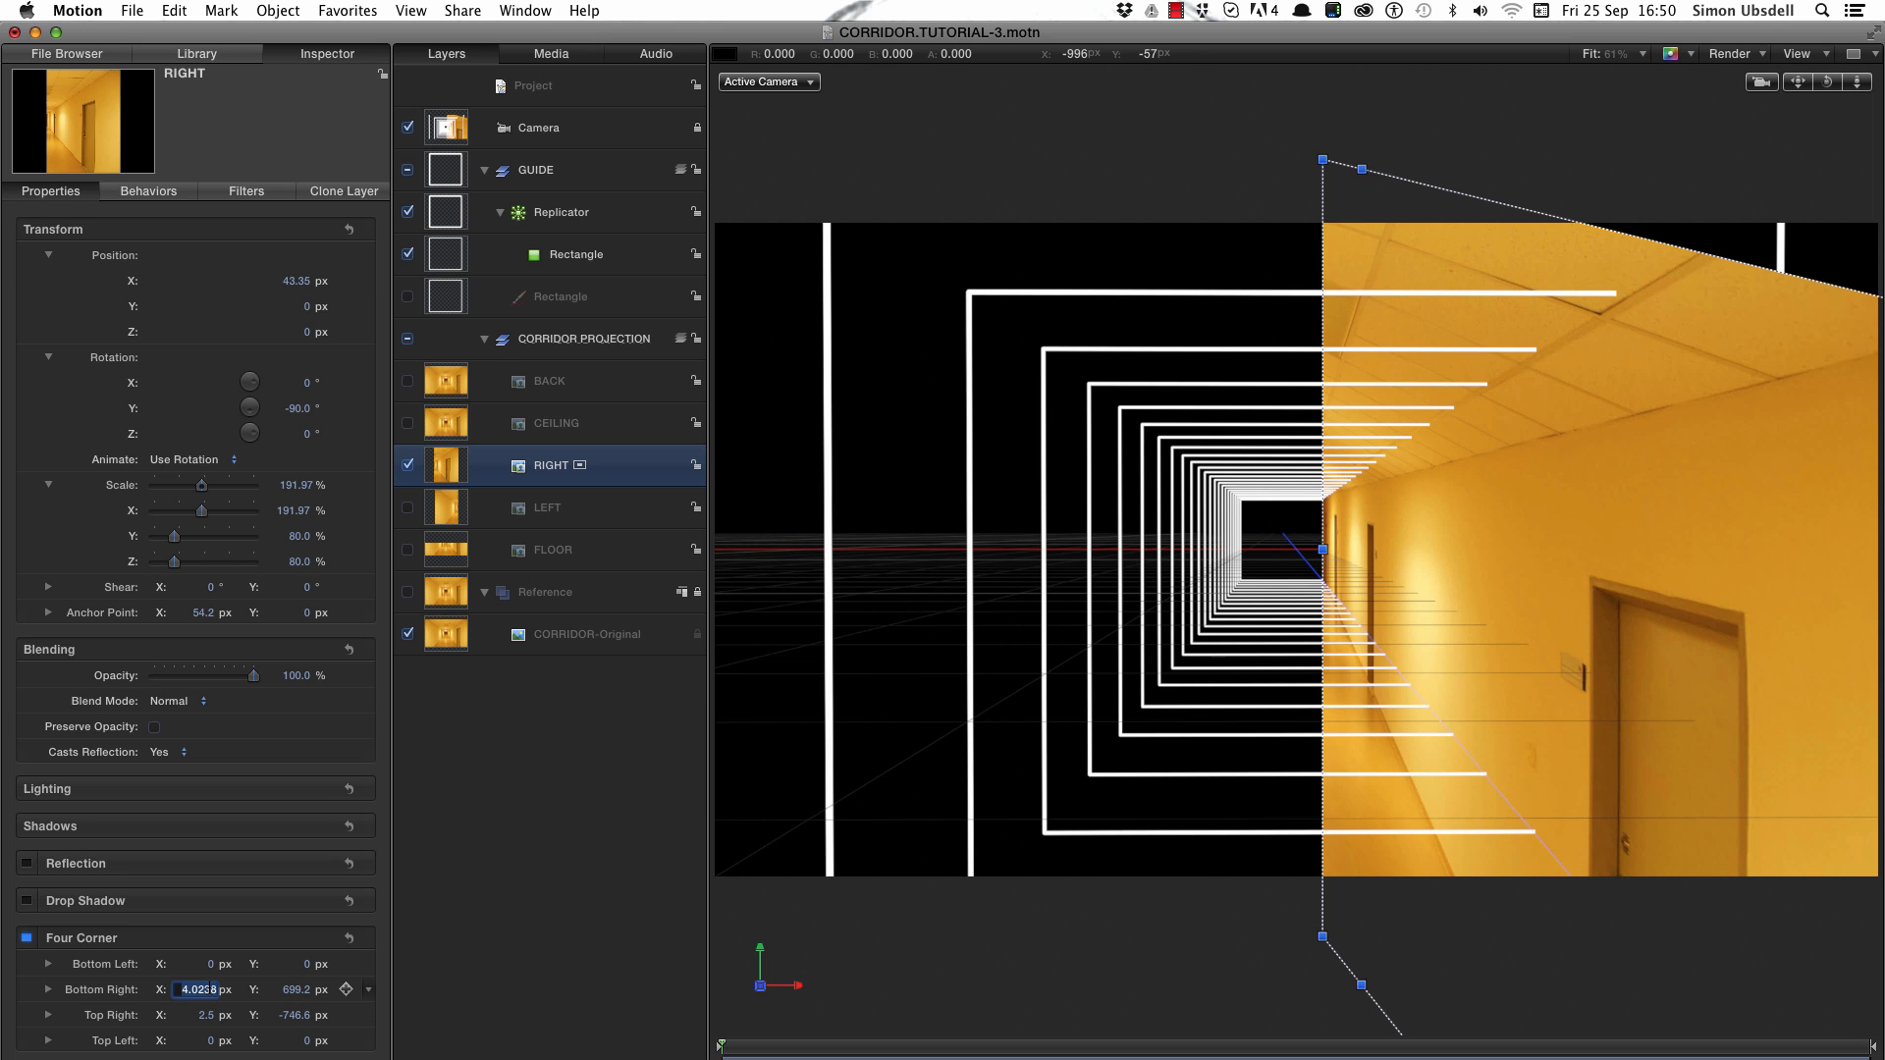
pyautogui.write('0')
pyautogui.press('Return')
pyautogui.click(209, 1015)
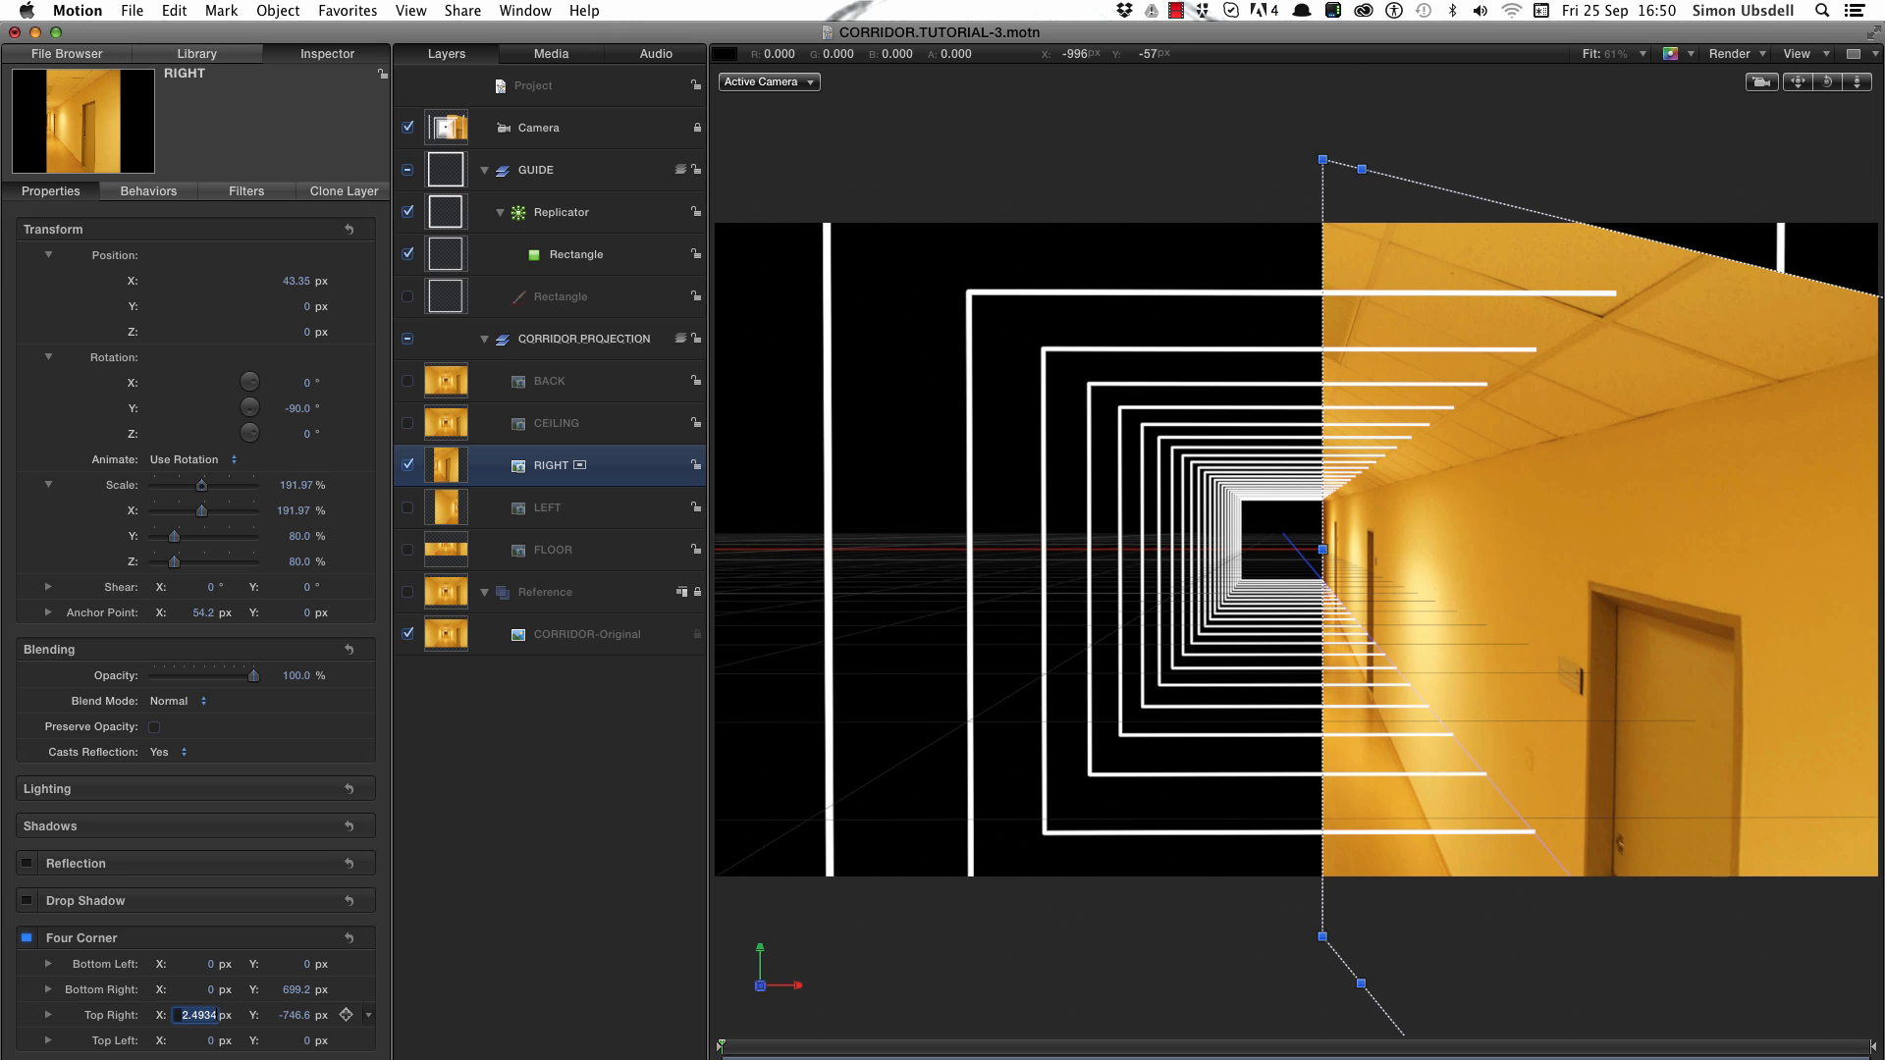
pyautogui.write('0')
pyautogui.press('Return')
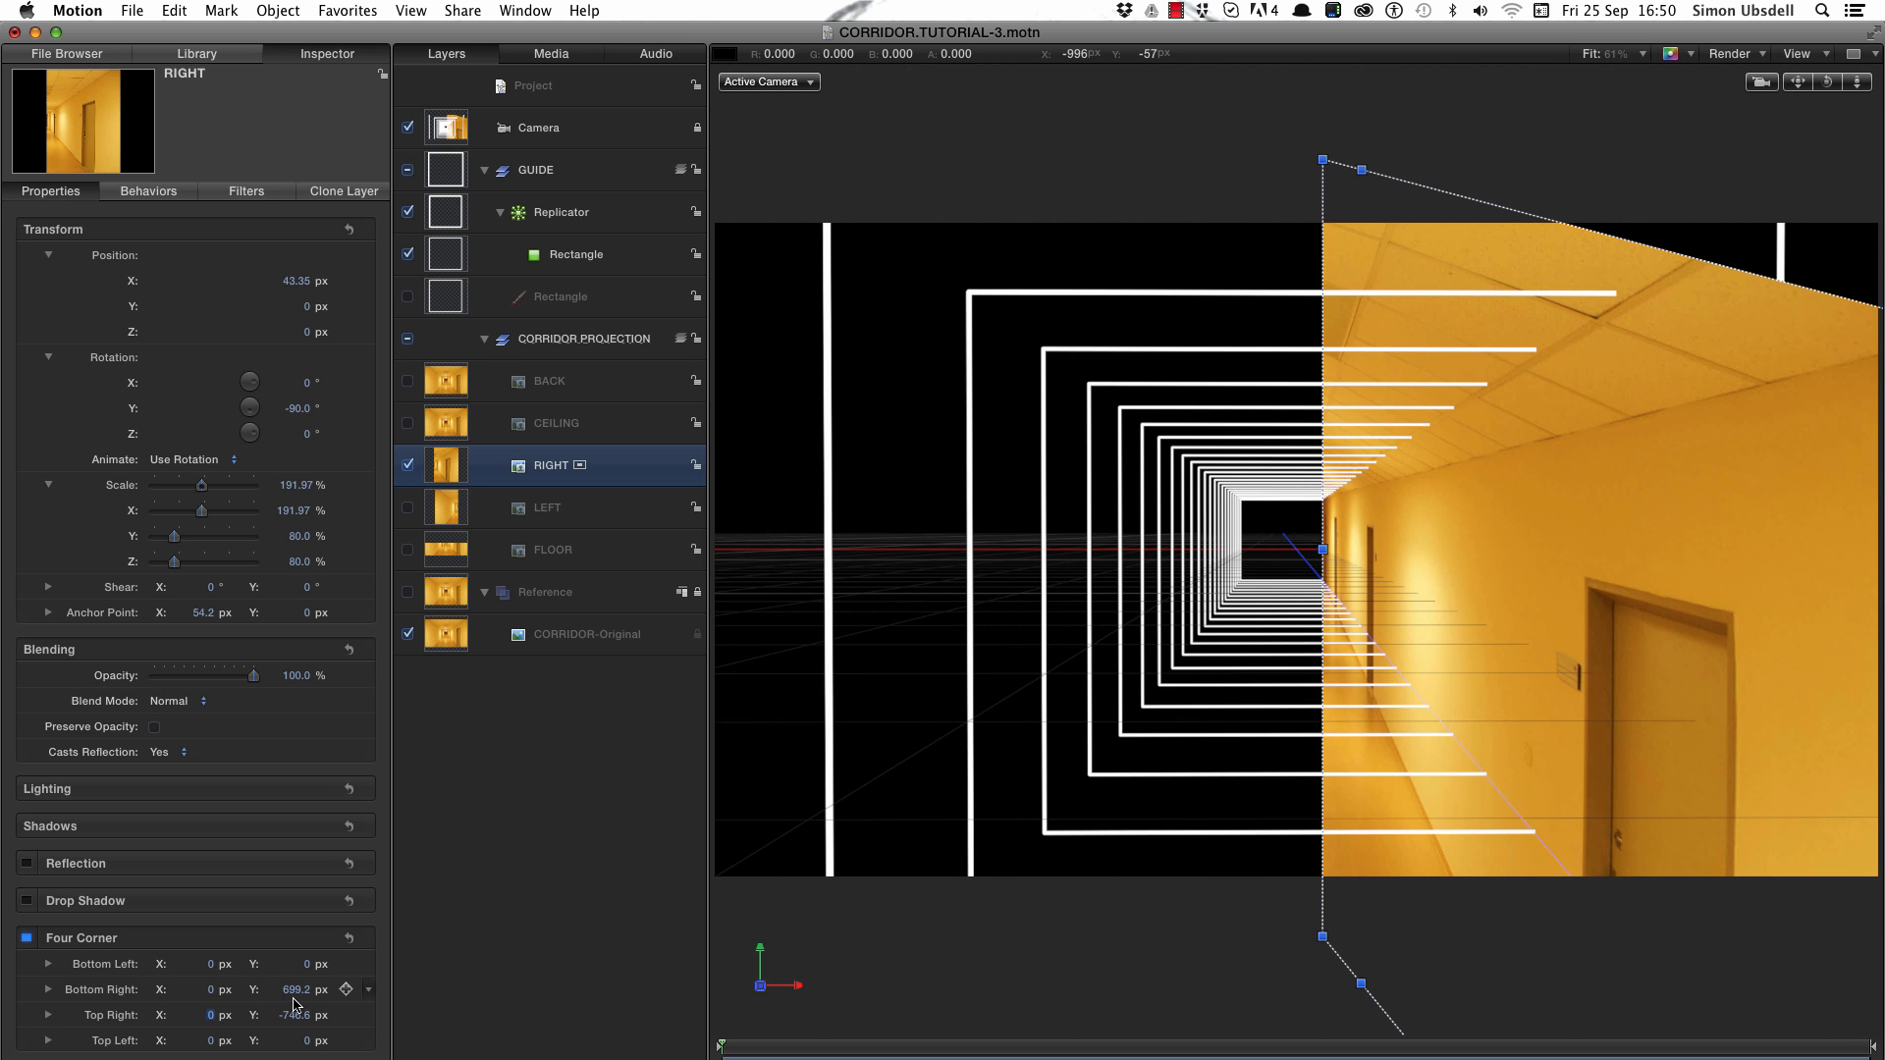
# - Set RIGHT's X position to 45 px and adjust its Four Corner Y offsets to 782.2 px for Bottom Right and -706.6 px for Top Right
pyautogui.moveTo(295, 1015); pyautogui.dragTo(301, 1015)
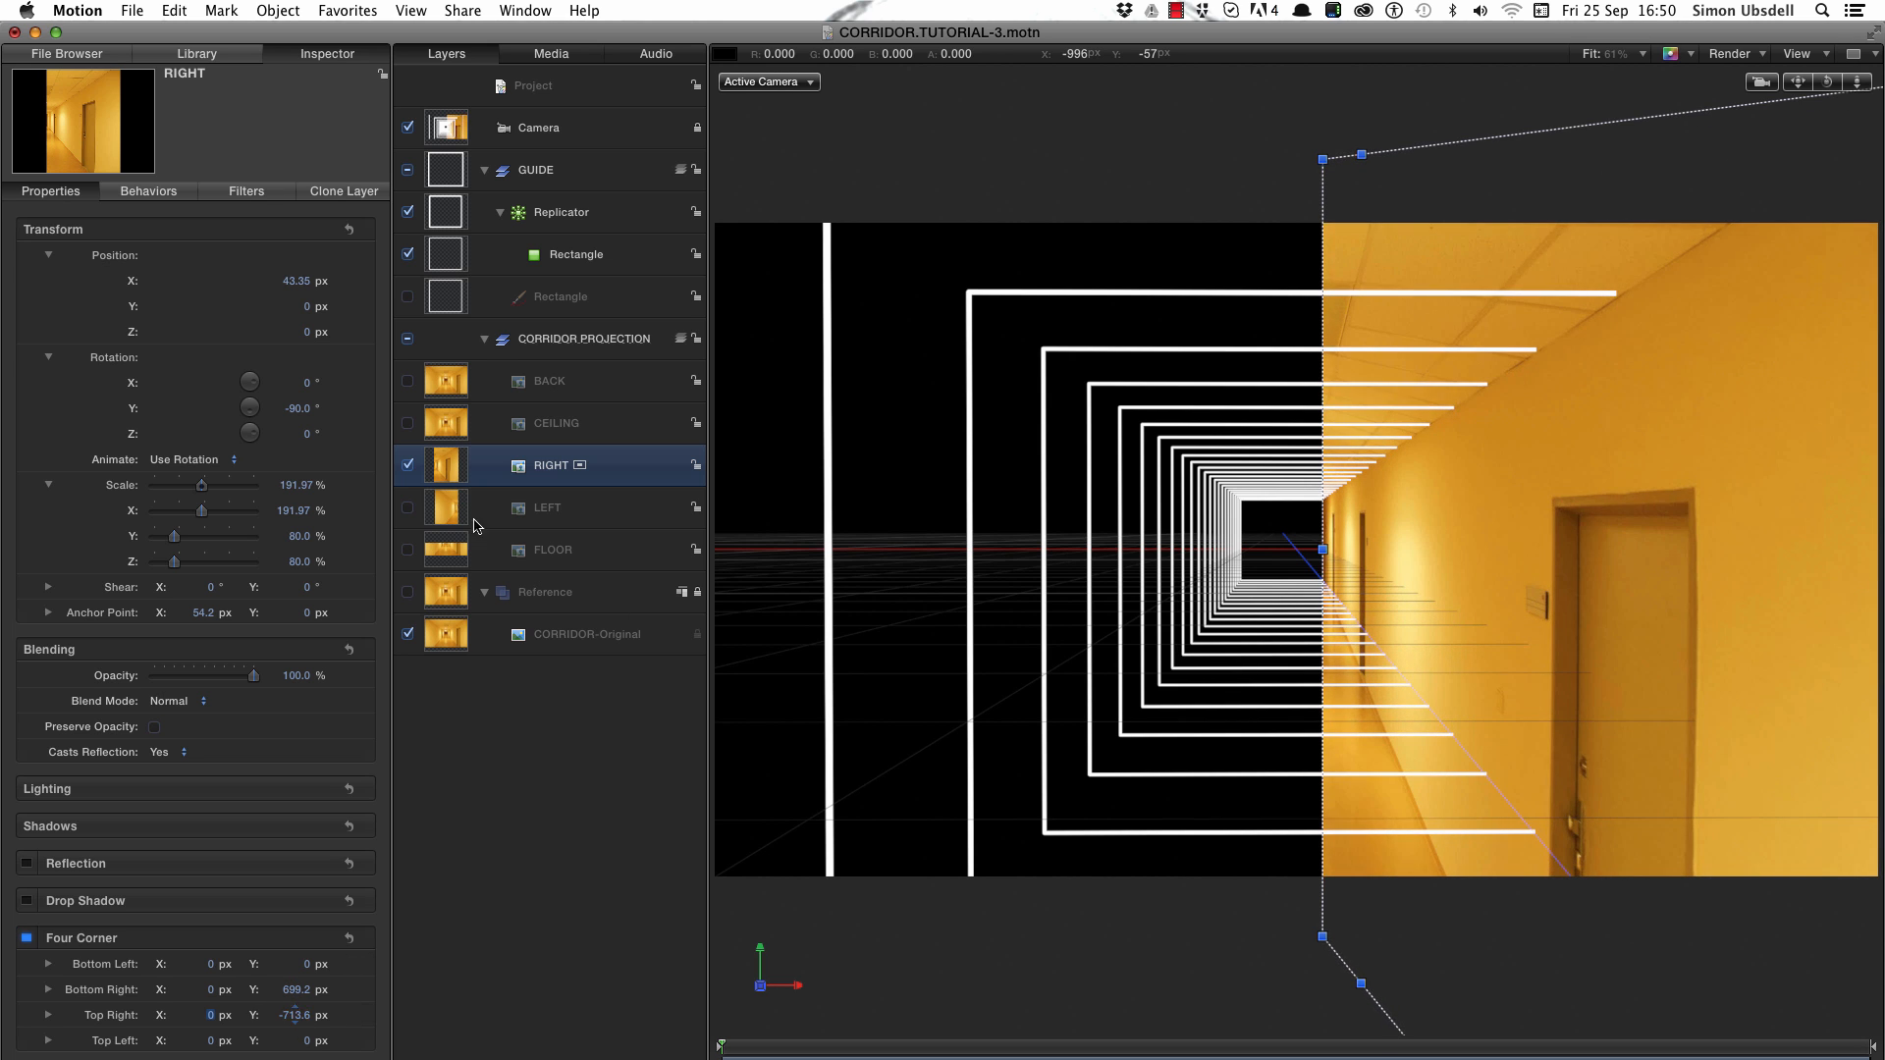
pyautogui.click(291, 282)
pyautogui.write('45')
pyautogui.press('Return')
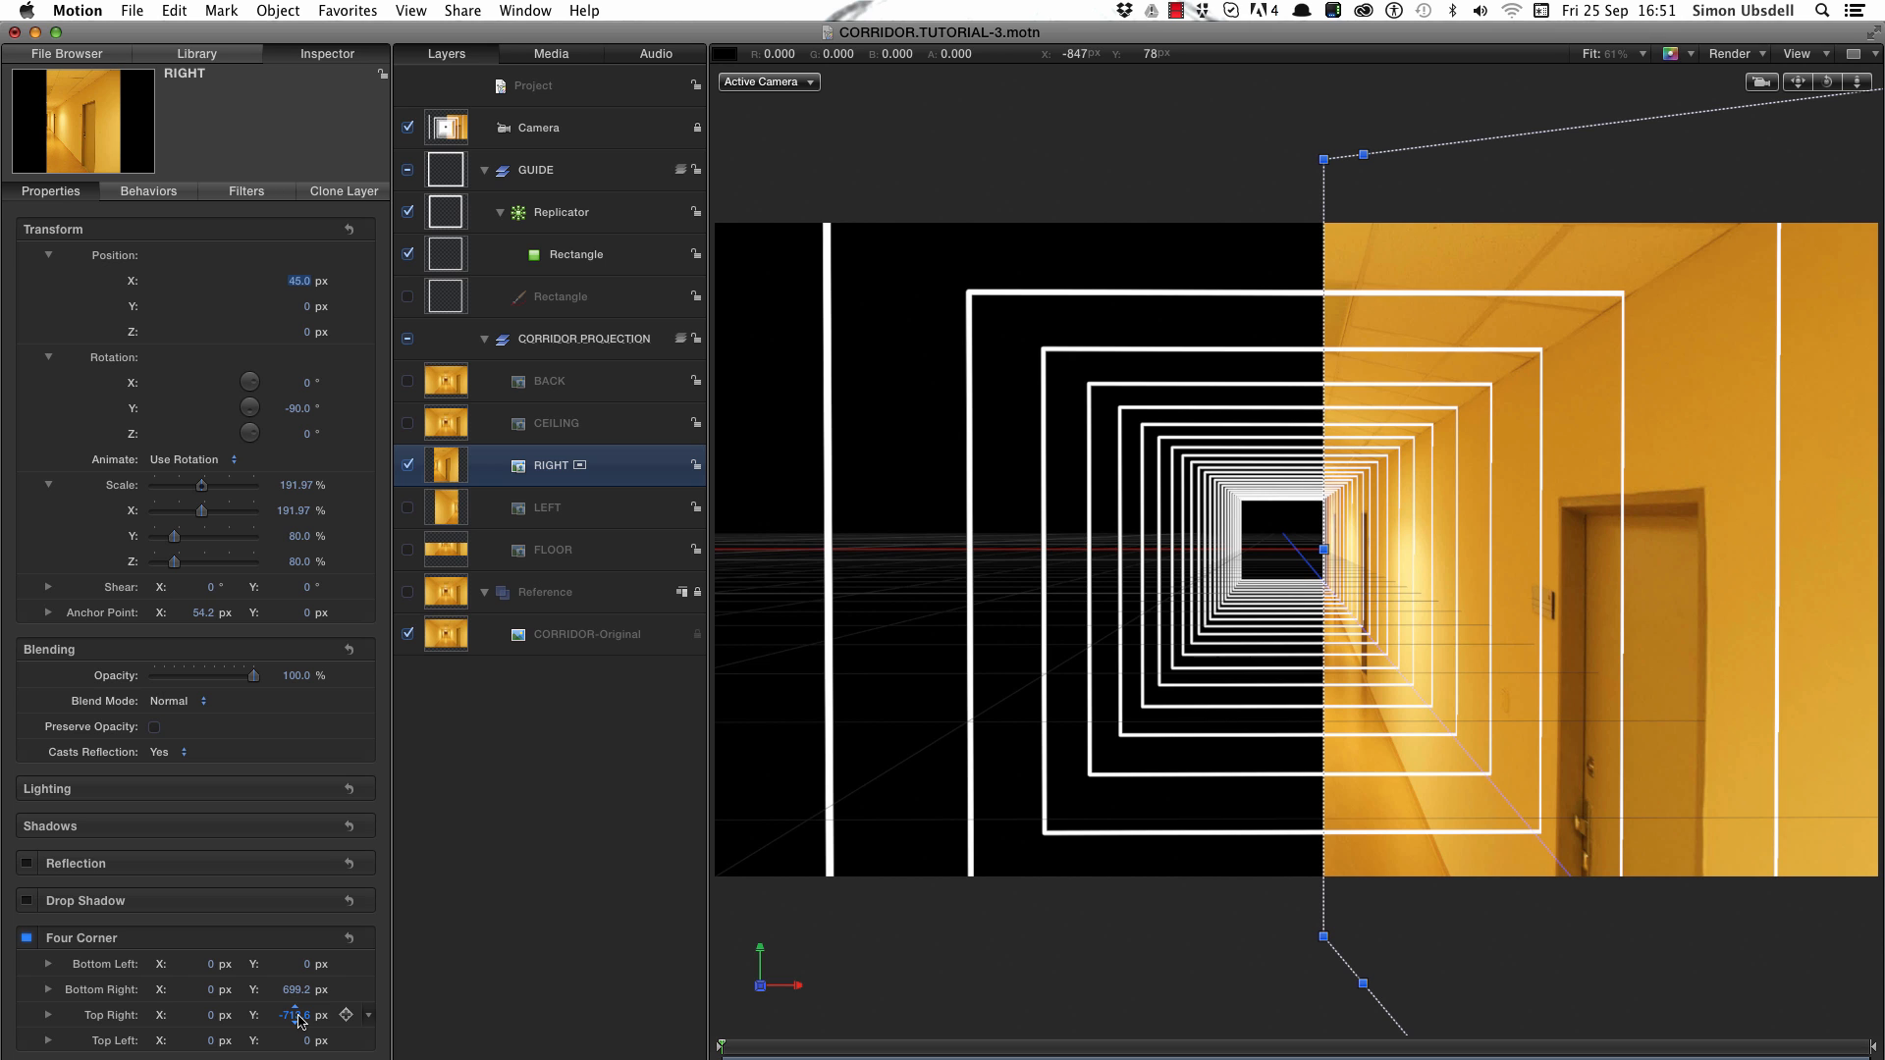
pyautogui.moveTo(299, 1016); pyautogui.dragTo(305, 994)
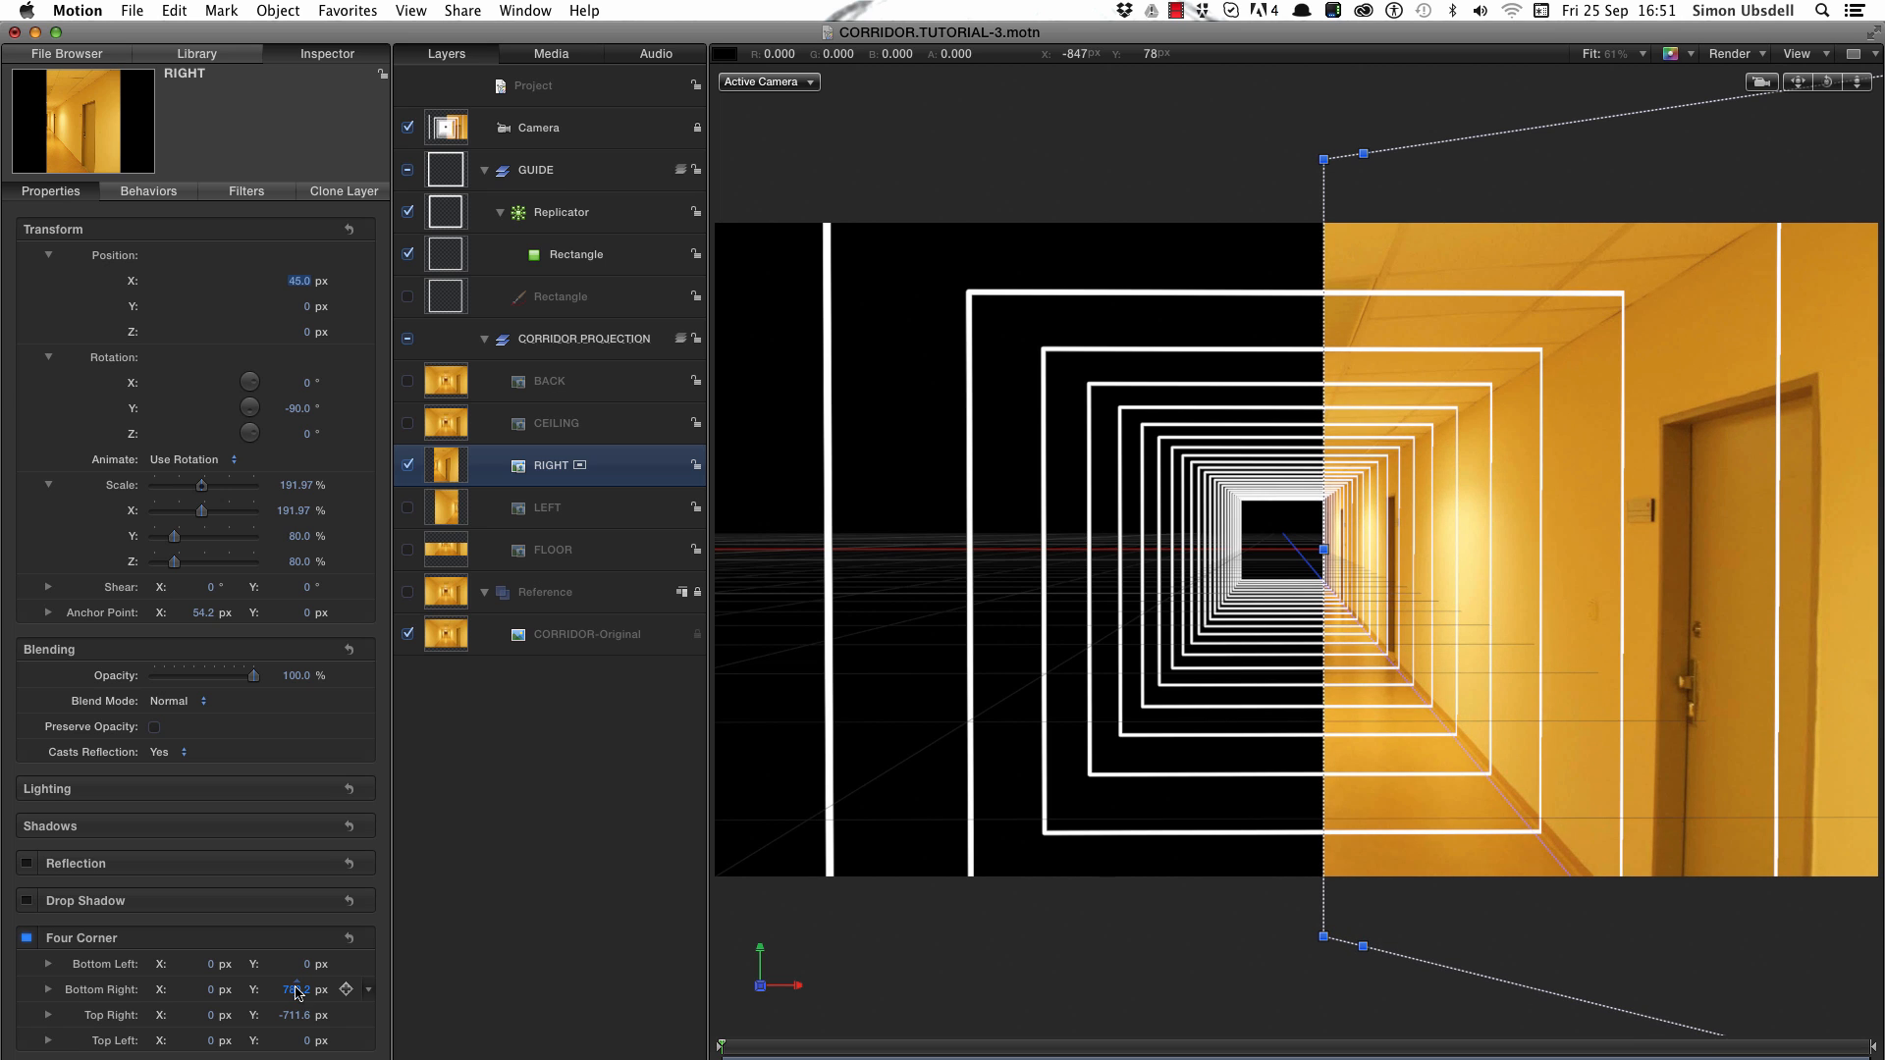
pyautogui.moveTo(300, 1016); pyautogui.dragTo(298, 990)
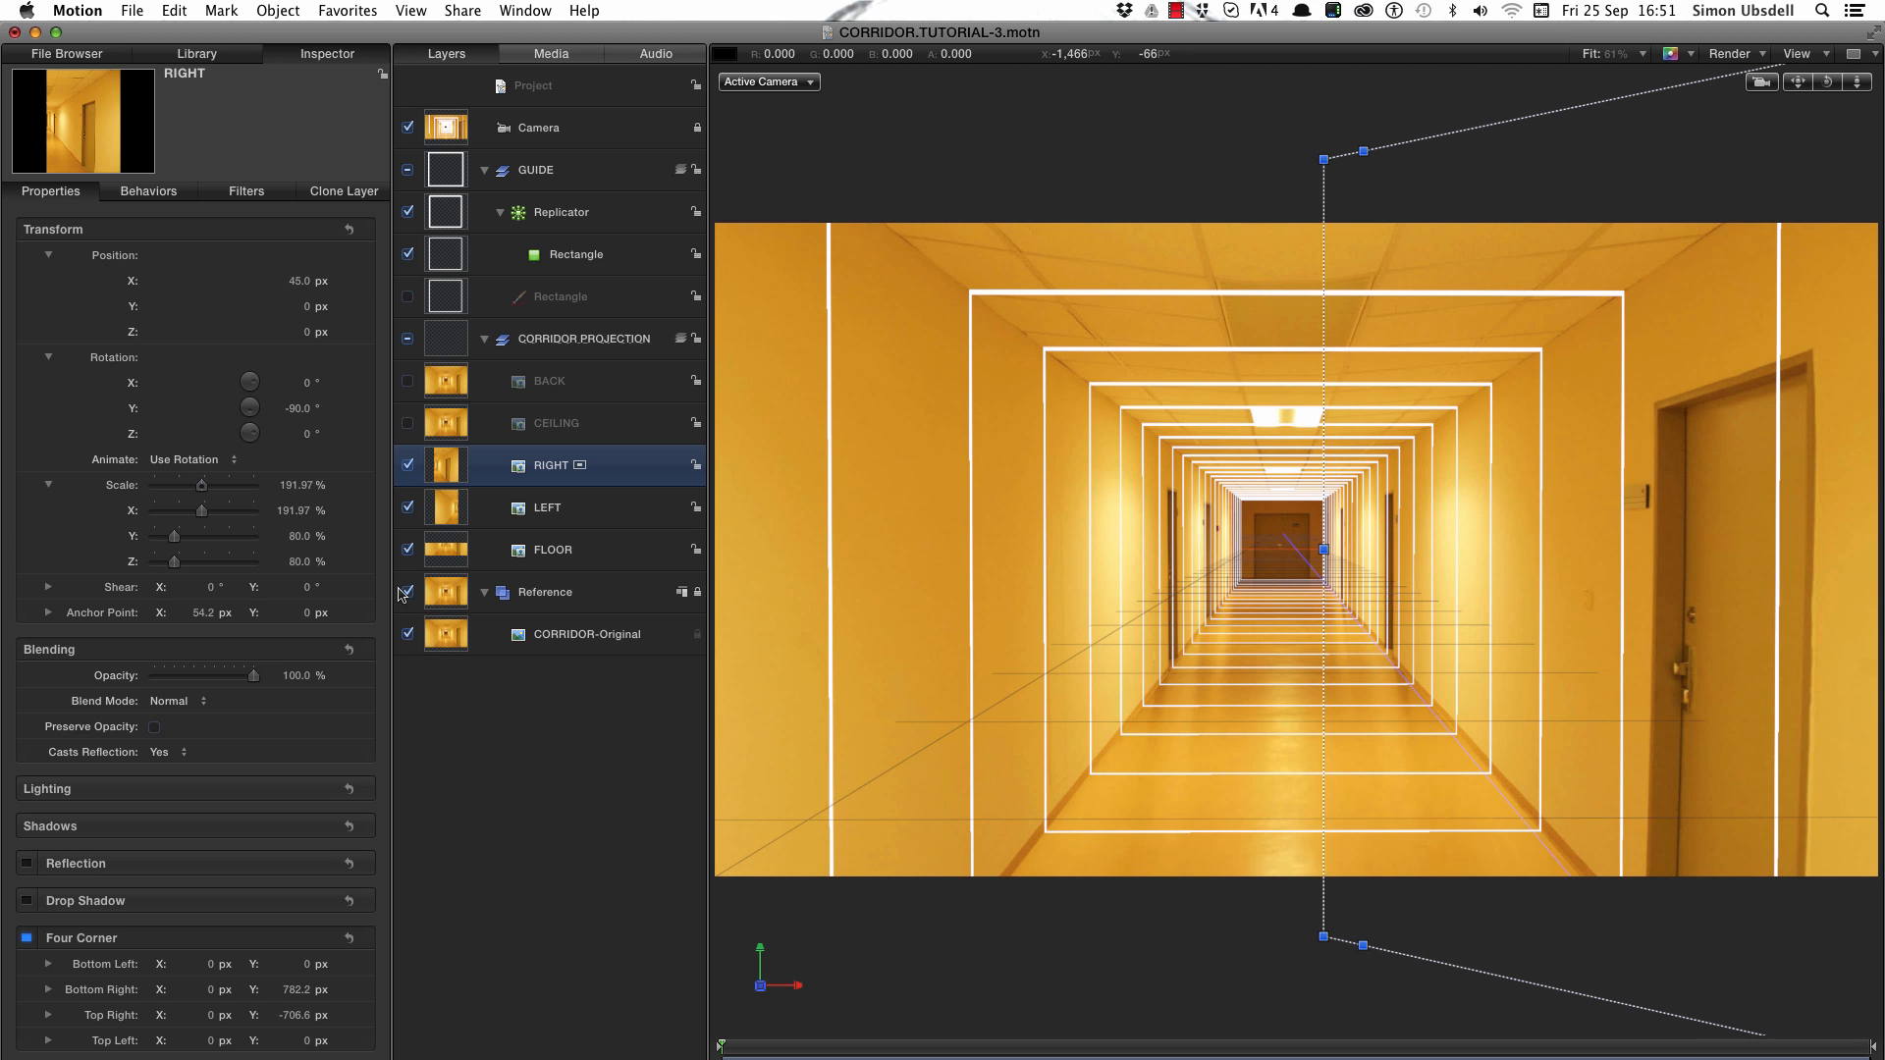
# - Hide the RIGHT, LEFT and FLOOR layers together, and show and select the CEILING layer
pyautogui.press('super+slash')
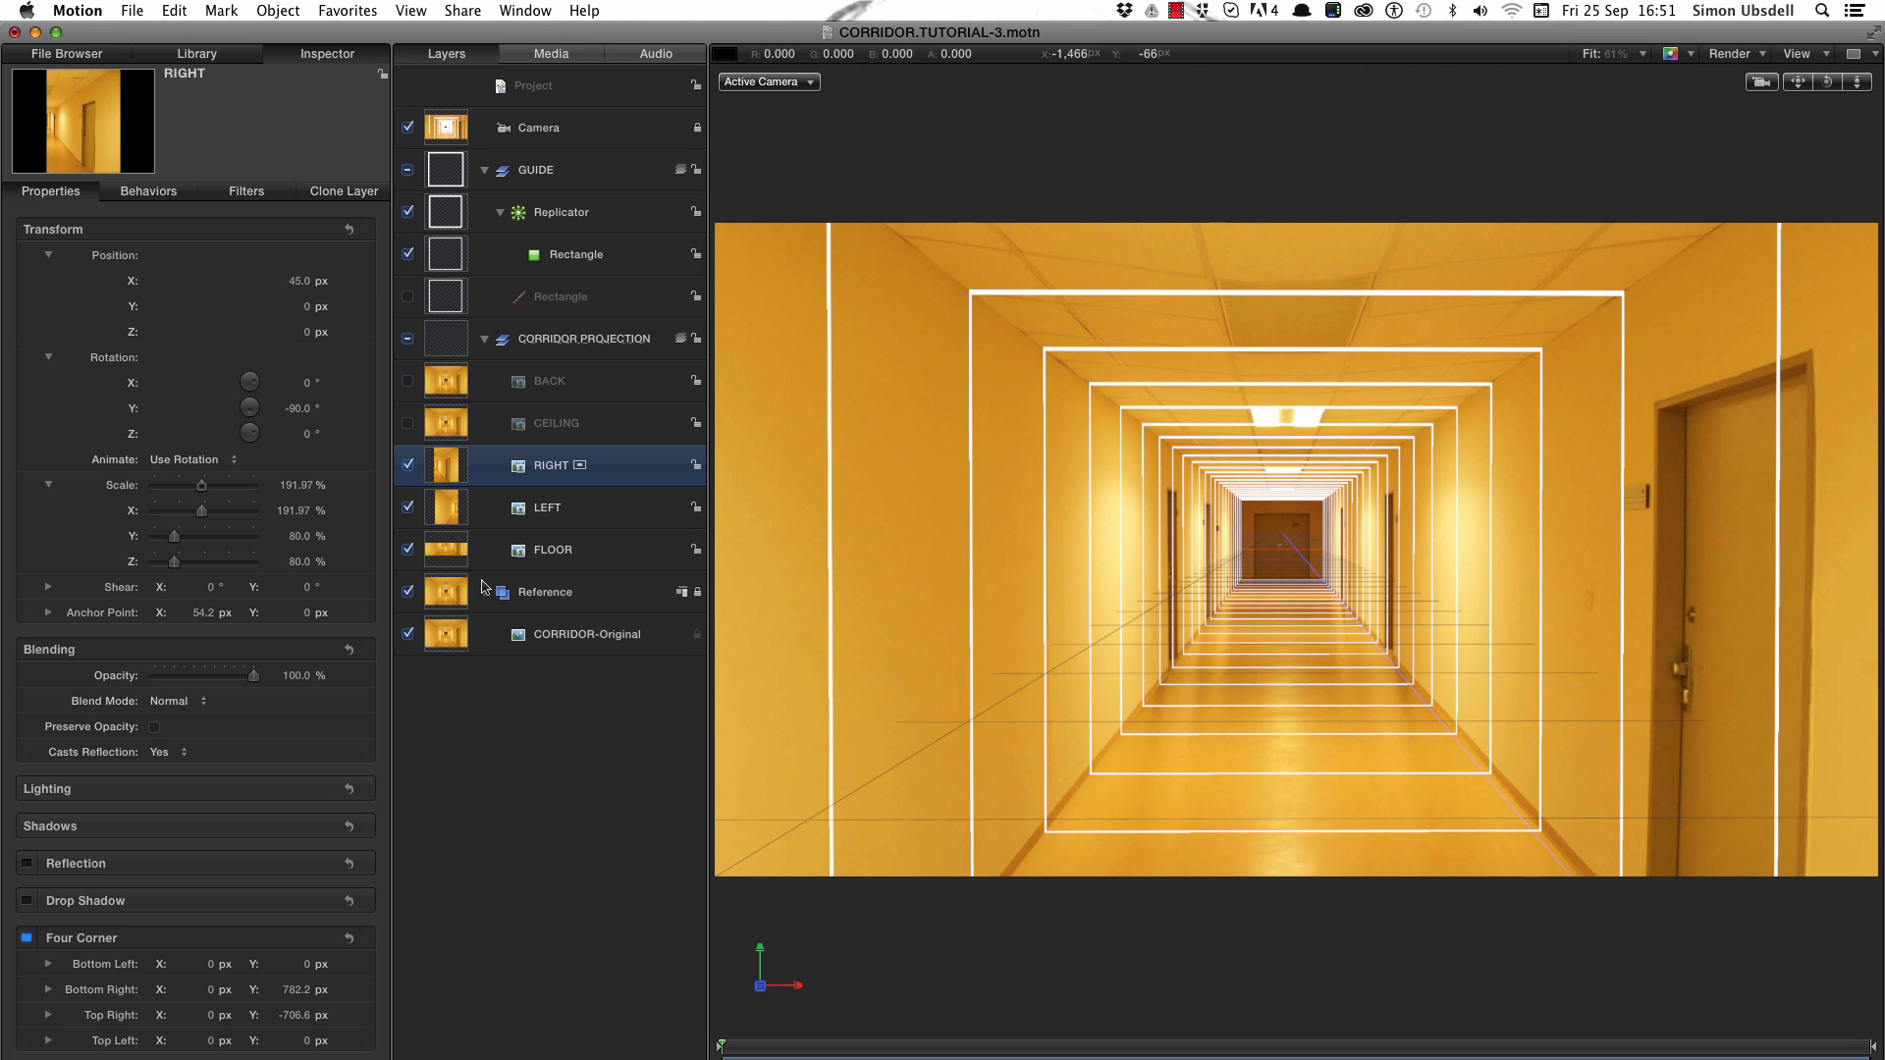
pyautogui.keyDown('shift'); pyautogui.click(446, 558); pyautogui.keyUp('shift')
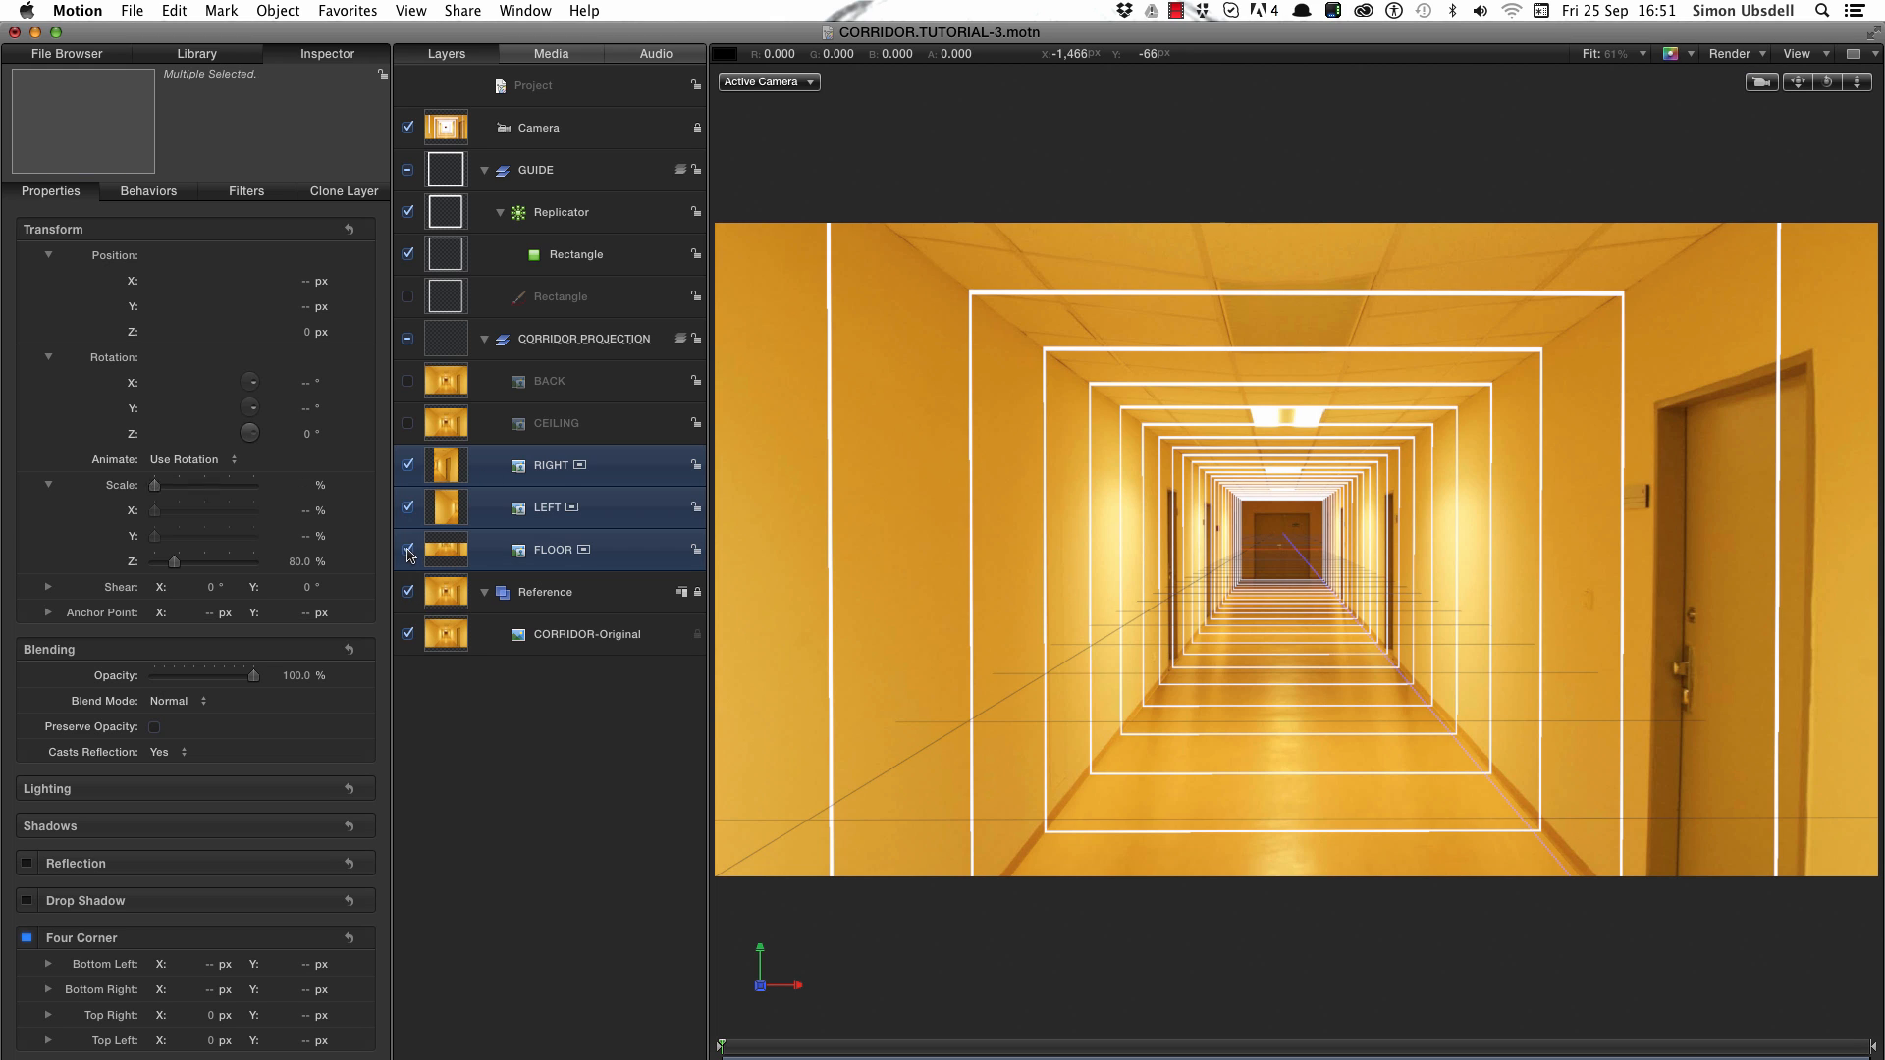
pyautogui.click(408, 551)
pyautogui.click(407, 423)
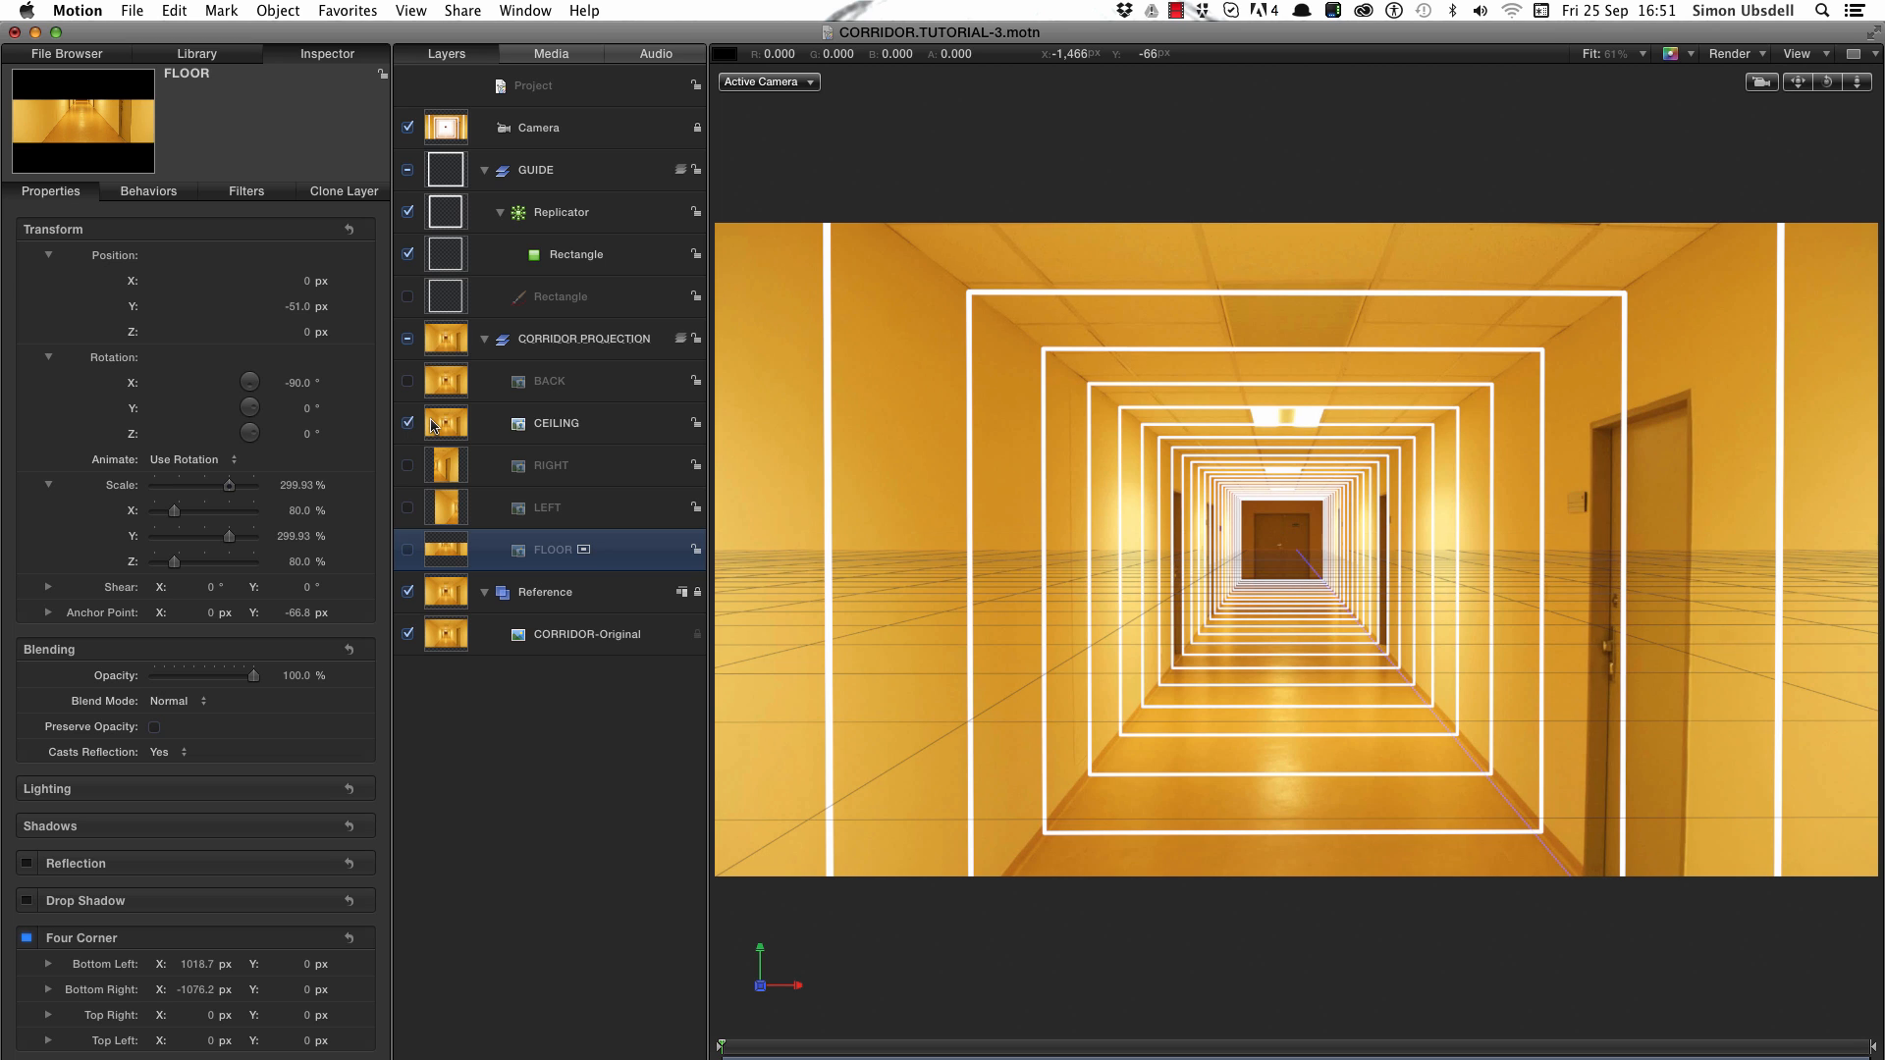
pyautogui.click(433, 425)
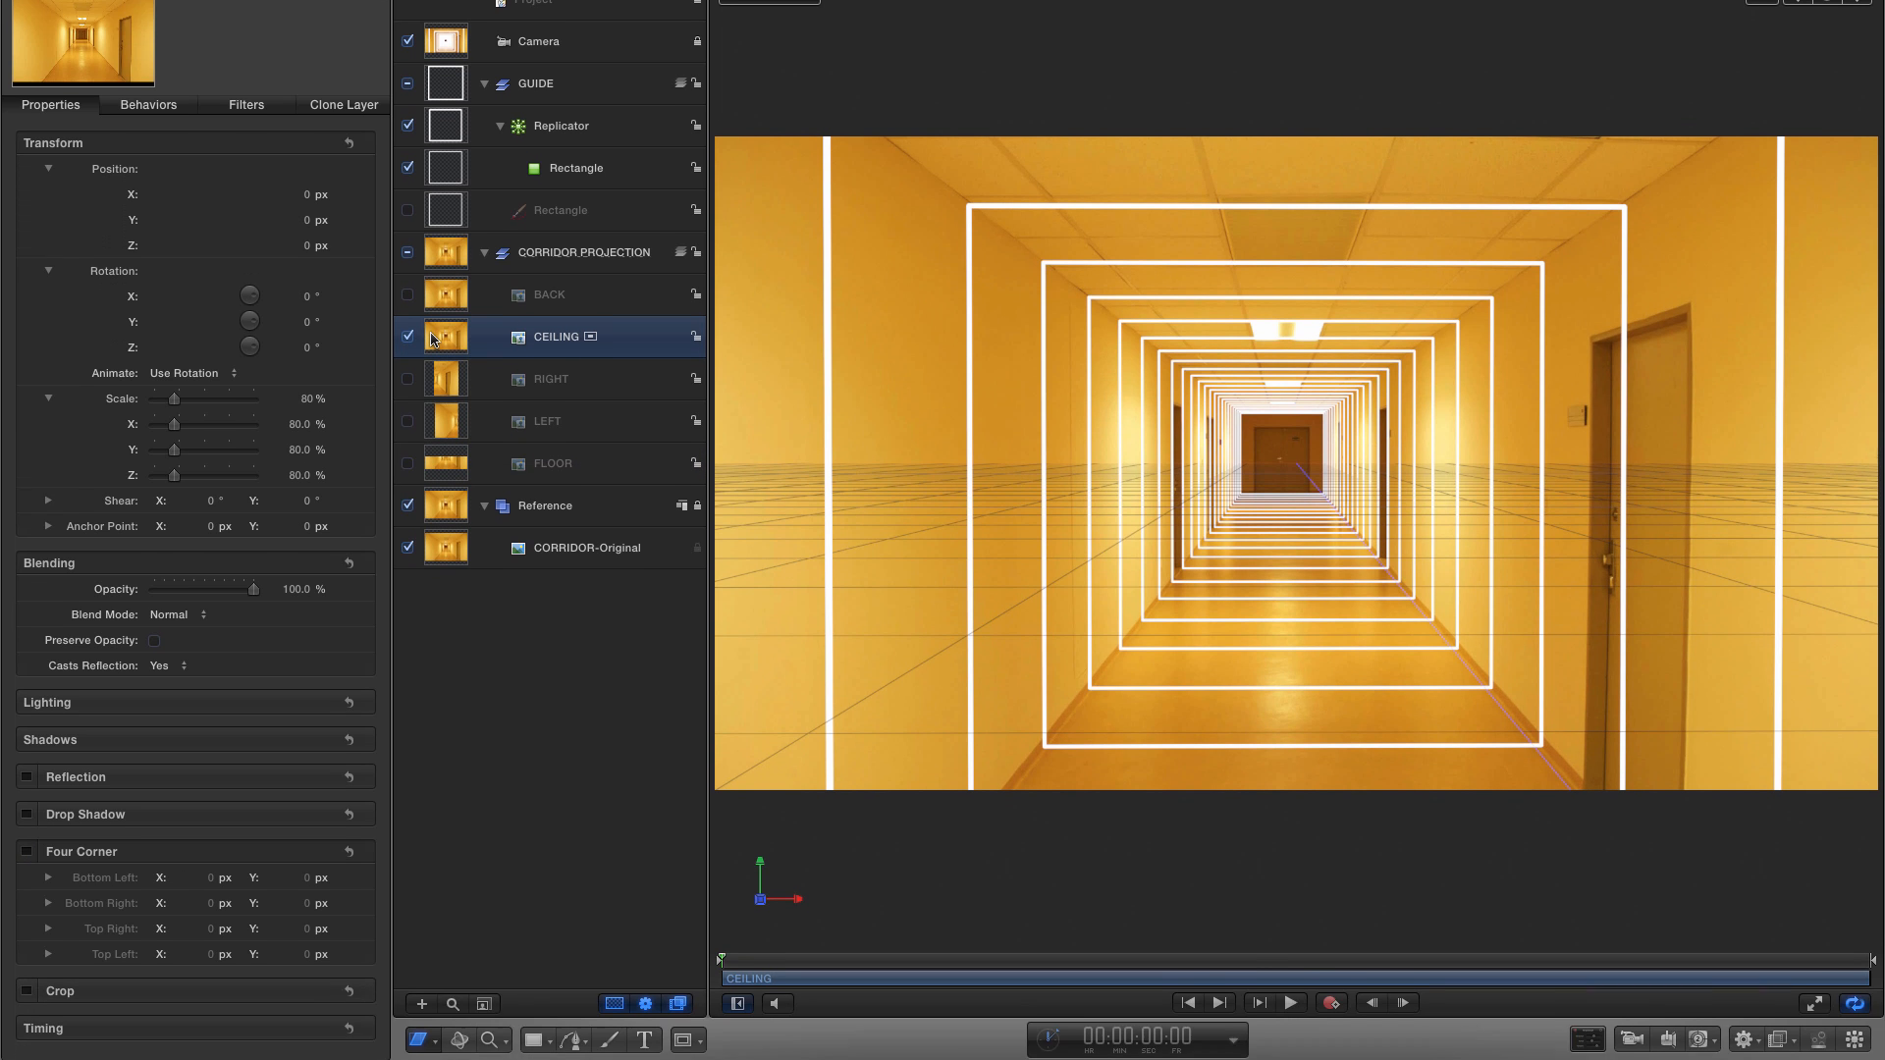
# - Crop the CEILING layer from below up to the top edge of the corridor's back wall
pyautogui.click(424, 1008)
pyautogui.click(471, 875)
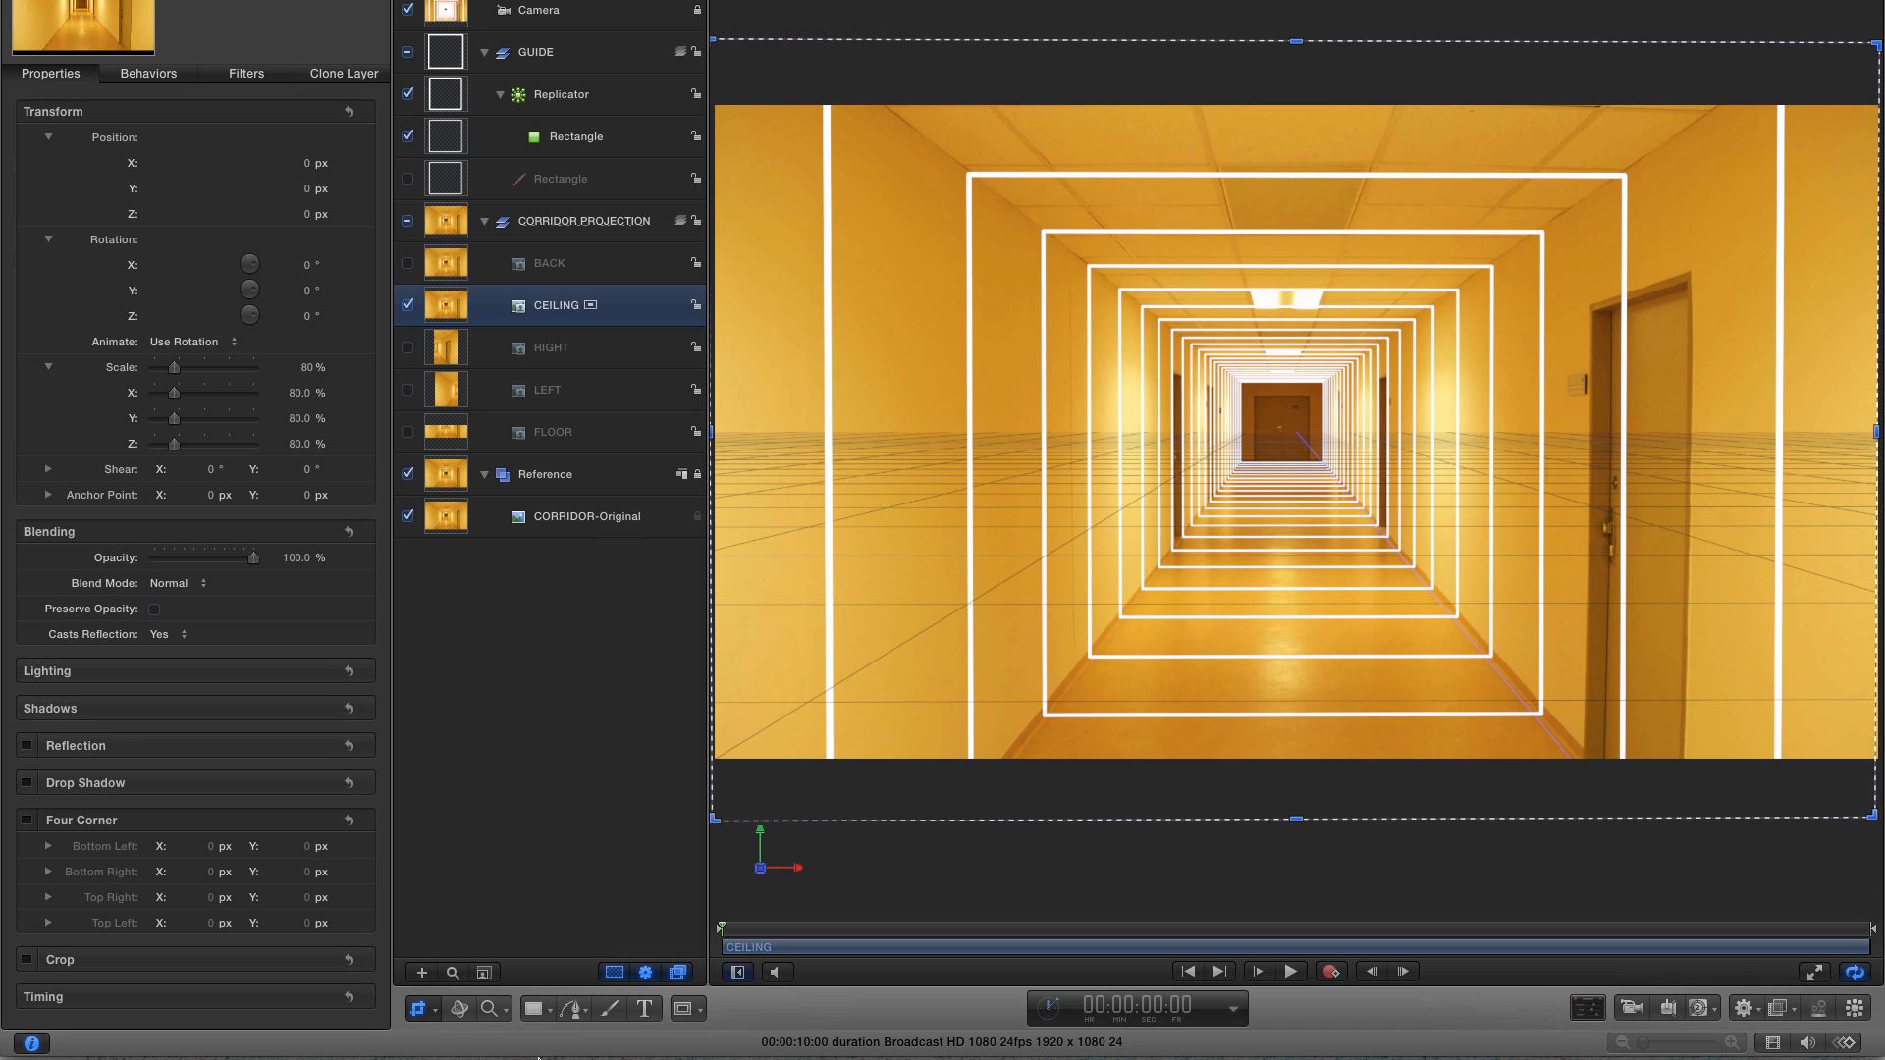
pyautogui.moveTo(1297, 821); pyautogui.dragTo(1317, 387)
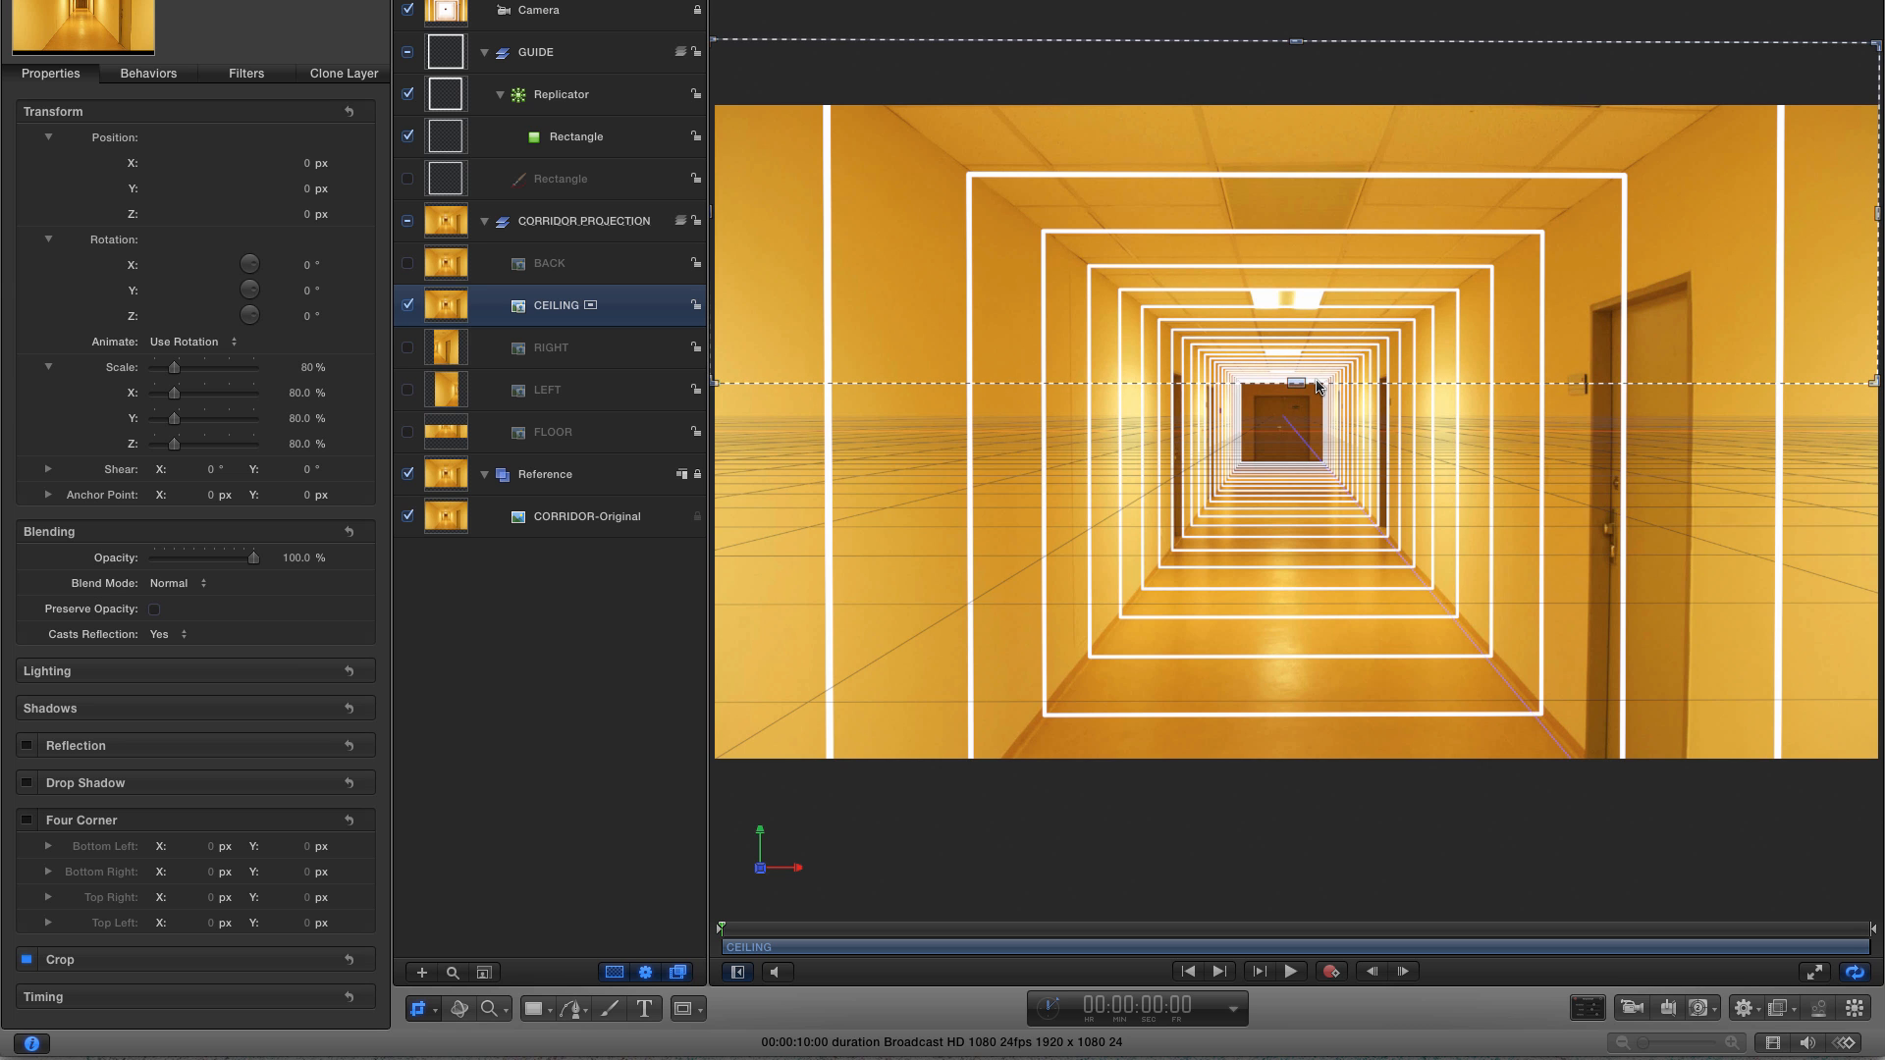
# - Move CEILING's anchor point up onto the cropped edge at the top of the back wall
pyautogui.press('z')
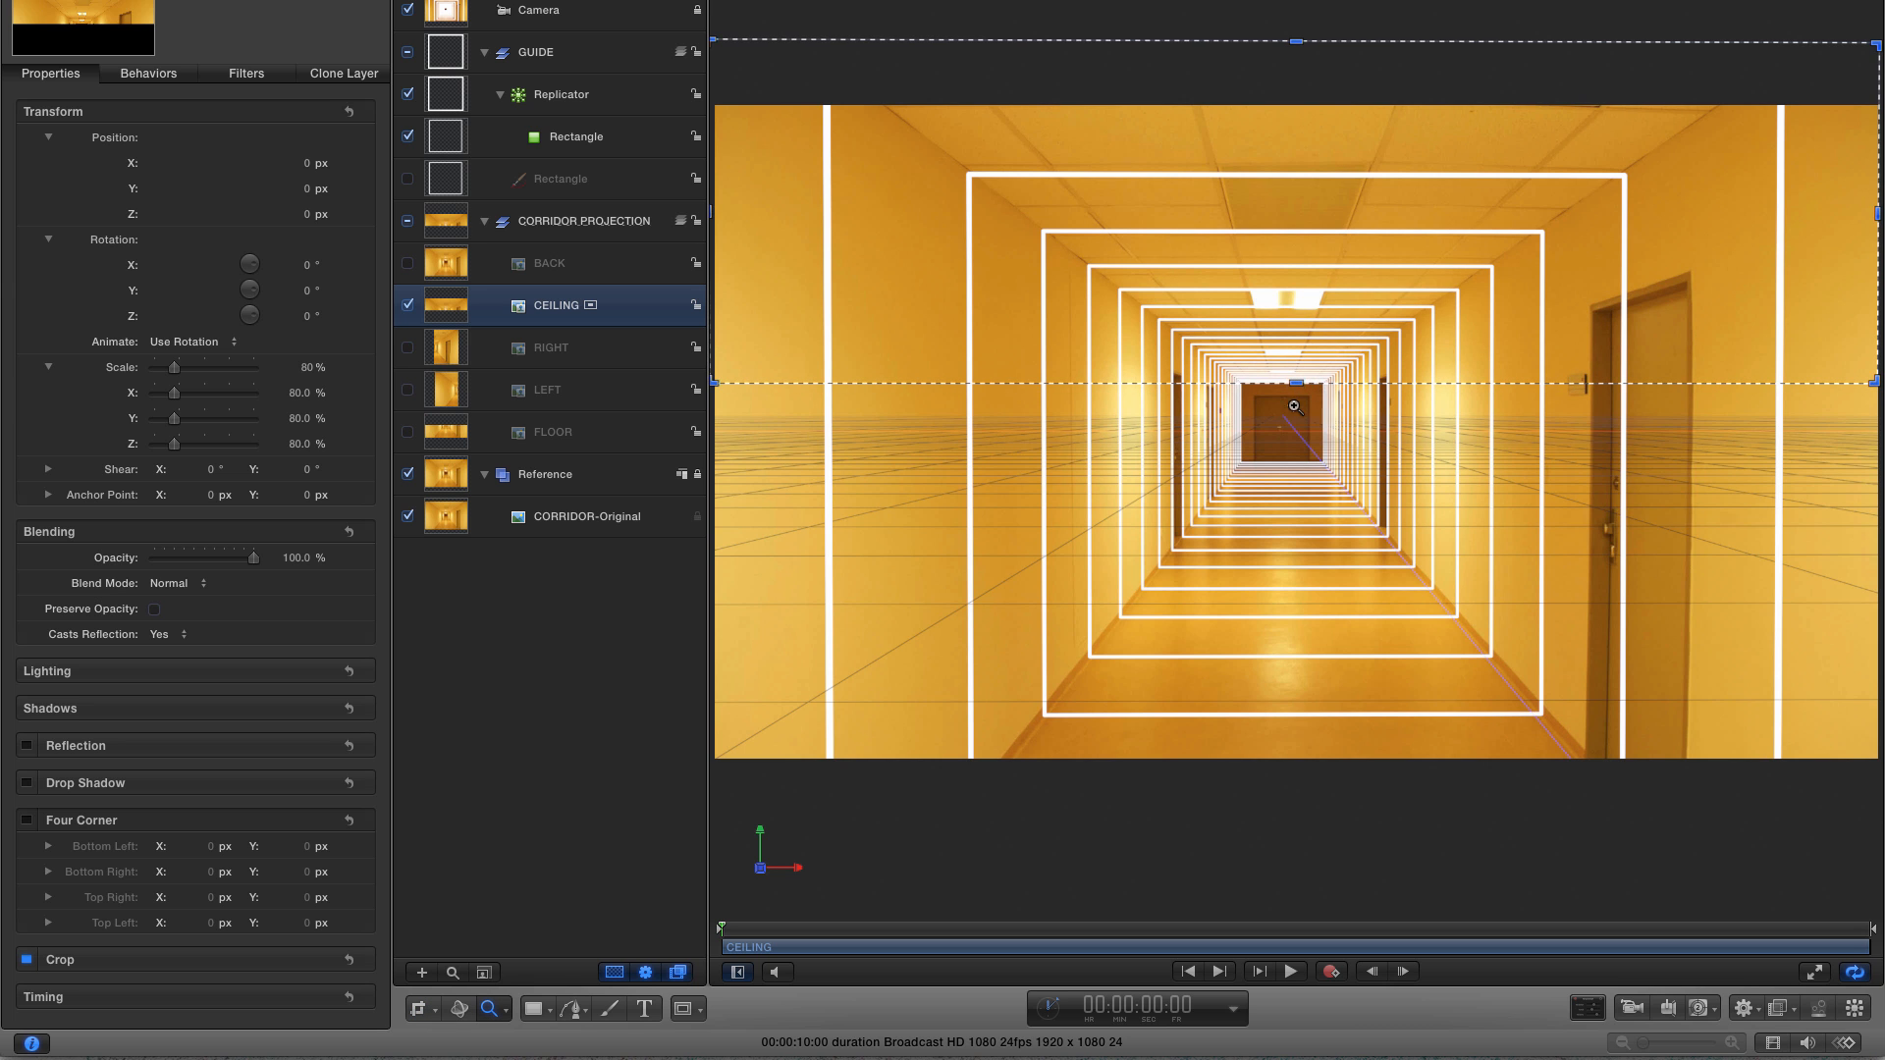
pyautogui.moveTo(1315, 393); pyautogui.dragTo(1560, 643)
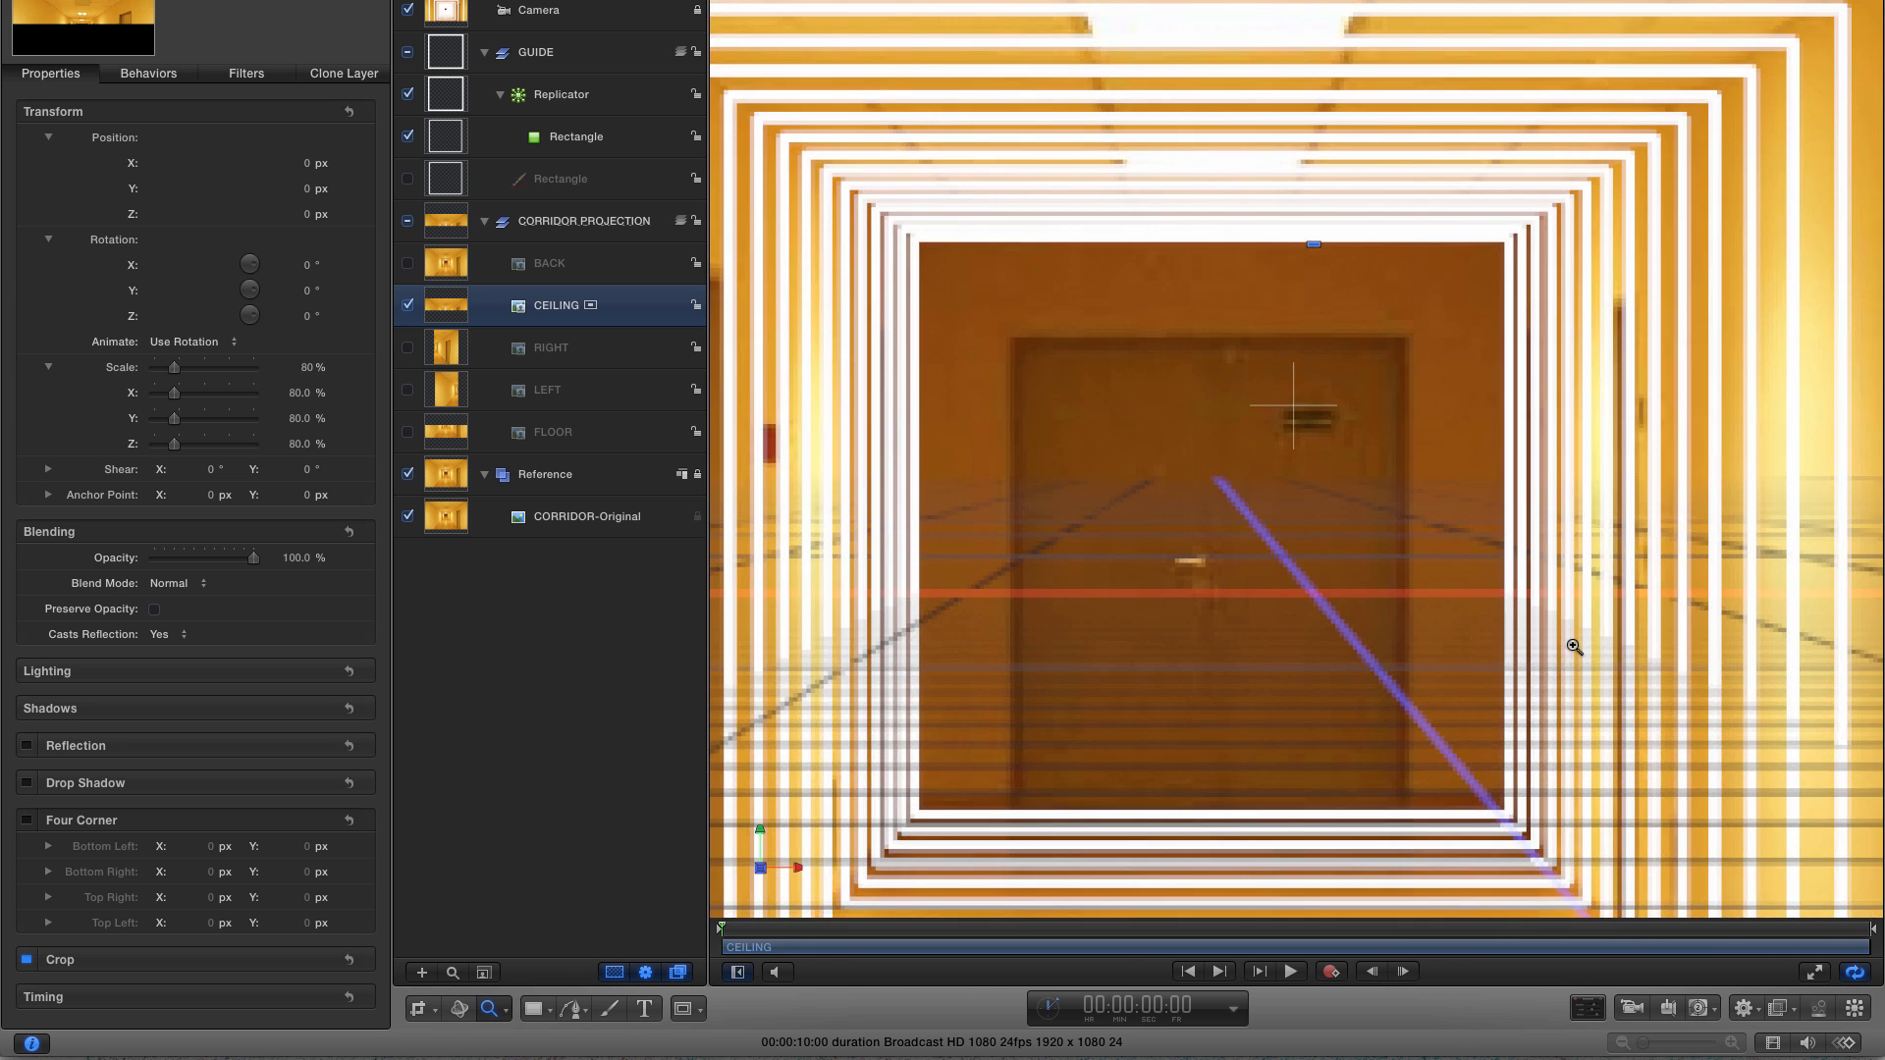
pyautogui.click(429, 1013)
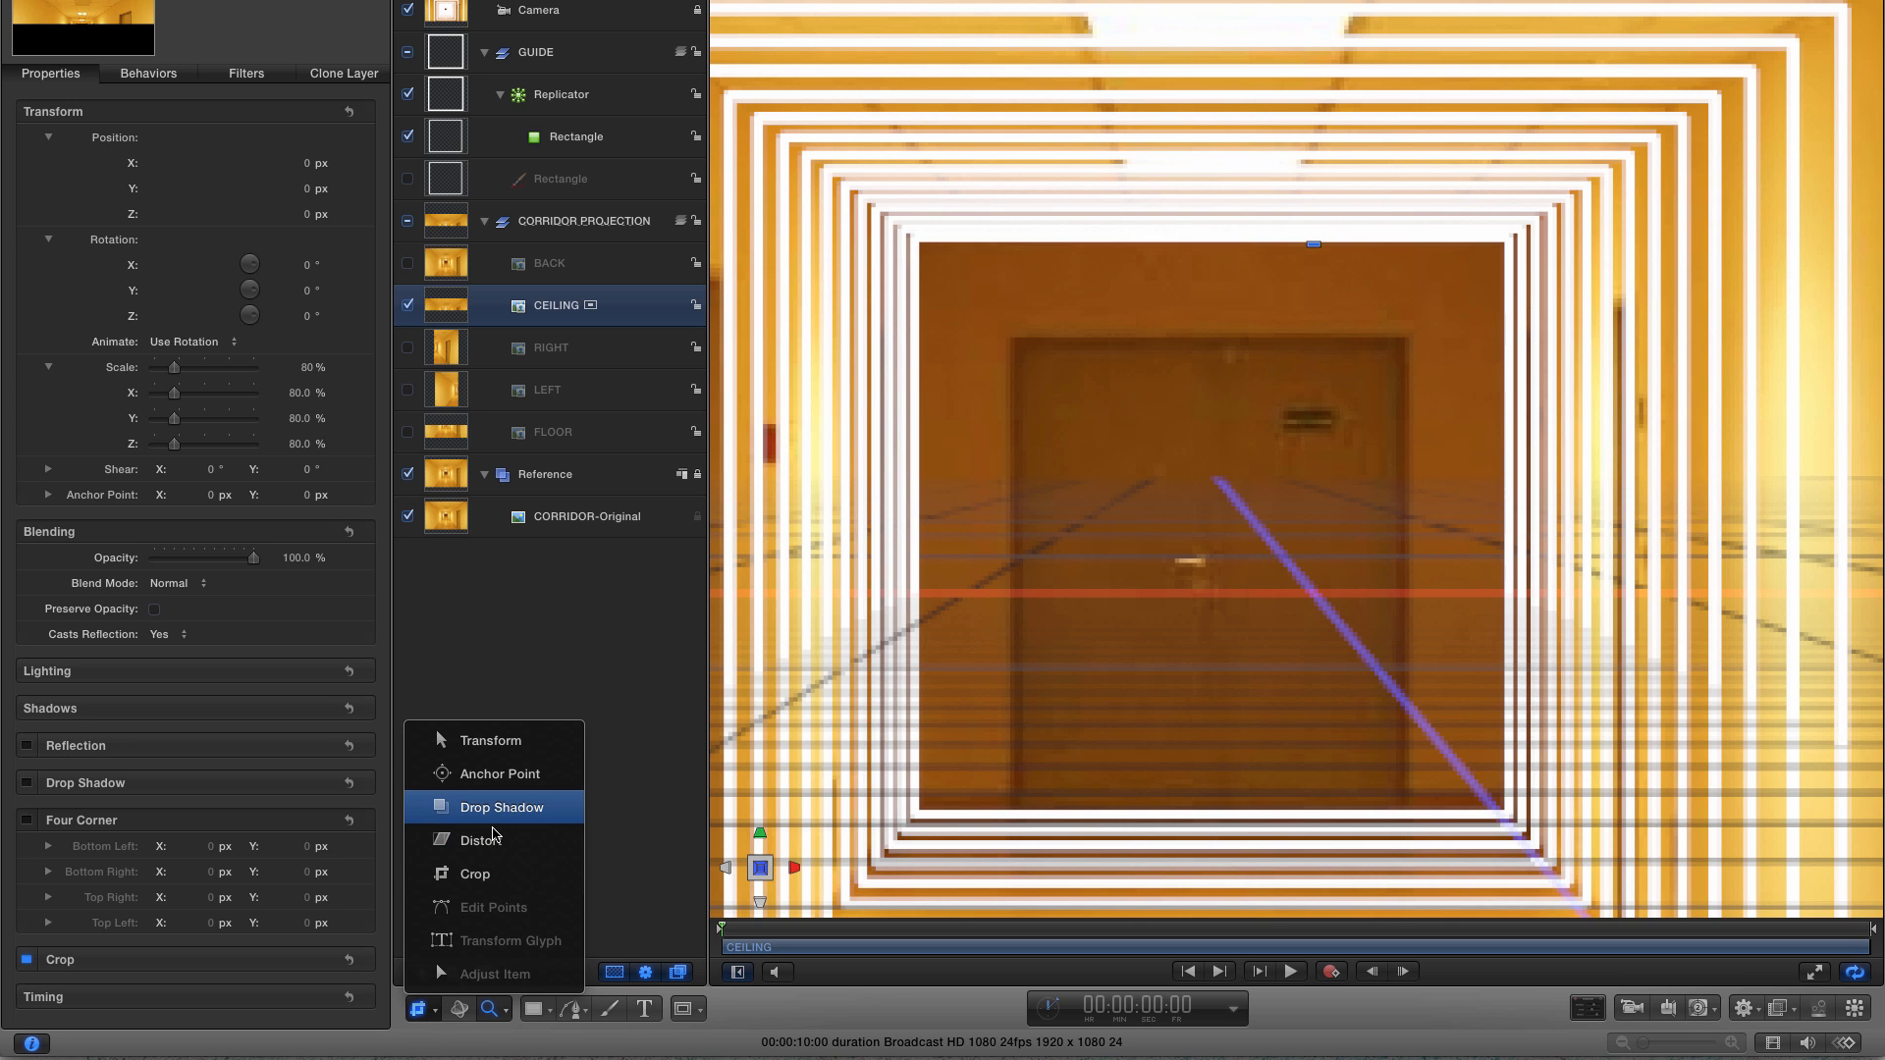
pyautogui.click(499, 775)
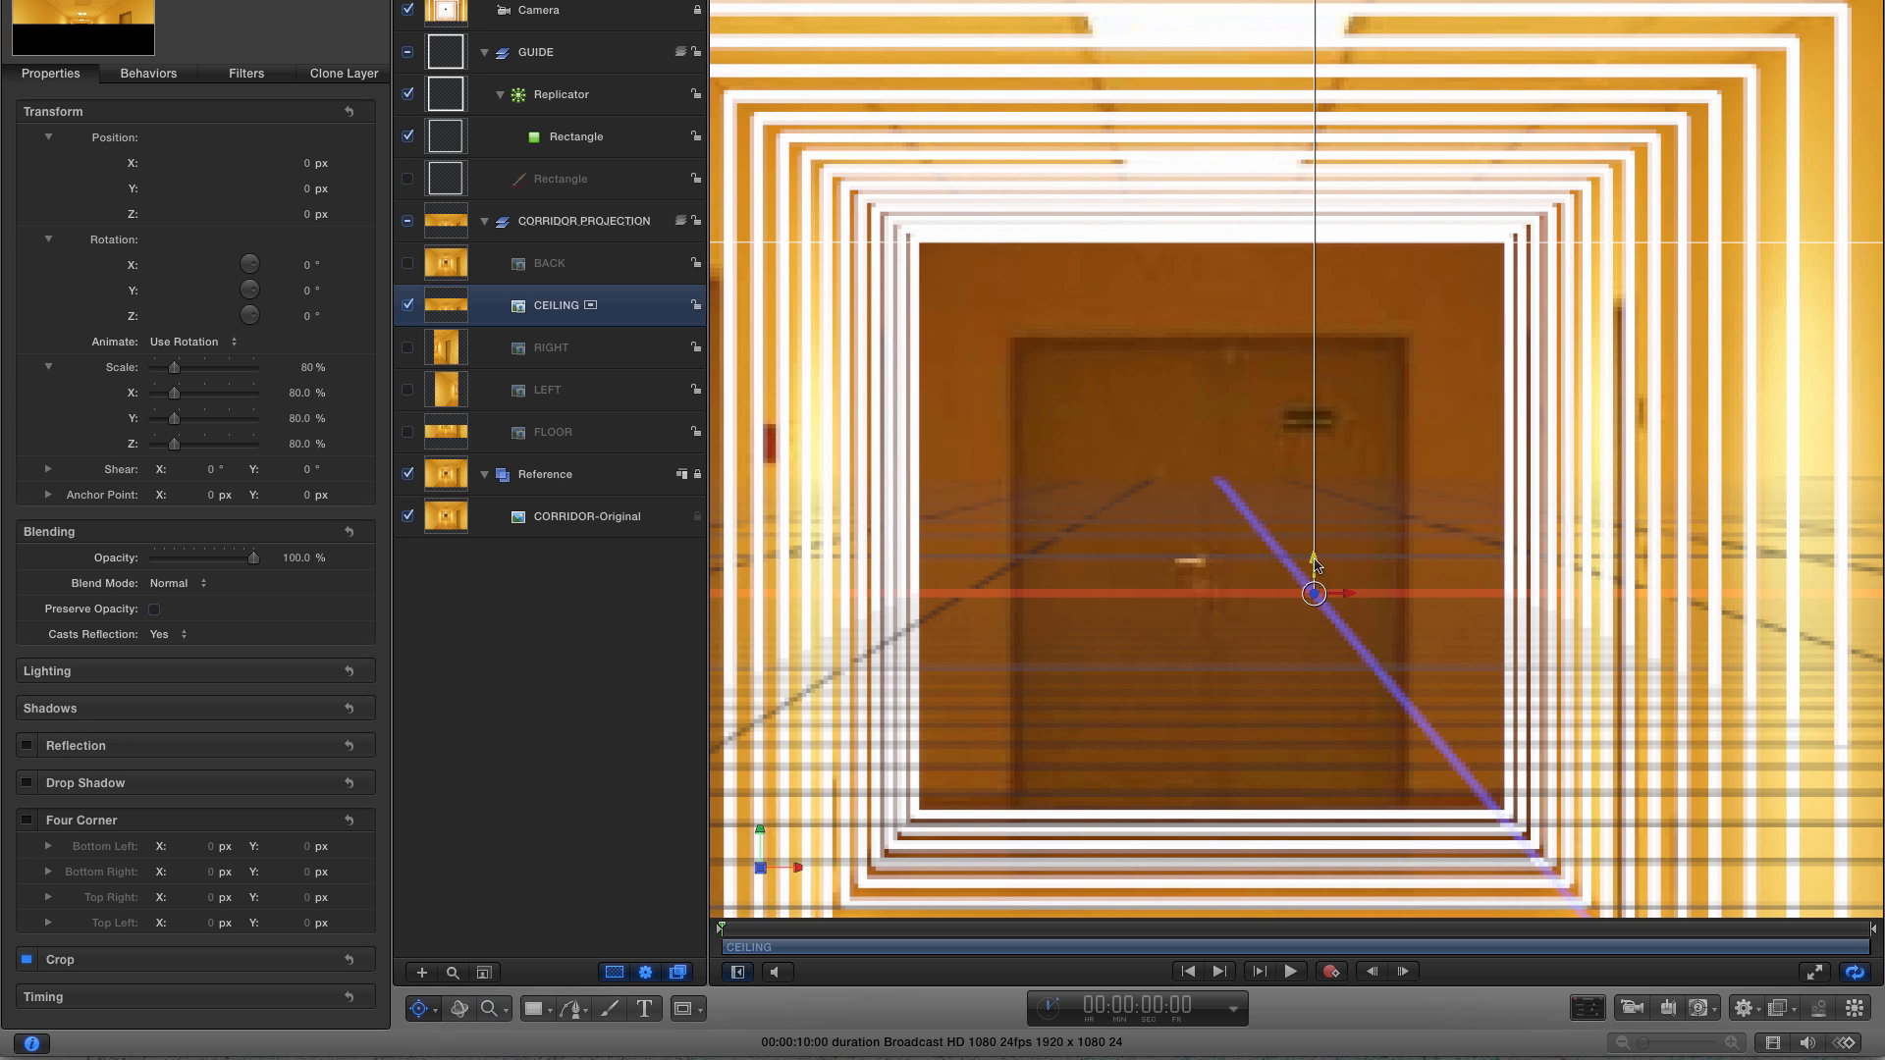
pyautogui.moveTo(1316, 564); pyautogui.dragTo(1333, 214)
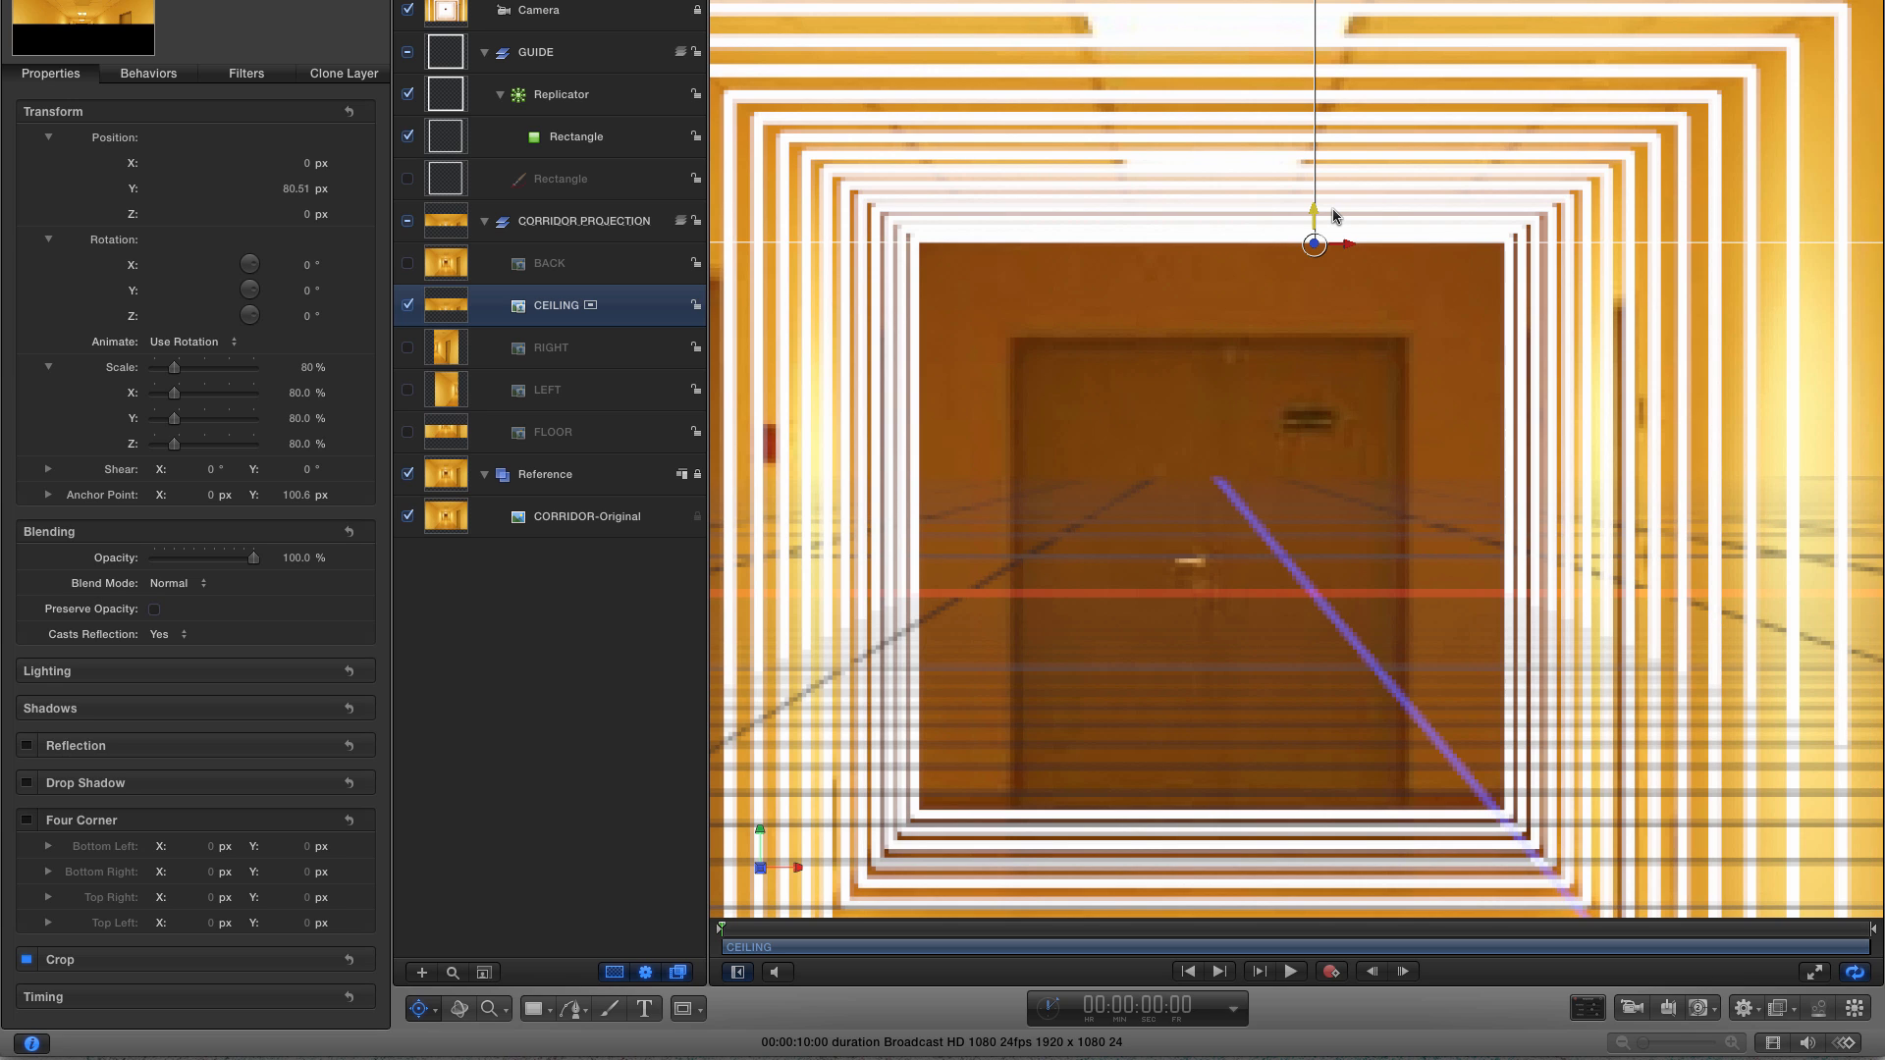
pyautogui.hotkey('shift', 'z')
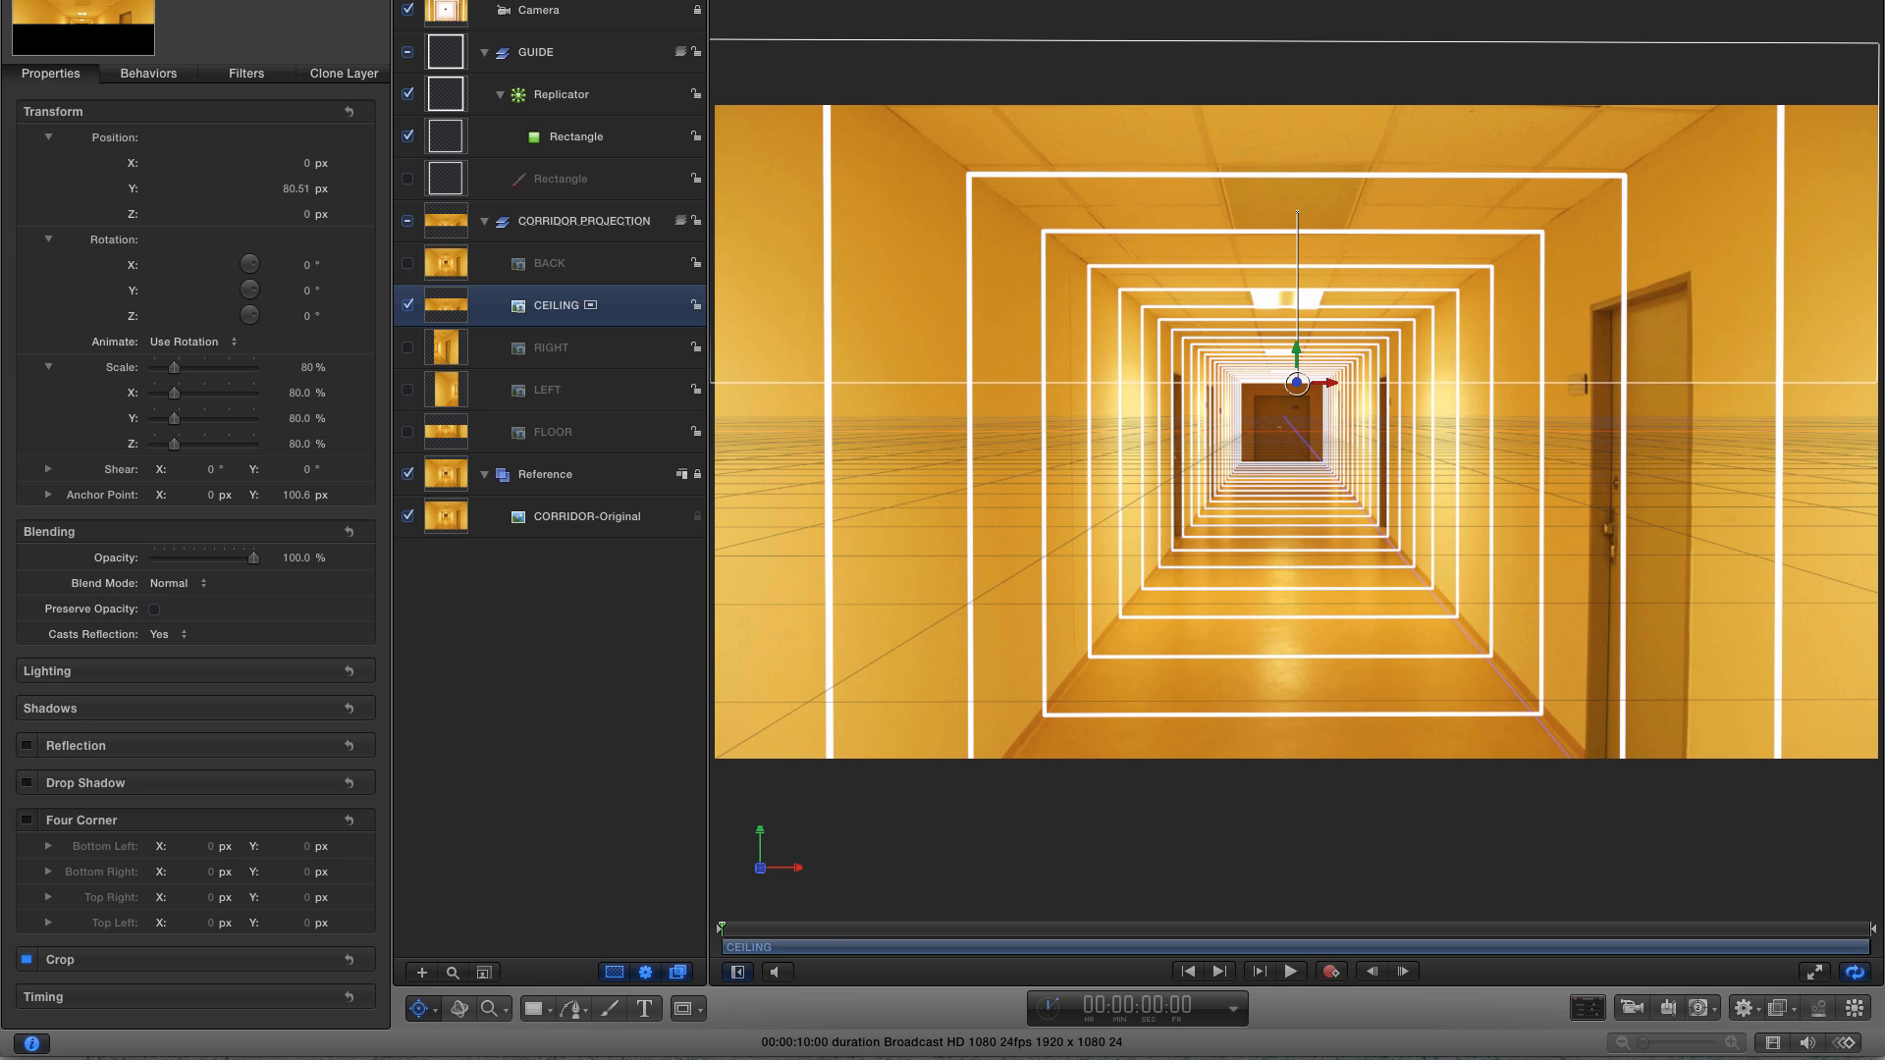
# - Set the CEILING layer's X rotation to 90°
pyautogui.moveTo(309, 269)
pyautogui.mouseDown()
pyautogui.moveTo(340, 269)
pyautogui.moveTo(312, 263)
pyautogui.mouseUp()
pyautogui.click(294, 264)
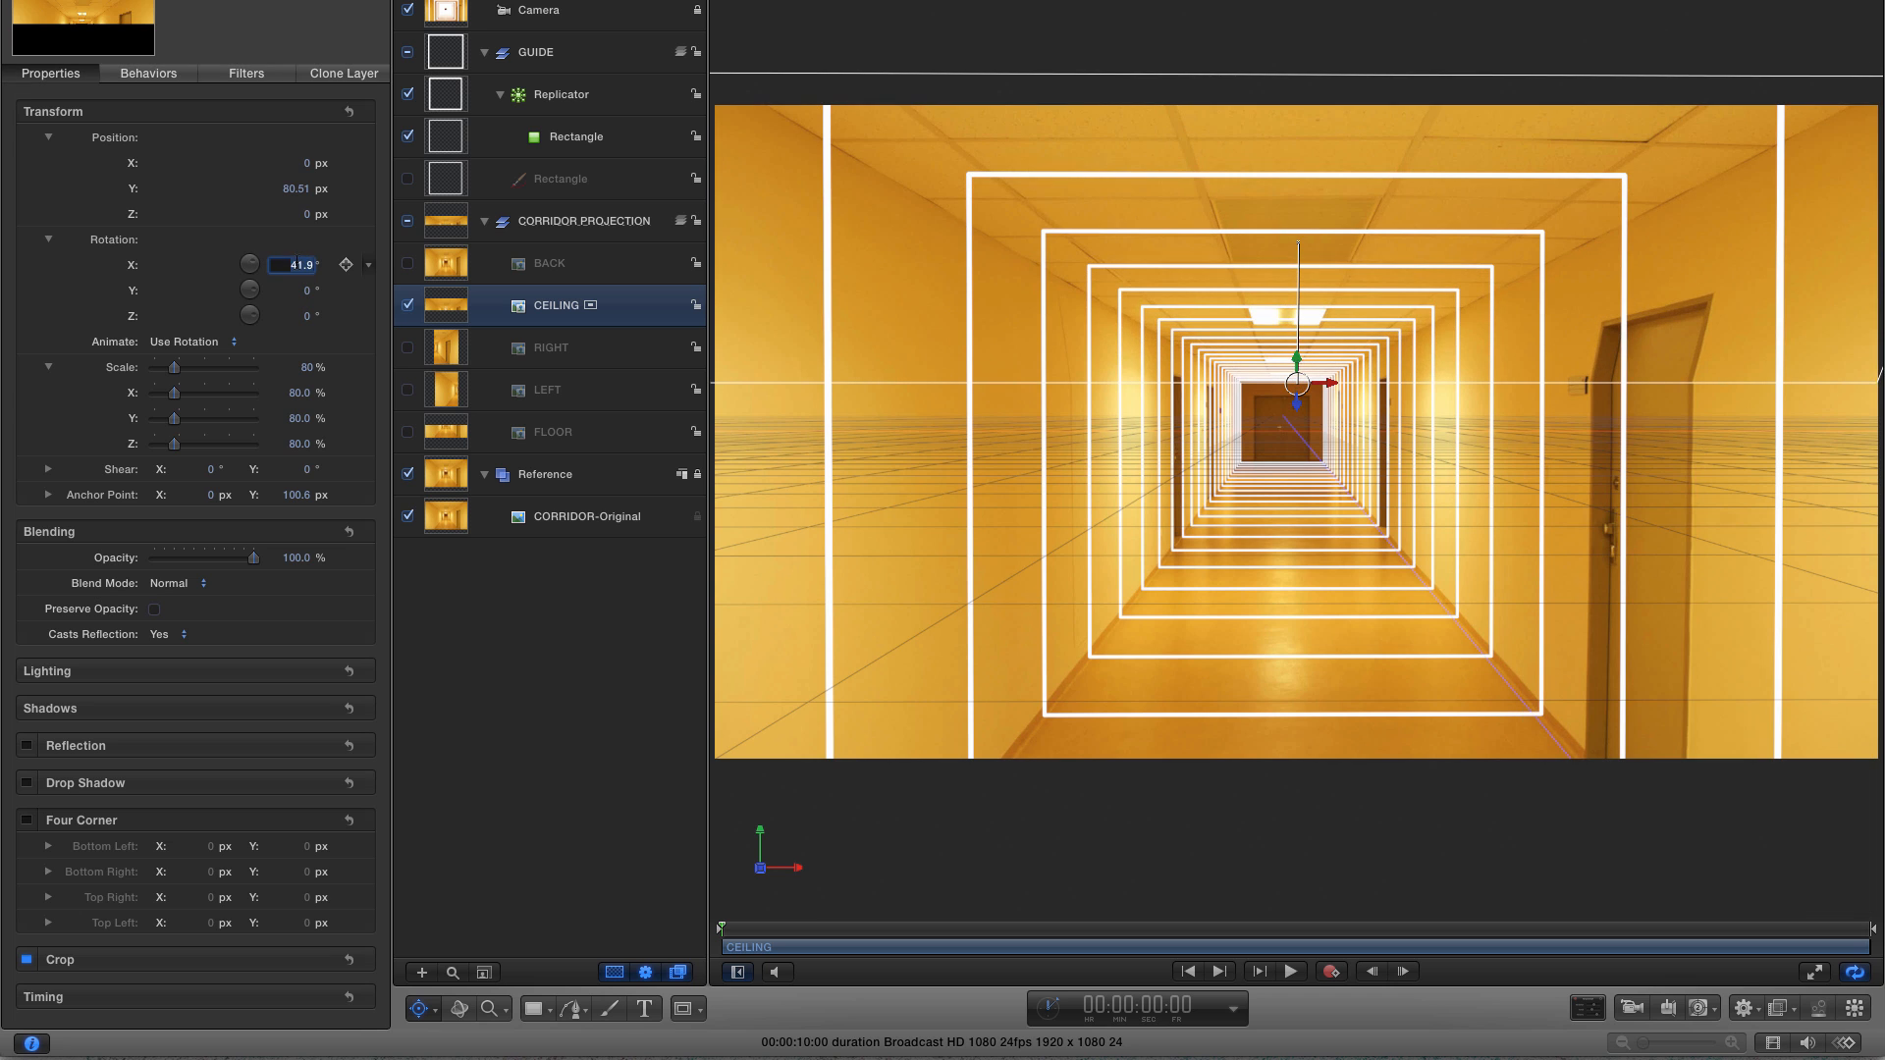
pyautogui.write('90')
pyautogui.press('Return')
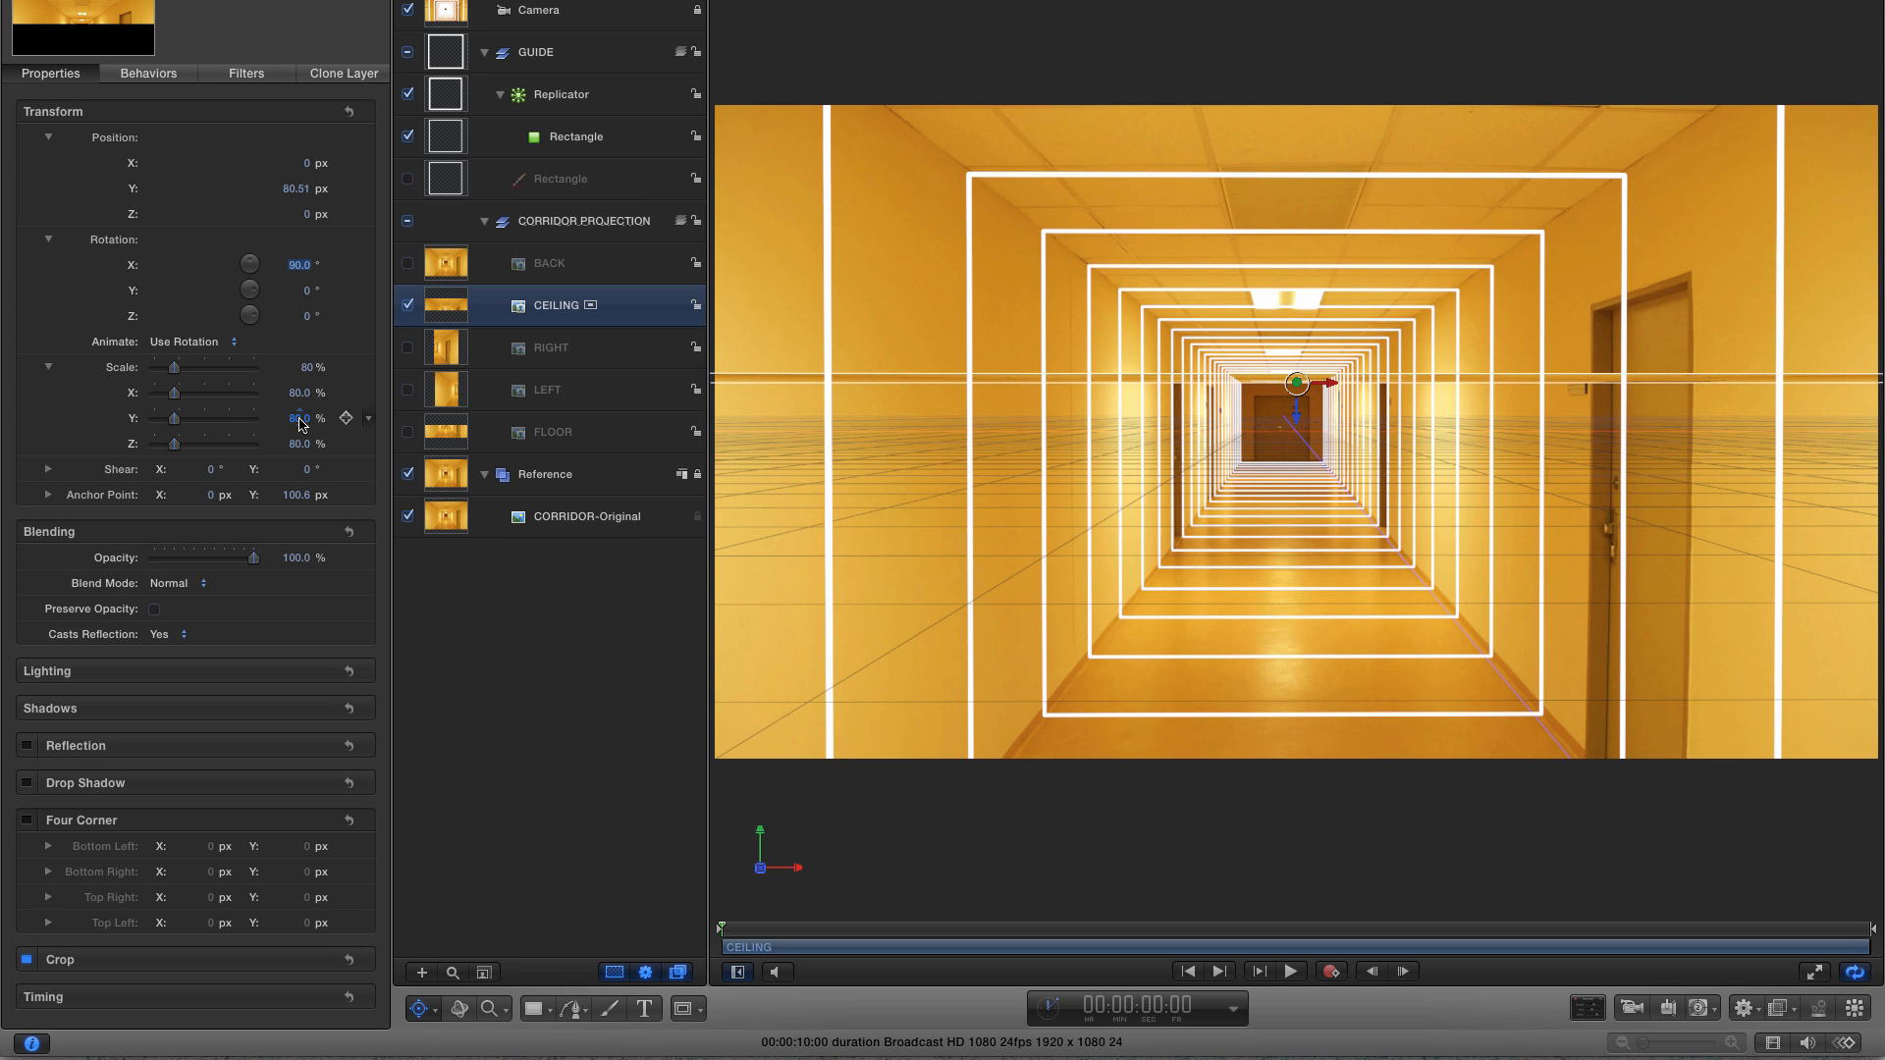
# - Stretch CEILING to a Y scale of 300% and set its Y position to 82 px
pyautogui.moveTo(299, 423)
pyautogui.mouseDown()
pyautogui.moveTo(354, 423)
pyautogui.moveTo(301, 424)
pyautogui.mouseUp()
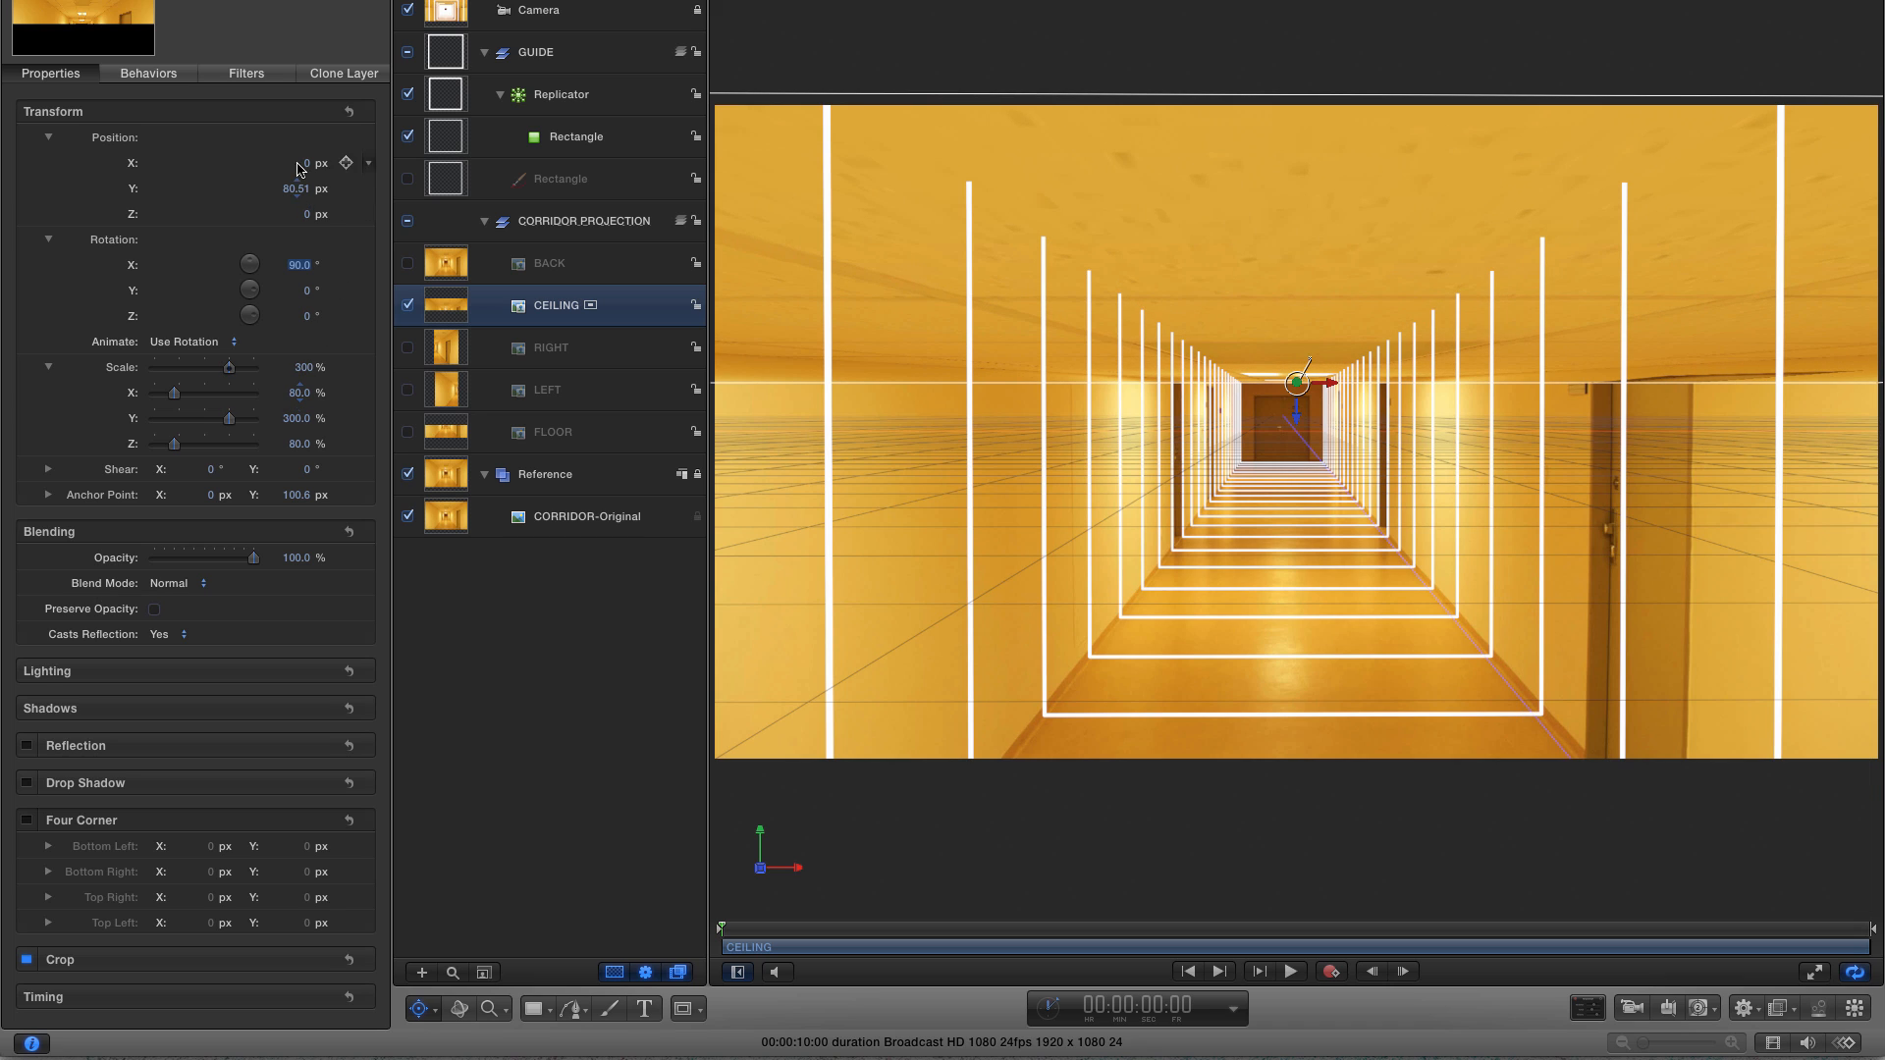
pyautogui.doubleClick(299, 189)
pyautogui.write('82')
pyautogui.press('Return')
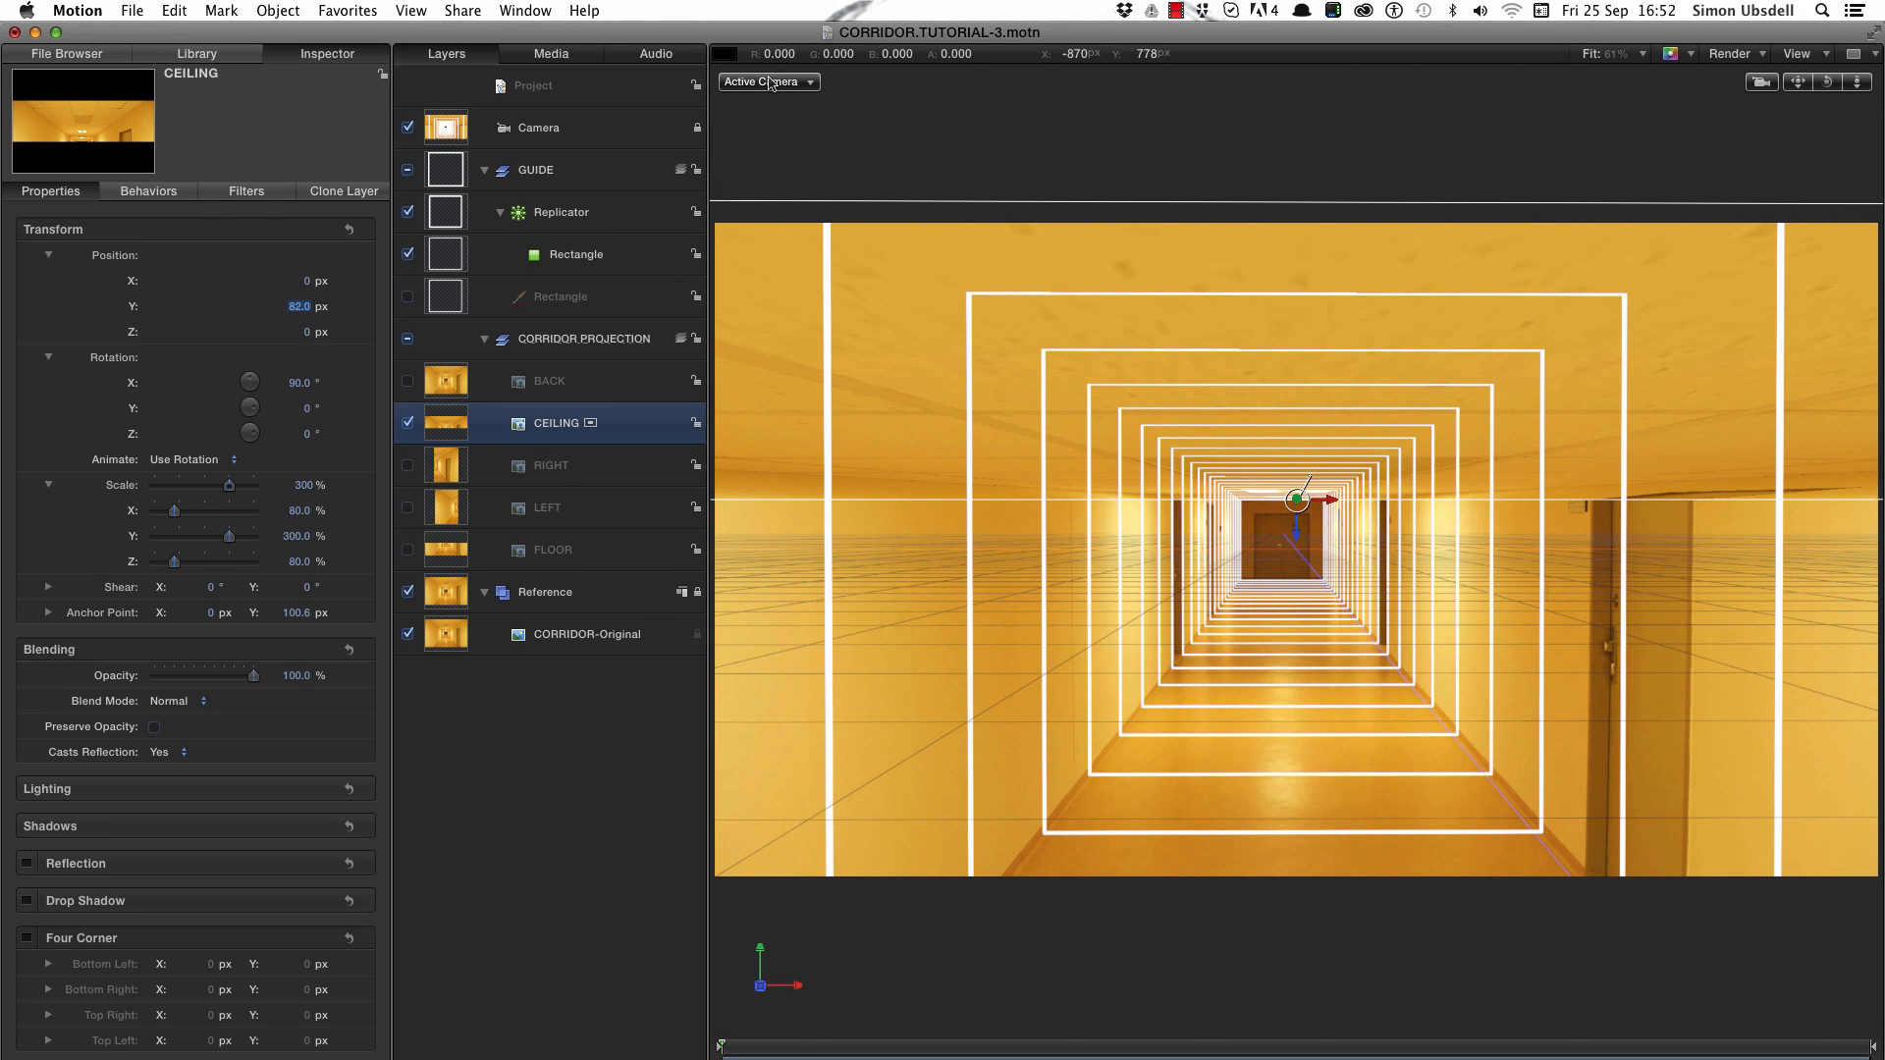
# - Switch the viewer to the Top view and hide the Reference group
pyautogui.click(772, 83)
pyautogui.click(845, 224)
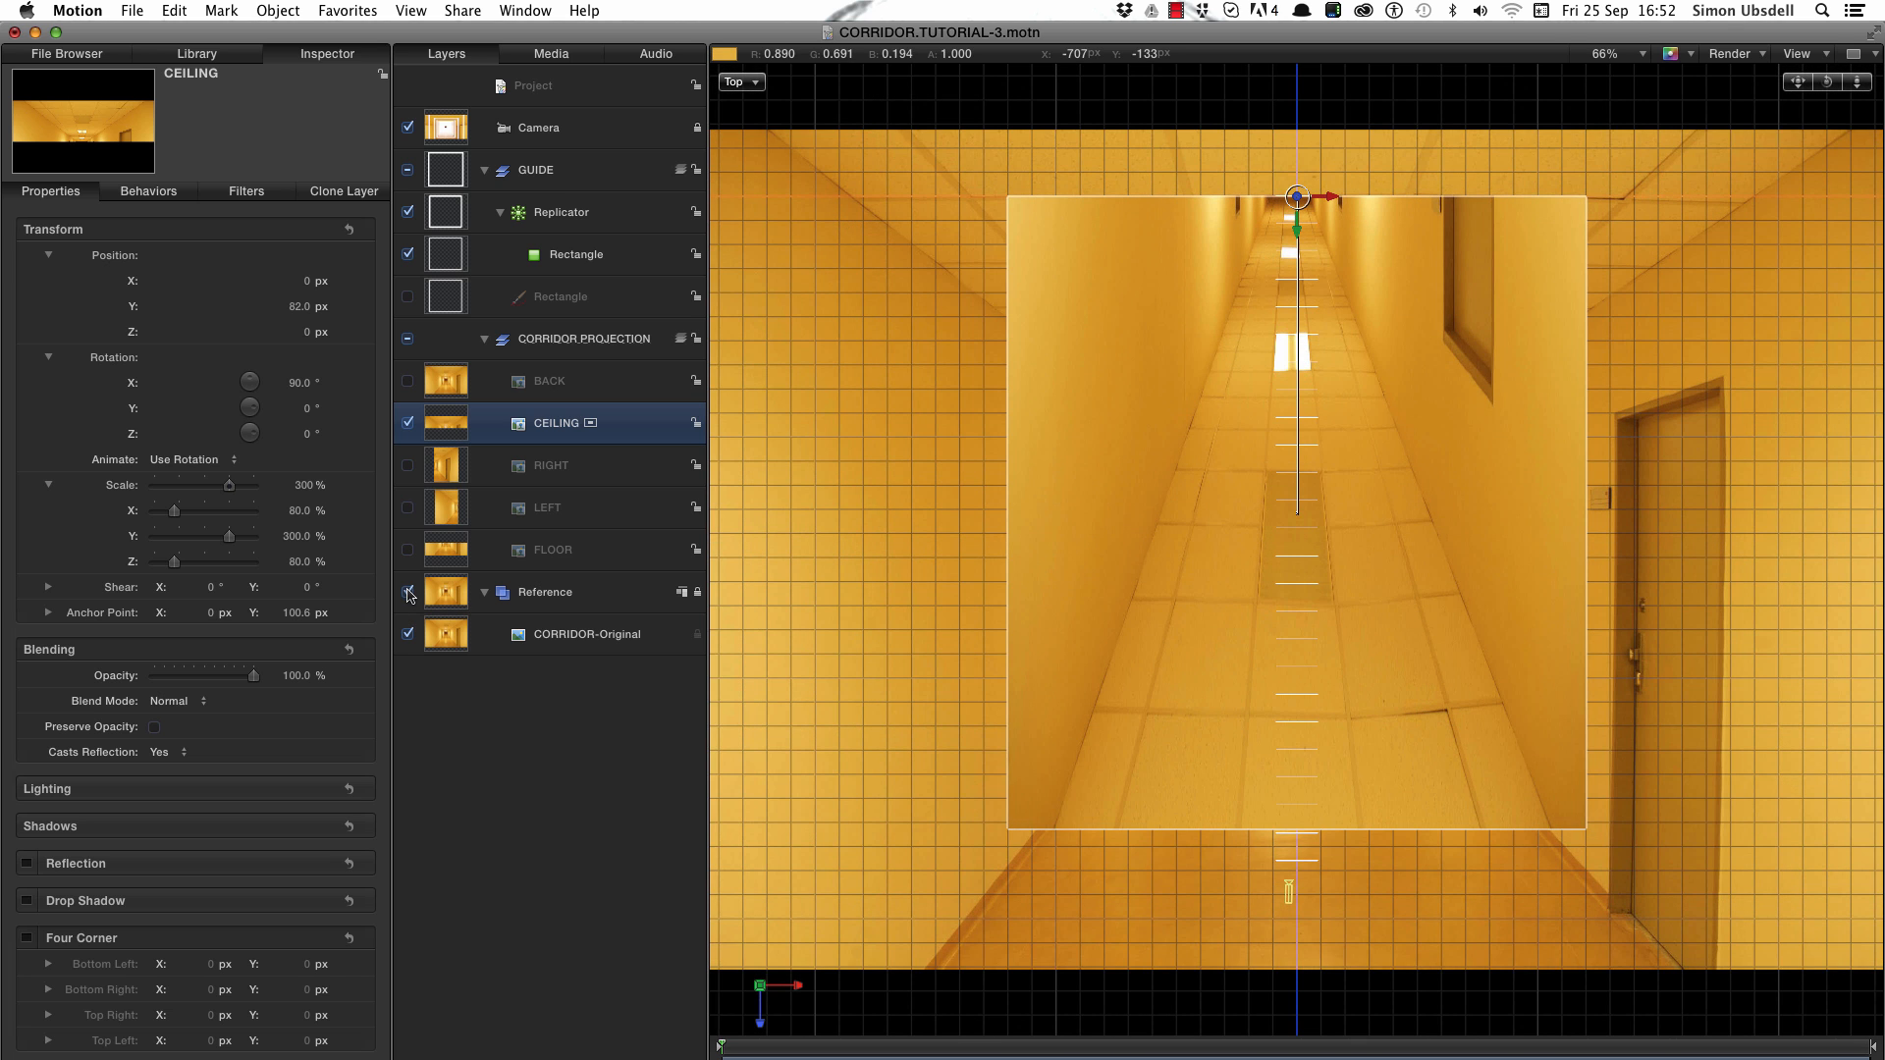
pyautogui.click(408, 592)
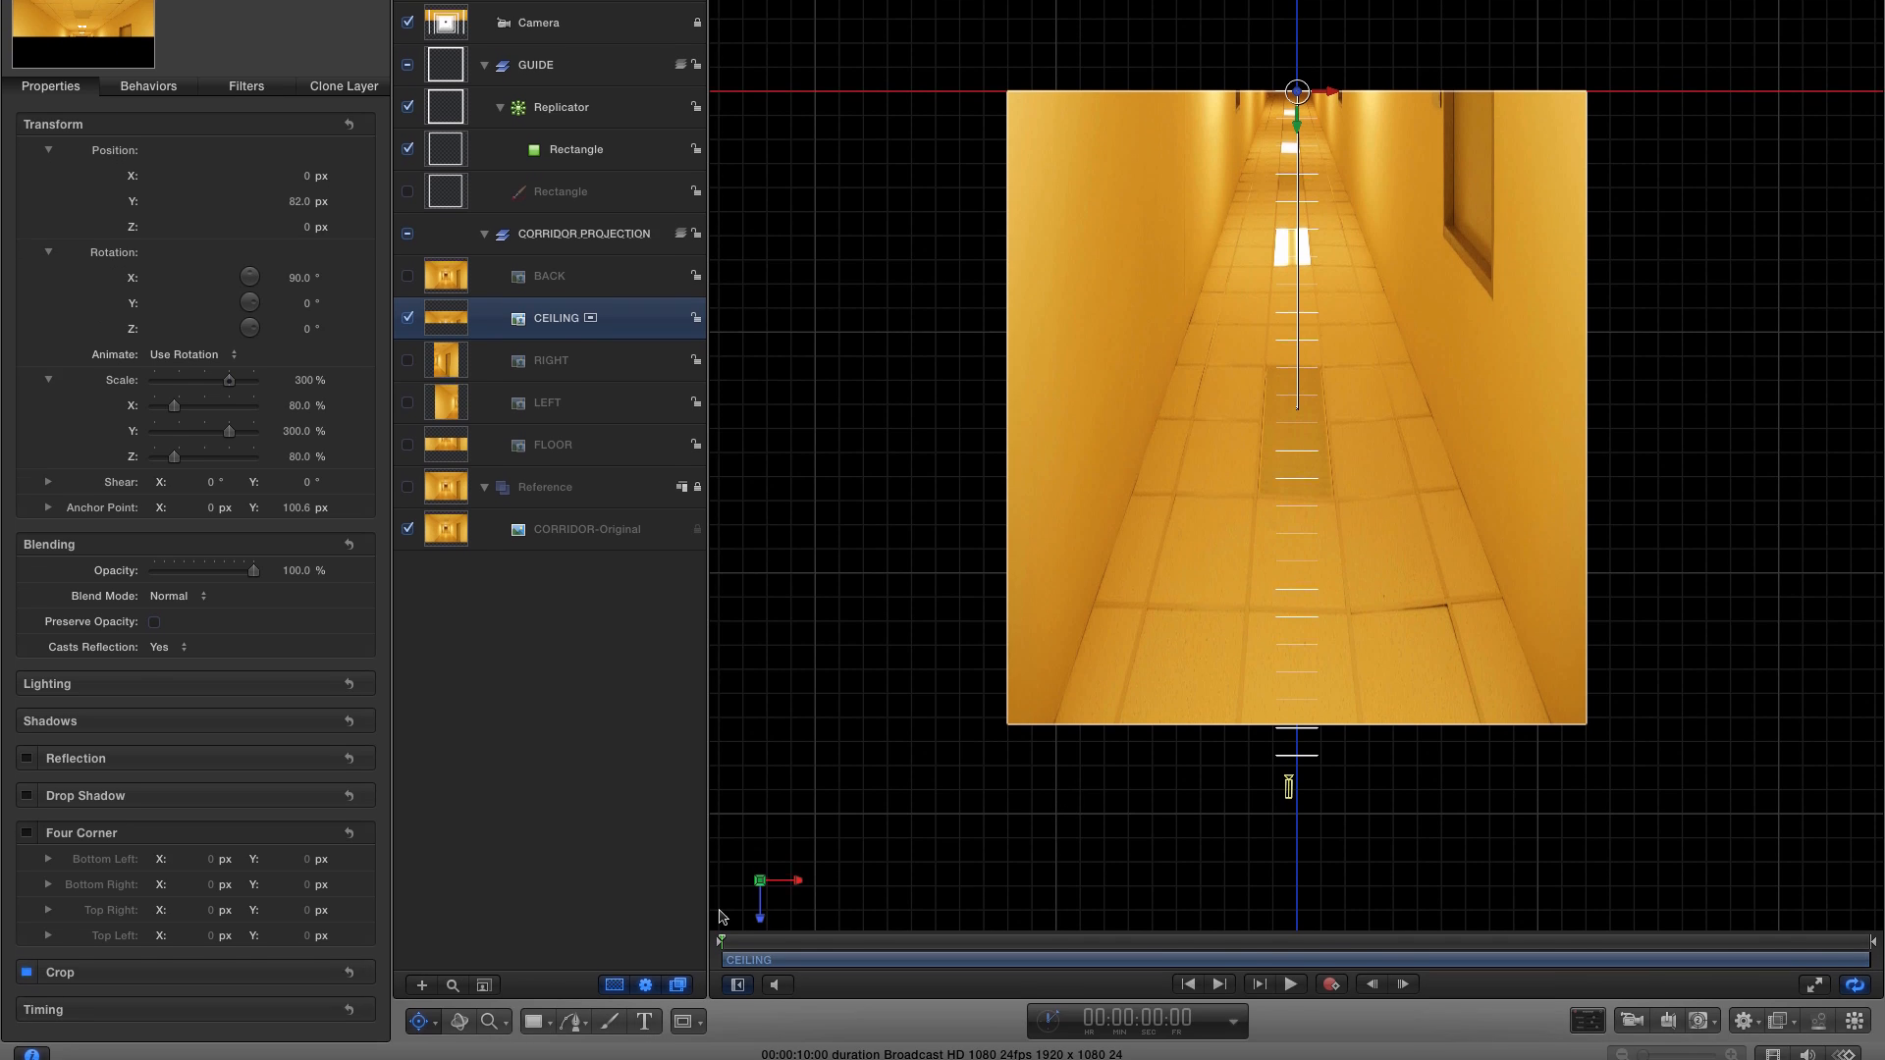
# - Extend CEILING's Y scale to 314.6% and distort both corners of its camera-side edge inwards to about the guide's width
pyautogui.click(438, 1017)
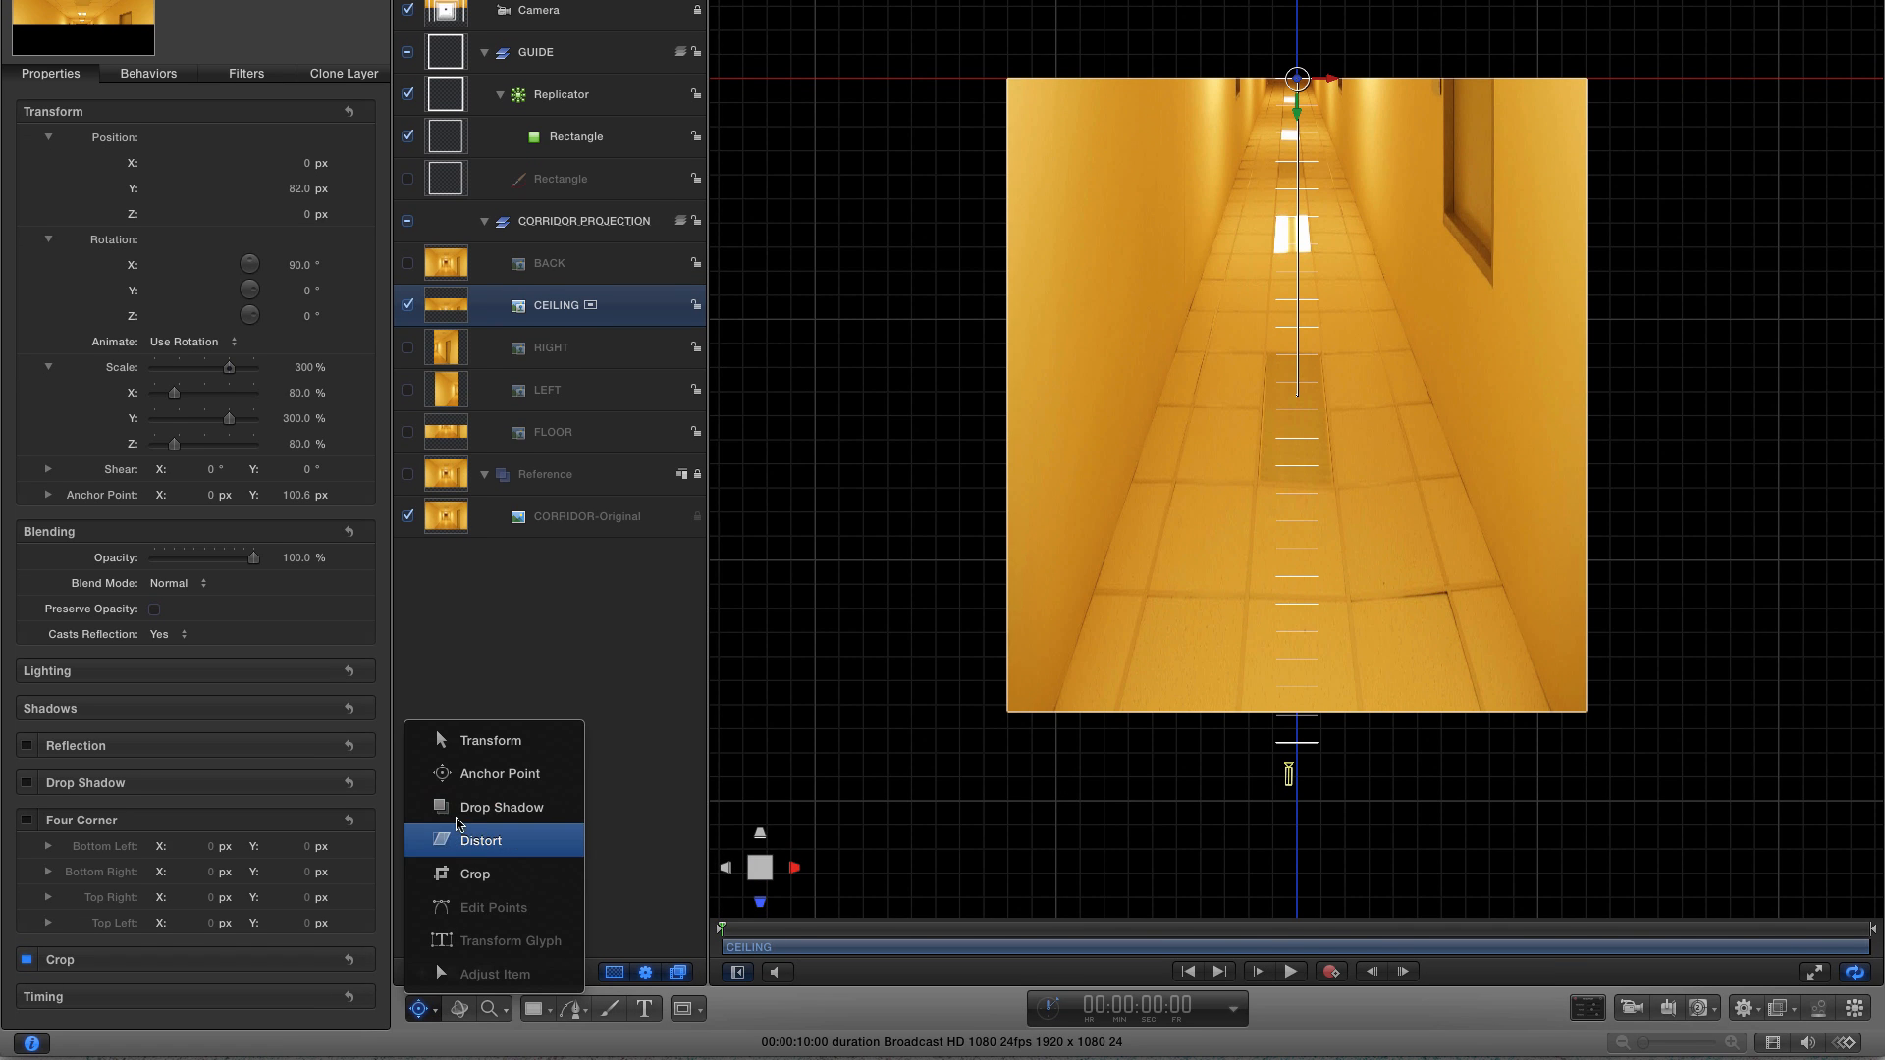
pyautogui.click(481, 837)
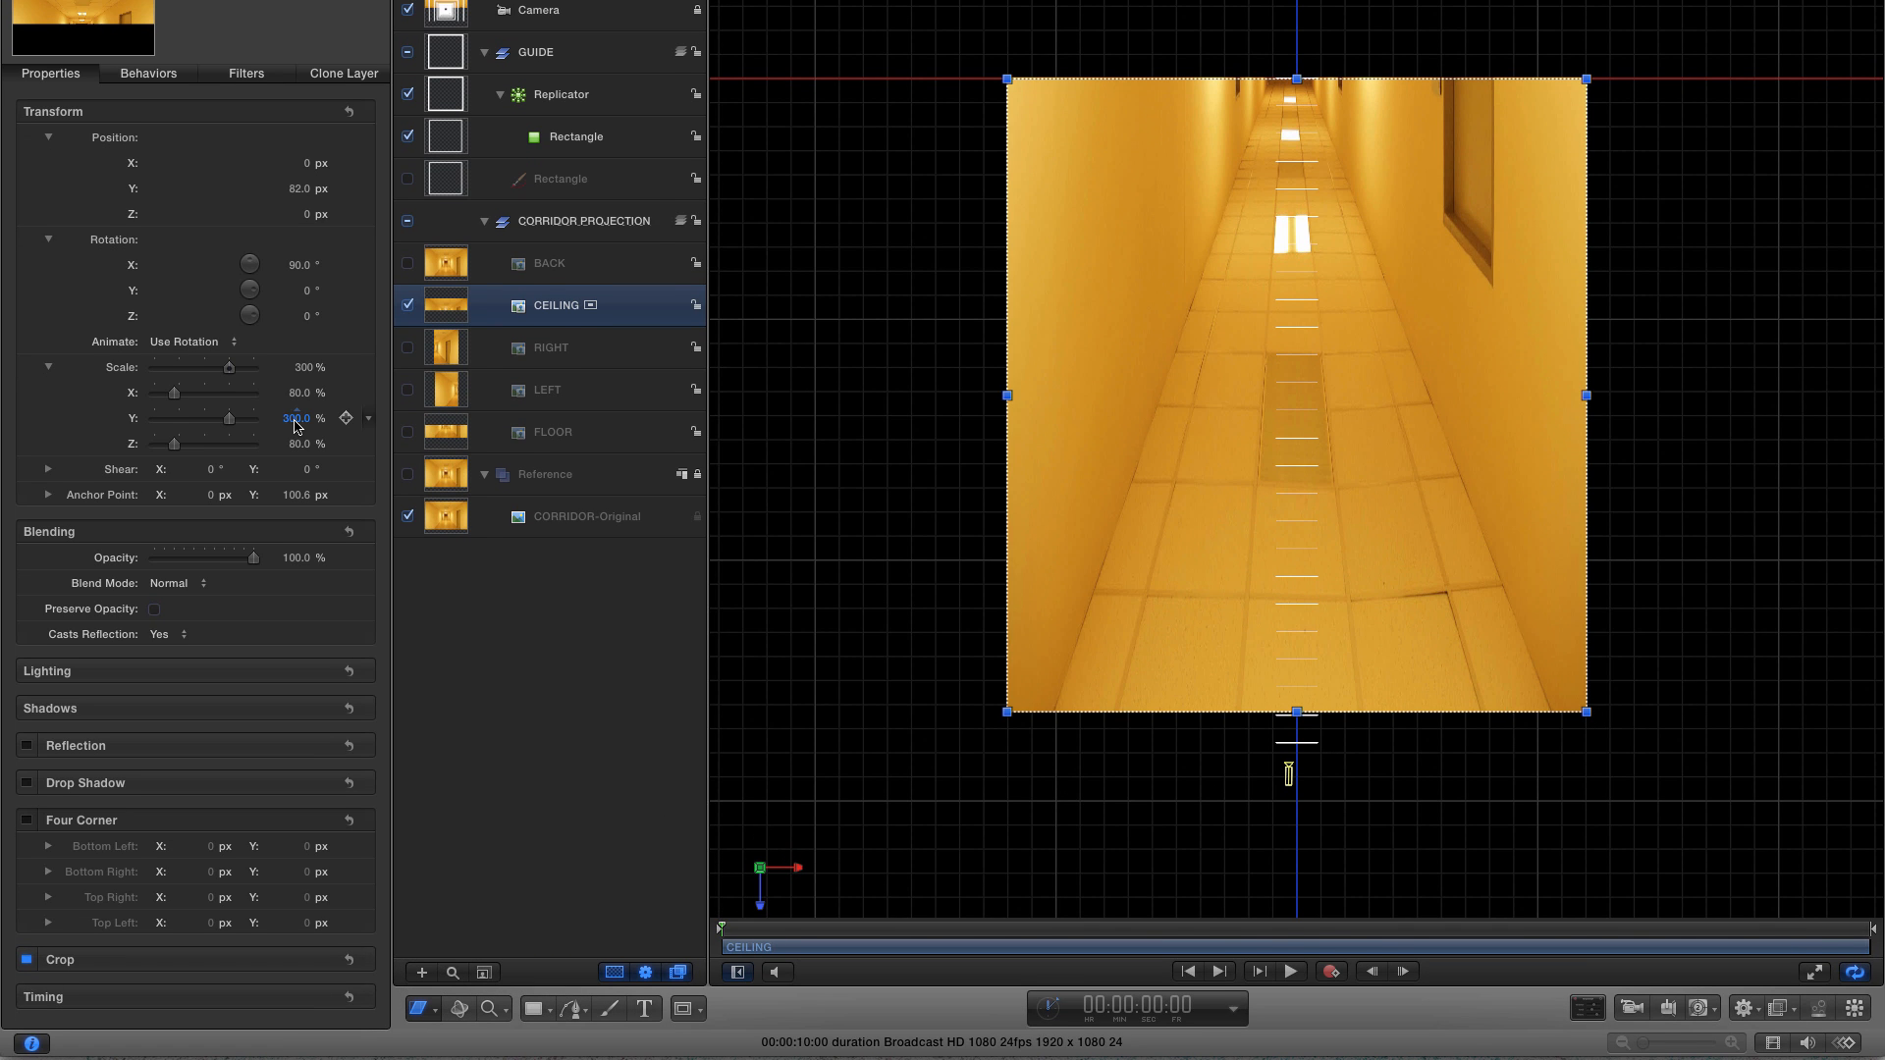
pyautogui.moveTo(296, 420); pyautogui.dragTo(333, 419)
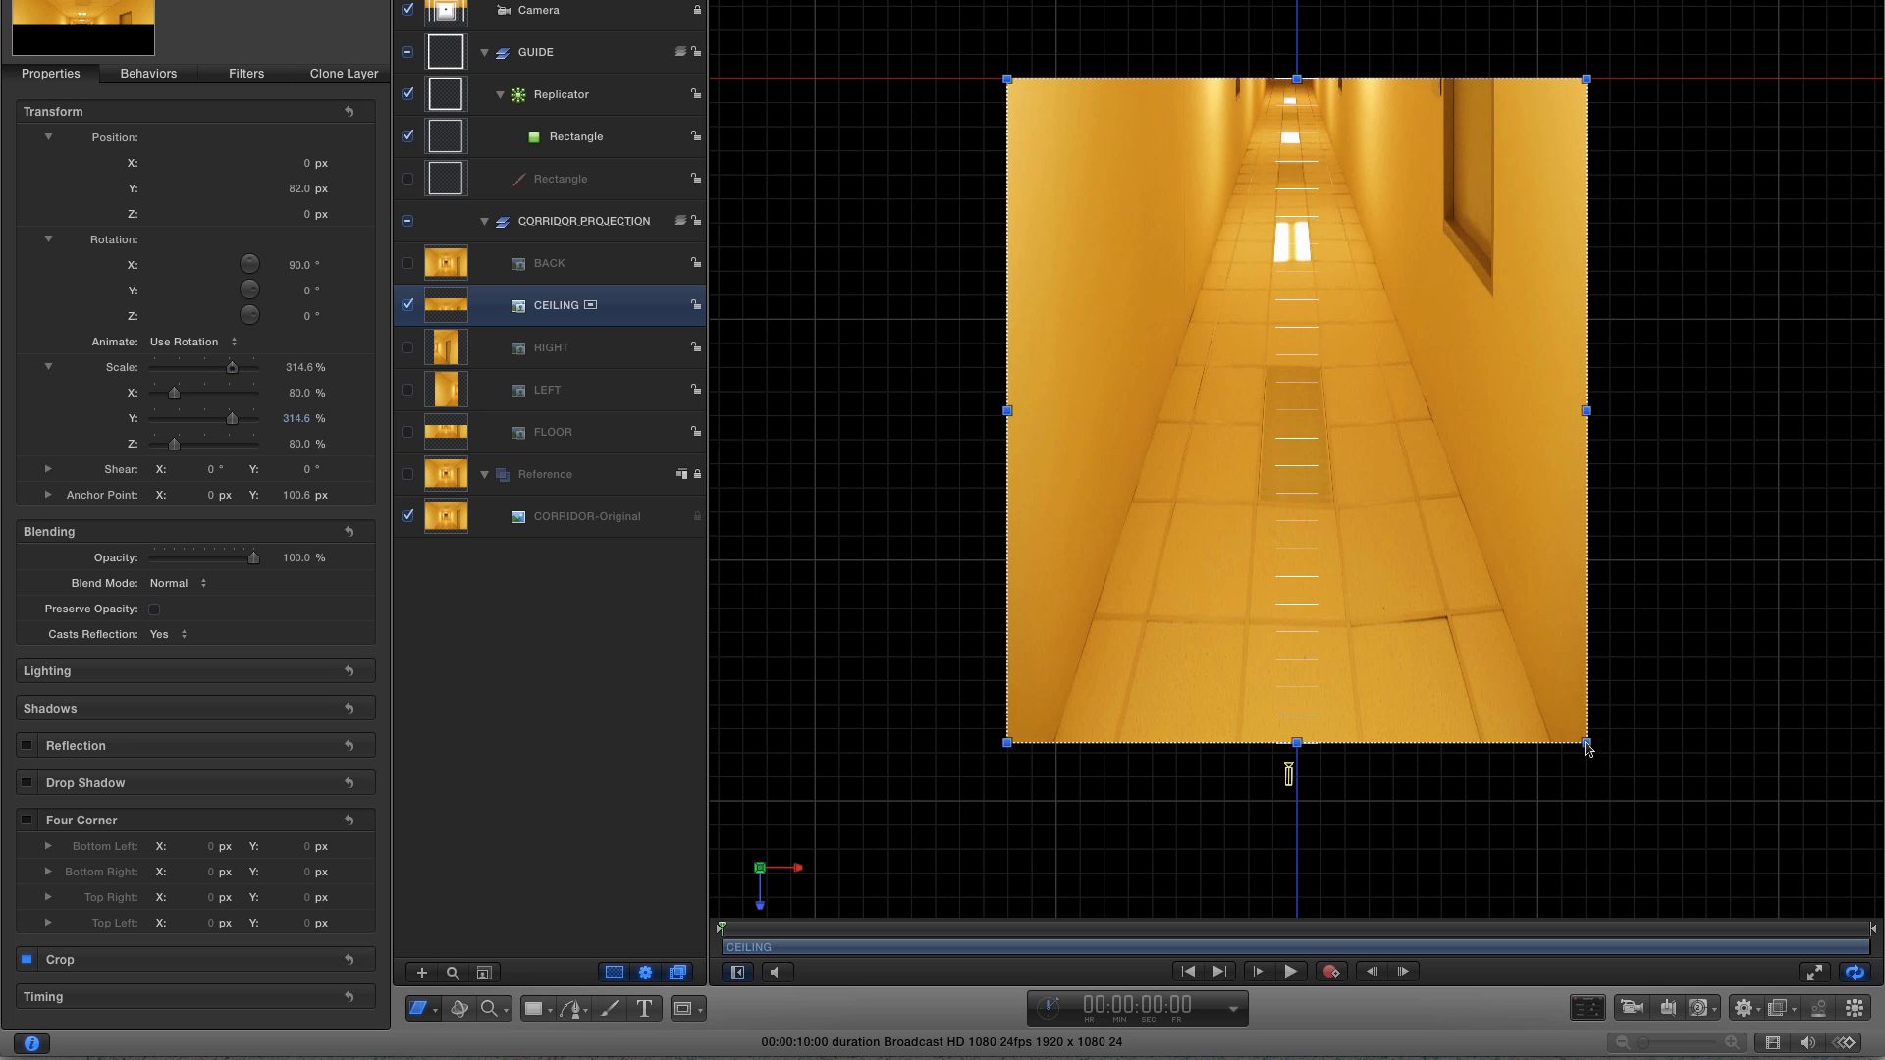
pyautogui.moveTo(1588, 748); pyautogui.dragTo(1338, 749)
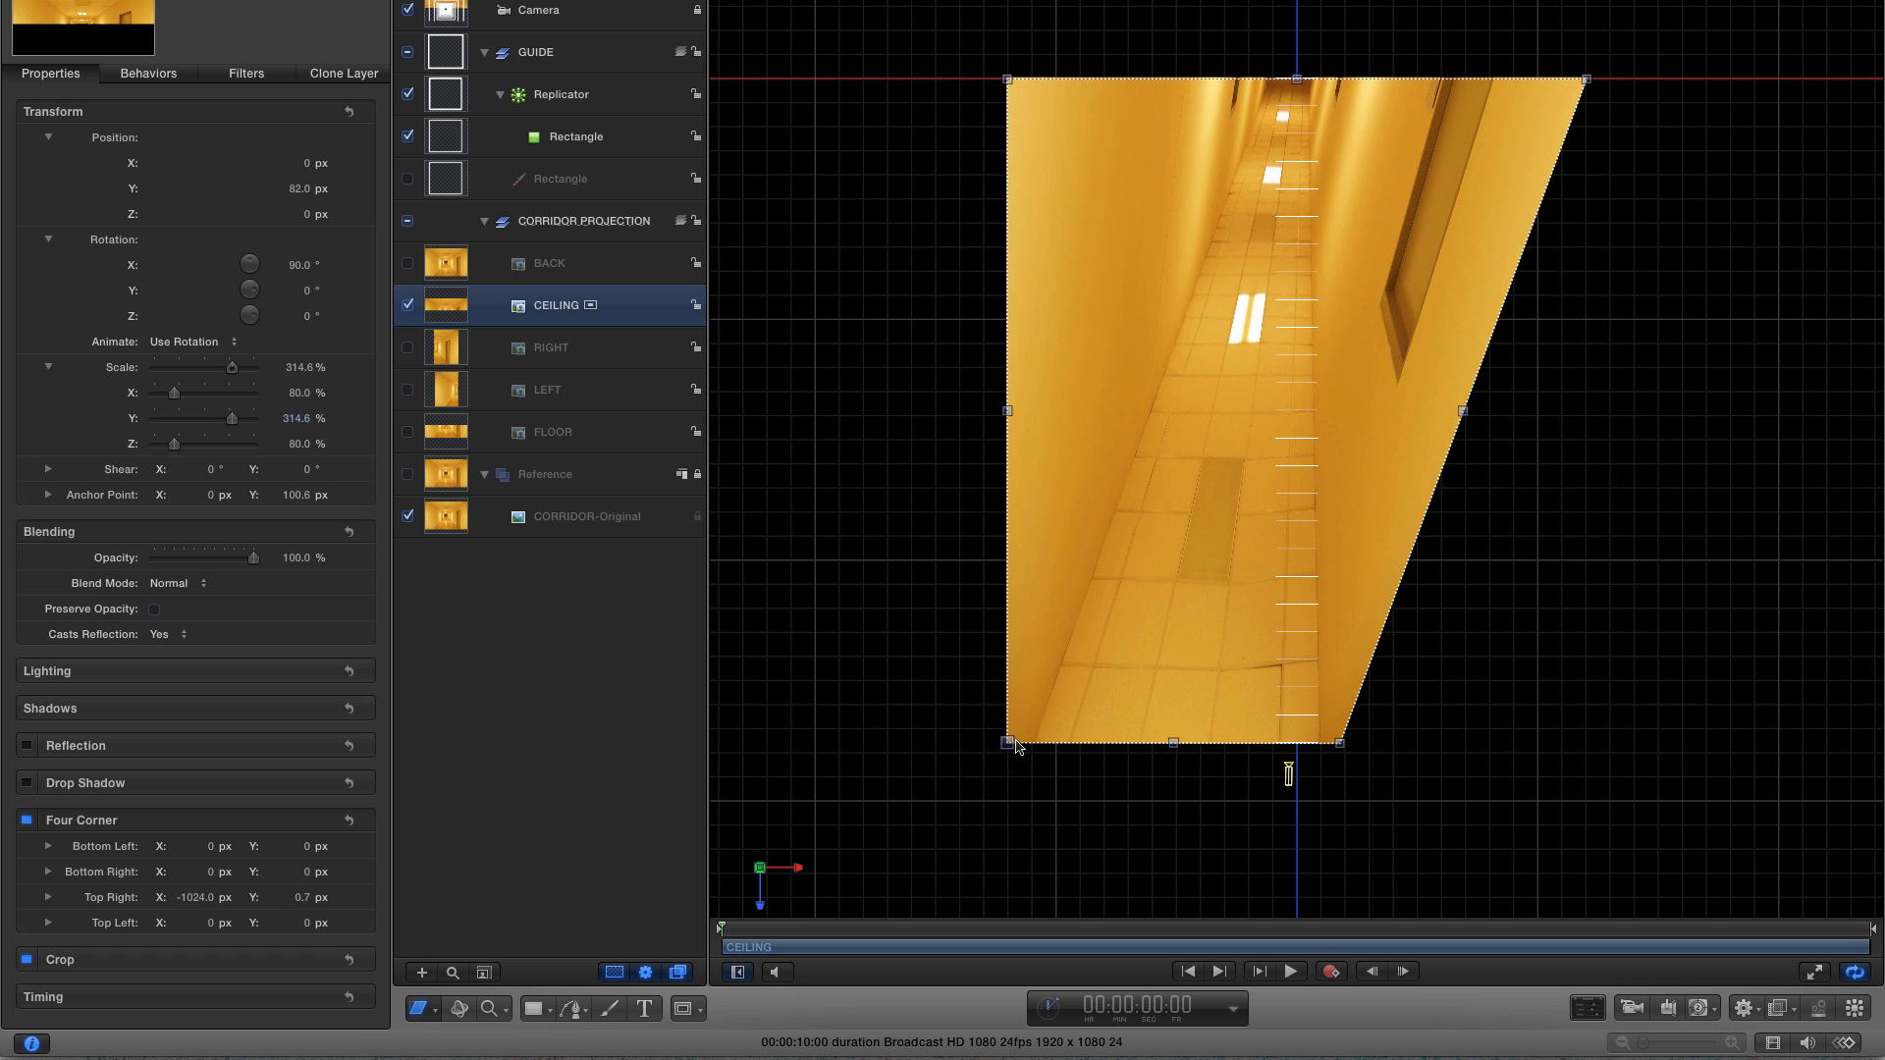
pyautogui.moveTo(1016, 746); pyautogui.dragTo(1326, 746)
# - In the Active Camera view, set CEILING's Four Corner offsets to X -1133.4, Y 0 px for Top Right and X 1072.4, Y 0 px for Top Left
pyautogui.click(734, 82)
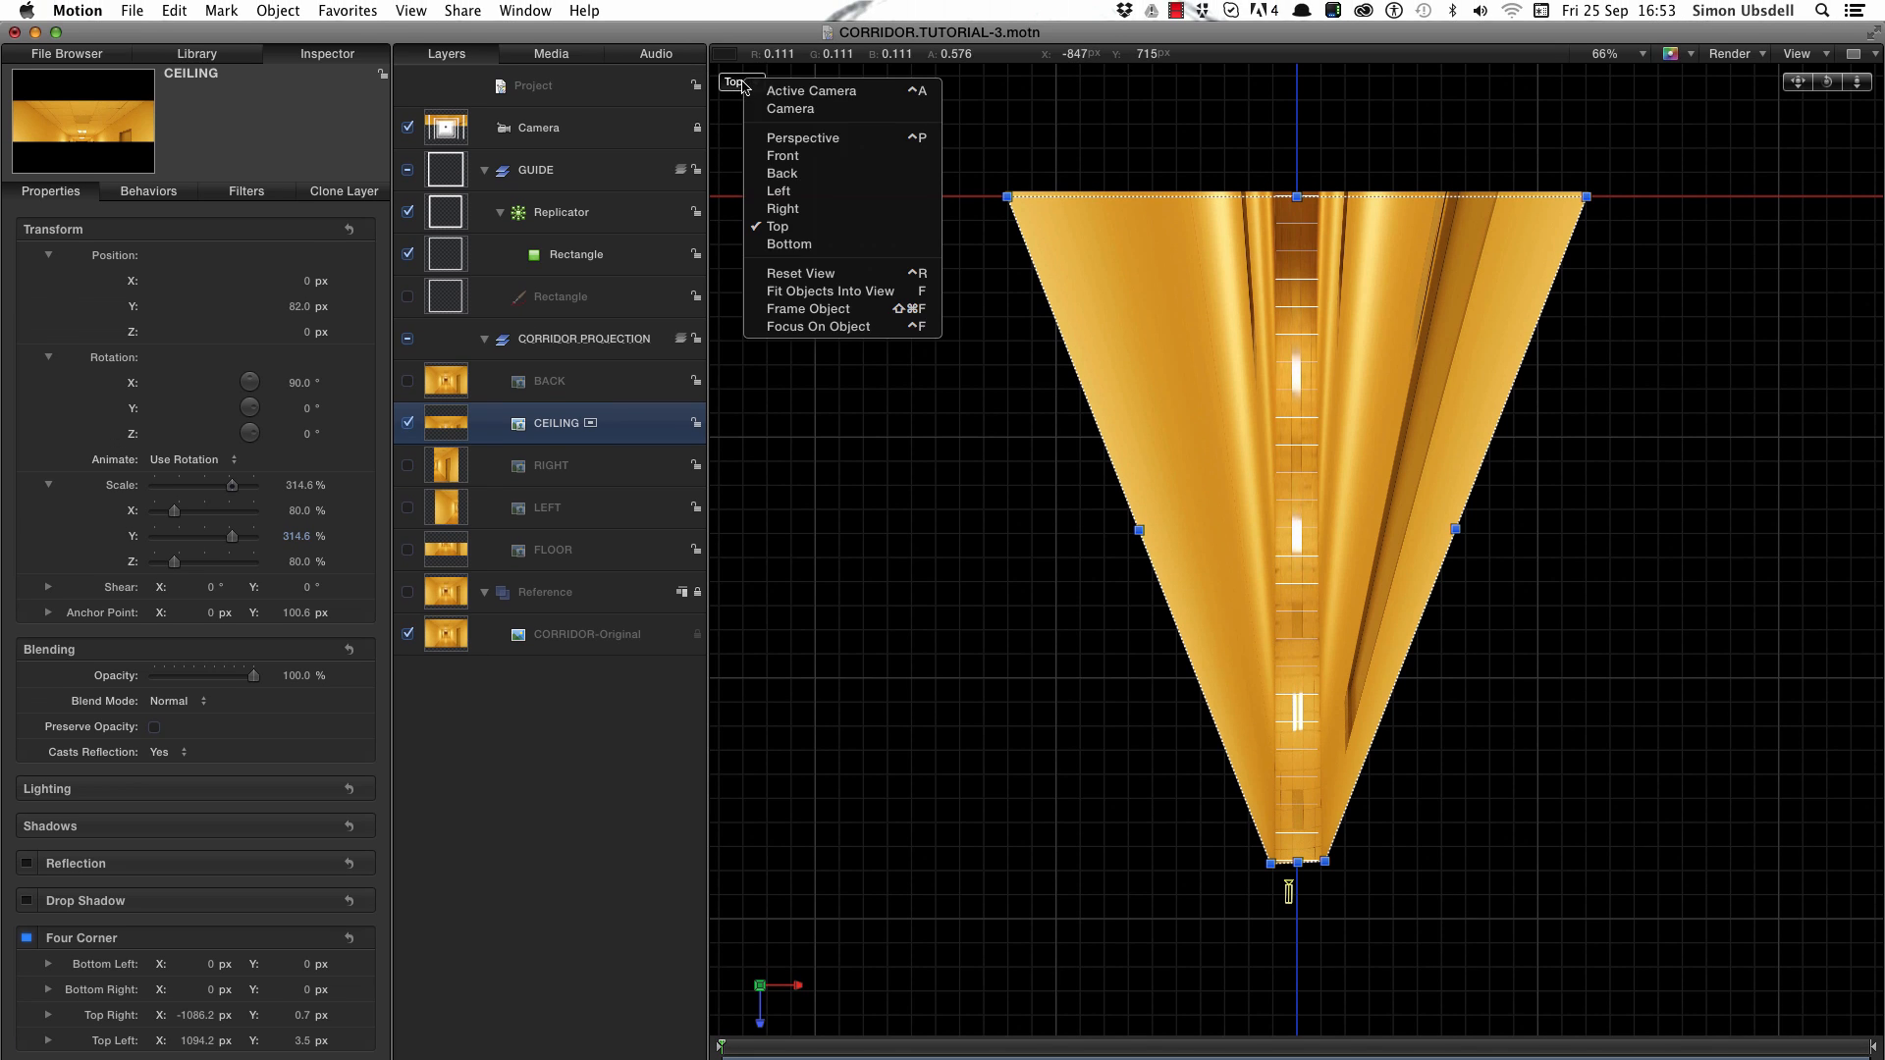
pyautogui.click(766, 110)
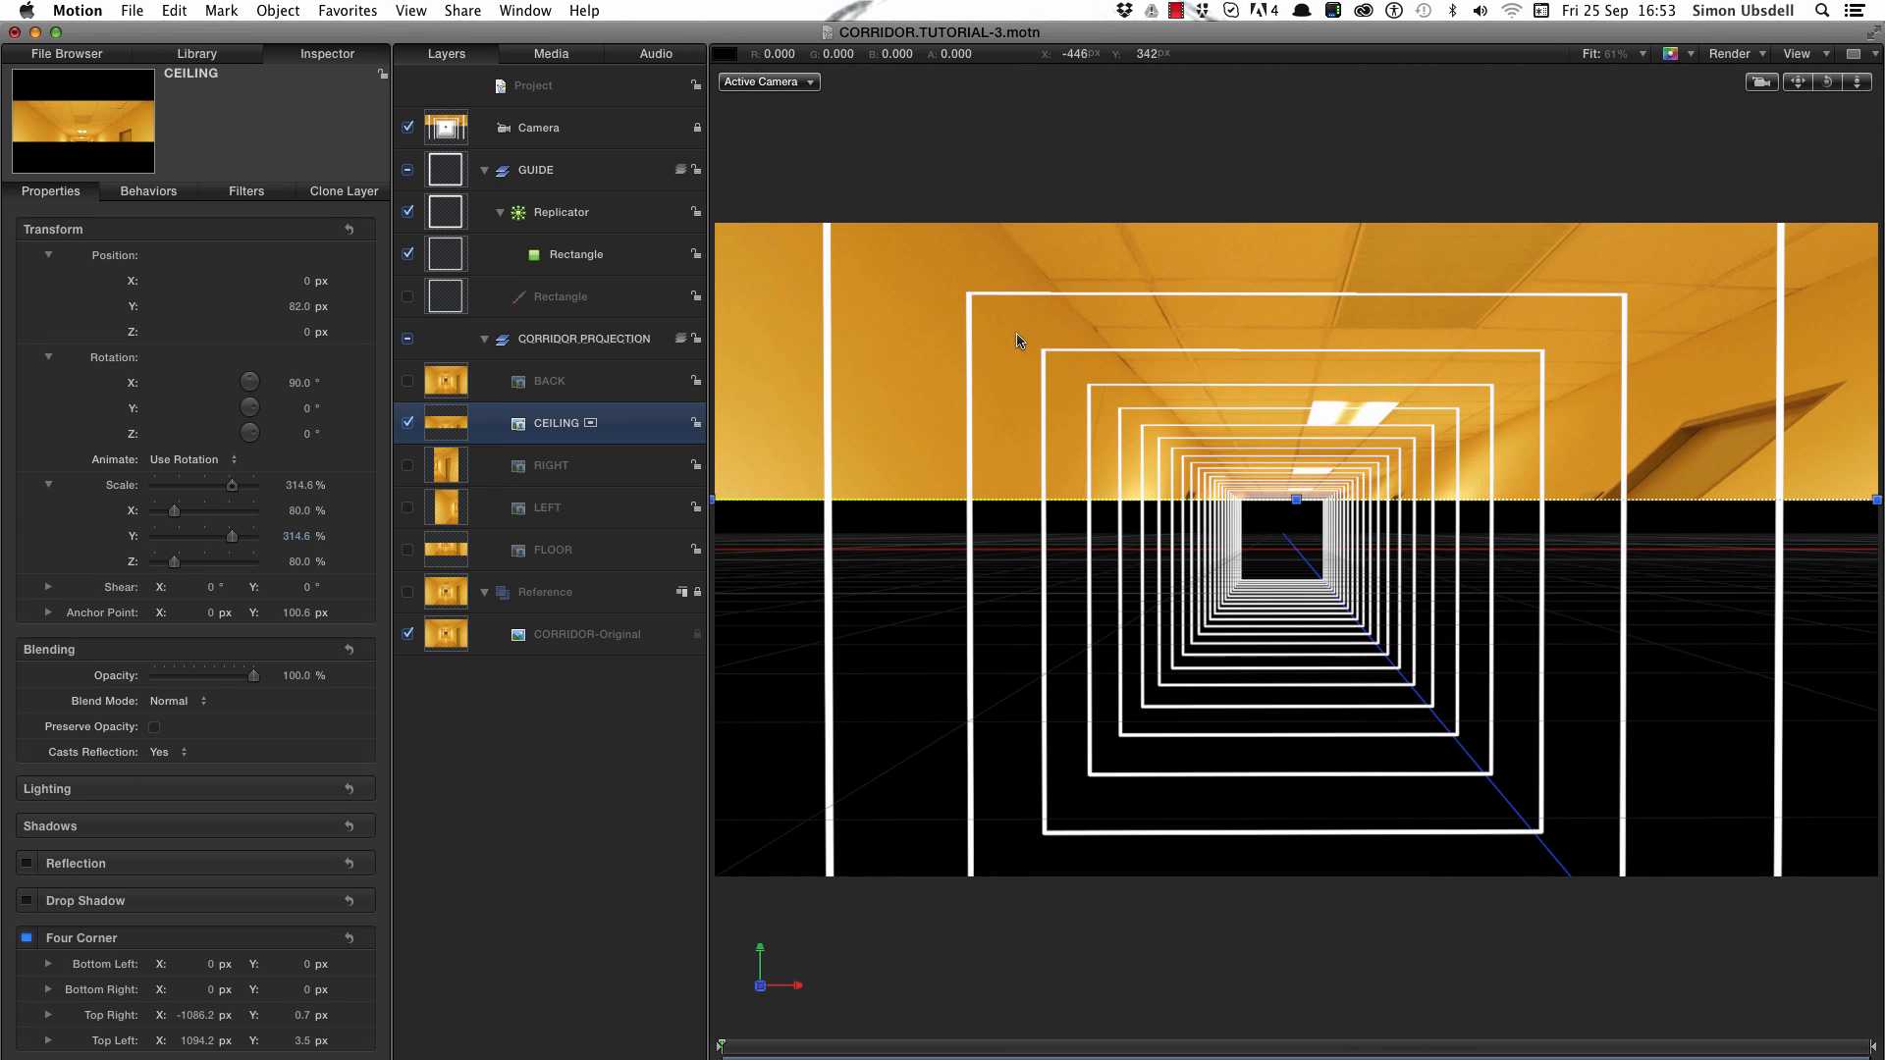
pyautogui.click(302, 1015)
pyautogui.write('0')
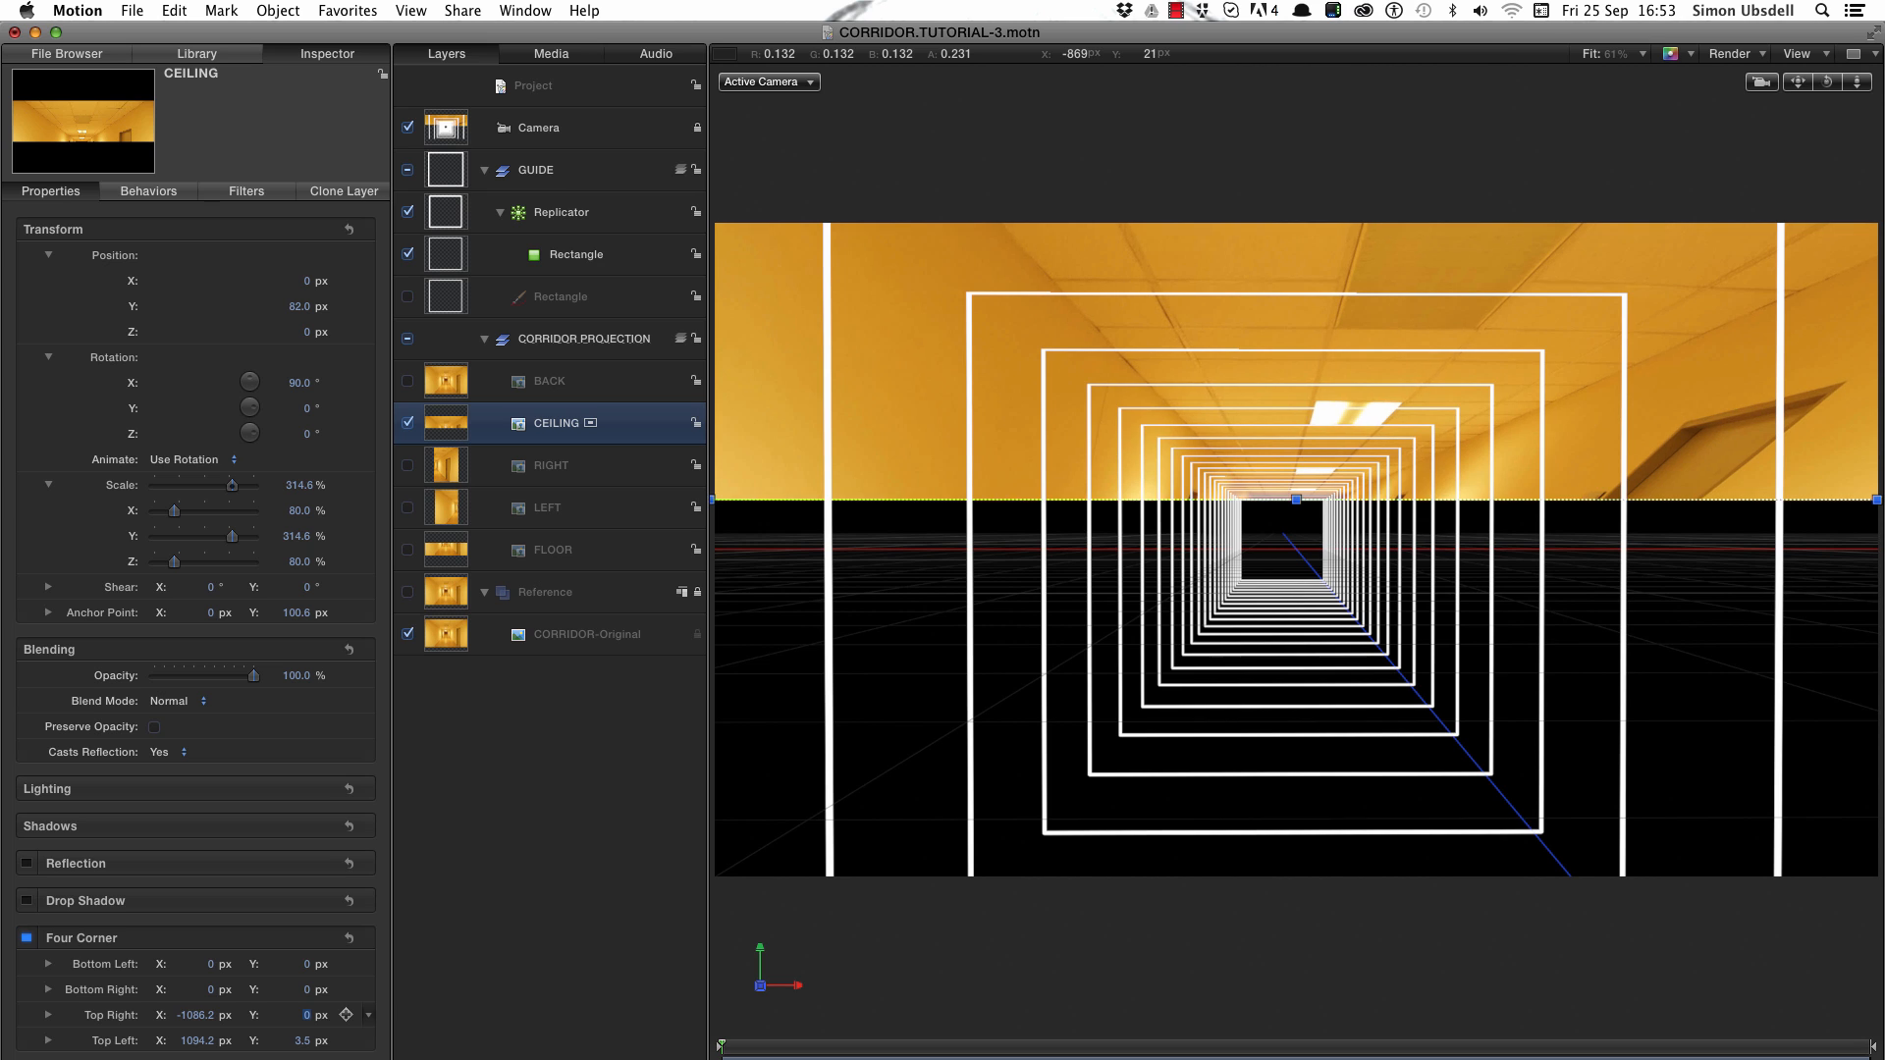
pyautogui.click(295, 1041)
pyautogui.write('0')
pyautogui.press('Return')
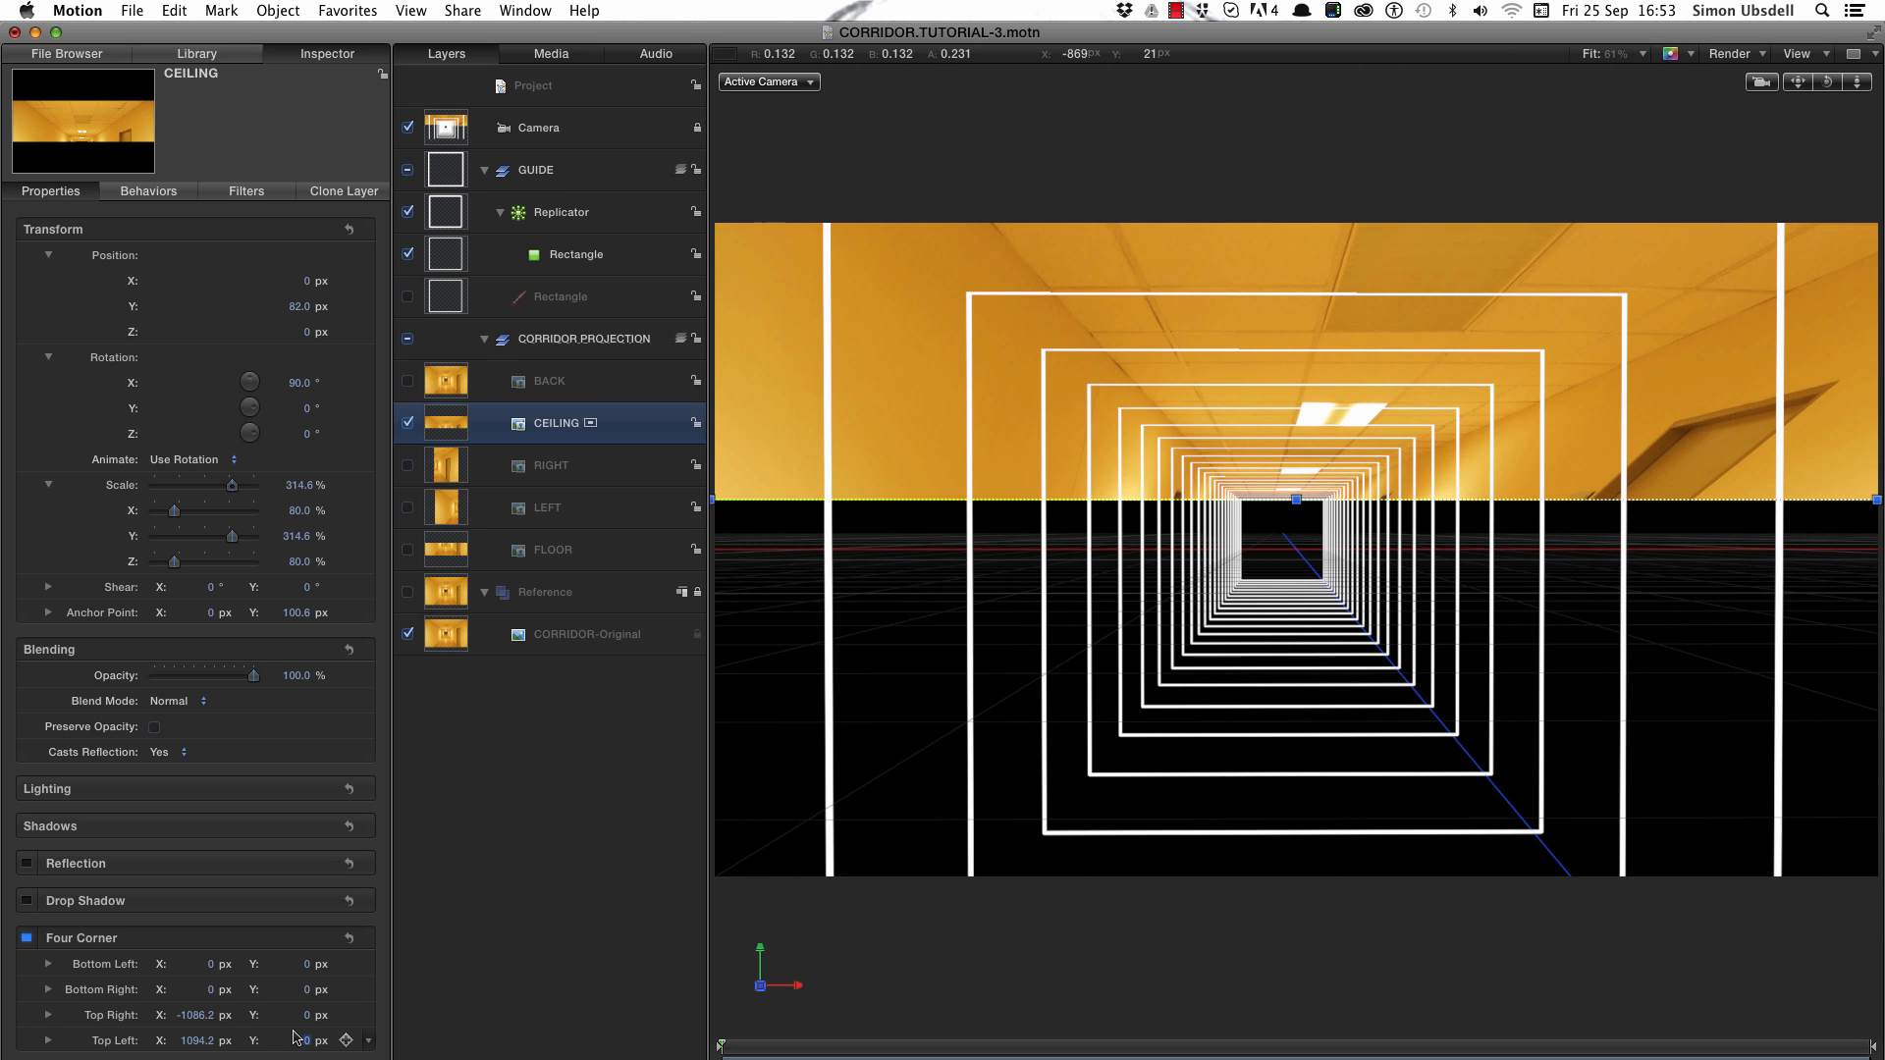
pyautogui.click(197, 1040)
pyautogui.moveTo(197, 1043); pyautogui.dragTo(196, 1015)
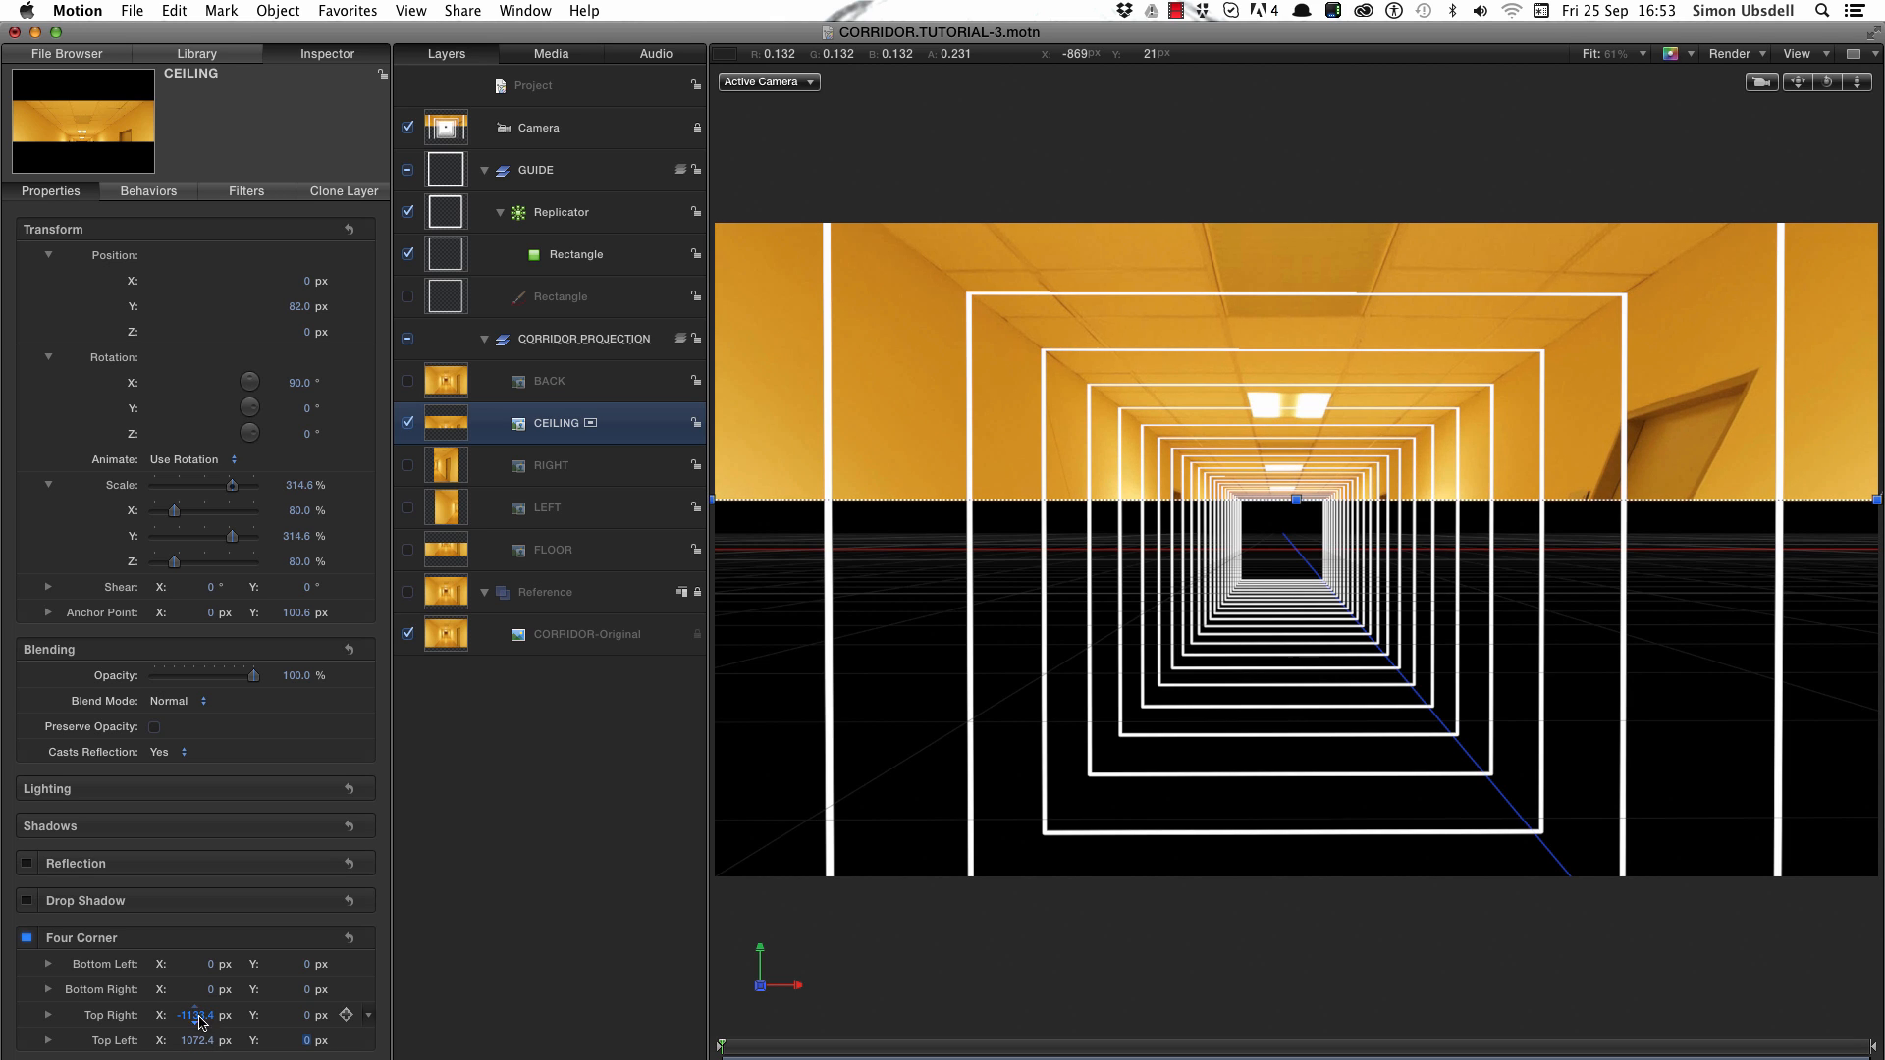
# - Show the RIGHT, LEFT and FLOOR layers together with CEILING, and hide the on-screen controls
pyautogui.click(408, 466)
pyautogui.click(408, 507)
pyautogui.click(407, 550)
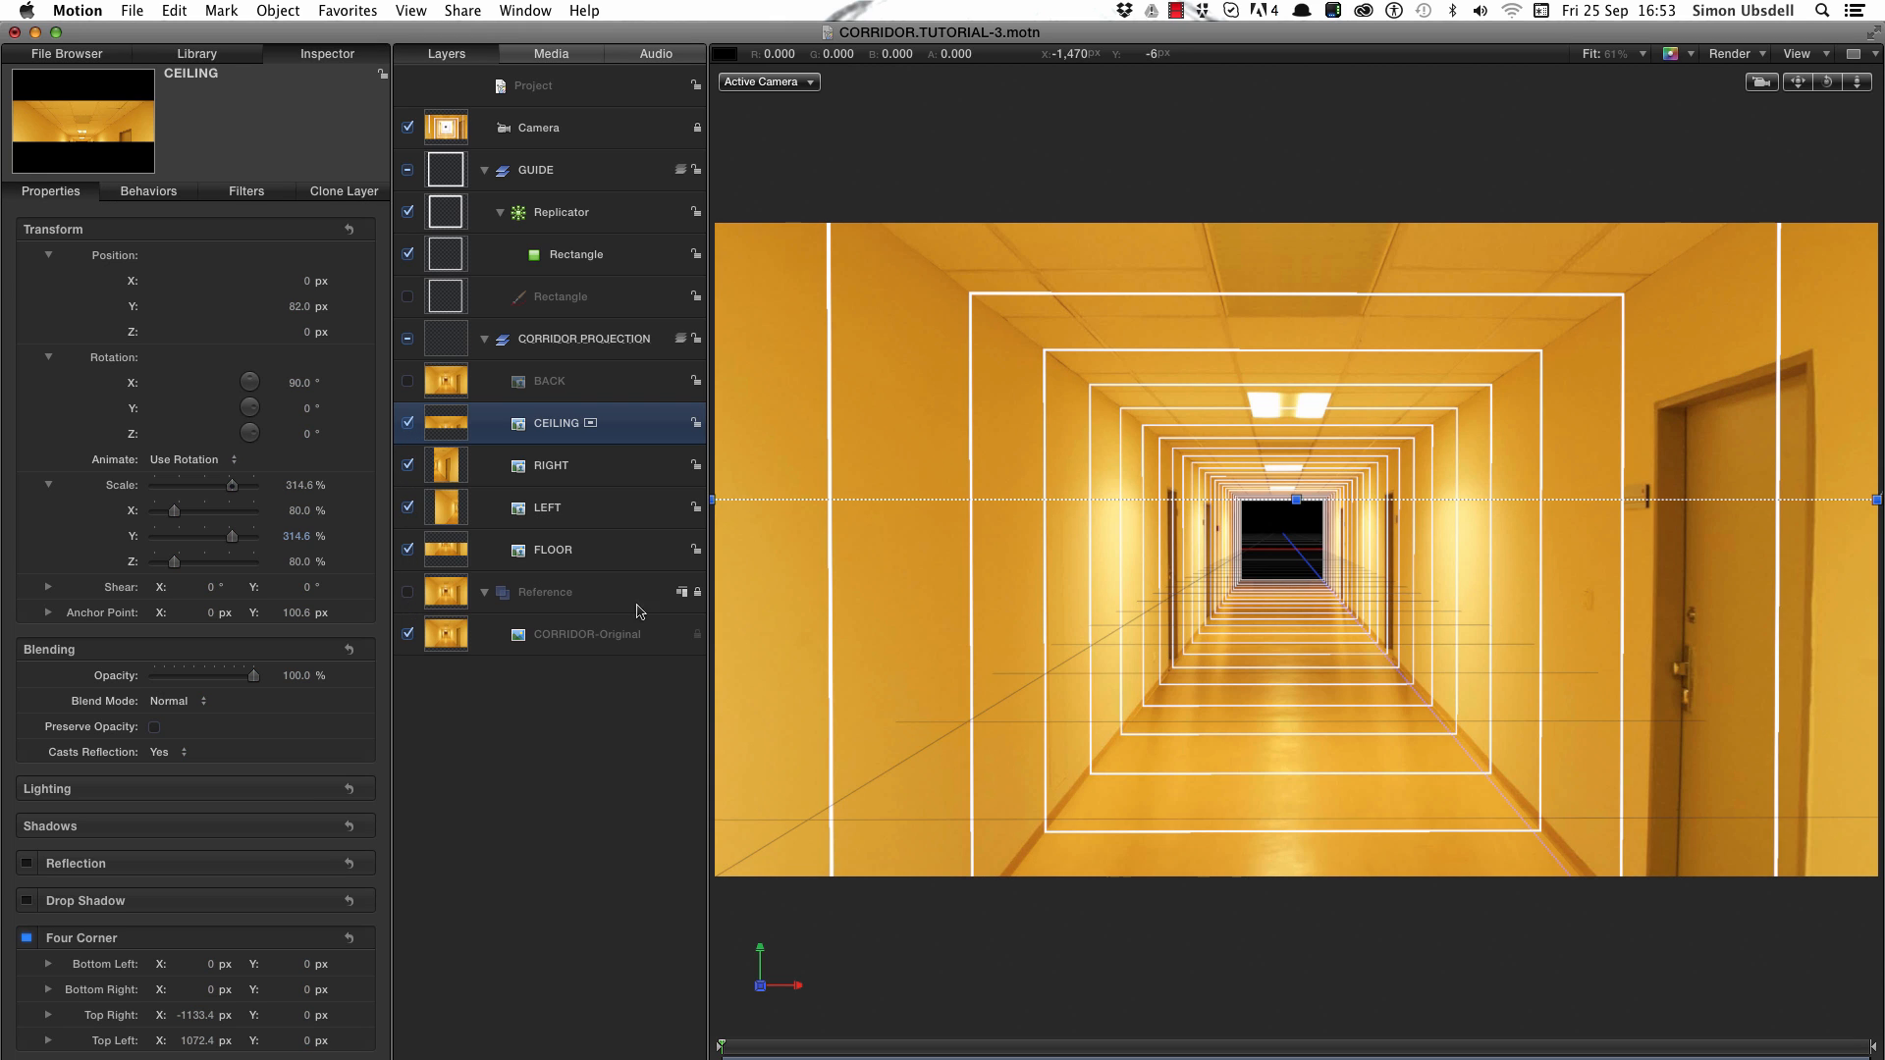
pyautogui.press('super+slash')
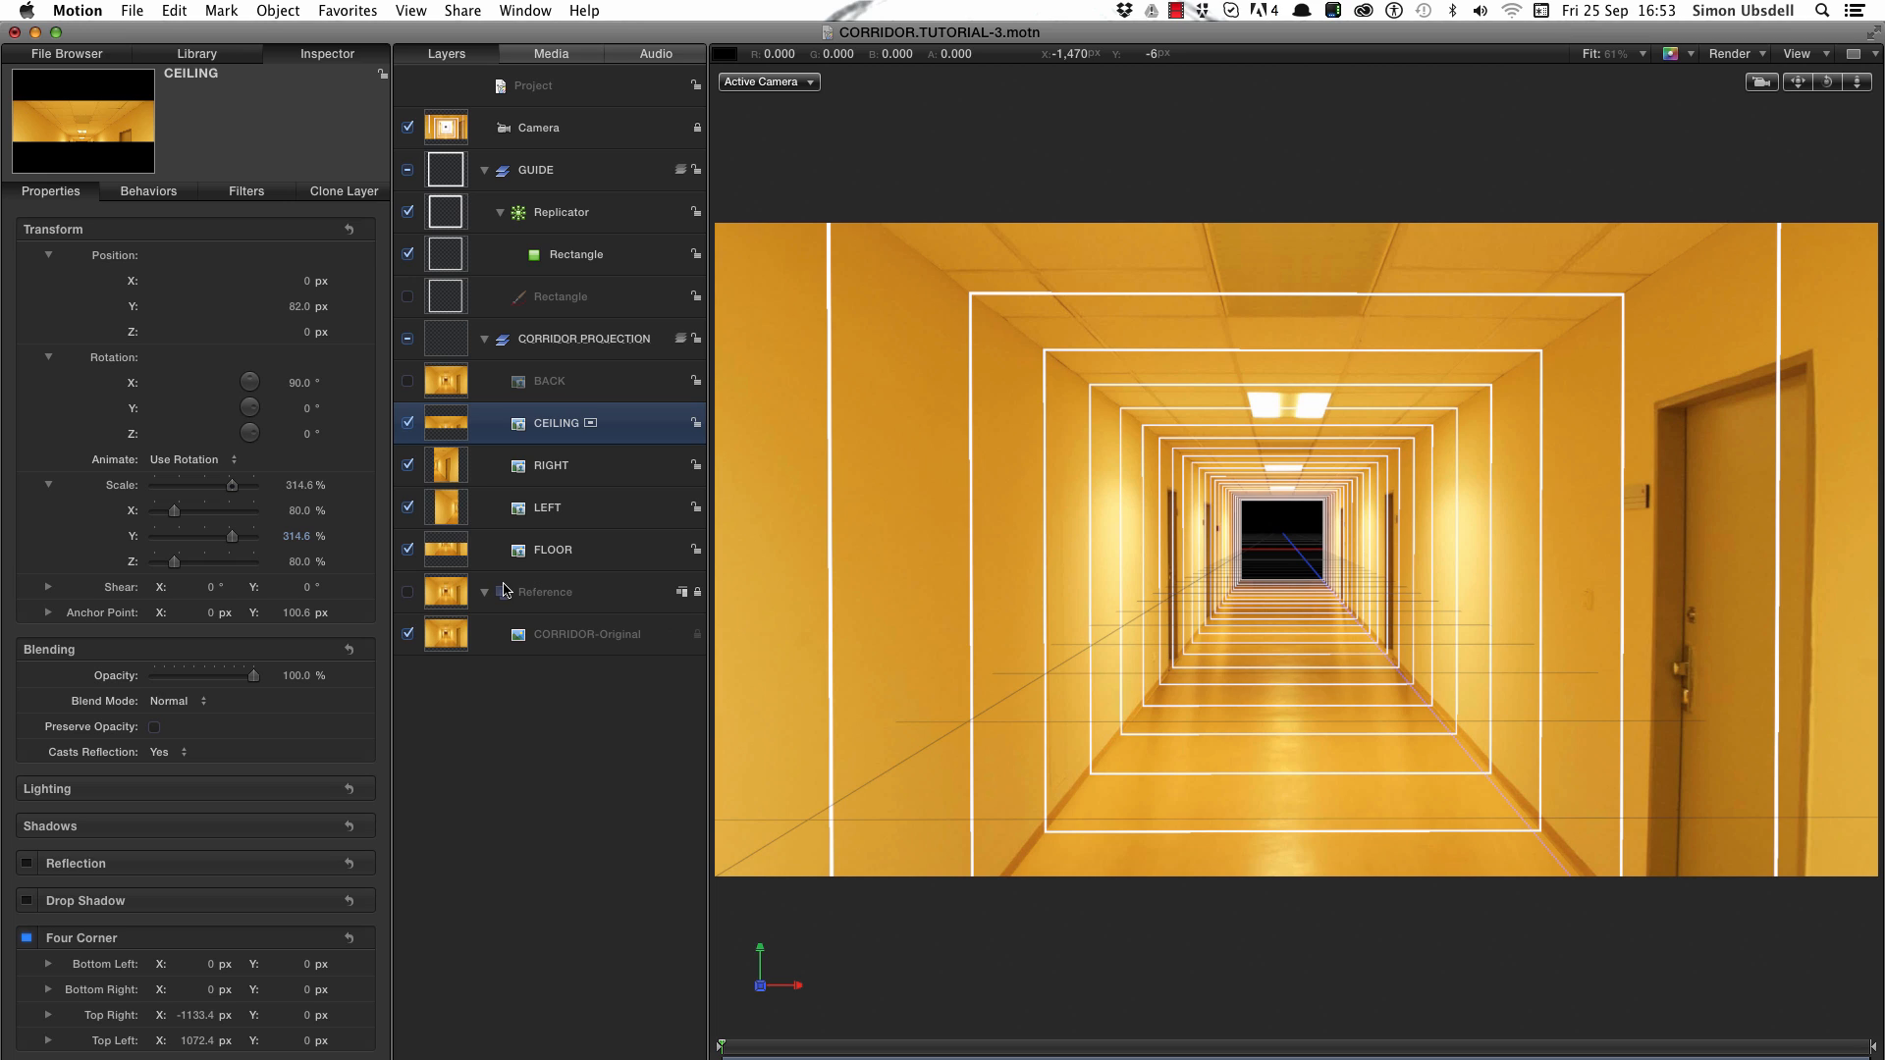
# - Show the BACK layer and move it below FLOOR at the end of the CORRIDOR PROJECTION group
pyautogui.click(408, 382)
pyautogui.click(444, 384)
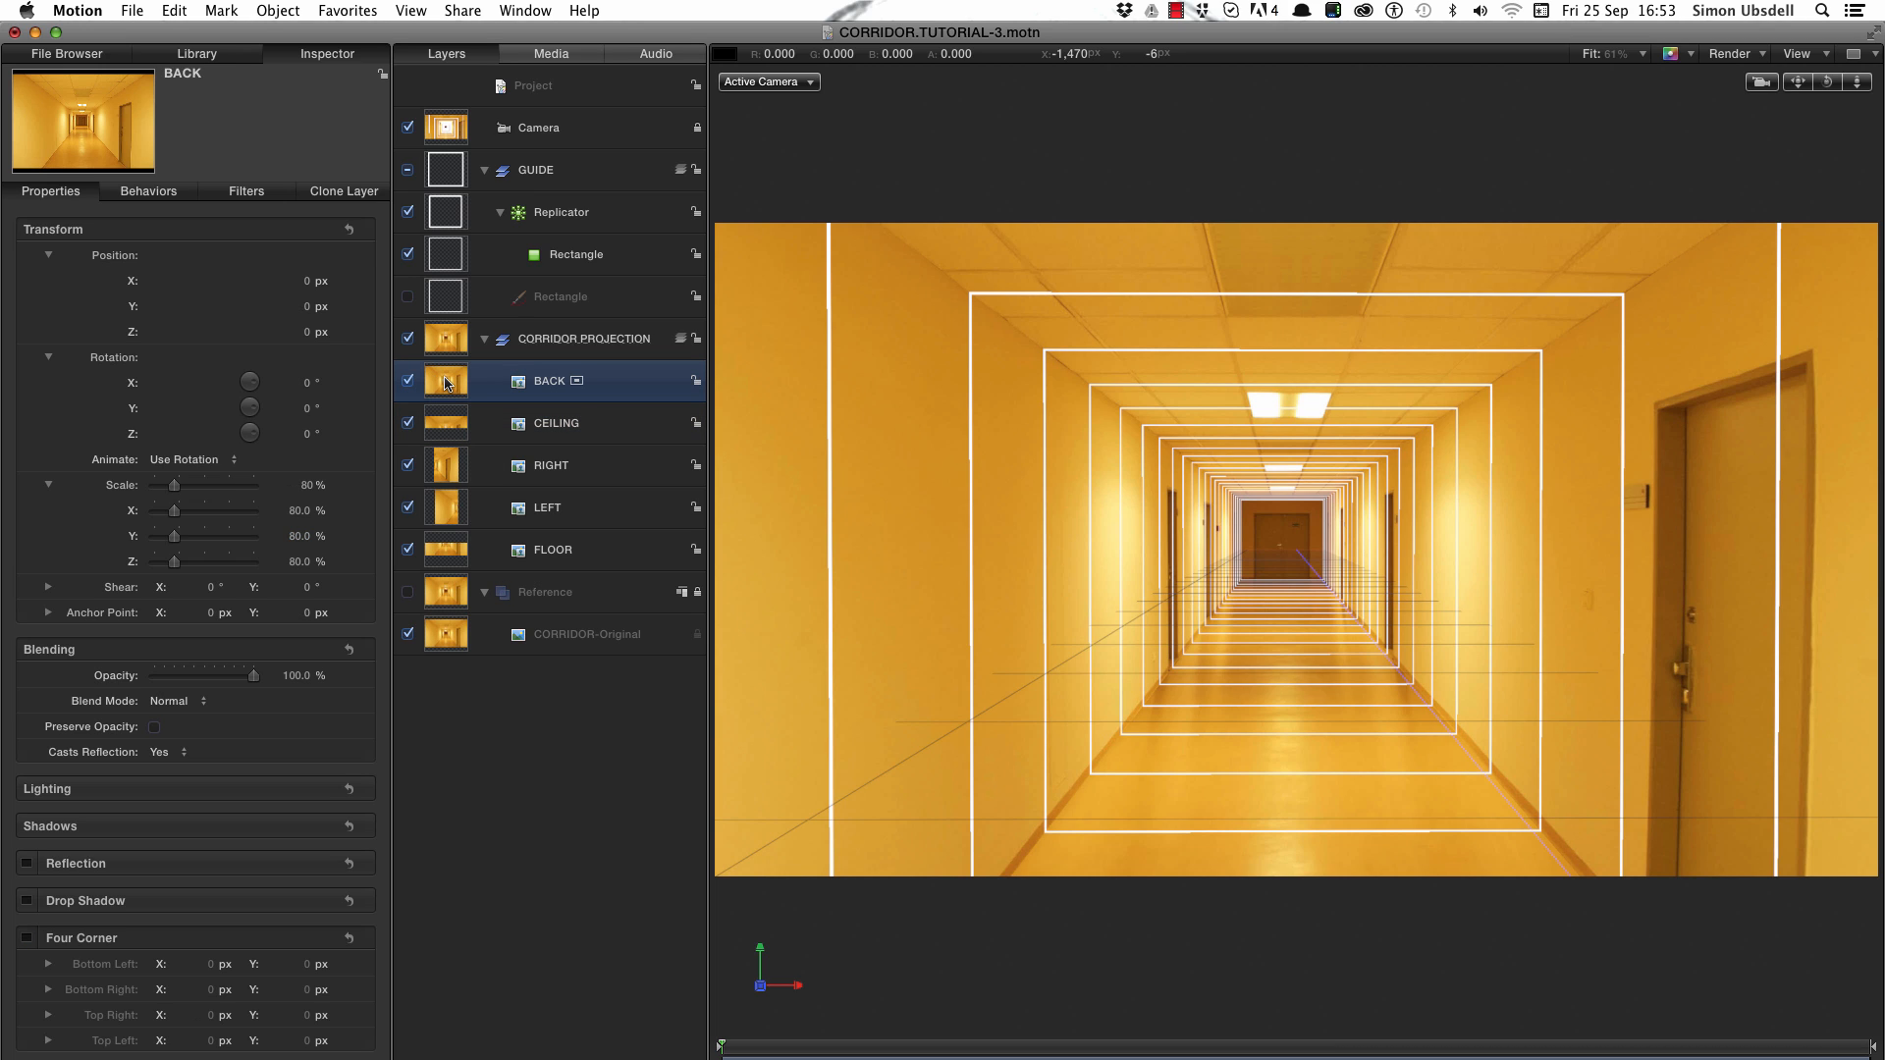
pyautogui.moveTo(445, 384); pyautogui.dragTo(475, 585)
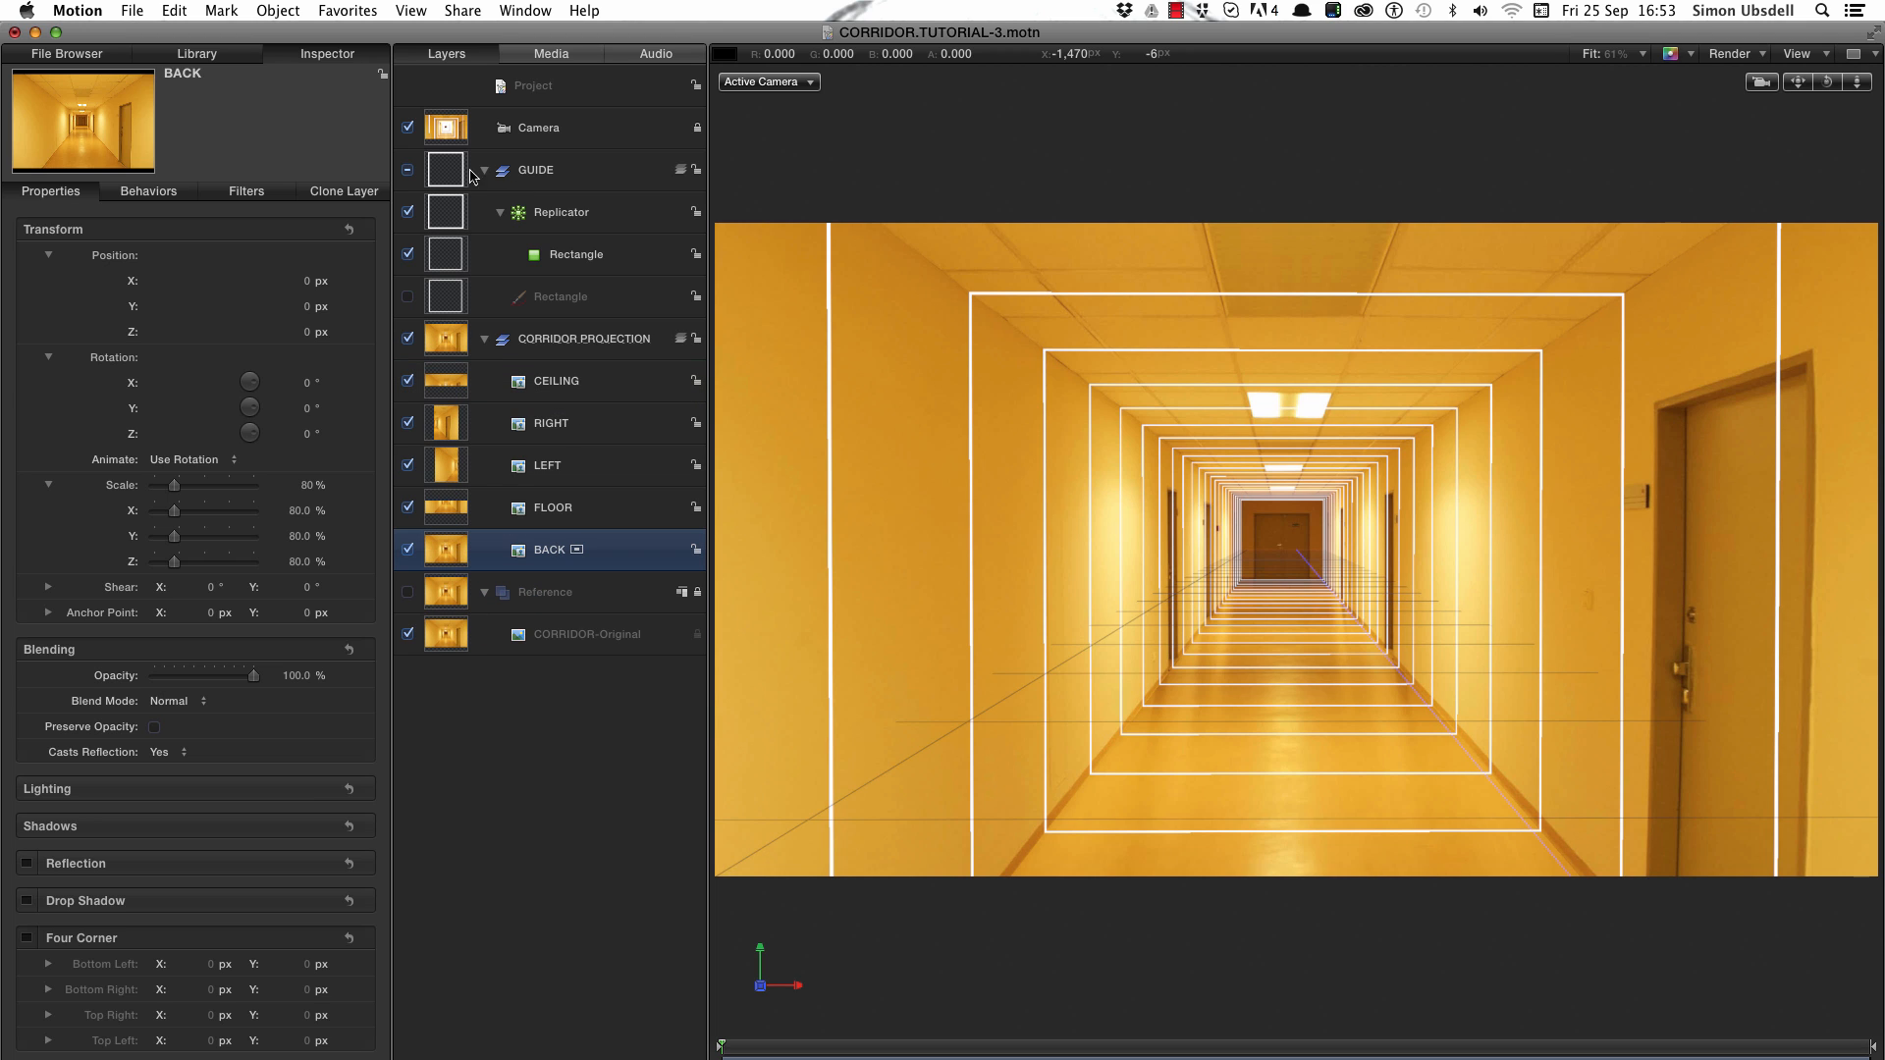
# - Hide the GUIDE group and the 3D grid overlay for an unobstructed view of the corridor
pyautogui.click(409, 170)
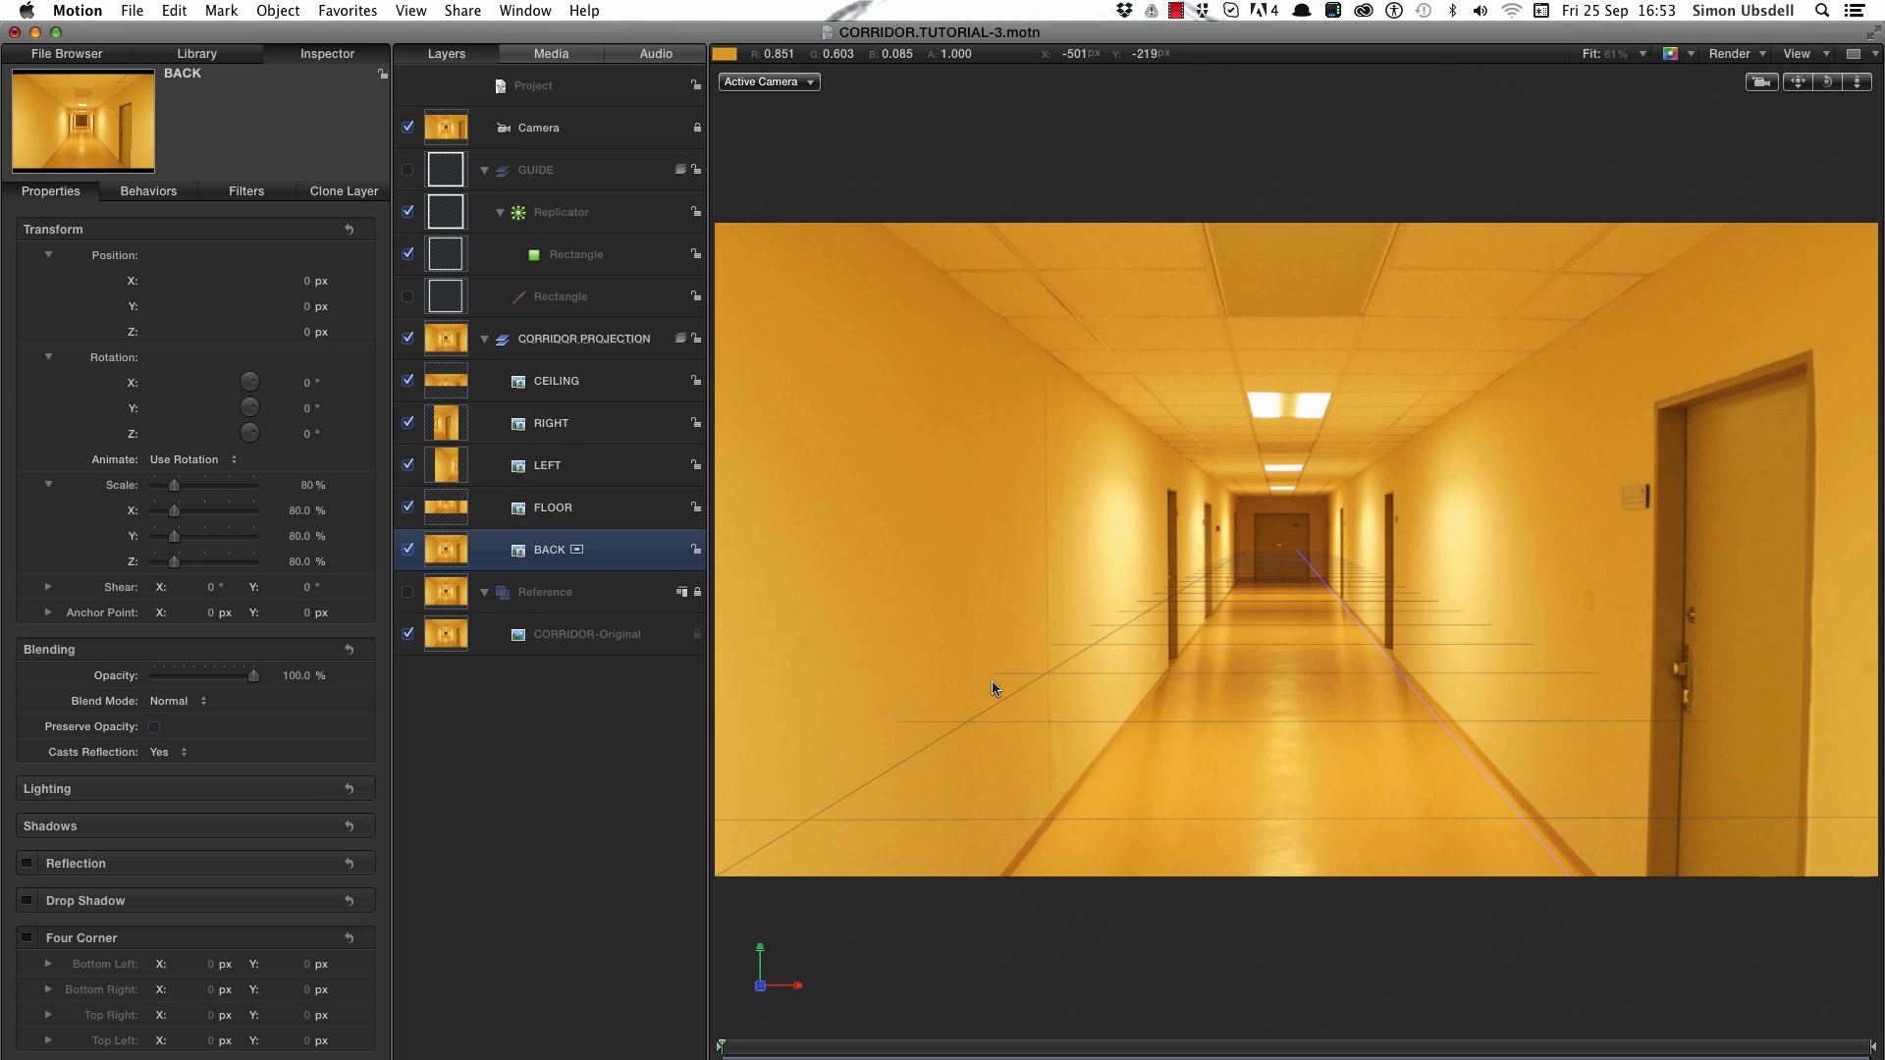
pyautogui.press('super+slash')
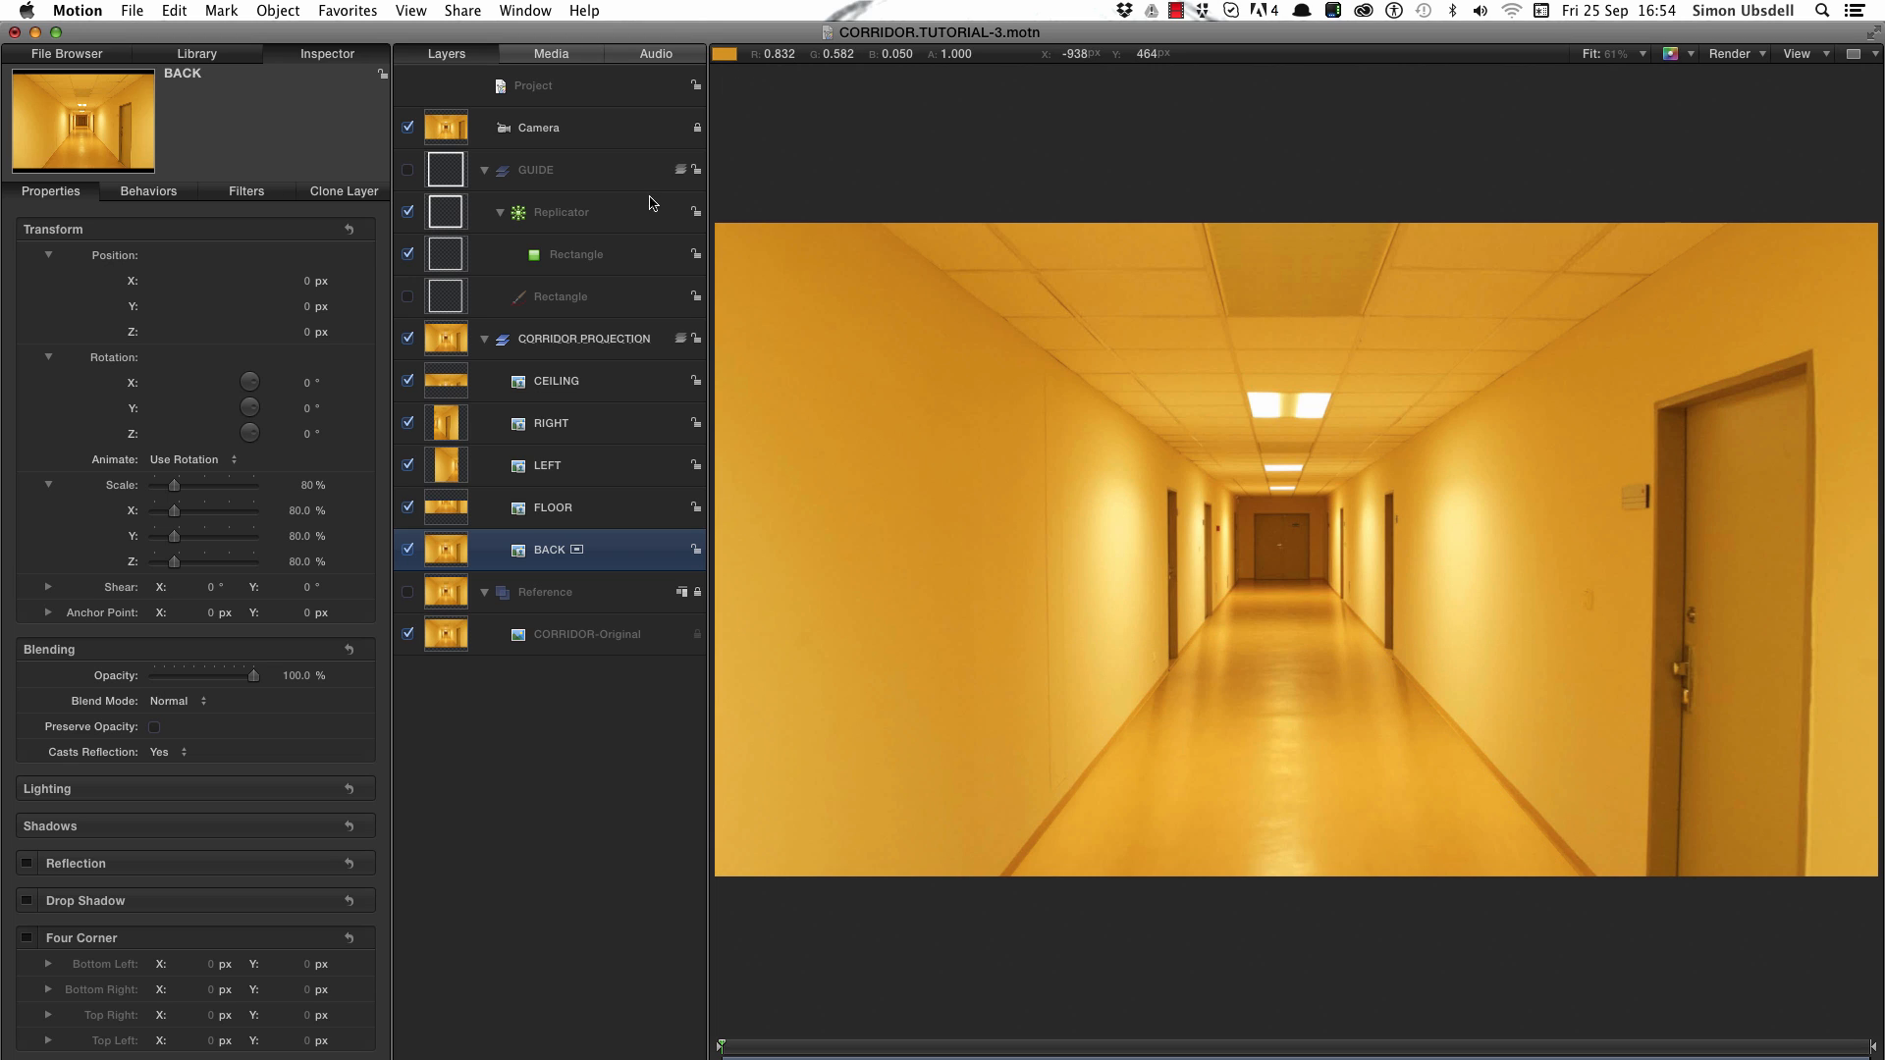
# - Duplicate the Camera and rename the copy Camera Animate
pyautogui.click(439, 123)
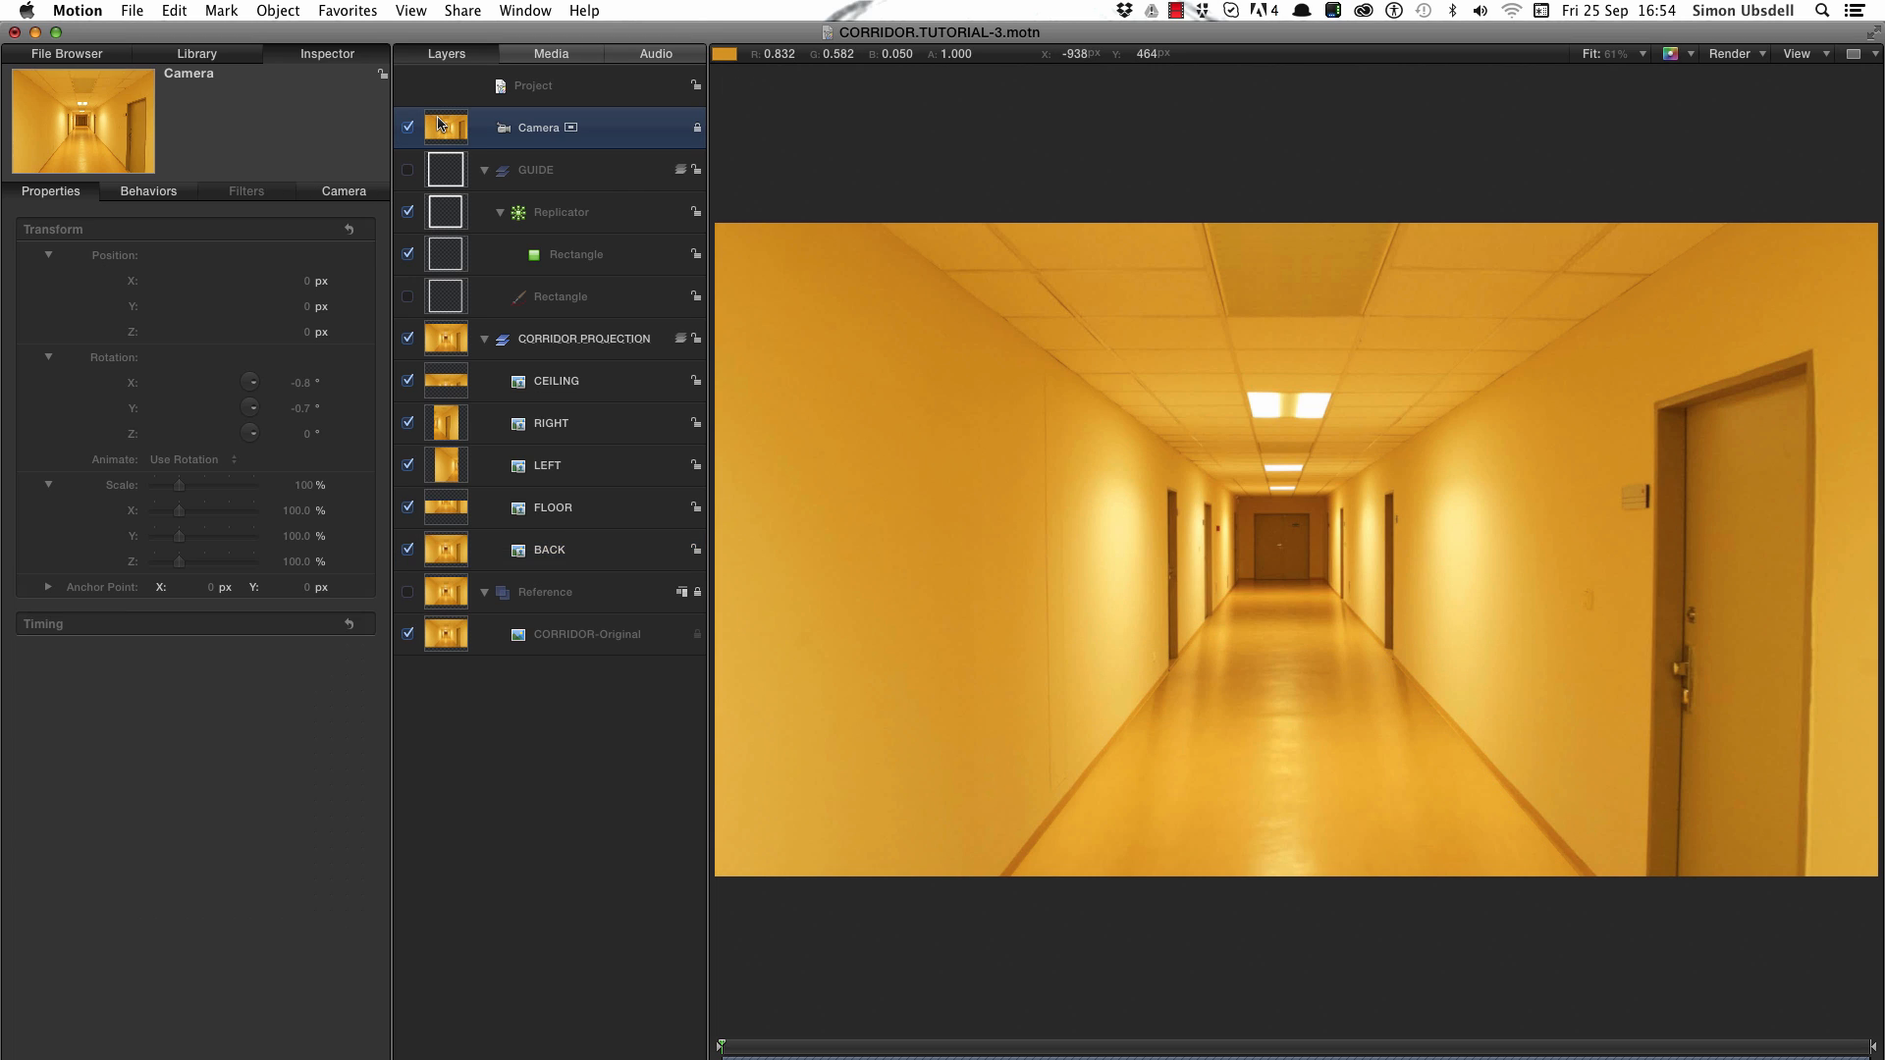
pyautogui.rightClick(439, 123)
pyautogui.click(488, 186)
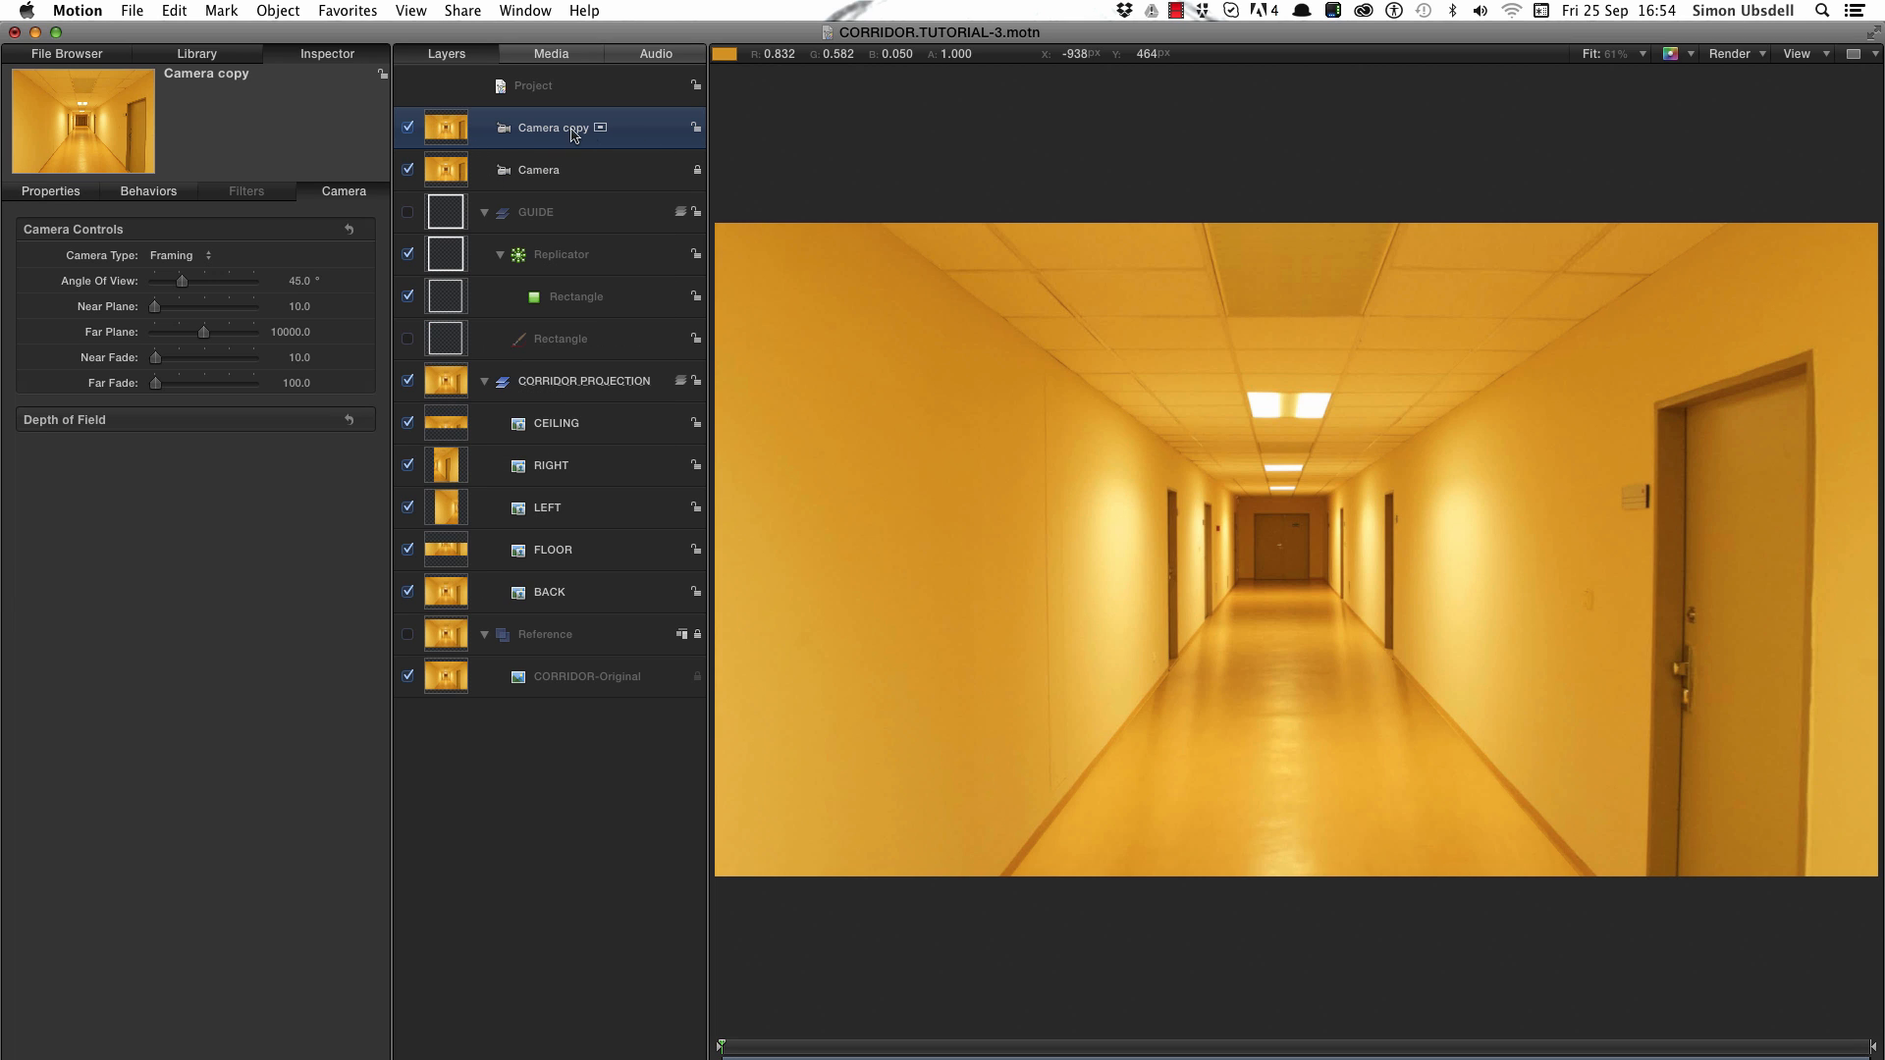
pyautogui.doubleClick(574, 131)
pyautogui.write('Animate')
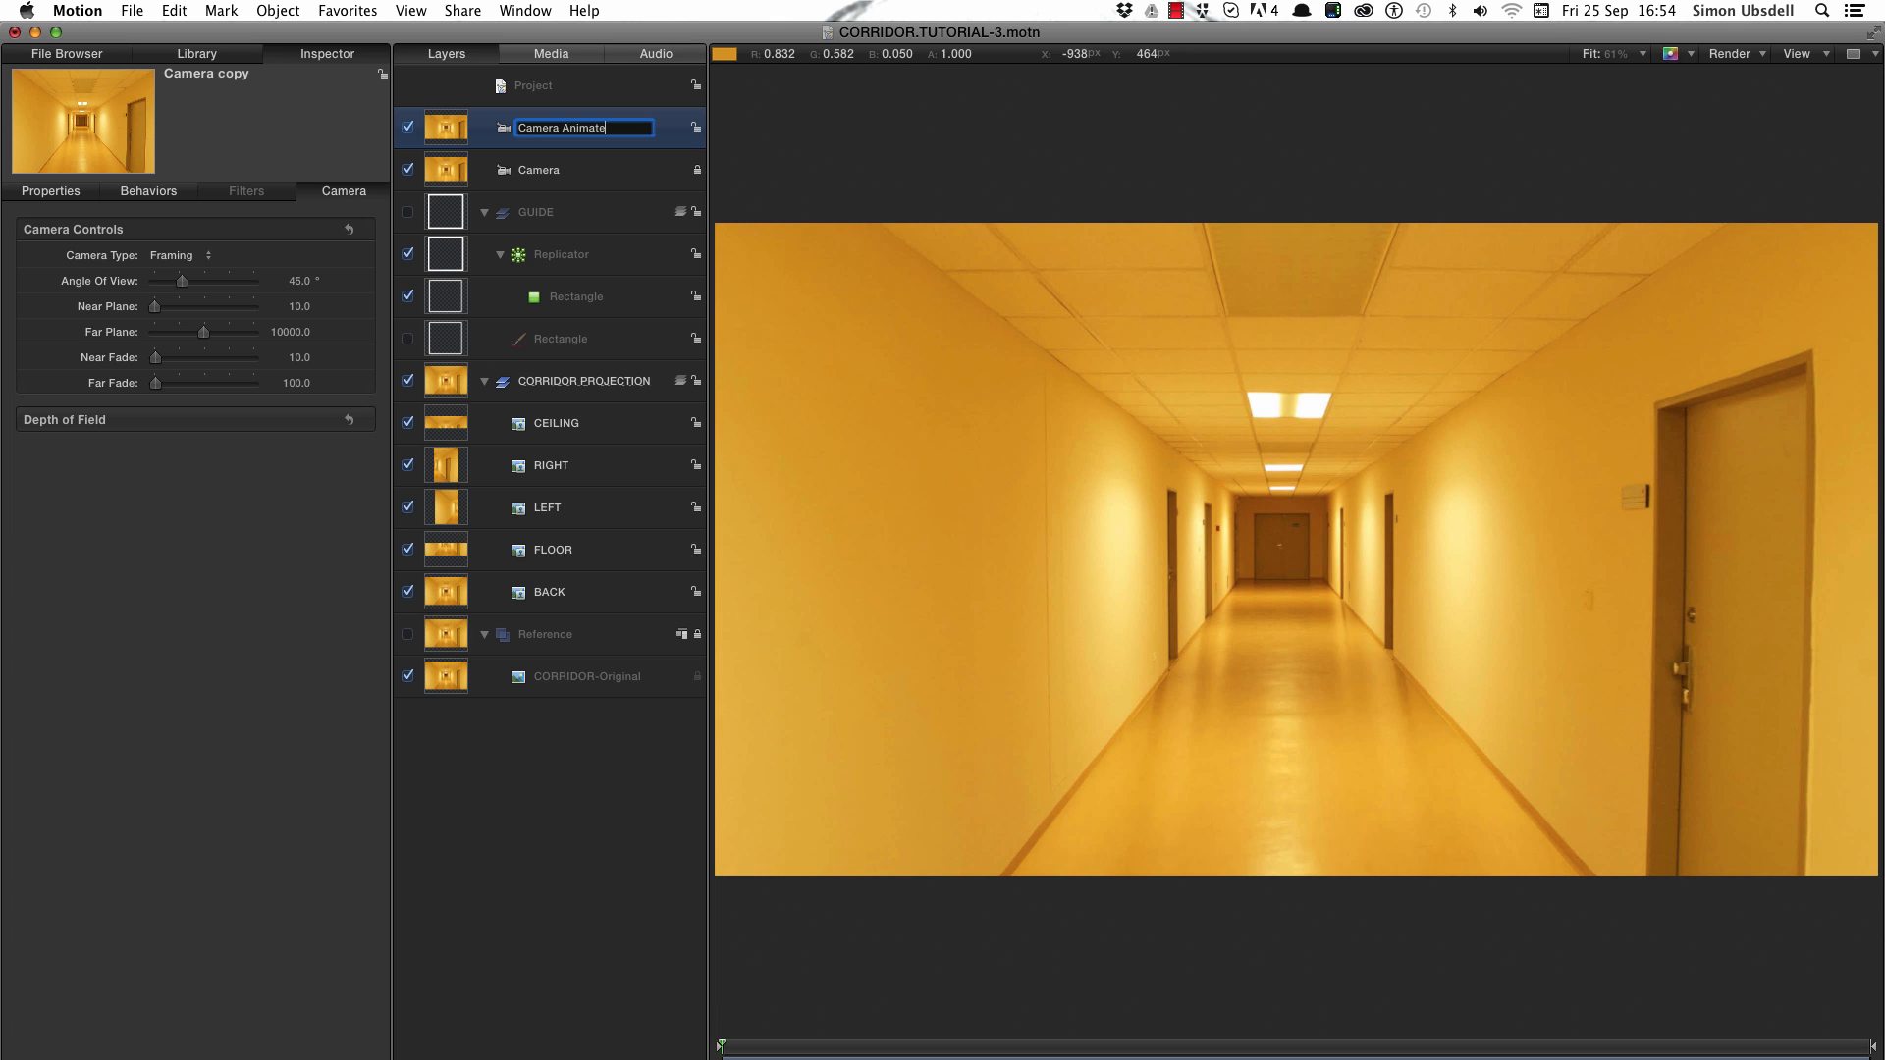
pyautogui.press('Return')
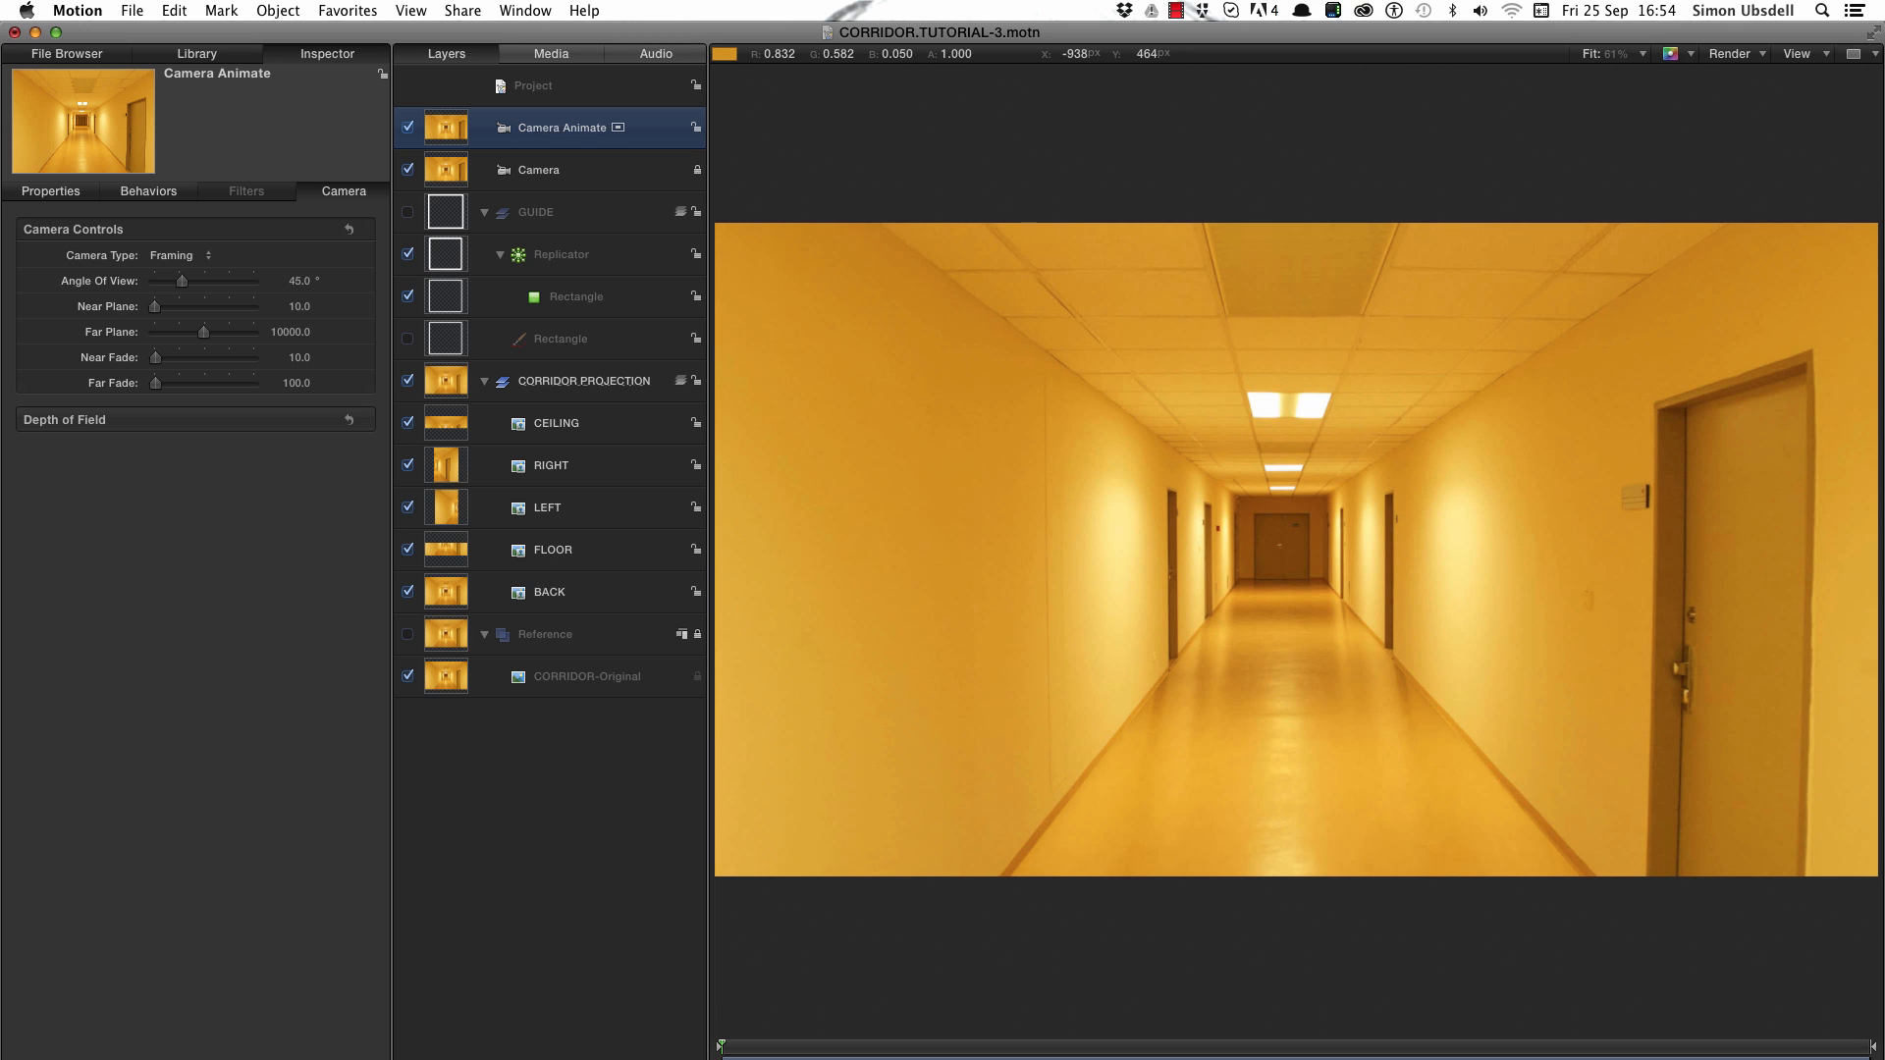
# - Reset the Transform parameters of Camera Animate
pyautogui.click(67, 193)
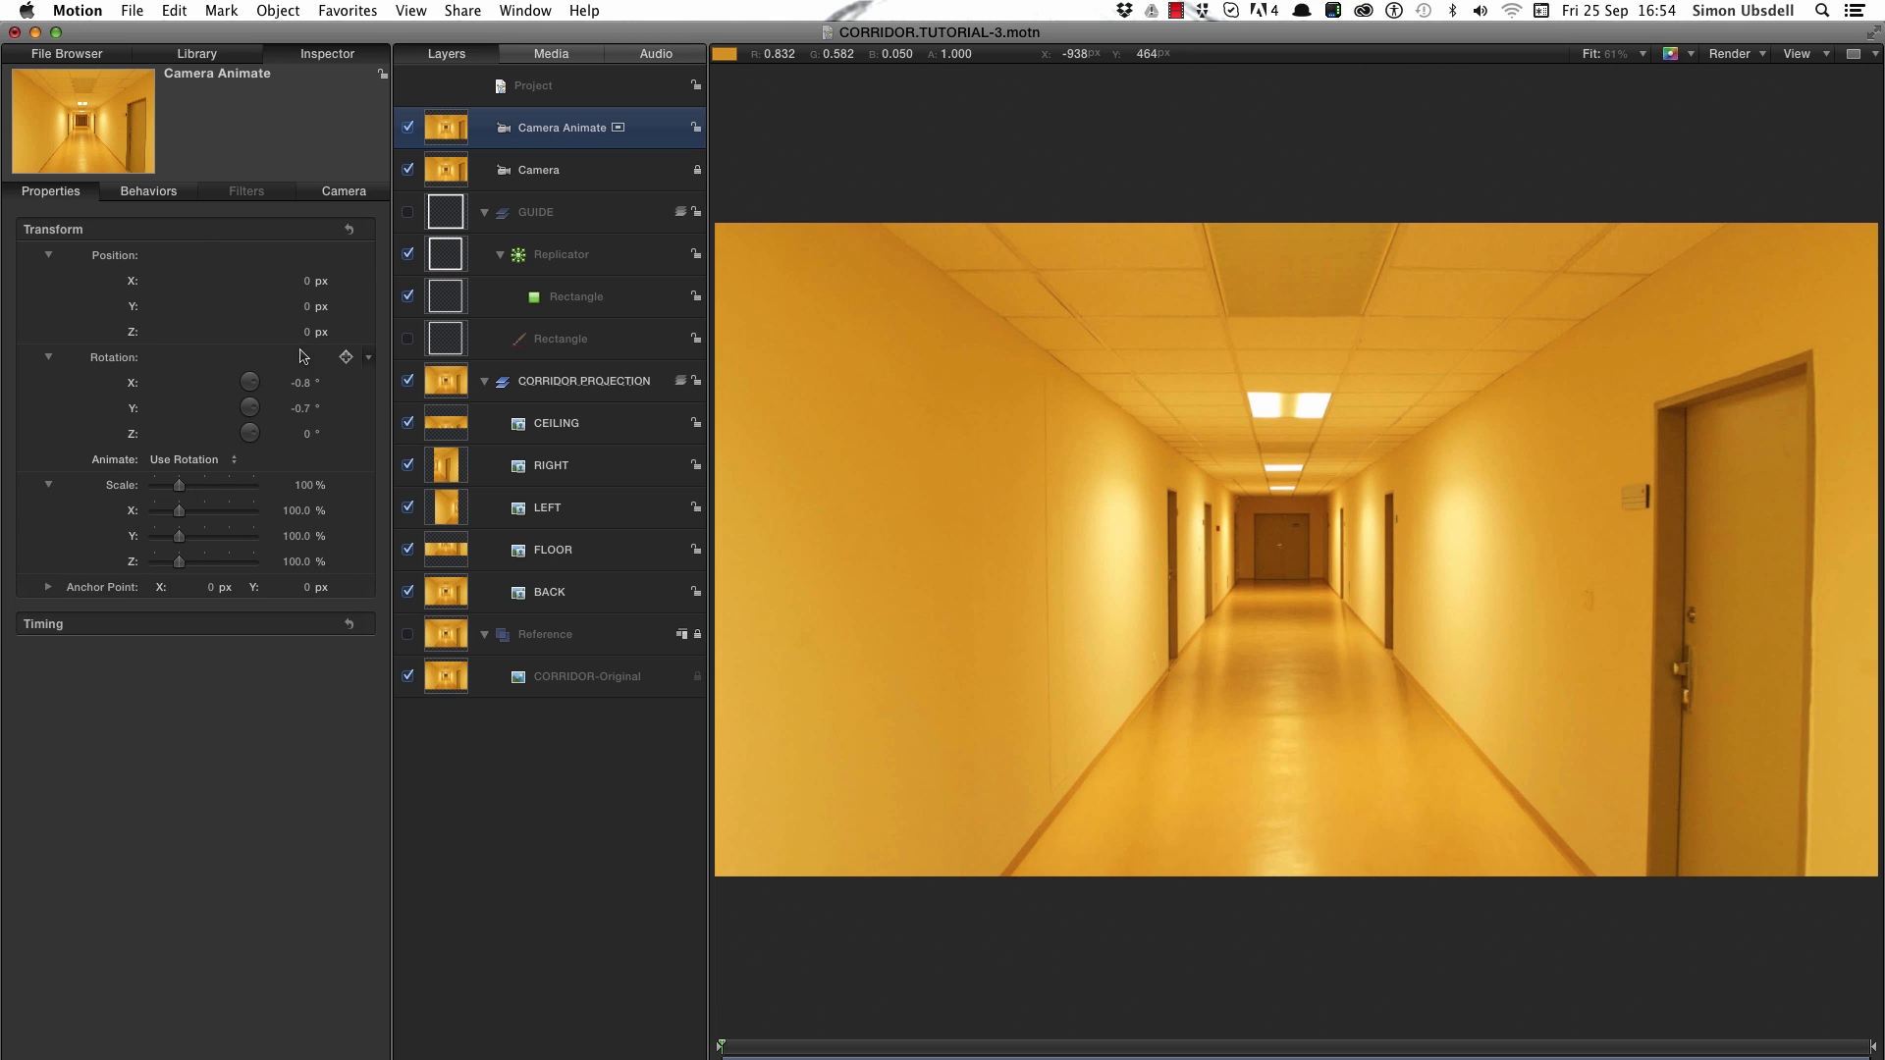
pyautogui.click(349, 228)
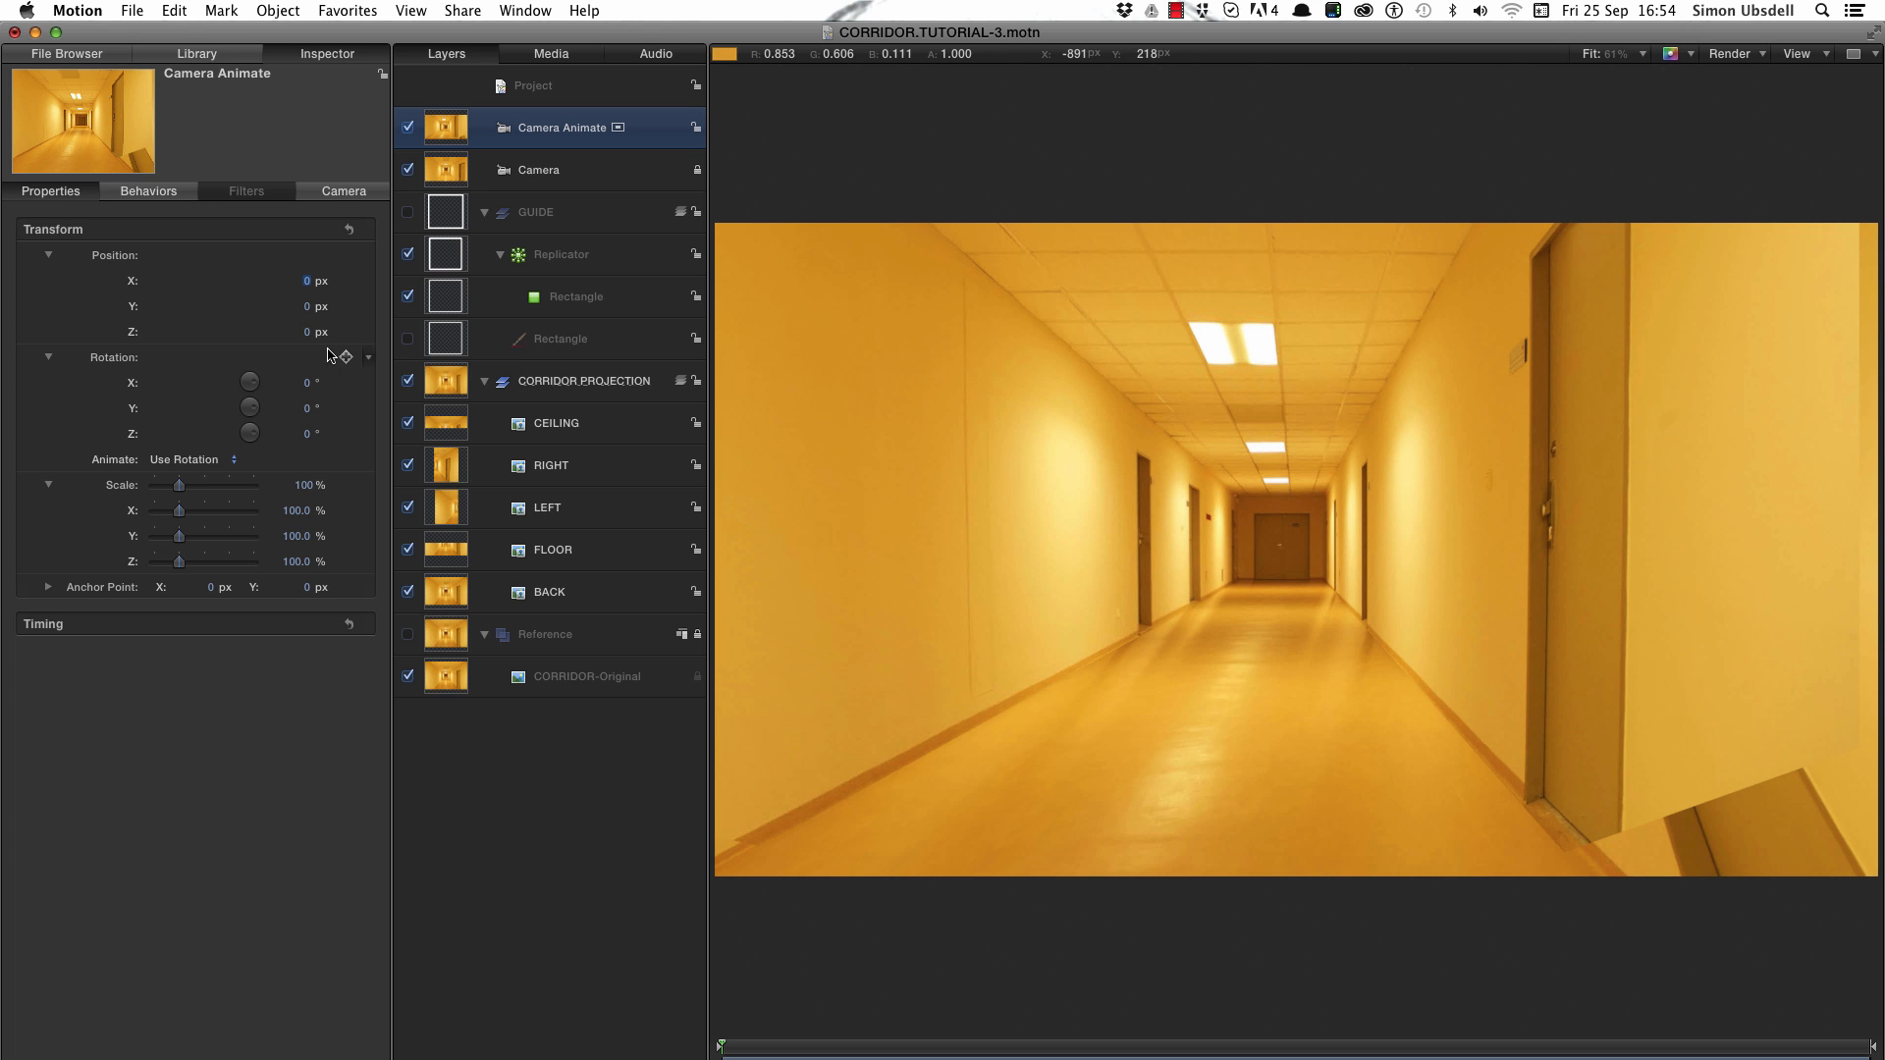
# - Test Camera Animate's movement through the corridor, finishing at position X -12.74, Y 38 and Z 2 px
pyautogui.moveTo(303, 332); pyautogui.dragTo(274, 332)
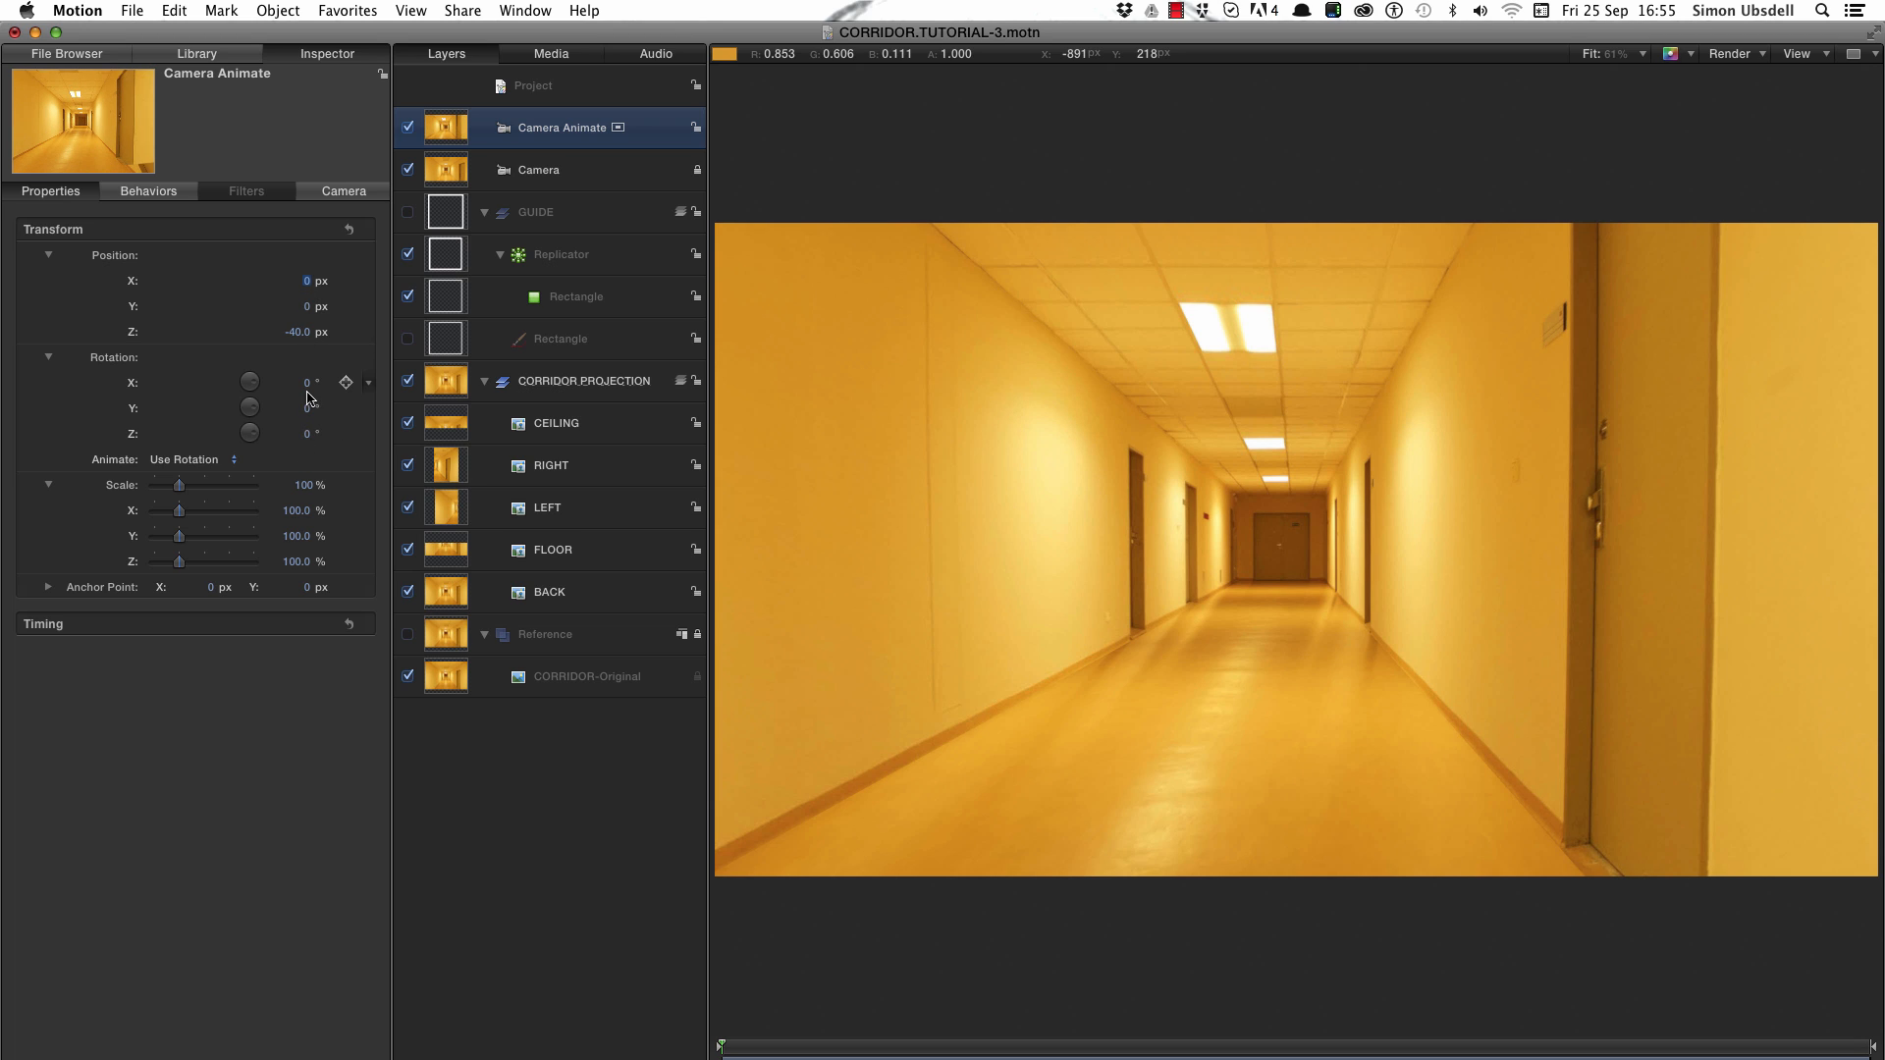
pyautogui.moveTo(308, 285)
pyautogui.mouseDown()
pyautogui.moveTo(277, 284)
pyautogui.moveTo(310, 290)
pyautogui.mouseUp()
pyautogui.moveTo(312, 312)
pyautogui.mouseDown()
pyautogui.moveTo(299, 305)
pyautogui.moveTo(299, 336)
pyautogui.mouseUp()
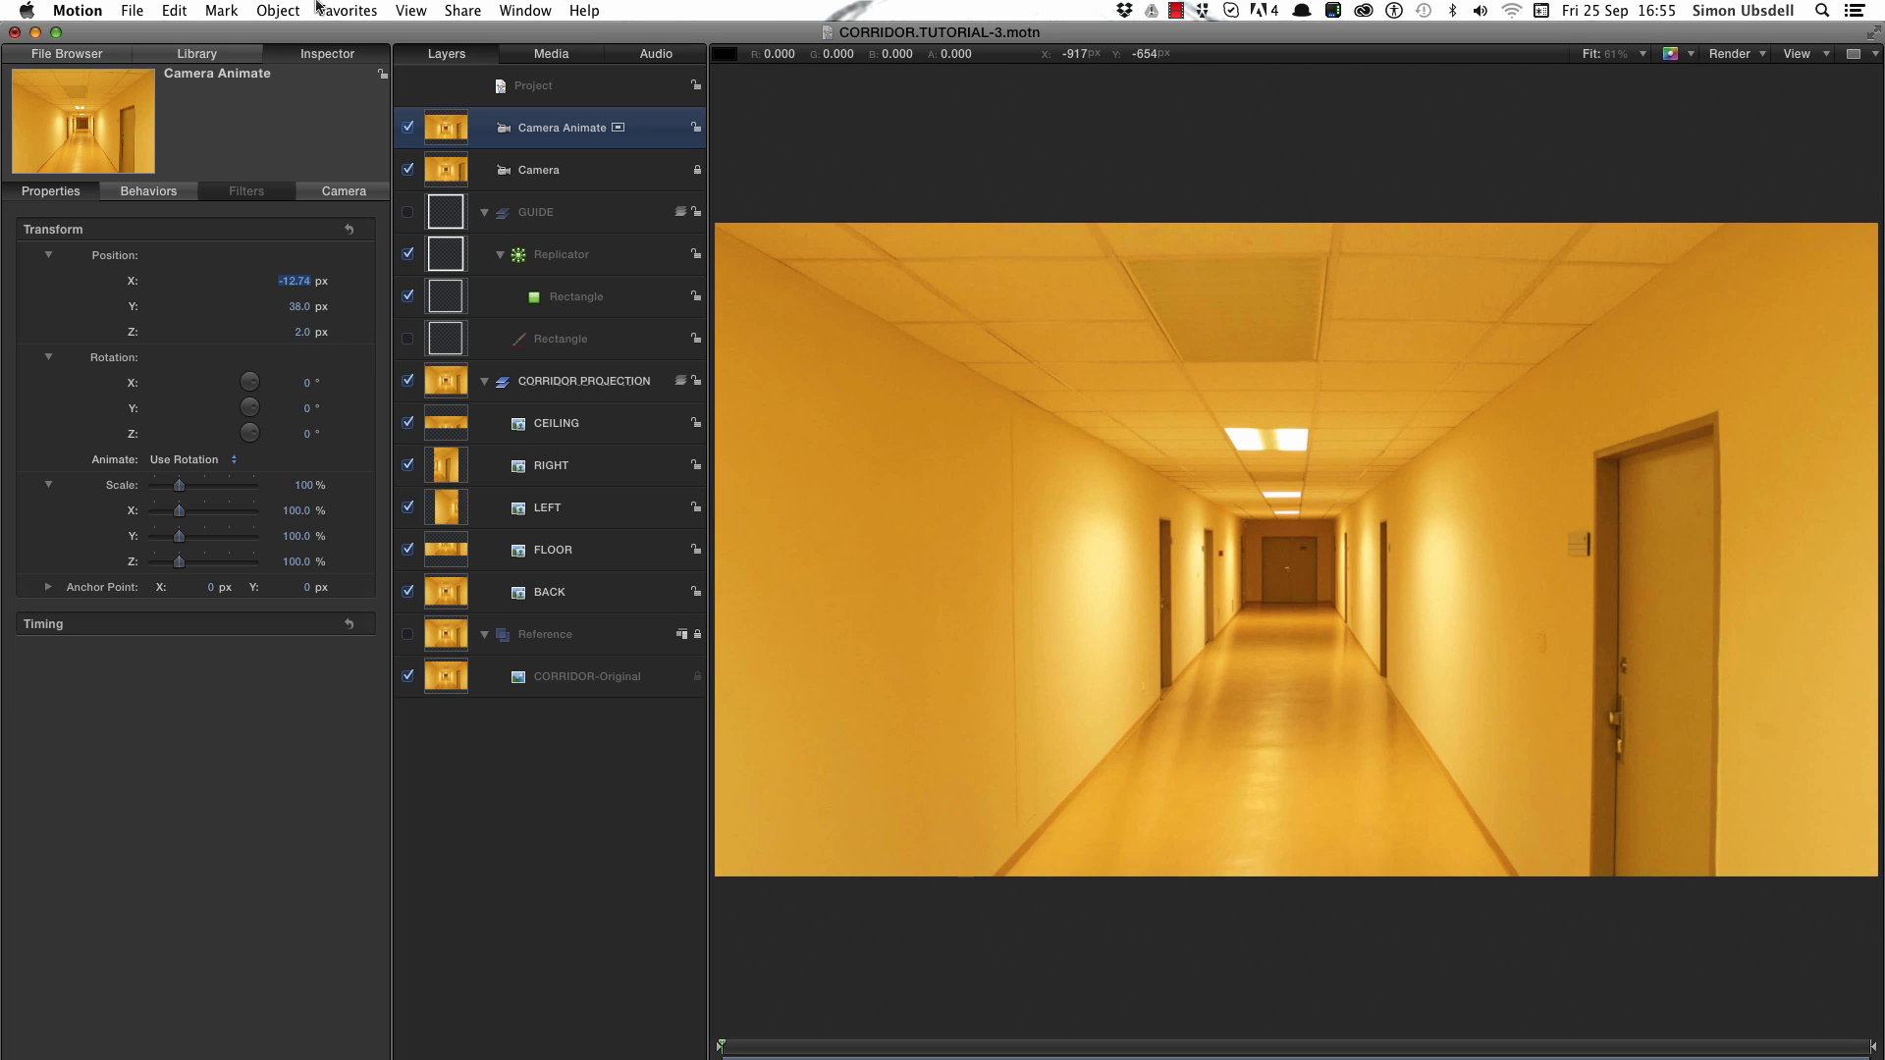
# - Add a new light to the project and show the 3D overlays in the viewer
pyautogui.click(282, 10)
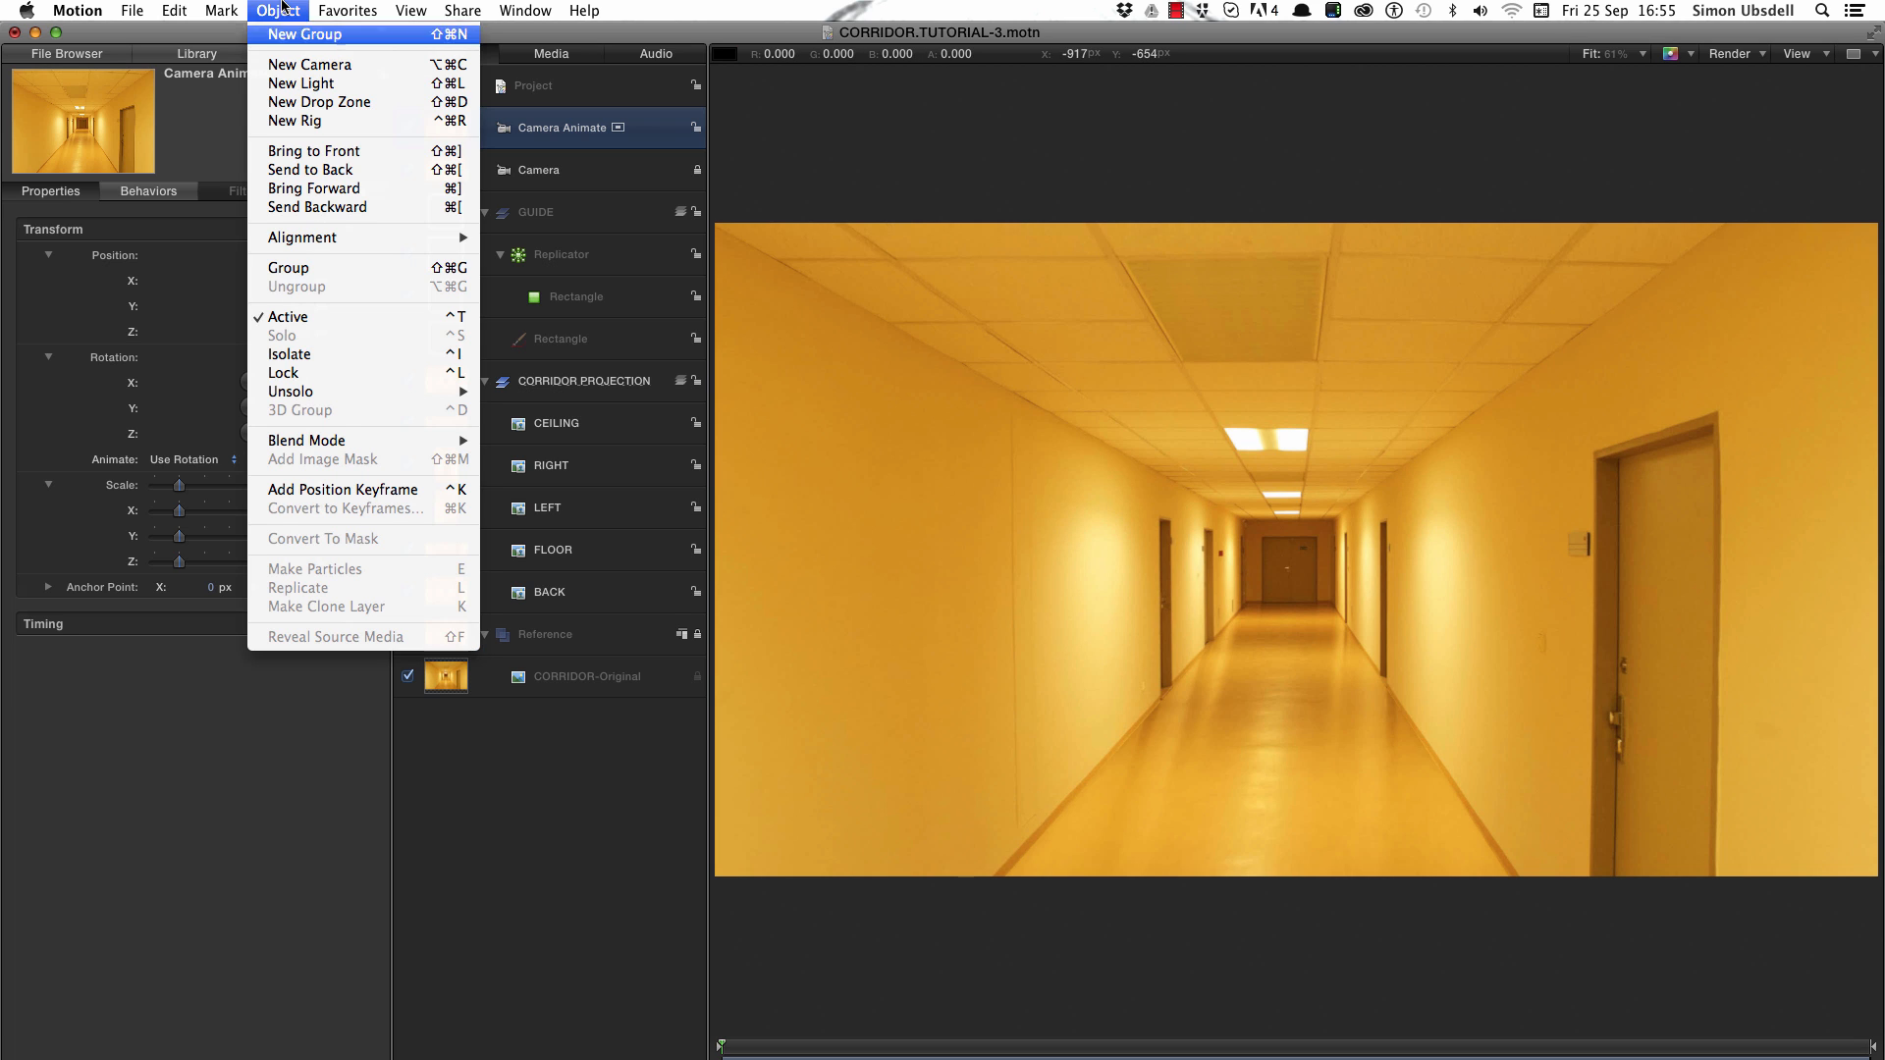
pyautogui.click(318, 90)
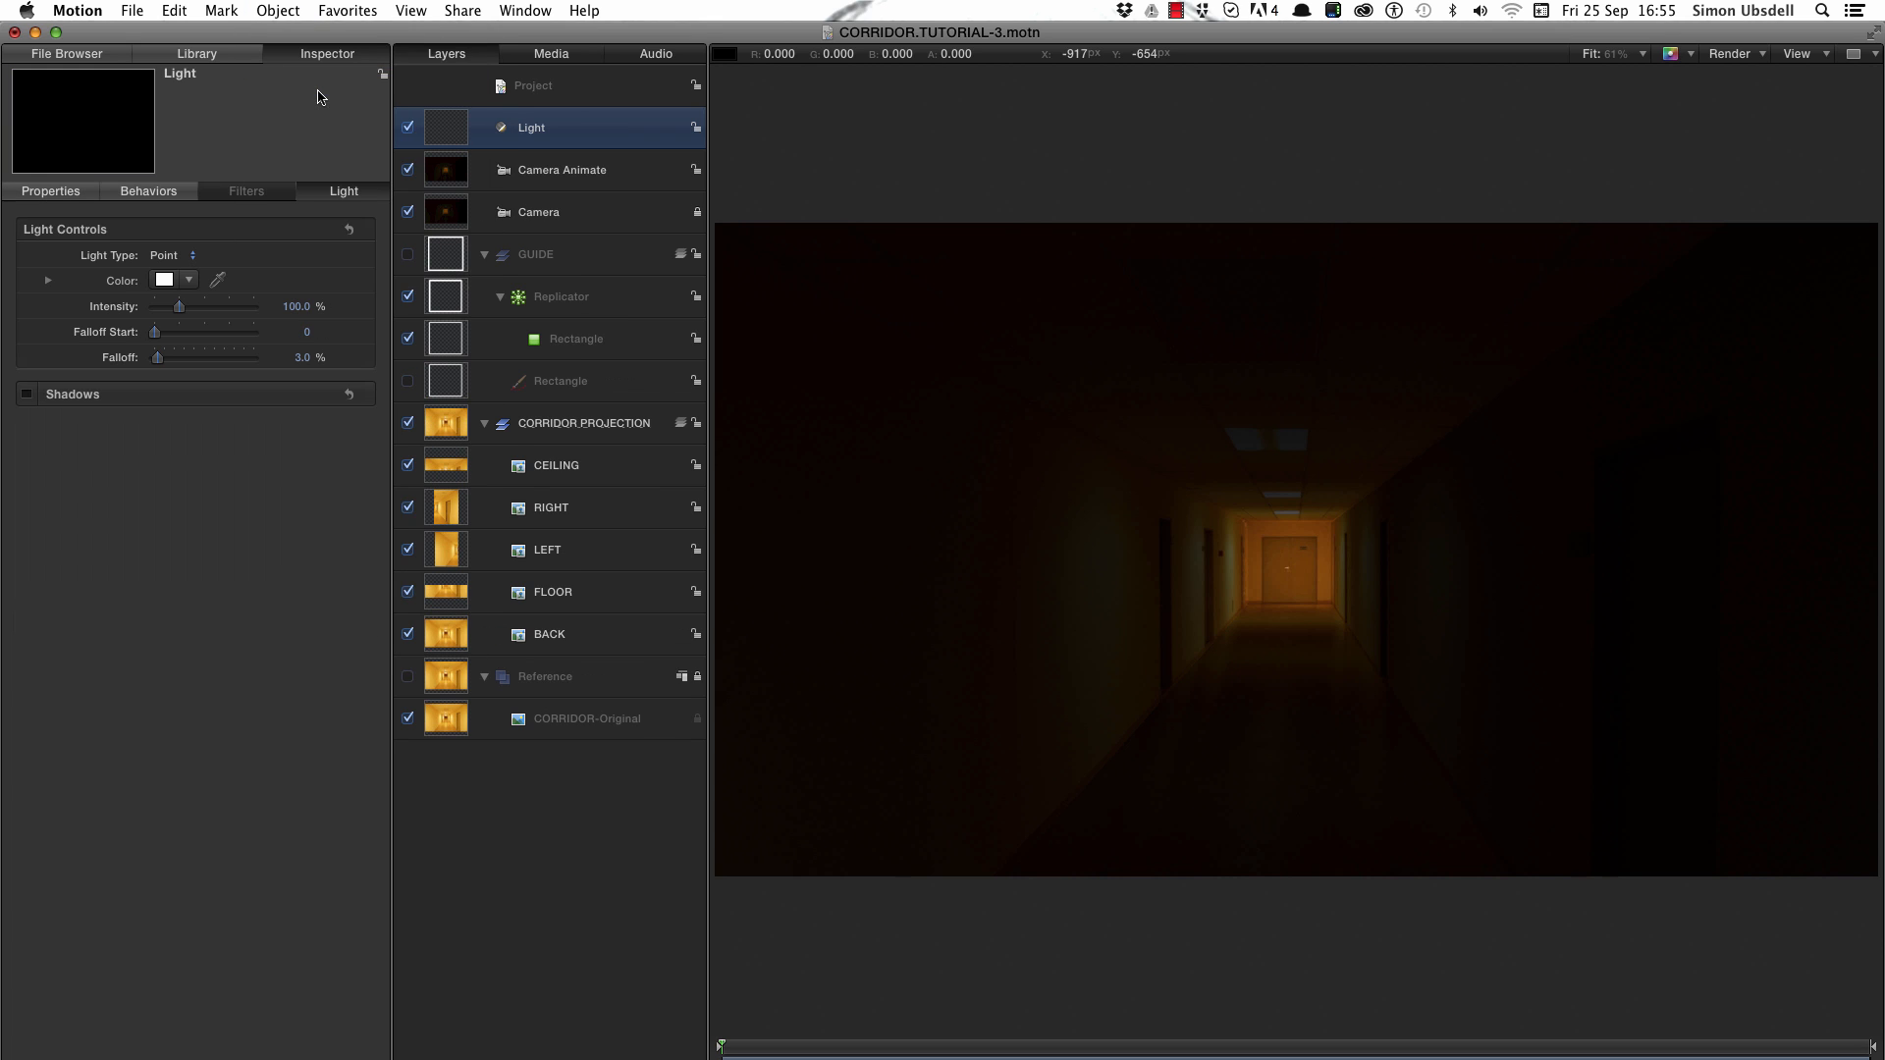
pyautogui.press('super+slash')
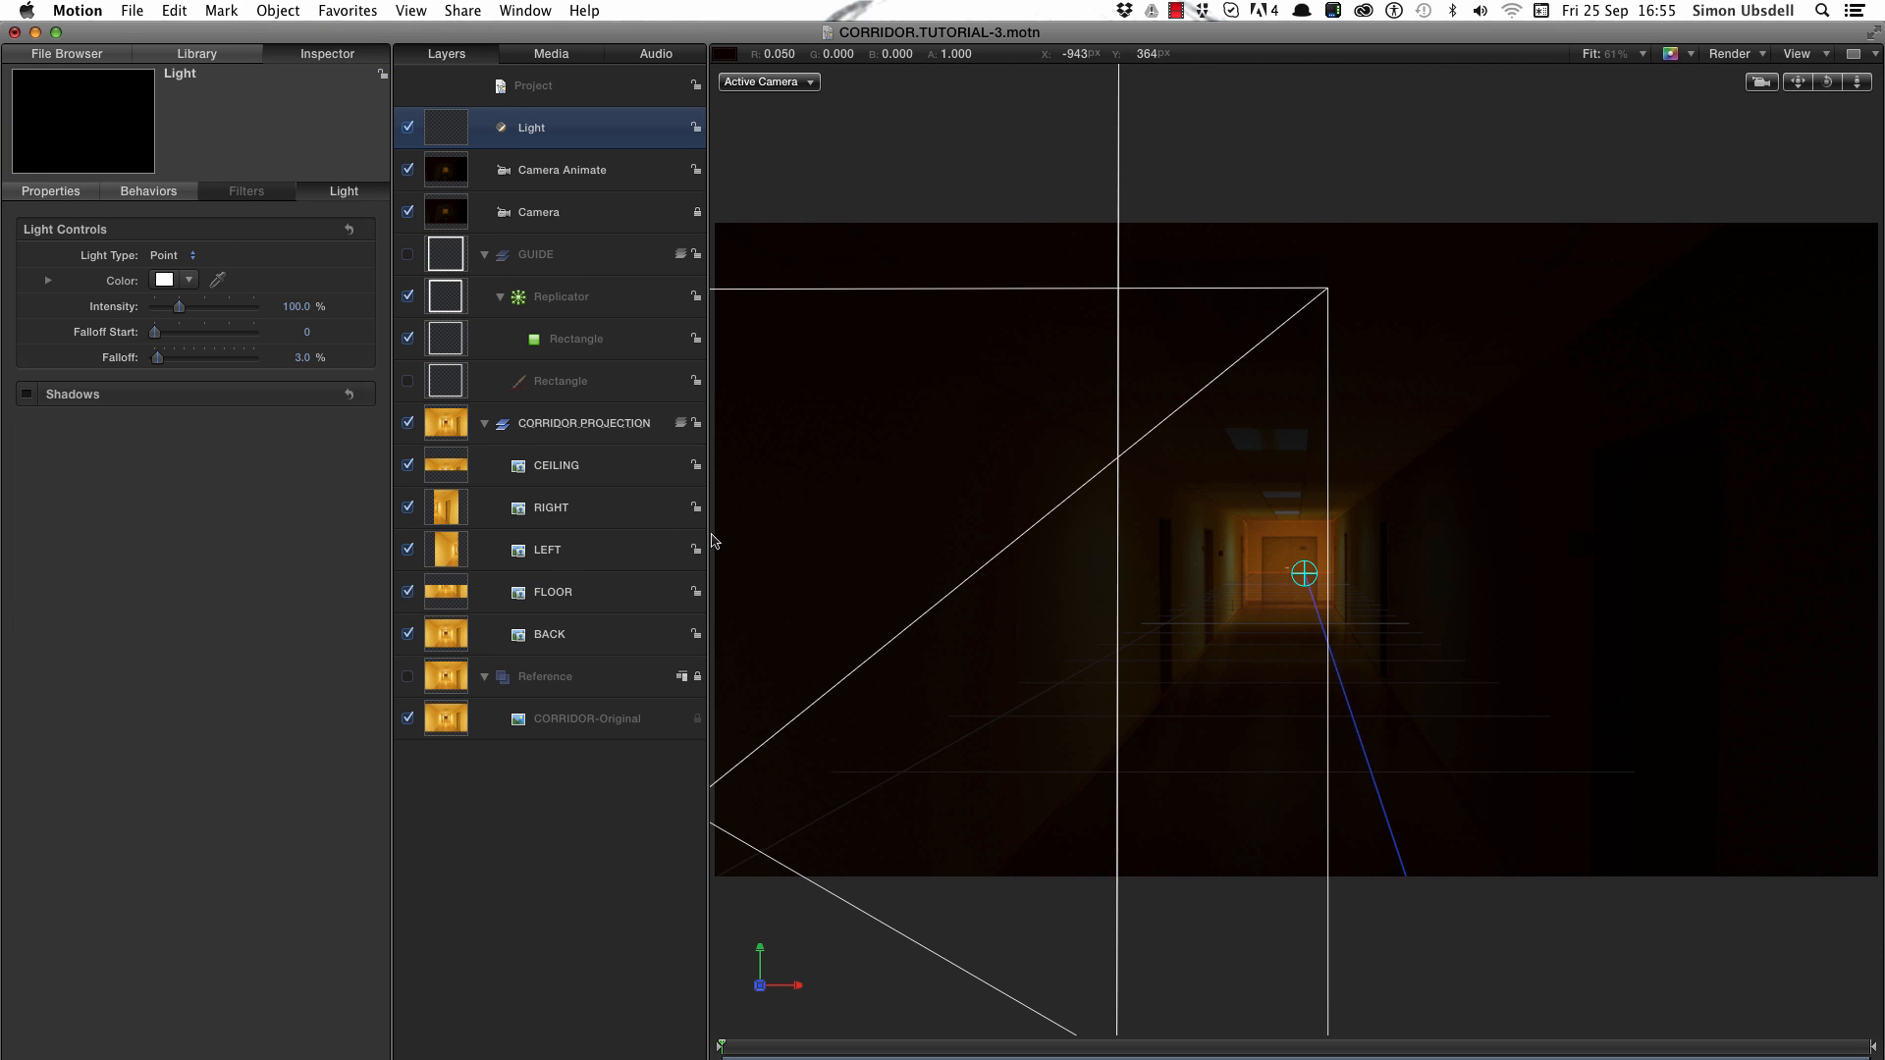
# - Turn off Camera Animate so the corridor is viewed through the original Camera
pyautogui.click(776, 80)
pyautogui.click(776, 83)
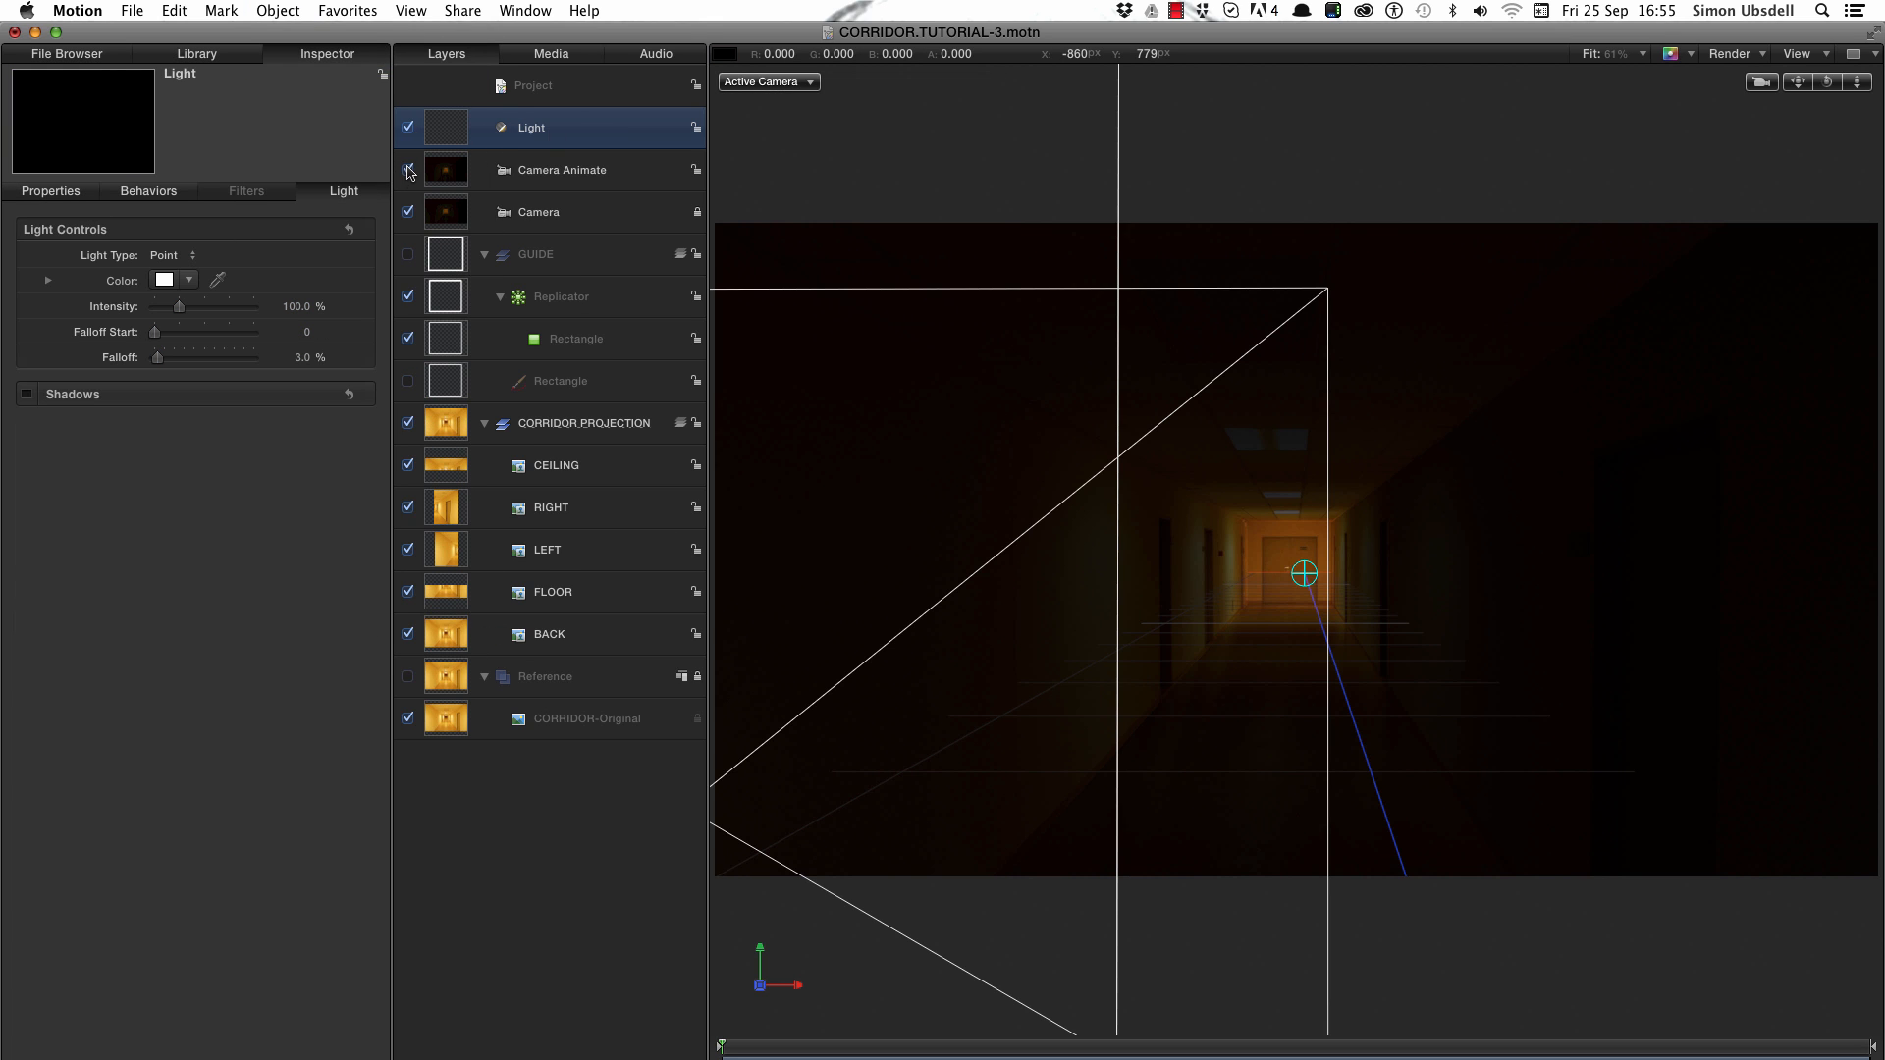
pyautogui.click(408, 170)
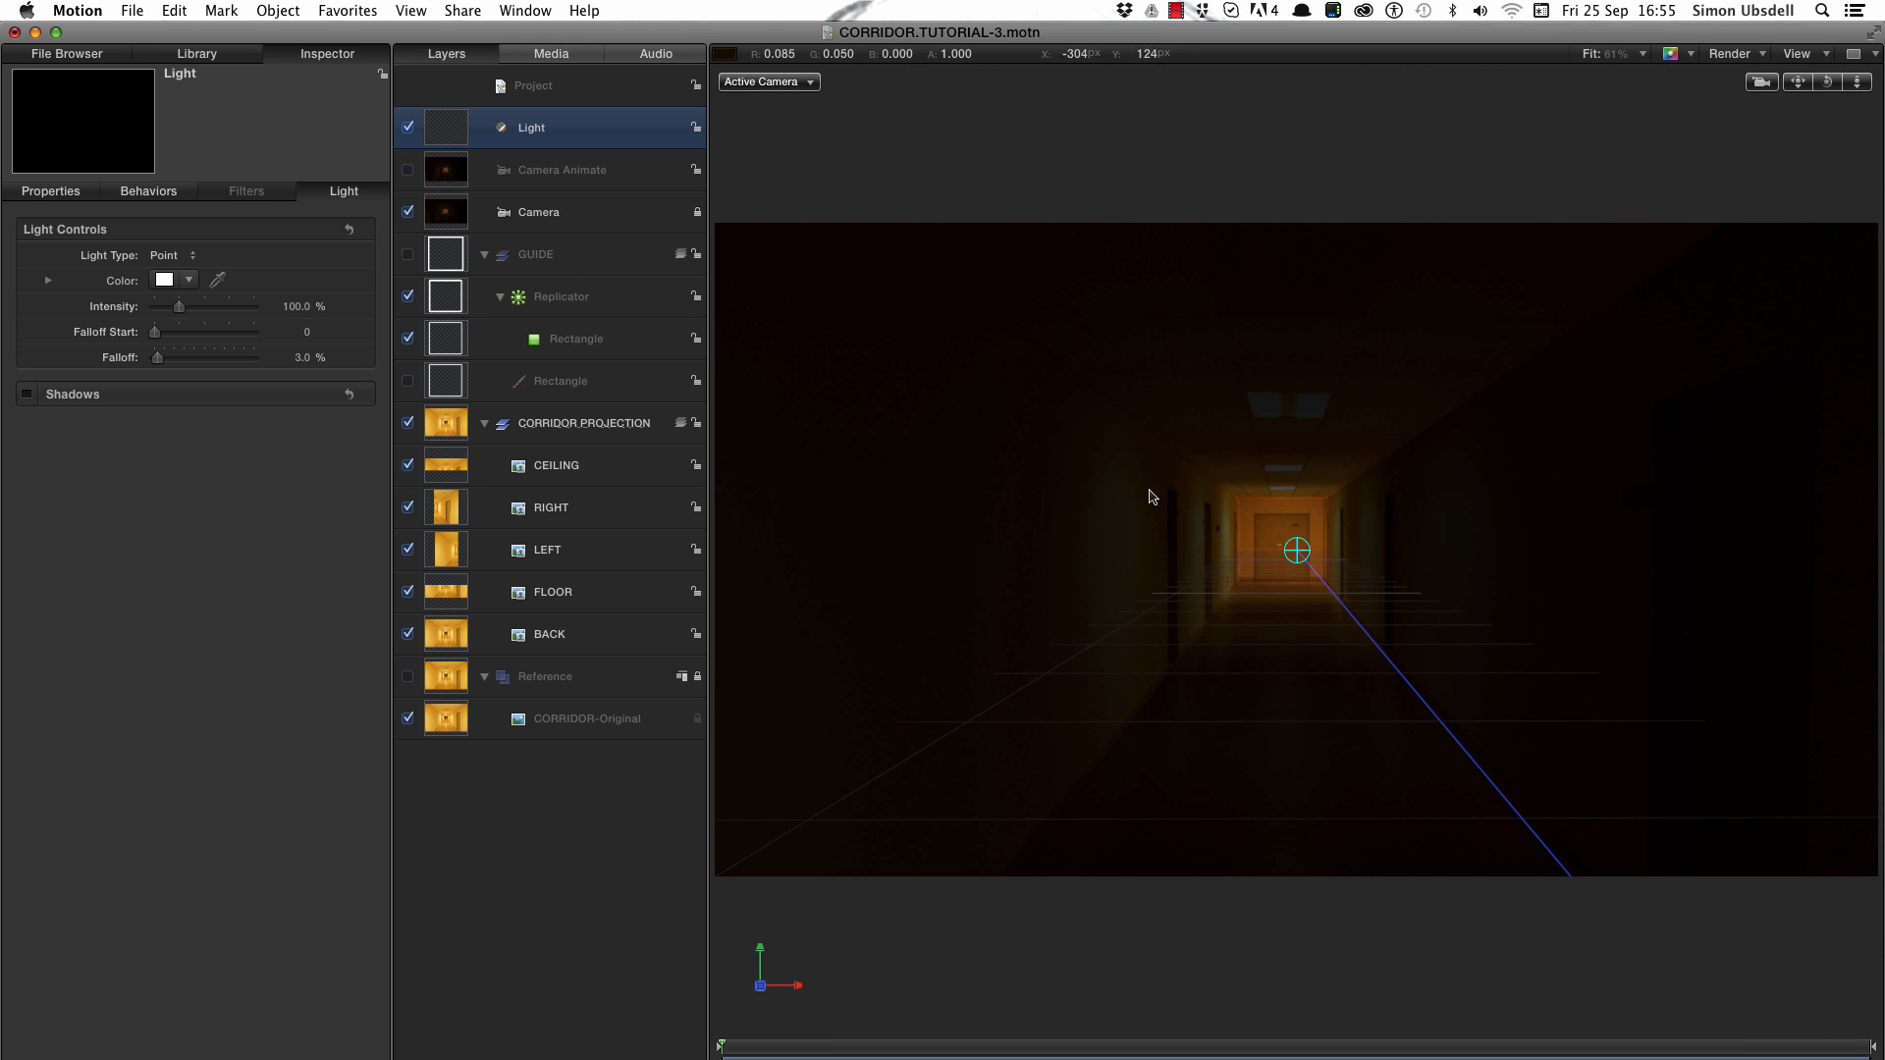
# - Move the light forward along the corridor to a Z position of 1780 px
pyautogui.click(59, 191)
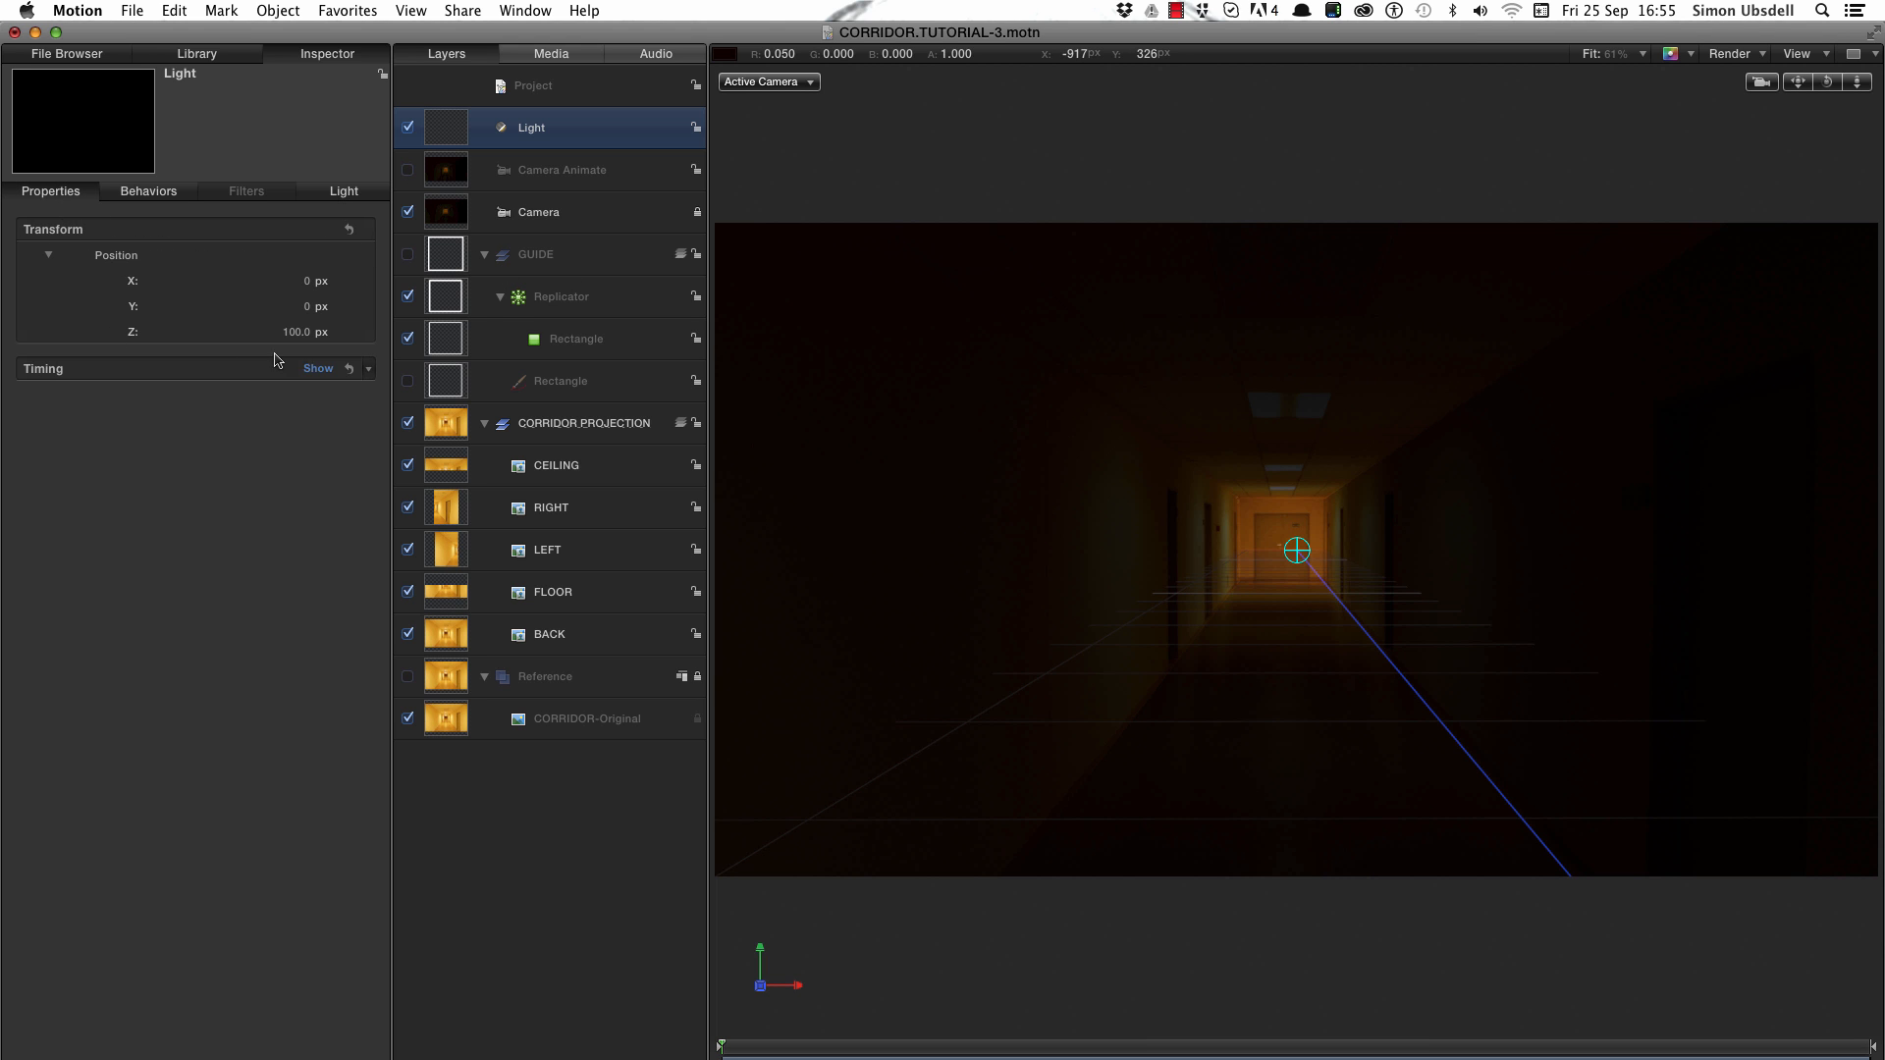
pyautogui.moveTo(301, 338); pyautogui.dragTo(293, 331)
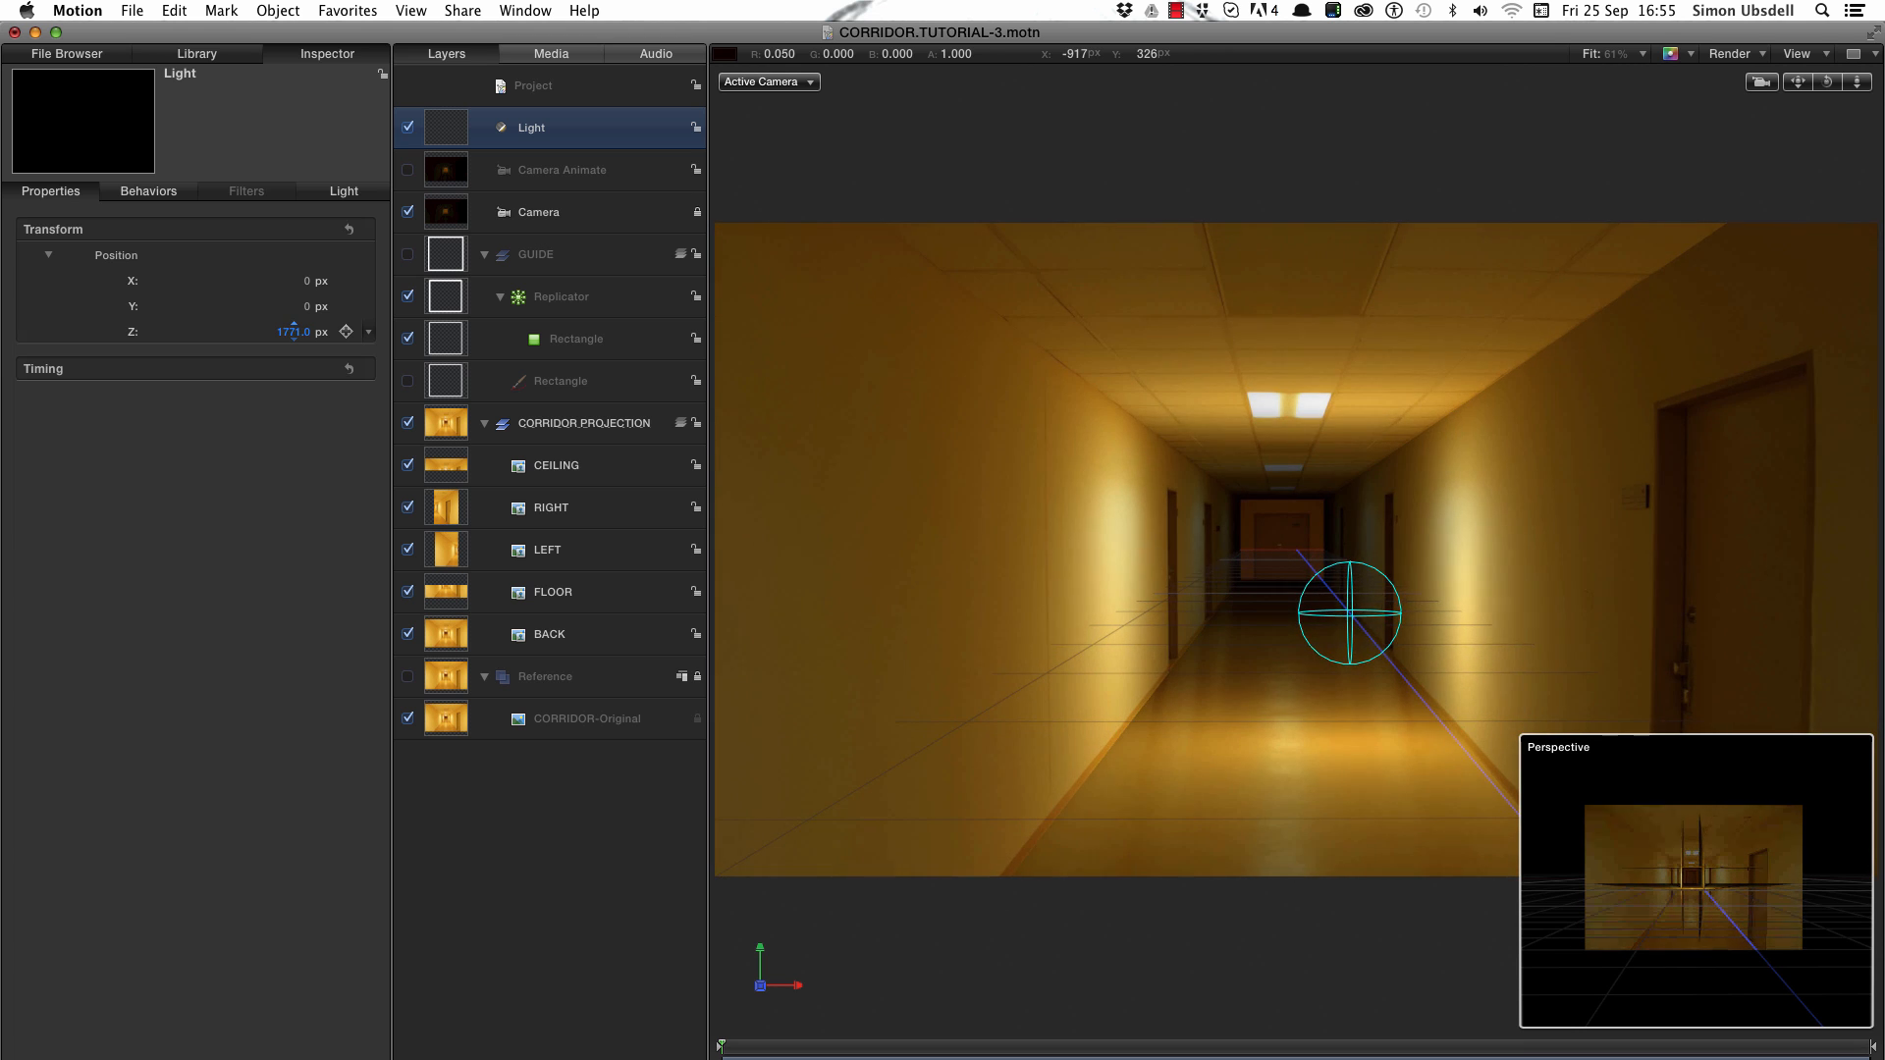
pyautogui.moveTo(294, 331); pyautogui.dragTo(293, 332)
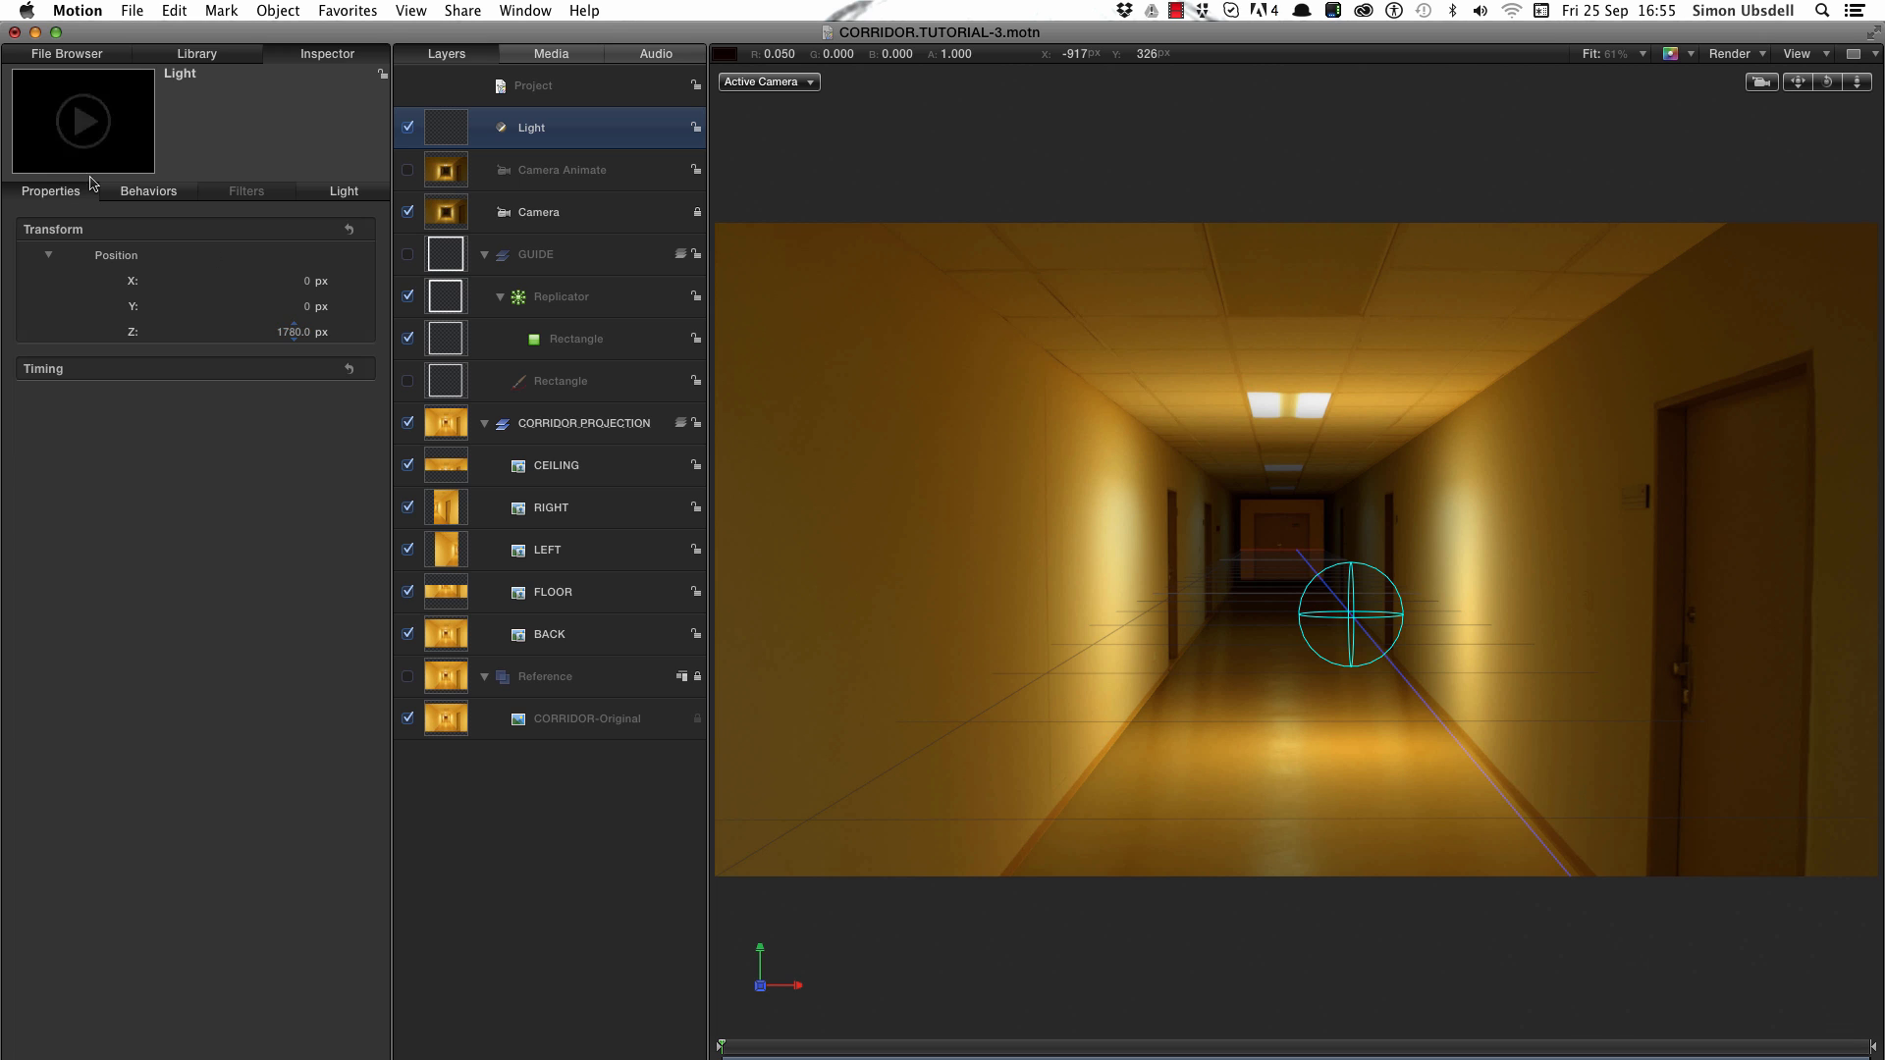
# - Duplicate the light and place the copy deeper in the corridor at a Z position of 1192 px
pyautogui.rightClick(448, 135)
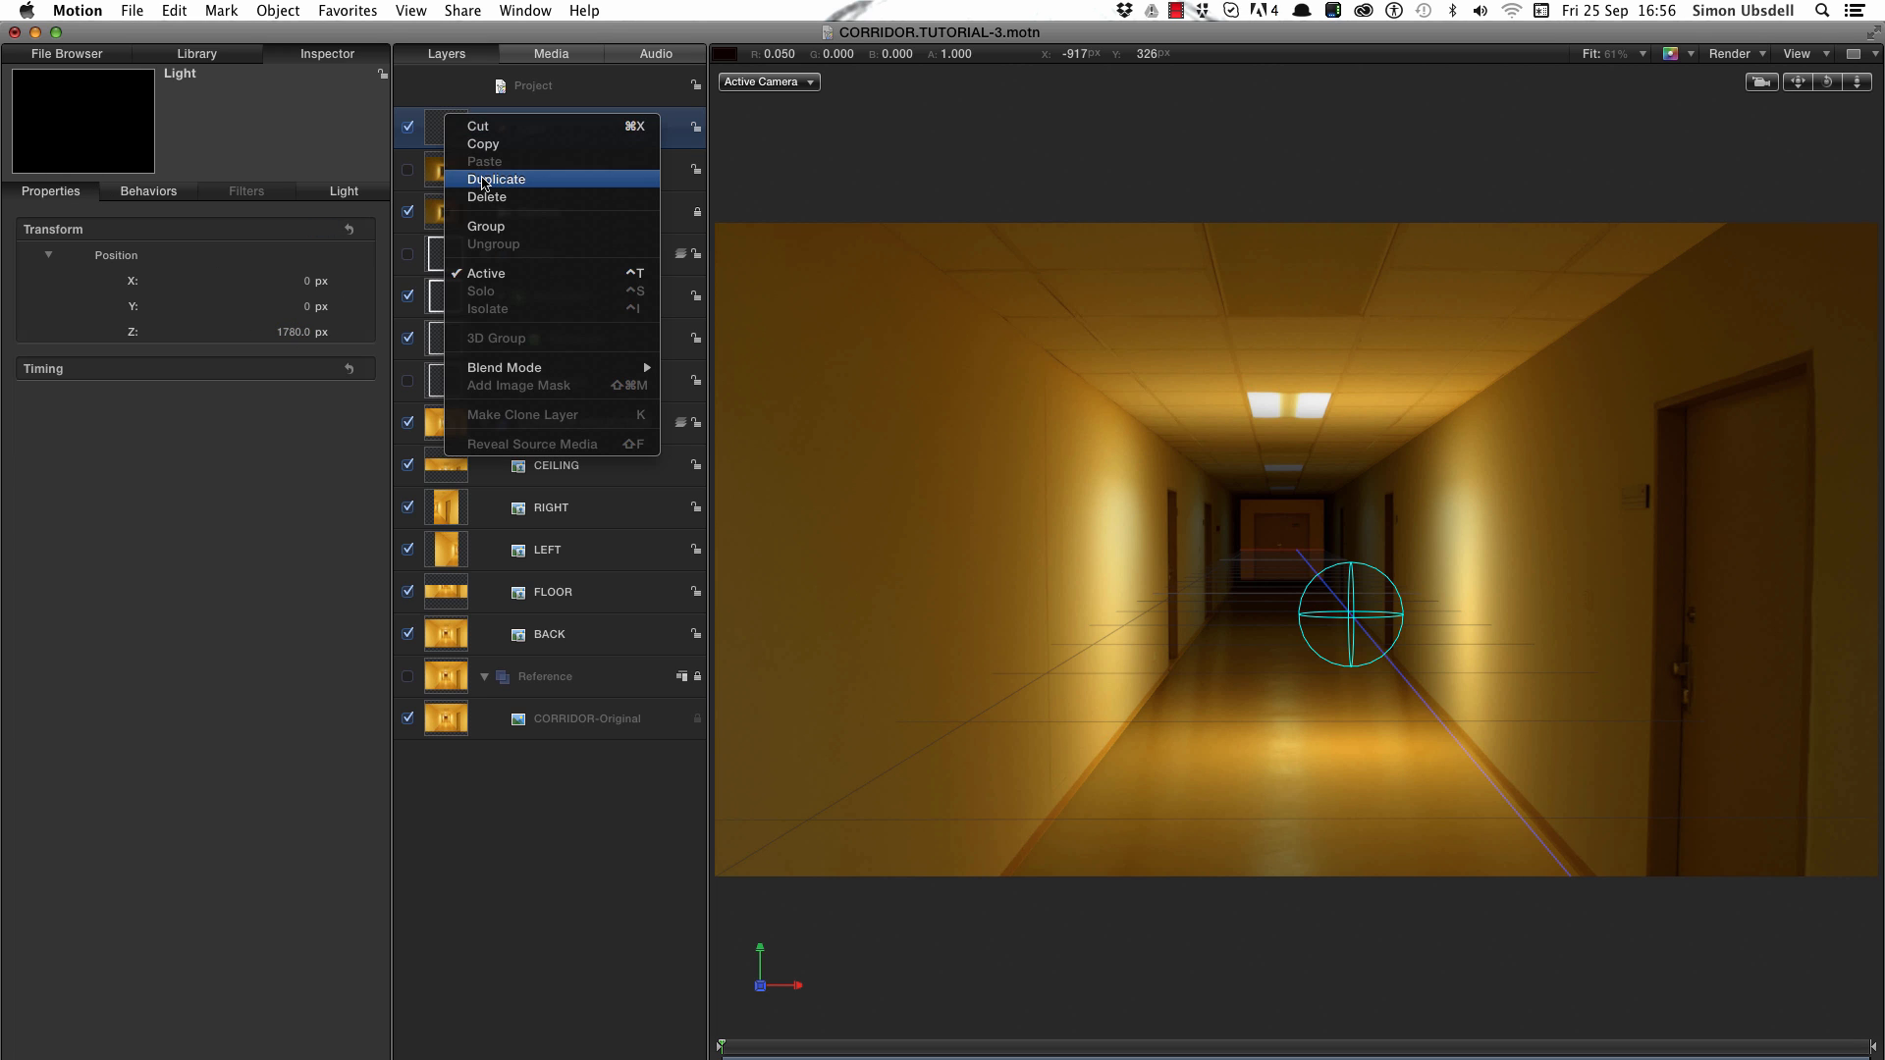
pyautogui.click(485, 179)
pyautogui.click(52, 189)
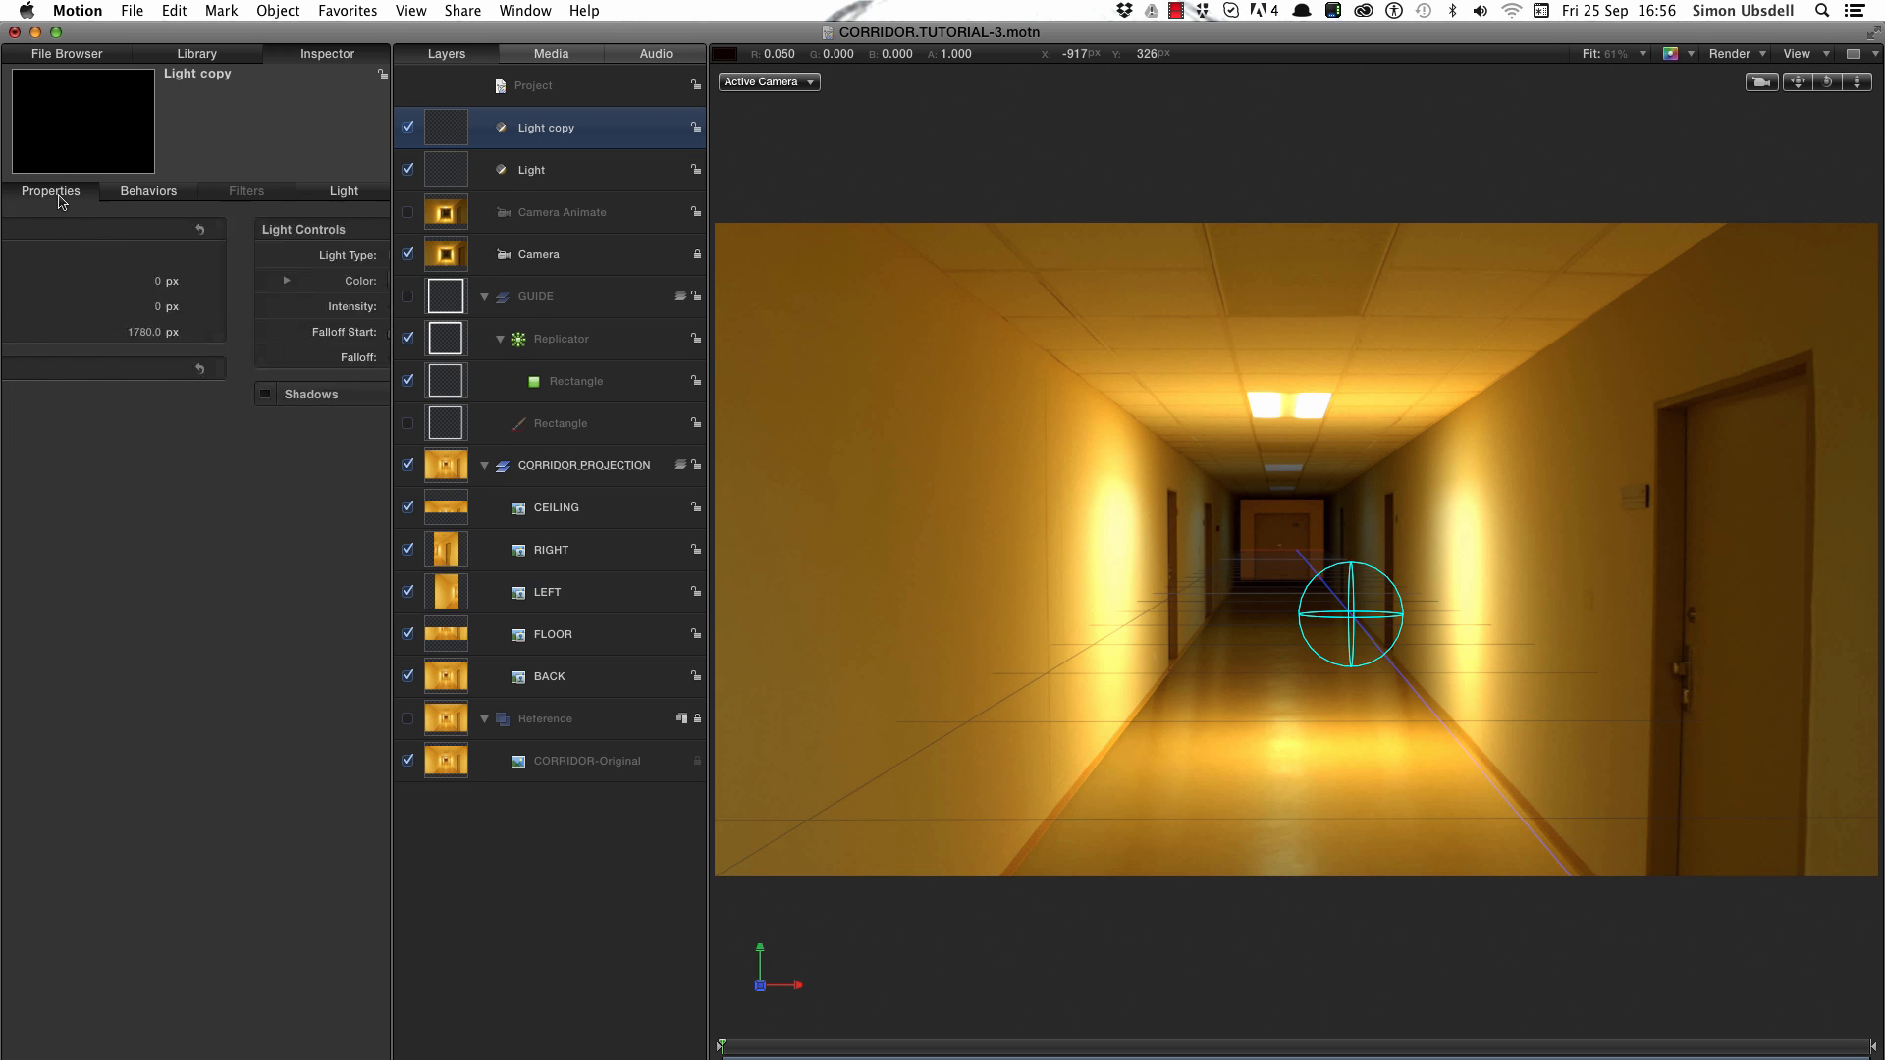
pyautogui.moveTo(293, 332); pyautogui.dragTo(294, 332)
# - Duplicate the second light, set the new copy's Z position to 654 px, and hide the 3D overlays
pyautogui.rightClick(458, 134)
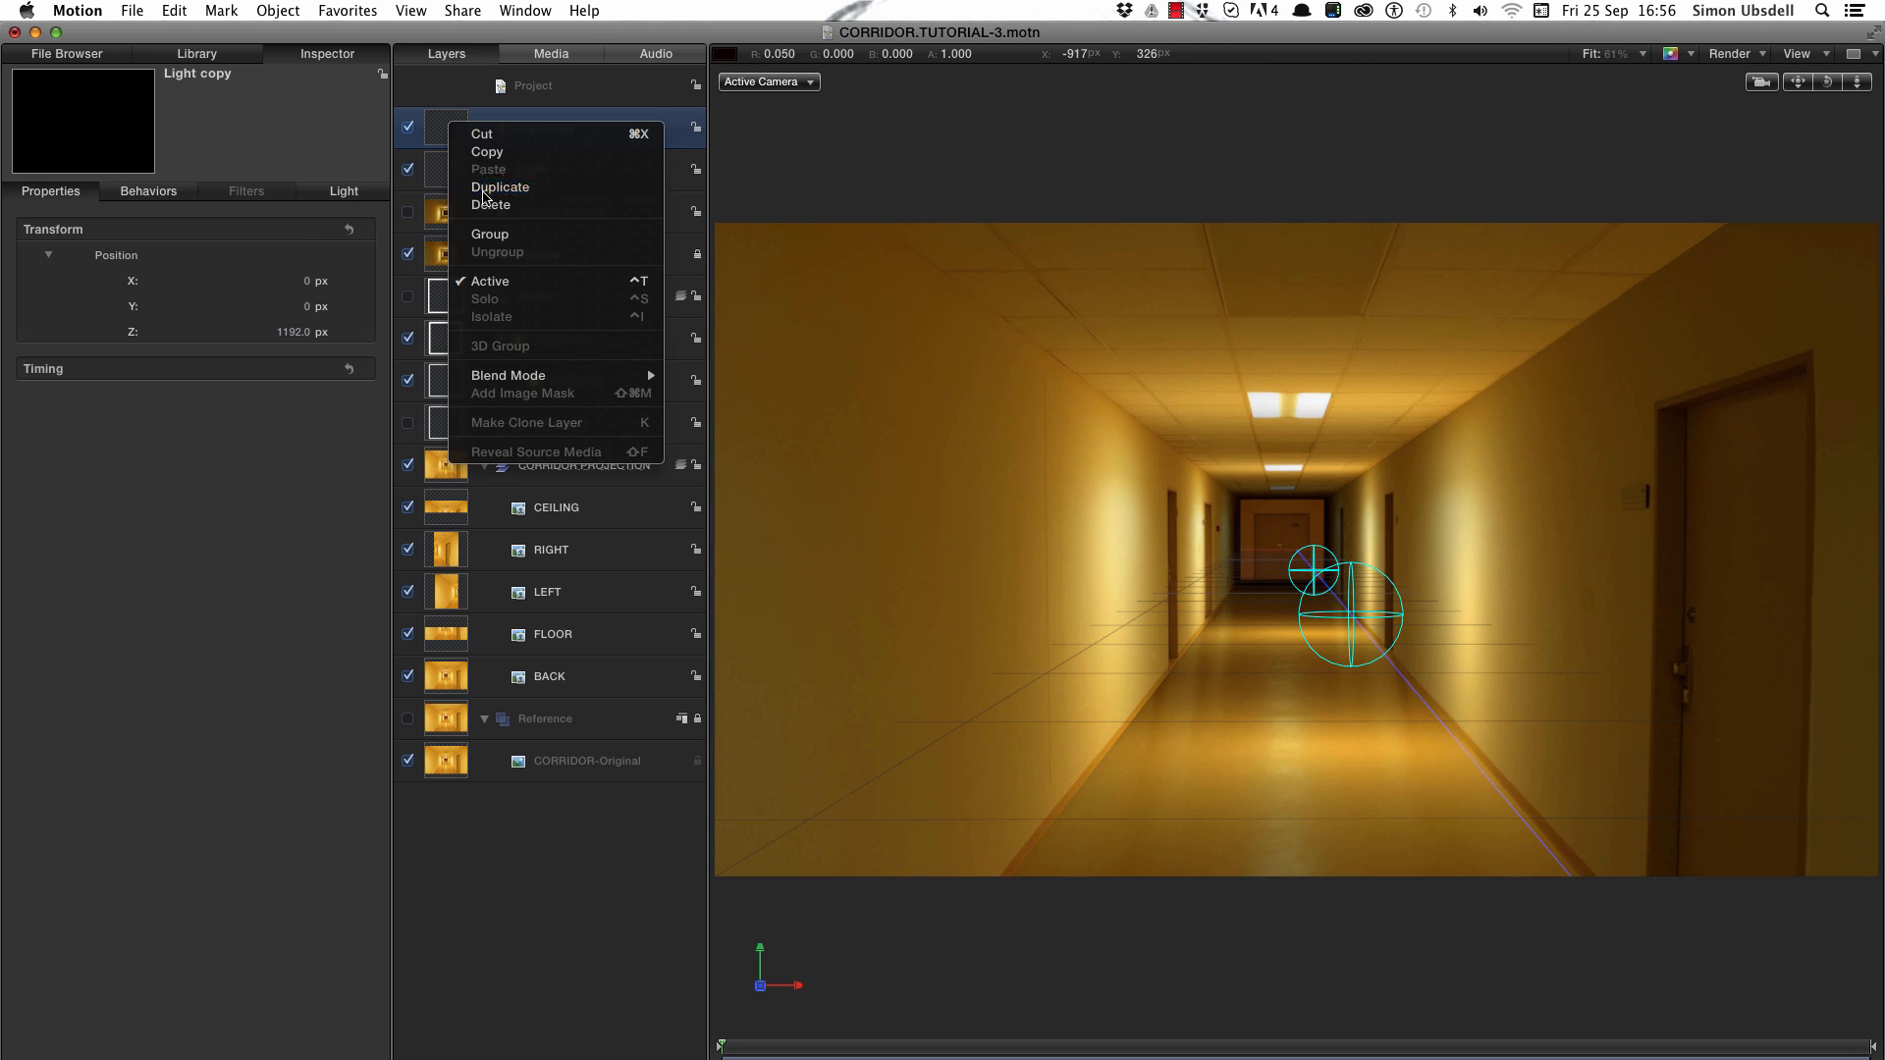
pyautogui.click(481, 191)
pyautogui.click(83, 192)
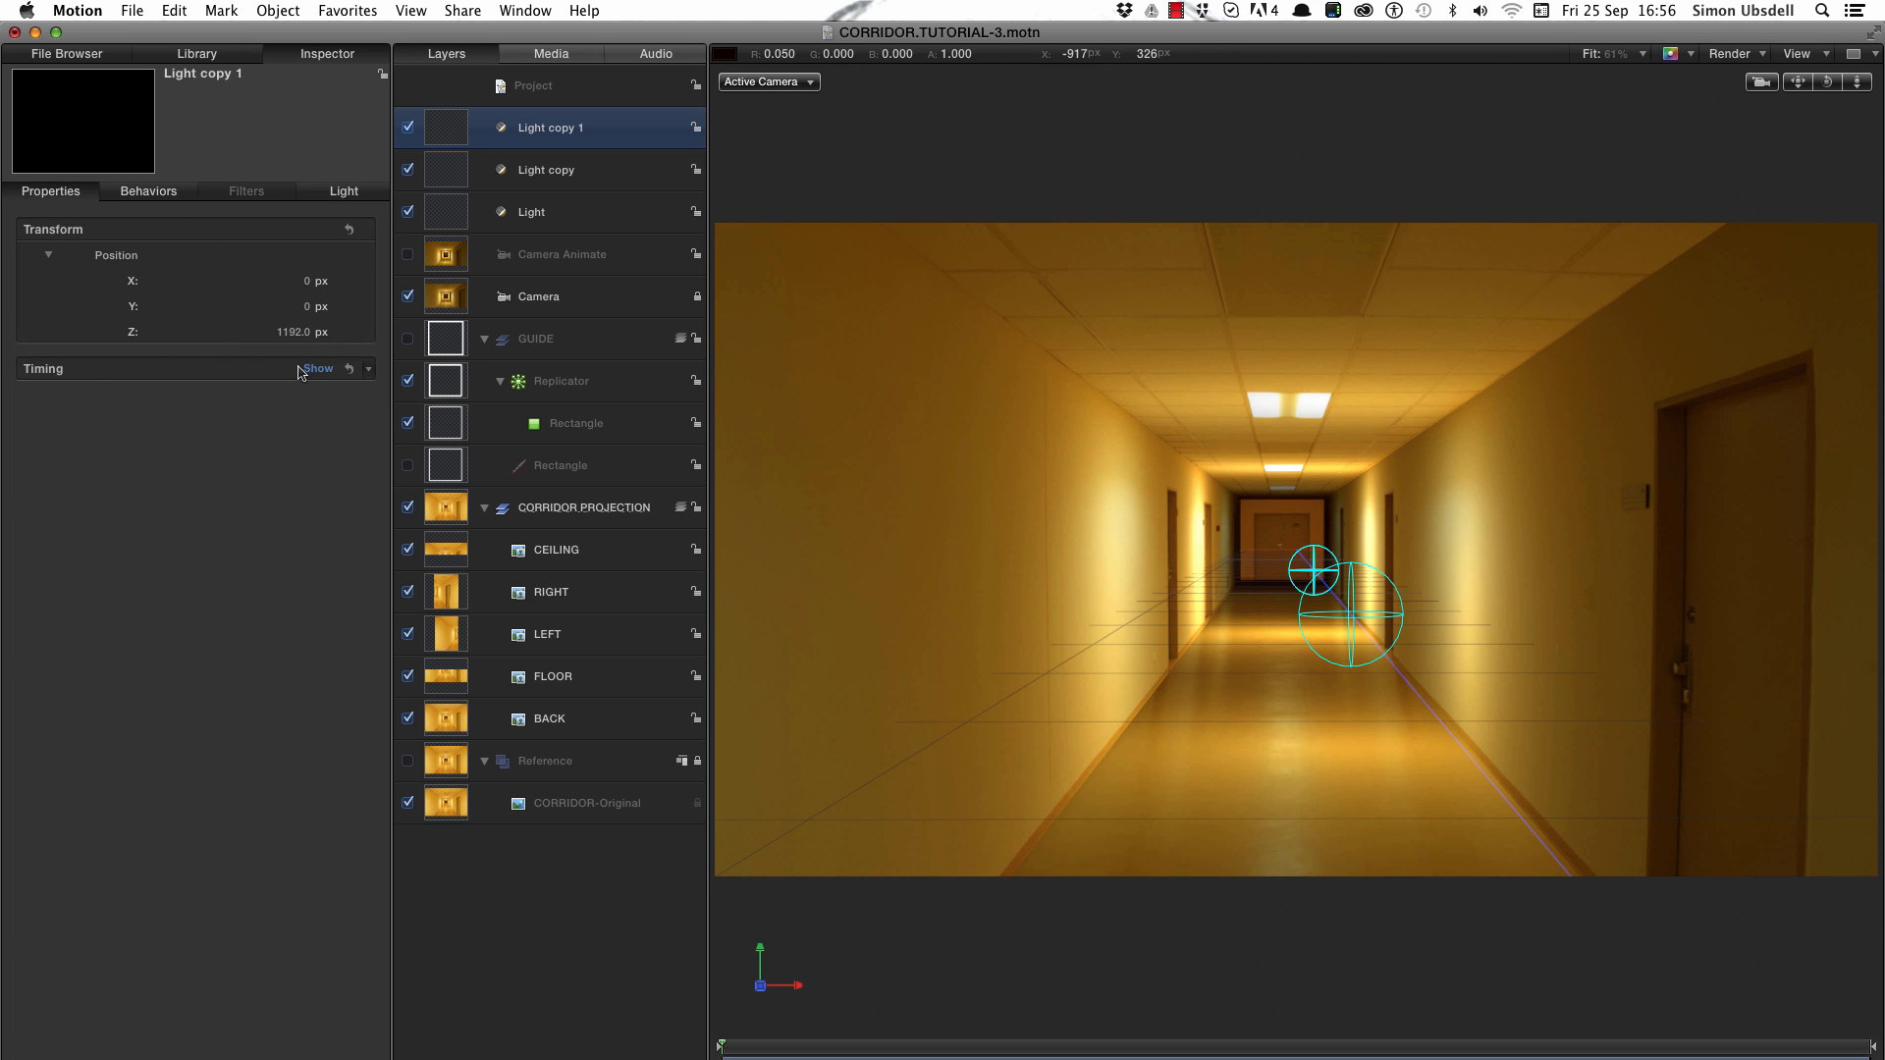
pyautogui.moveTo(296, 332); pyautogui.dragTo(295, 332)
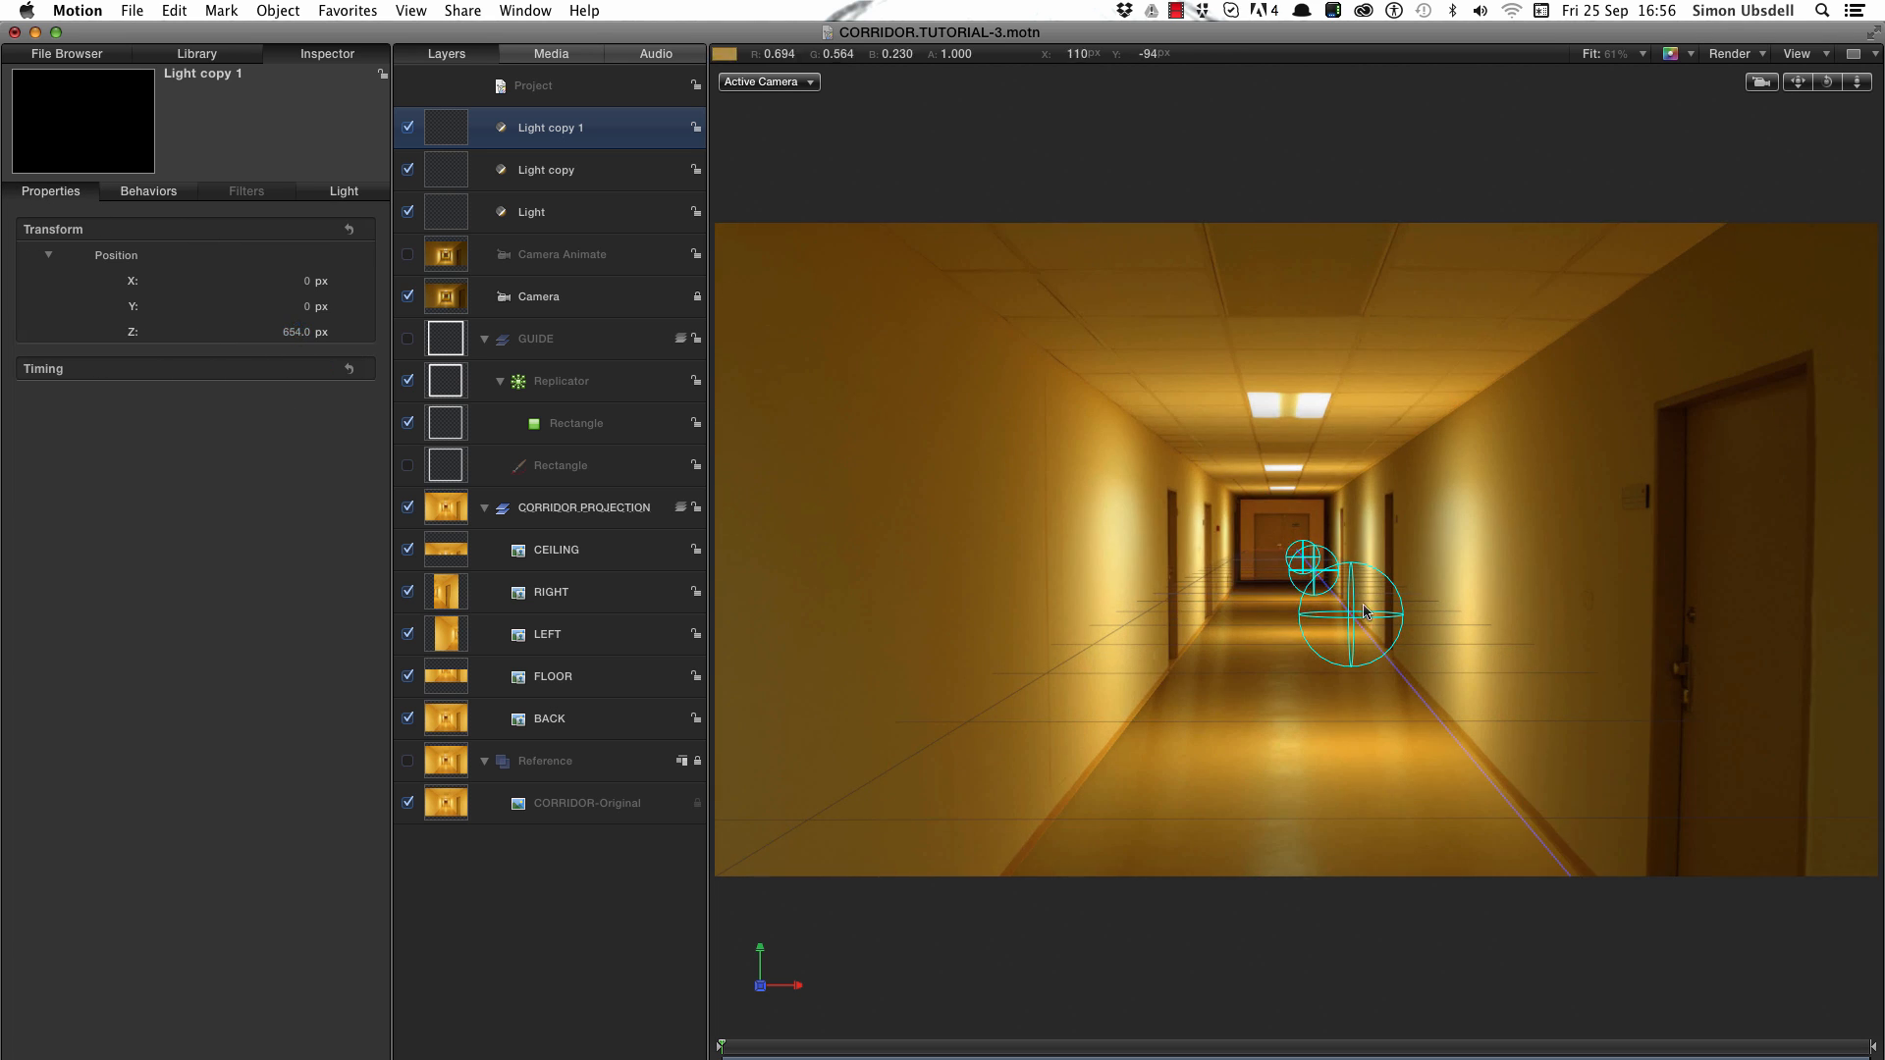
pyautogui.click(1053, 922)
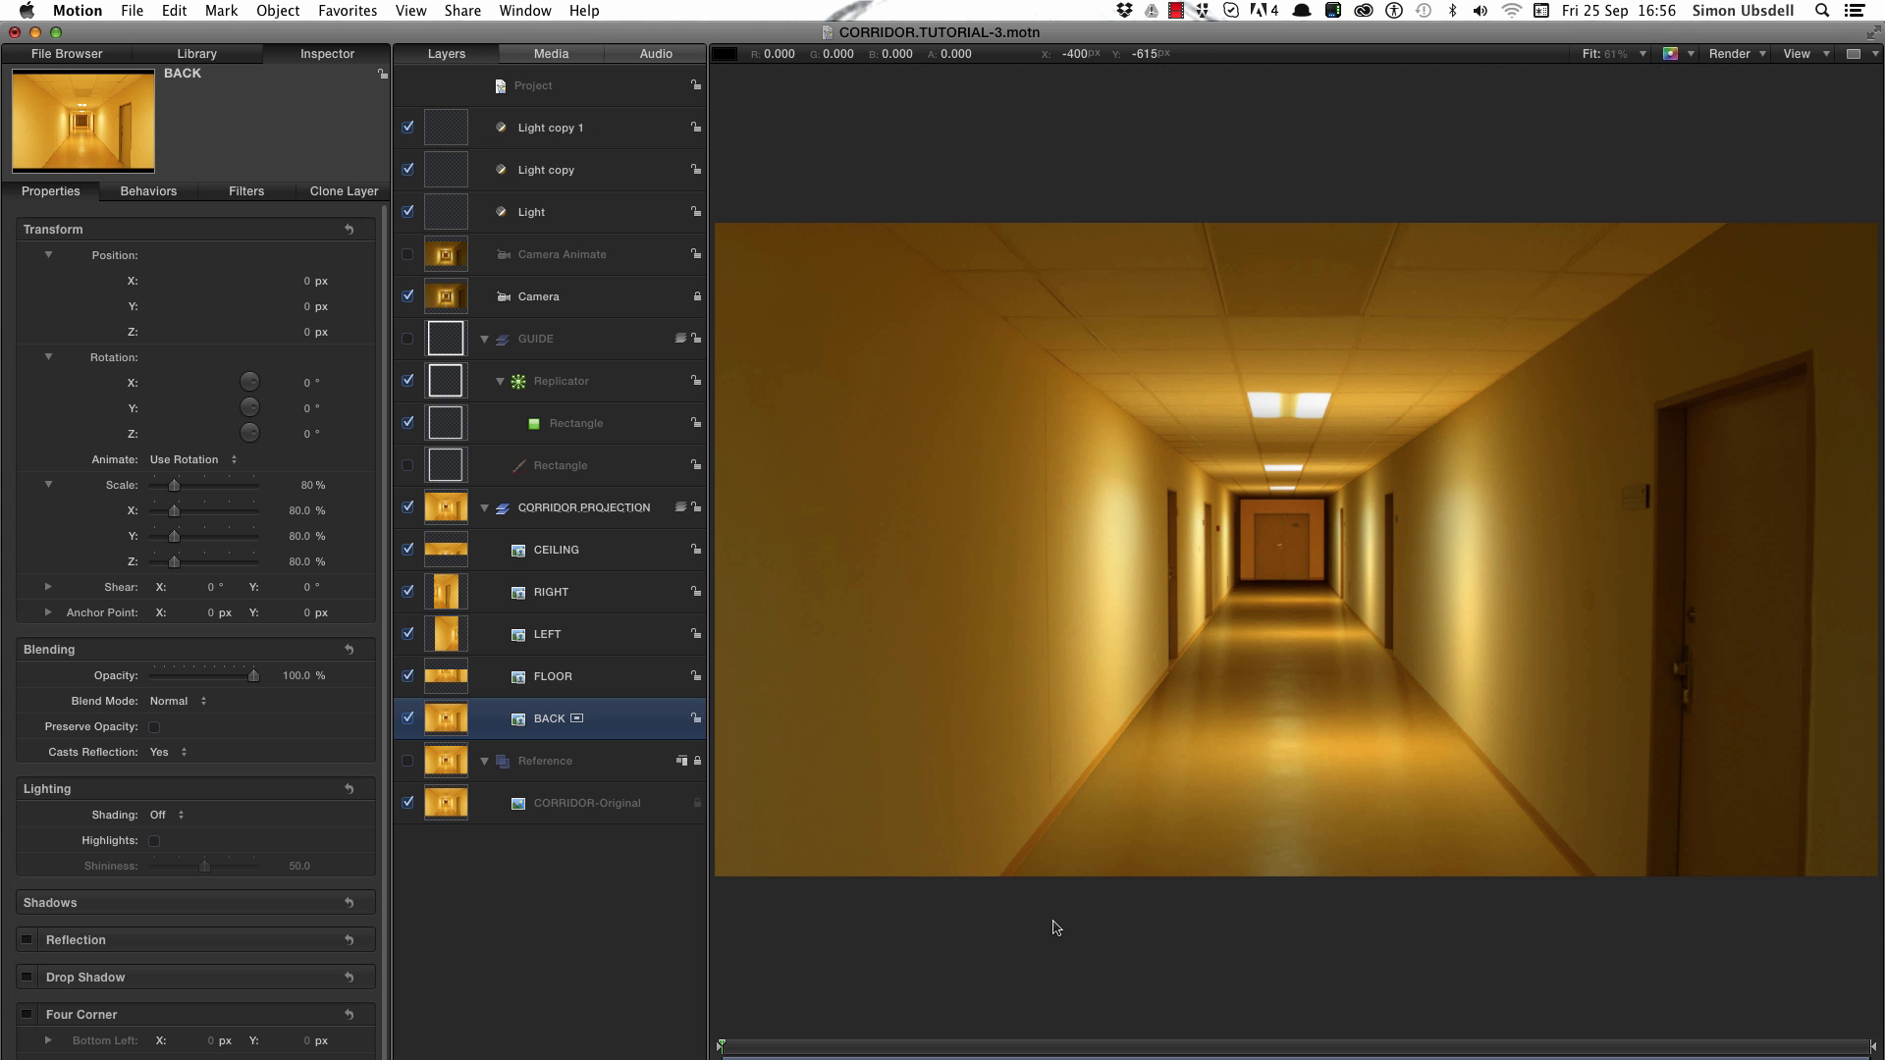